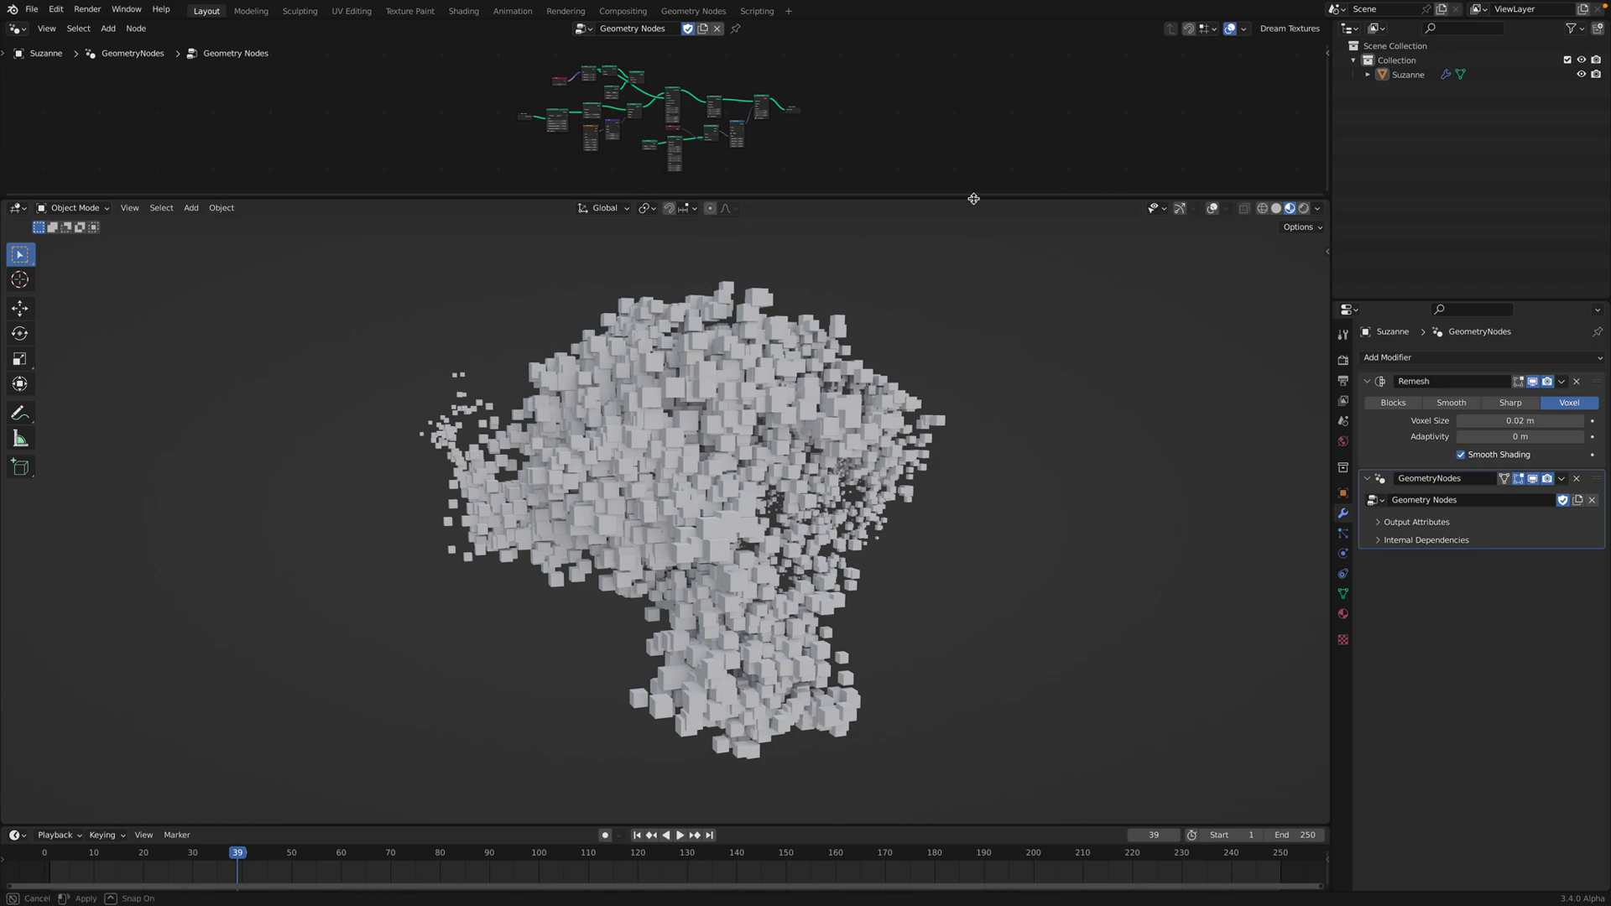
Step: Enlarge the node editor area and vary the ico sphere Transform node's X translation to shift the scaling effect across the cubes
left_click_drag(976, 199, 976, 262)
scroll(844, 173, "up", 2)
scroll(844, 173, "up", 6)
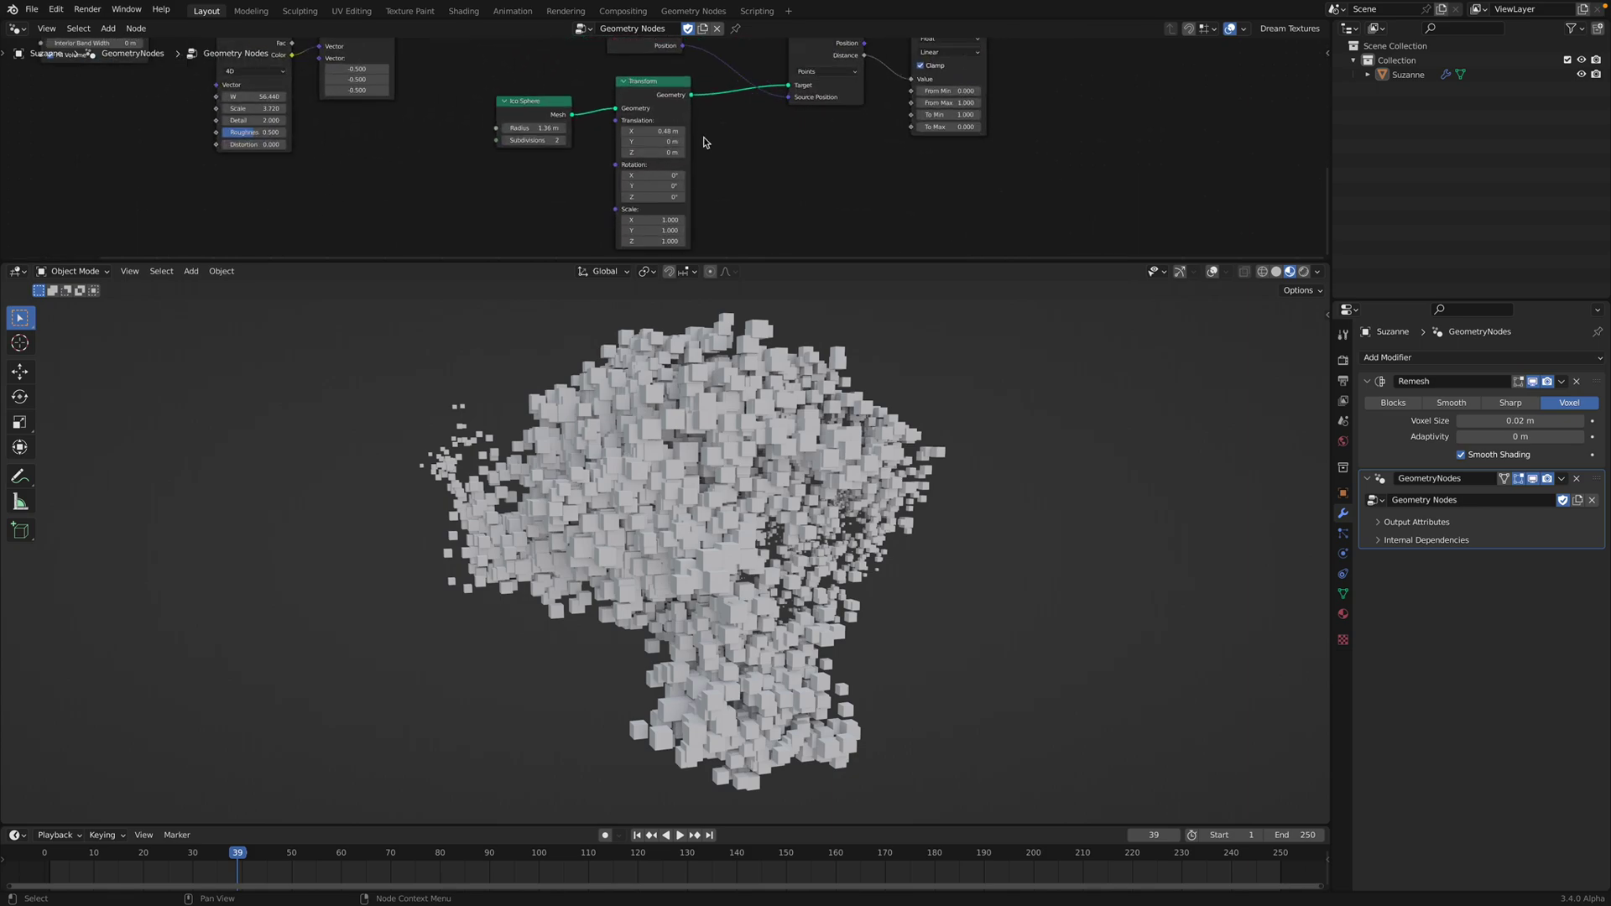
left_click_drag(659, 131, 609, 131)
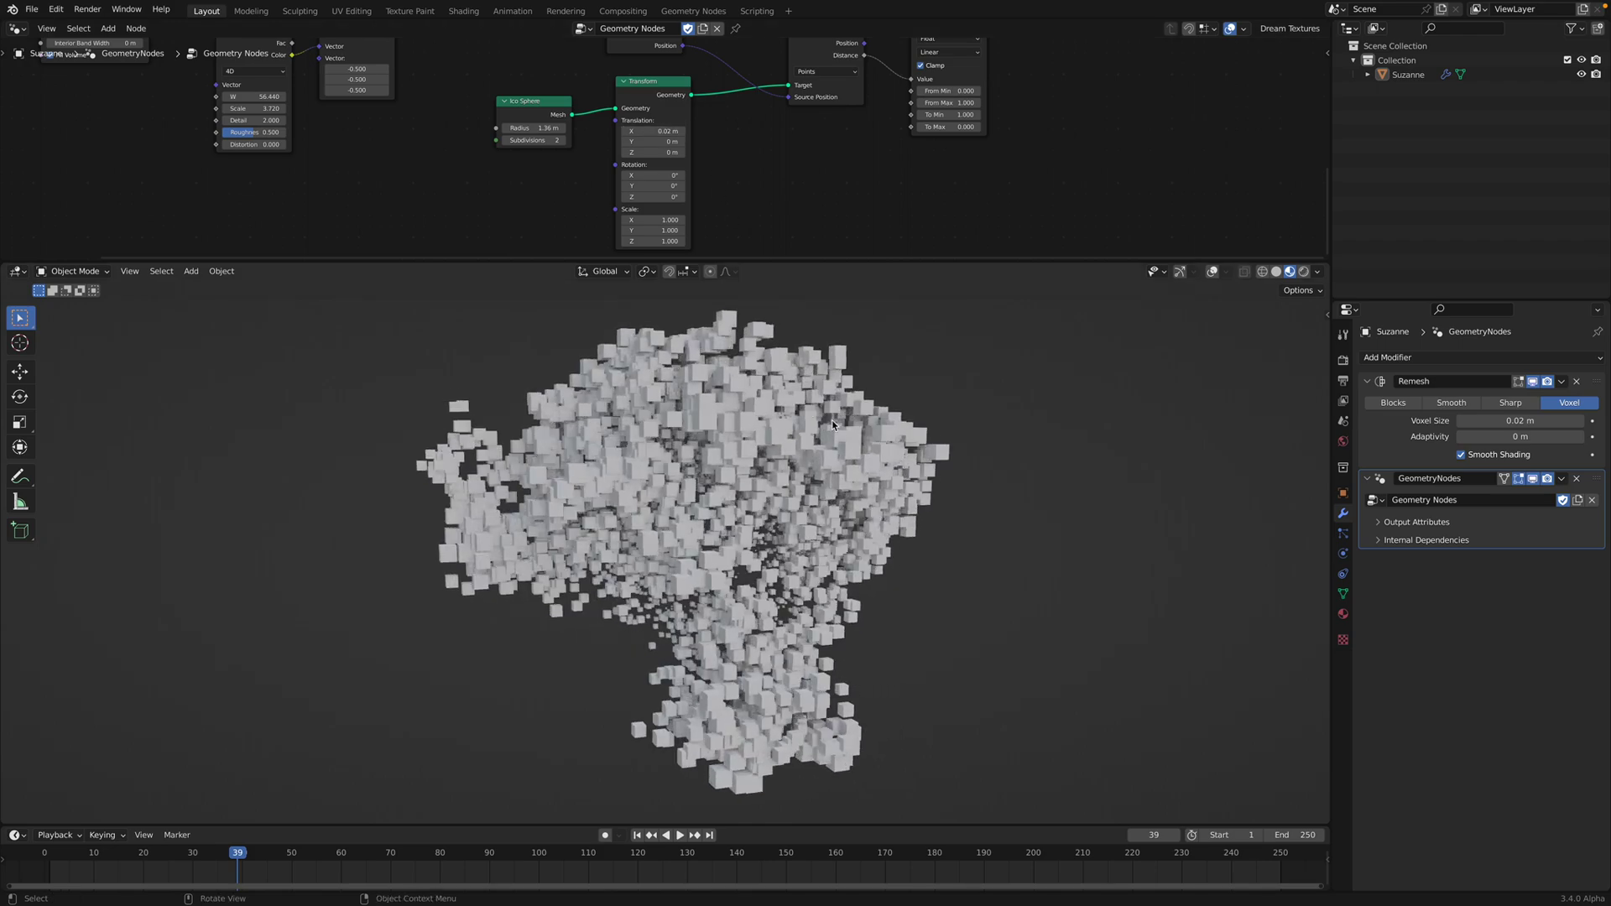
scroll(851, 437, "down", 1)
scroll(857, 450, "down", 2)
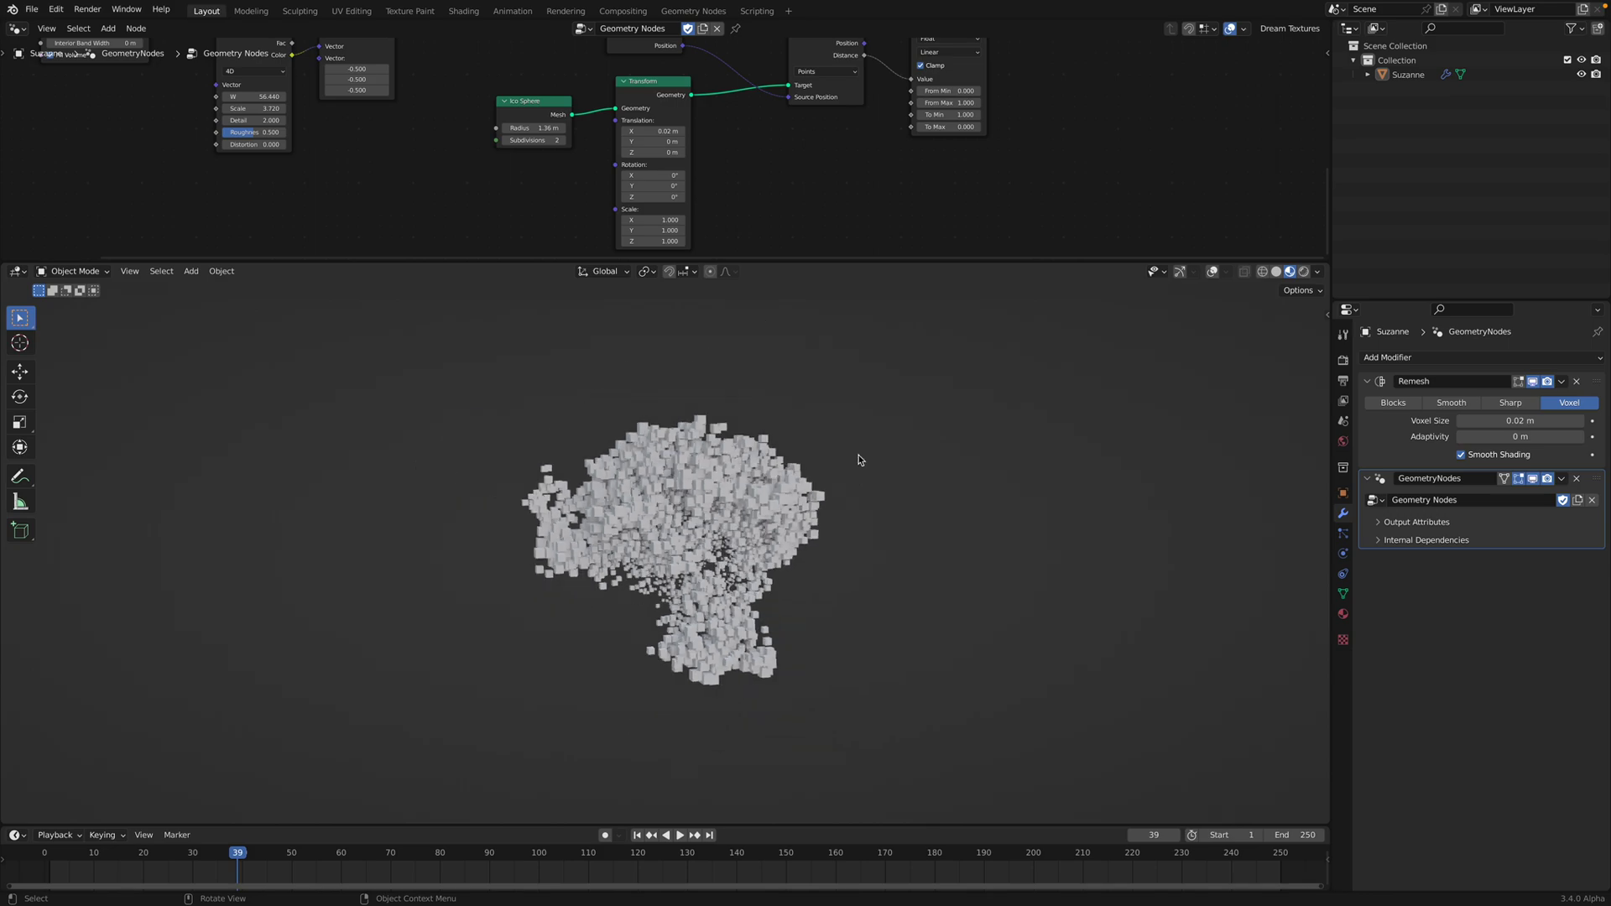
mouse_move(860, 460)
middle_mouse_down()
mouse_move(811, 456)
mouse_move(849, 450)
mouse_move(970, 489)
mouse_move(851, 449)
middle_mouse_up()
scroll(811, 456, "up", 3)
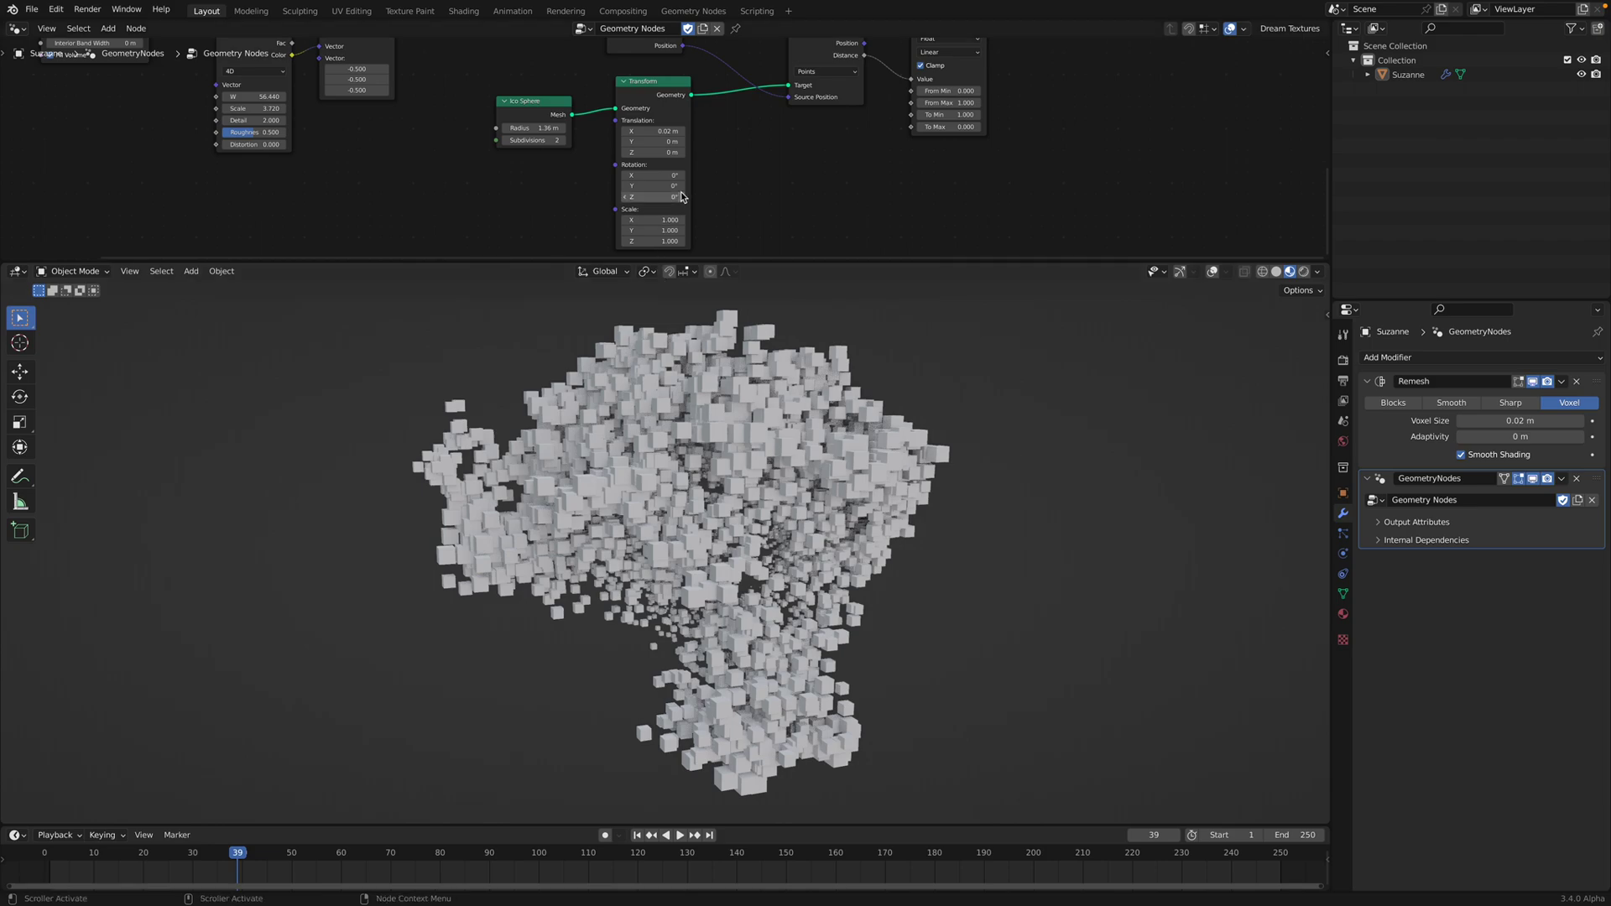
left_click_drag(654, 131, 601, 131)
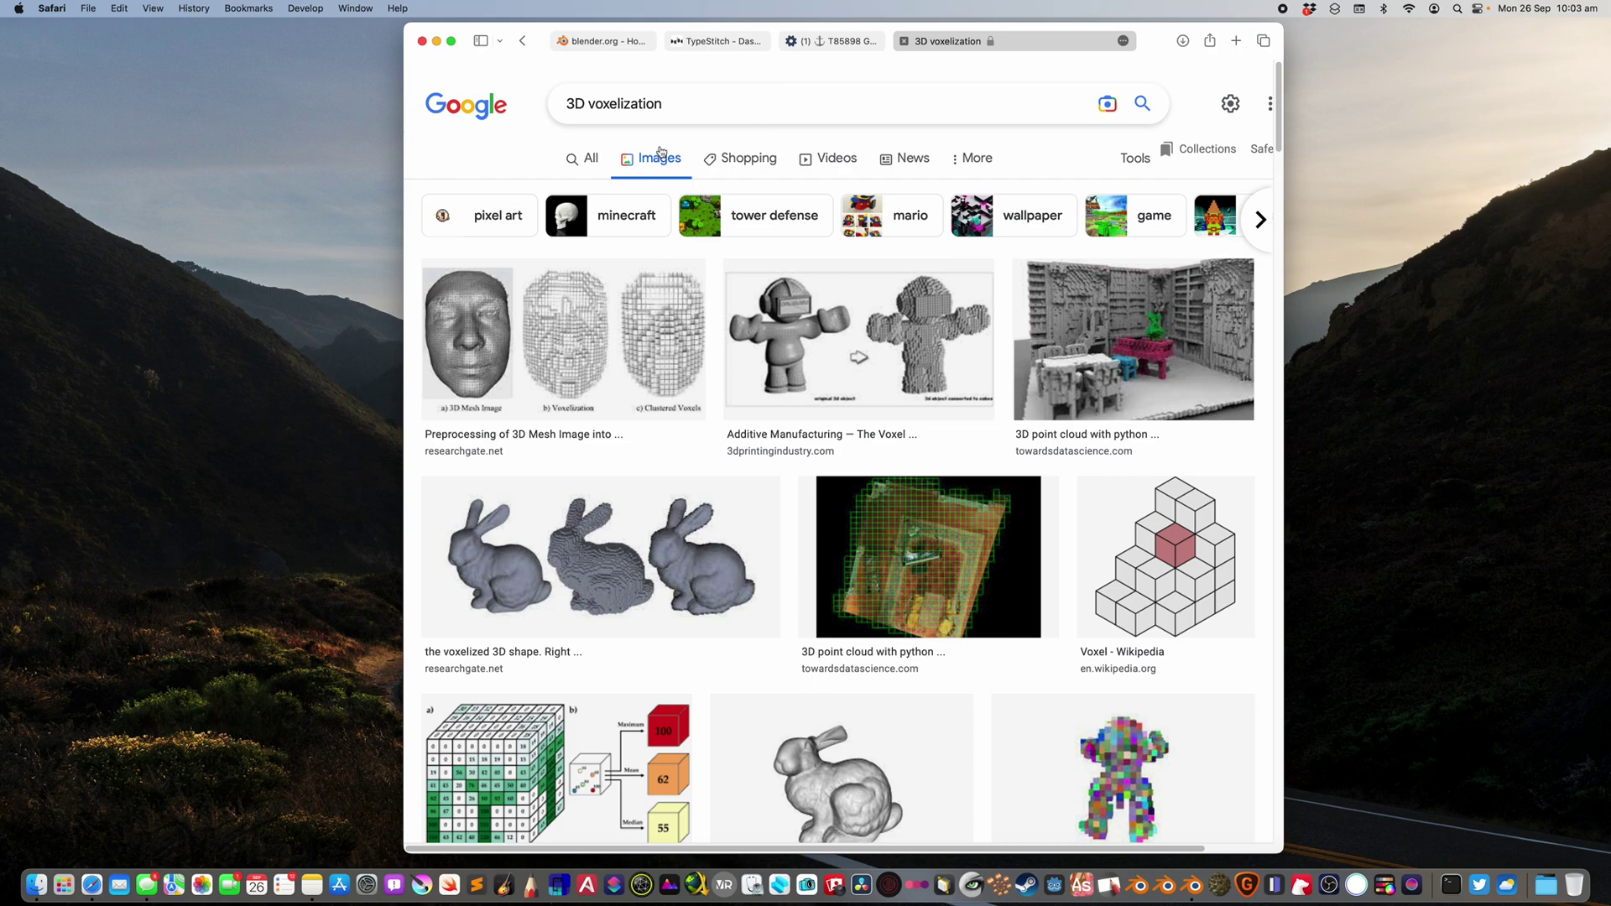
Step: Switch to Safari and browse the image results for "3D voxelization" for voxel reference examples
left_click(571, 101)
scroll(990, 292, "down", 13)
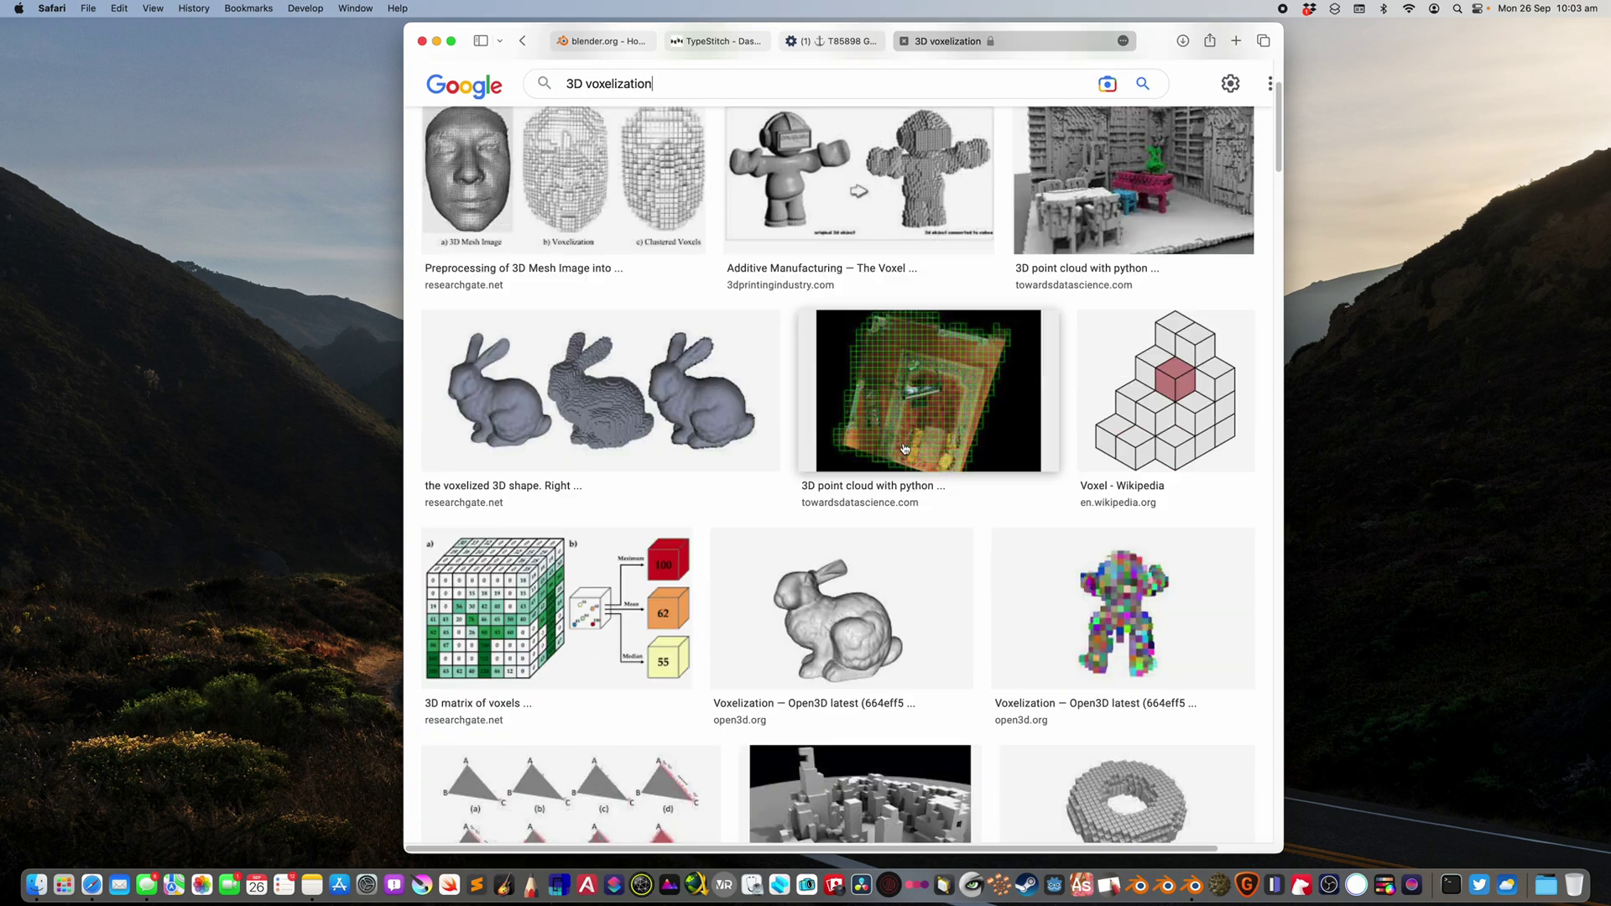
scroll(878, 527, "down", 2)
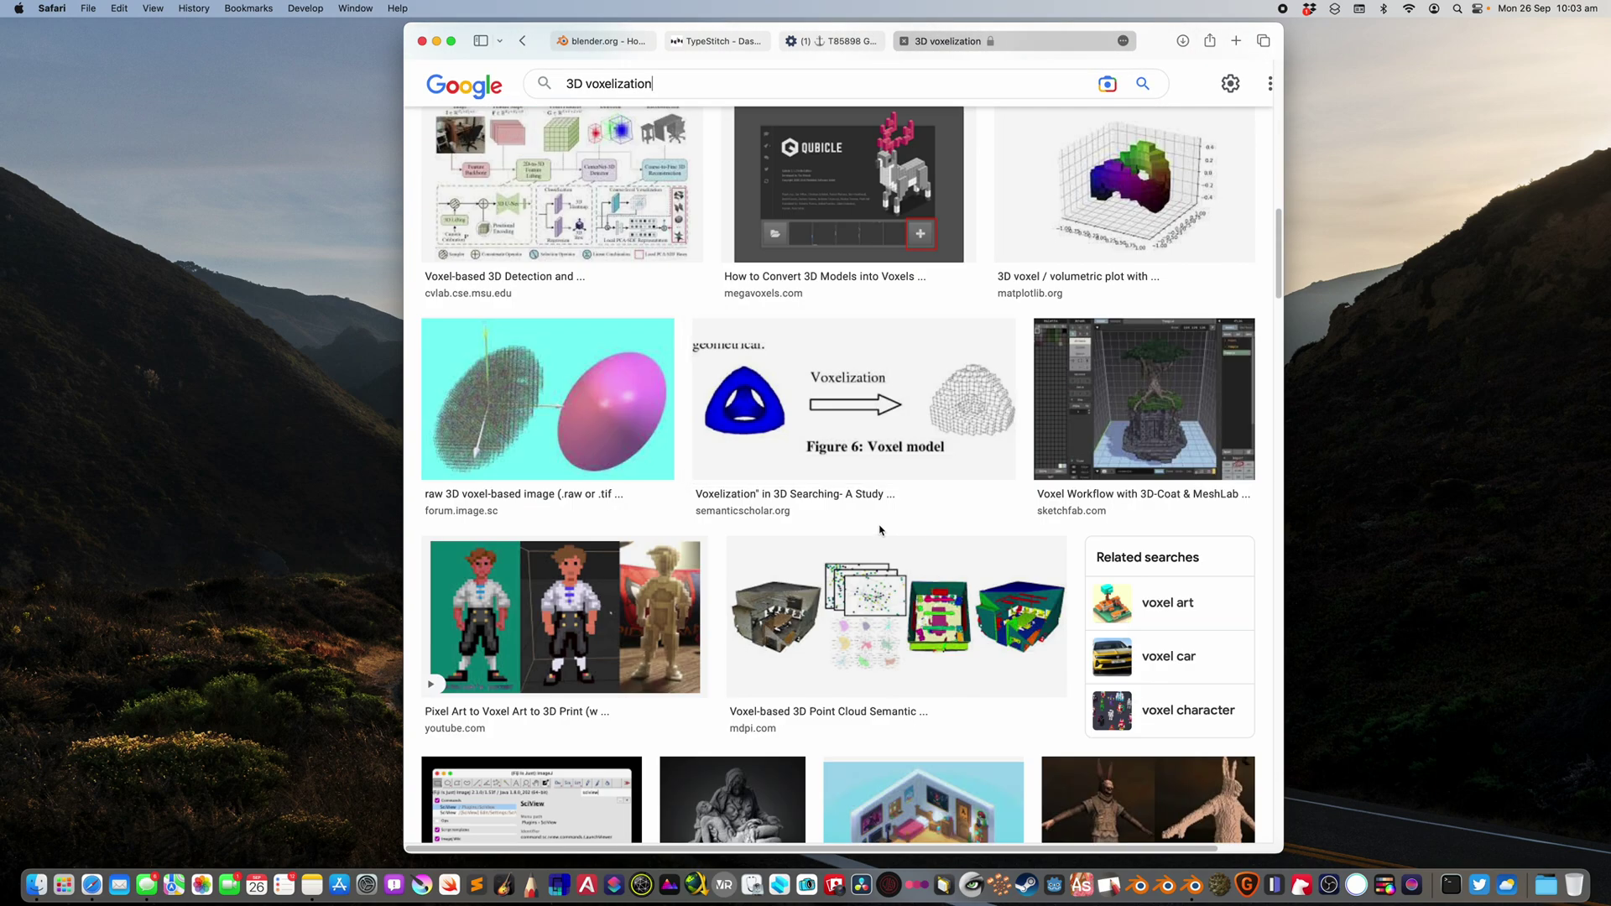
scroll(546, 584, "down", 1)
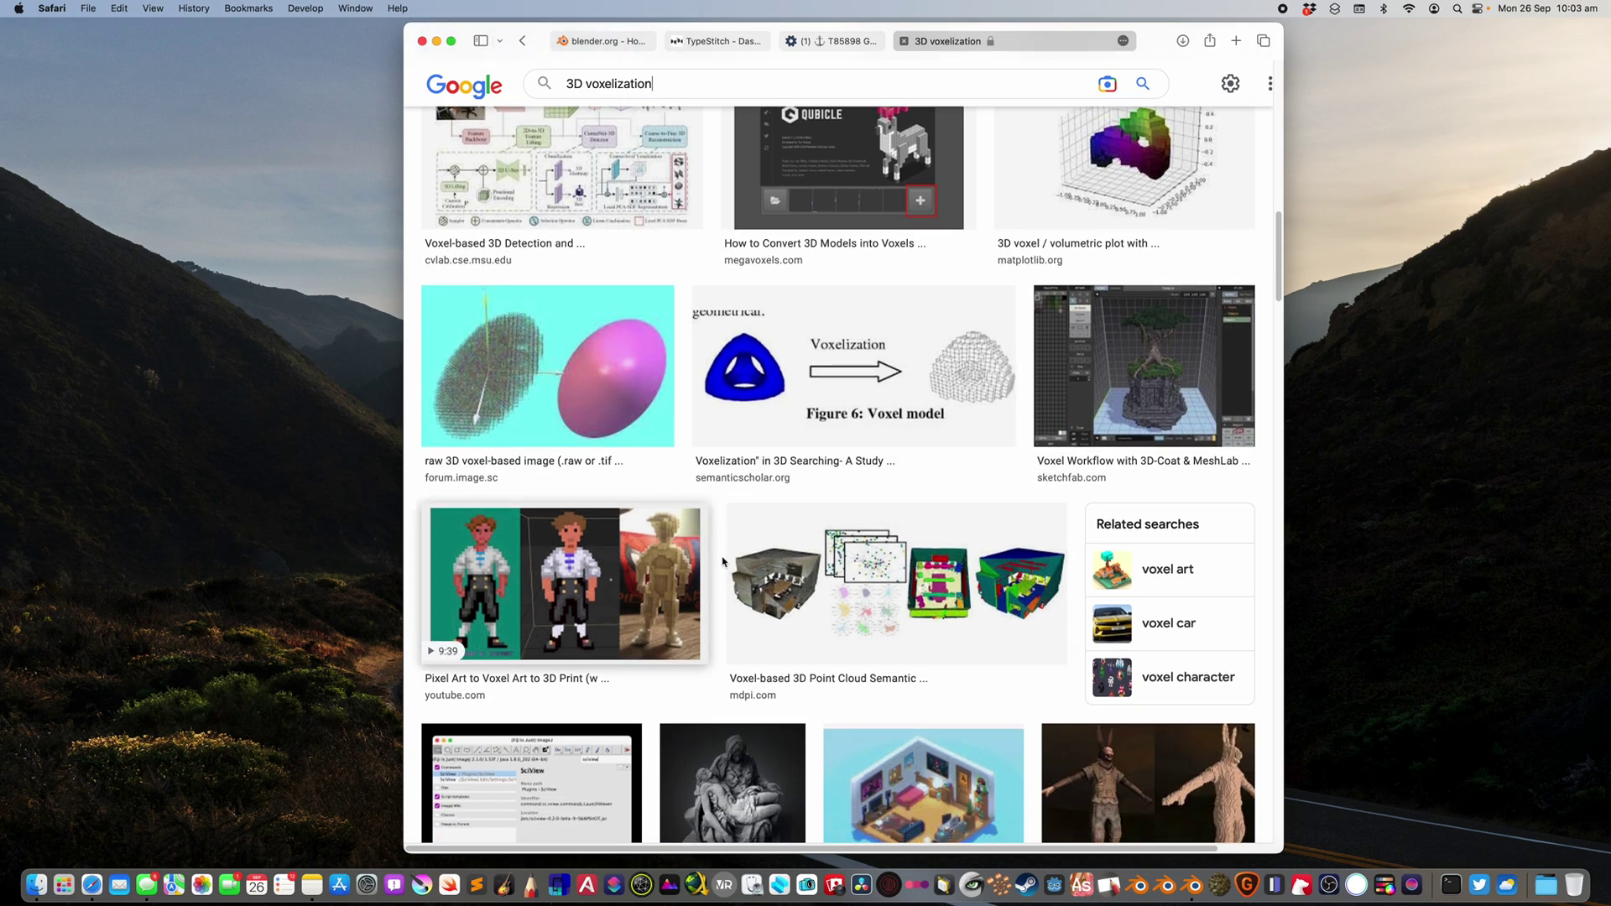
scroll(824, 579, "down", 4)
scroll(827, 584, "down", 7)
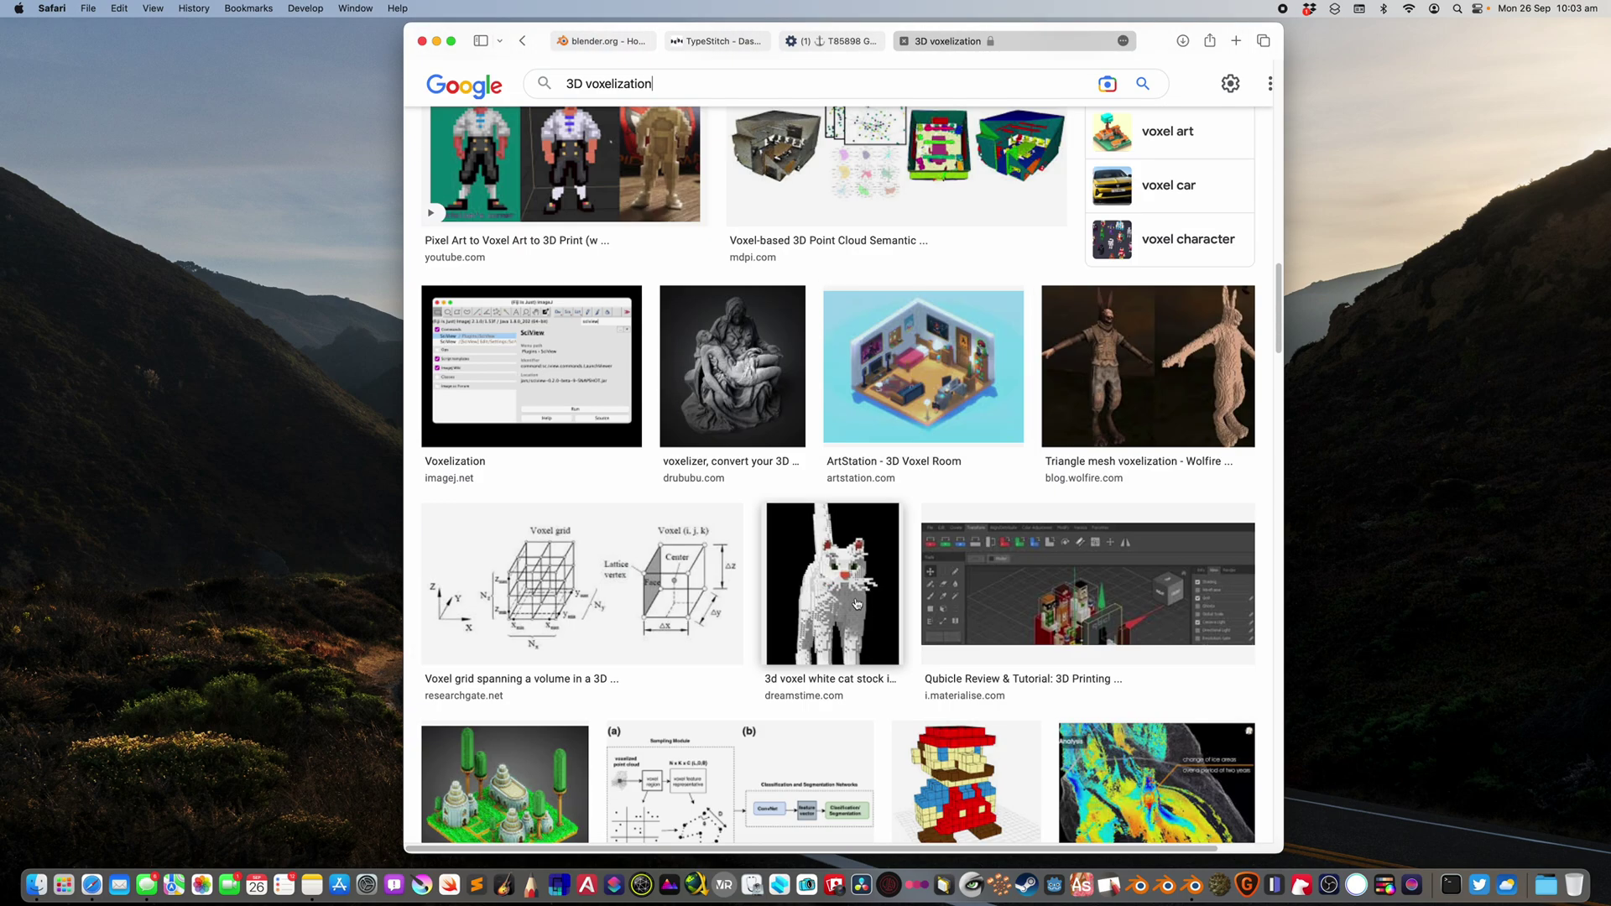
scroll(828, 537, "up", 10)
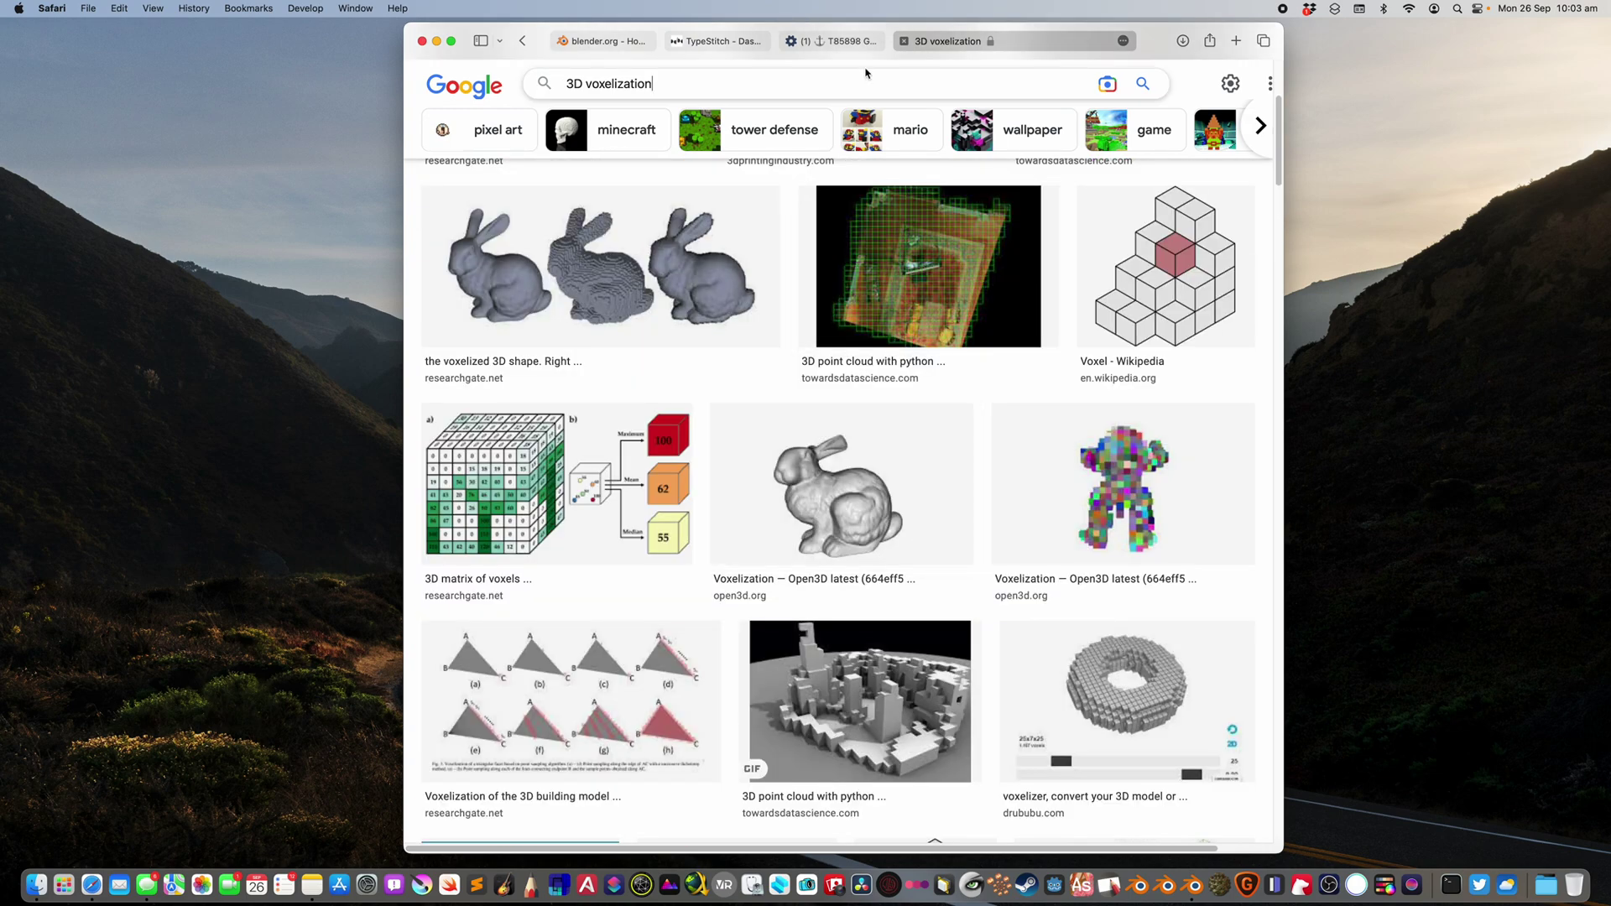
Step: Bring up the Blender task "Geometry Nodes: Distribute Points in Volume", widen the browser window and highlight the task title
left_click(858, 39)
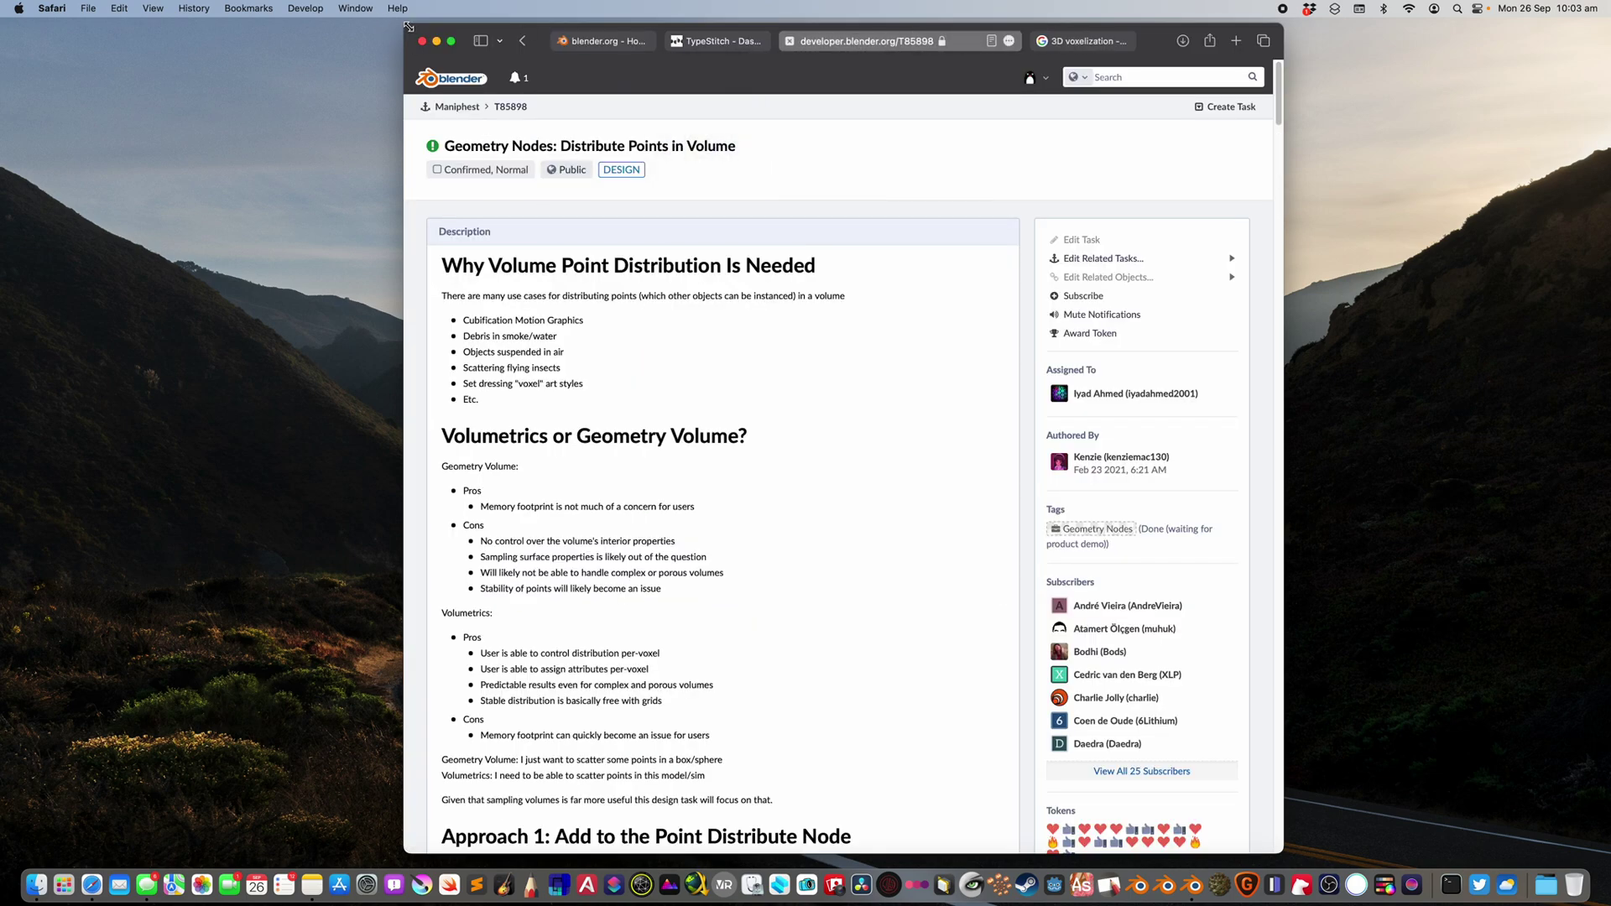
left_click_drag(409, 27, 277, 23)
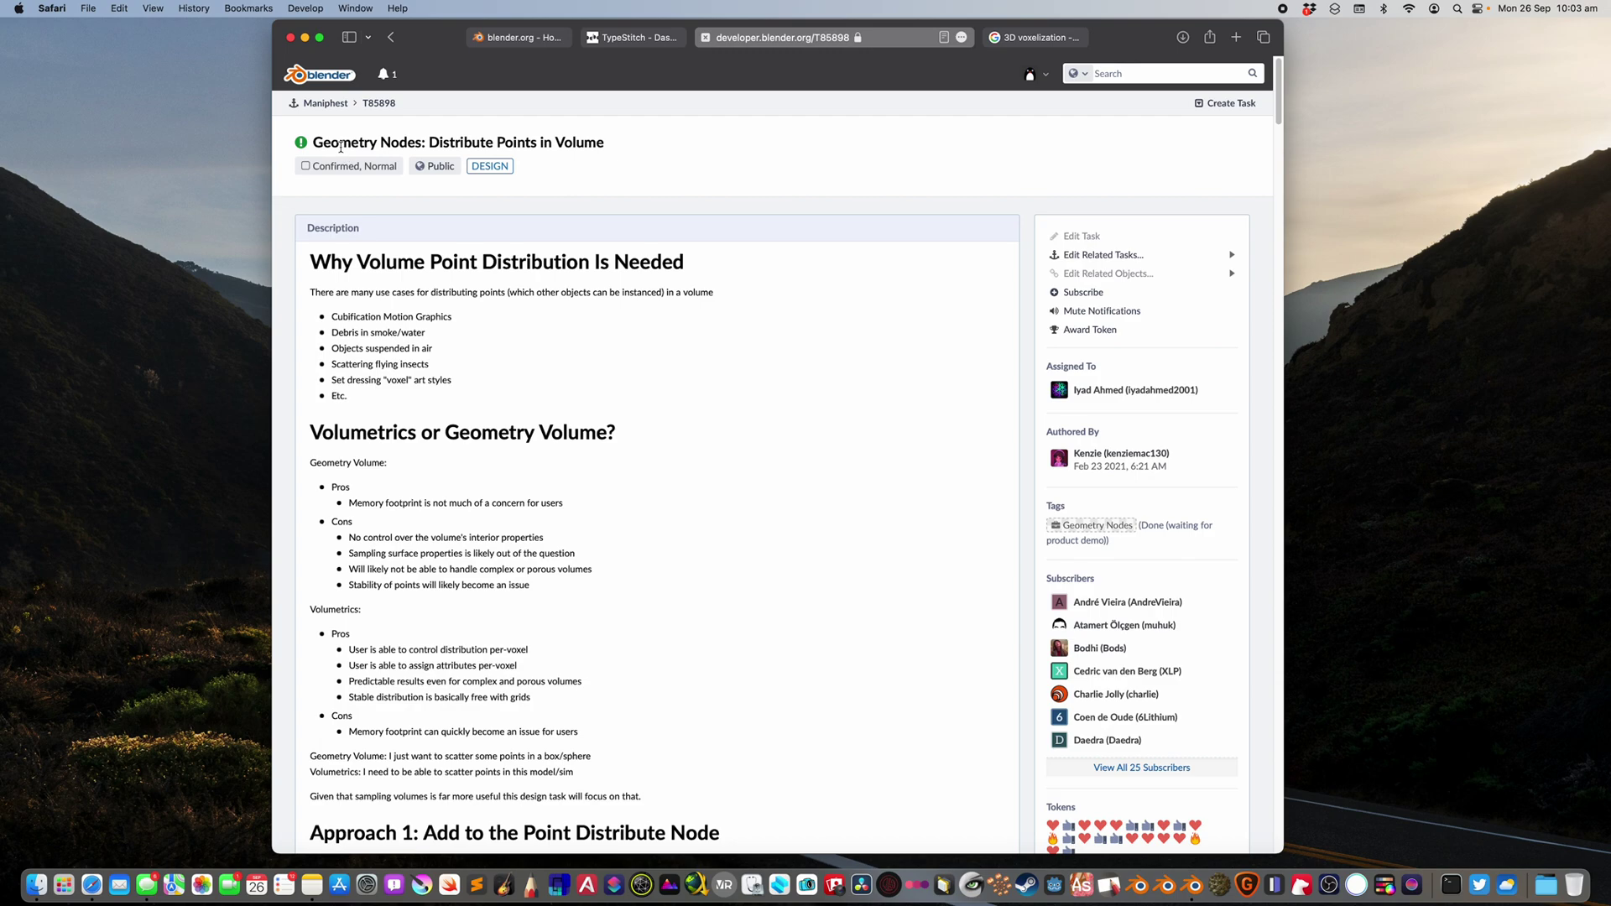
left_click_drag(370, 144, 557, 141)
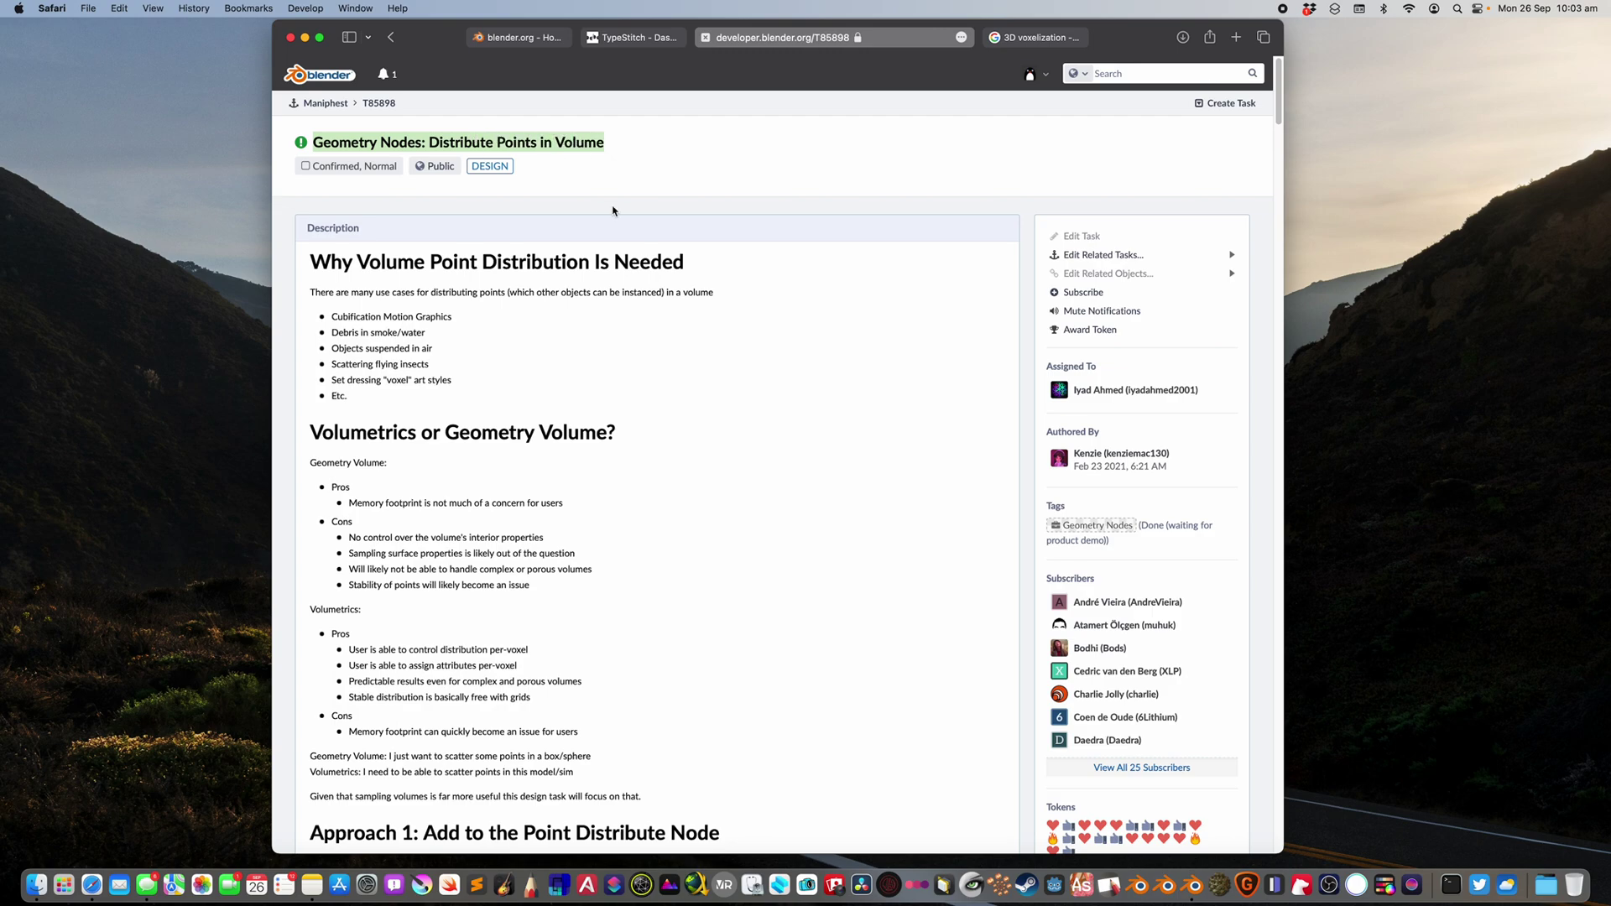
Step: Read through the volume point distribution task's proposed approaches and its comment history
scroll(483, 330, "down", 2)
scroll(588, 210, "up", 2)
scroll(637, 501, "down", 10)
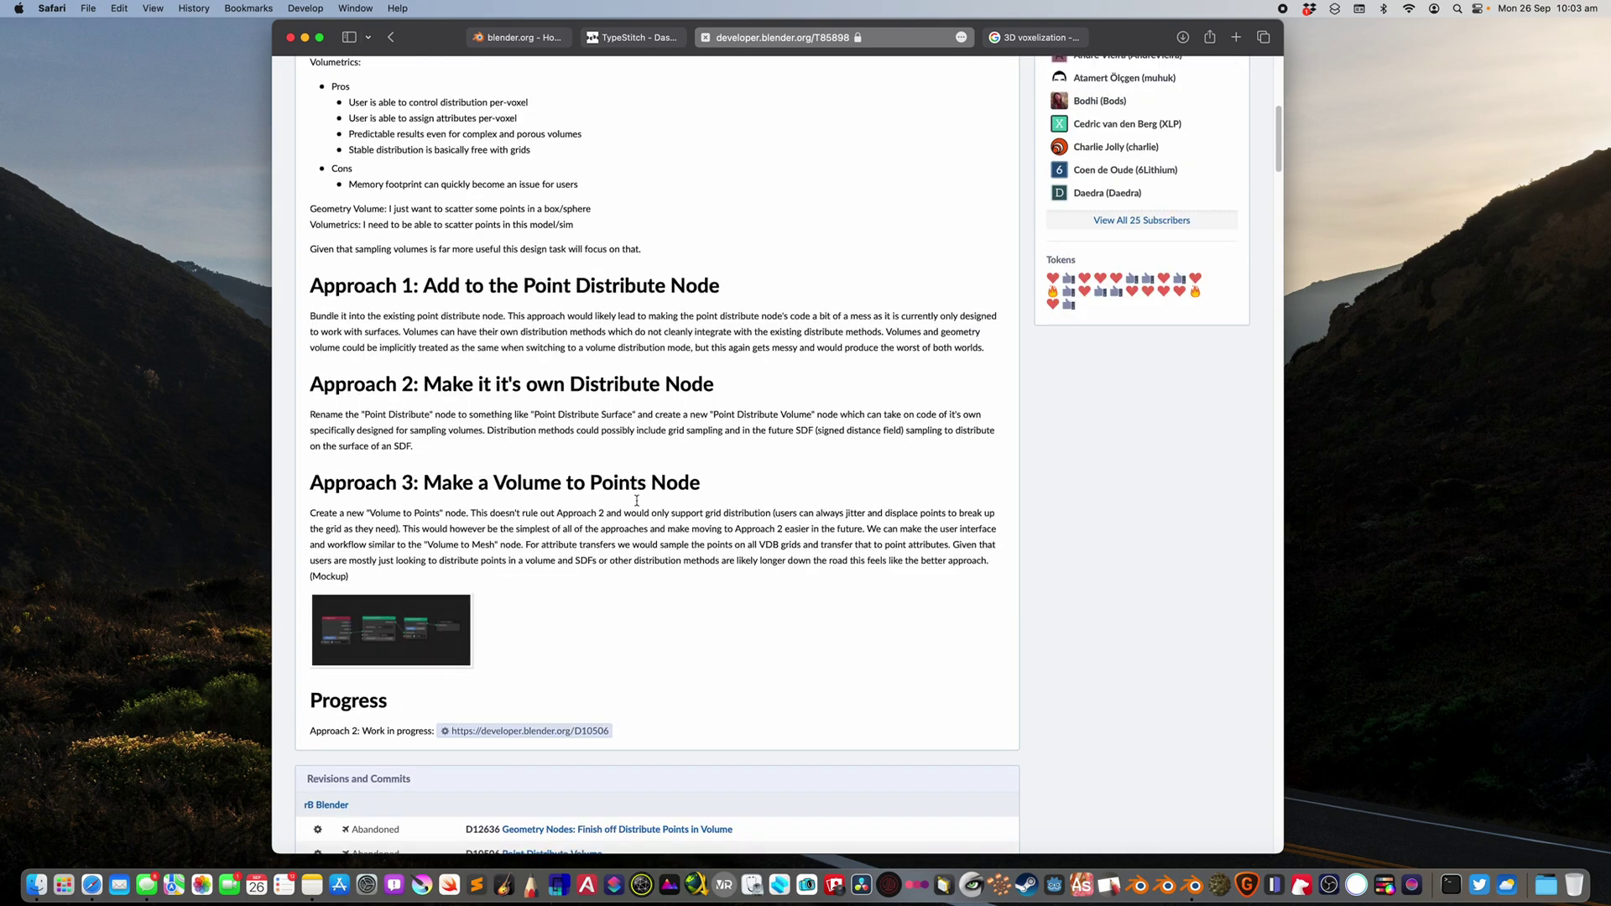
scroll(637, 501, "down", 20)
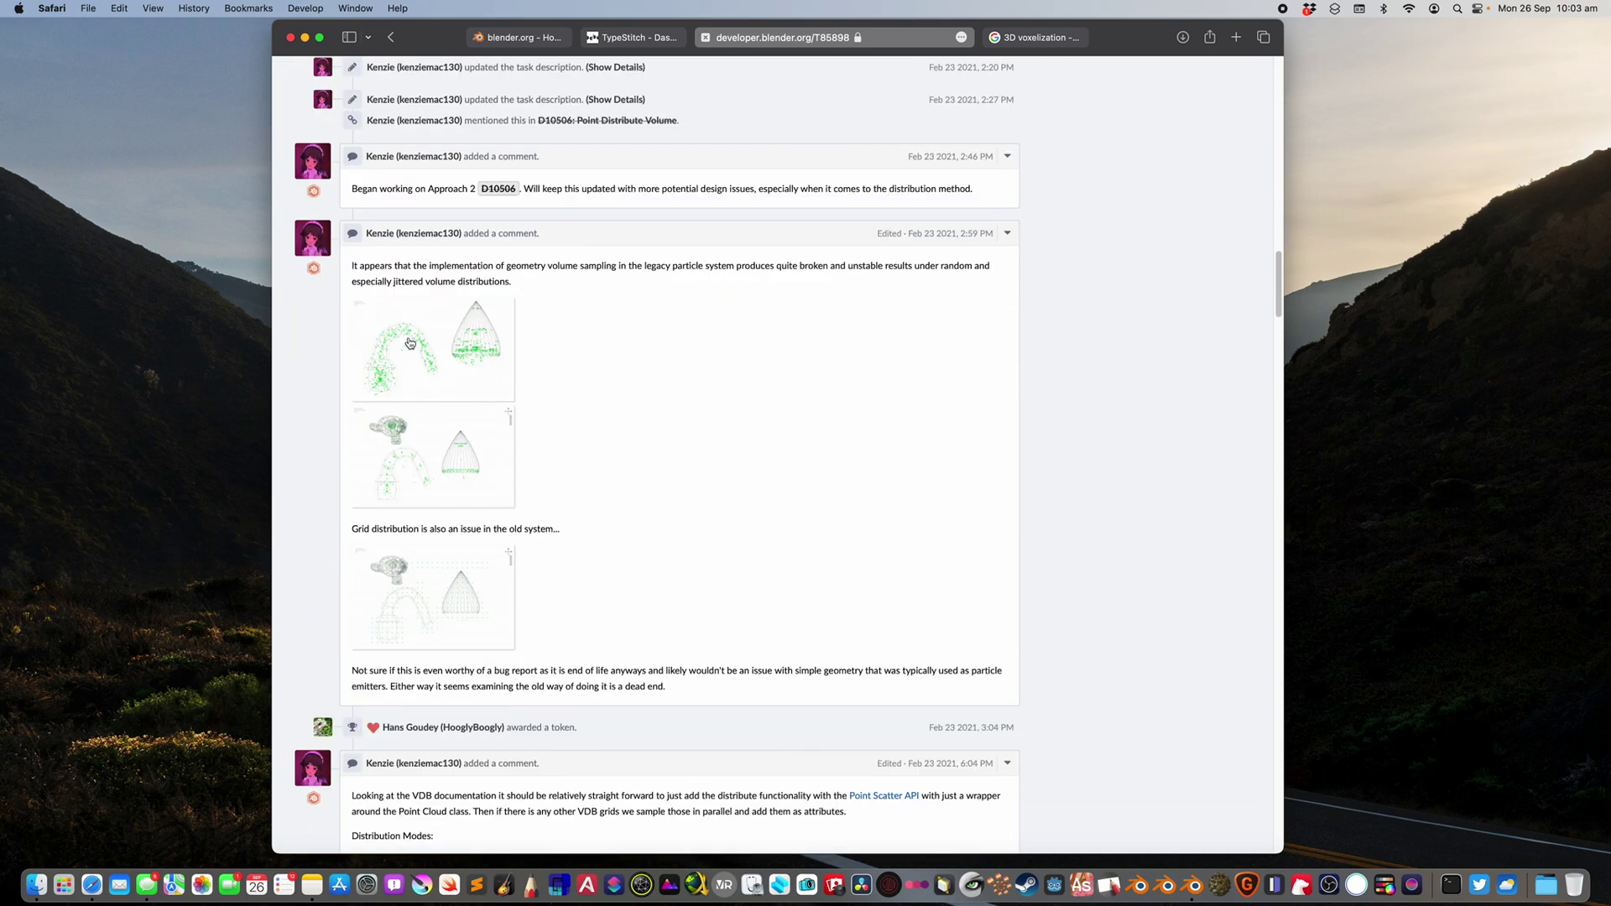
scroll(543, 395, "down", 18)
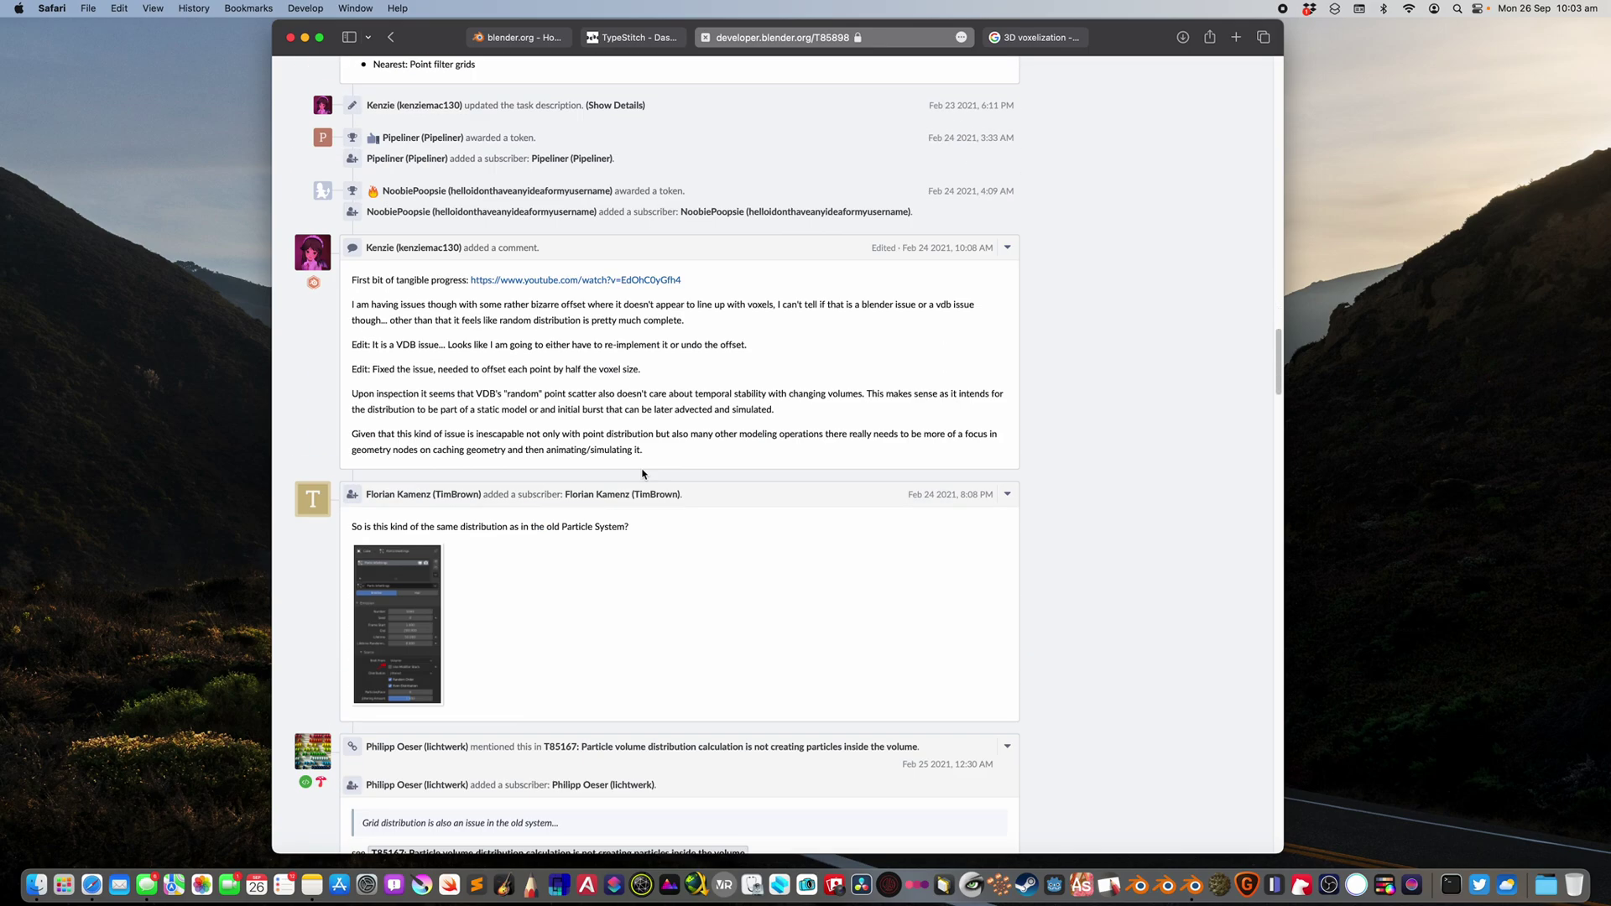
scroll(639, 449, "down", 20)
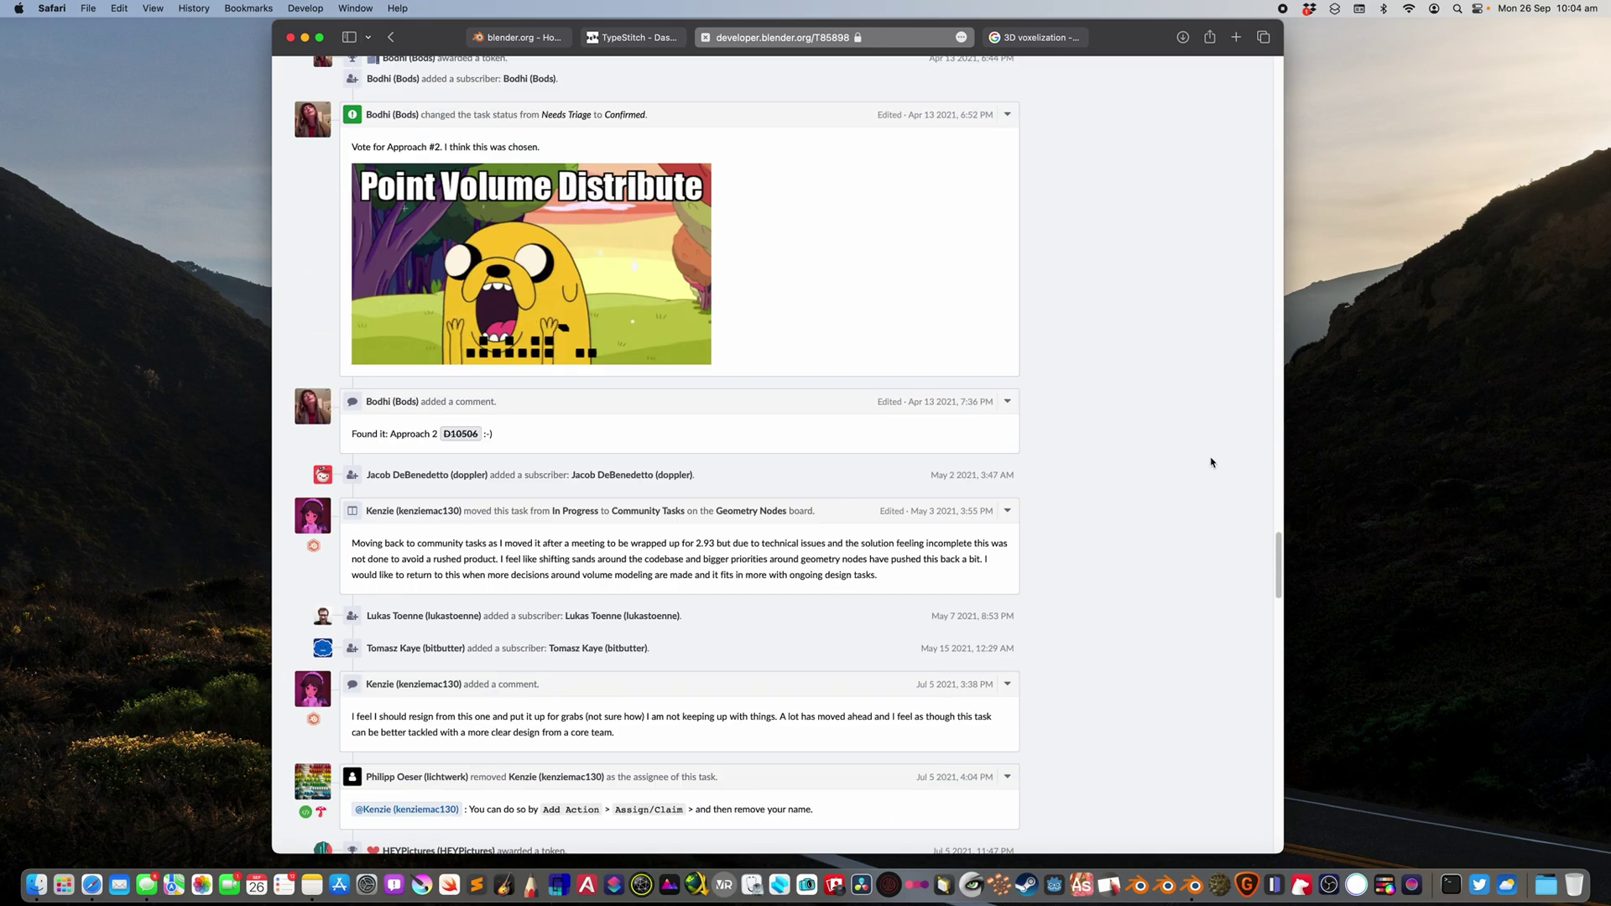
left_click_drag(1278, 554, 1241, 118)
scroll(896, 330, "up", 6)
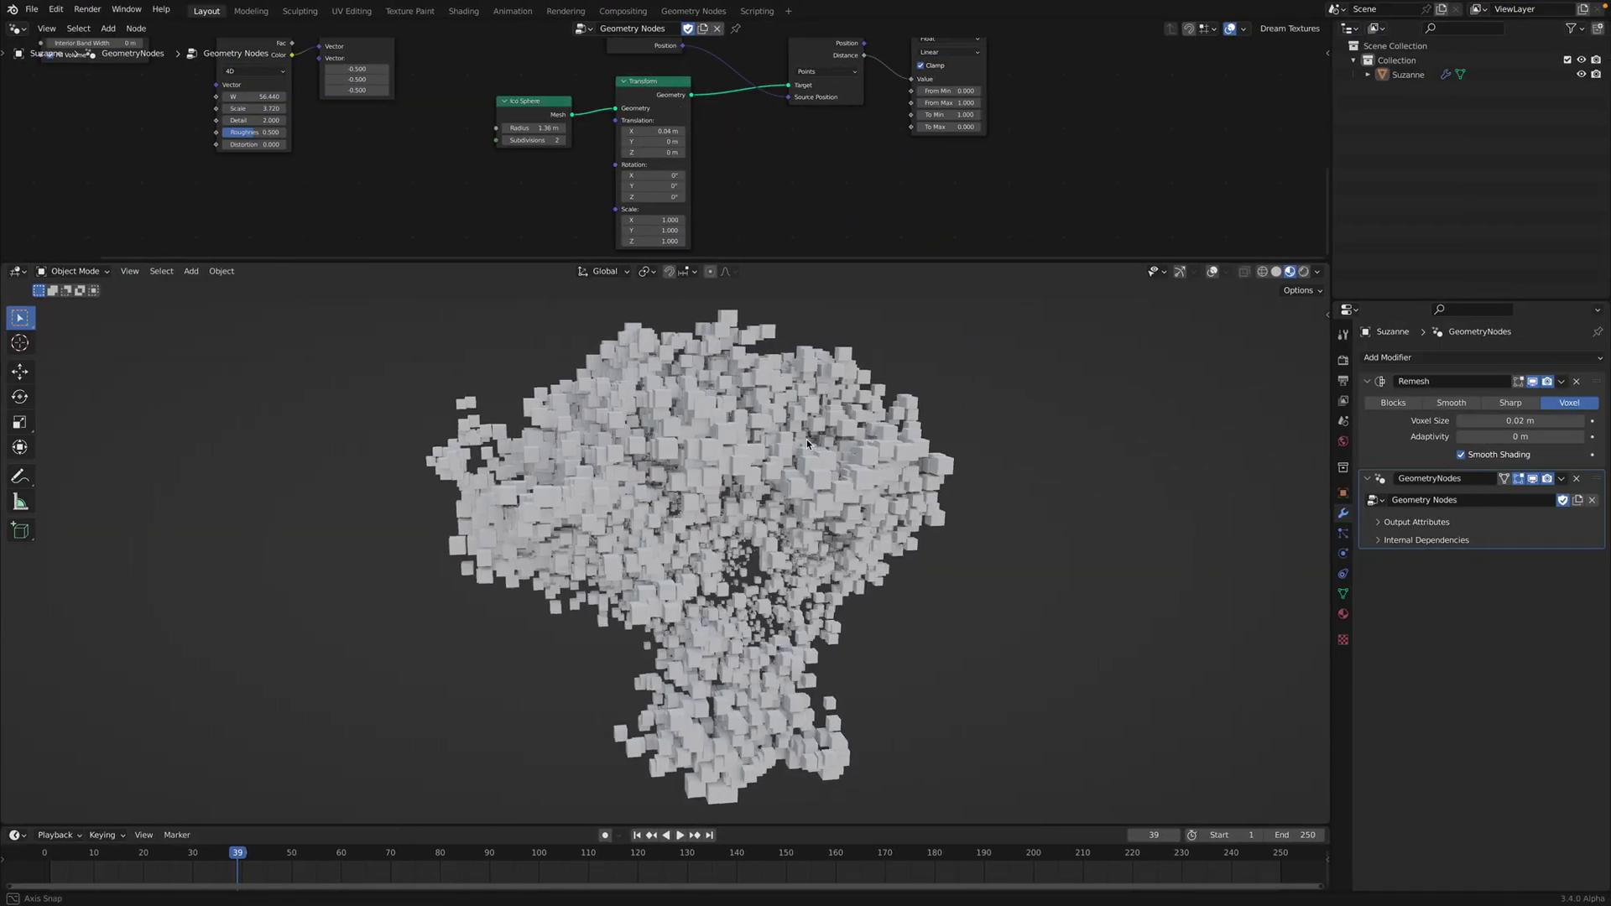
Step: Switch back to Blender, start a new General file without saving the old one, and delete all default objects
left_click(37, 11)
mouse_move(49, 26)
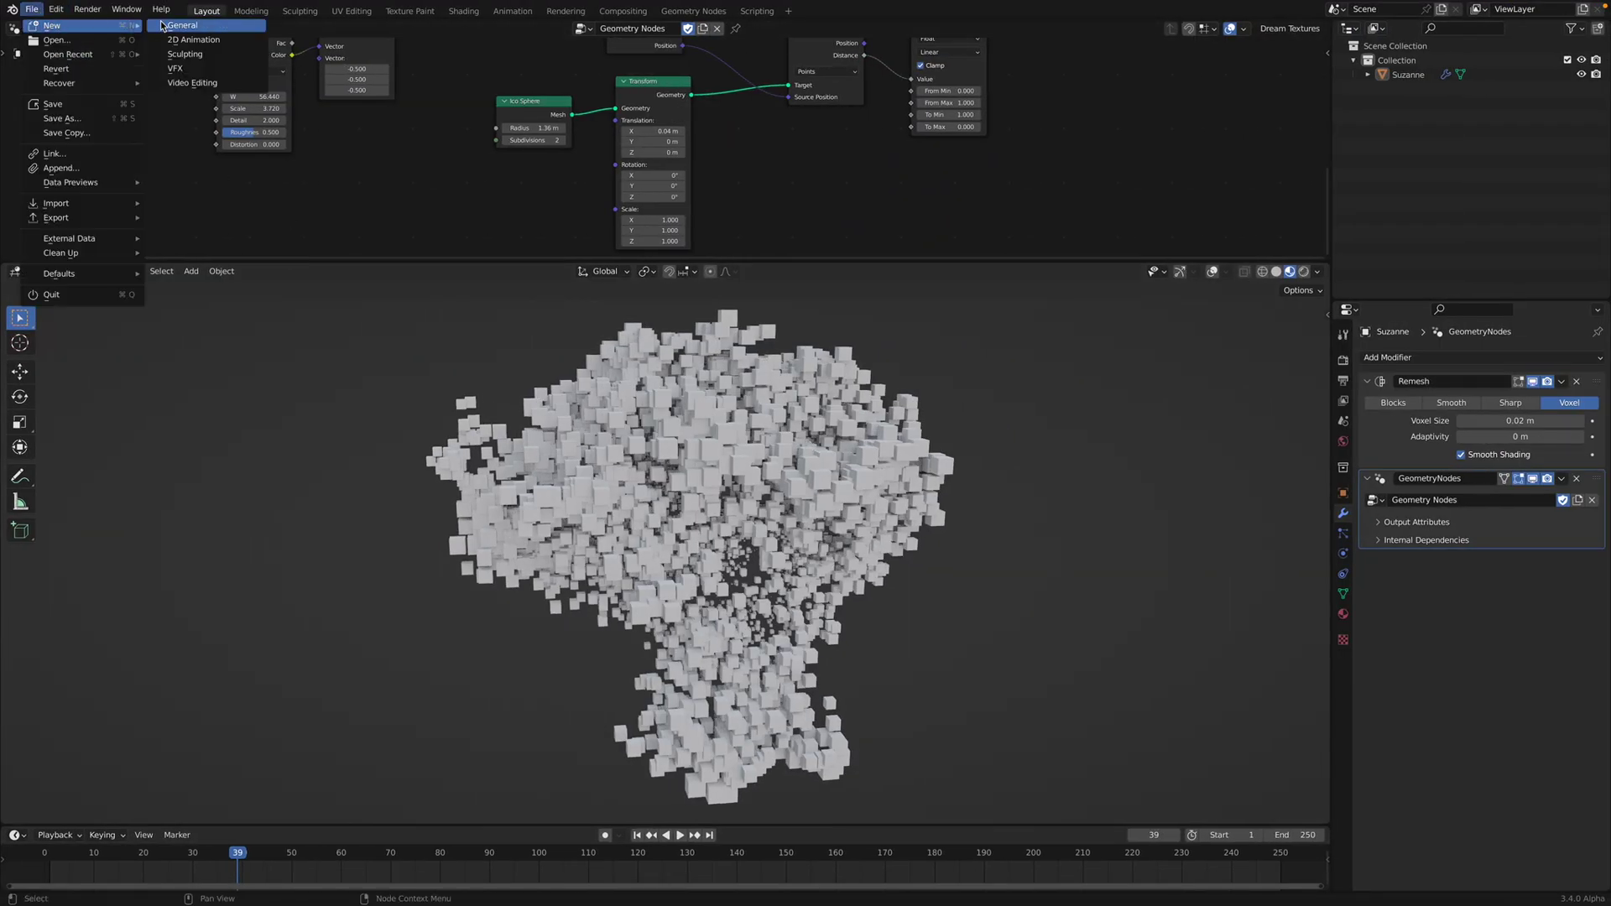
left_click(191, 25)
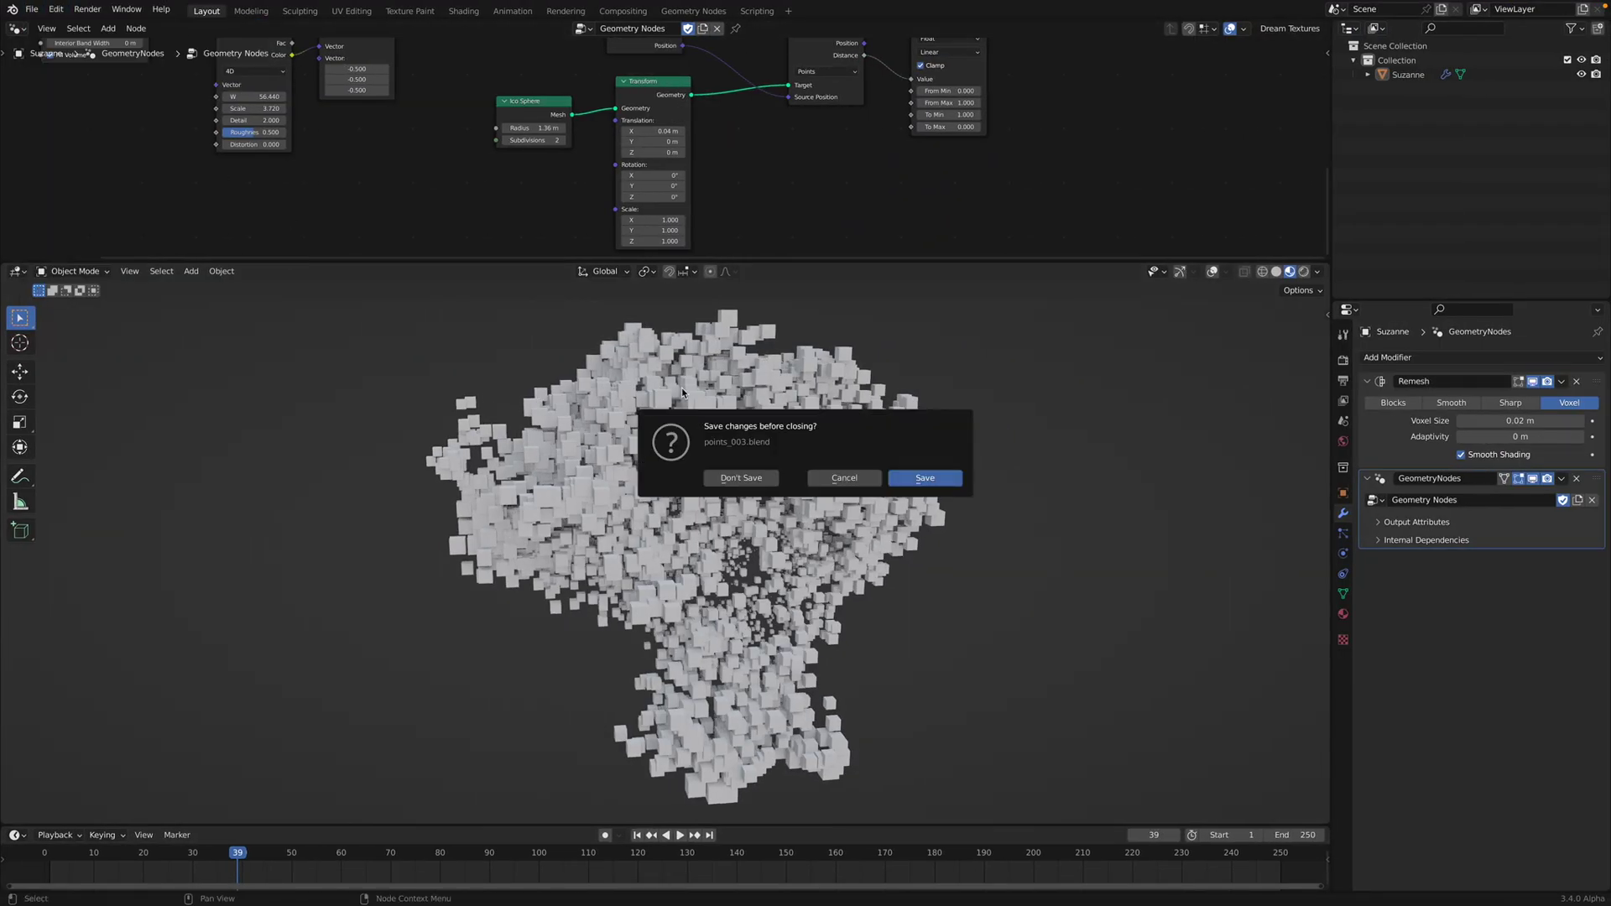
left_click(756, 484)
scroll(745, 479, "up", 2)
key("a")
key("Delete")
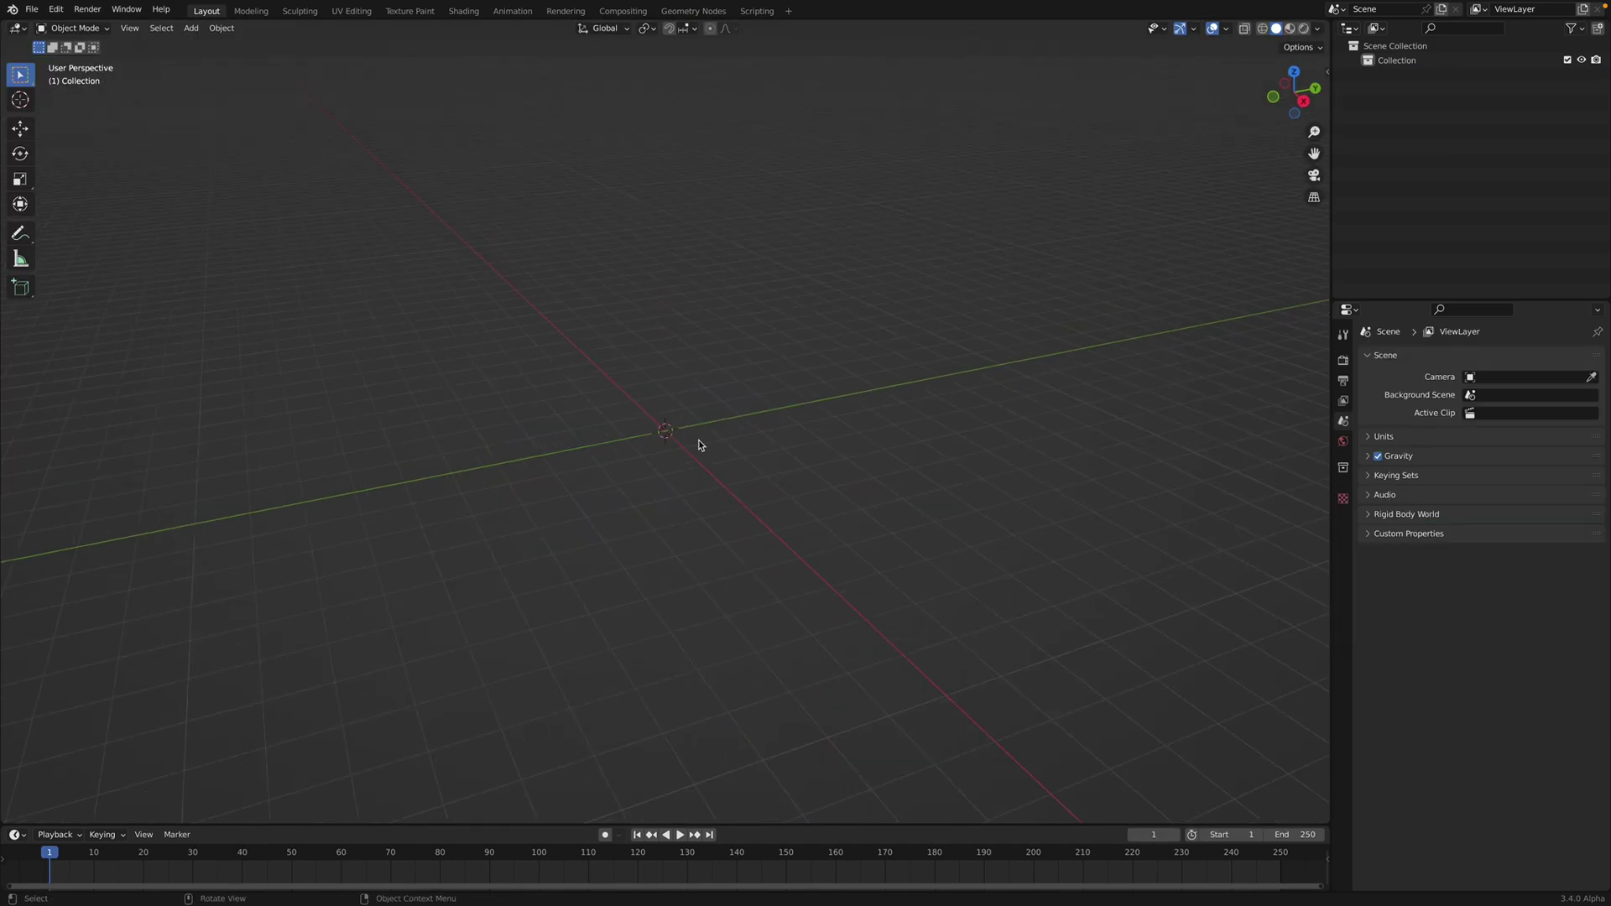
Step: Add a monkey mesh to the empty scene and save the file to the Desktop as voxel_basic_001.blend
scroll(702, 444, "up", 2)
key("shift+a")
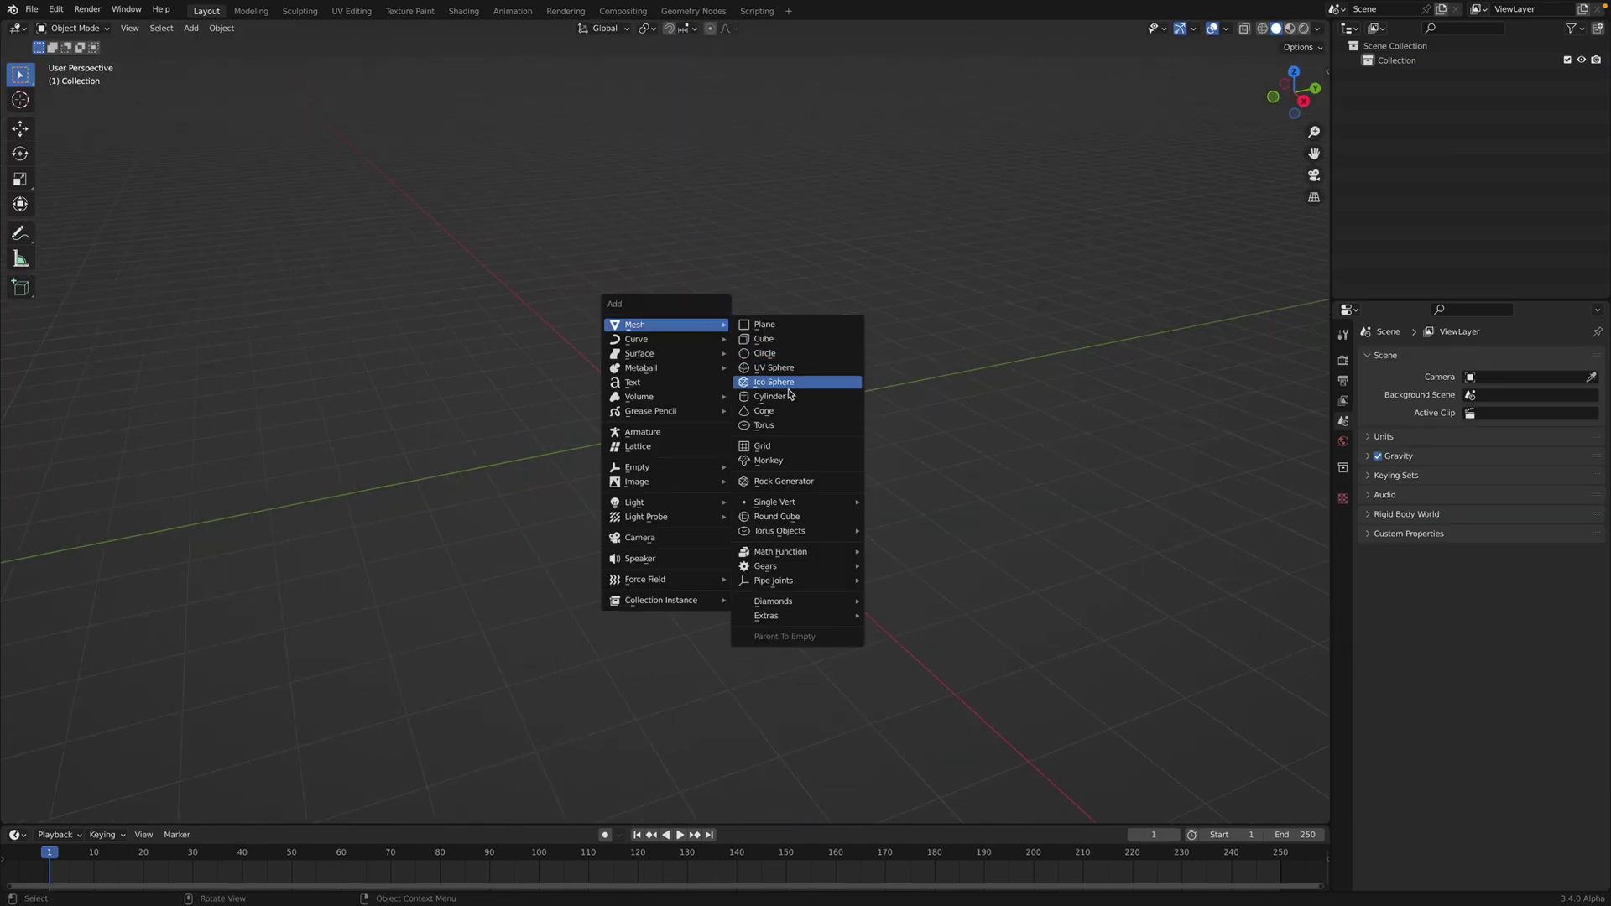
left_click(768, 461)
scroll(773, 441, "up", 2)
middle_click_drag(856, 426, 961, 393)
scroll(845, 395, "up", 3)
key("super+s")
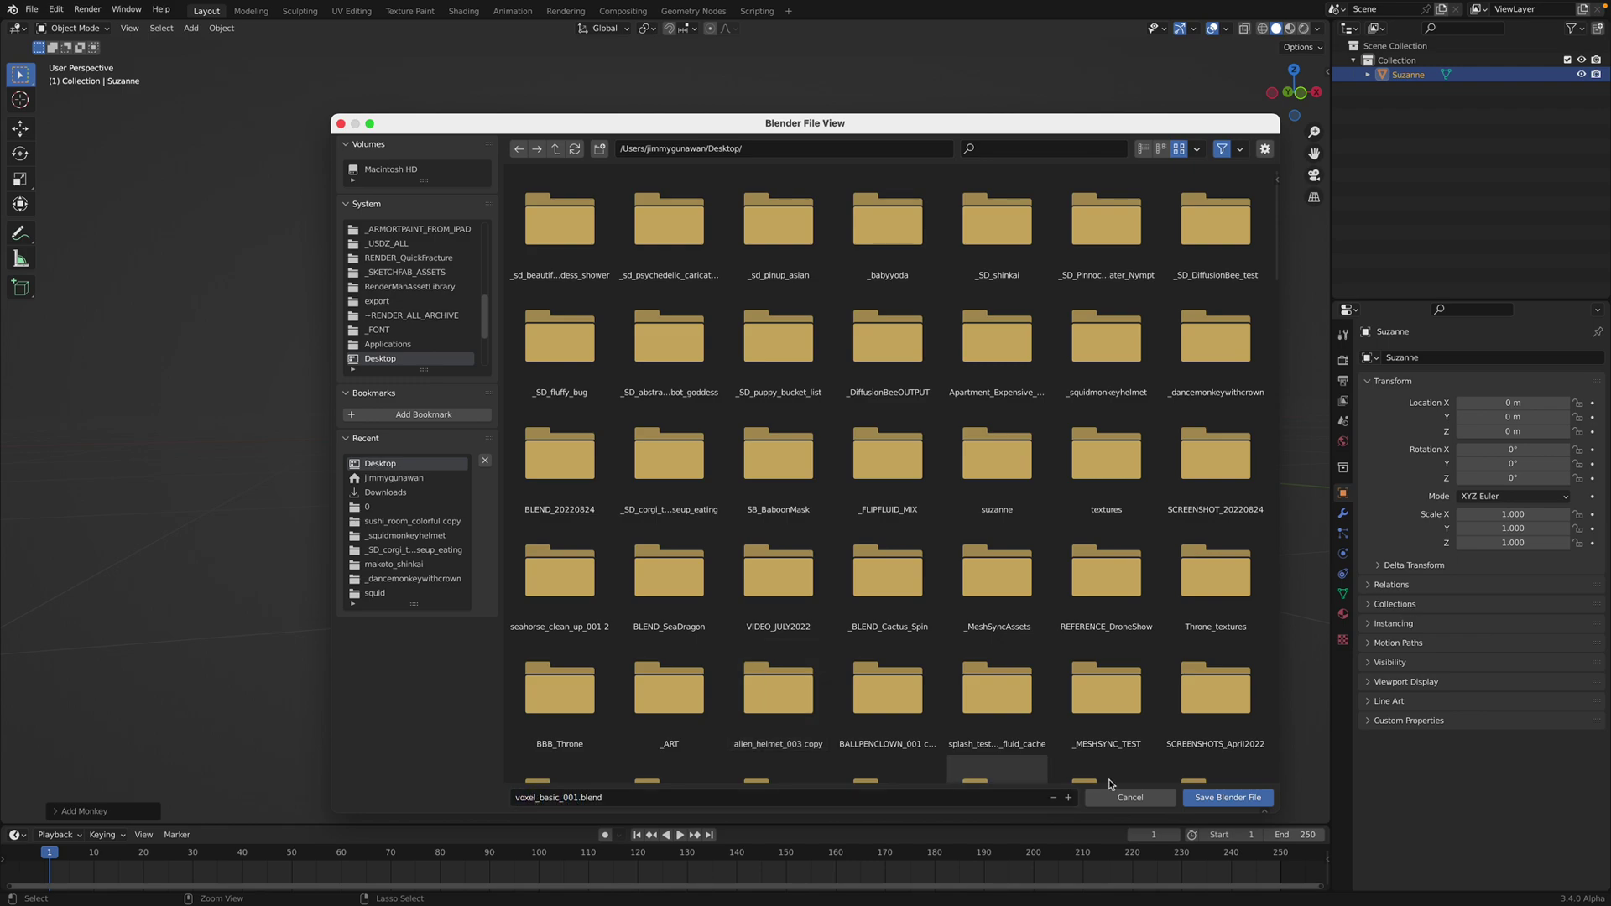
left_click(1228, 797)
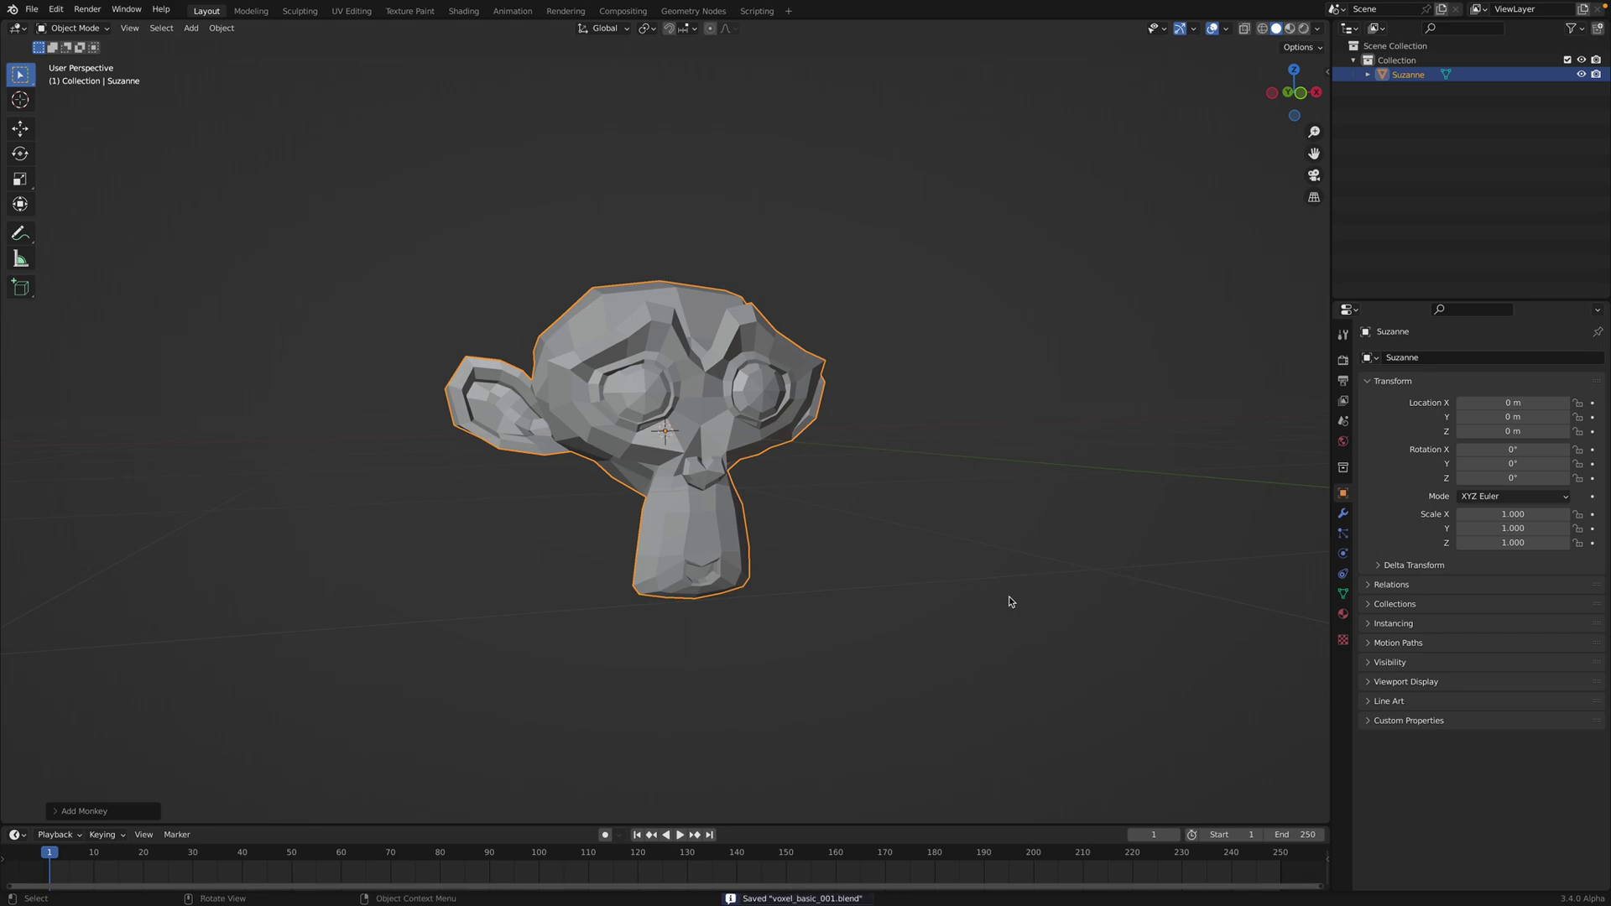
Step: Add a Remesh modifier to the monkey and set its voxel size to 0.05 m
left_click(1342, 512)
left_click(1417, 359)
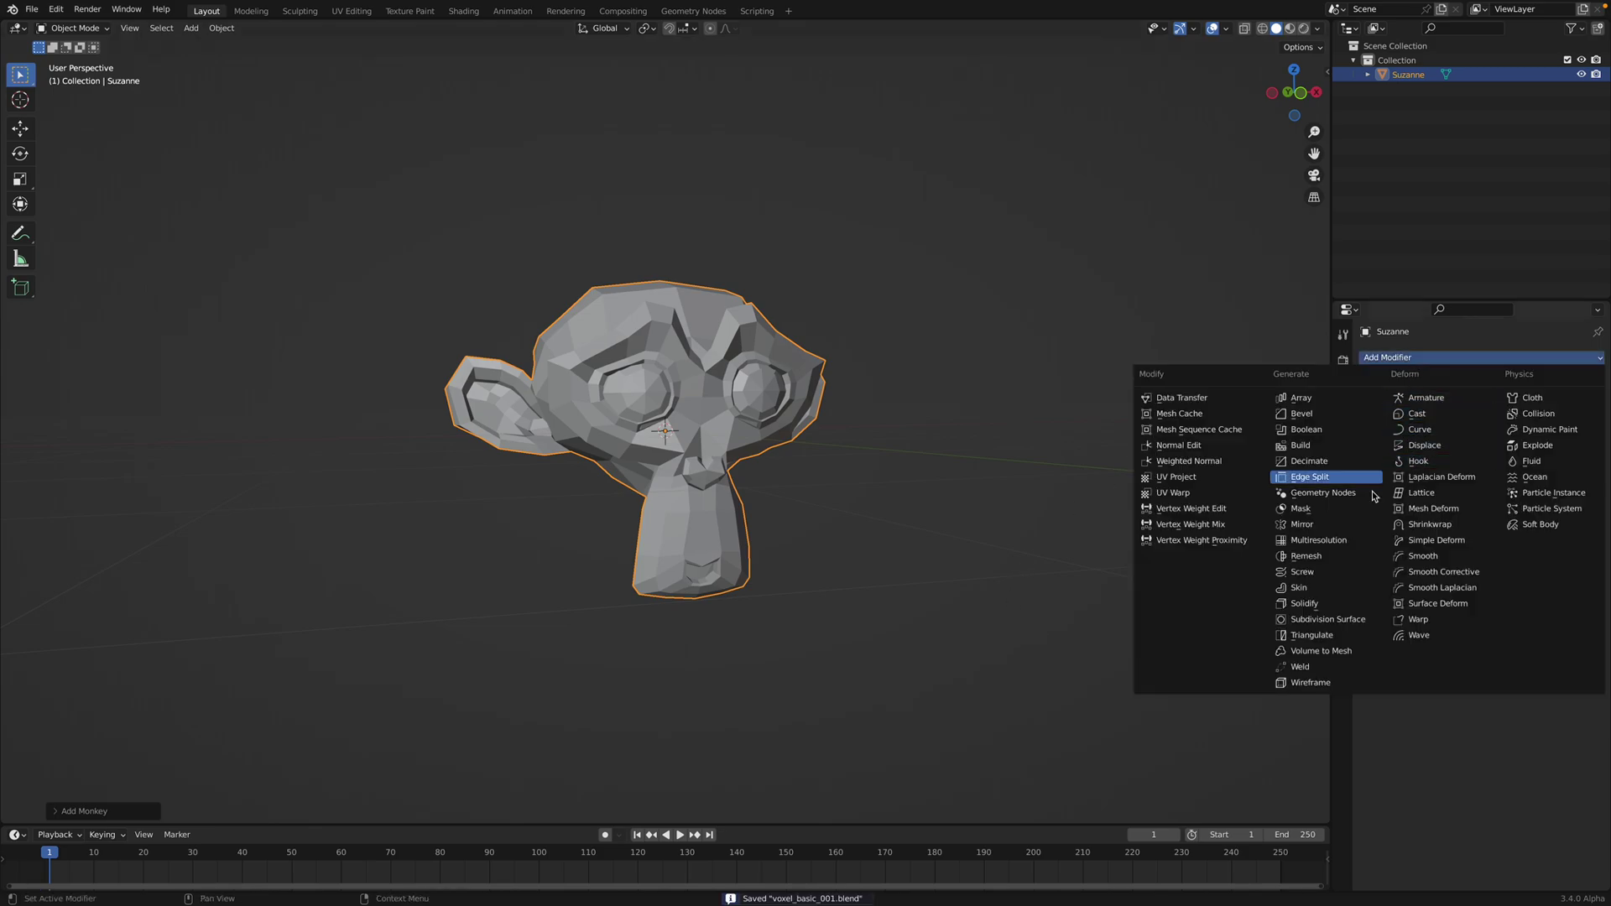
left_click(1306, 556)
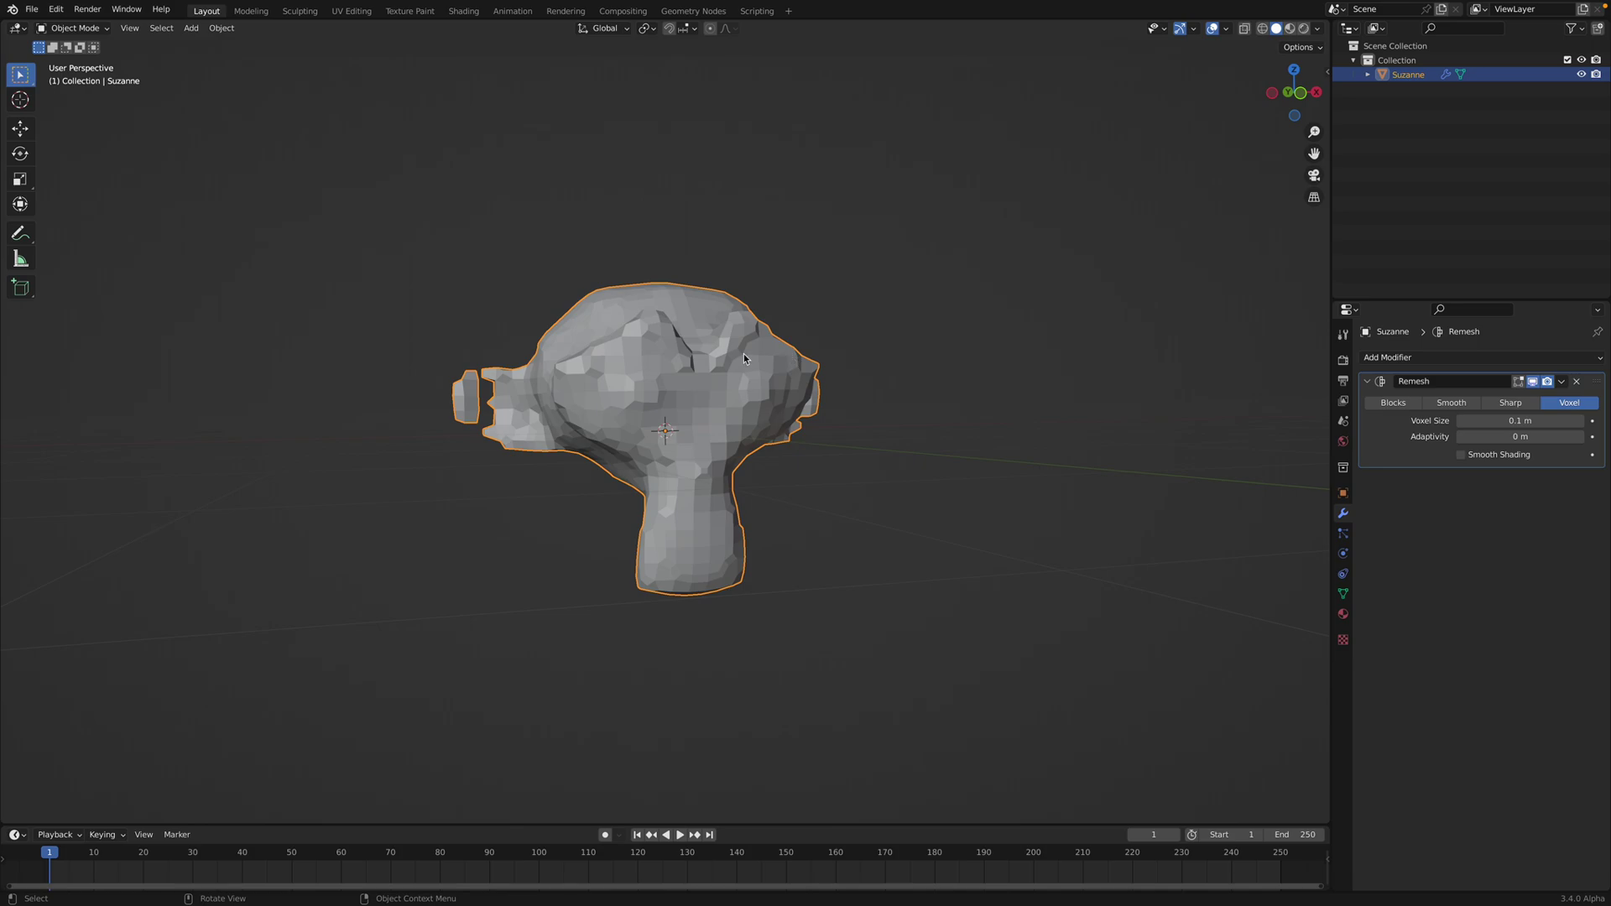
middle_click_drag(744, 354, 628, 360)
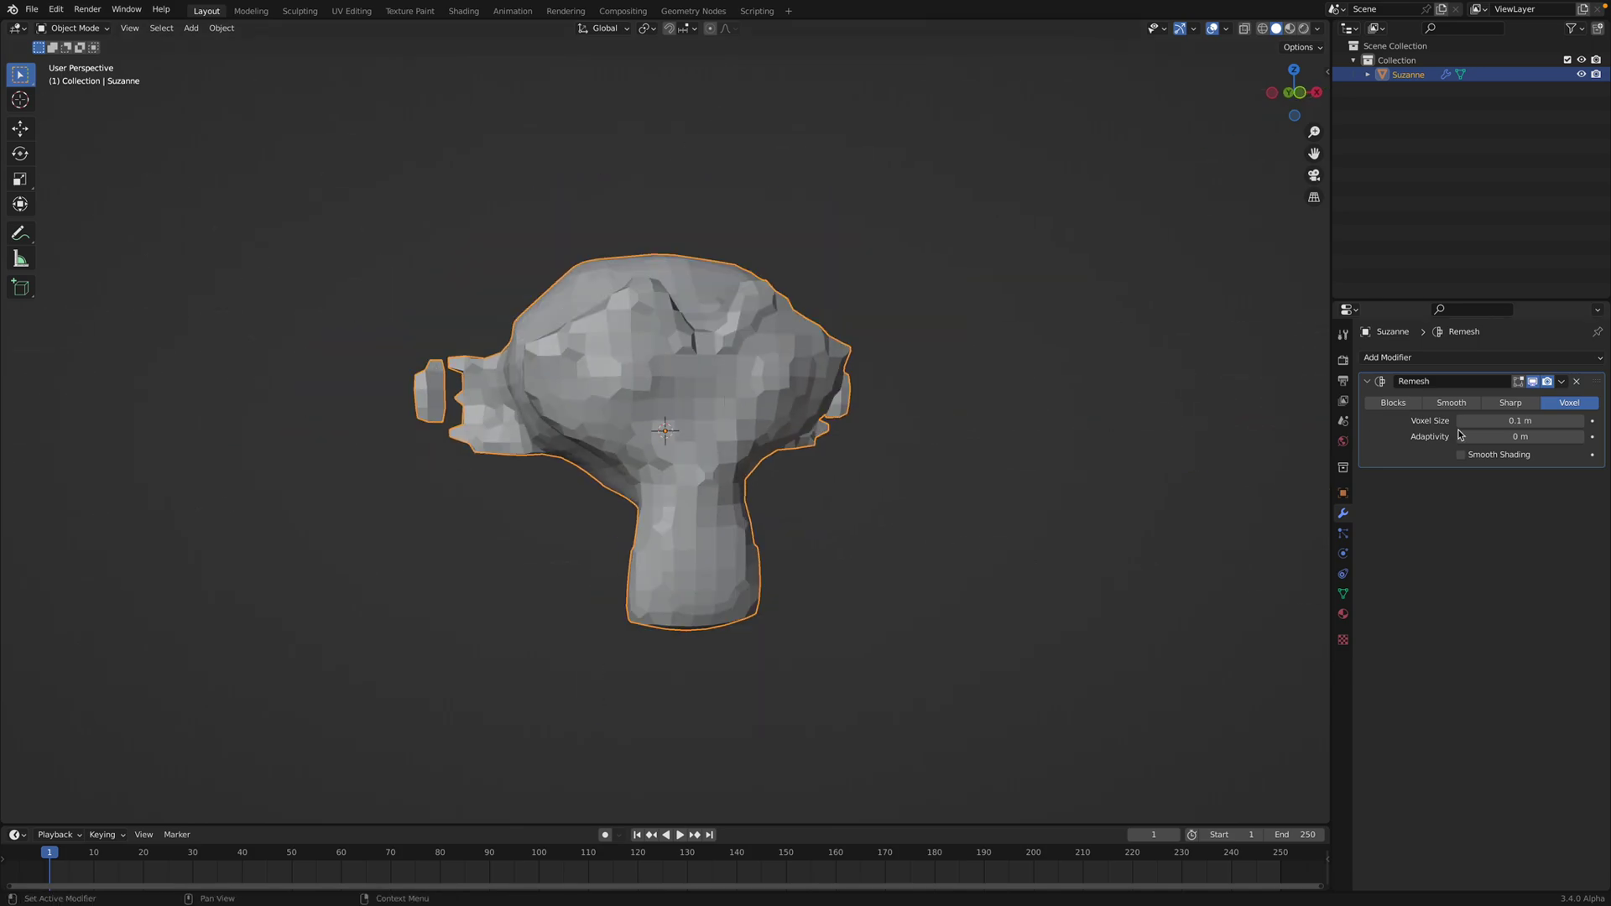
left_click(1526, 424)
key("Return")
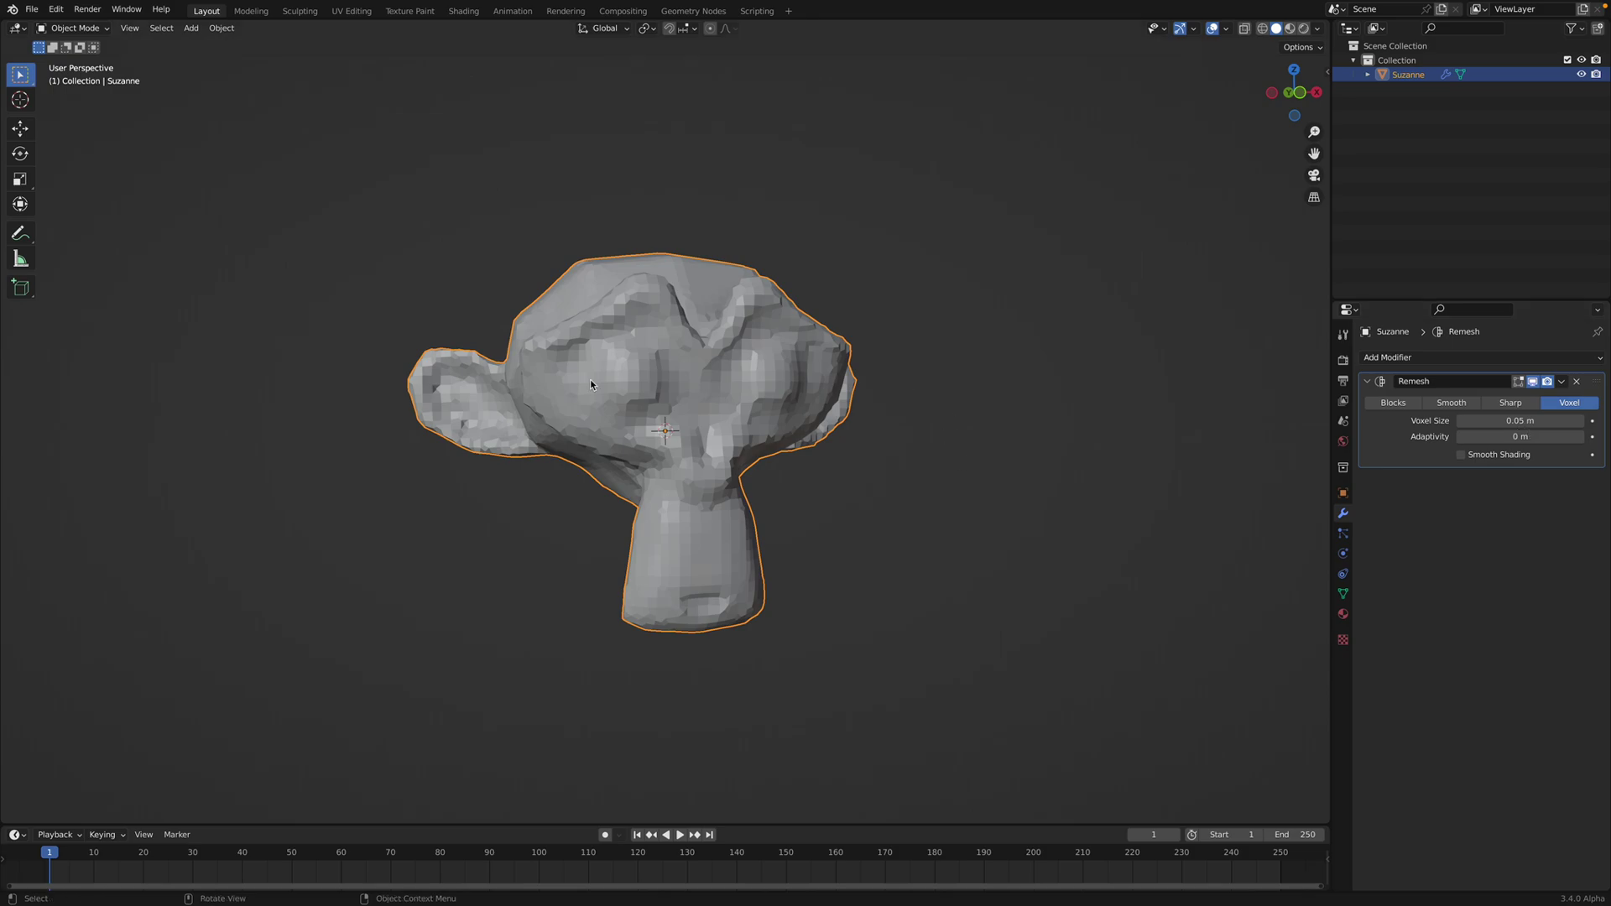
mouse_move(809, 395)
middle_mouse_down()
mouse_move(770, 356)
mouse_move(778, 393)
middle_mouse_up()
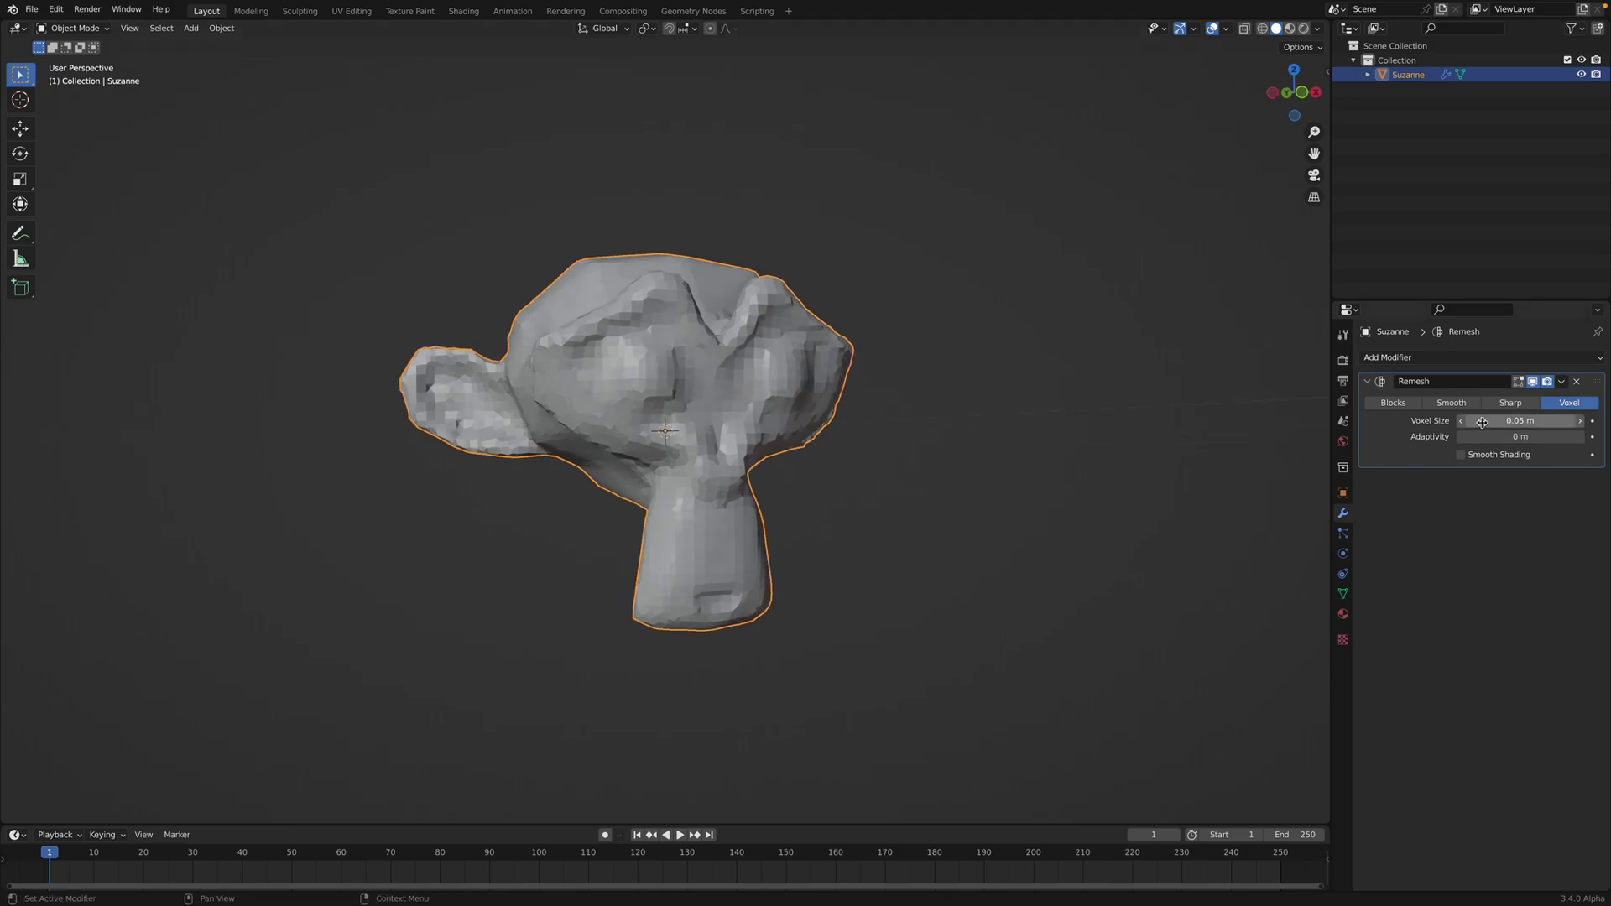
Step: Switch the Remesh modifier to Blocks mode and set the octree depth to 6
left_click(1393, 403)
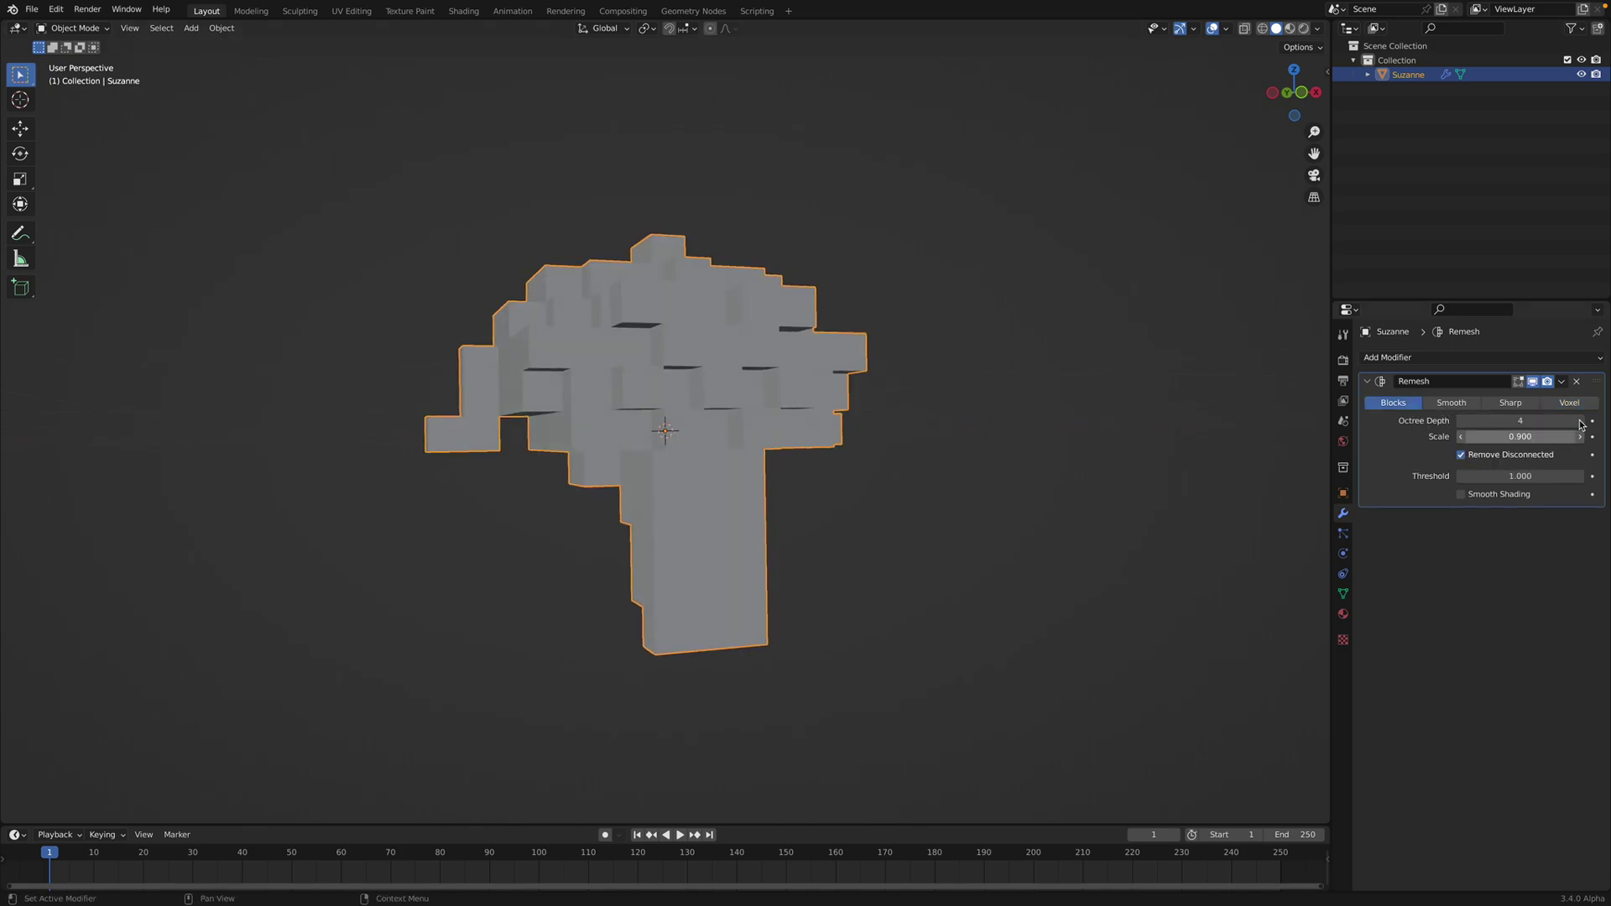
left_click(1582, 420)
left_click(1582, 420)
left_click(1582, 421)
middle_click_drag(1049, 402, 1039, 410)
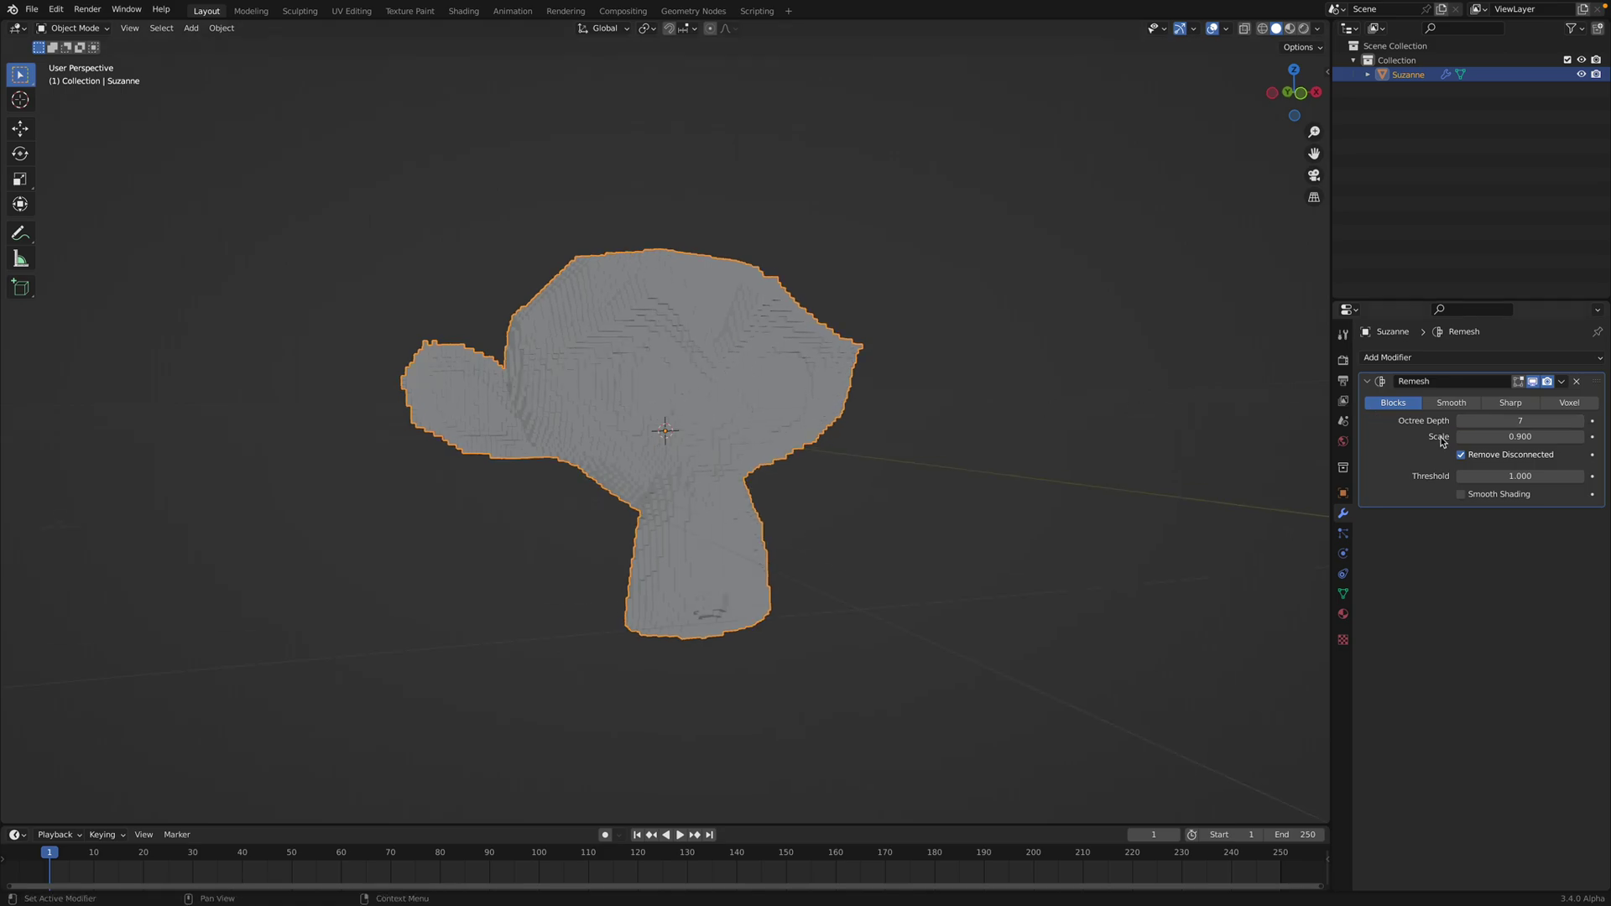
left_click(1462, 420)
Step: Enable Cavity shading in the 3D viewport and split the viewport horizontally into two stacked areas
left_click(1317, 29)
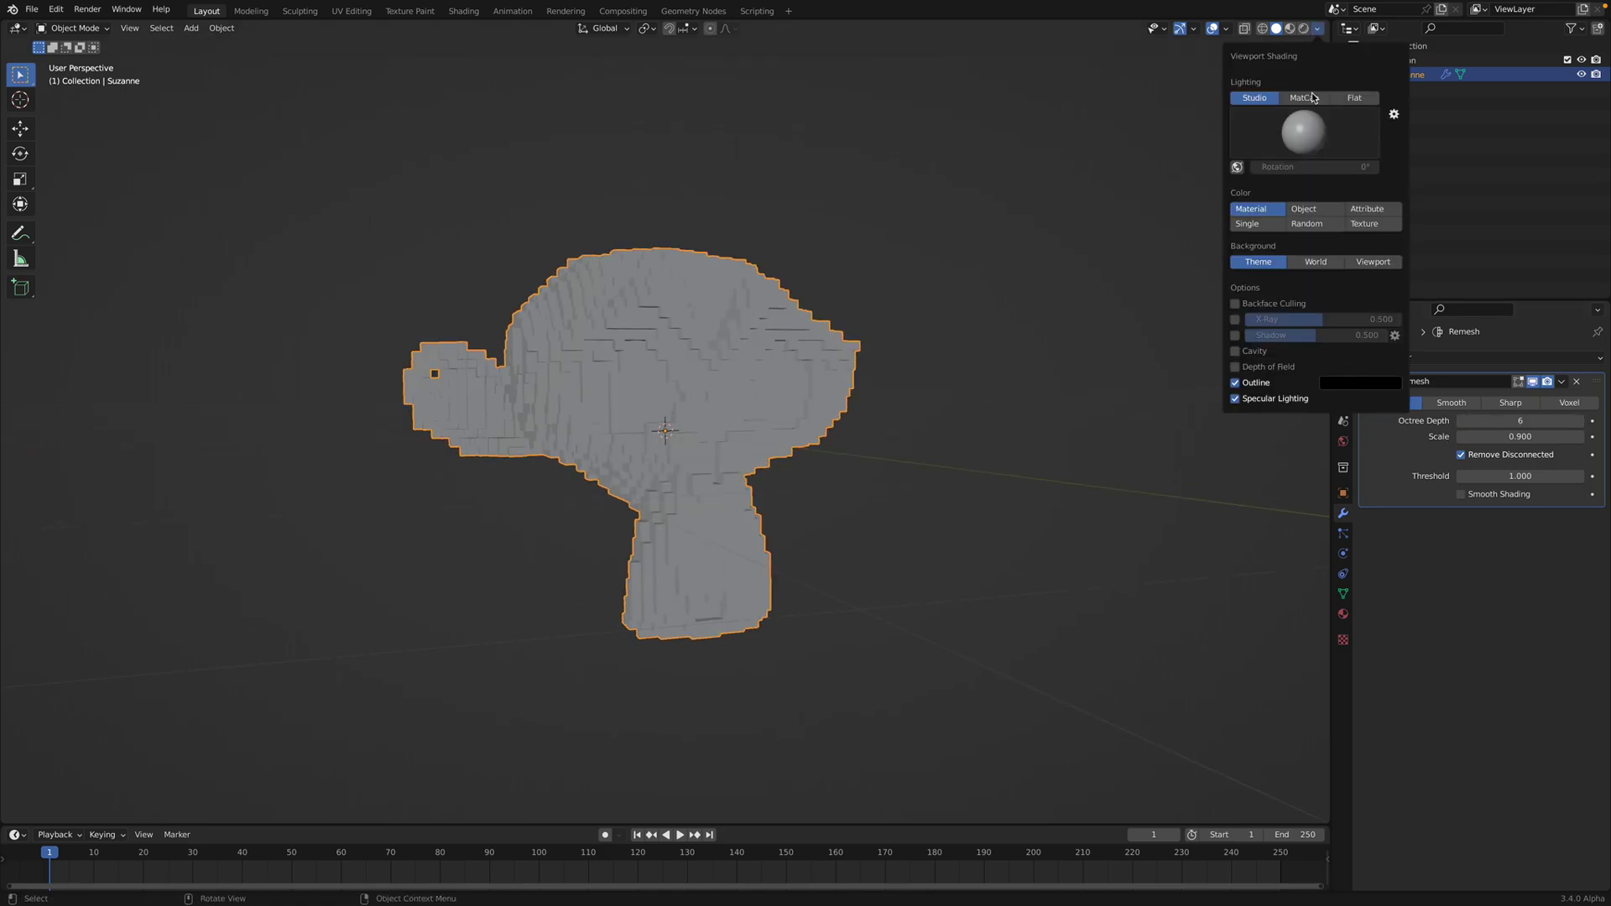
left_click(1235, 350)
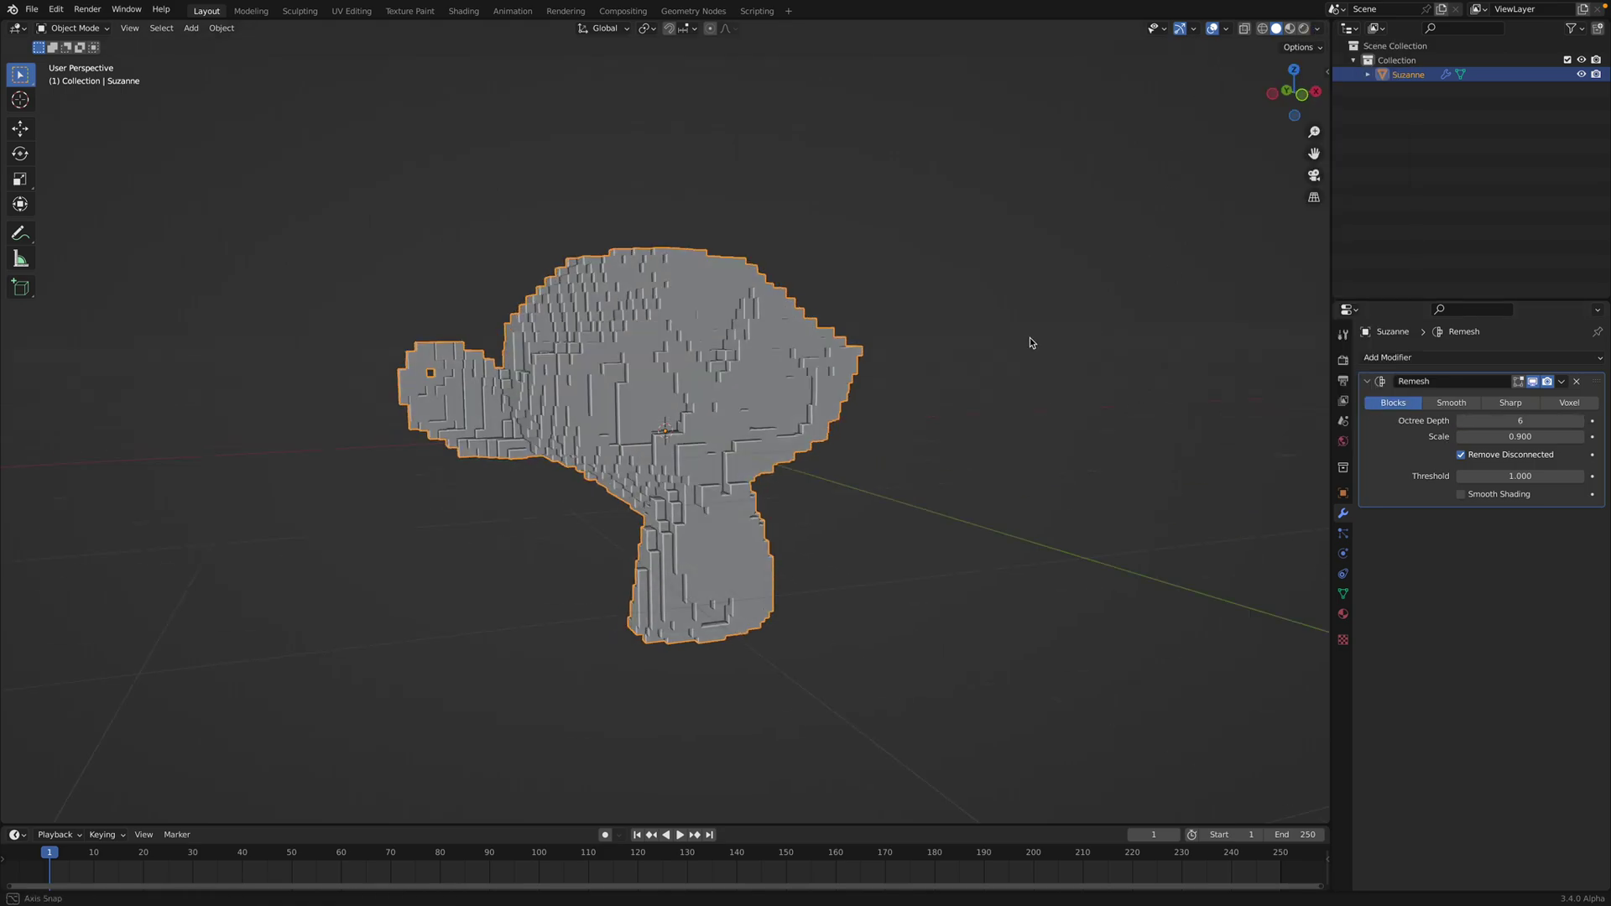
middle_click_drag(1030, 338, 1112, 319)
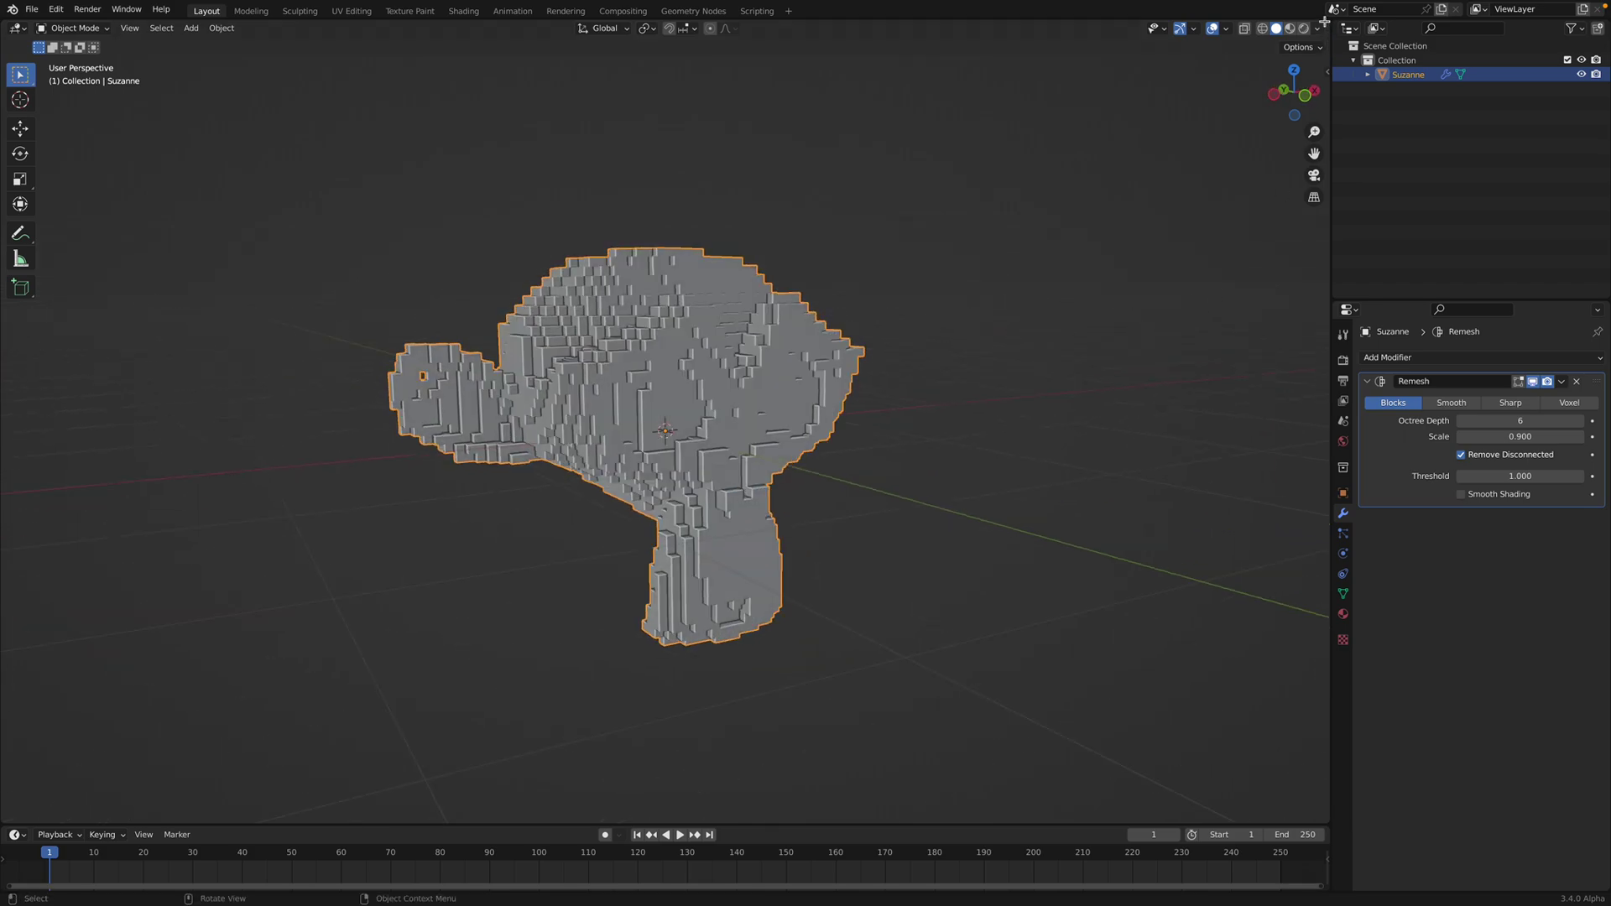
left_click_drag(1324, 21, 1091, 316)
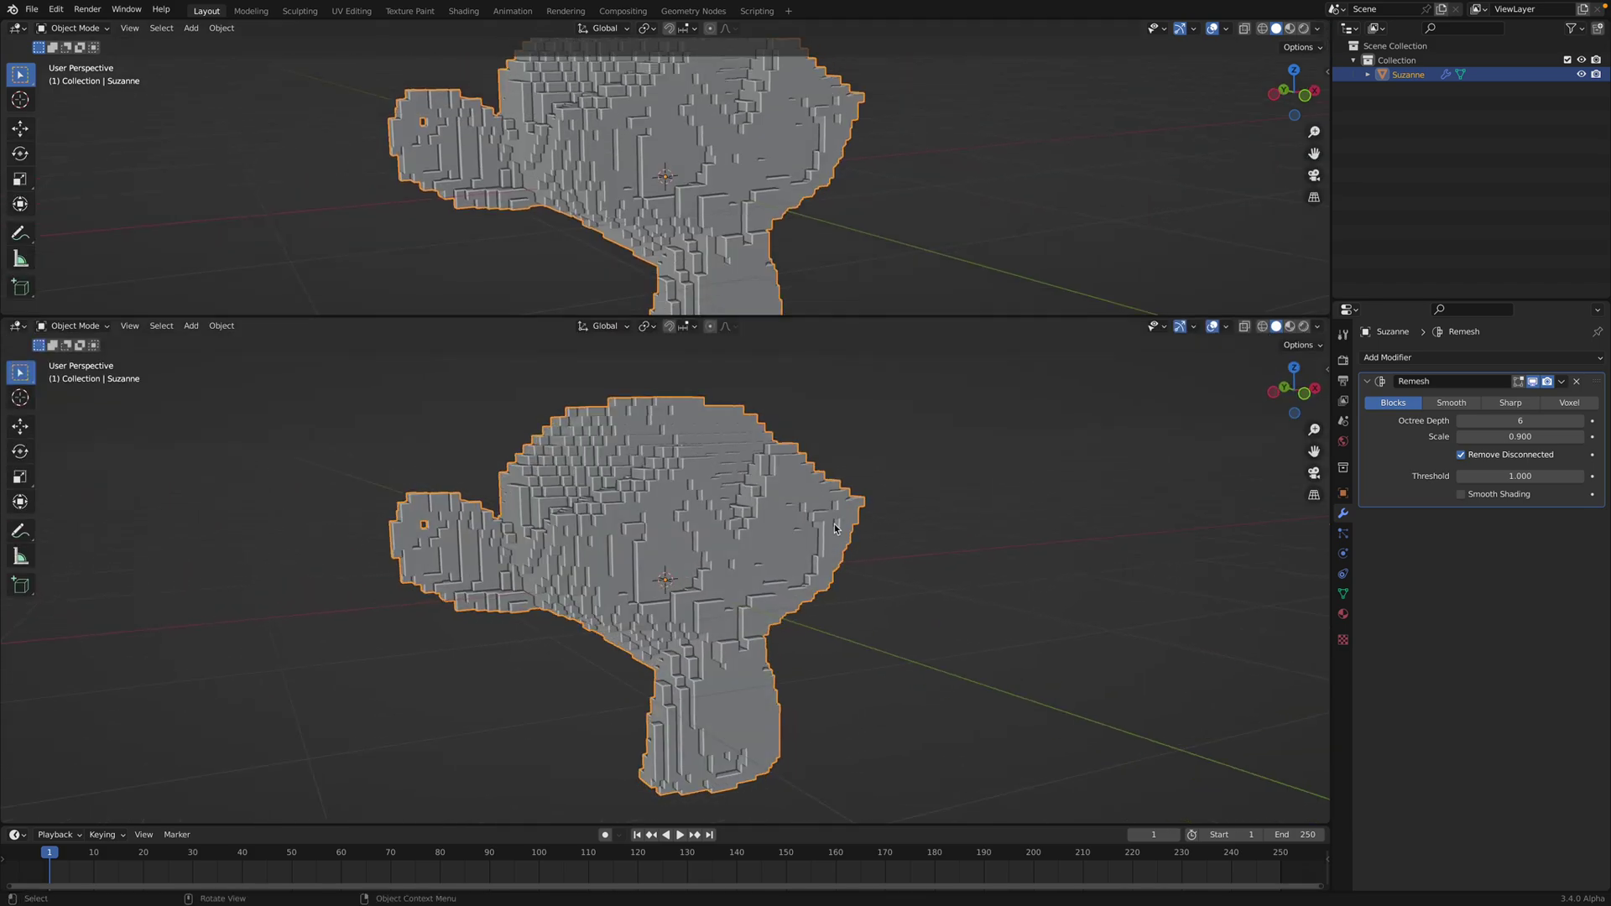
Step: Inspect the remeshed monkey's block topology in Wireframe shading, and return the lower viewport to Solid shading
key("z")
left_click(798, 527)
mouse_move(798, 527)
middle_mouse_down()
mouse_move(839, 501)
mouse_move(763, 541)
middle_mouse_up()
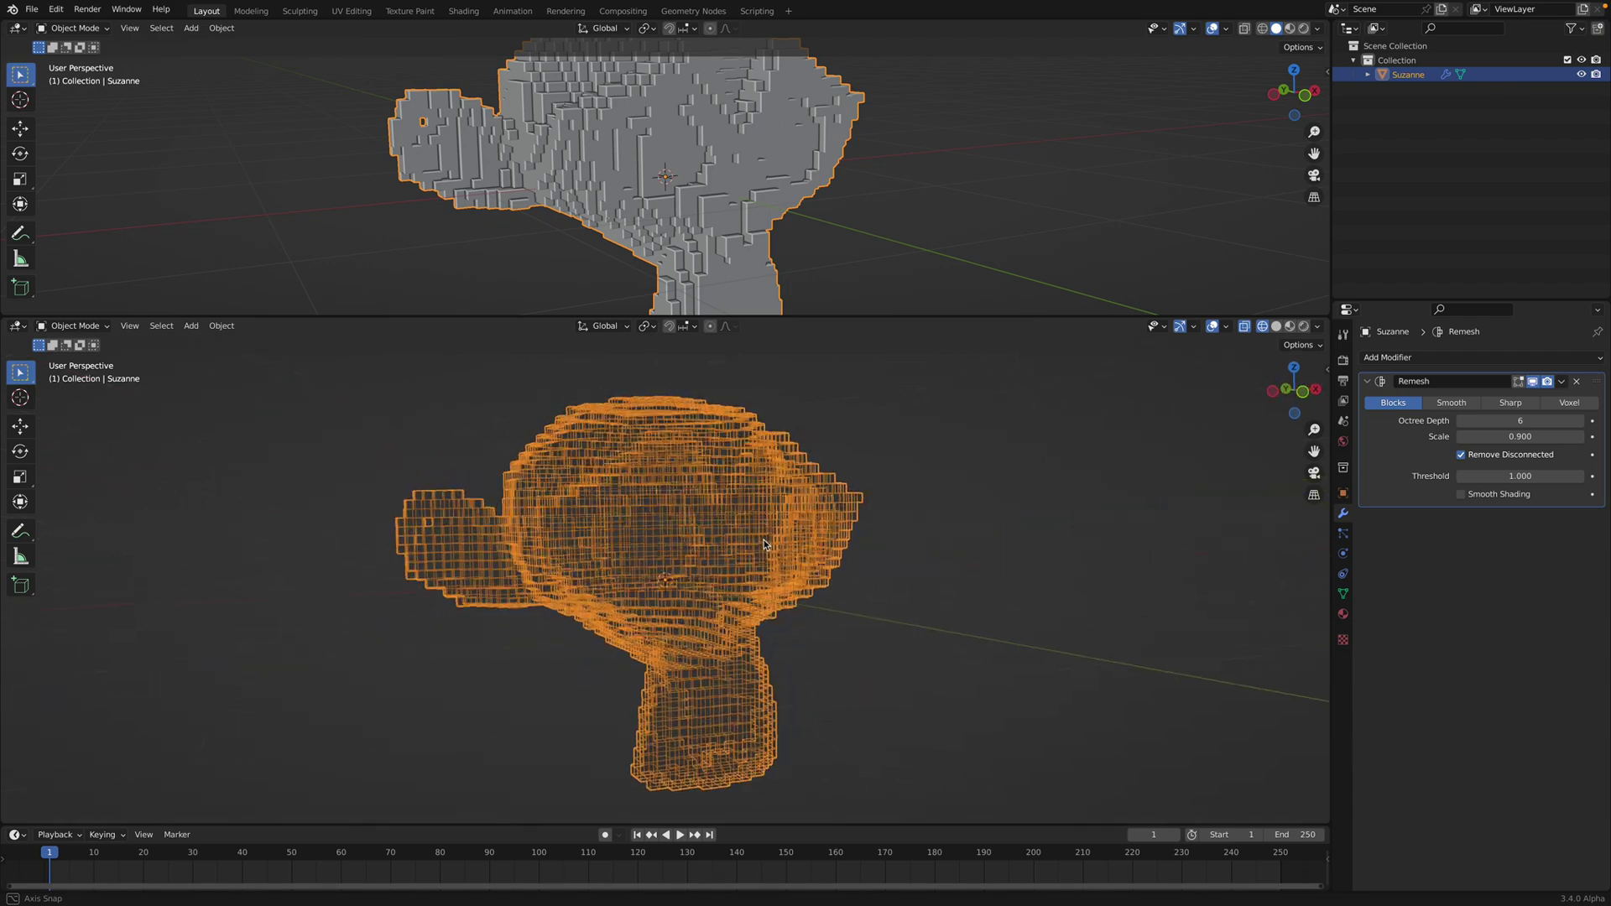
key("z")
left_click(757, 496)
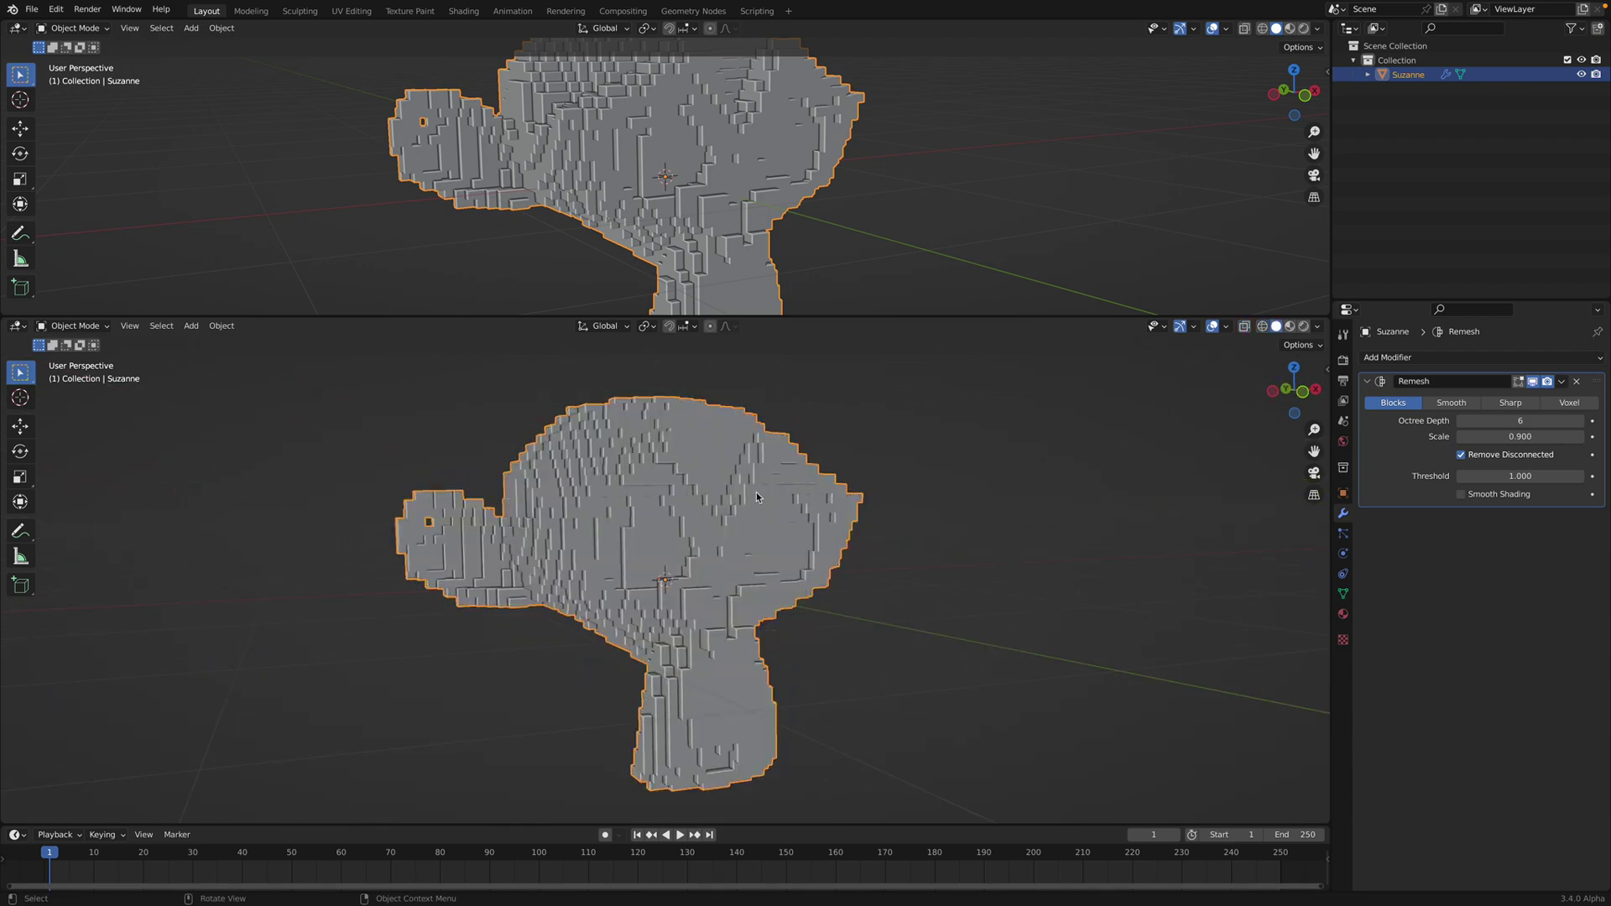
Step: Create a new geometry node tree for the monkey in the upper area and place its modifier above Remesh
left_click(26, 32)
left_click(67, 136)
left_click(644, 31)
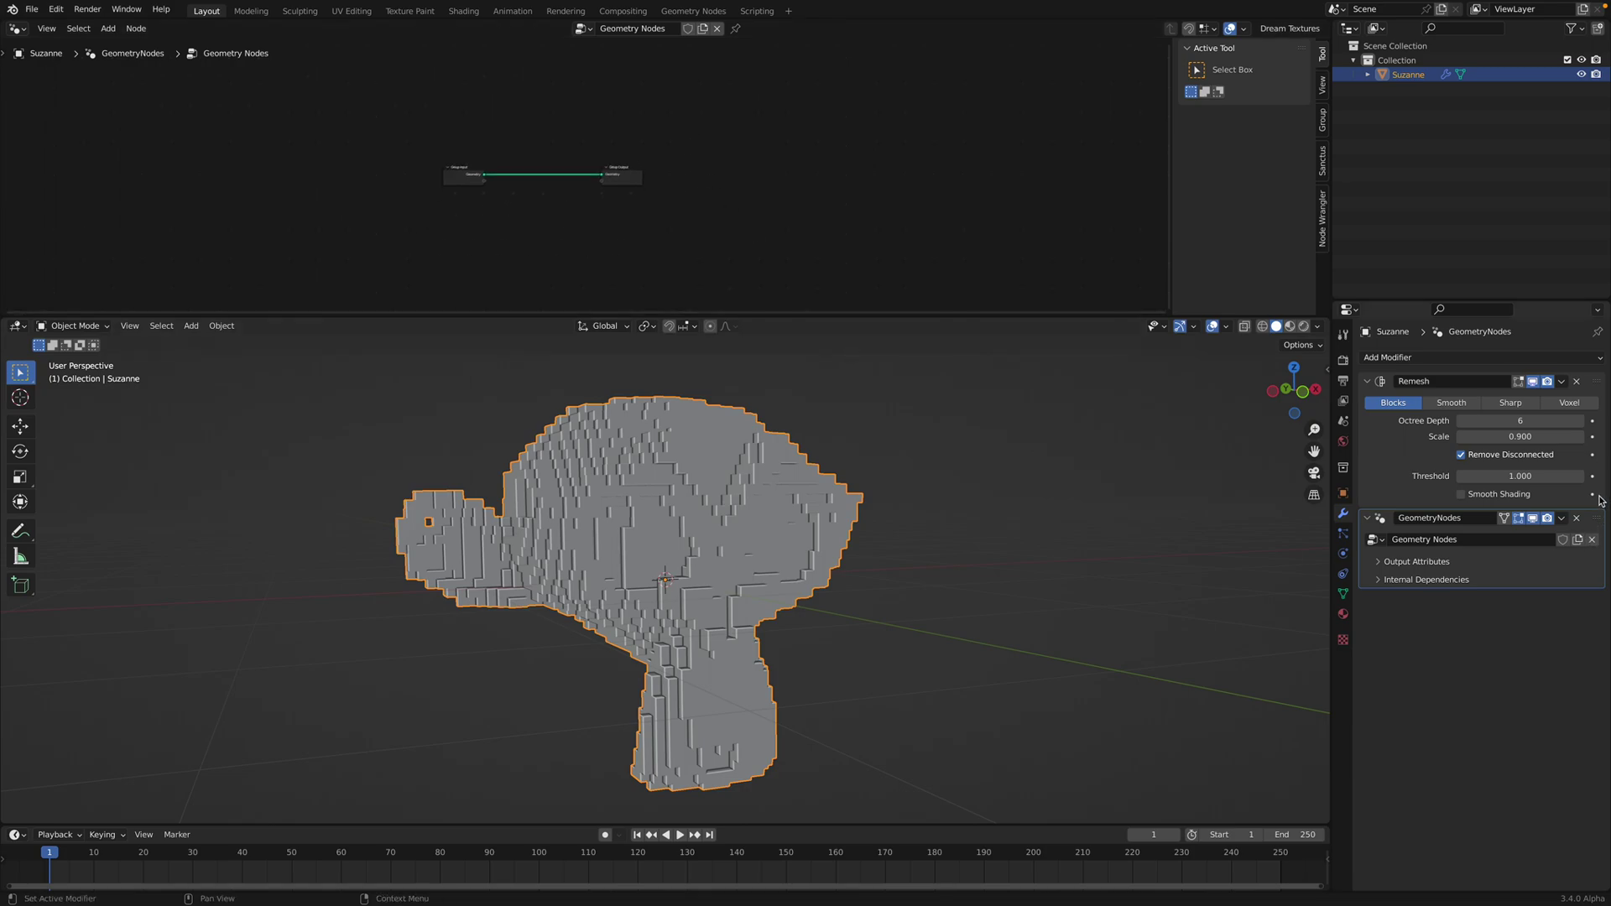
left_click_drag(1597, 518, 1597, 381)
scroll(503, 137, "up", 3)
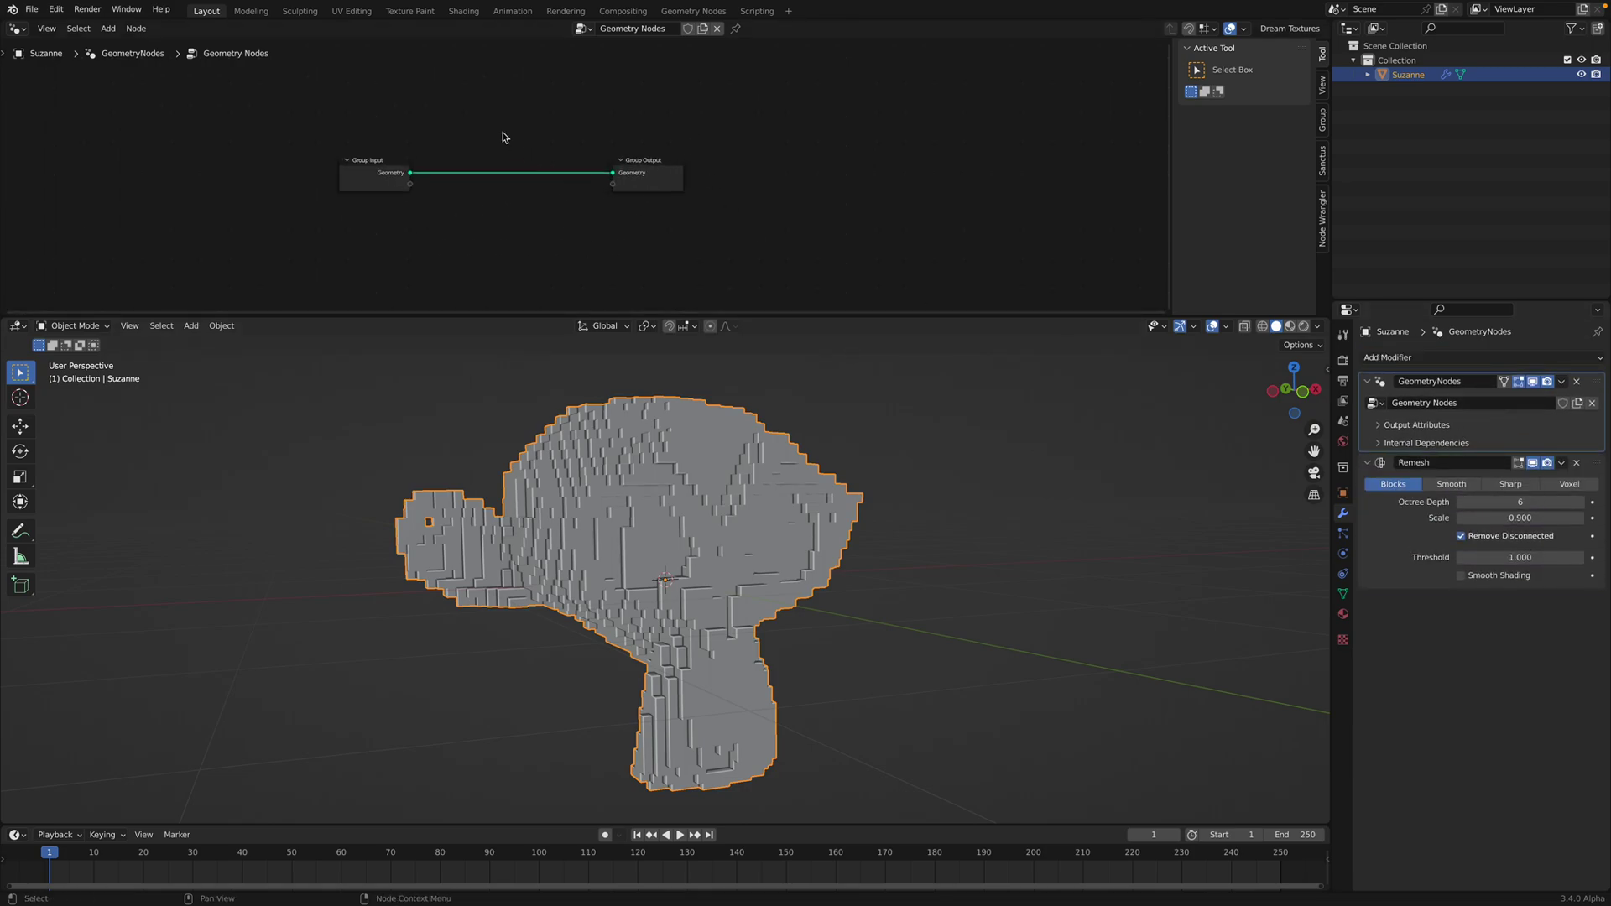
Step: Insert a Transform node between Group Input and Group Output and rotate the monkey to about 350° on X, with slight Y and Z rotations
key("shift+a")
left_click(489, 36)
type("tran")
key("Return")
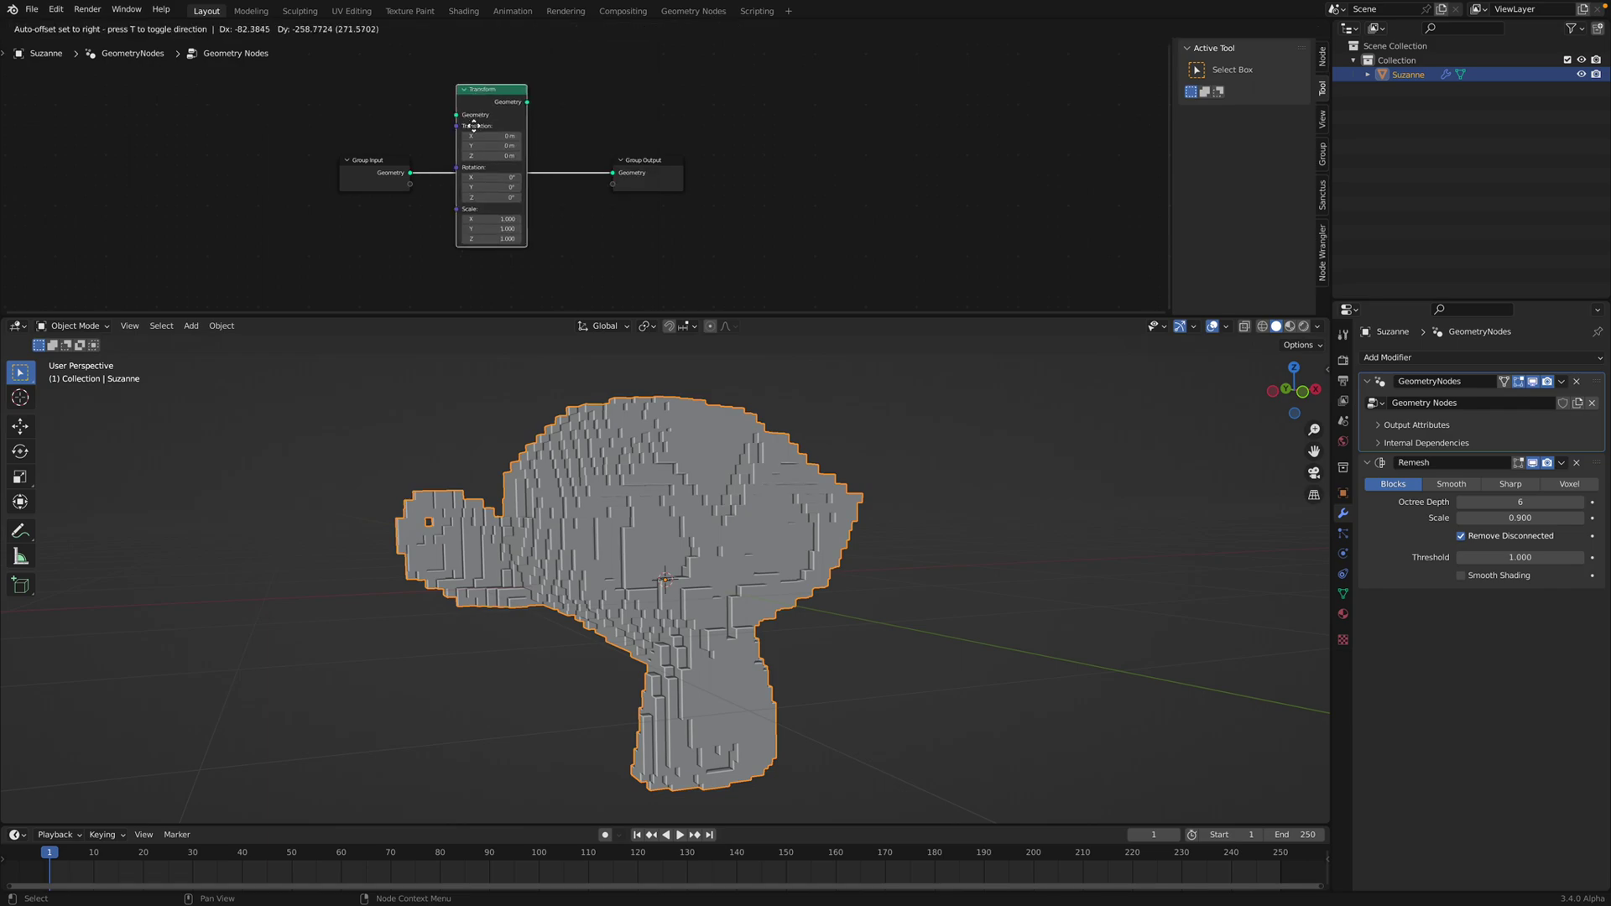
left_click(460, 130)
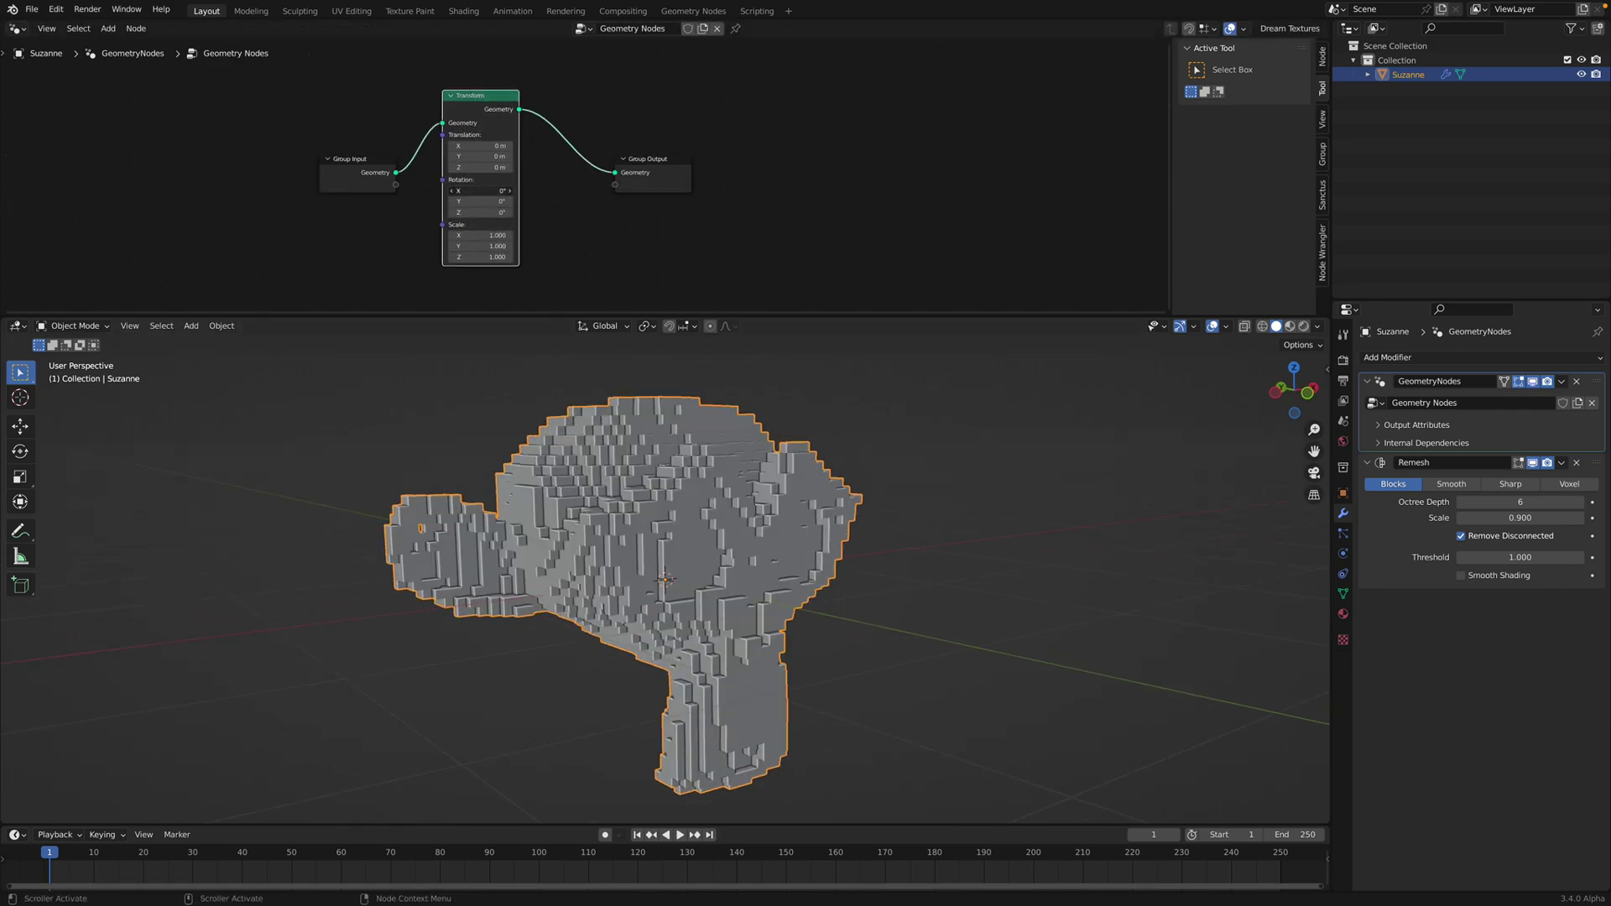
left_click_drag(481, 191, 500, 191)
left_click_drag(480, 190, 510, 212)
mouse_move(480, 190)
left_mouse_down()
mouse_move(641, 191)
mouse_move(464, 207)
left_mouse_up()
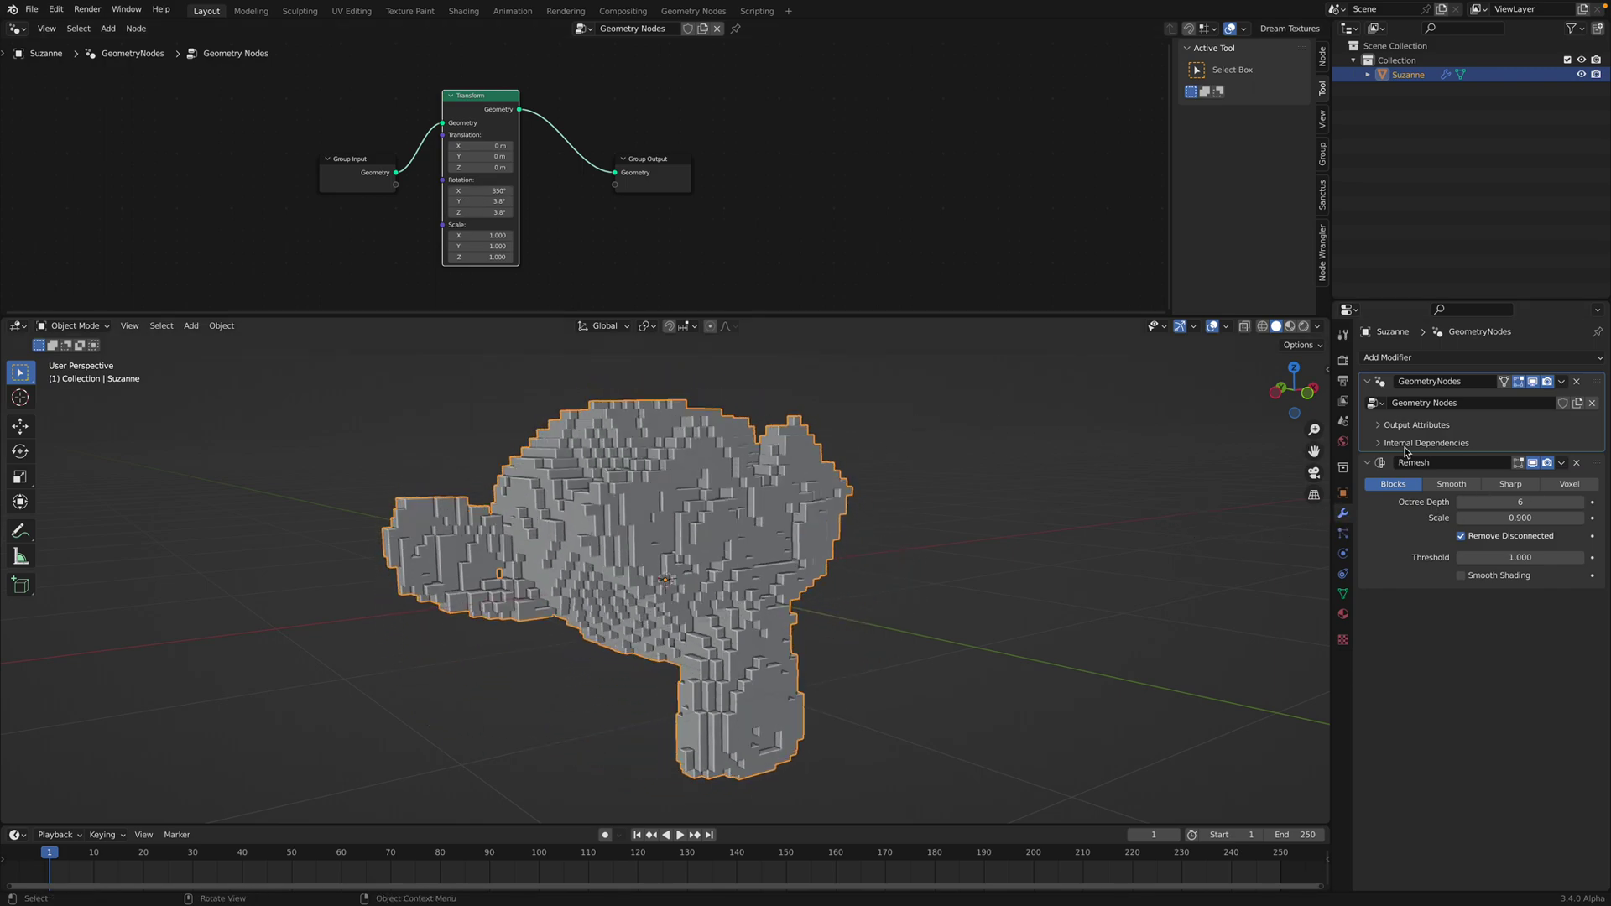
Step: Remove the Remesh modifier and delete the Transform node, linking Group Input directly to Group Output
left_click(1575, 464)
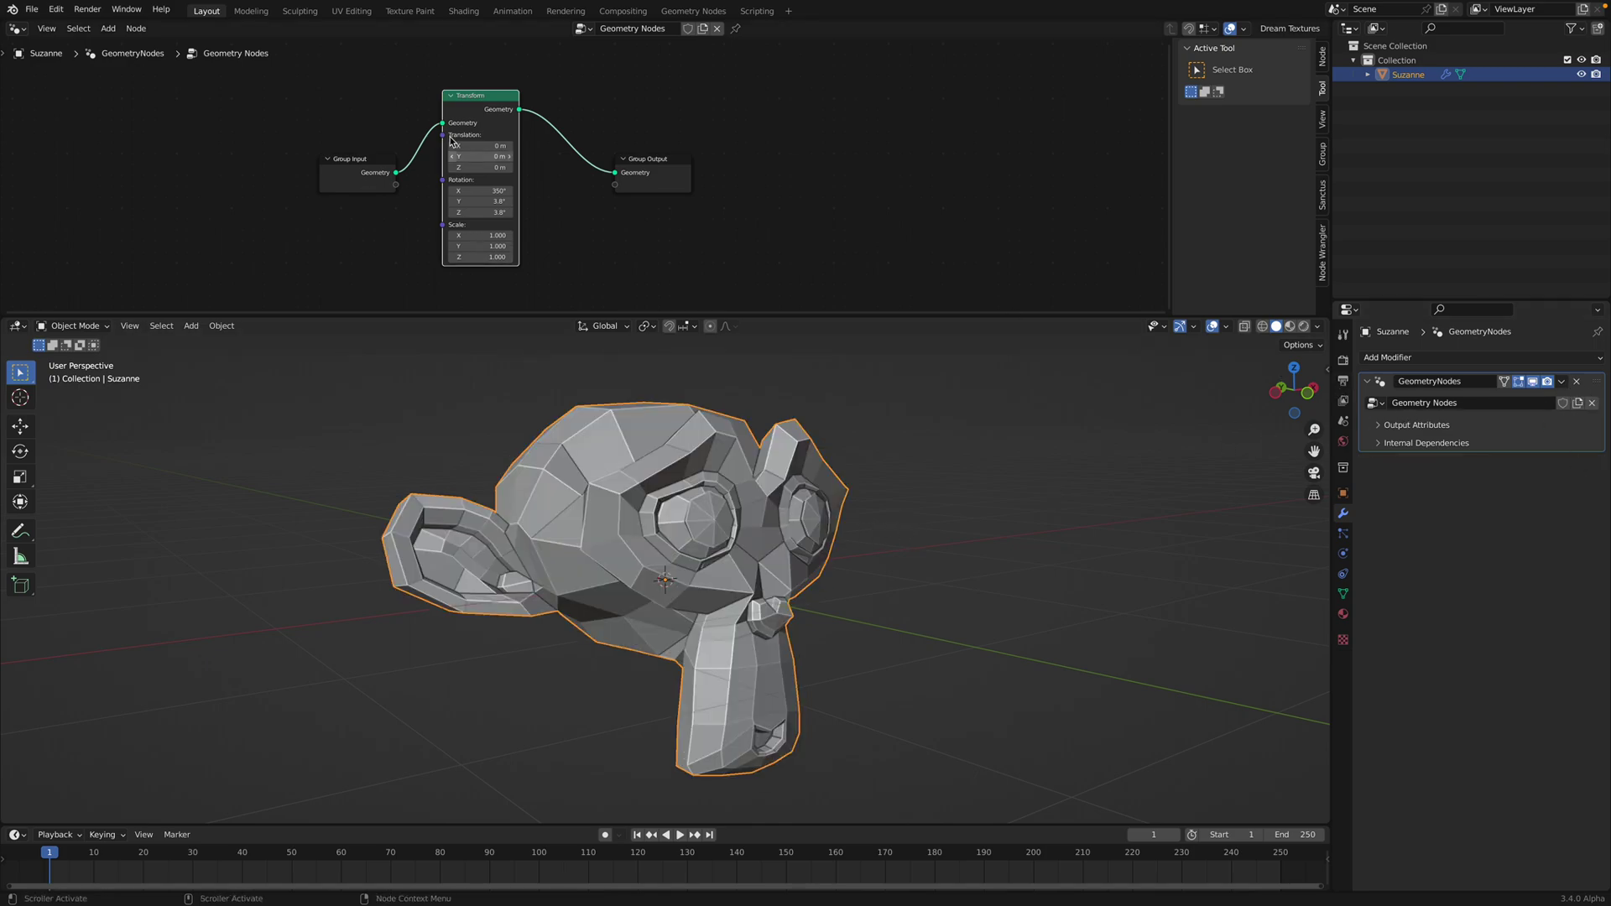
left_click_drag(395, 174, 615, 174)
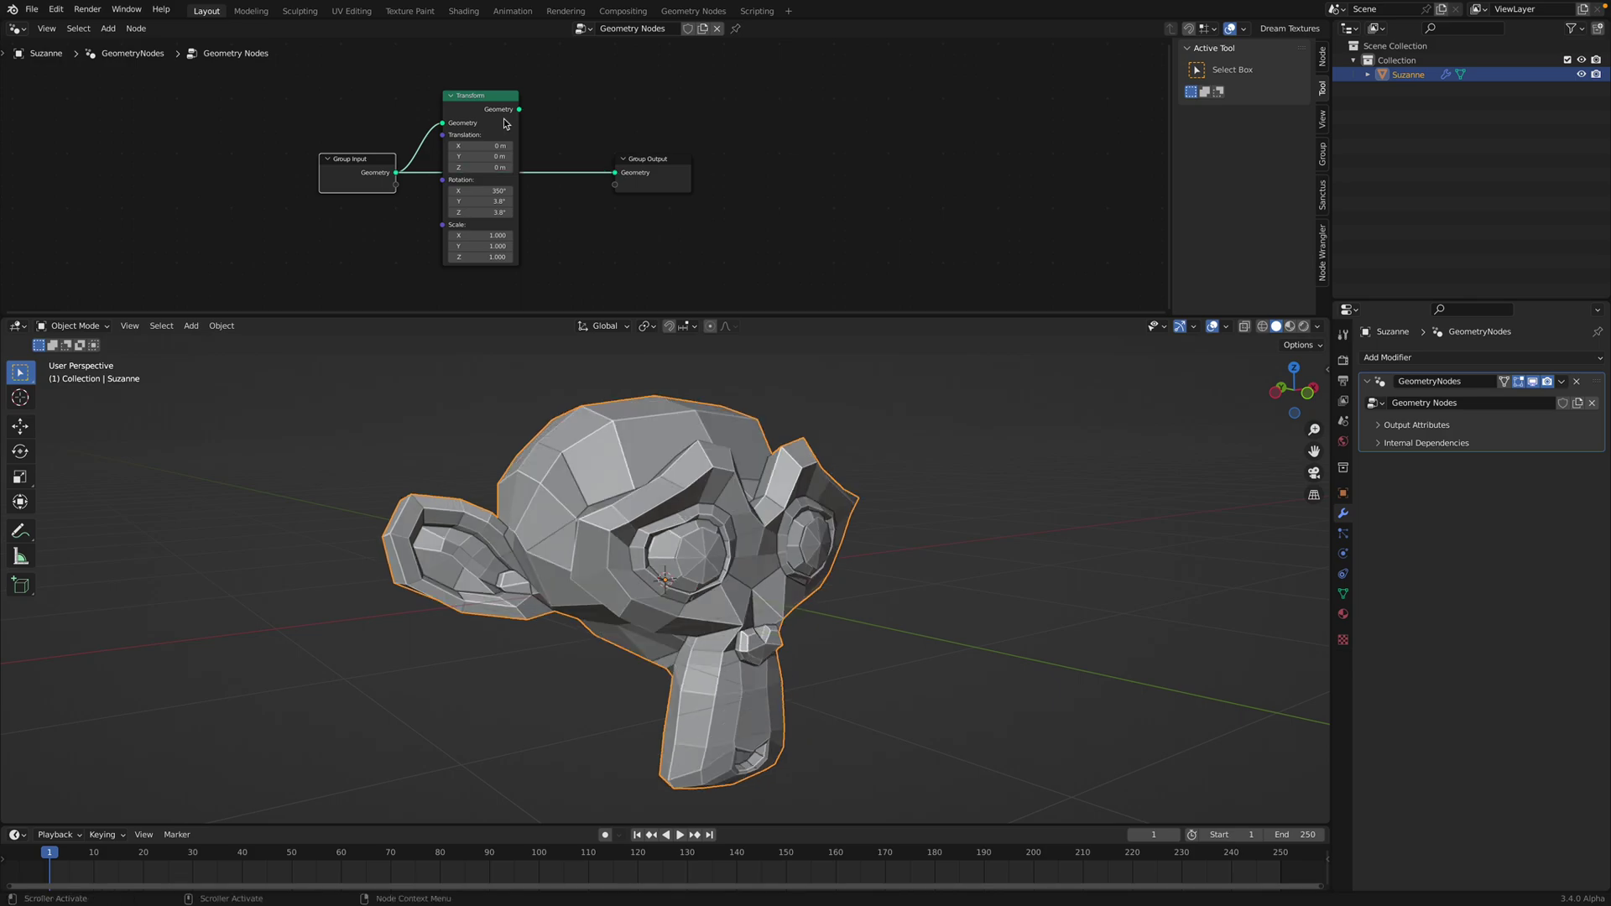
left_click(493, 105)
key("x")
middle_click_drag(681, 470, 700, 470)
middle_click_drag(807, 460, 924, 445)
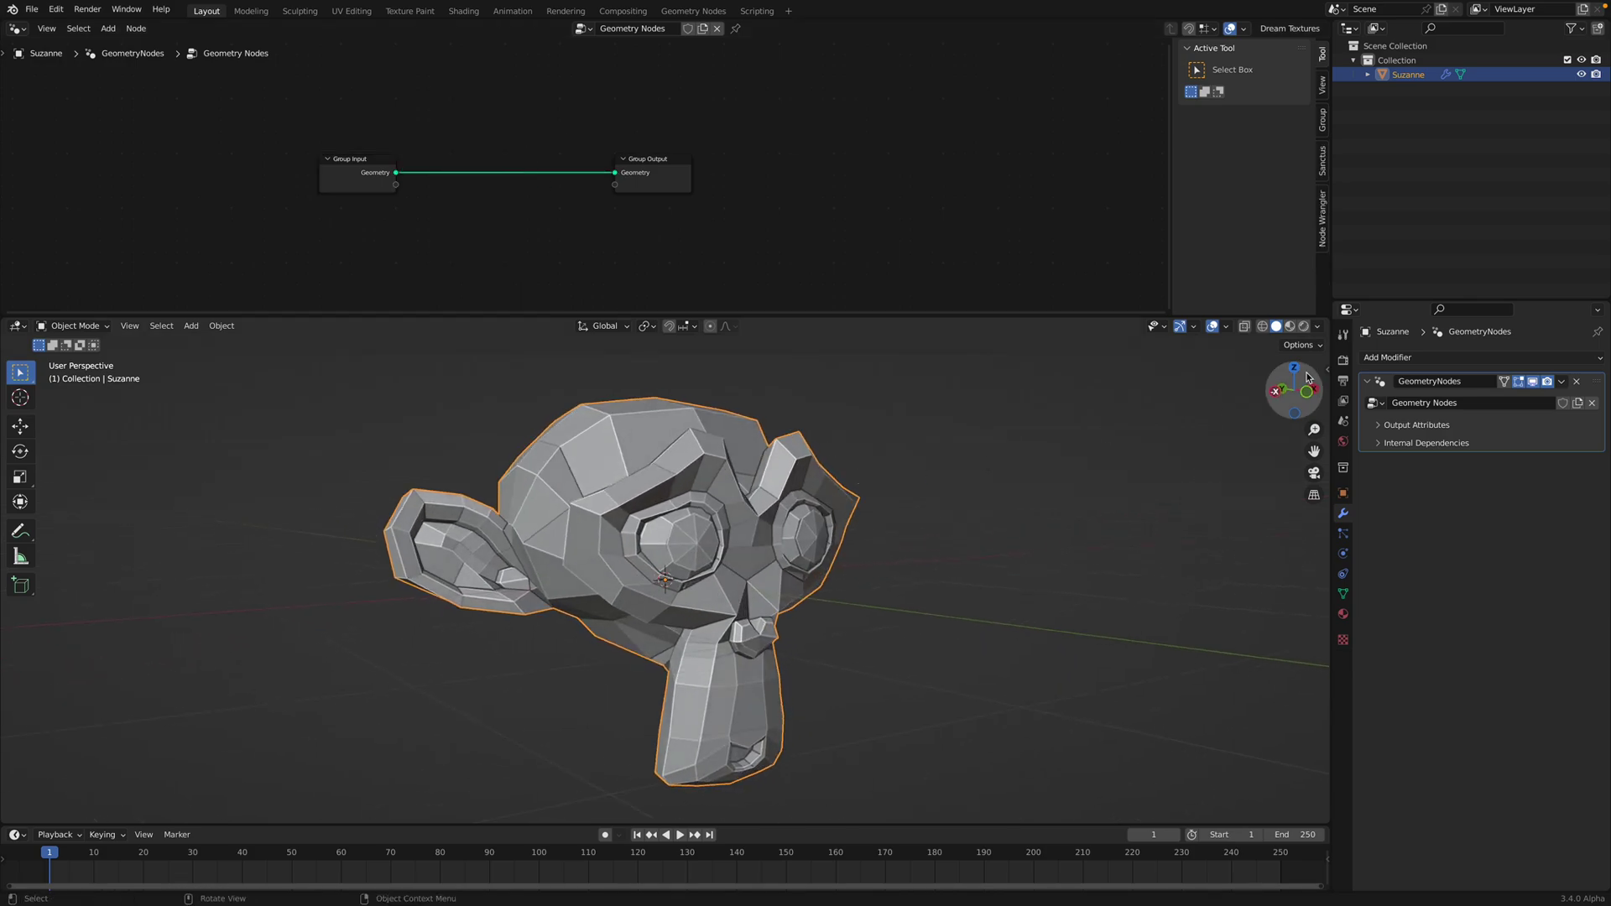
Step: Insert a Mesh to Volume node between Group Input and Group Output, and move Group Output further along to make room
left_click(666, 162)
scroll(665, 161, "up", 1)
scroll(588, 156, "up", 1)
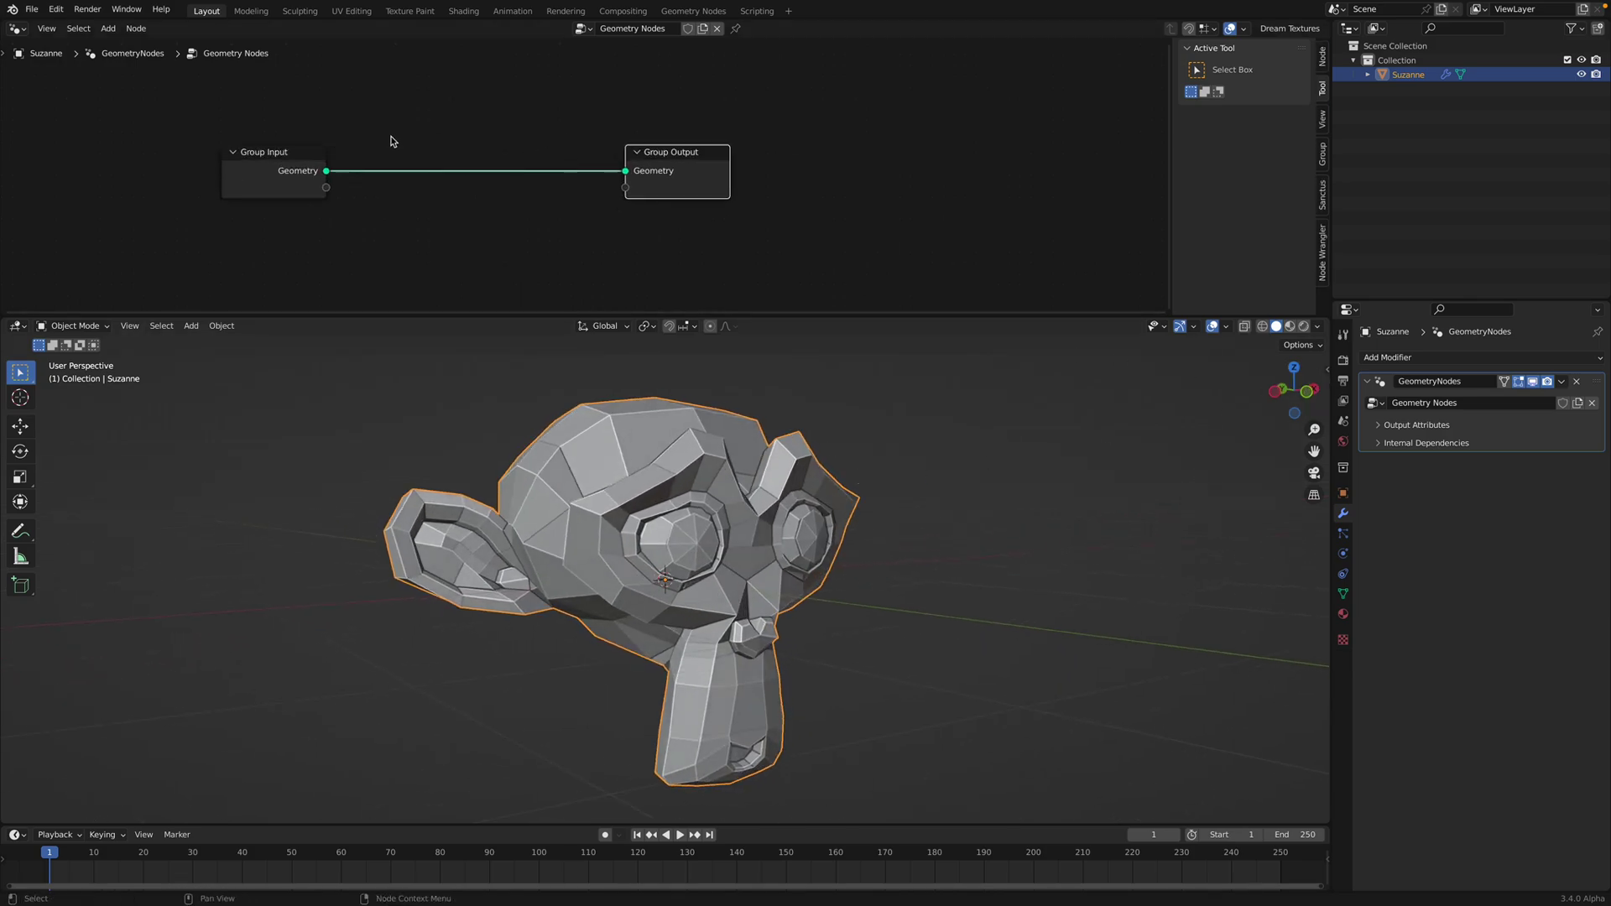
key("shift+a")
type("volume")
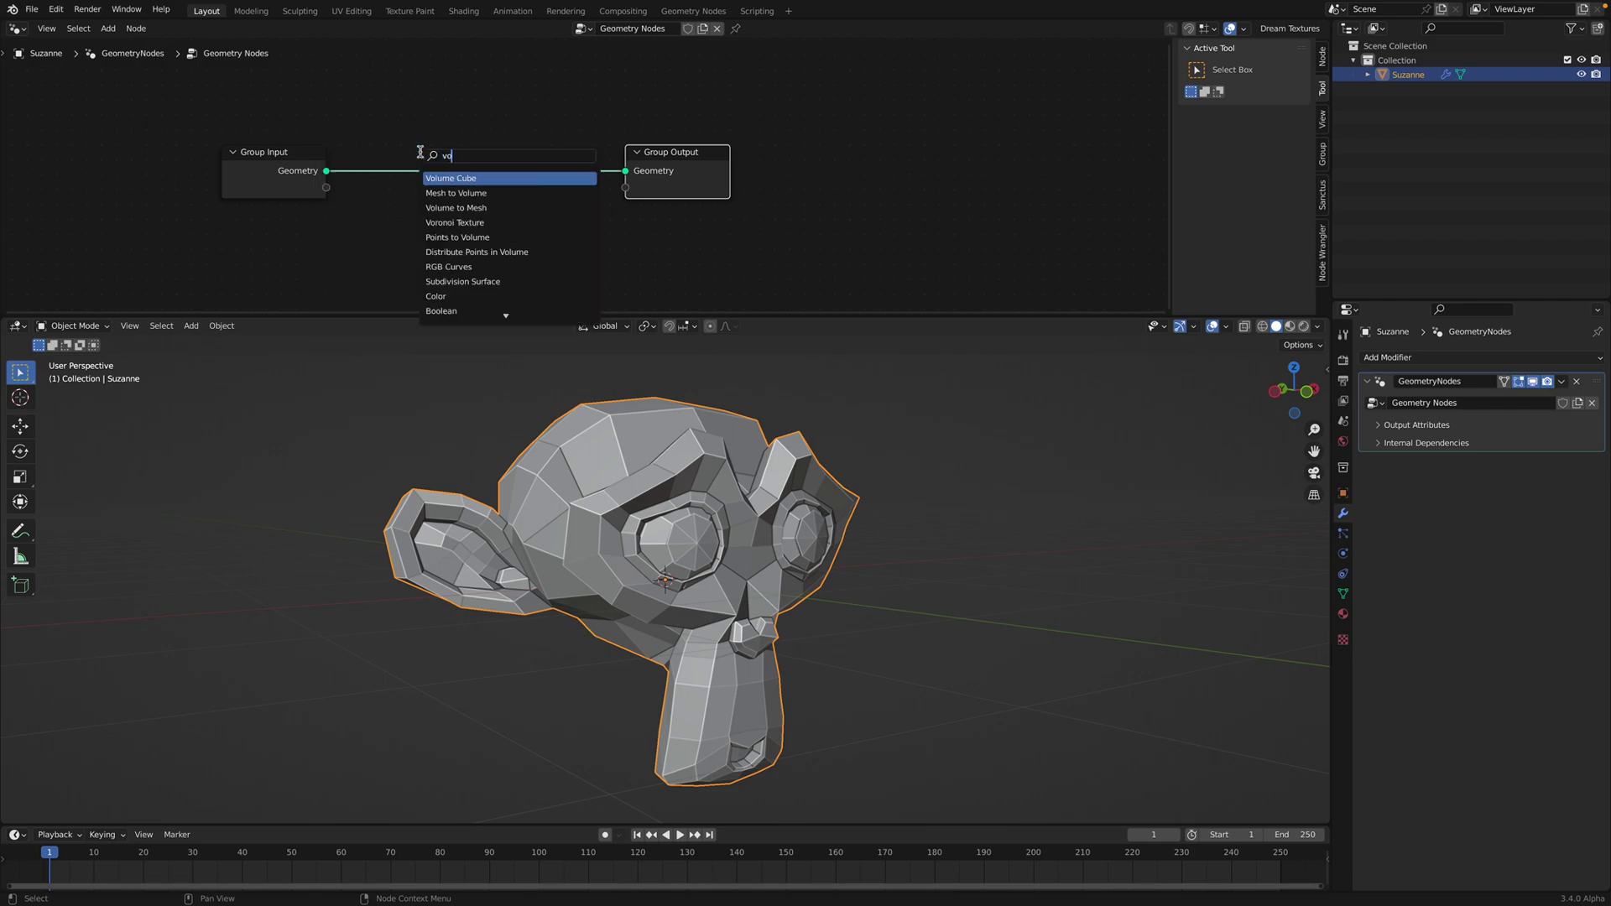
left_click(468, 195)
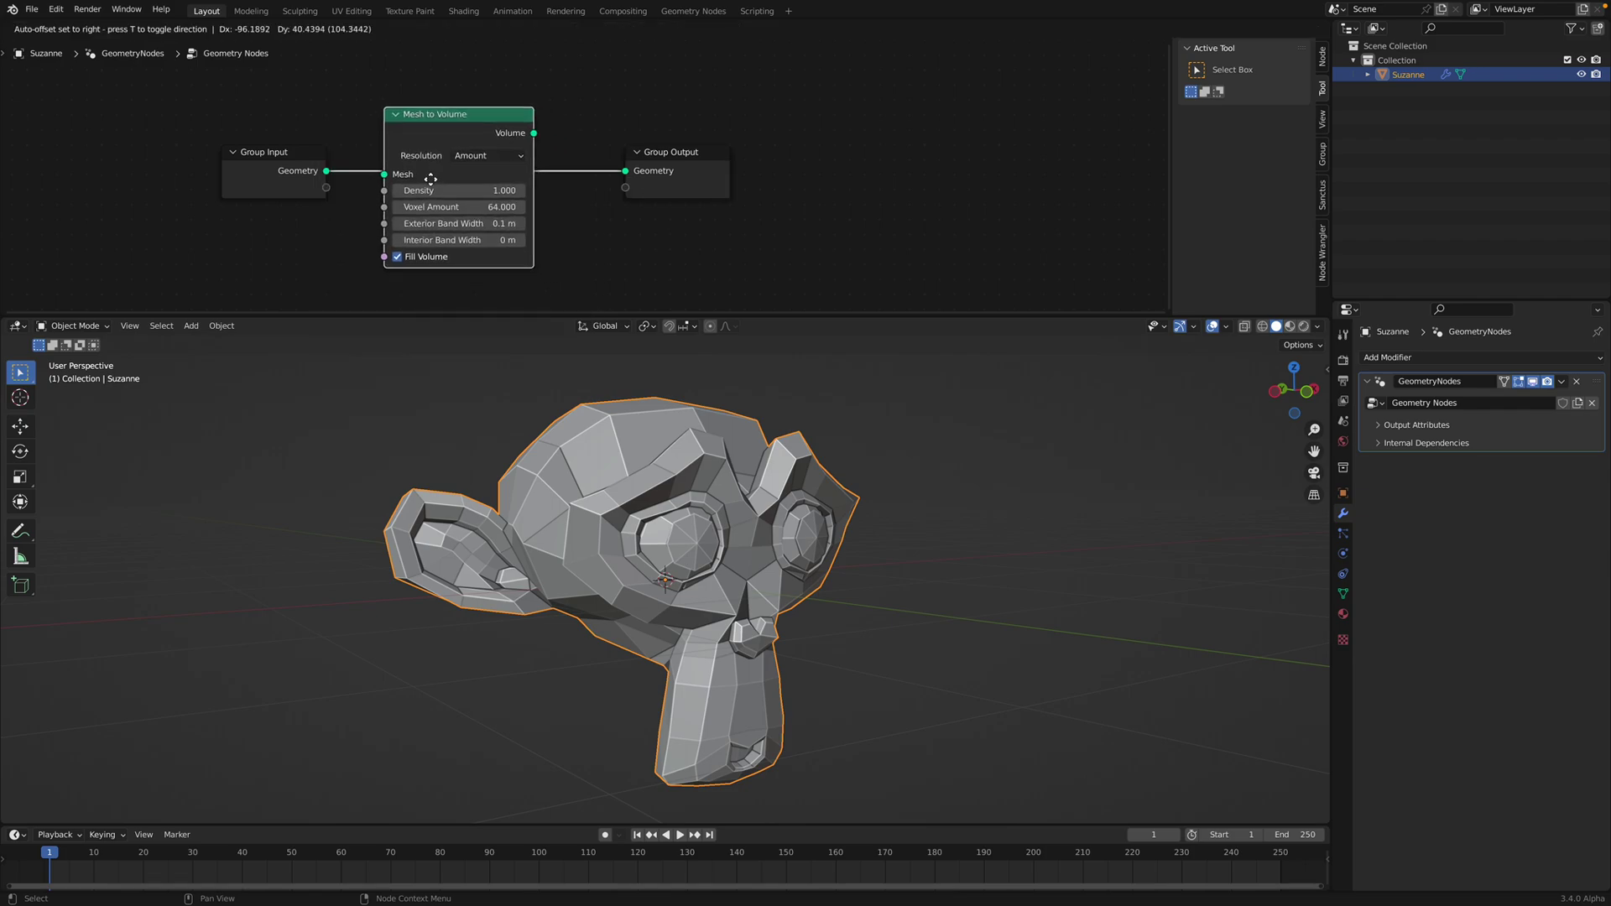
left_click(451, 191)
left_click_drag(693, 153, 804, 152)
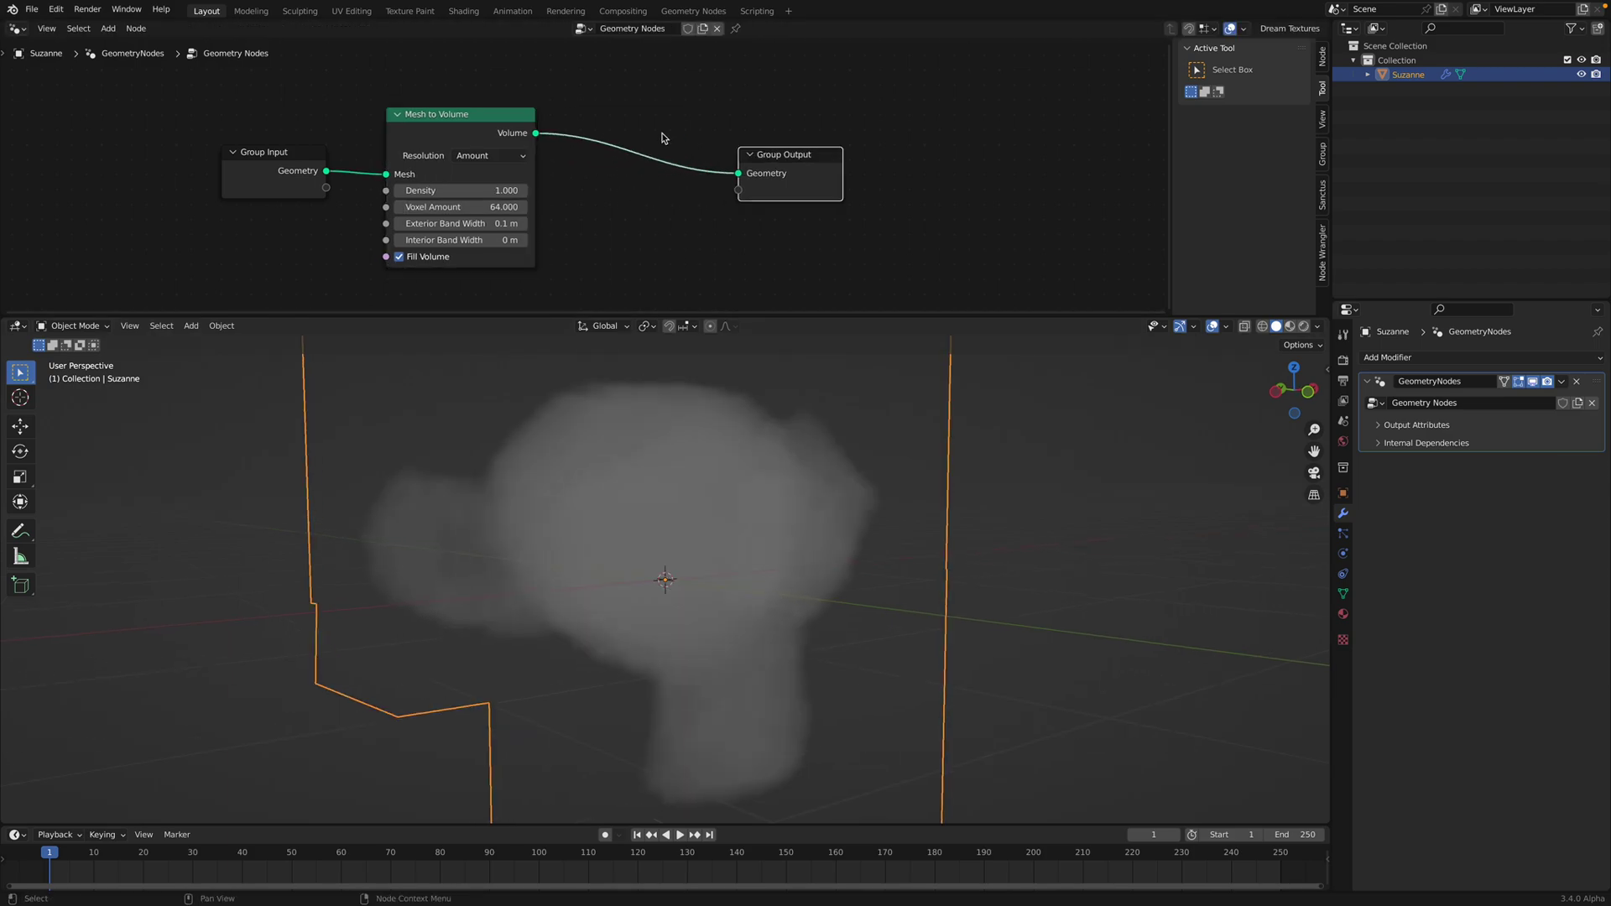
Step: Insert a Volume to Mesh node between Mesh to Volume and Group Output
key("shift+a")
type("volume to")
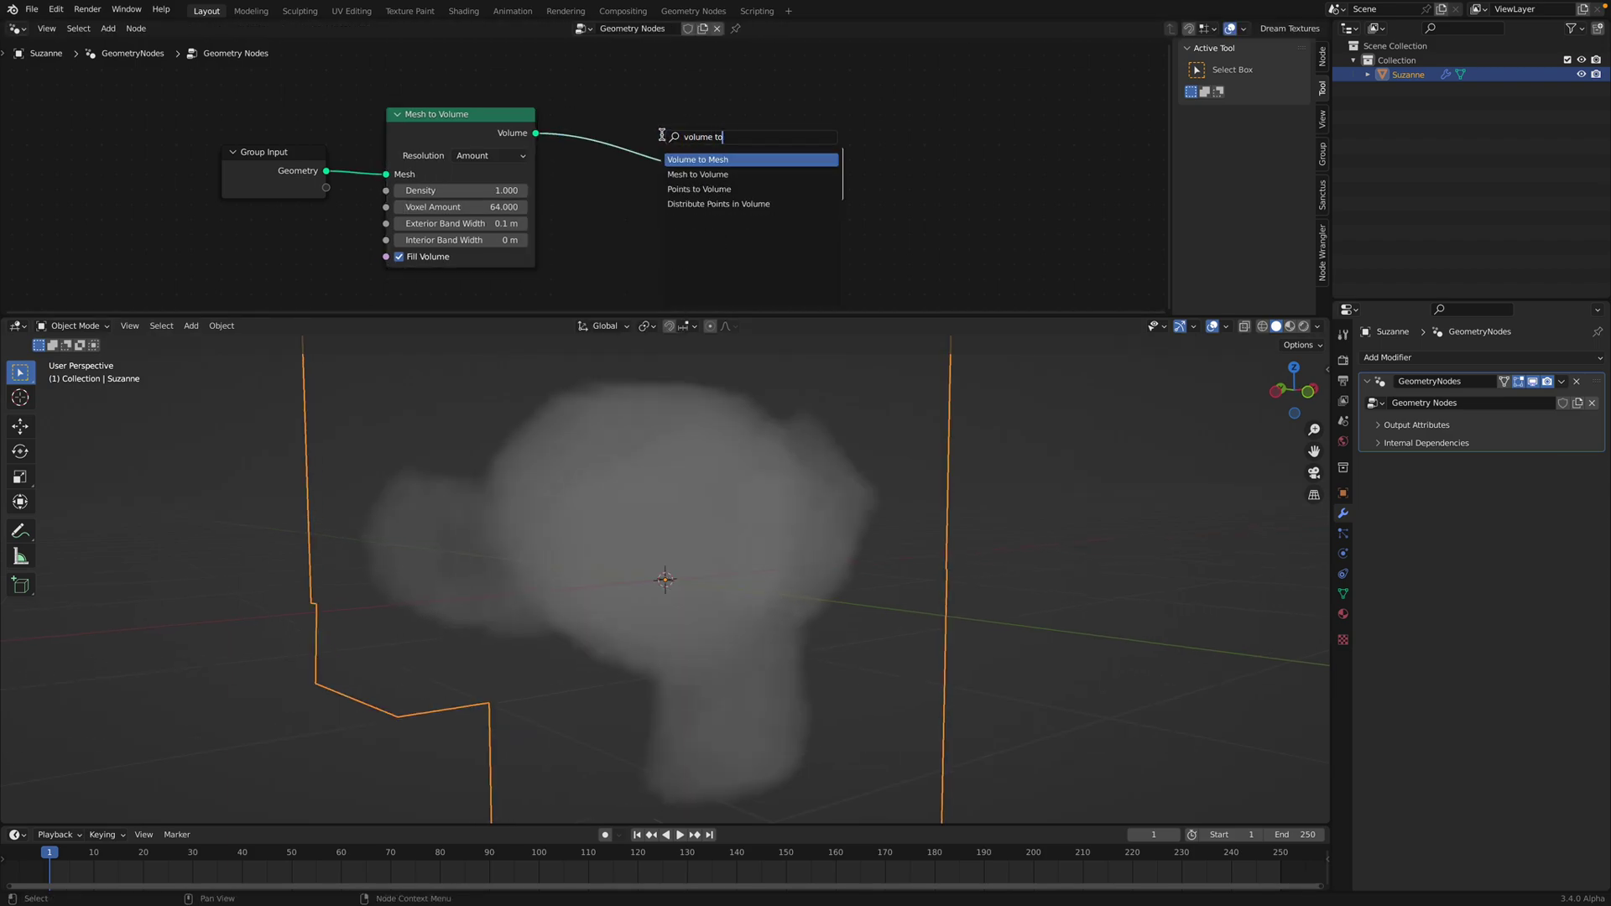
key("Return")
left_click(626, 124)
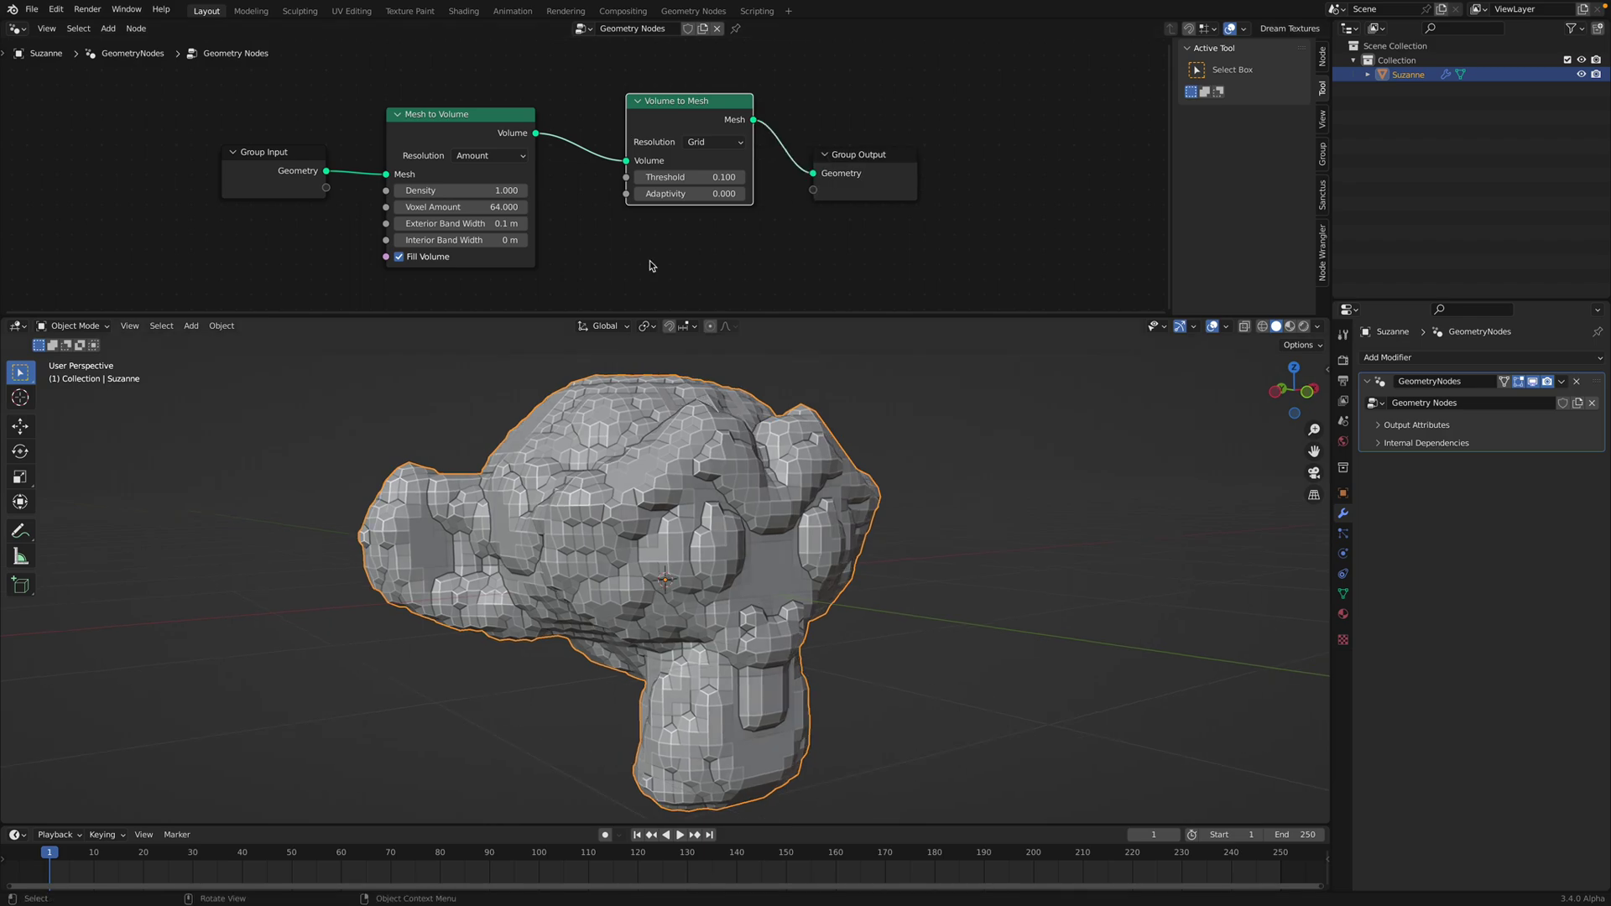
Step: Set the Mesh to Volume node's Voxel Amount to 100
left_click(465, 210)
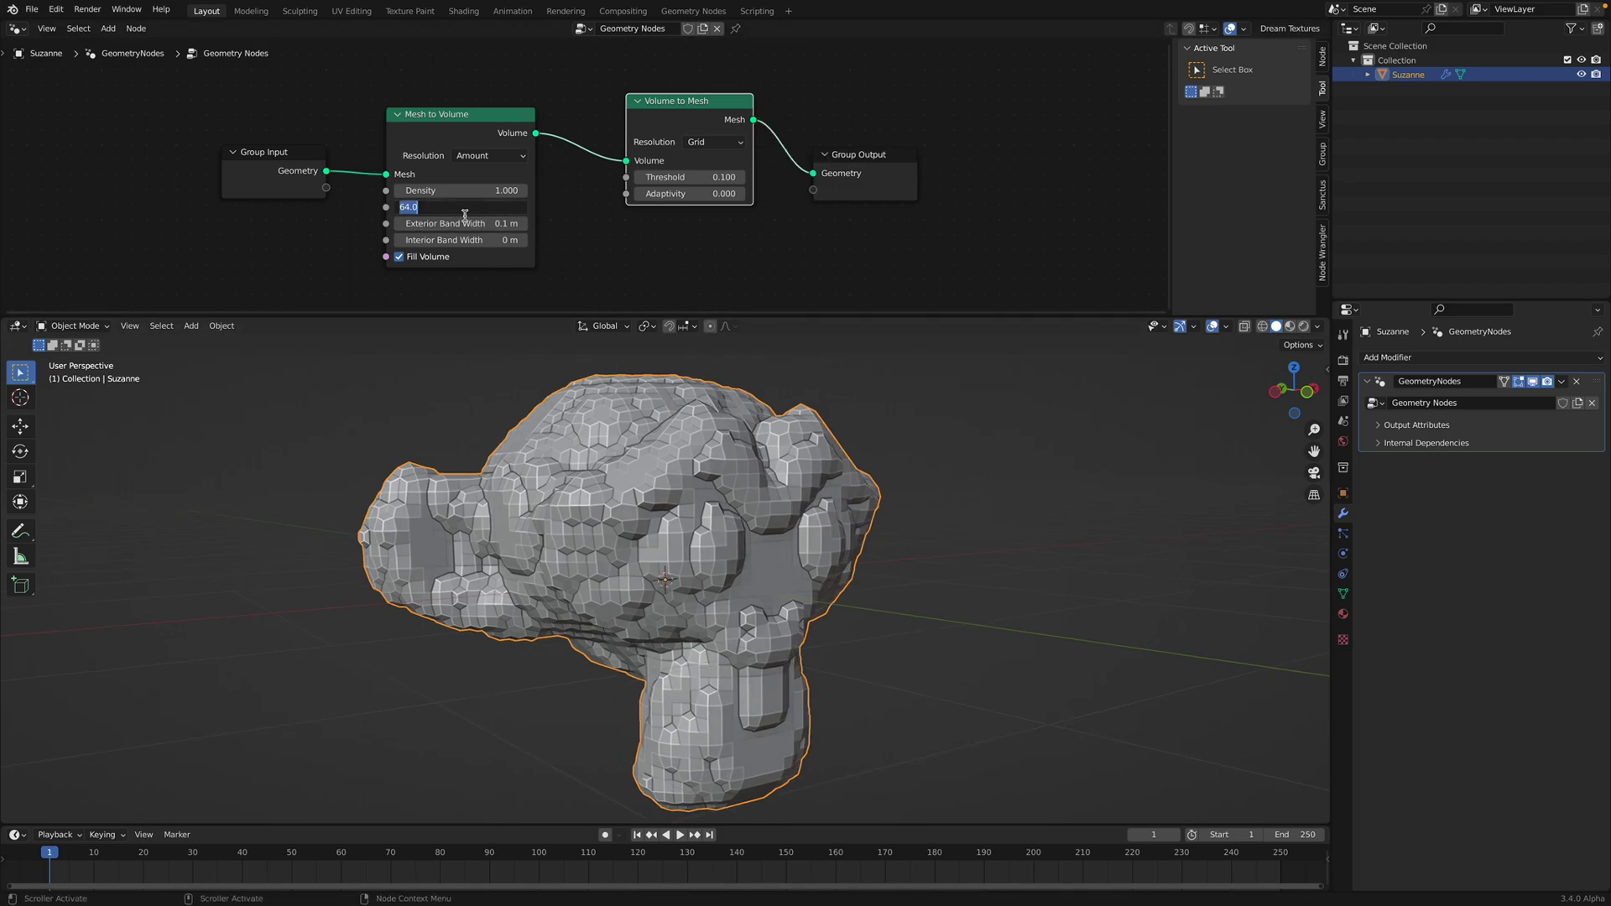
type("100")
key("Return")
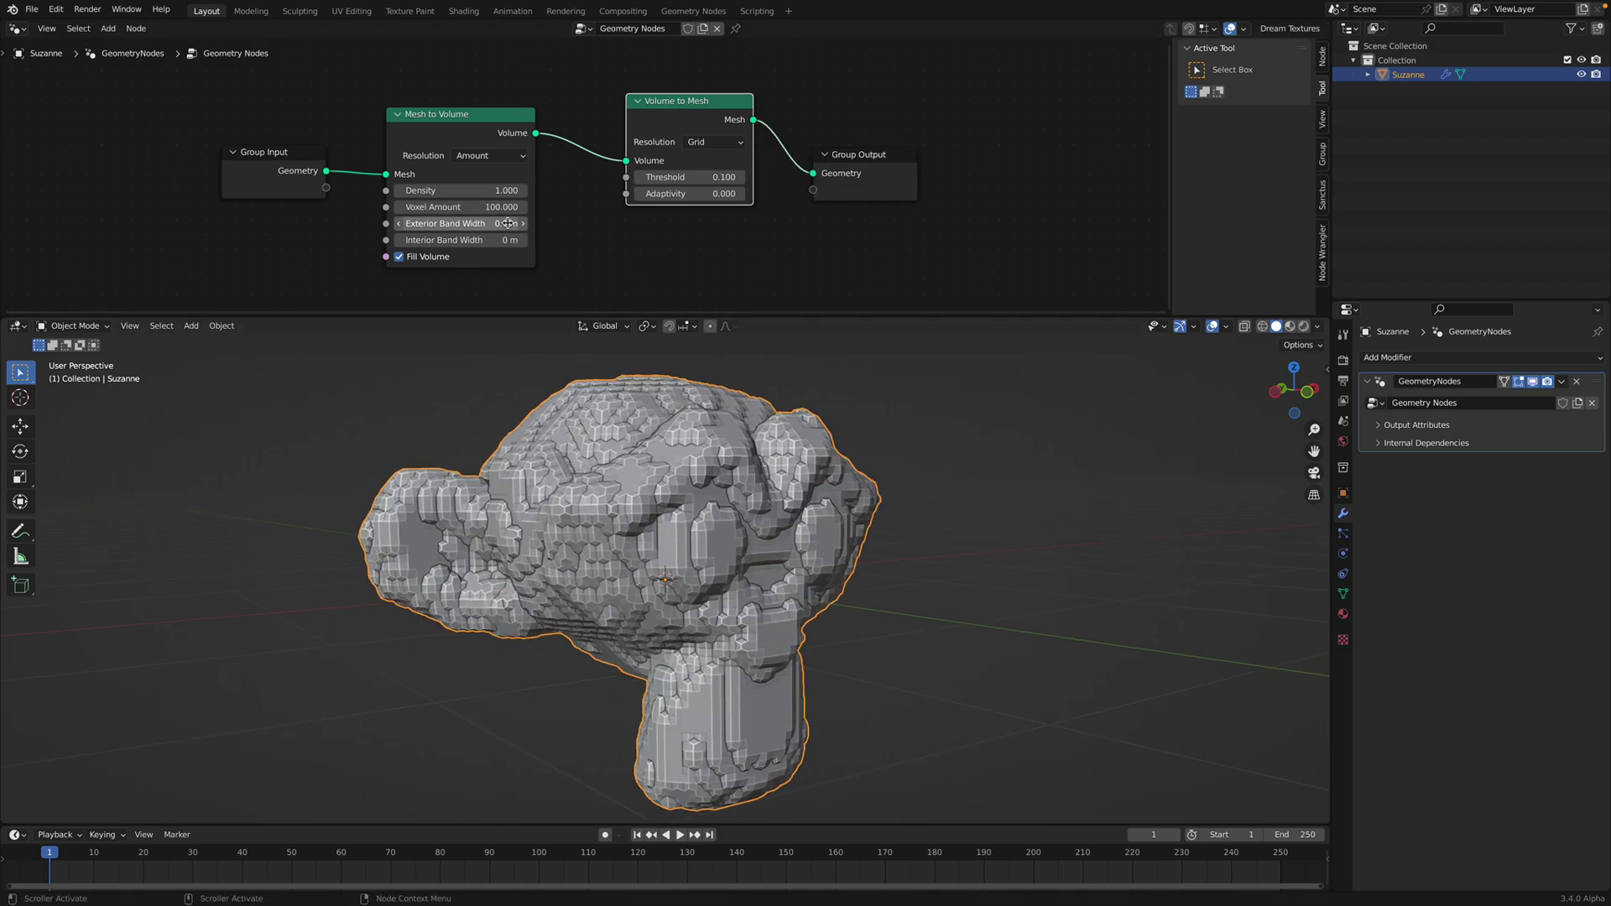
Step: Switch the lower viewport to Wireframe shading to examine the mesh generated from the volume
scroll(502, 201, "up", 1)
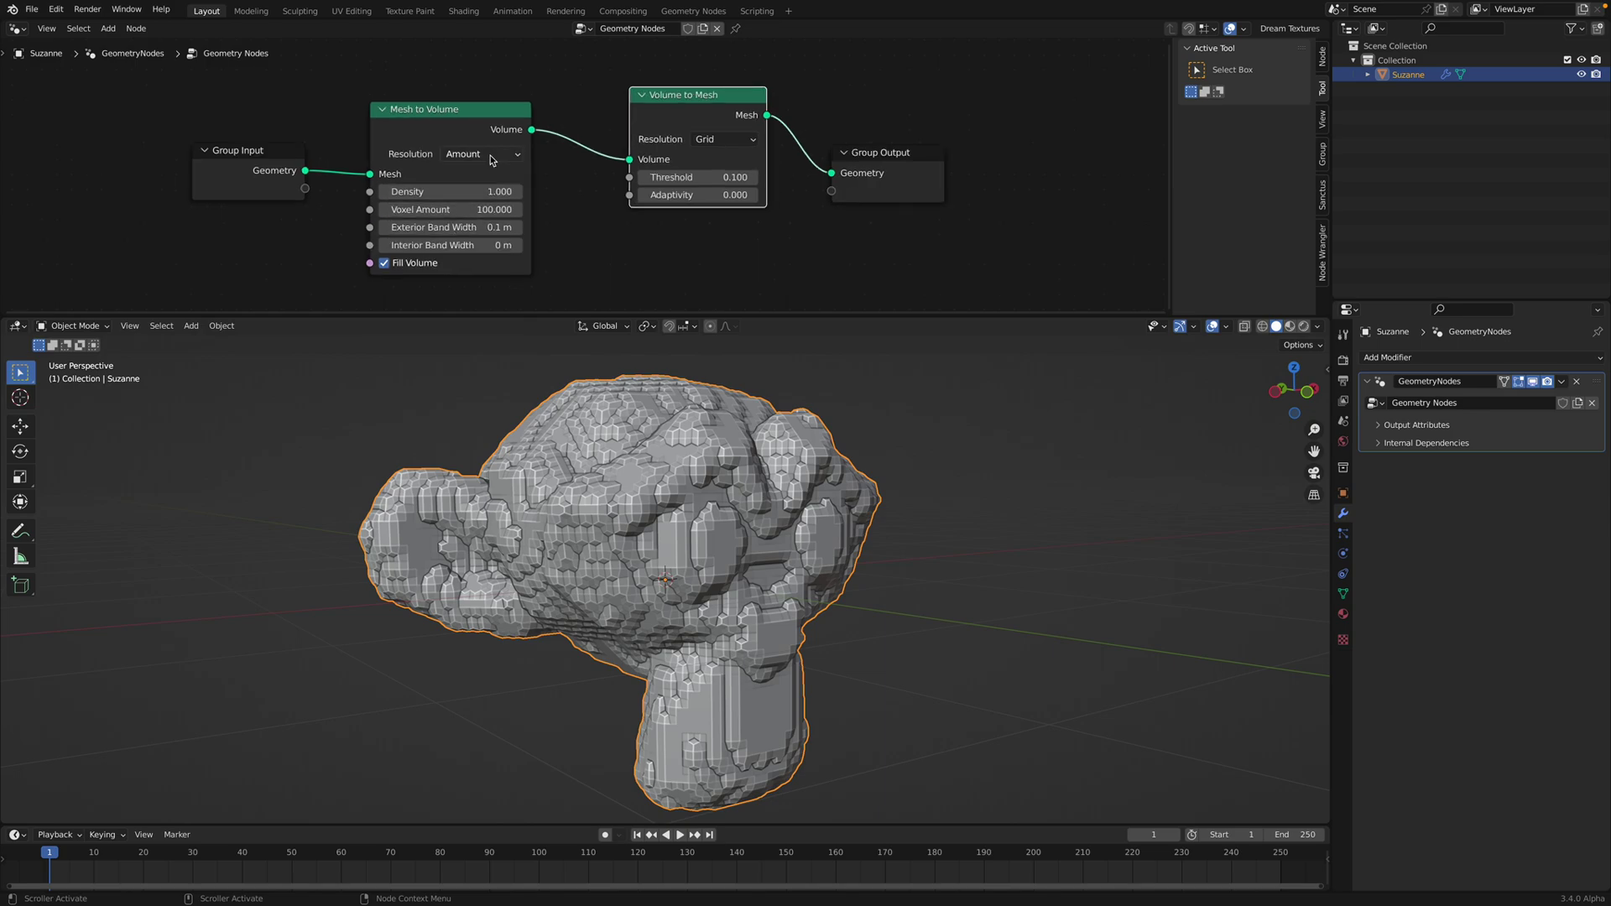
left_click_drag(681, 195, 561, 229)
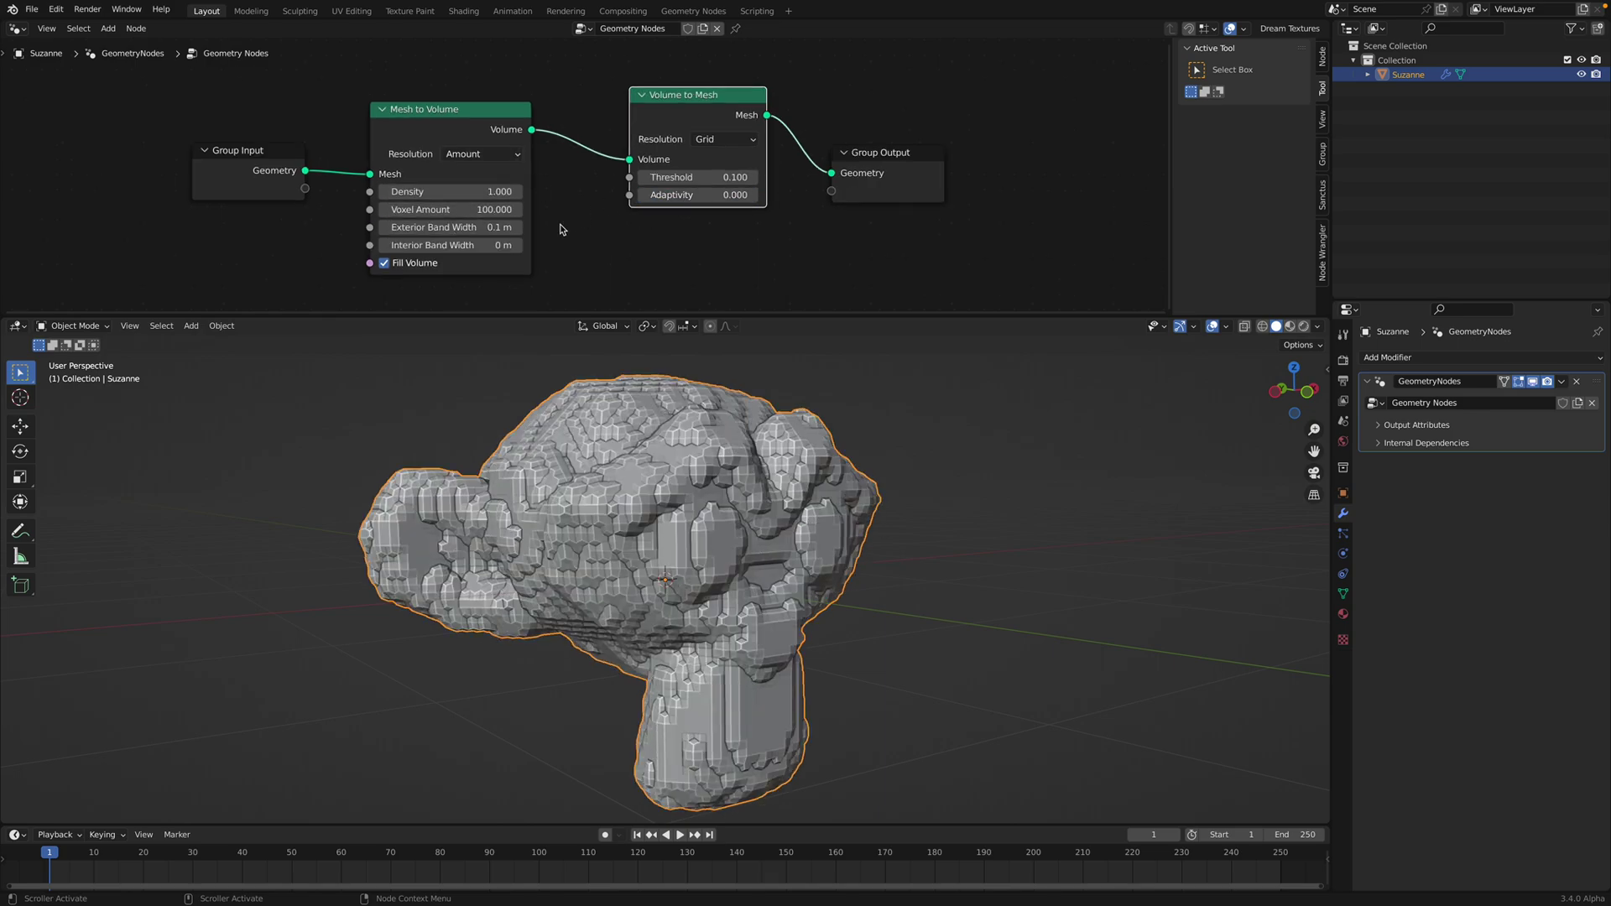
left_click(414, 267)
middle_click_drag(612, 468, 612, 461)
key("z")
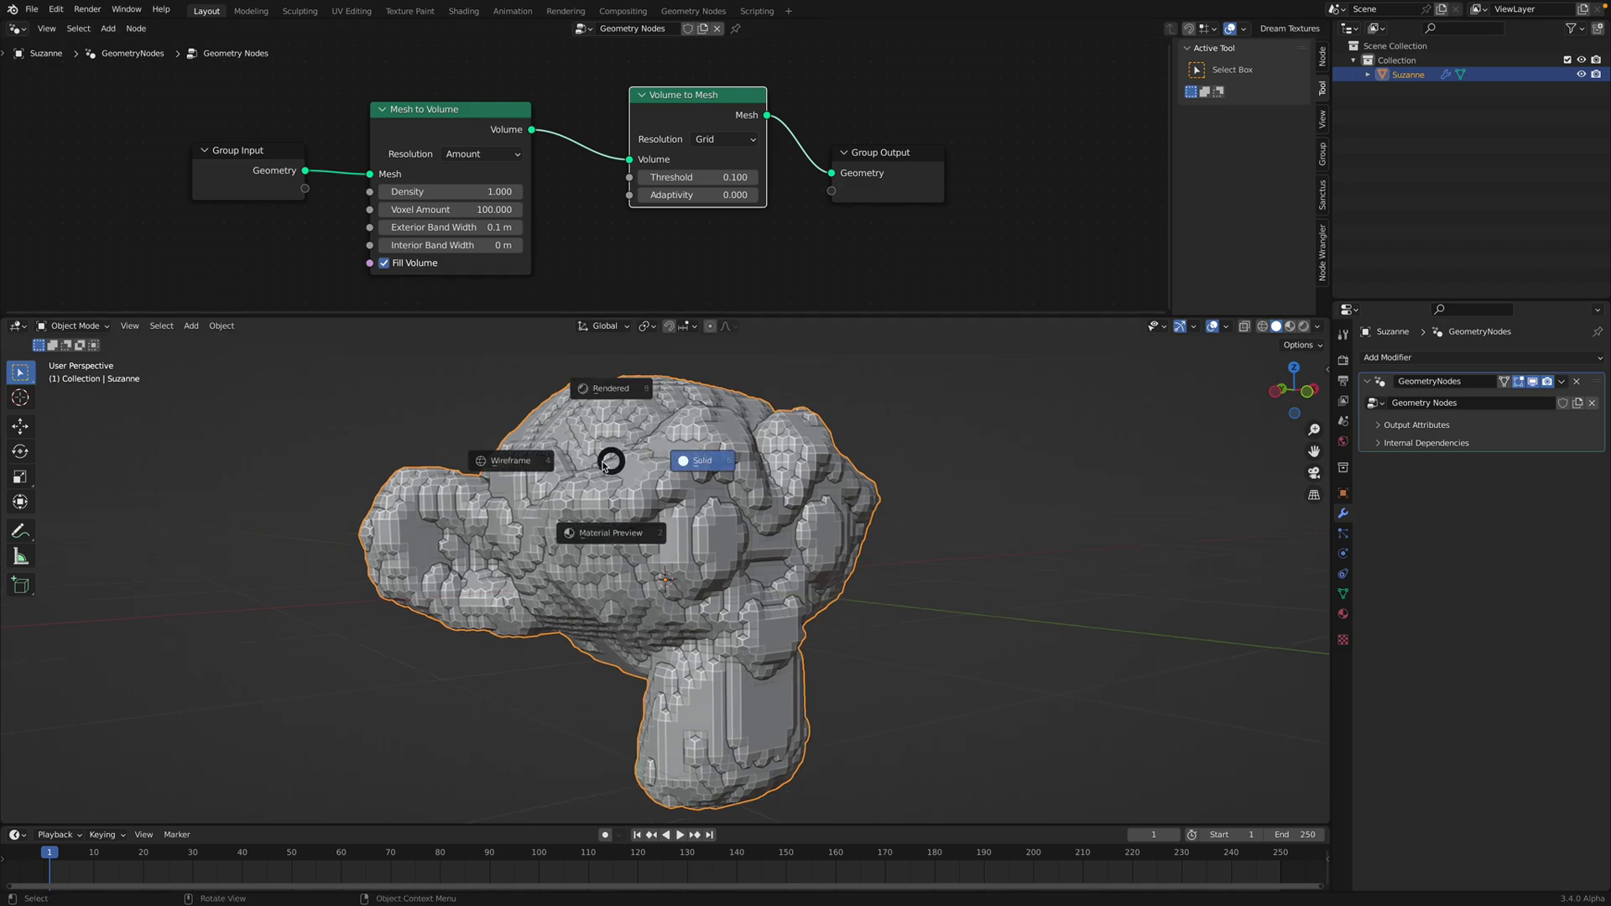
left_click(503, 460)
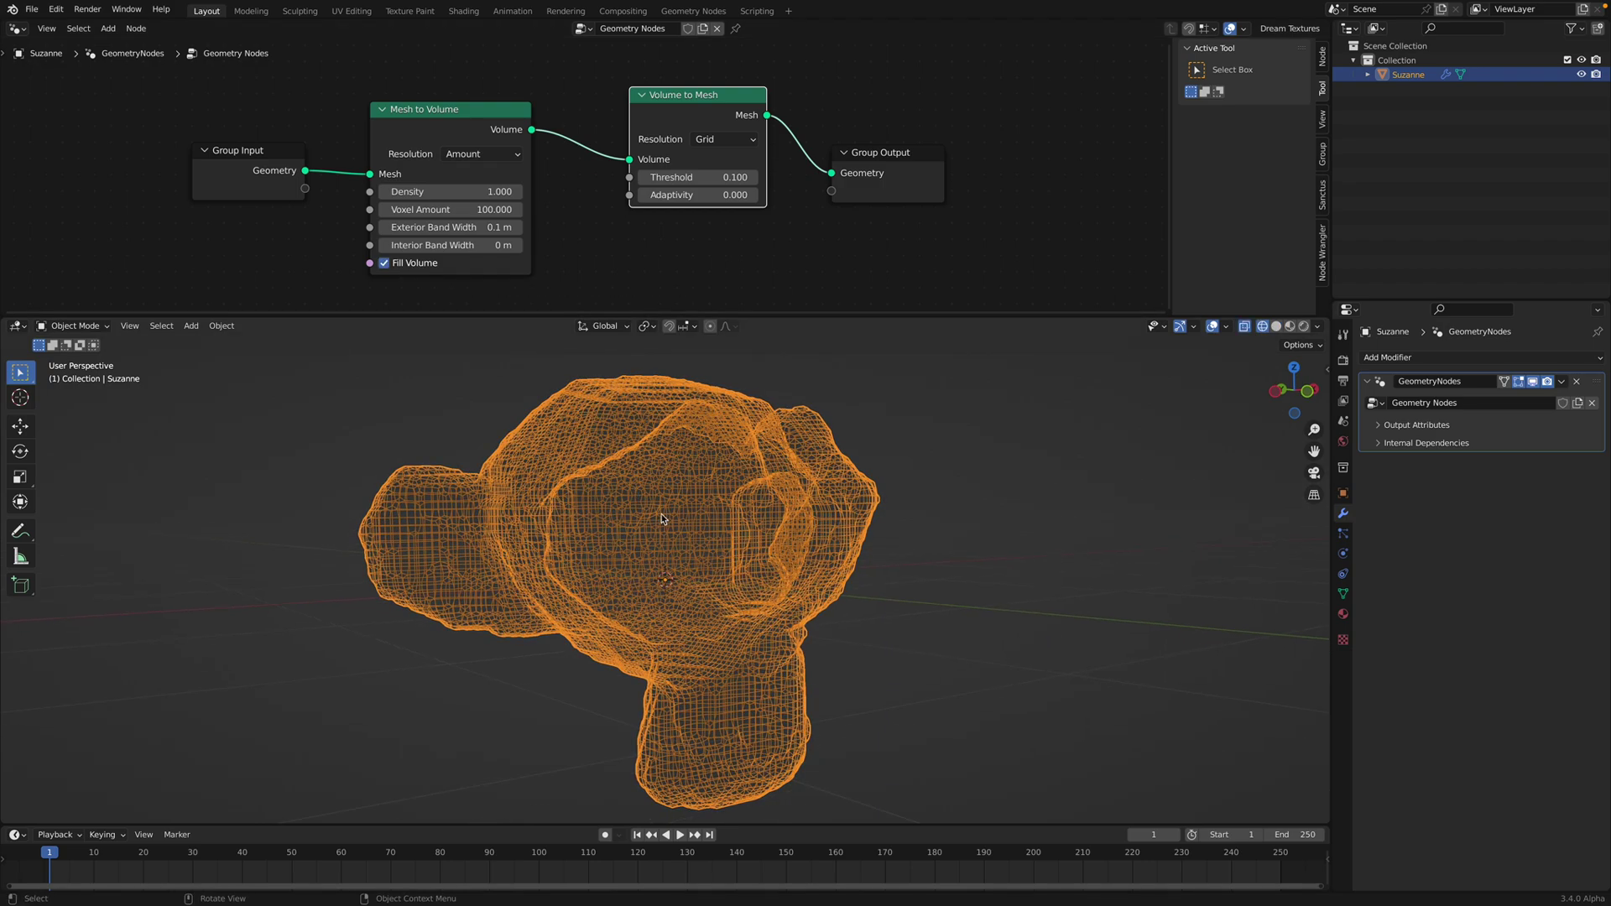
left_click(549, 109)
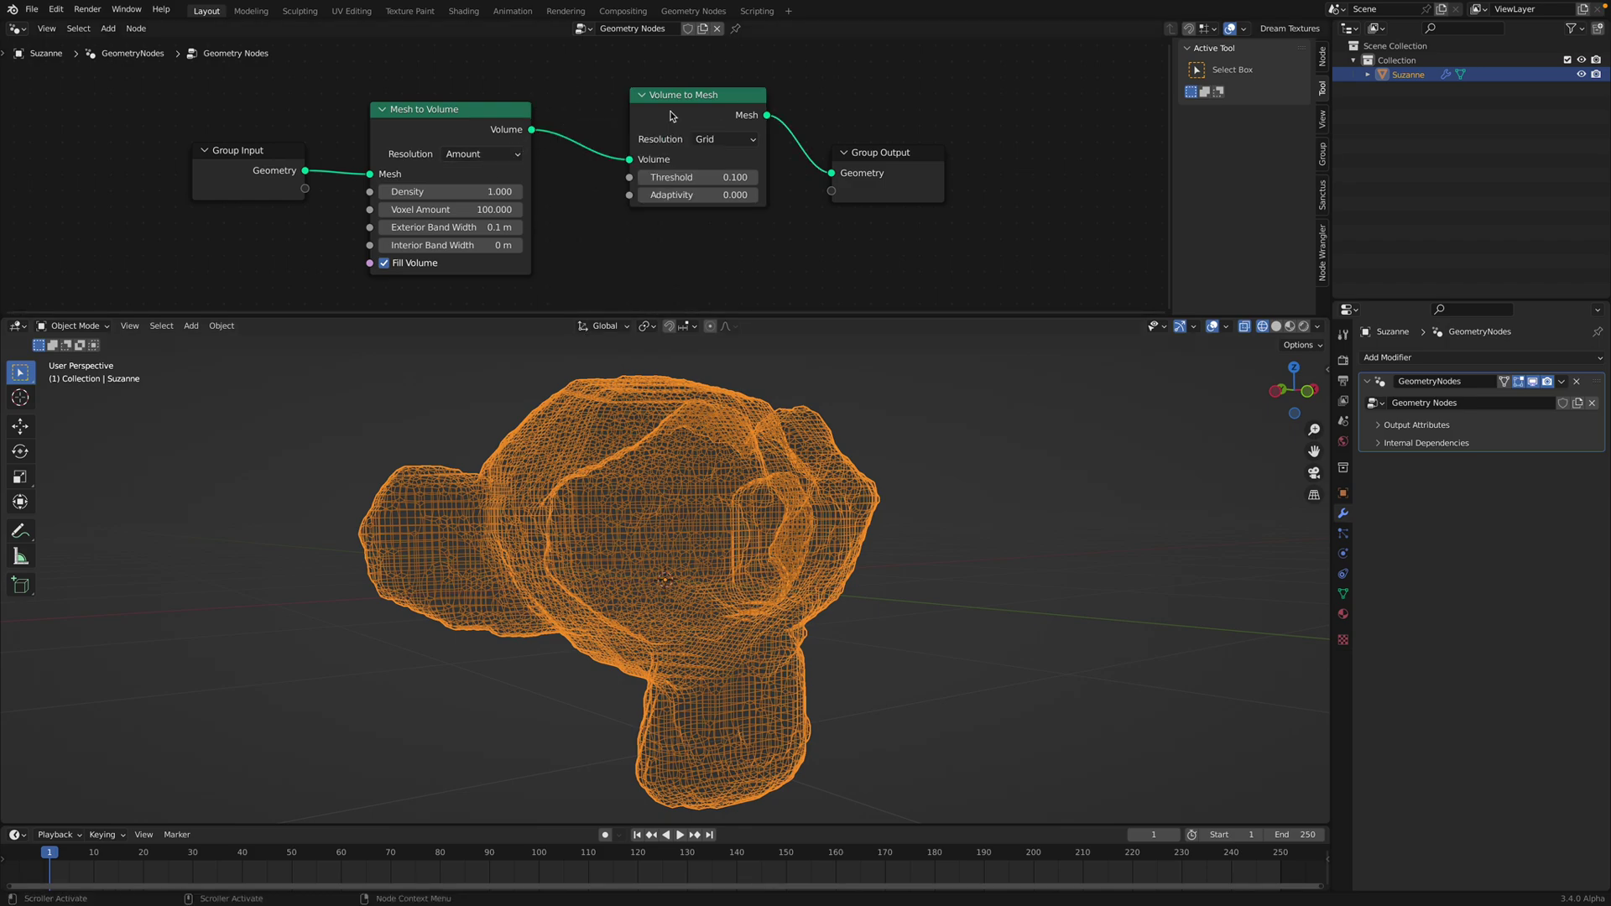
Step: Connect the Mesh to Volume output directly to Group Output, moving the Volume to Mesh node out of the way
left_click_drag(670, 111, 677, 155)
left_click_drag(863, 153, 911, 126)
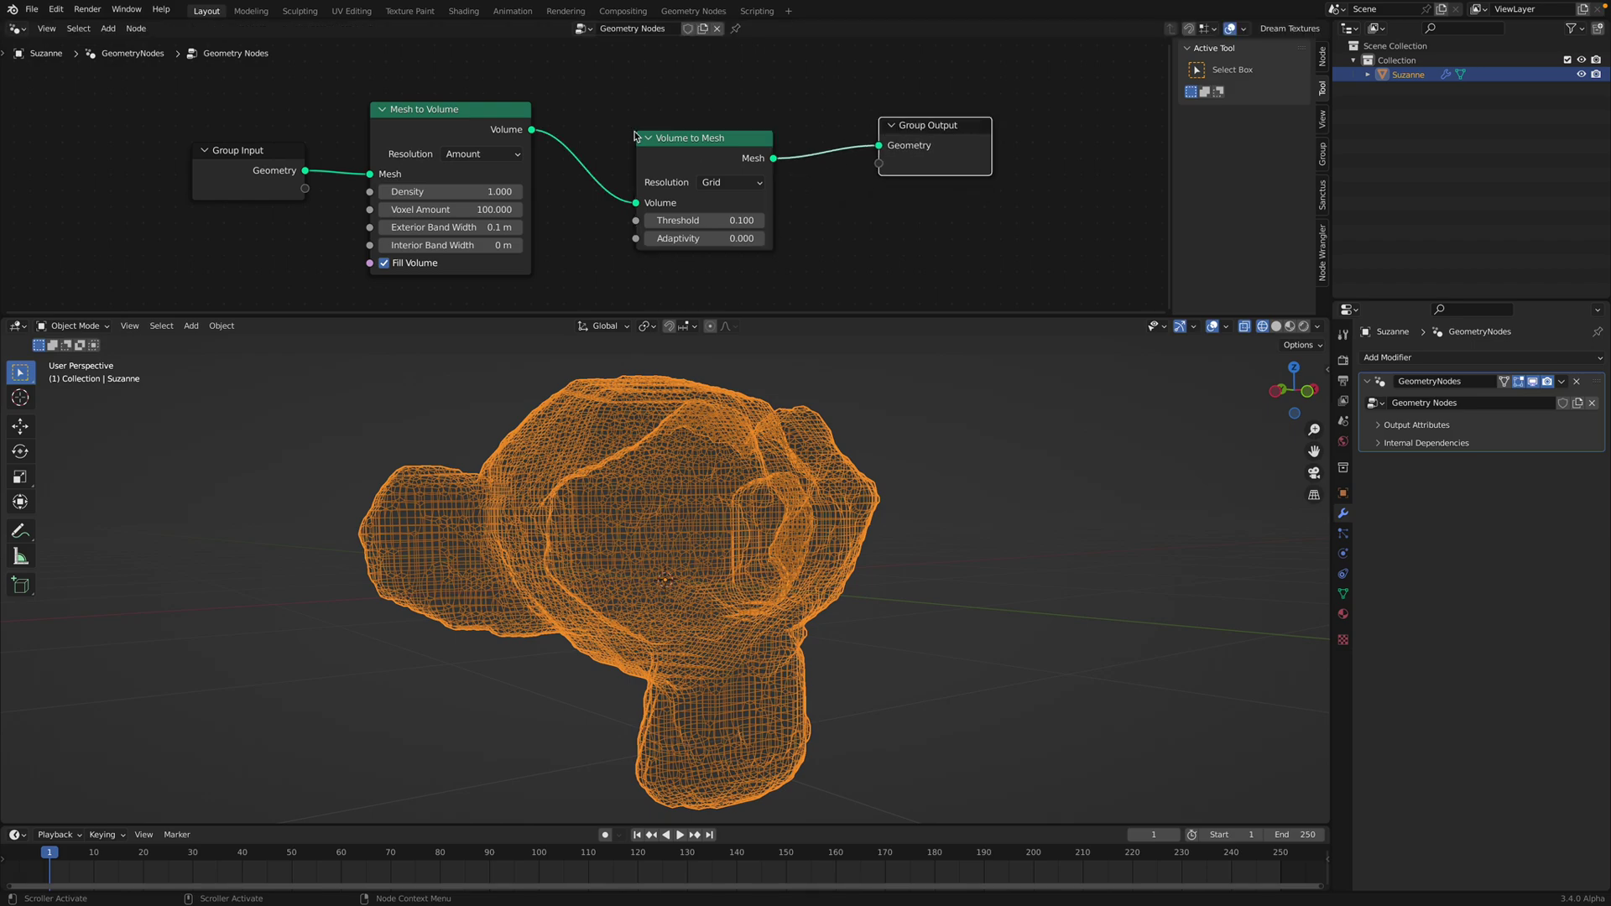
left_click_drag(532, 130, 879, 145)
left_click_drag(718, 149, 719, 177)
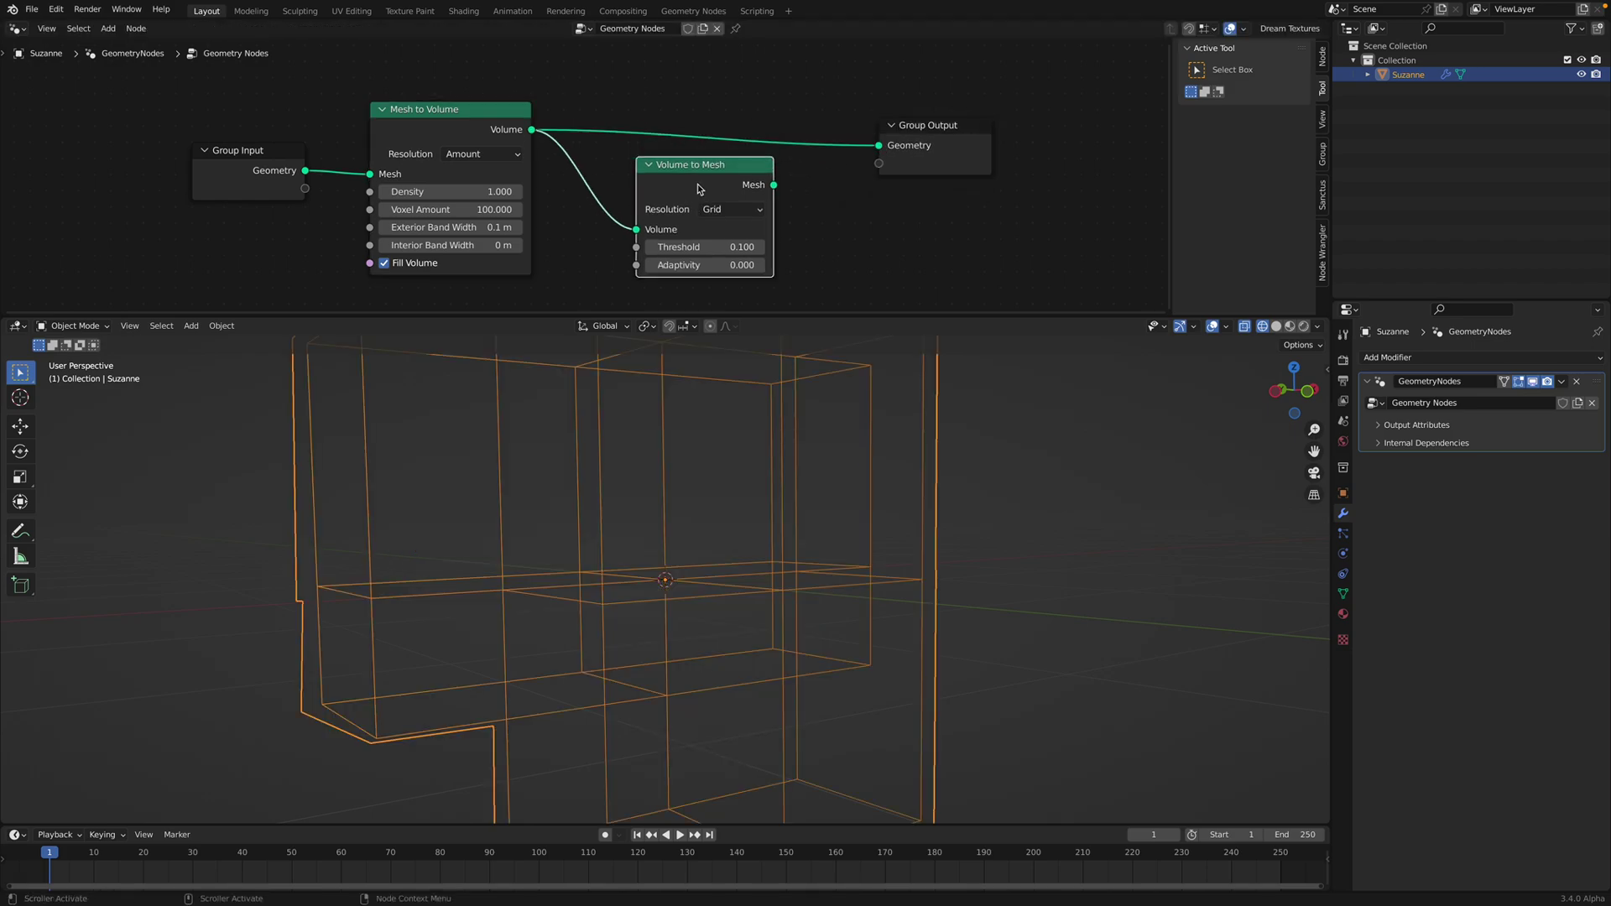
Step: Return the viewport to Solid shading and delete the Volume to Mesh node
key("z")
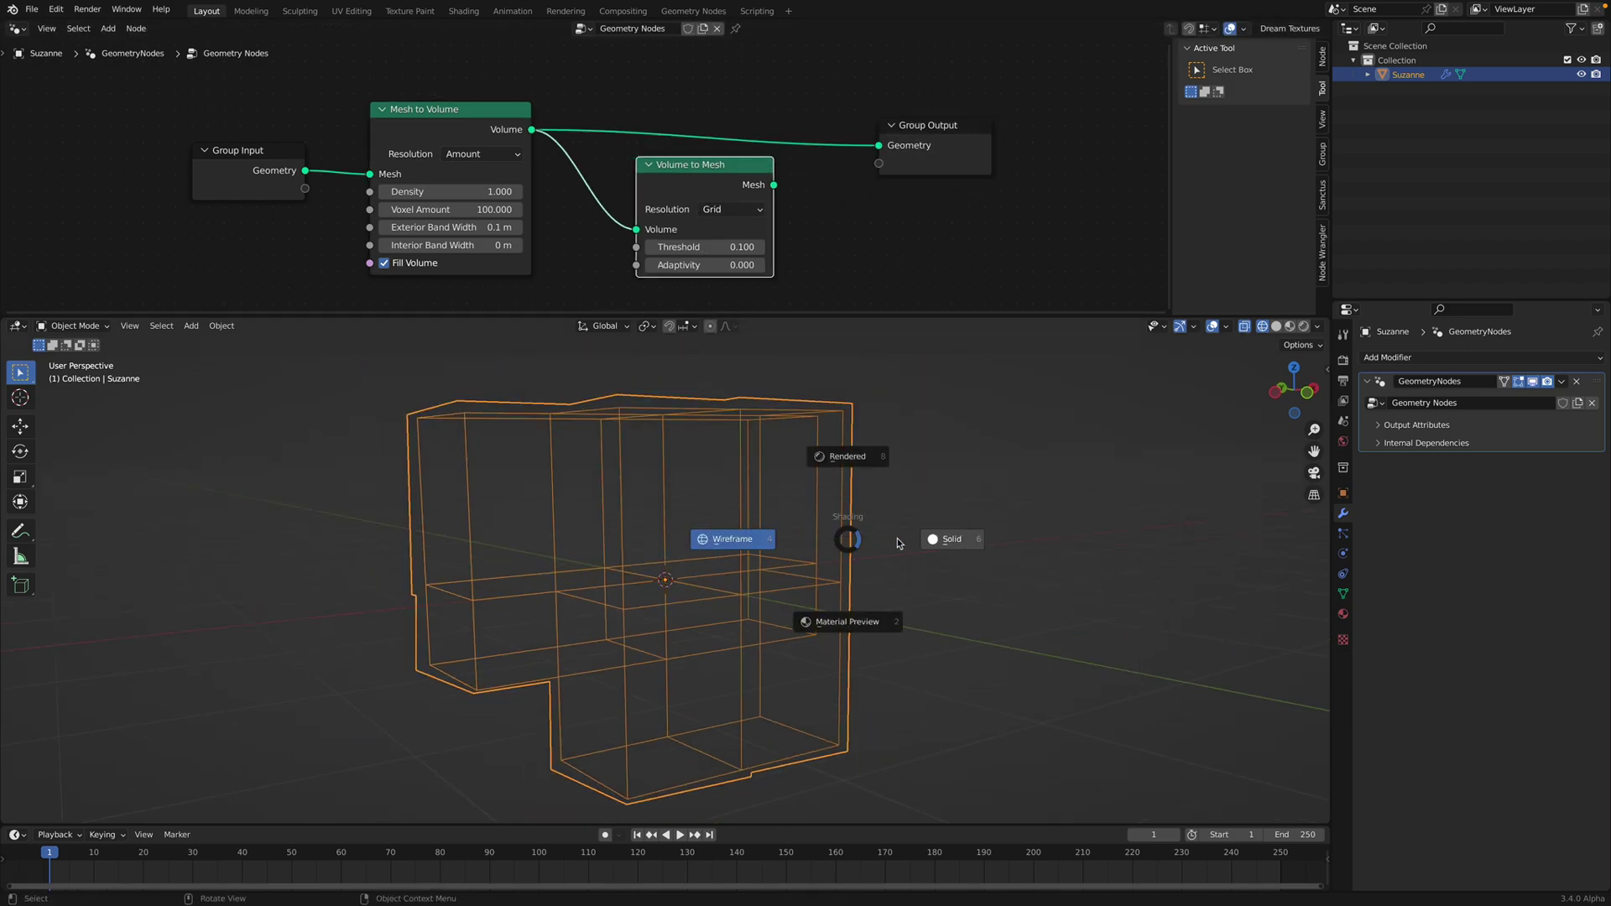
left_click(947, 540)
key("x")
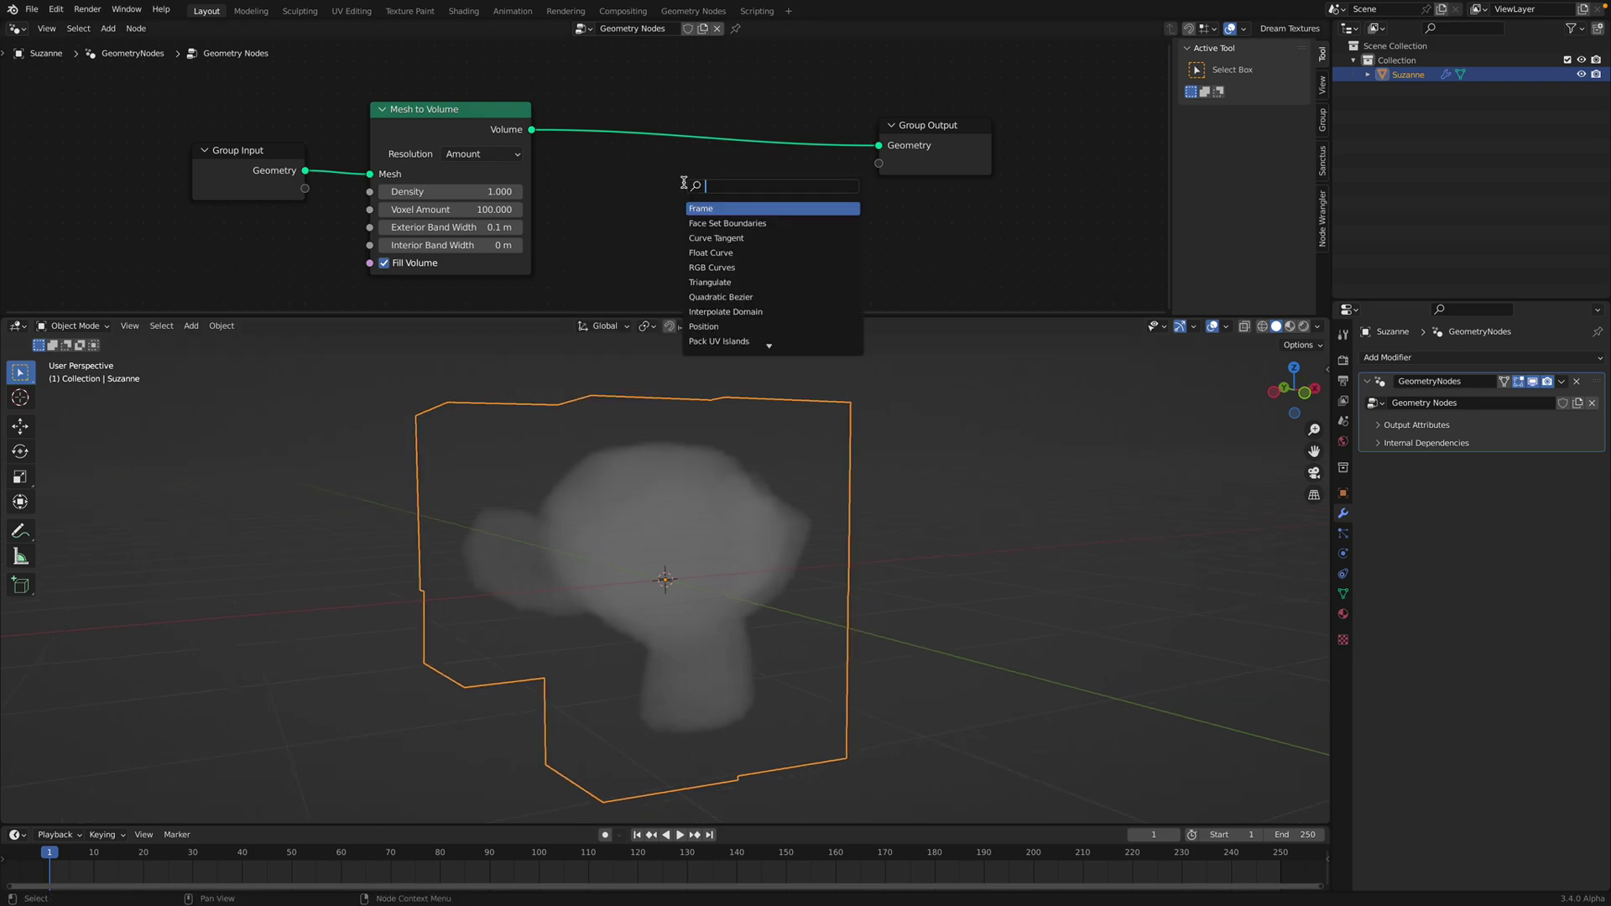
Step: Insert a Distribute Points in Volume node before Group Output and raise its Density to about 513.6
type("distr")
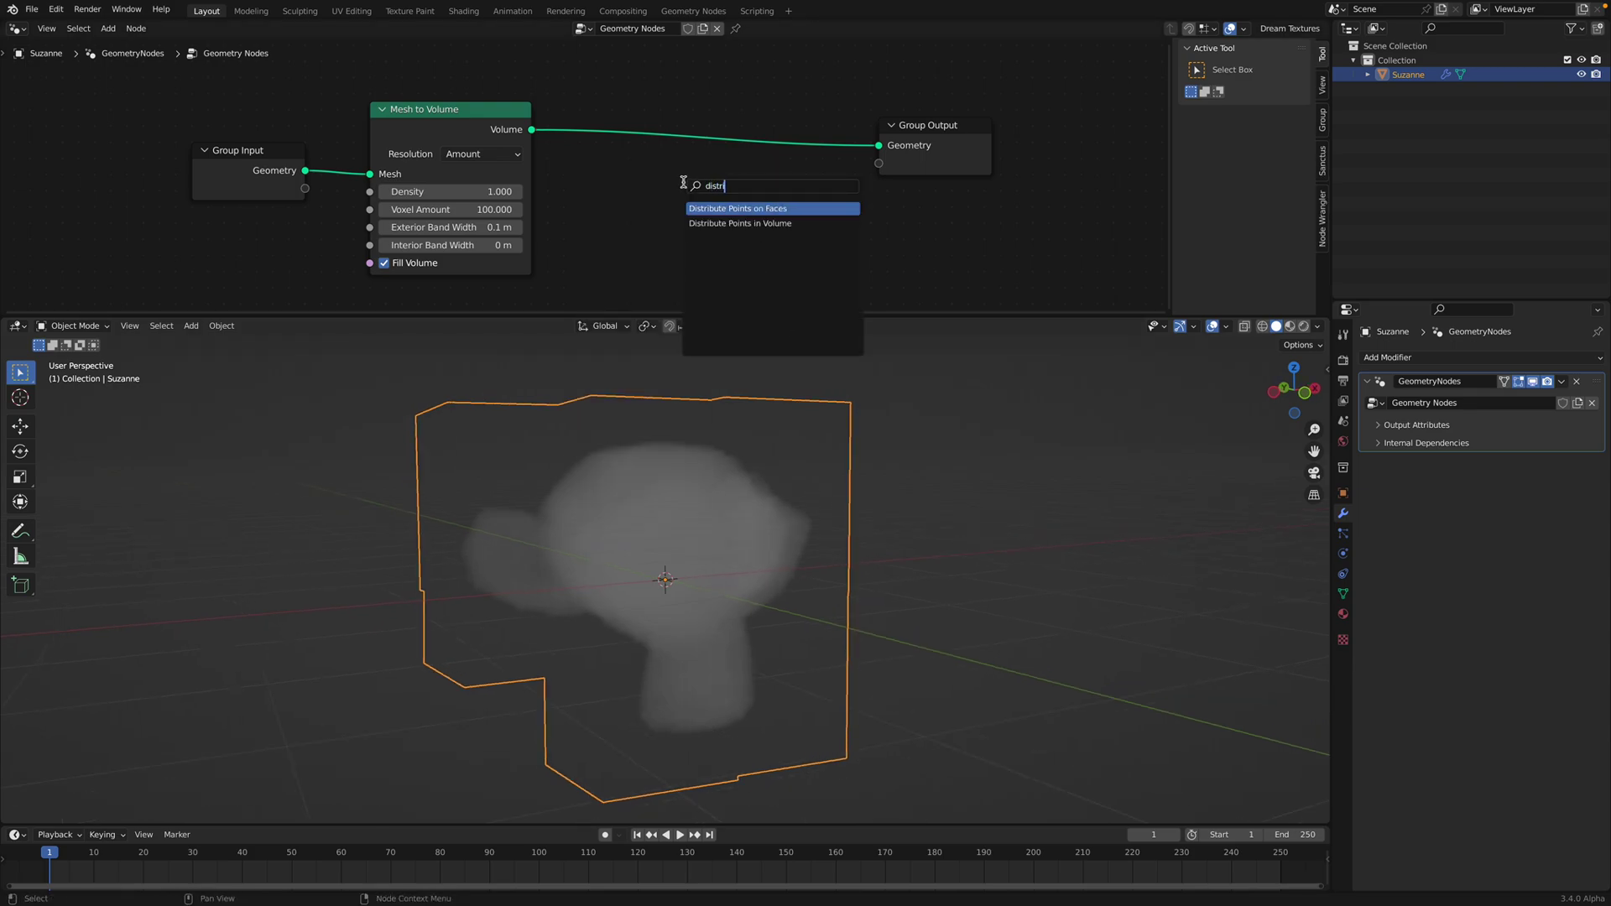
left_click(732, 223)
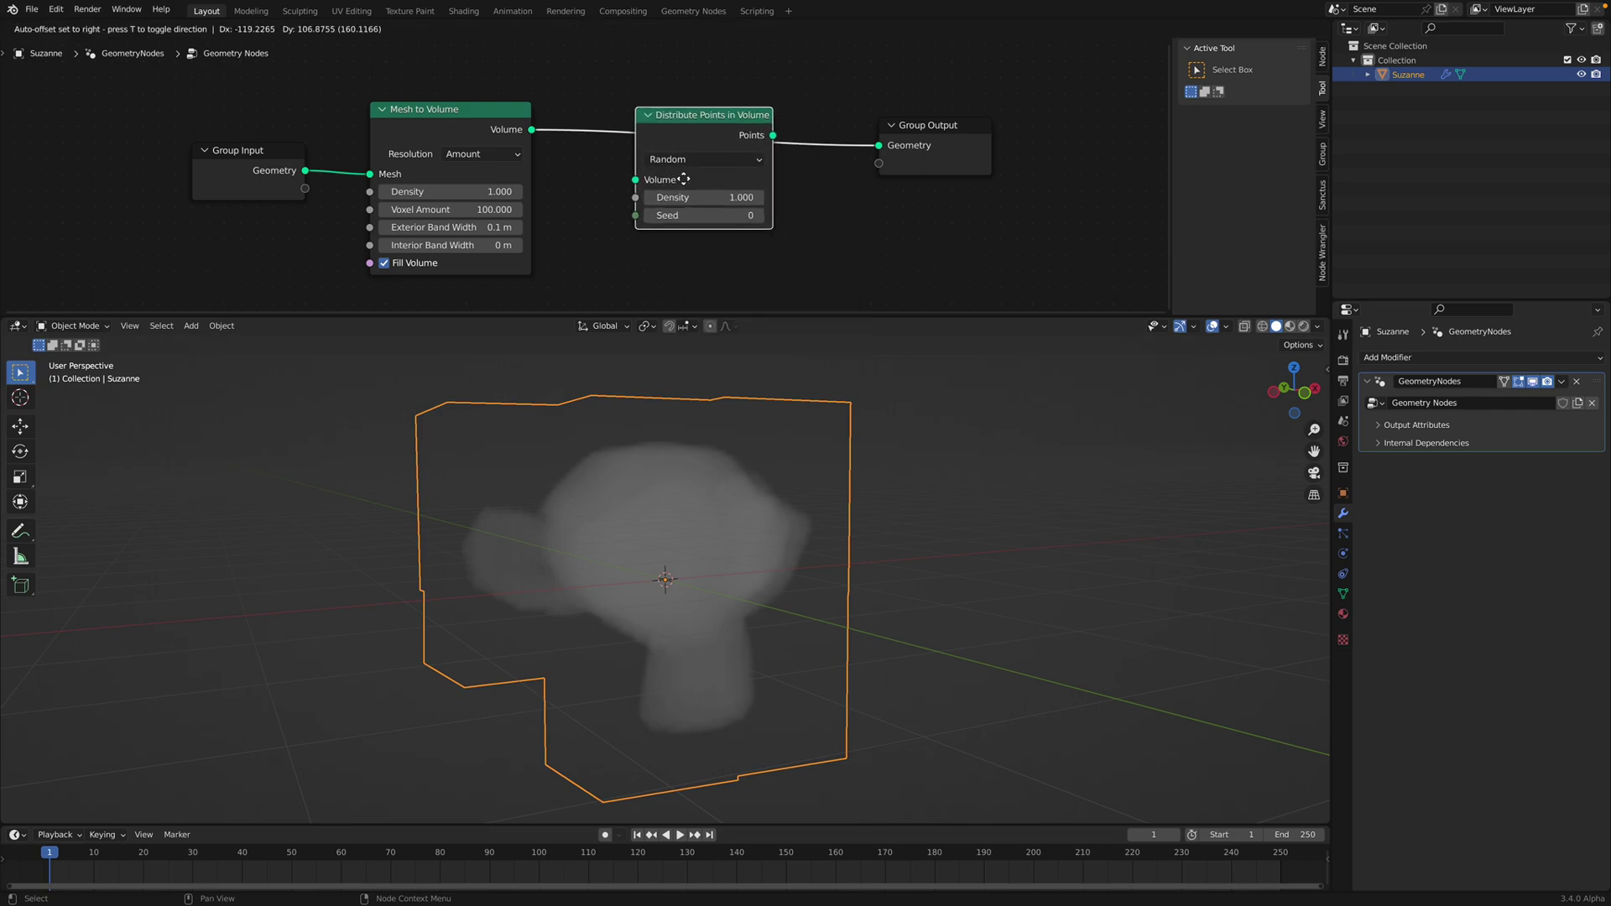
left_click(692, 204)
left_click_drag(692, 204, 991, 204)
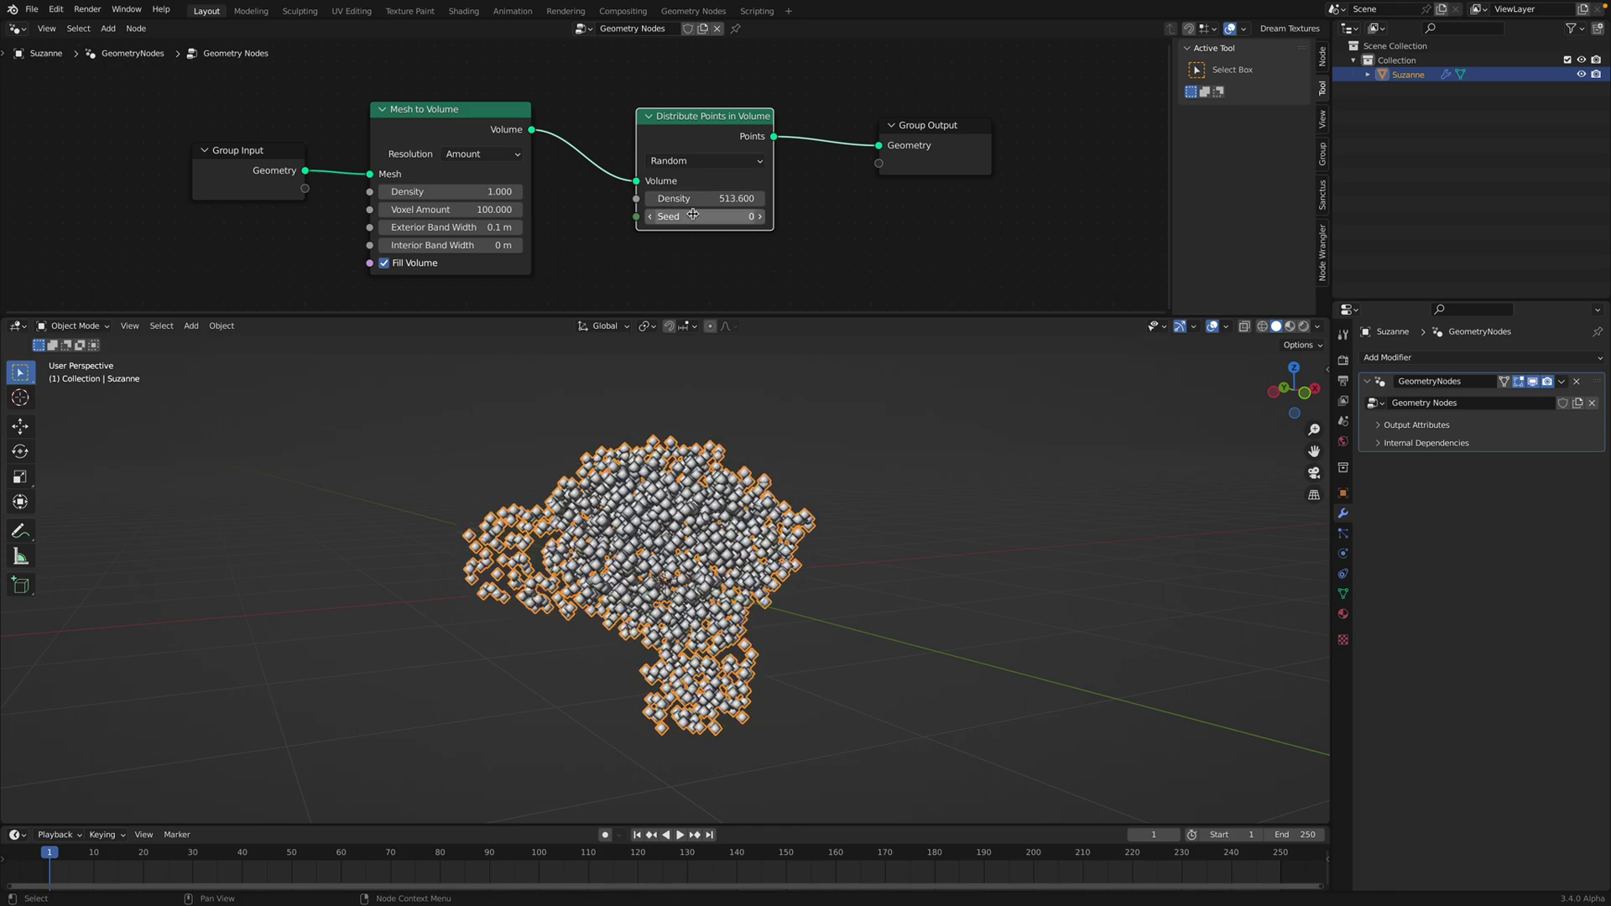
Step: Try a Voxel Amount of 500 on the Mesh to Volume node to refine the point cloud's shape
mouse_move(789, 504)
middle_mouse_down()
mouse_move(823, 489)
mouse_move(776, 487)
middle_mouse_up()
scroll(789, 488, "up", 1)
mouse_move(690, 538)
middle_mouse_down()
mouse_move(954, 507)
mouse_move(823, 464)
mouse_move(667, 534)
middle_mouse_up()
left_click_drag(458, 209, 546, 209)
left_click(460, 209)
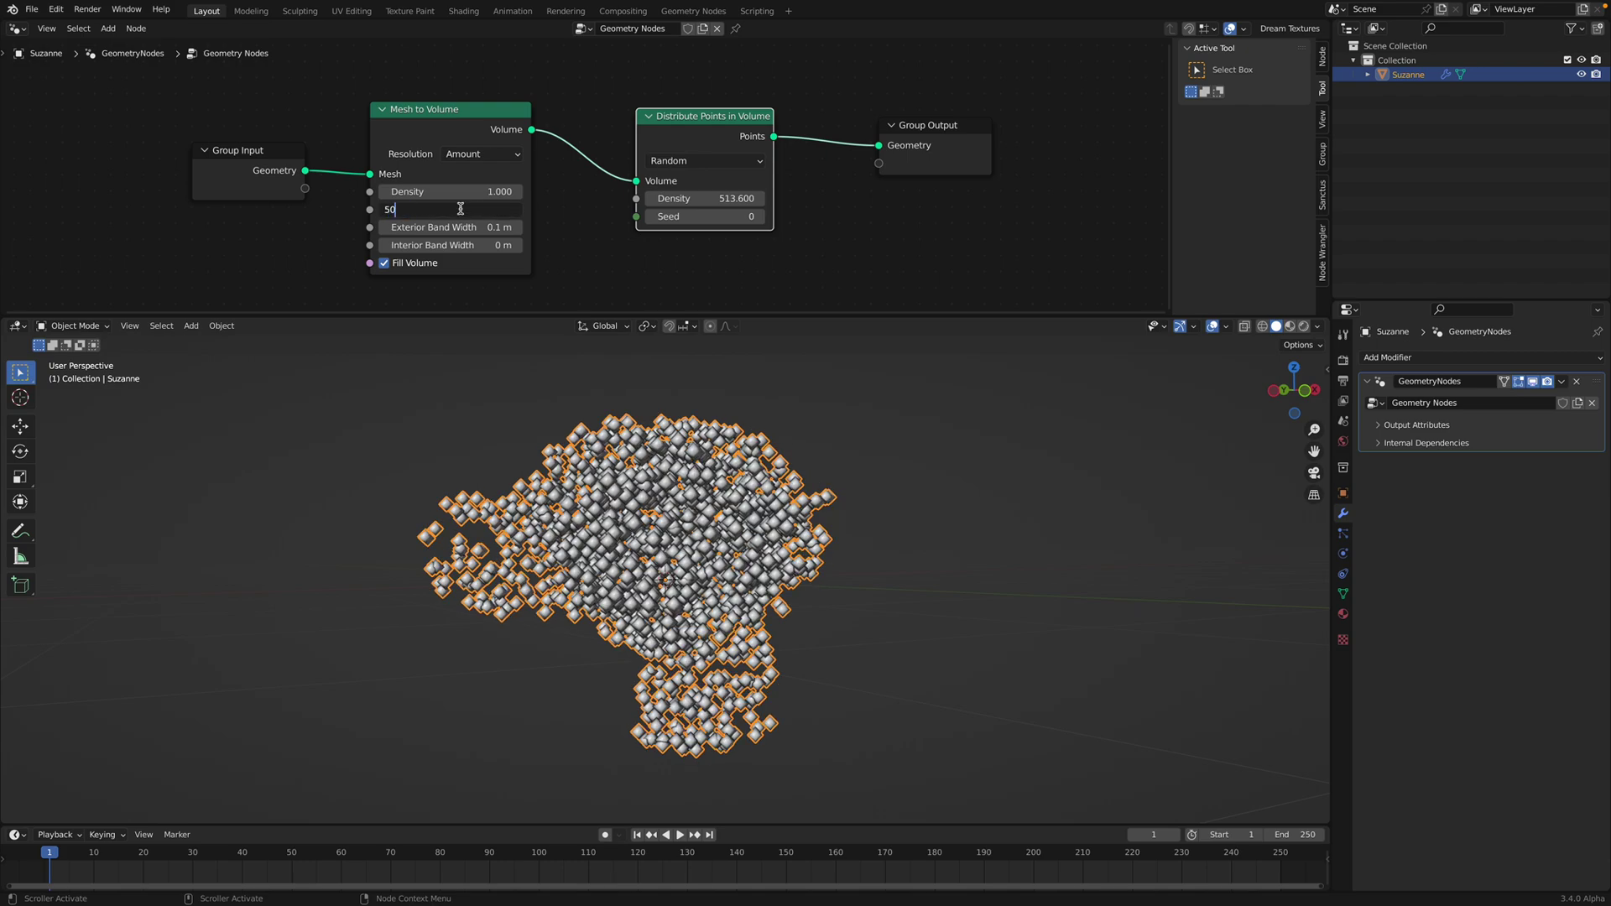
type("500")
key("Return")
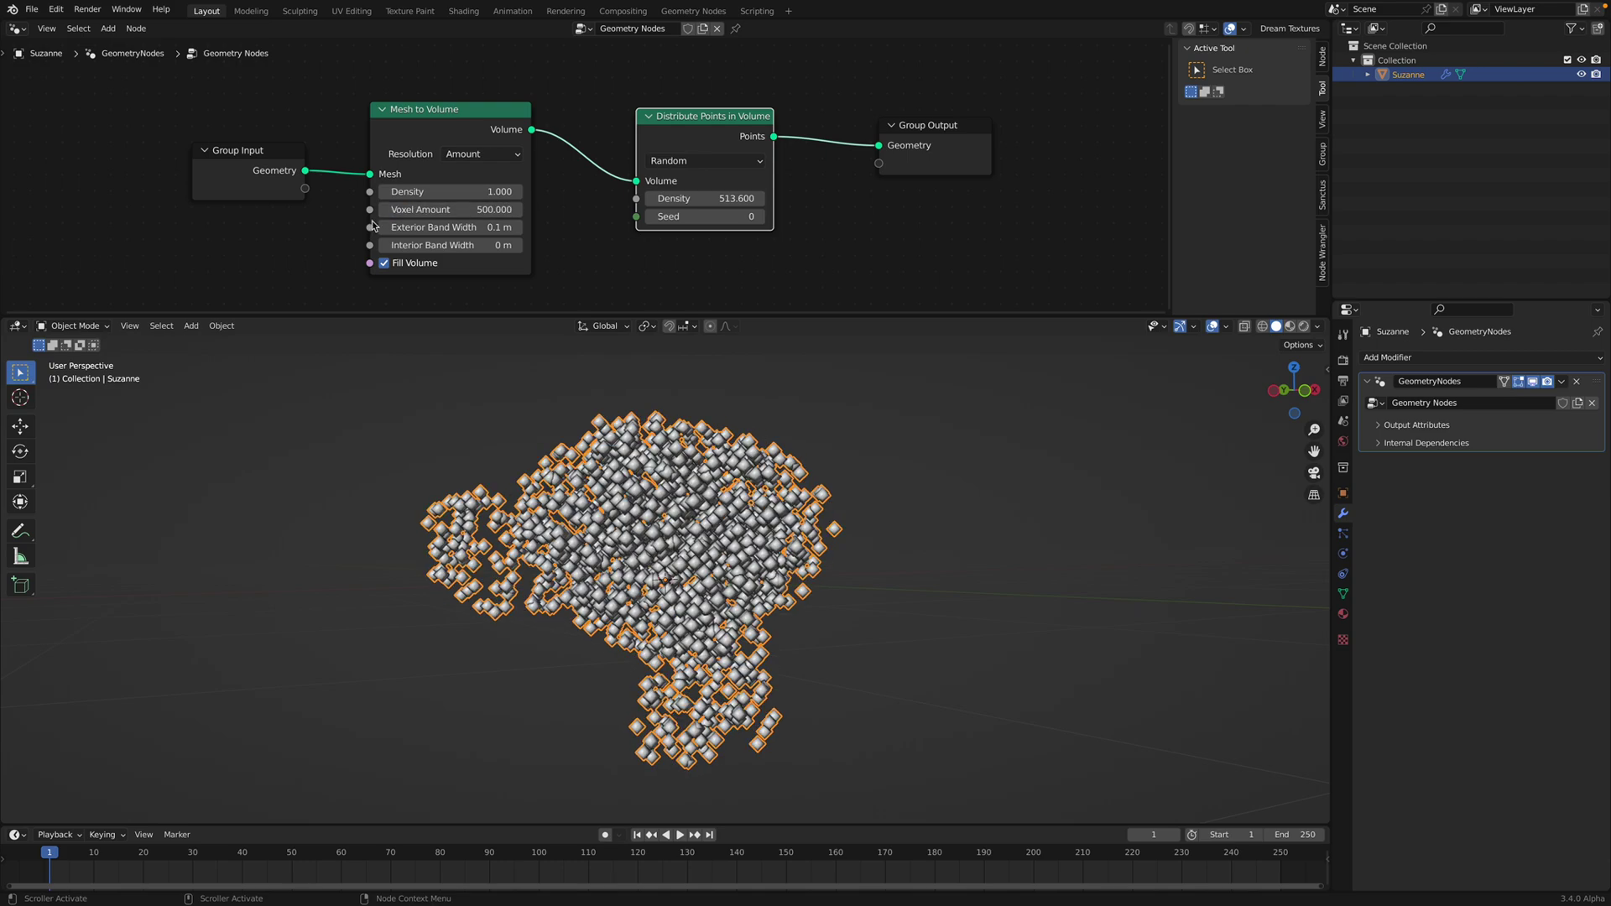
Step: Try a Voxel Amount of 10 on the Mesh to Volume node, and set it to 100
left_click(448, 209)
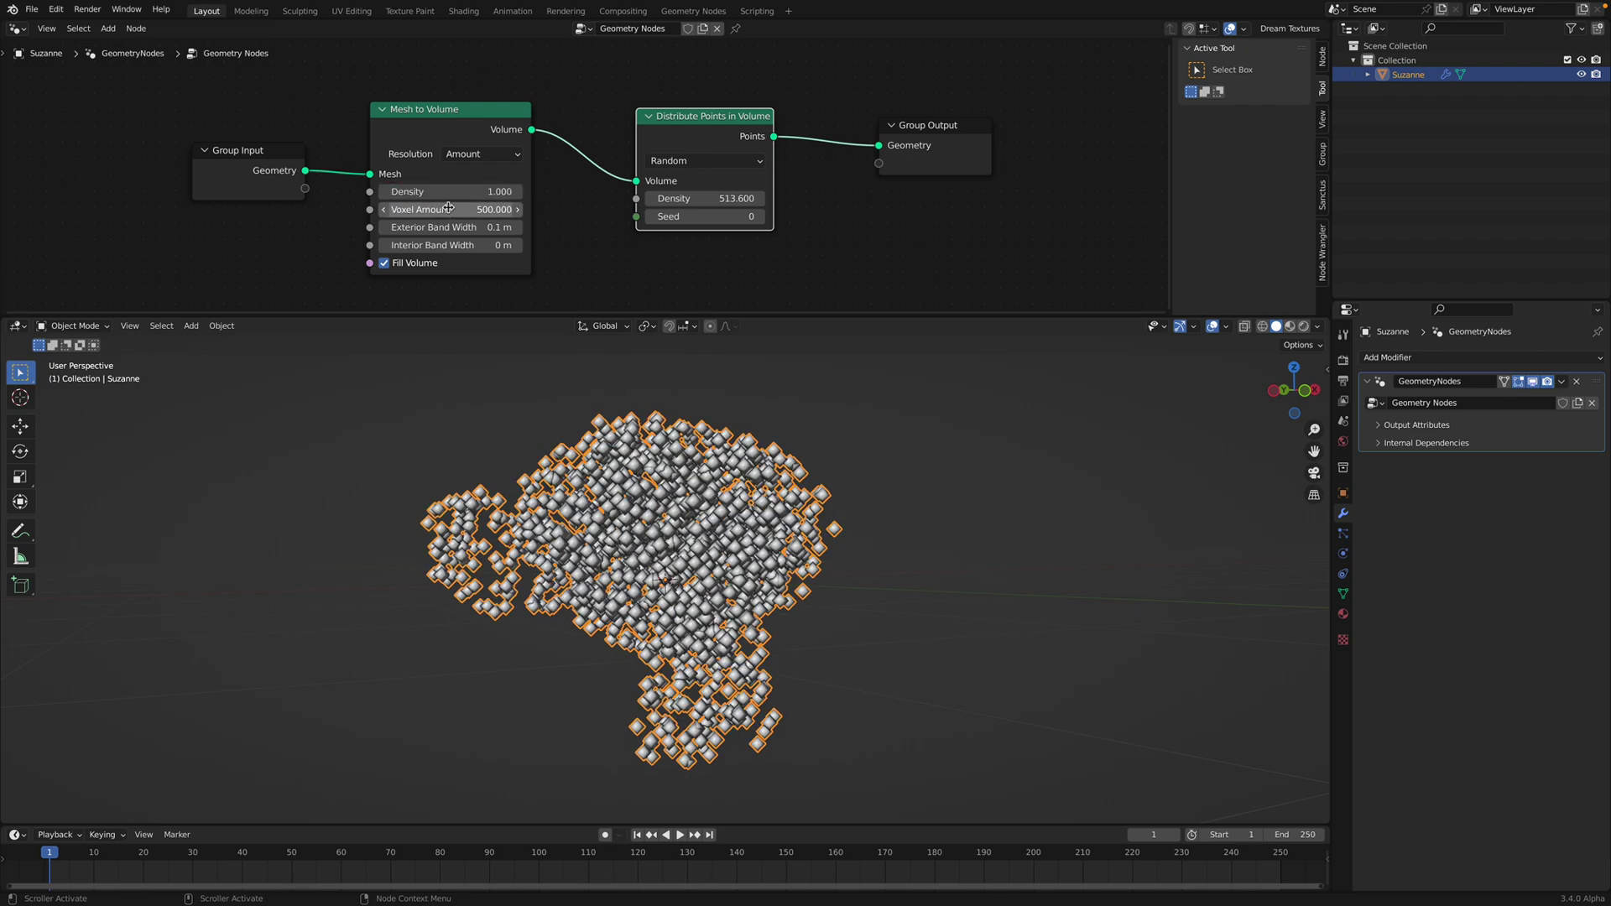
type("10")
key("BackSpace")
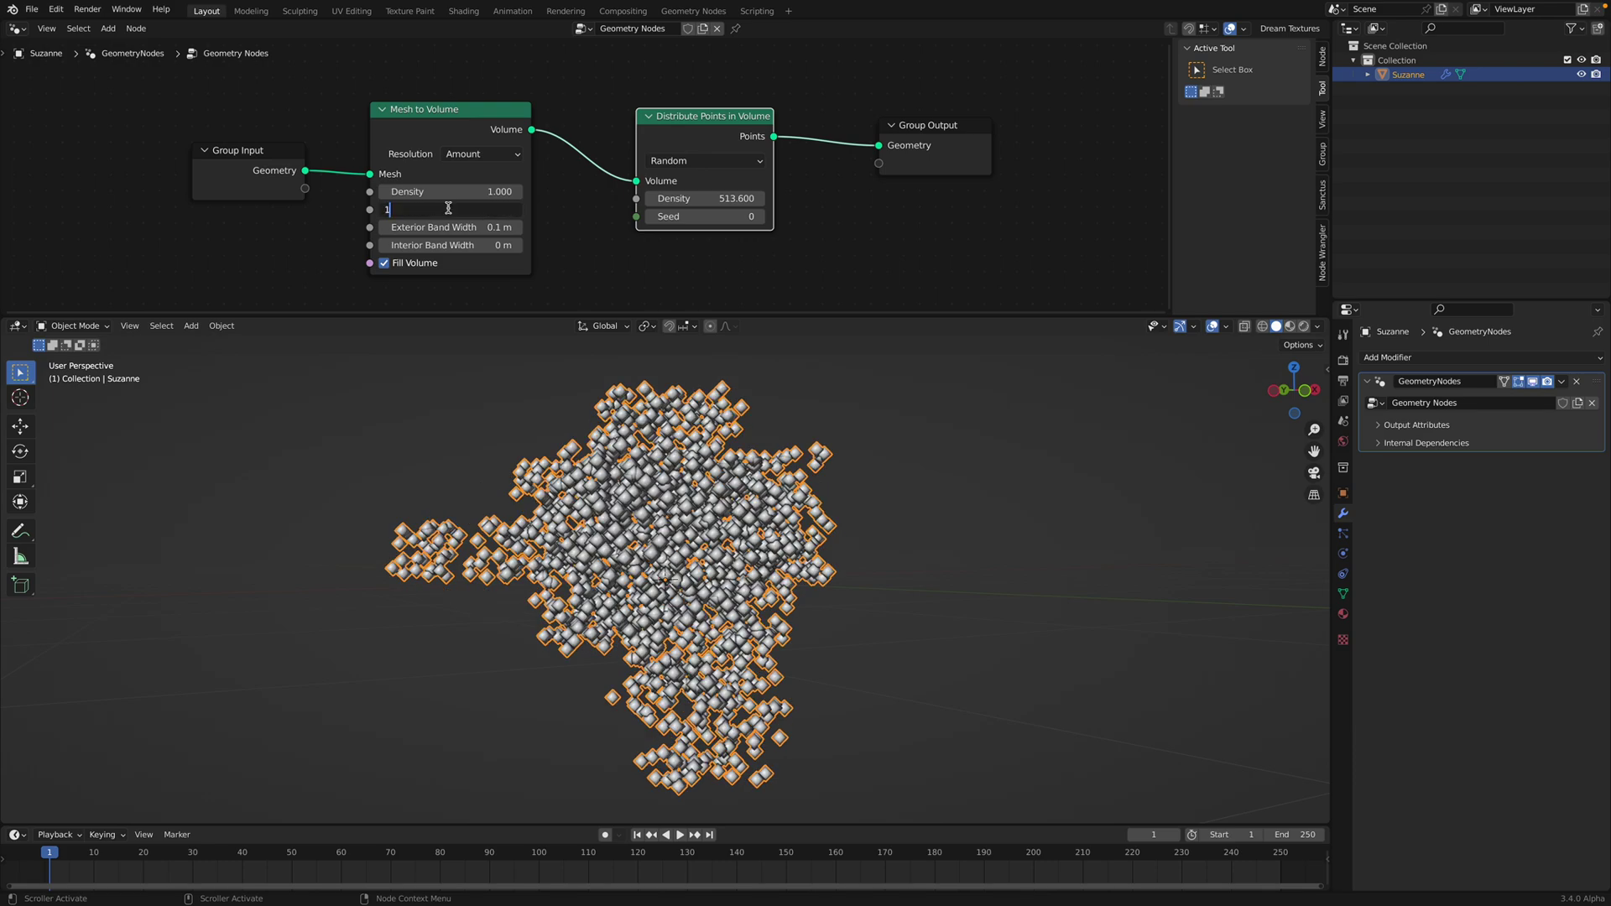
type("0")
key("Return")
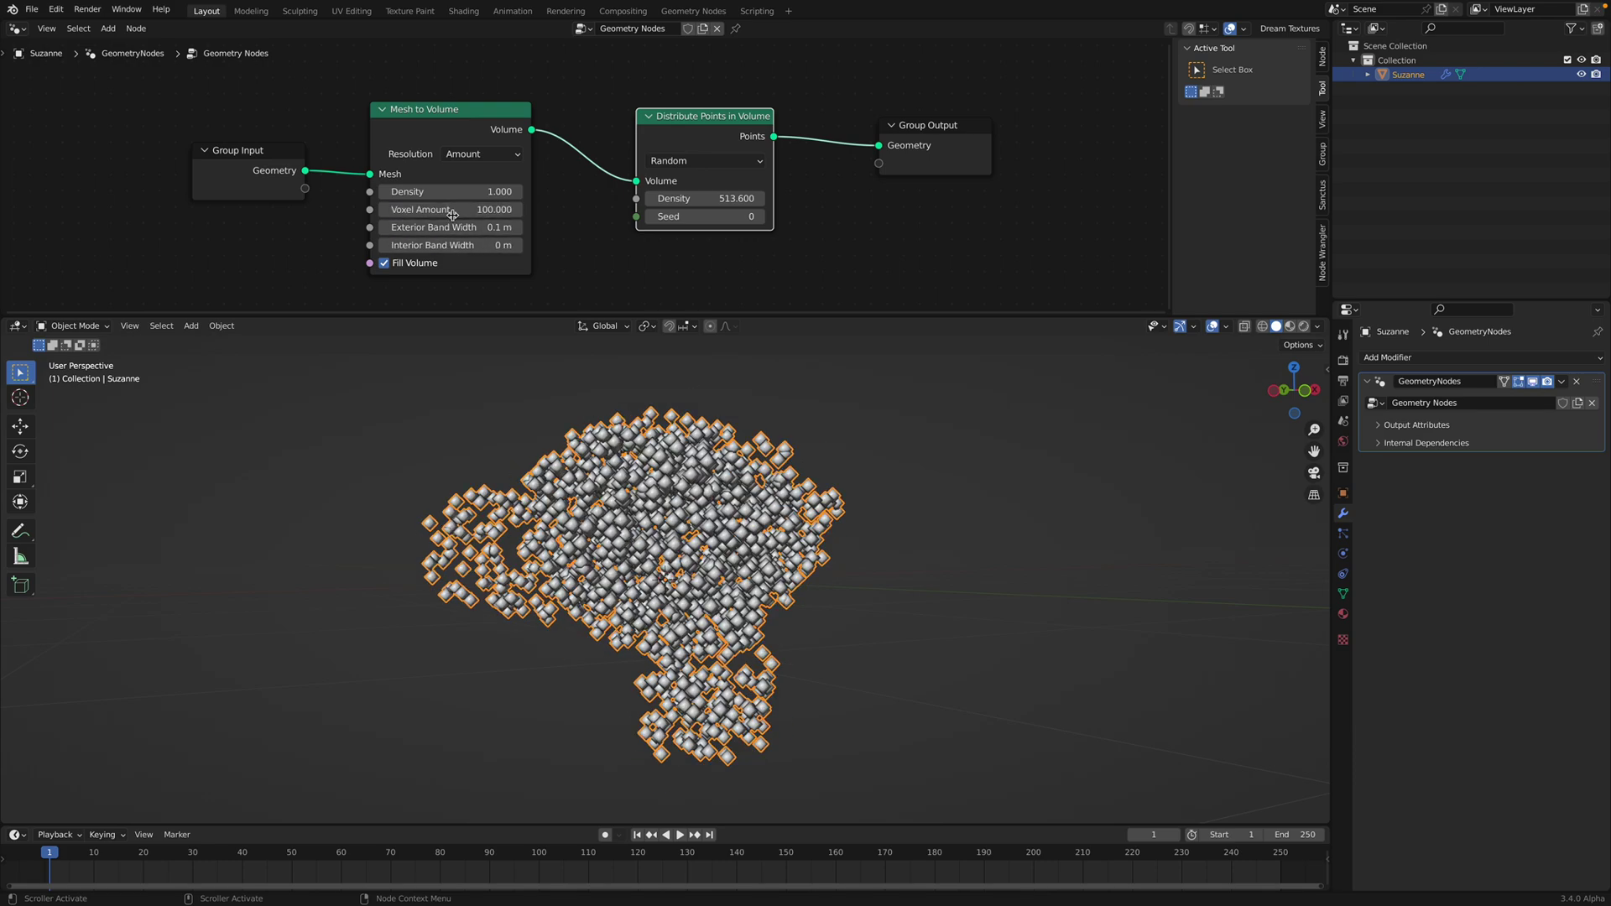
Step: Reposition the Mesh to Volume node slightly and raise the Density of Distribute Points in Volume to about 581.6
mouse_move(445, 191)
left_mouse_down()
mouse_move(504, 192)
mouse_move(439, 191)
mouse_move(452, 190)
left_mouse_up()
key("Return")
left_click(506, 156)
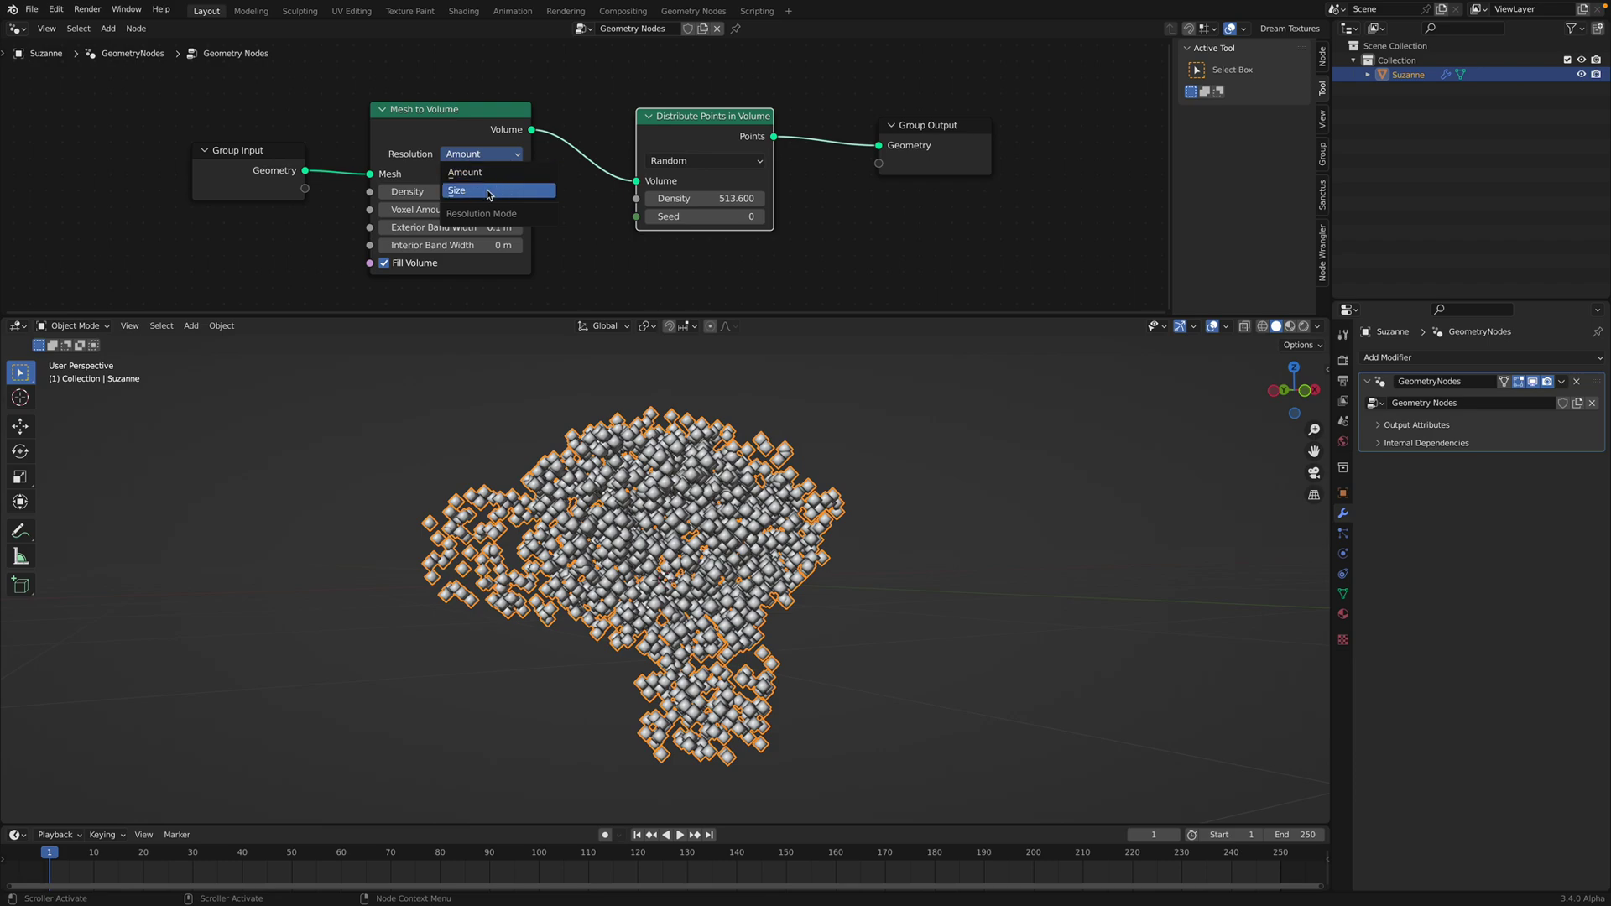
left_click_drag(458, 131, 478, 109)
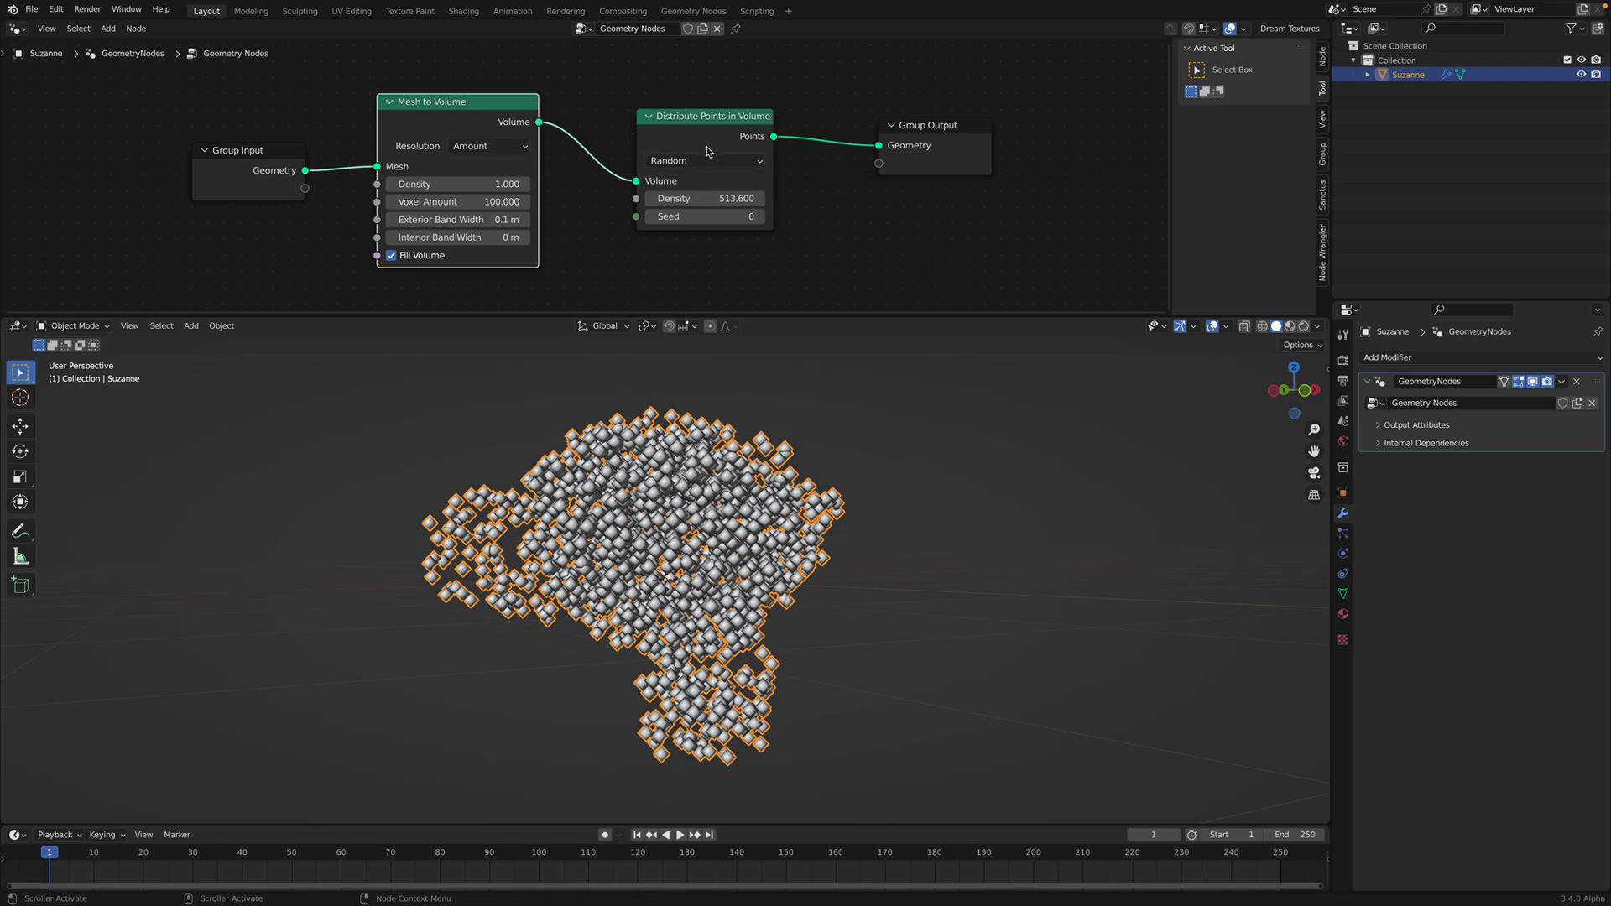
left_click_drag(718, 192, 753, 192)
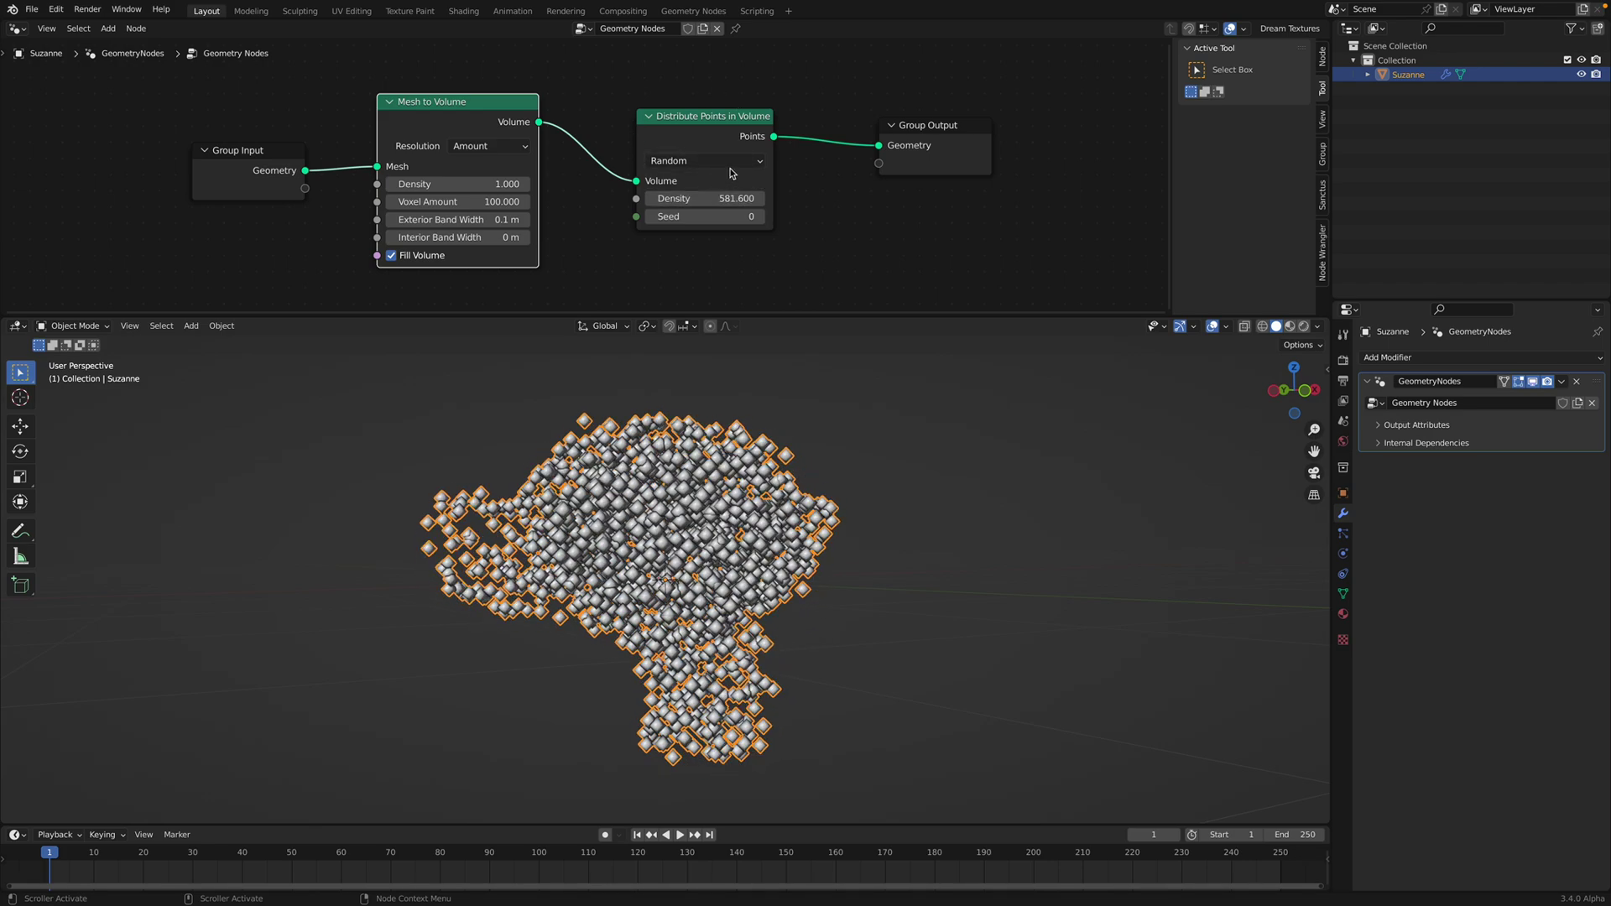
Step: Switch Distribute Points in Volume to Grid distribution with a Spacing of 0.1 on X, Y and Z
left_click(719, 162)
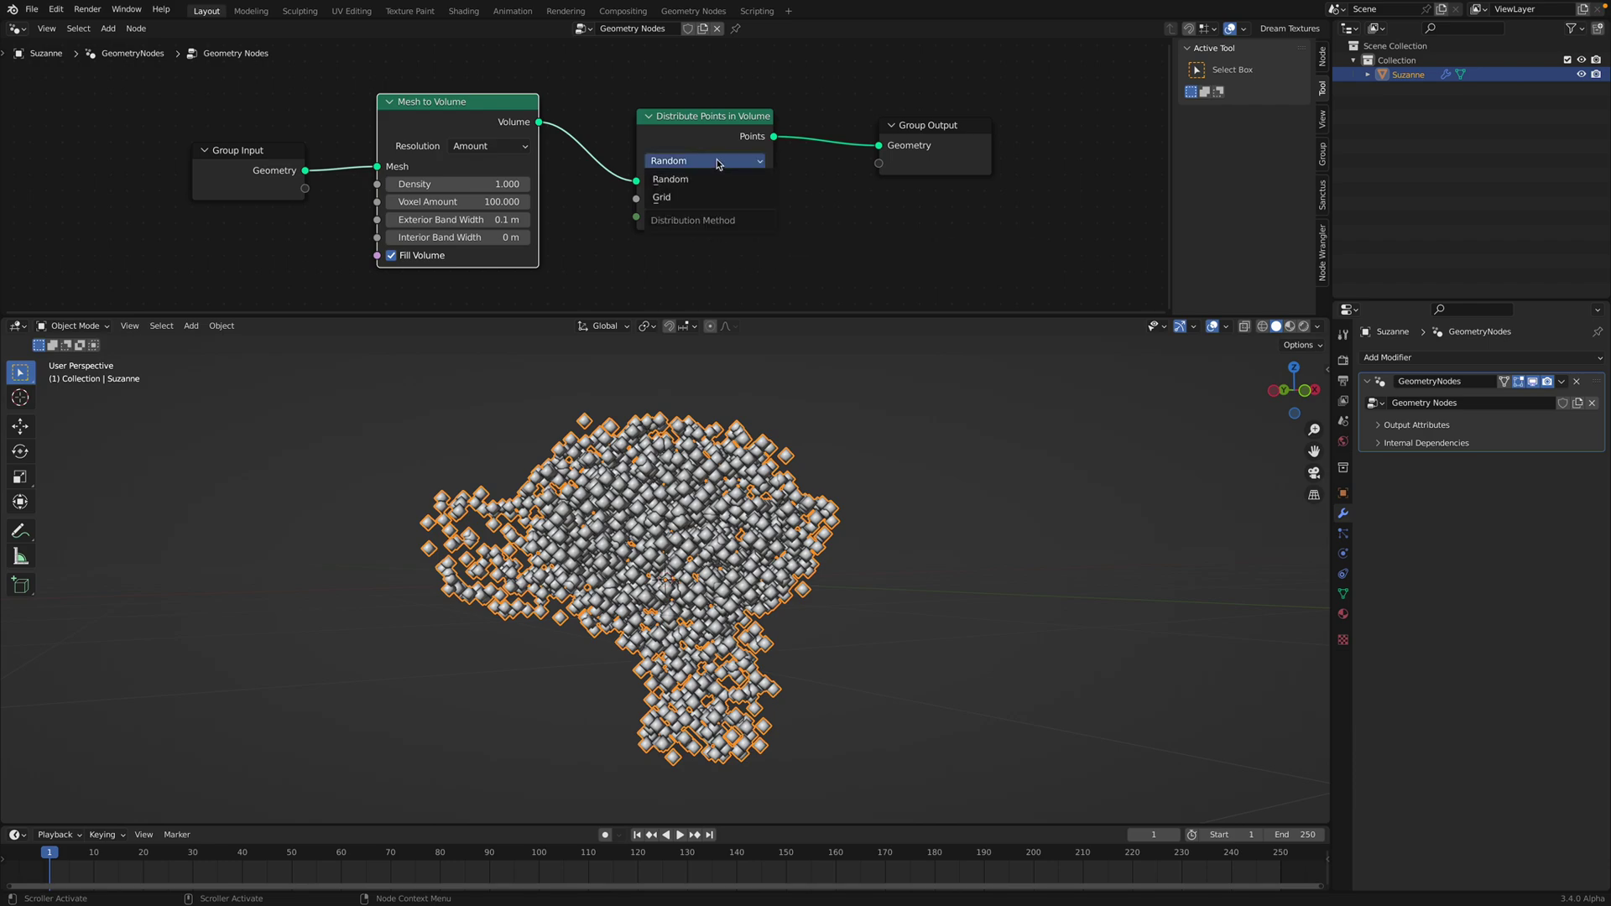
left_click(695, 197)
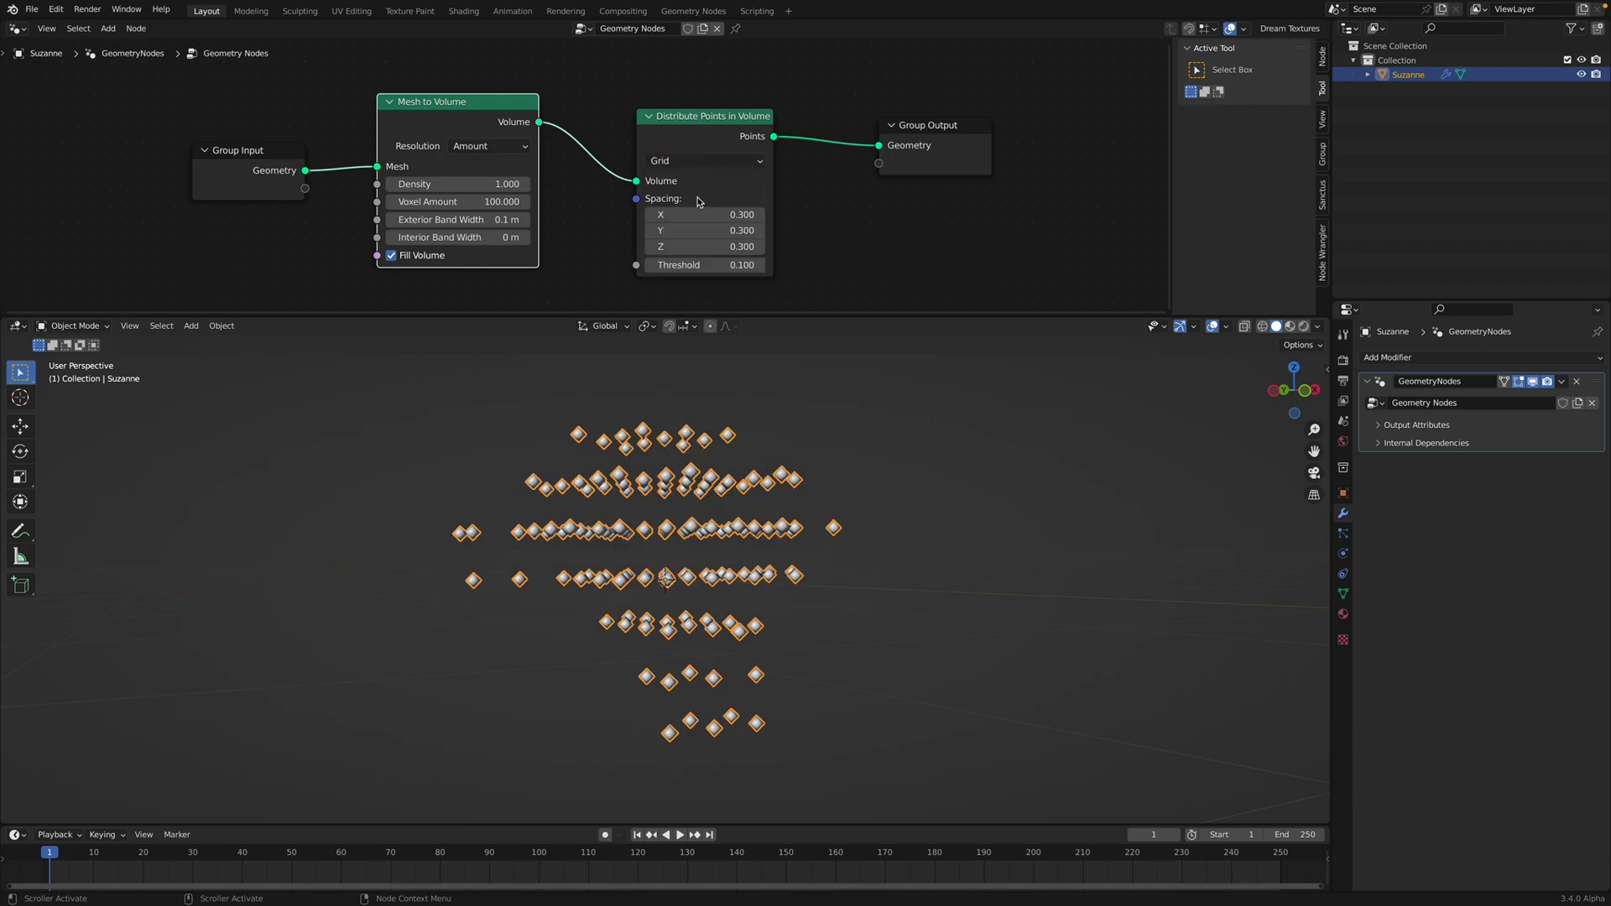
left_click(707, 216)
type("0")
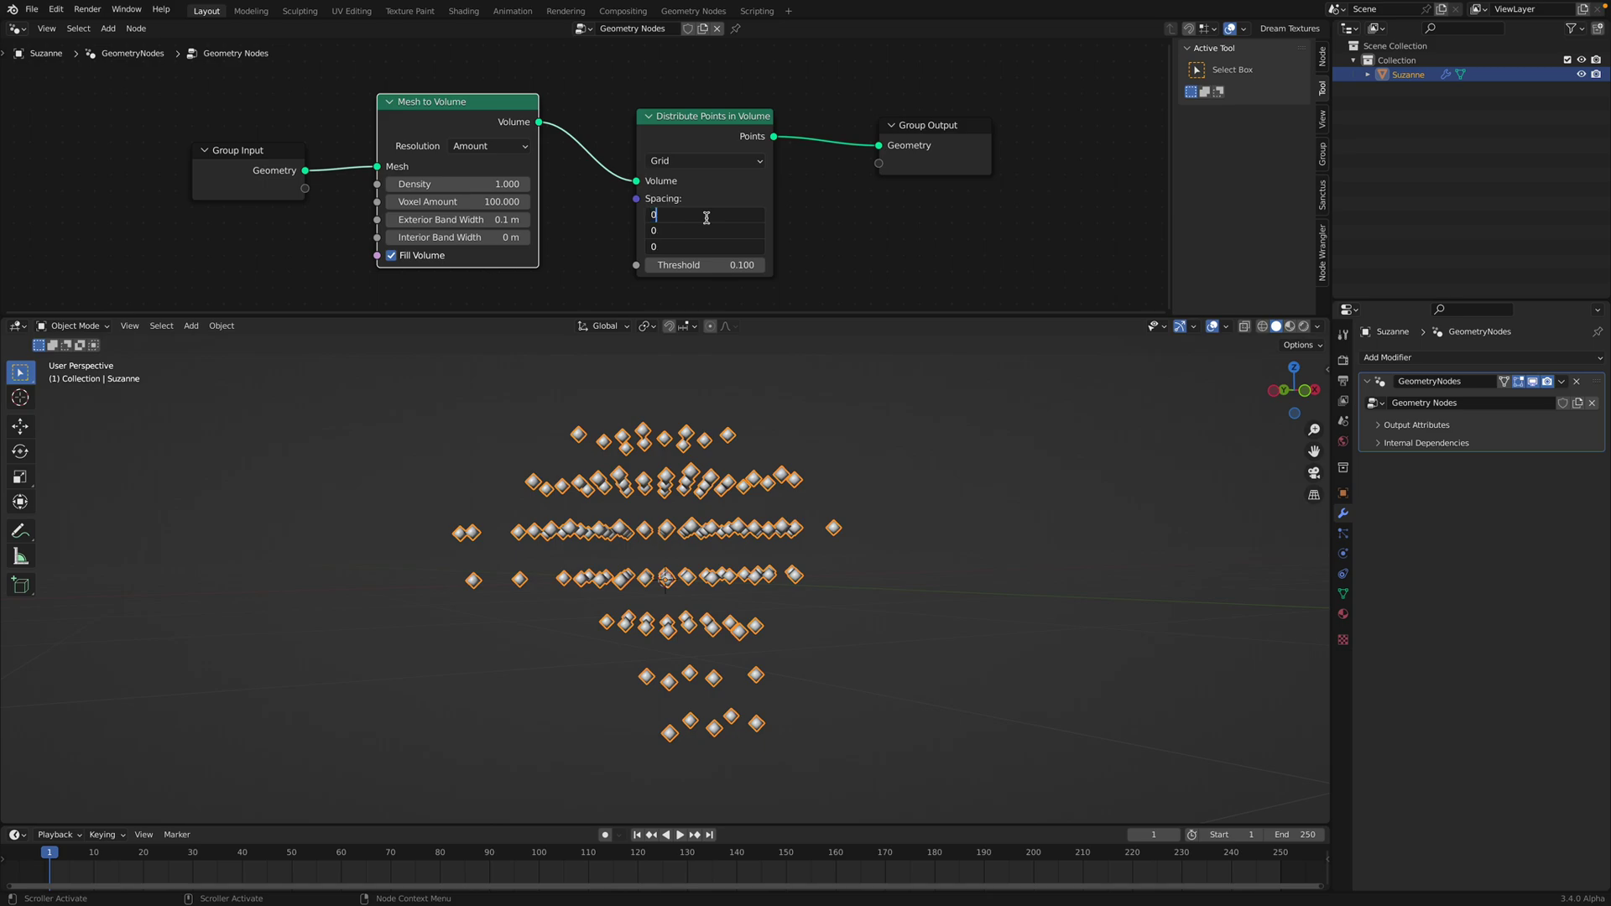
type(".1")
key("Return")
middle_click_drag(881, 550, 843, 502)
left_click(850, 422)
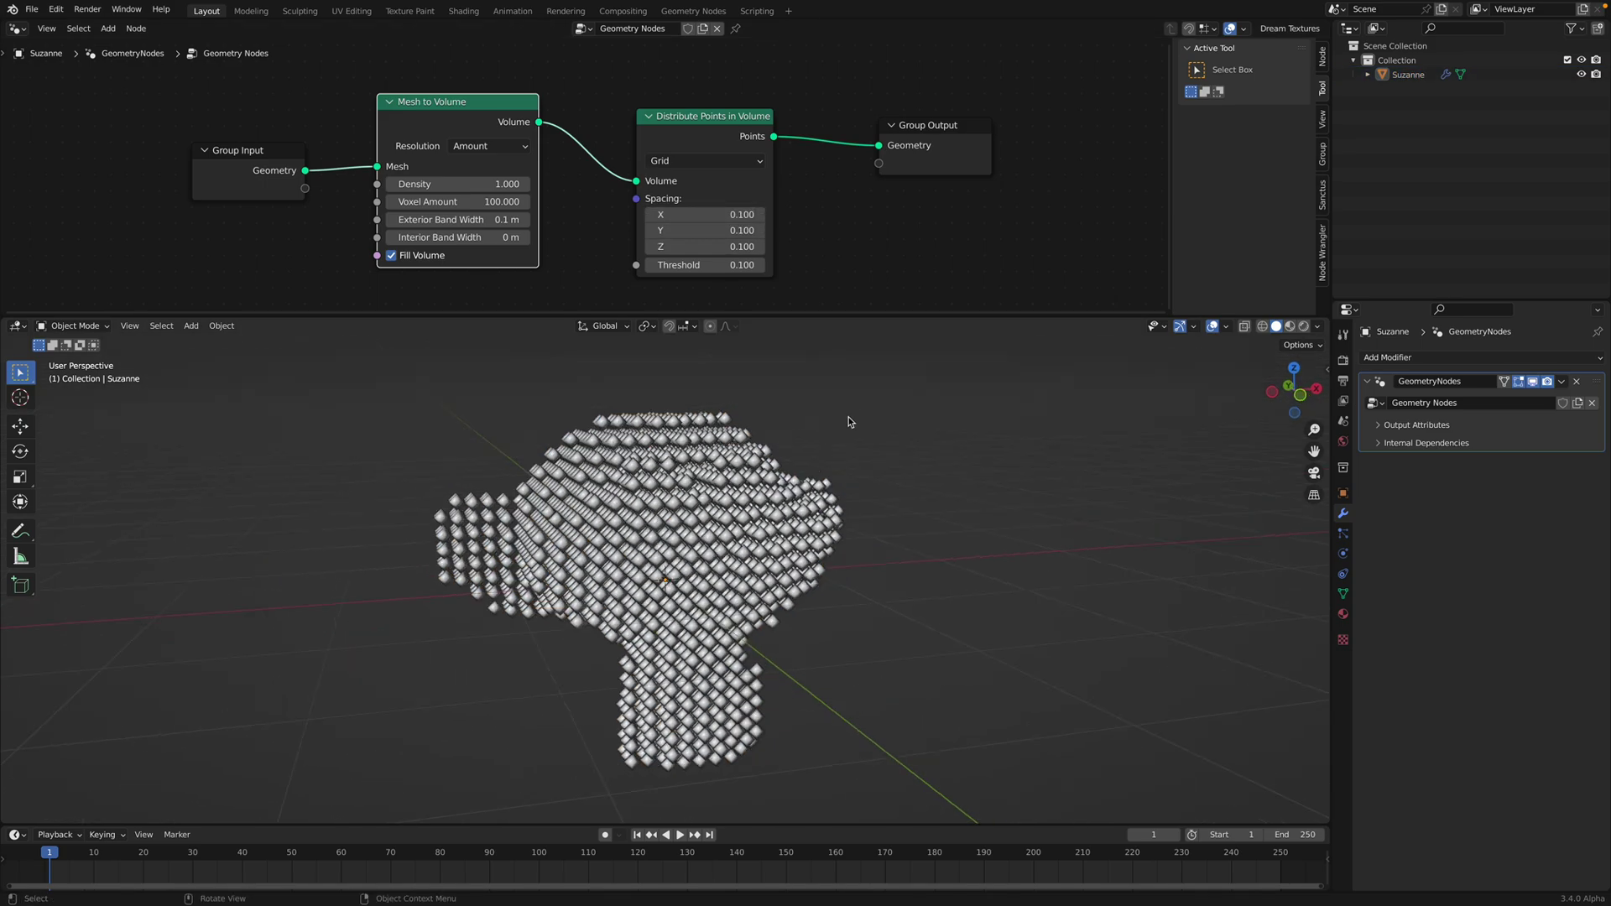
Step: Try a grid Spacing of 0.22 on all axes, restore it to 0.1, and inspect the points
mouse_move(703, 215)
left_mouse_down()
mouse_move(730, 247)
mouse_move(768, 247)
mouse_move(699, 243)
left_mouse_up()
left_click(795, 219)
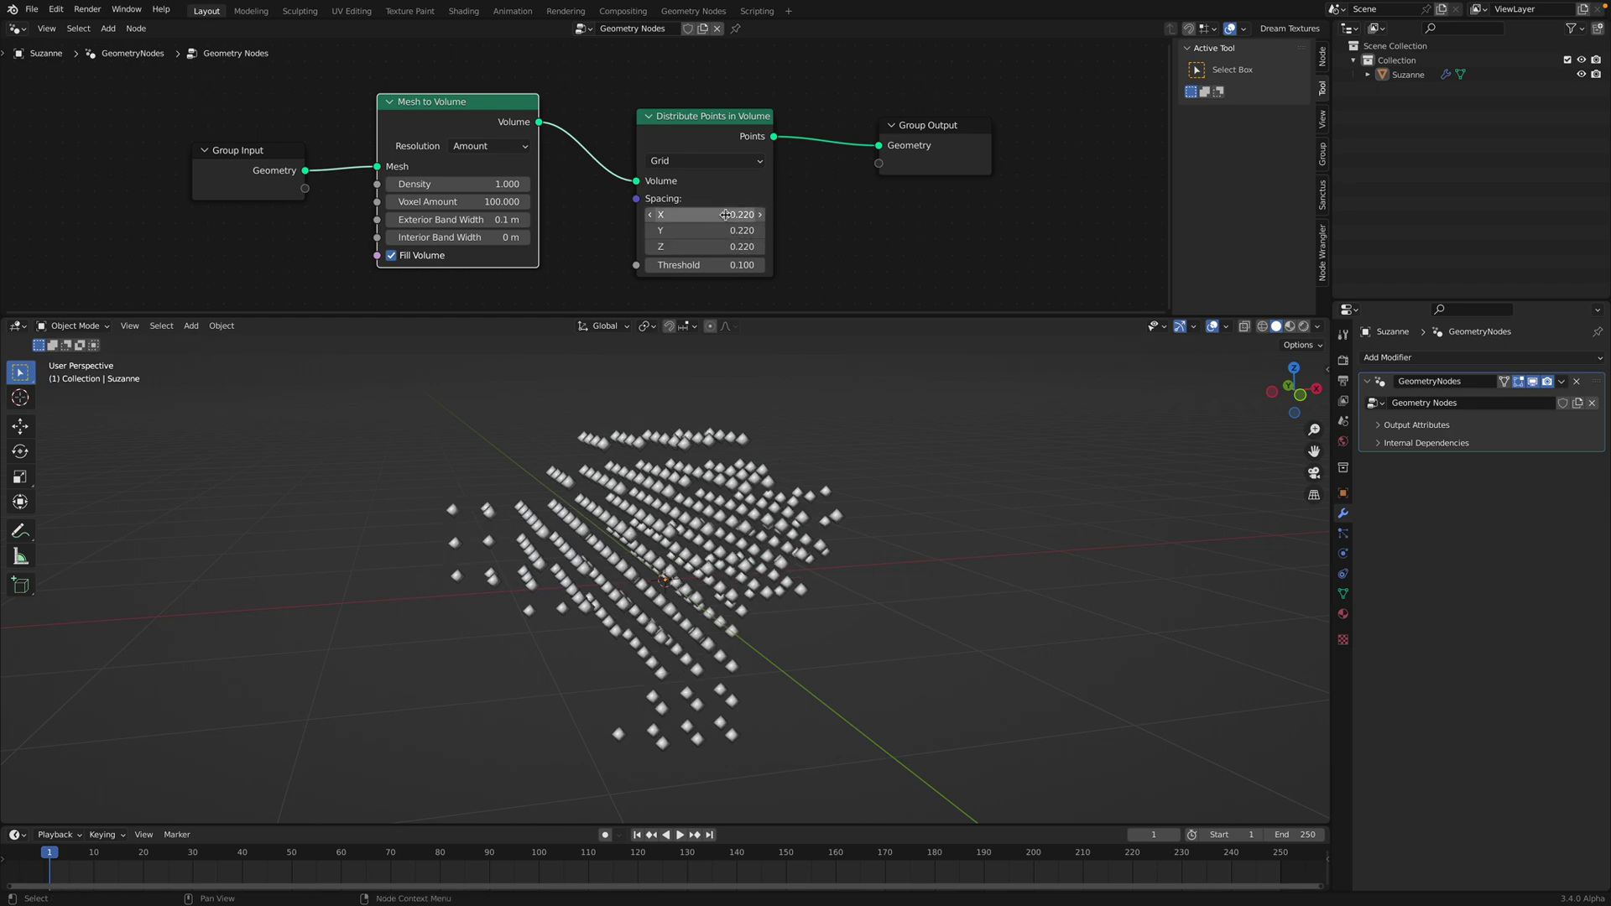
left_click(725, 215)
type("0.1")
key("Return")
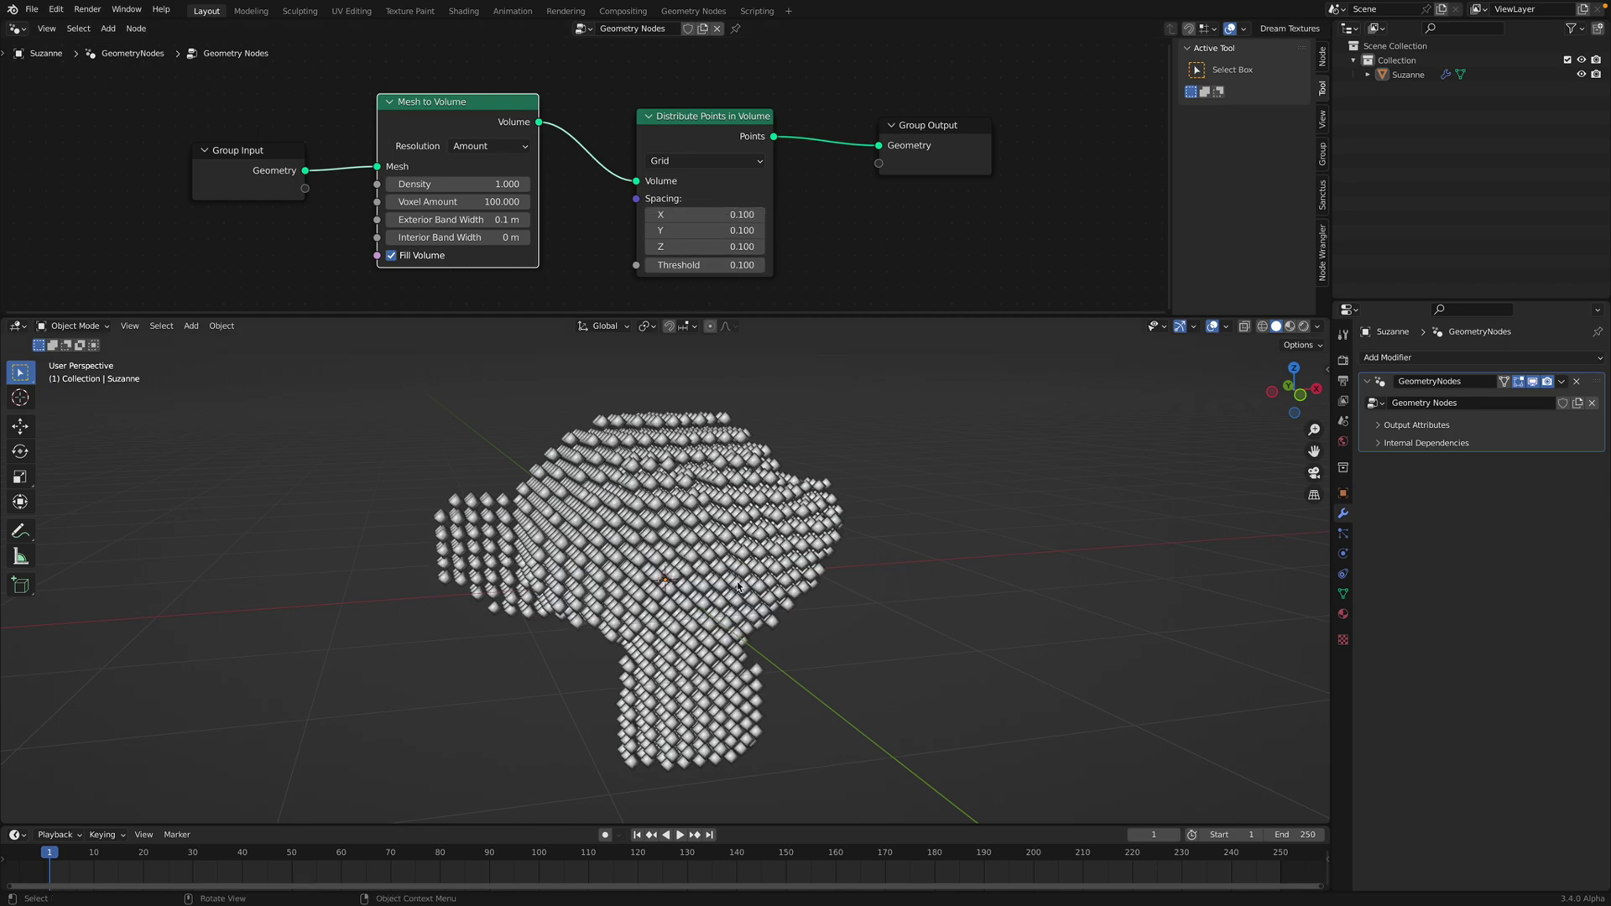
middle_click_drag(768, 537, 783, 547)
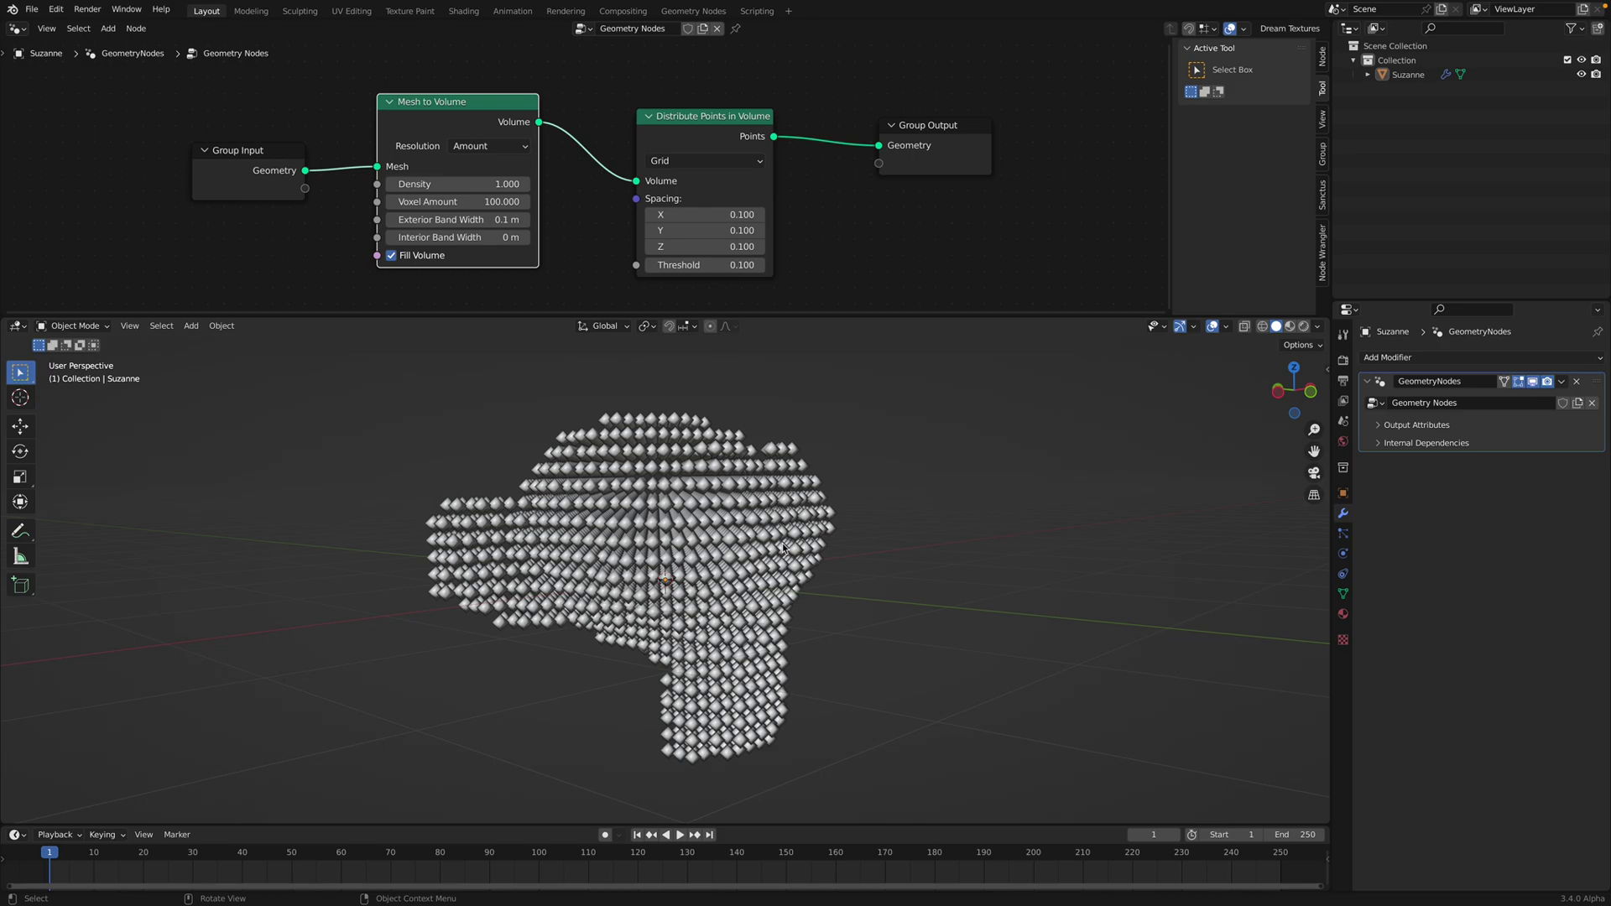
middle_click_drag(783, 547, 682, 592)
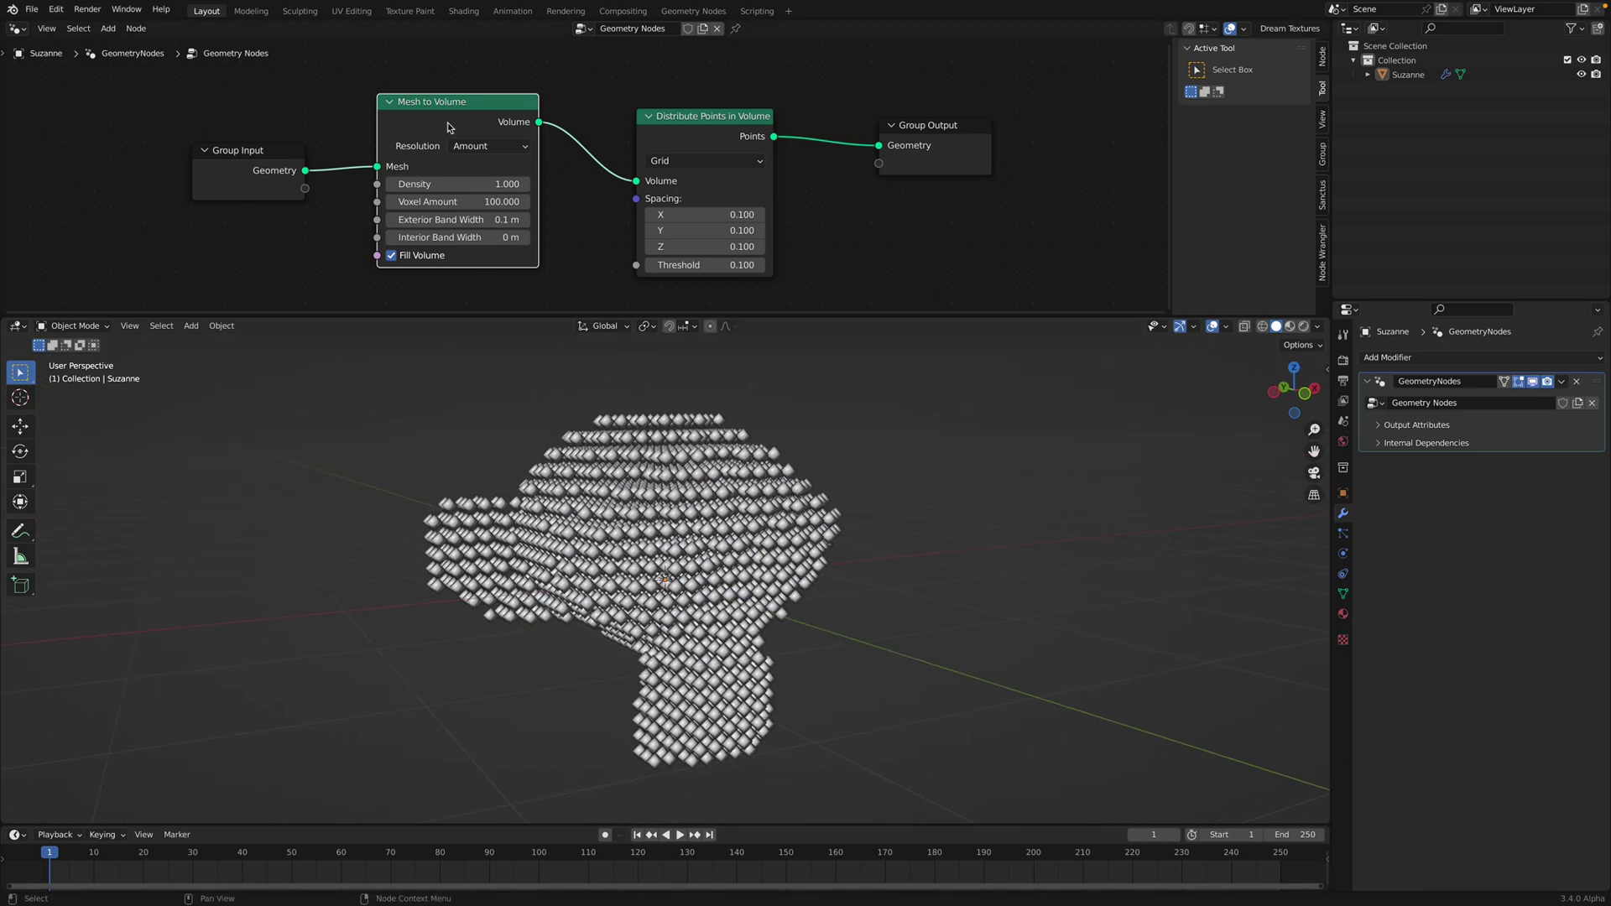
Step: Save the file and insert an Instance on Points node between Distribute Points in Volume and Group Output
key("ctrl+s")
middle_click_drag(706, 520, 683, 536)
middle_click_drag(587, 403, 591, 403)
left_click_drag(918, 137, 1002, 139)
middle_click_drag(905, 128, 808, 159)
key("shift+a")
type("ins")
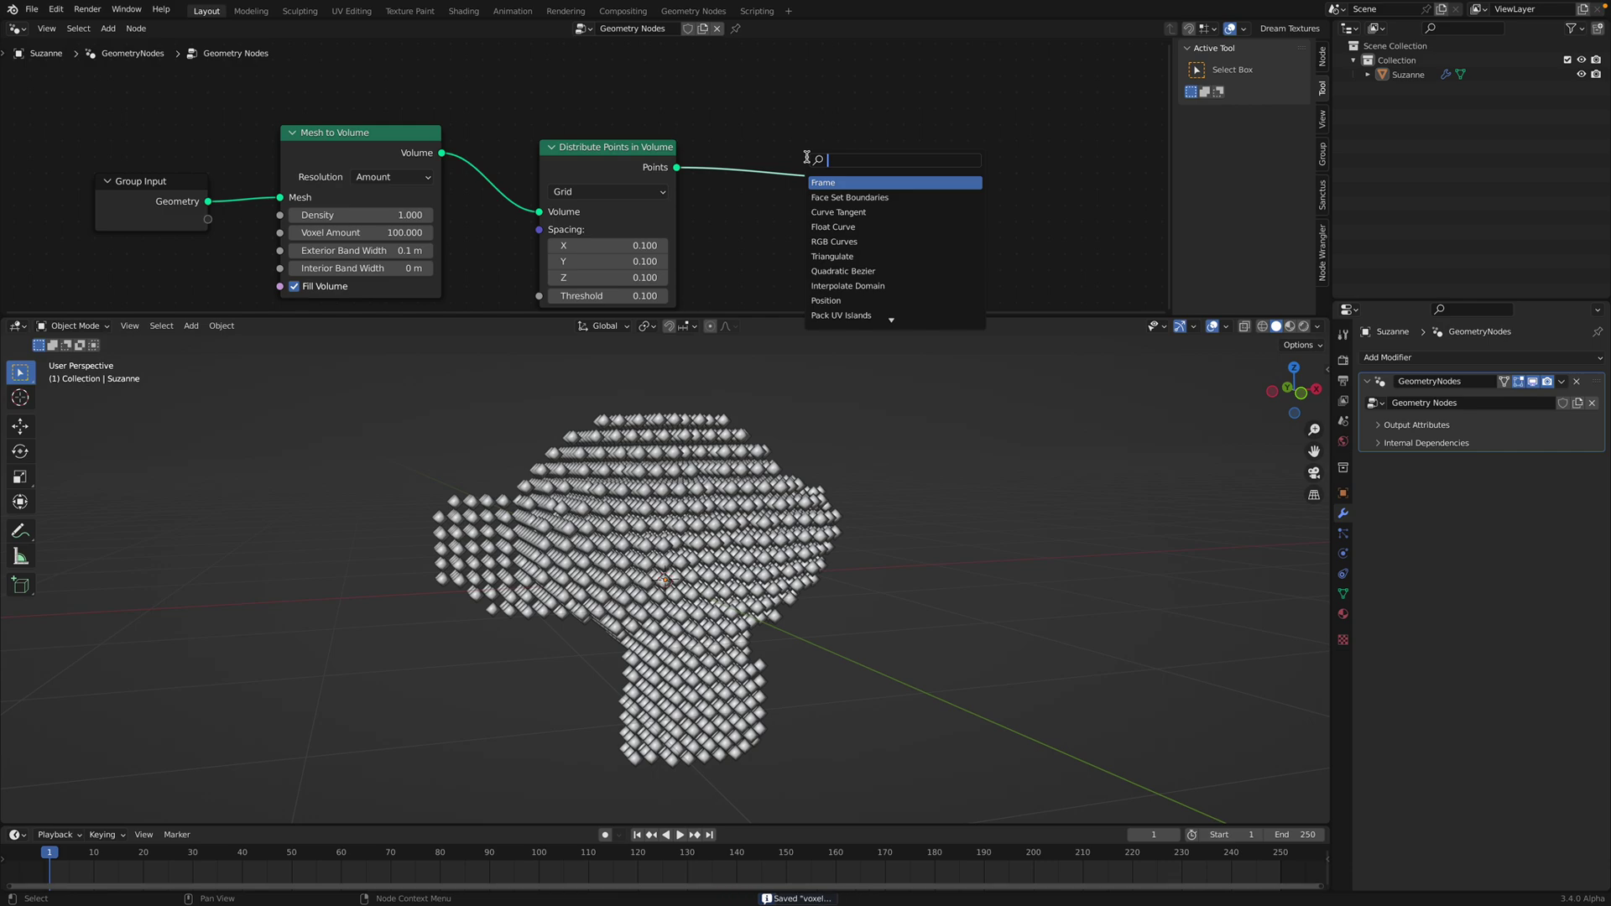
type("tance o")
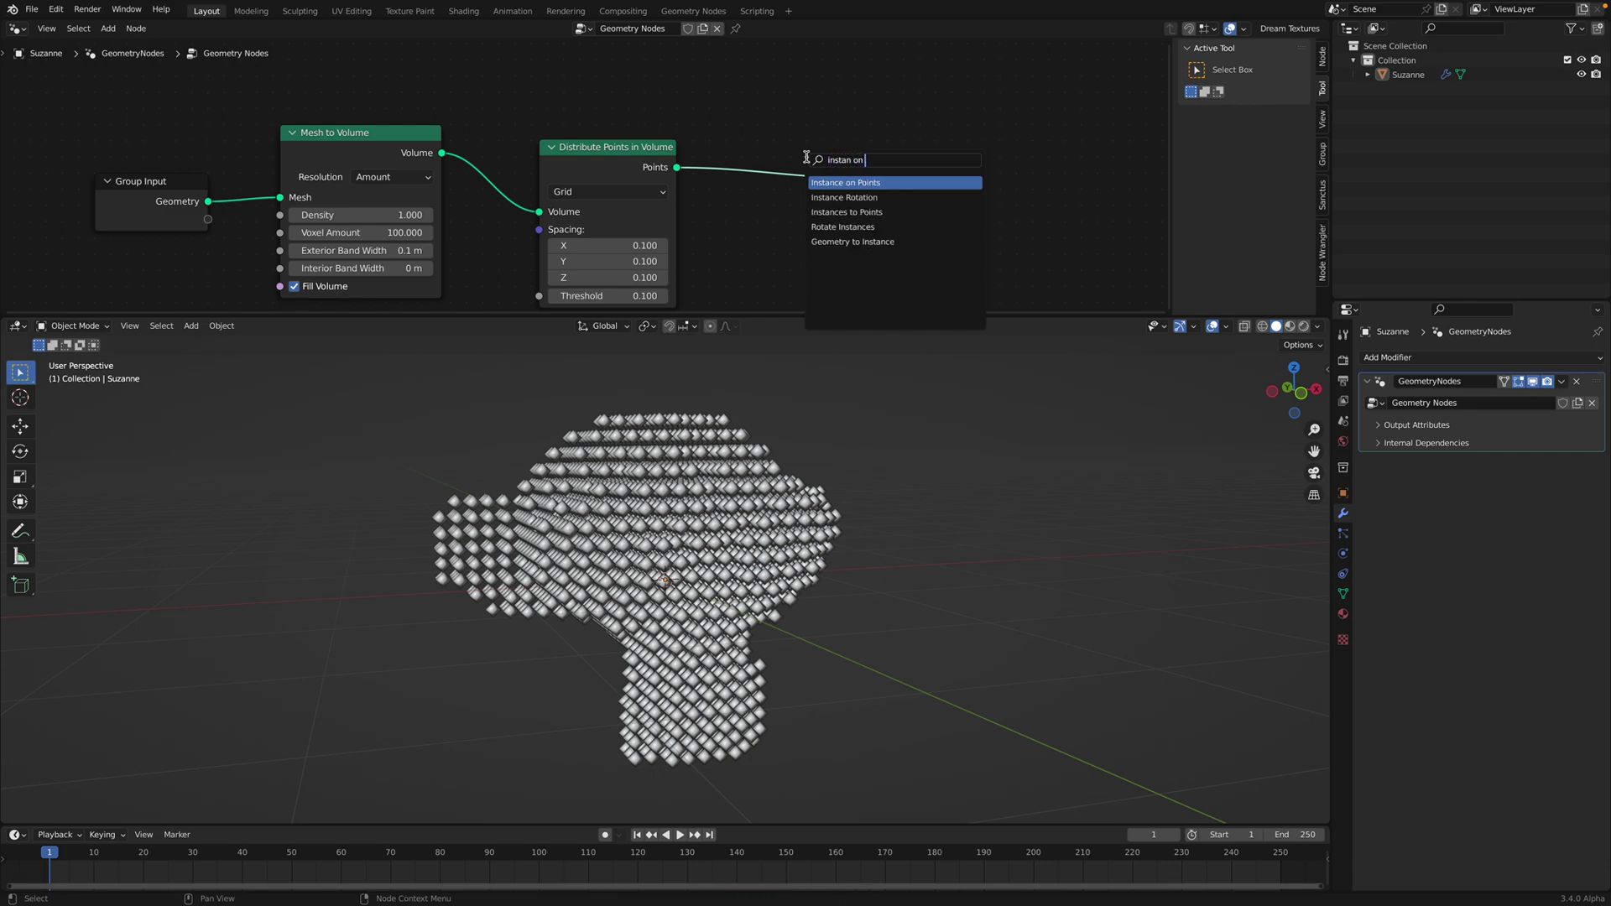
key("Return")
left_click(740, 48)
middle_click_drag(748, 116, 751, 139)
scroll(645, 108, "down", 1)
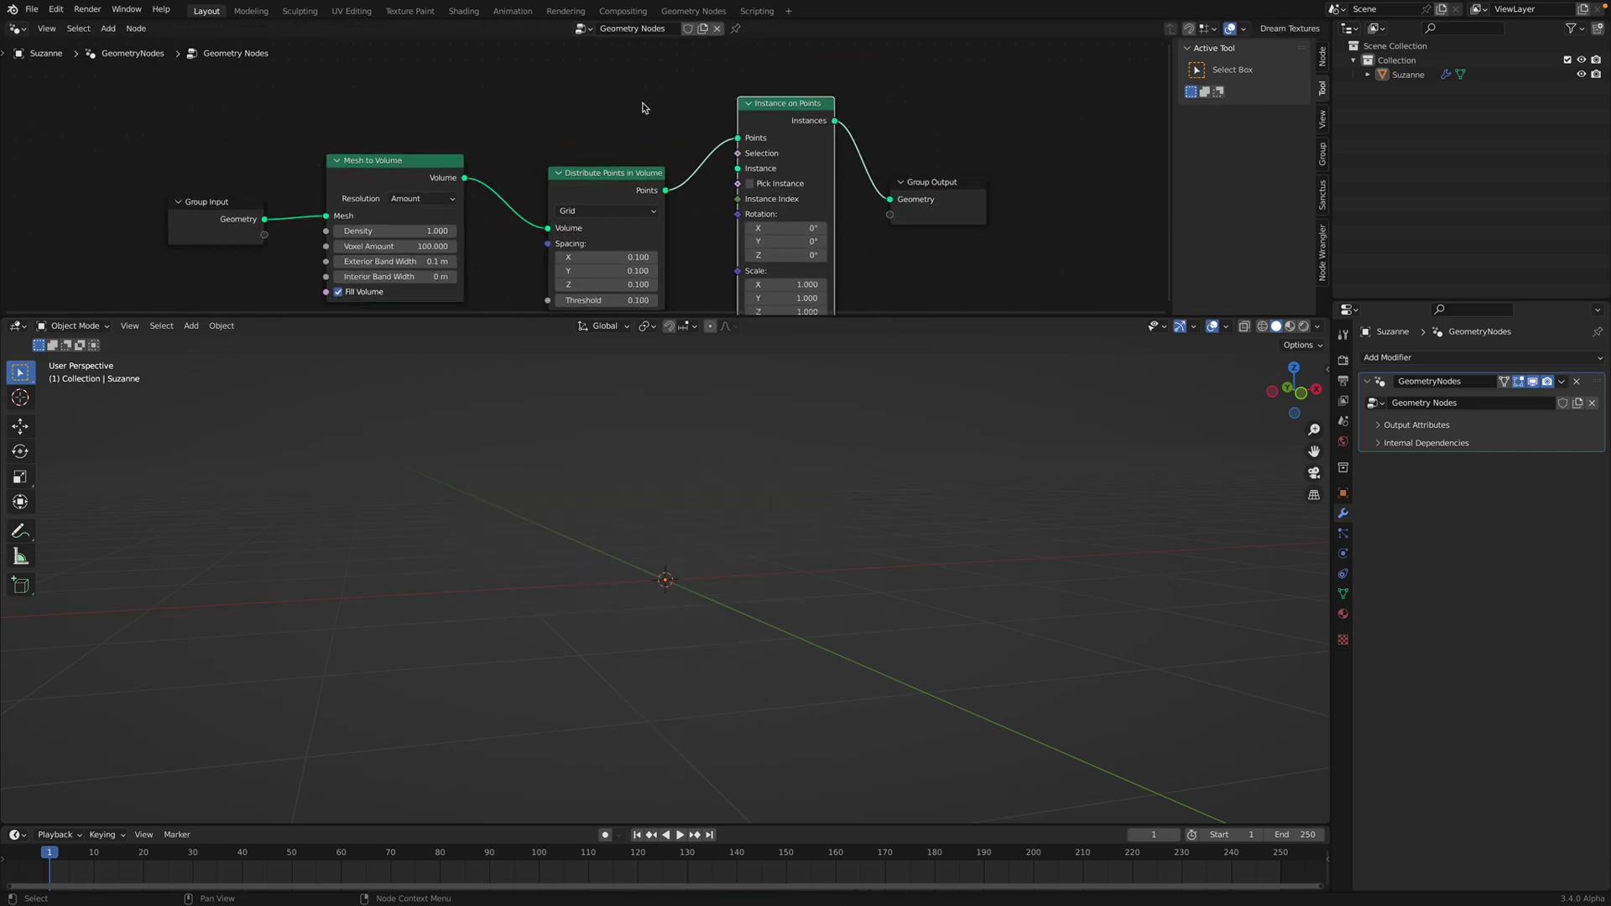
Step: Add a Cube mesh node and link its Mesh output to the Instance input of Instance on Points
key("shift+a")
type("cube")
key("Return")
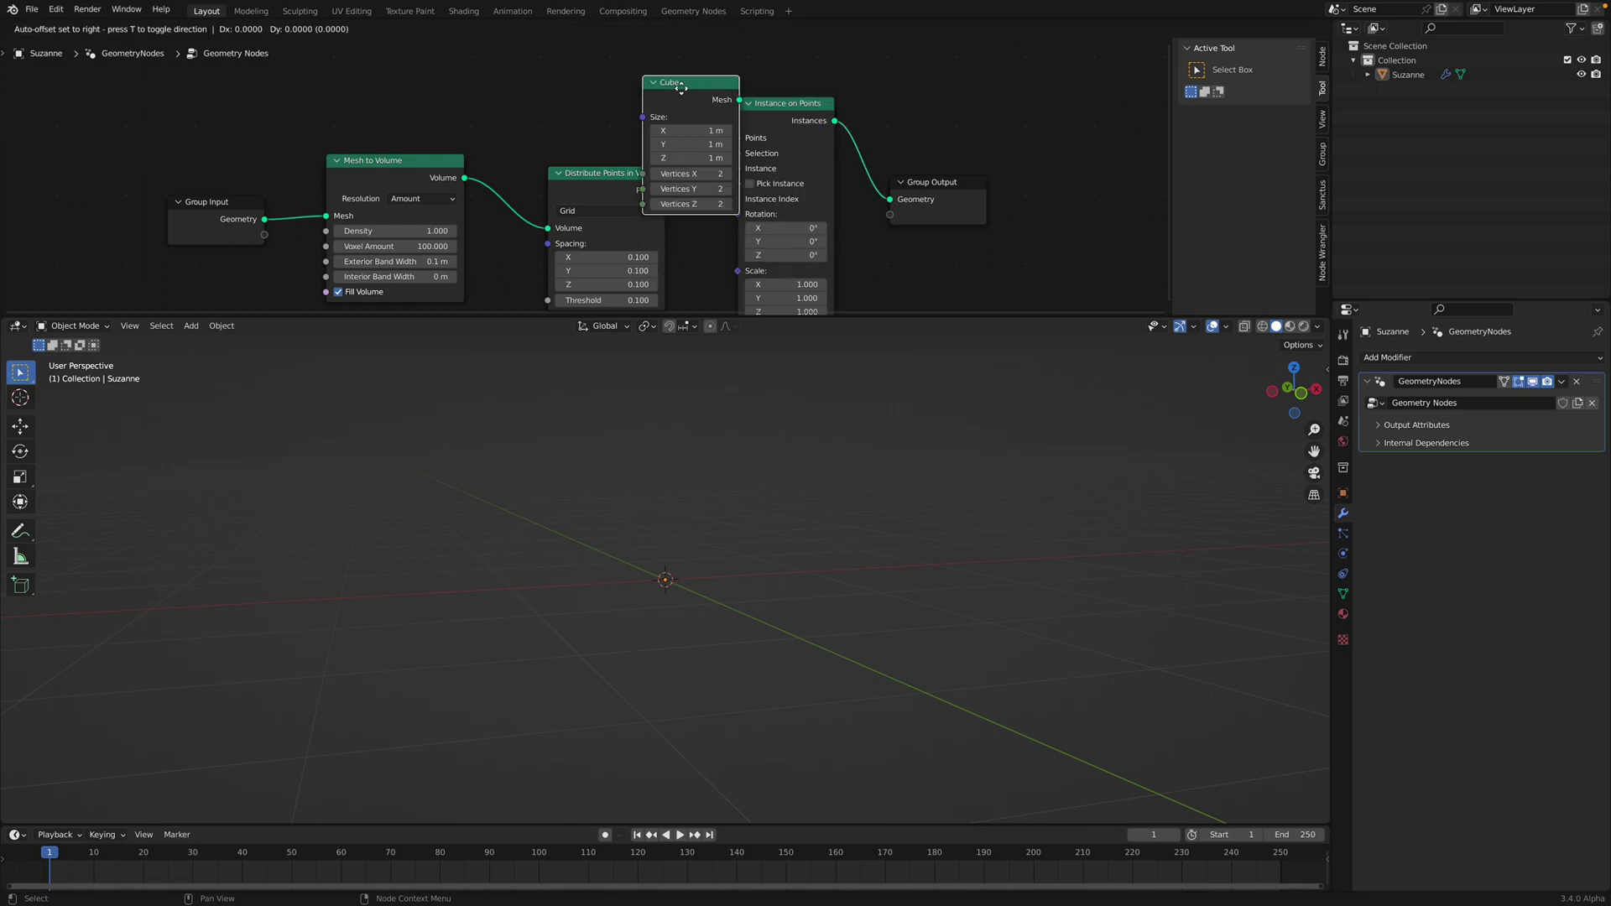
left_click(631, 55)
left_click_drag(630, 51, 695, 200)
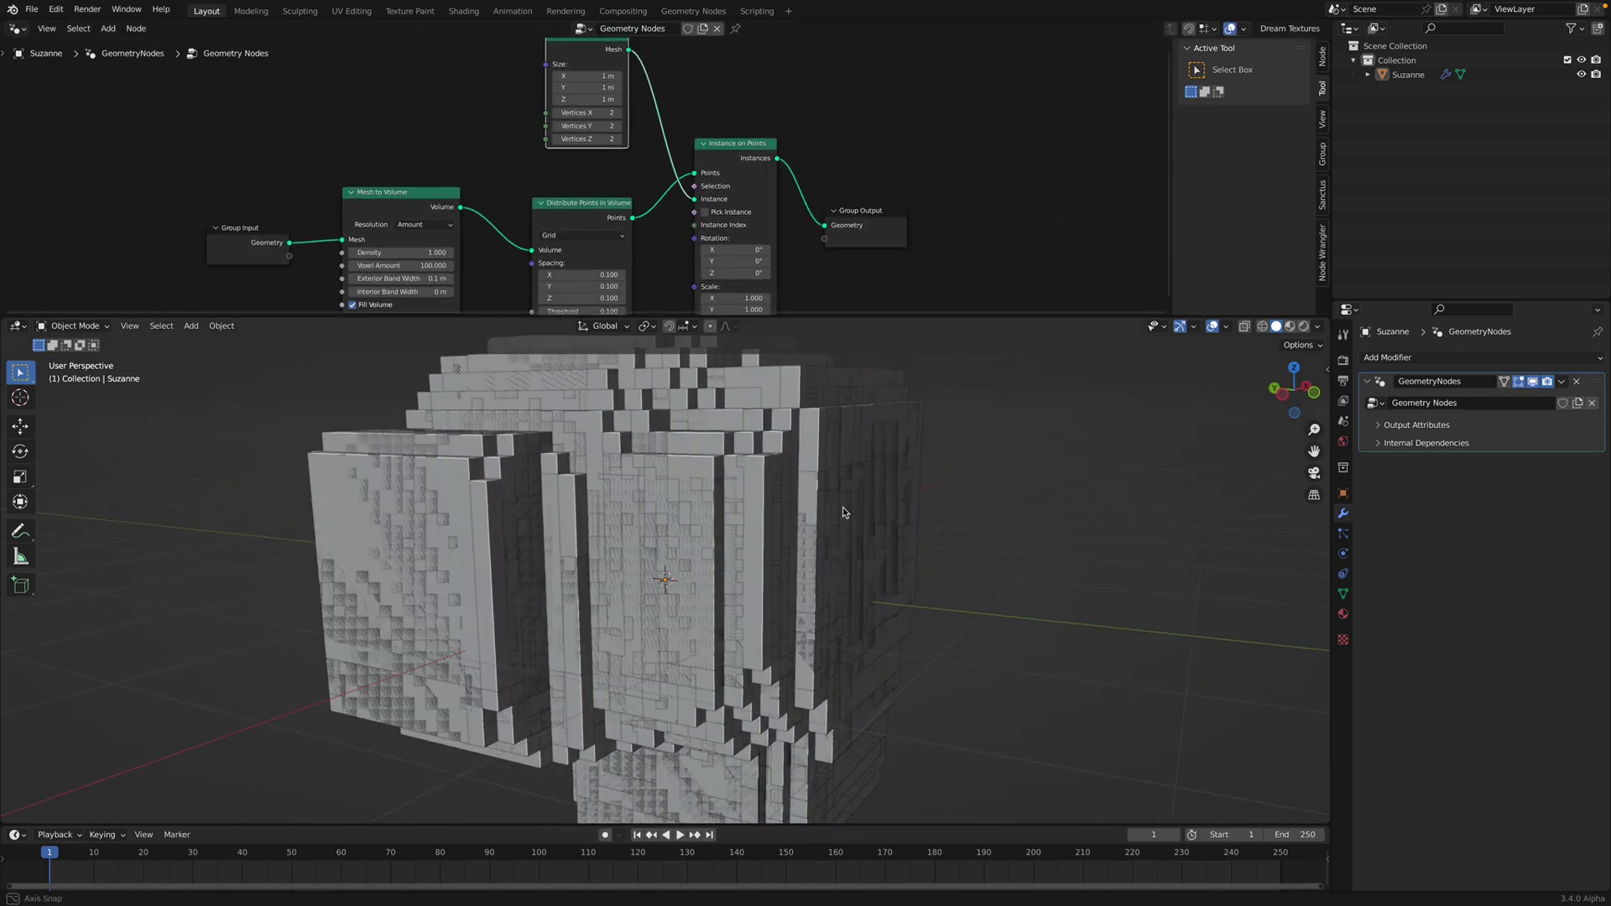
middle_click_drag(623, 180, 640, 212)
Step: Enlarge the node editor, set the Cube node's Size to 0.1 m on all axes, and move the node closer
left_click_drag(684, 316, 680, 428)
middle_click_drag(614, 262, 642, 288)
scroll(643, 260, "up", 2)
scroll(642, 262, "down", 1)
left_click_drag(644, 113, 644, 138)
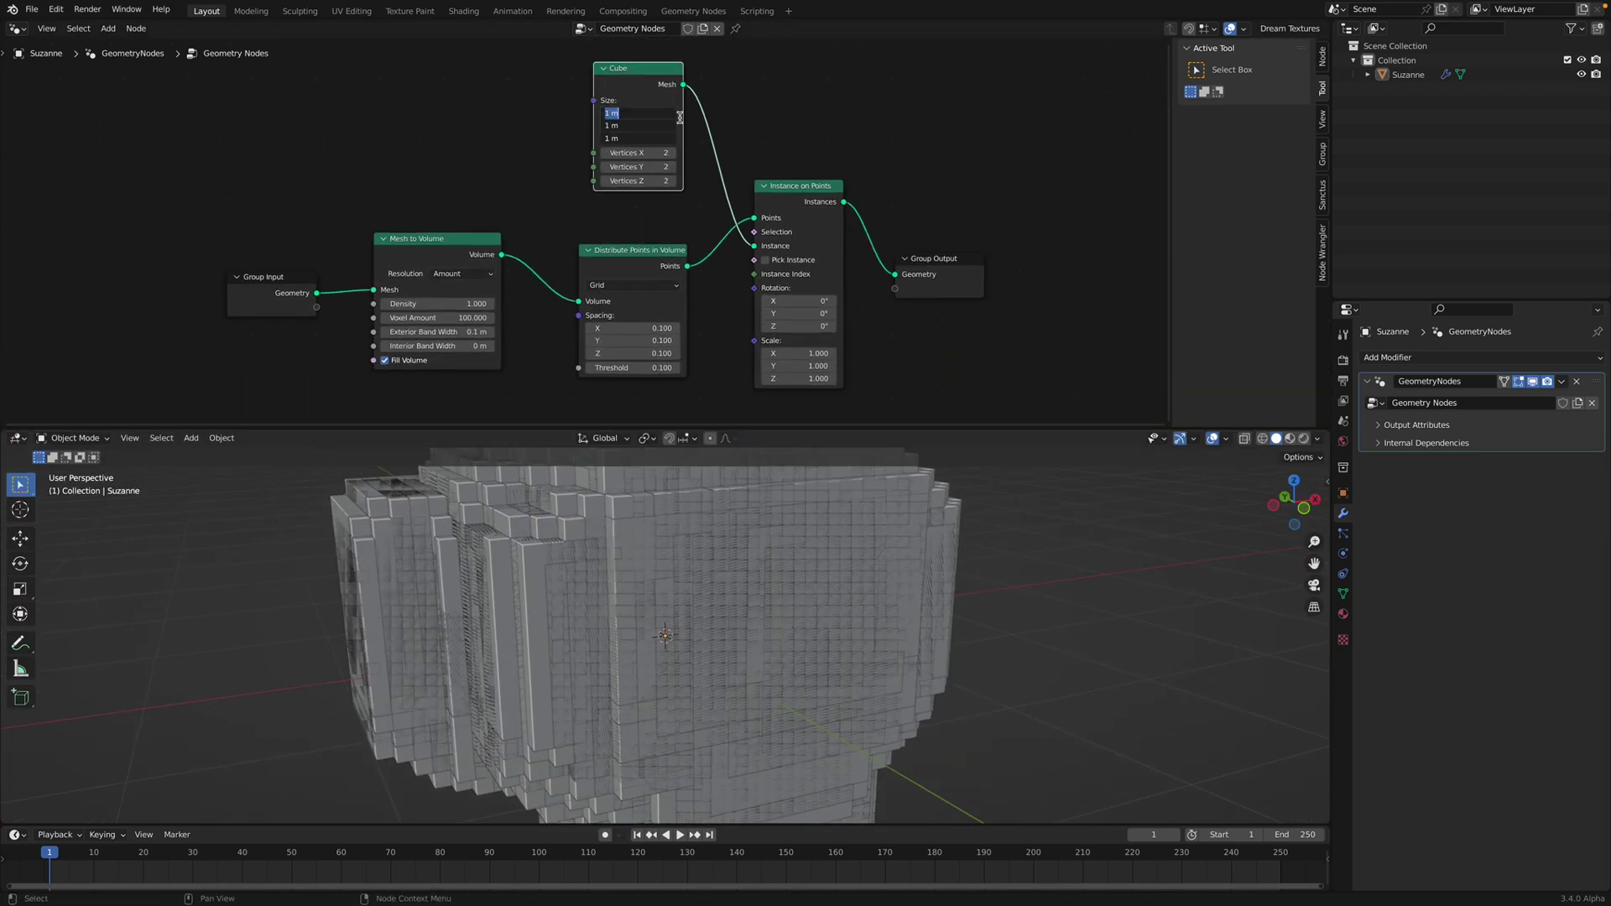
type("0.1")
key("Return")
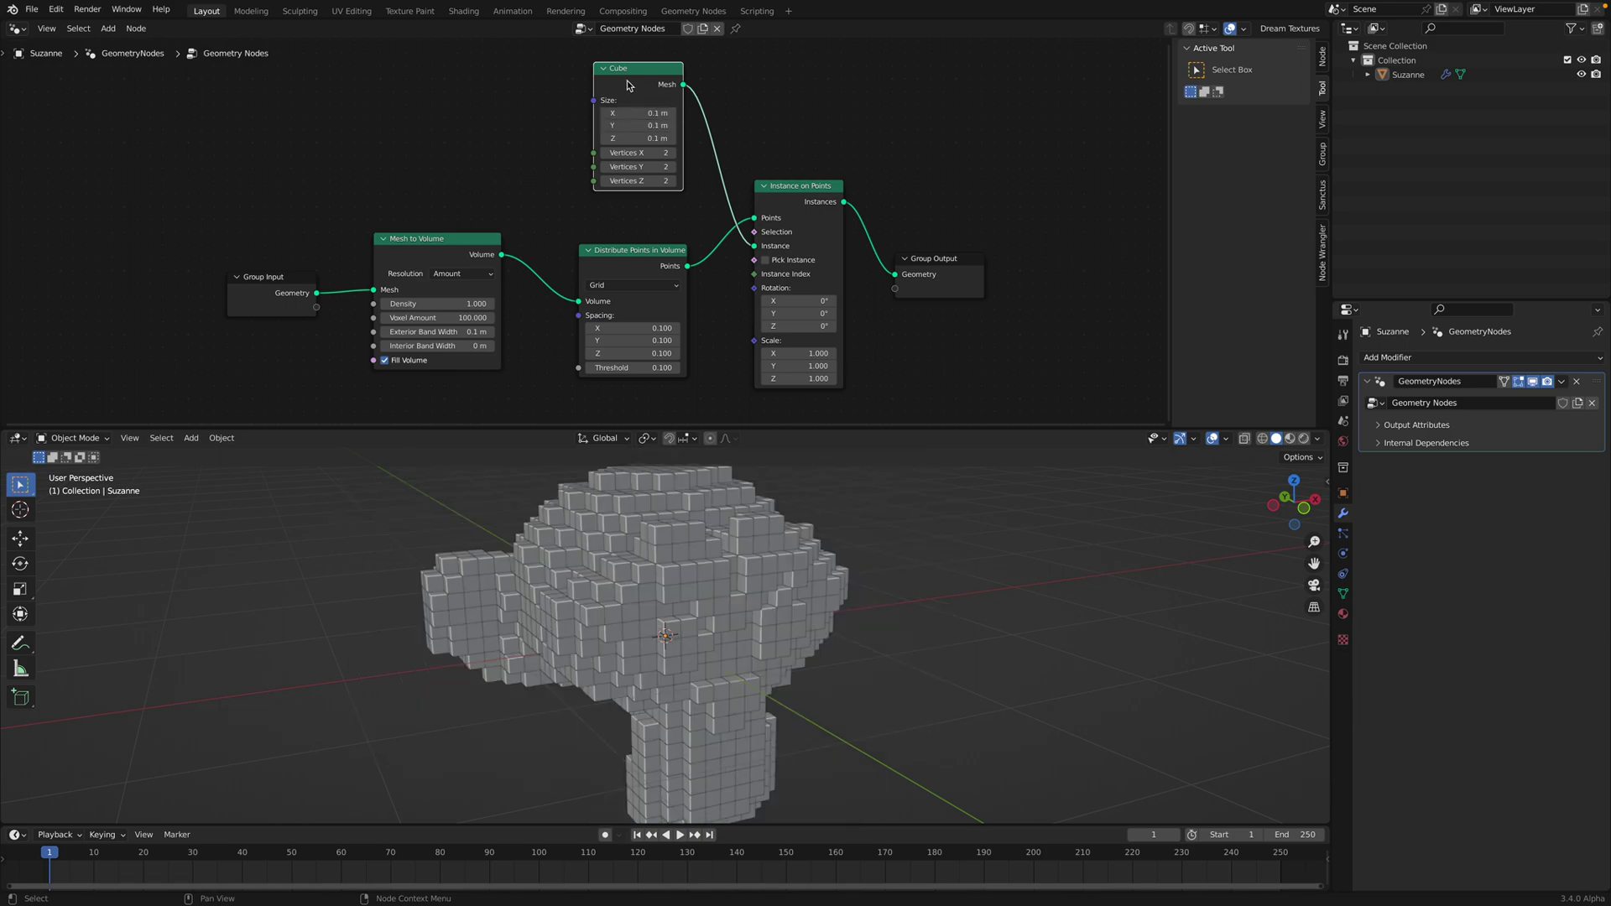
left_click_drag(627, 84, 623, 114)
mouse_move(735, 510)
middle_mouse_down()
mouse_move(777, 501)
mouse_move(760, 500)
middle_mouse_up()
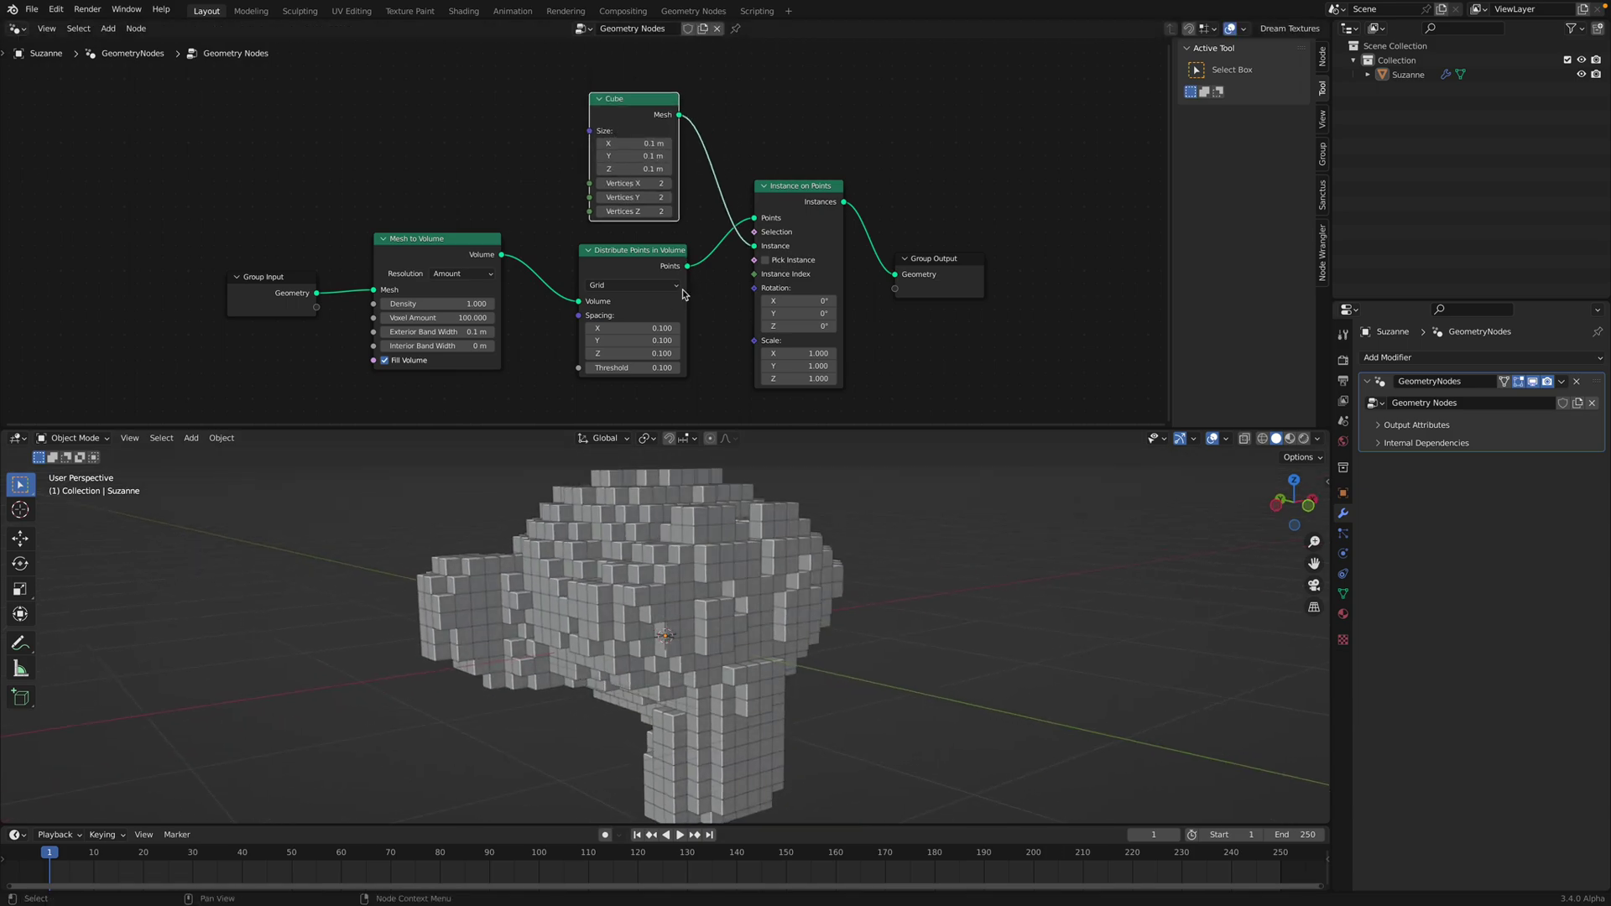
Step: Give the node editor more height so the whole node tree fits, and save the file
scroll(674, 258, "up", 3)
middle_click_drag(674, 258, 669, 213)
left_click_drag(763, 423, 705, 458)
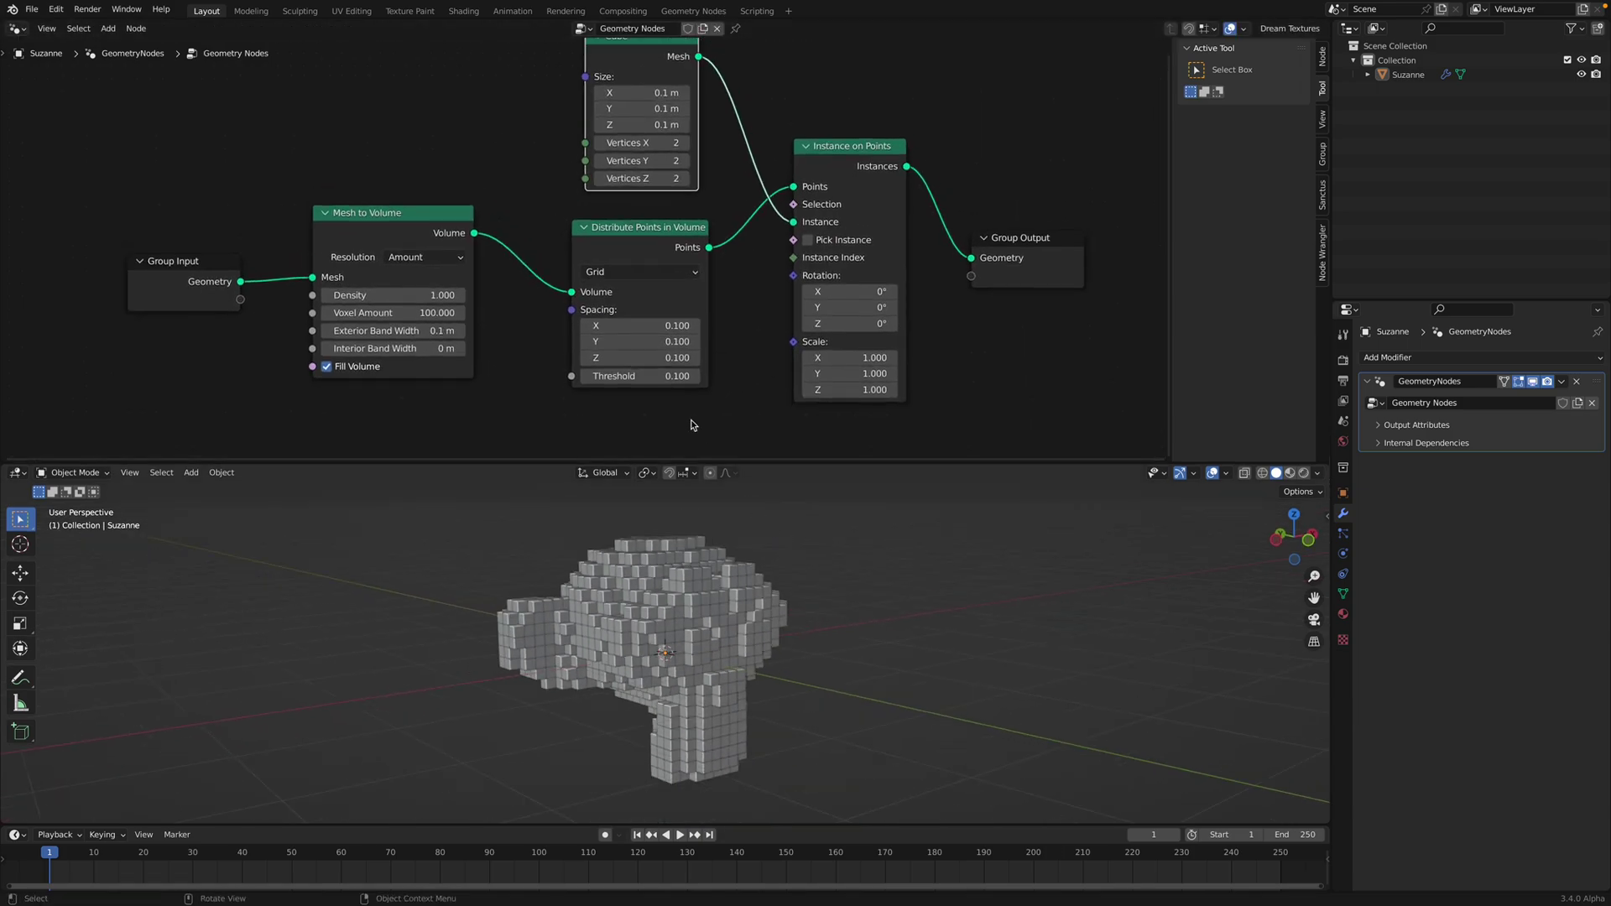
scroll(672, 377, "down", 2)
key("ctrl+s")
Step: Add a Value node set to 0.1 and link it to the Cube's Size and the point distribution's Spacing
key("shift+a")
type("sva")
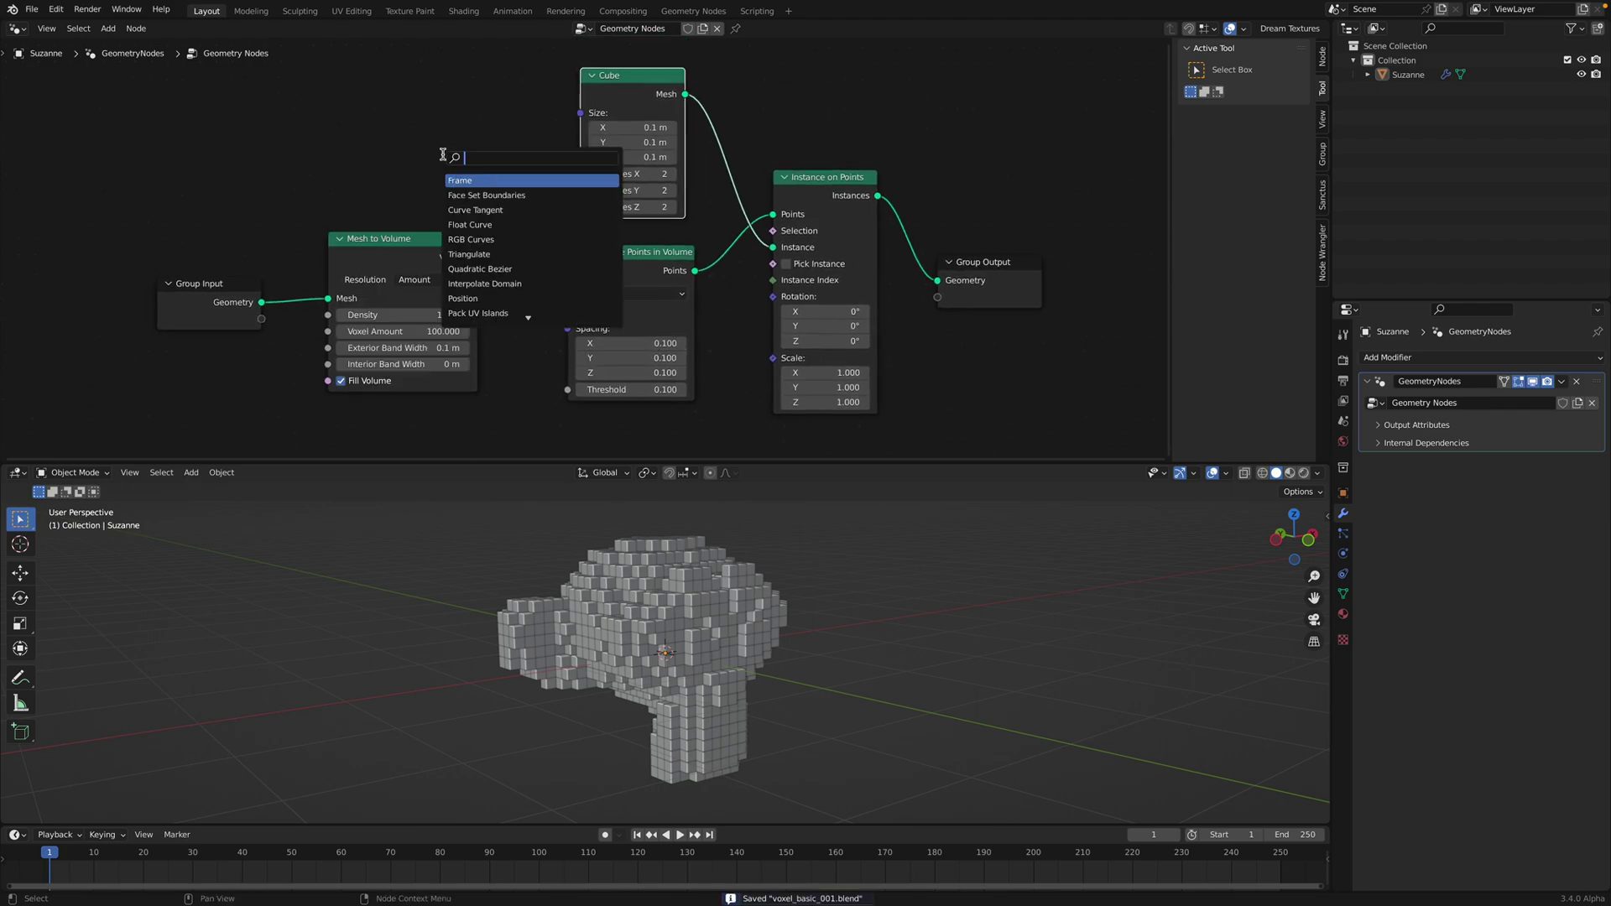
left_click(450, 176)
left_click(378, 143)
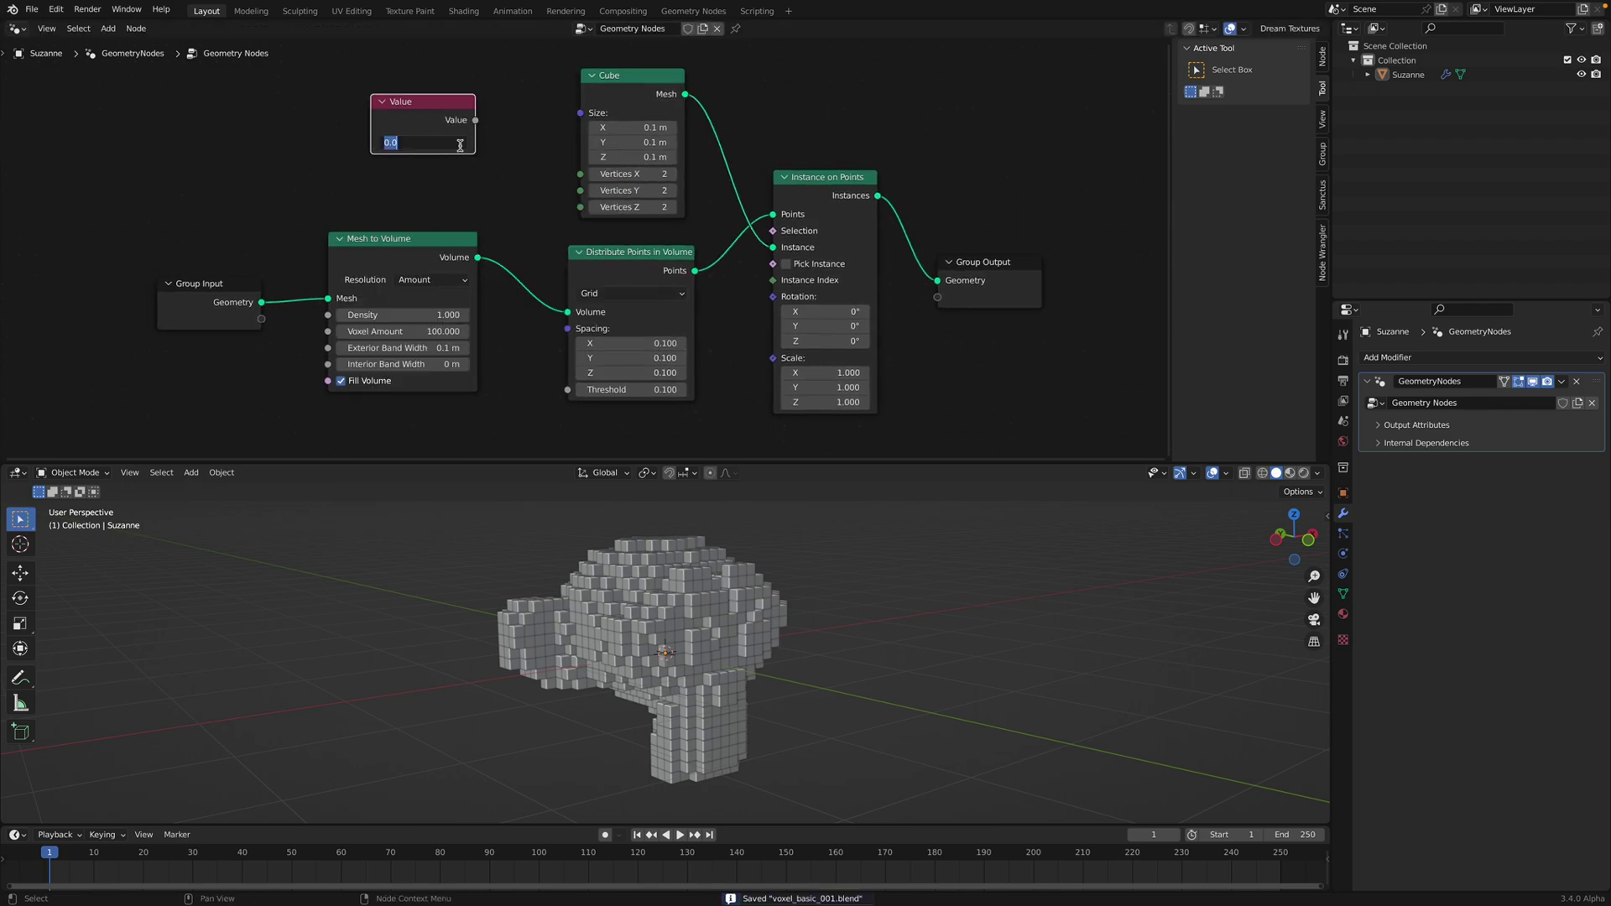
left_click_drag(476, 120, 569, 329)
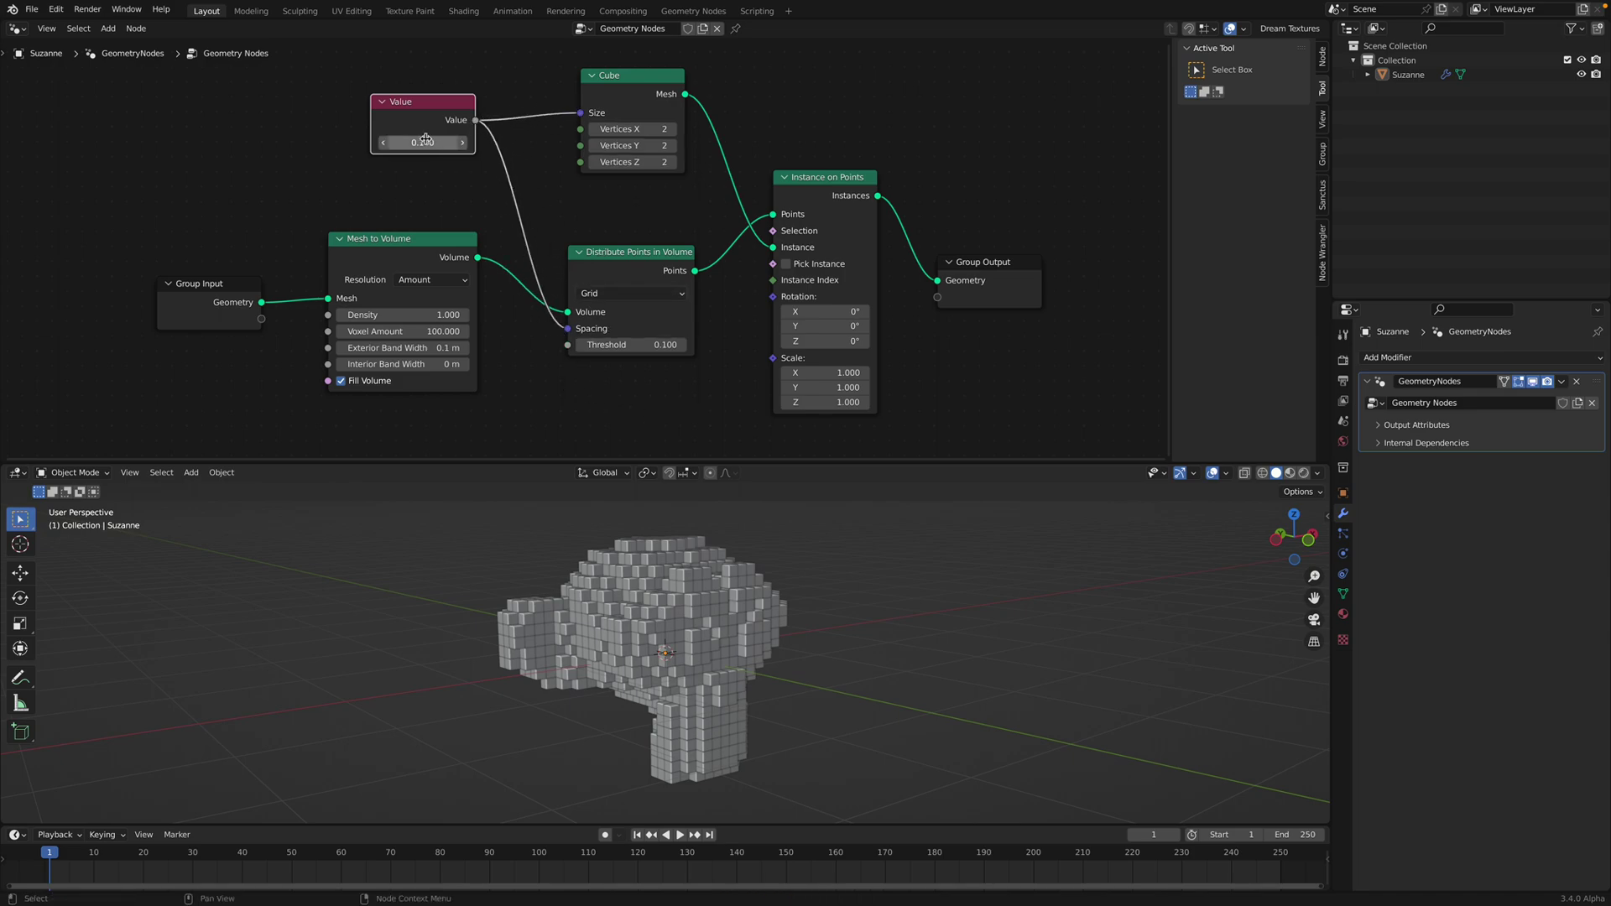
Step: Try 0.05 in the Value node for finer voxels and inspect the monkey up close
key("Return")
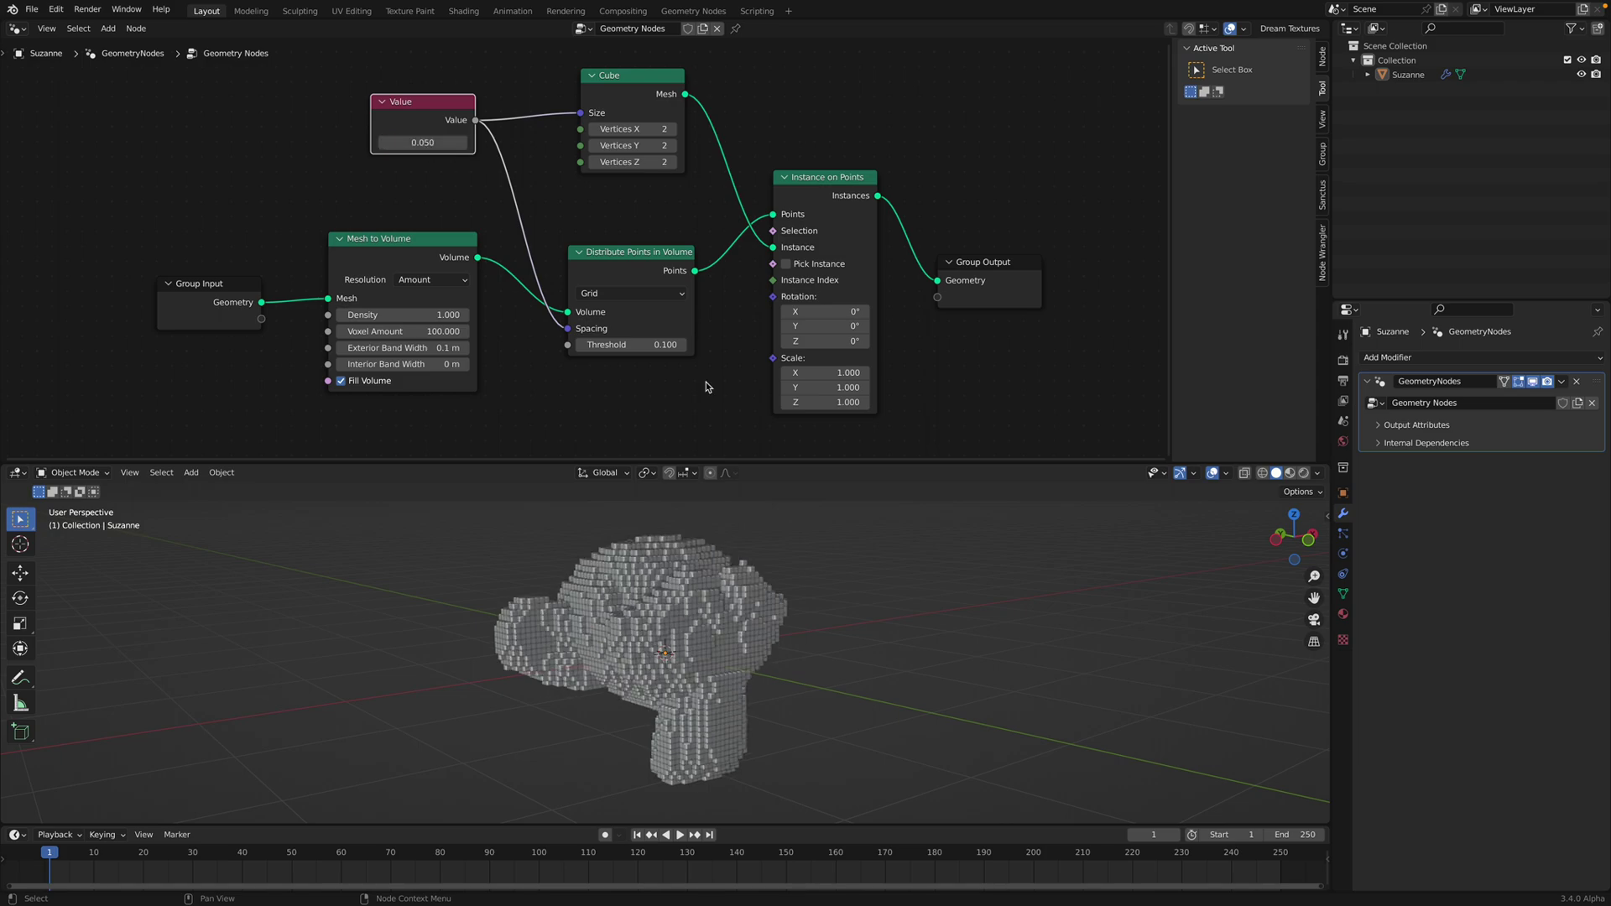
middle_click_drag(753, 627, 698, 645)
scroll(709, 655, "up", 4)
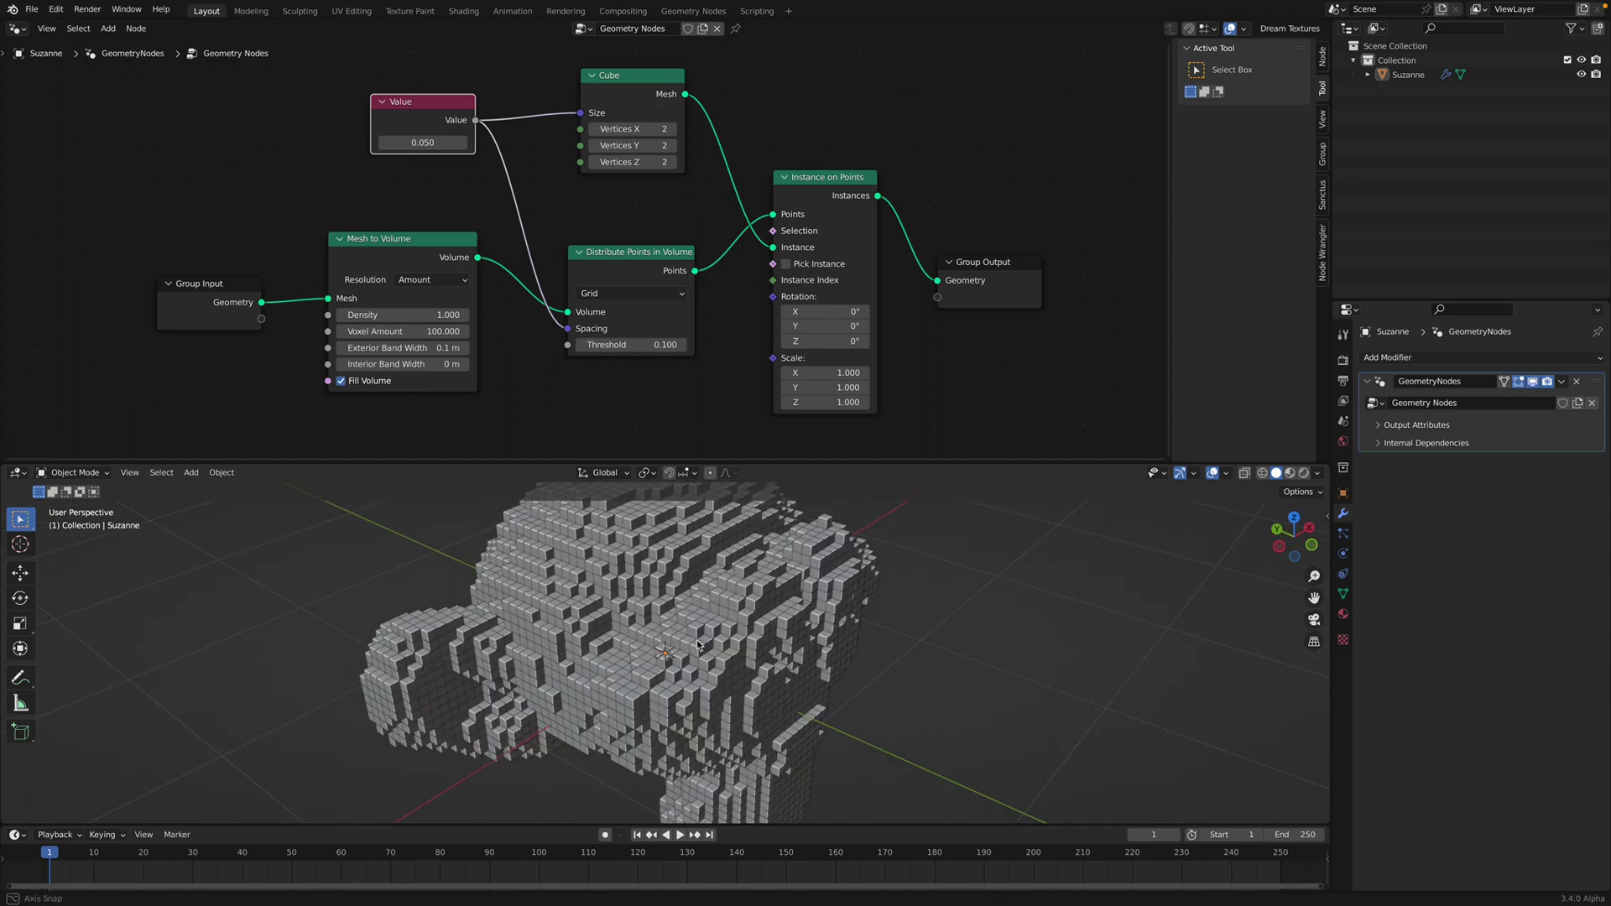
scroll(688, 640, "up", 4)
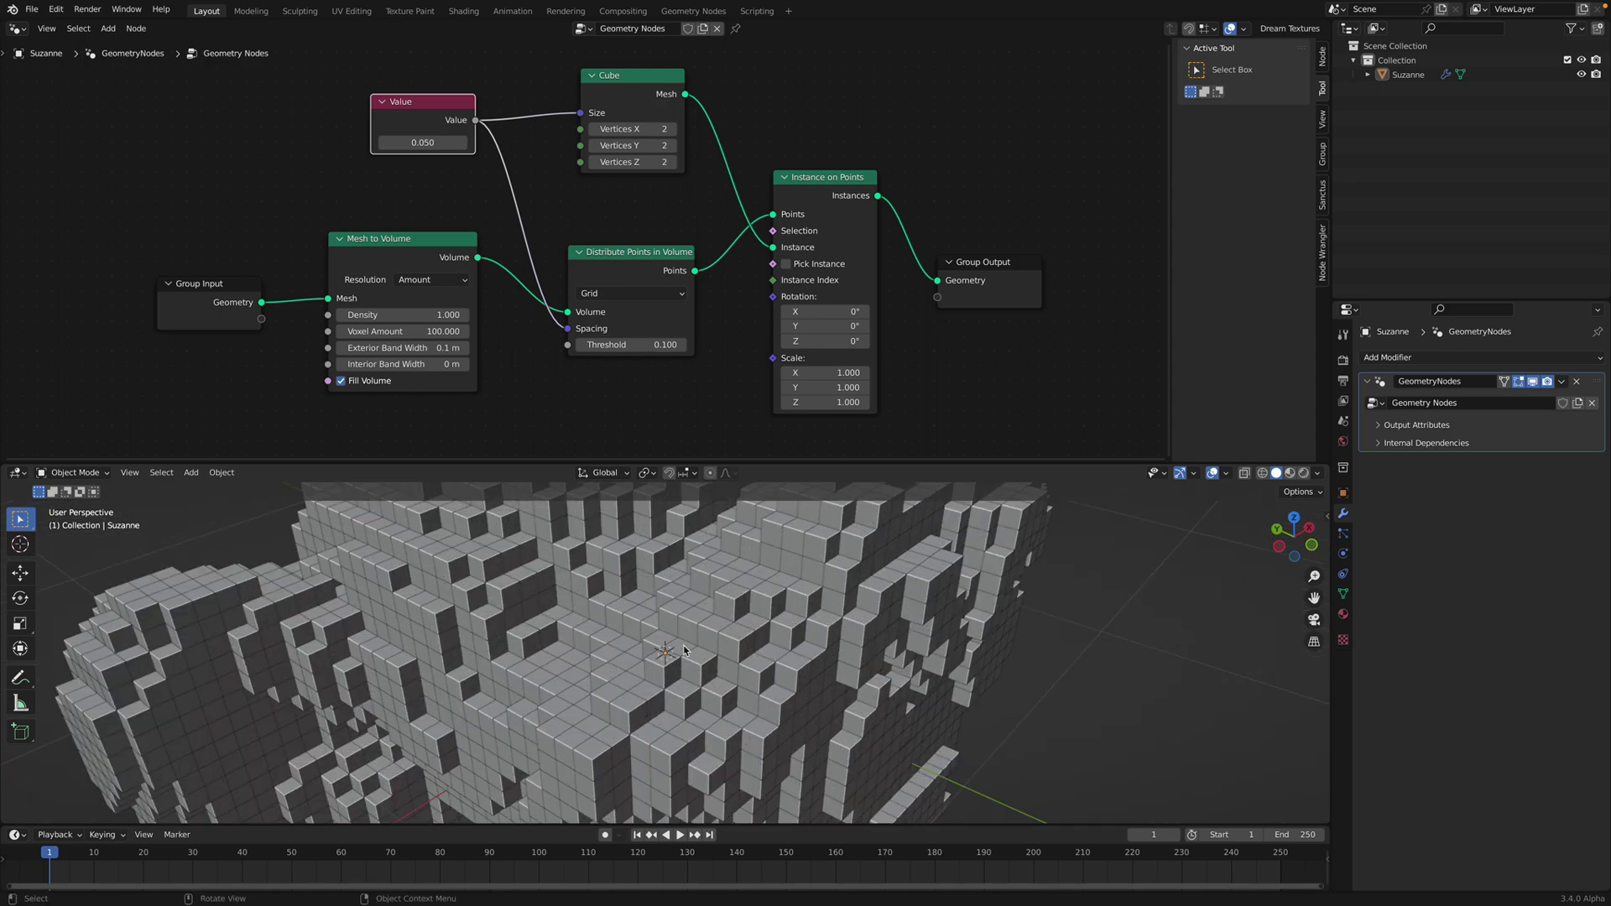
scroll(681, 676, "down", 5)
middle_click_drag(681, 676, 676, 637)
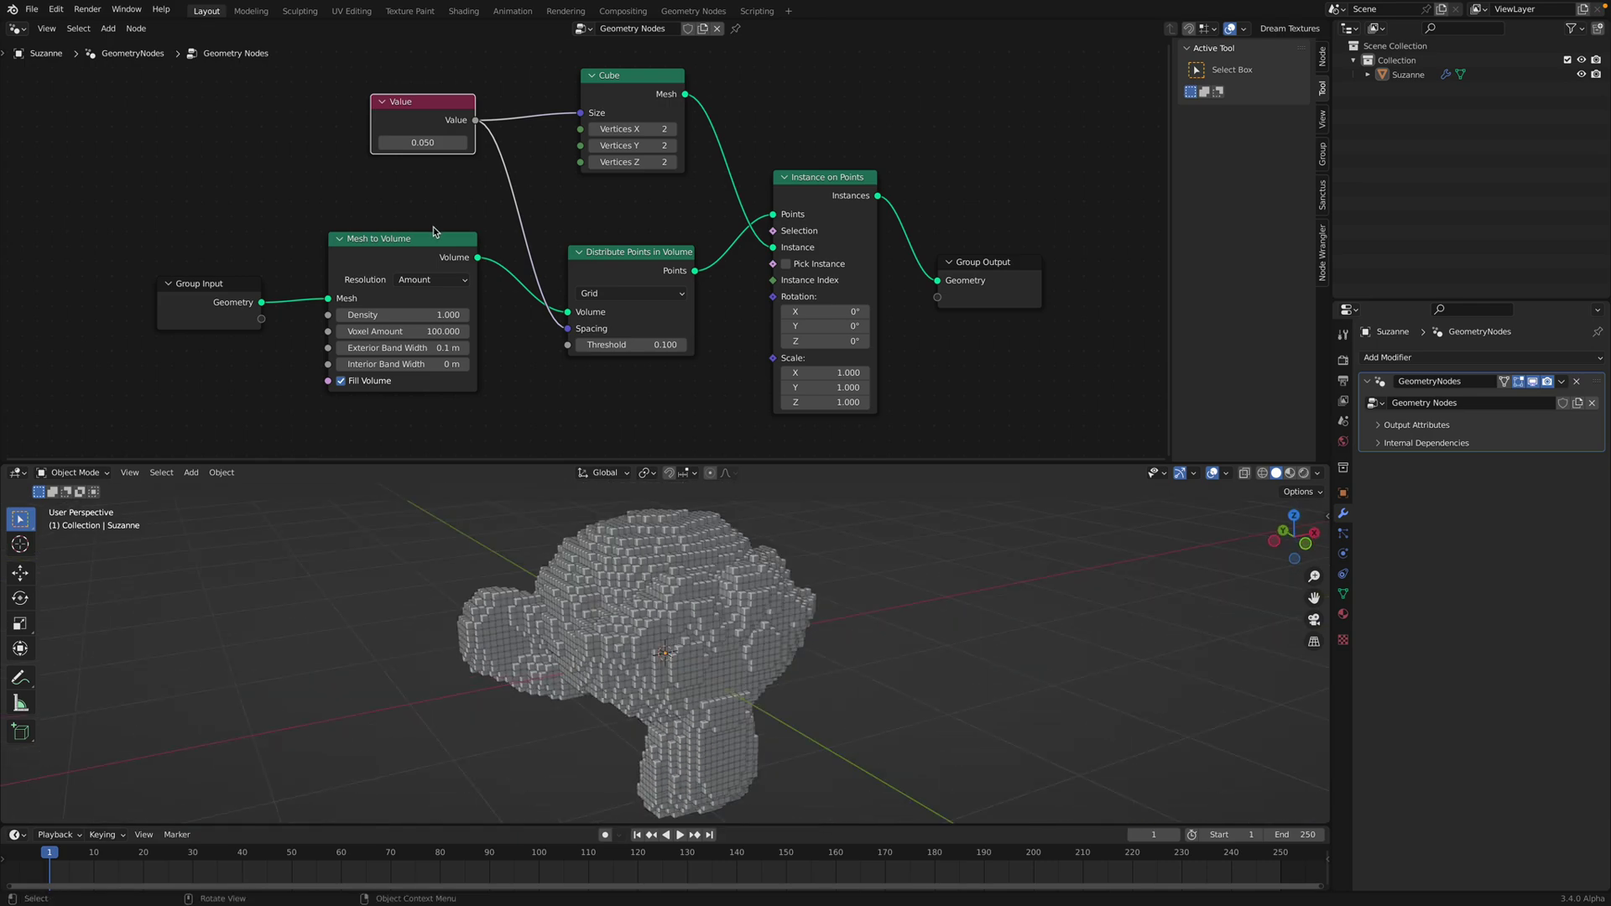
Step: Try voxel sizes of 0.2 and 0.02 in the Value node
key("Return")
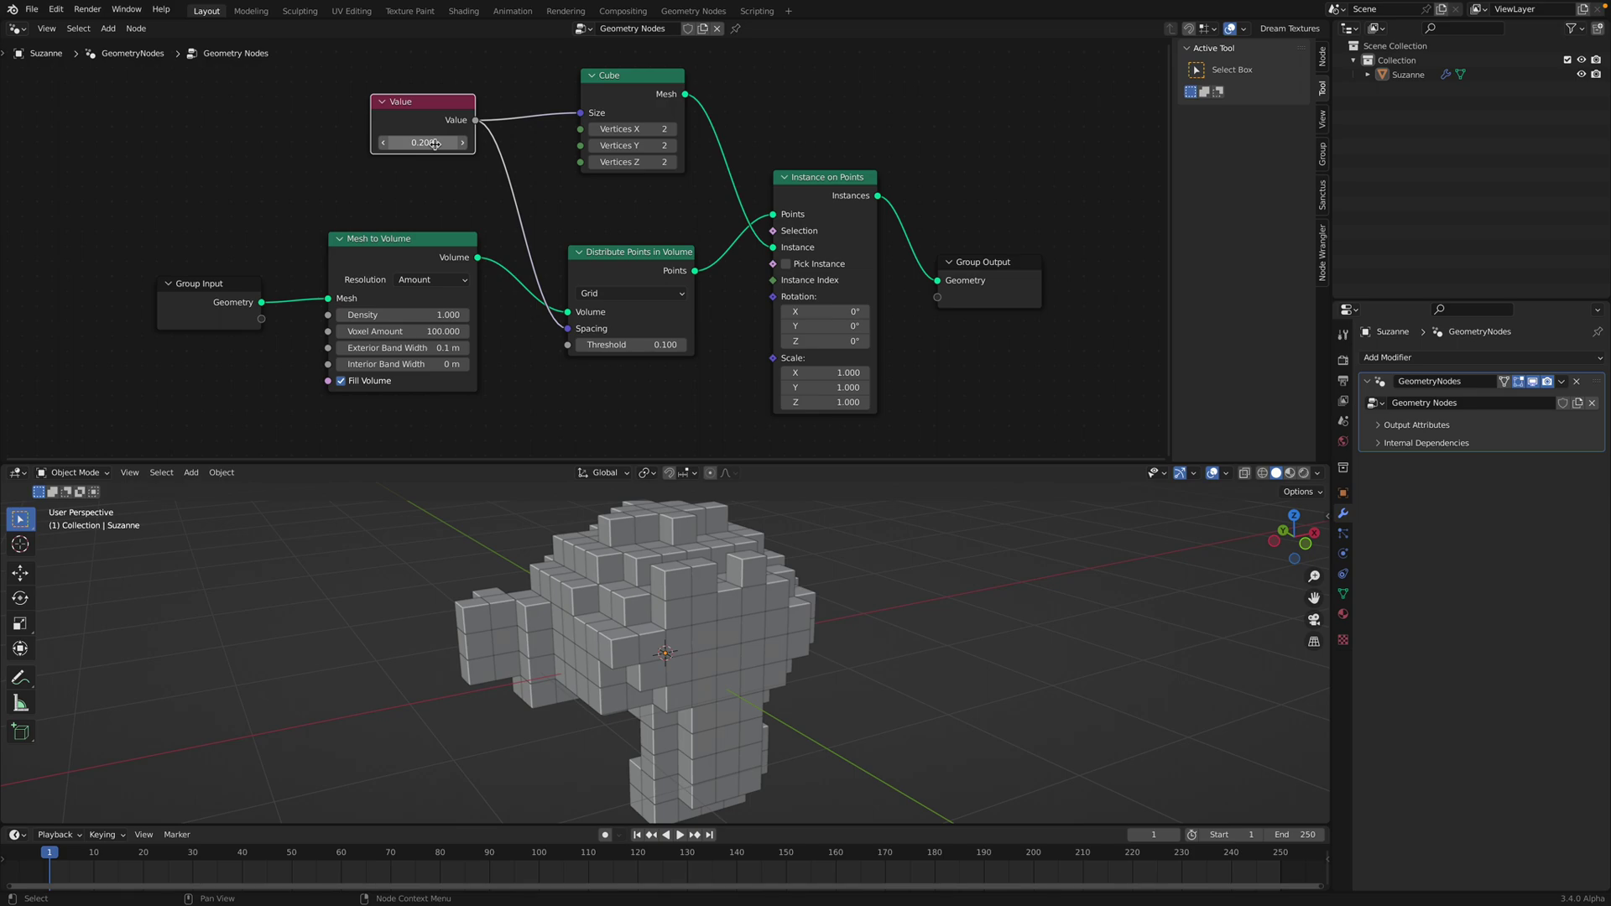
left_click(383, 142)
left_click(383, 142)
left_click(384, 143)
left_click(384, 143)
left_click(462, 142)
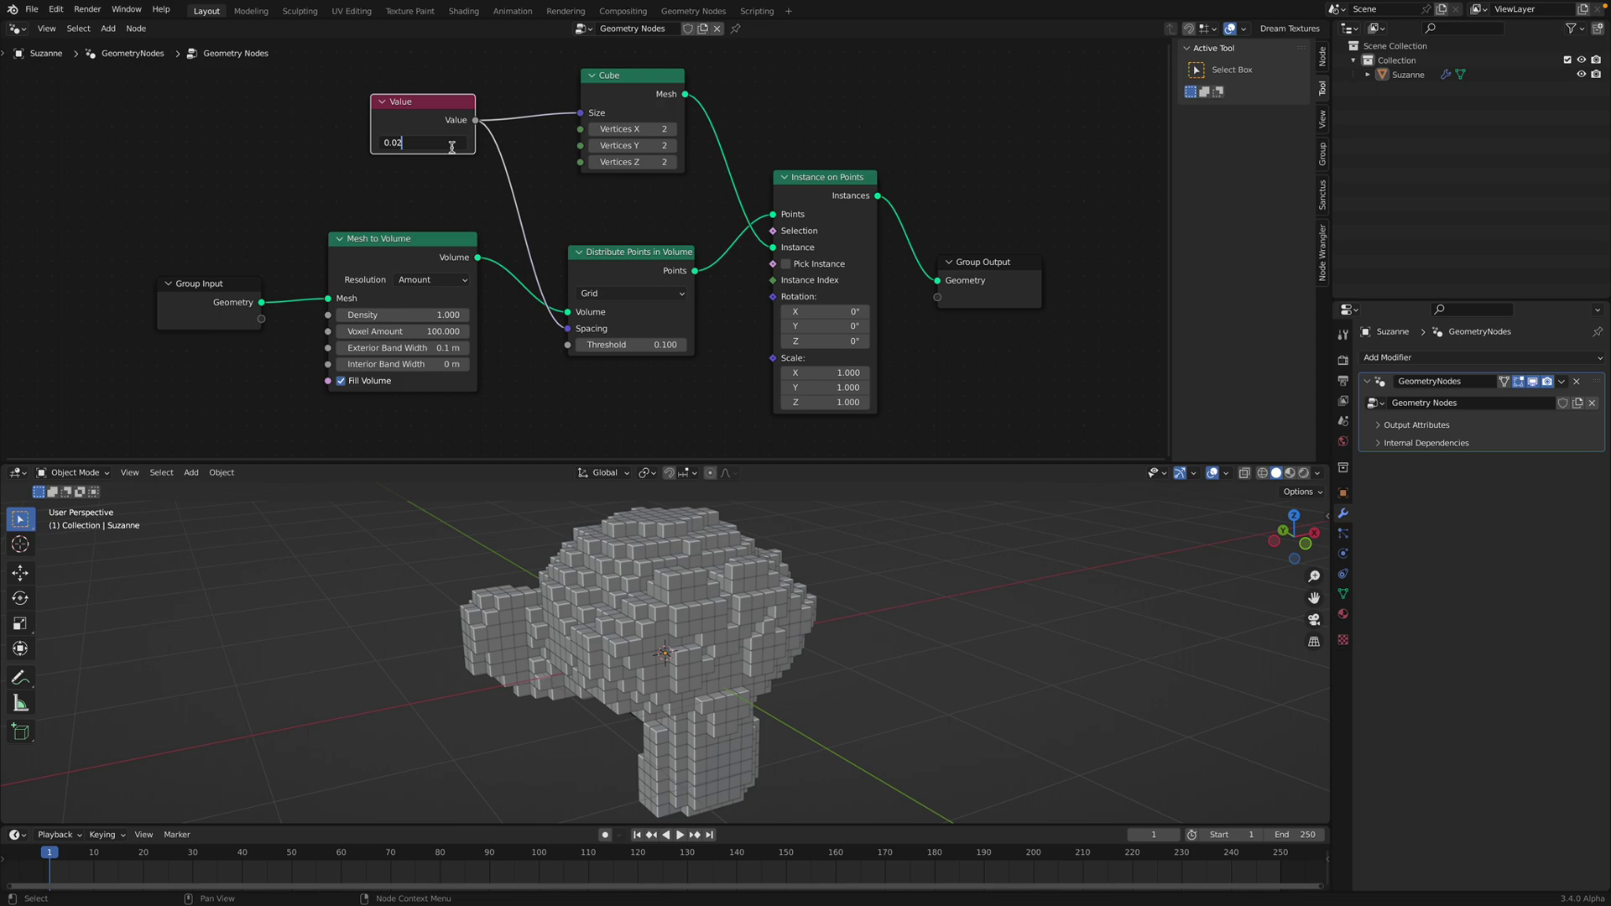
key("Return")
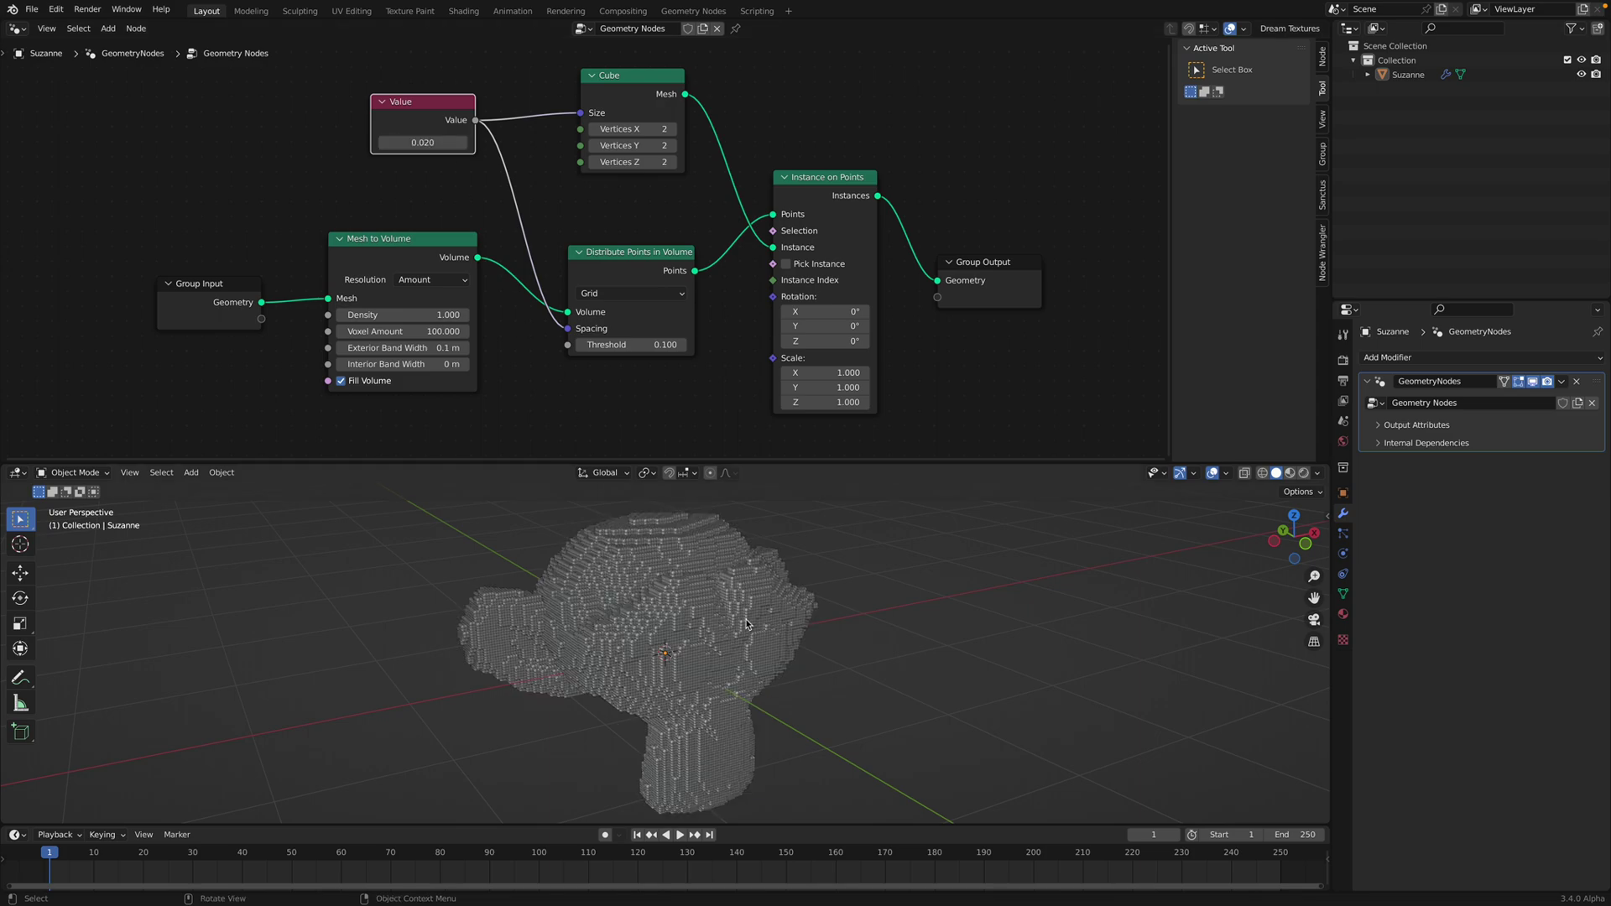
scroll(746, 624, "down", 2)
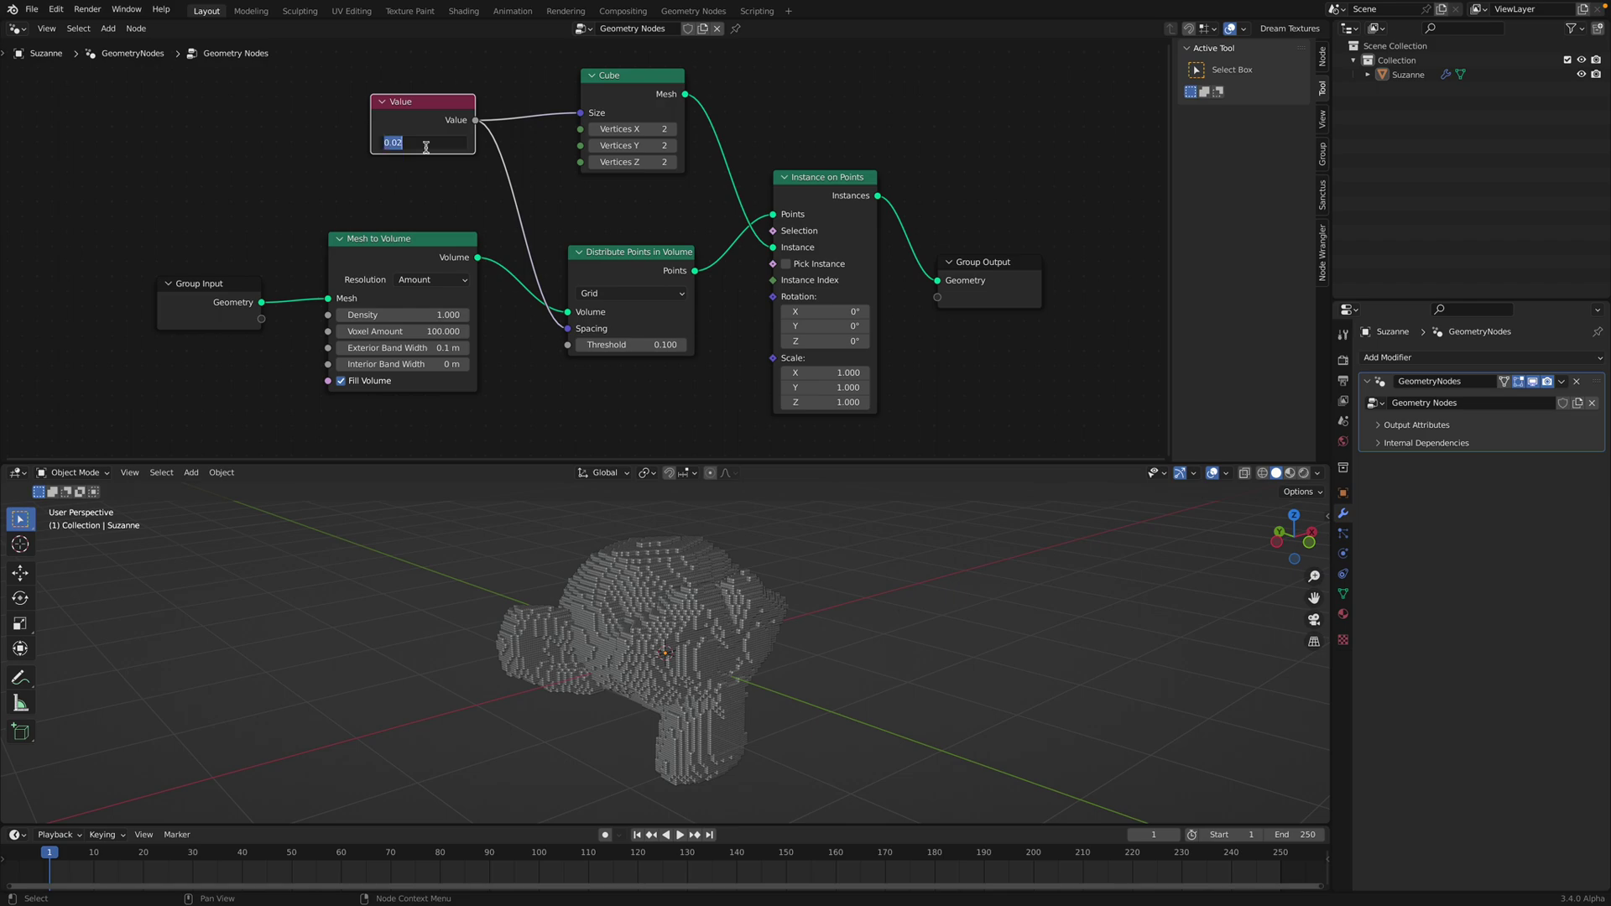
Step: Set the Value node to 0.1 and save the file
type("0.1")
key("Return")
key("ctrl+s")
middle_click_drag(685, 554, 636, 600)
middle_click_drag(596, 386, 595, 387)
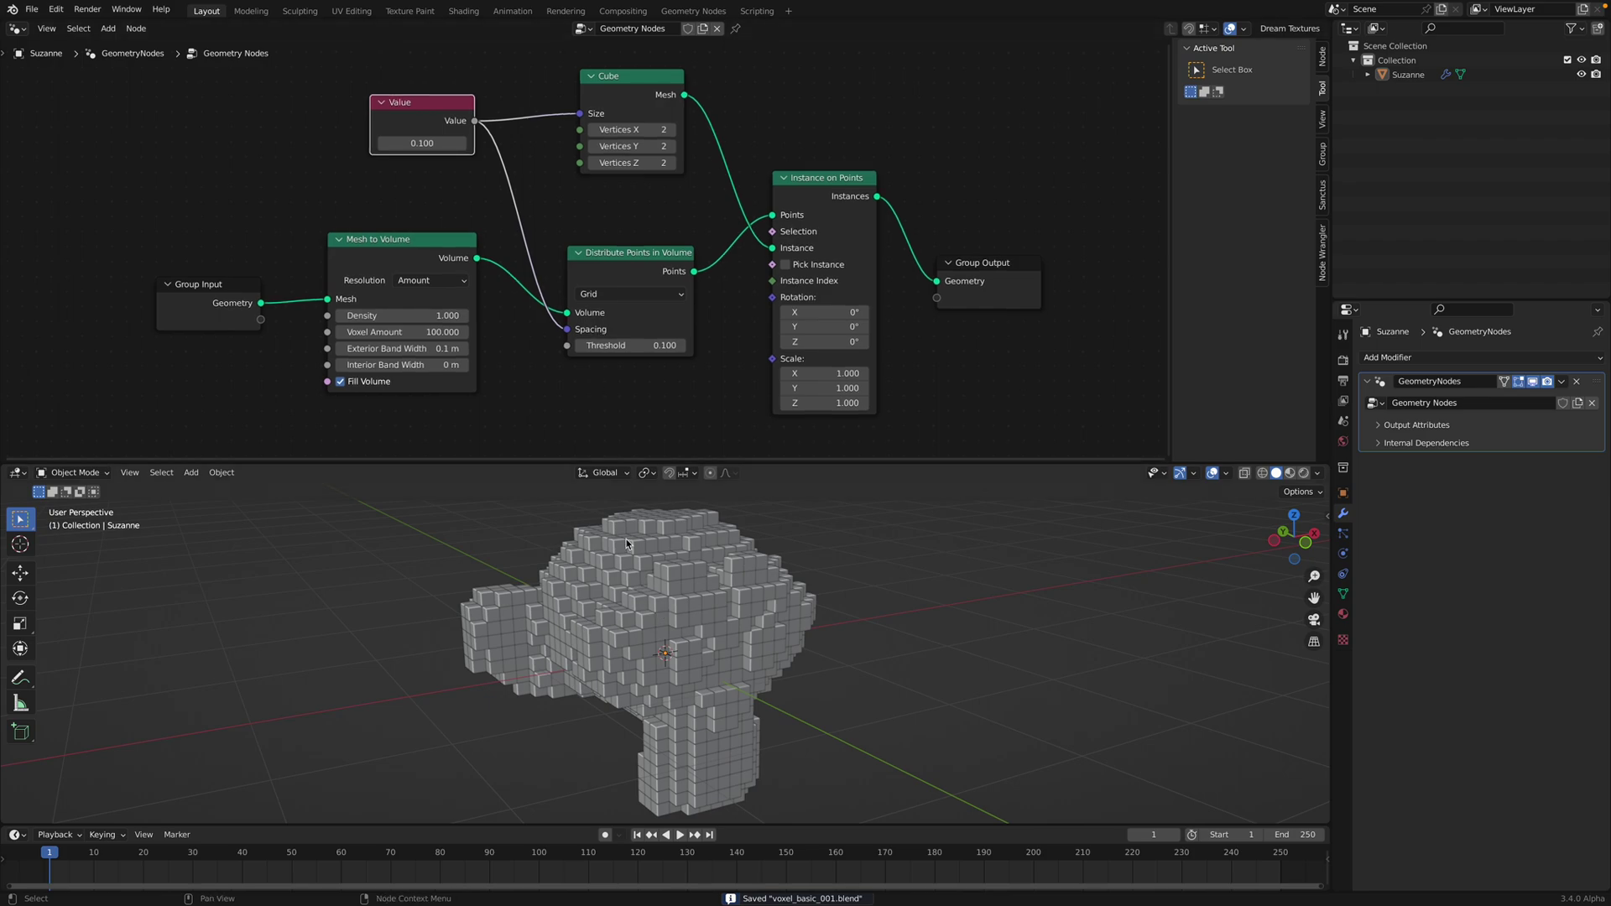
Step: Switch the viewport to Wireframe shading, comparing it with Solid
mouse_move(644, 537)
middle_mouse_down()
mouse_move(680, 612)
mouse_move(608, 557)
mouse_move(692, 620)
middle_mouse_up()
key("z")
left_click(561, 557)
key("z")
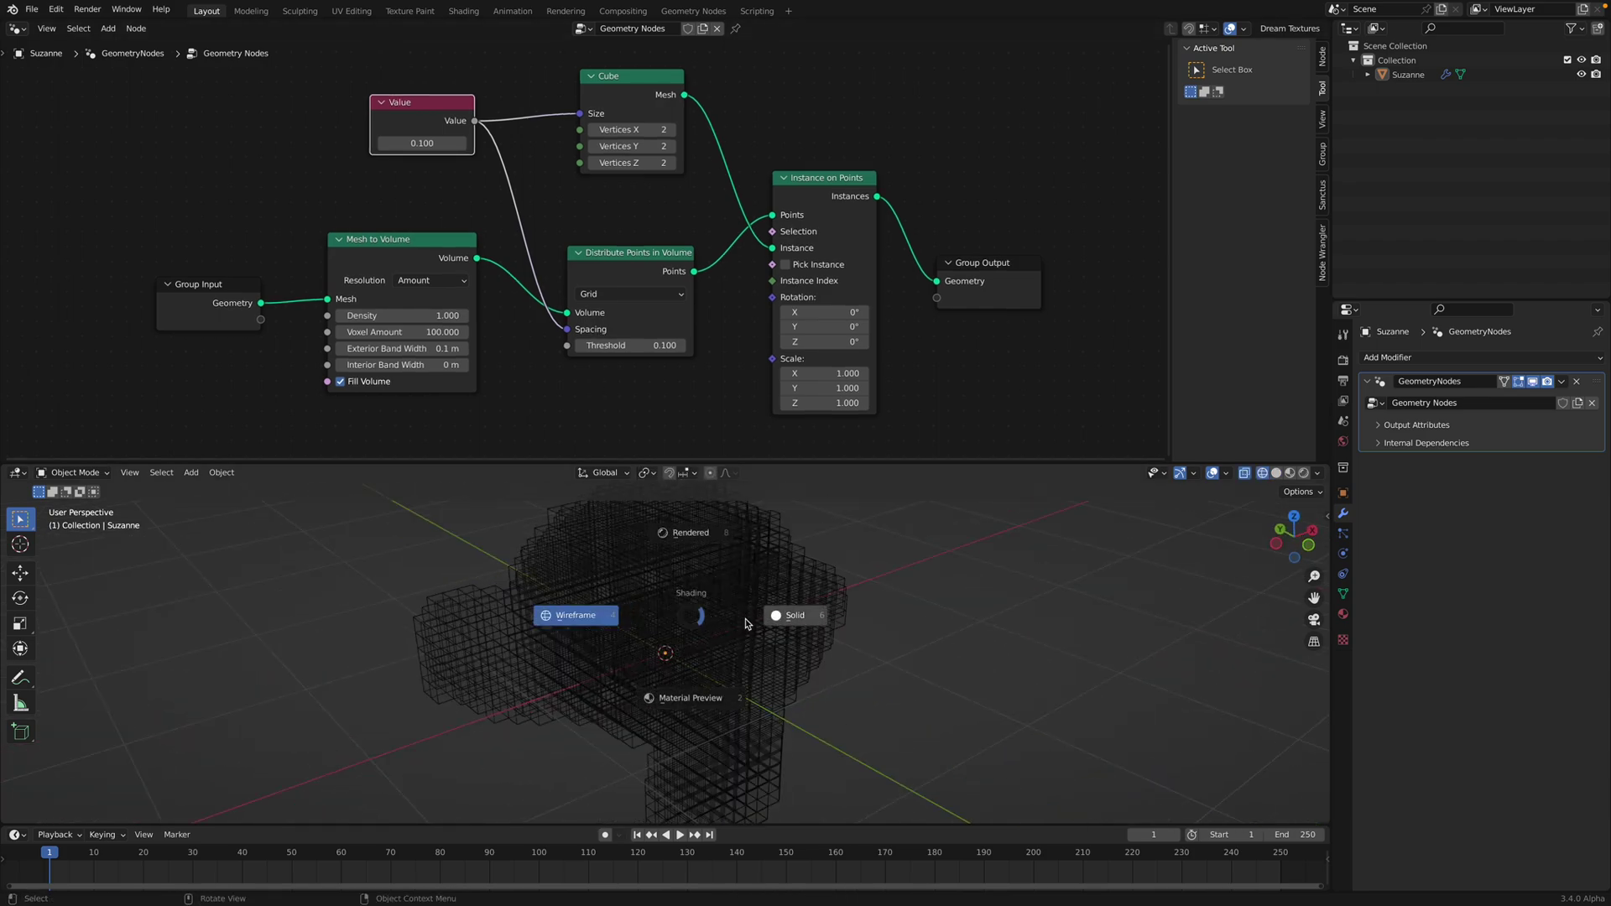
left_click(747, 624)
key("z")
left_click(672, 616)
Step: Select the monkey to check its cubes in Wireframe, deselect it, and save the file
left_click(702, 618)
key("z")
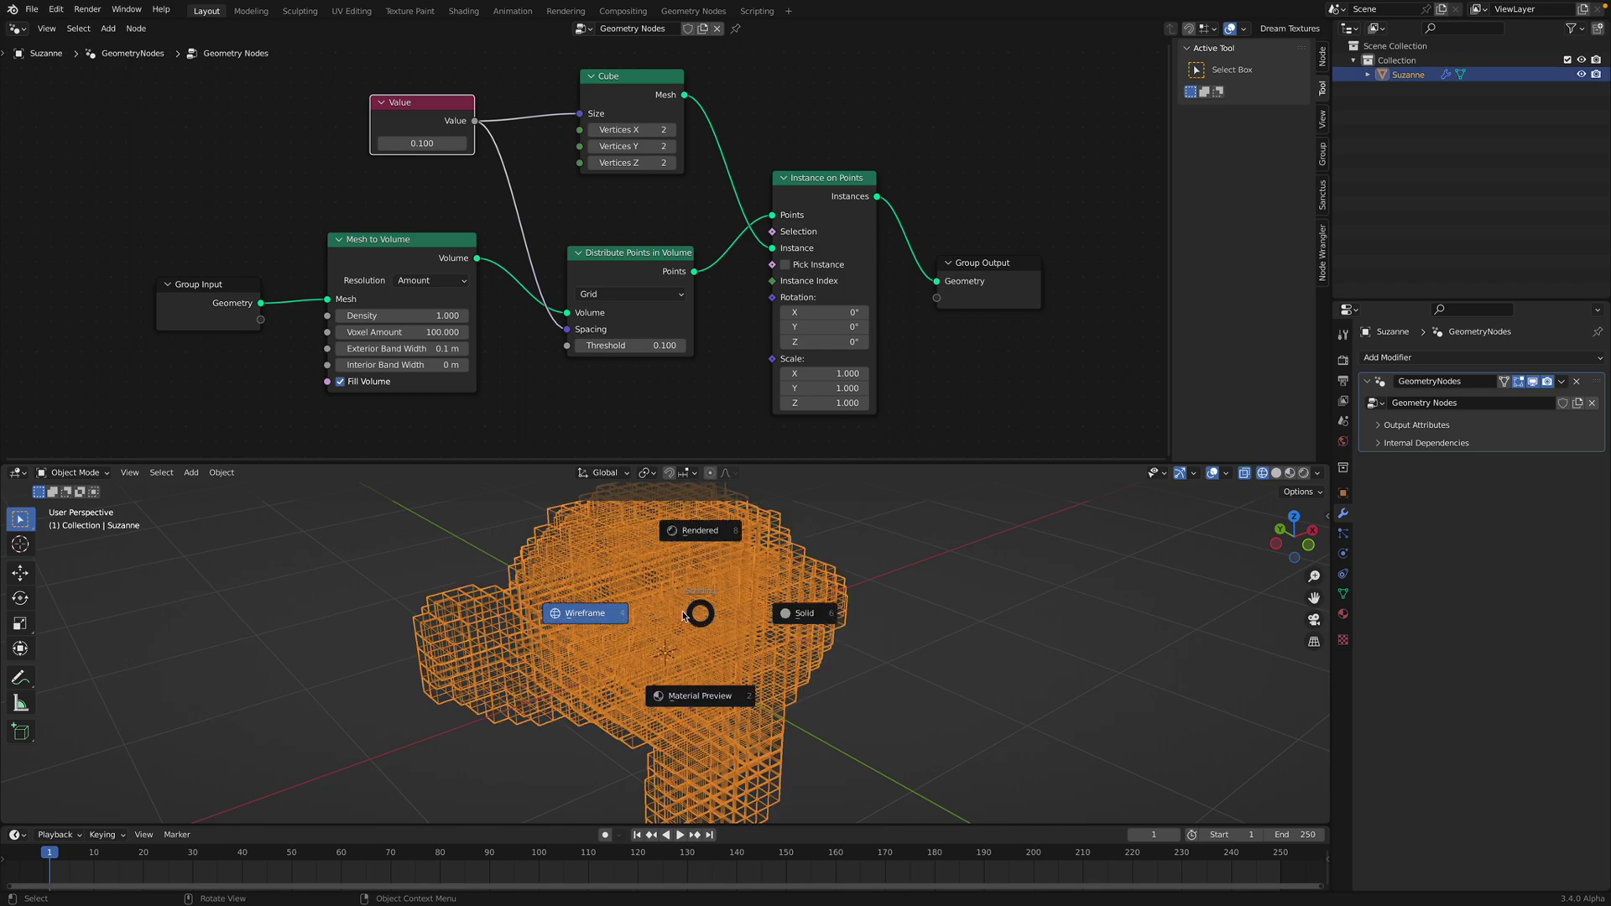
left_click(635, 597)
middle_click_drag(675, 564, 701, 570)
left_click(867, 571)
key("ctrl+s")
mouse_move(797, 620)
middle_mouse_down()
mouse_move(780, 584)
mouse_move(747, 575)
middle_mouse_up()
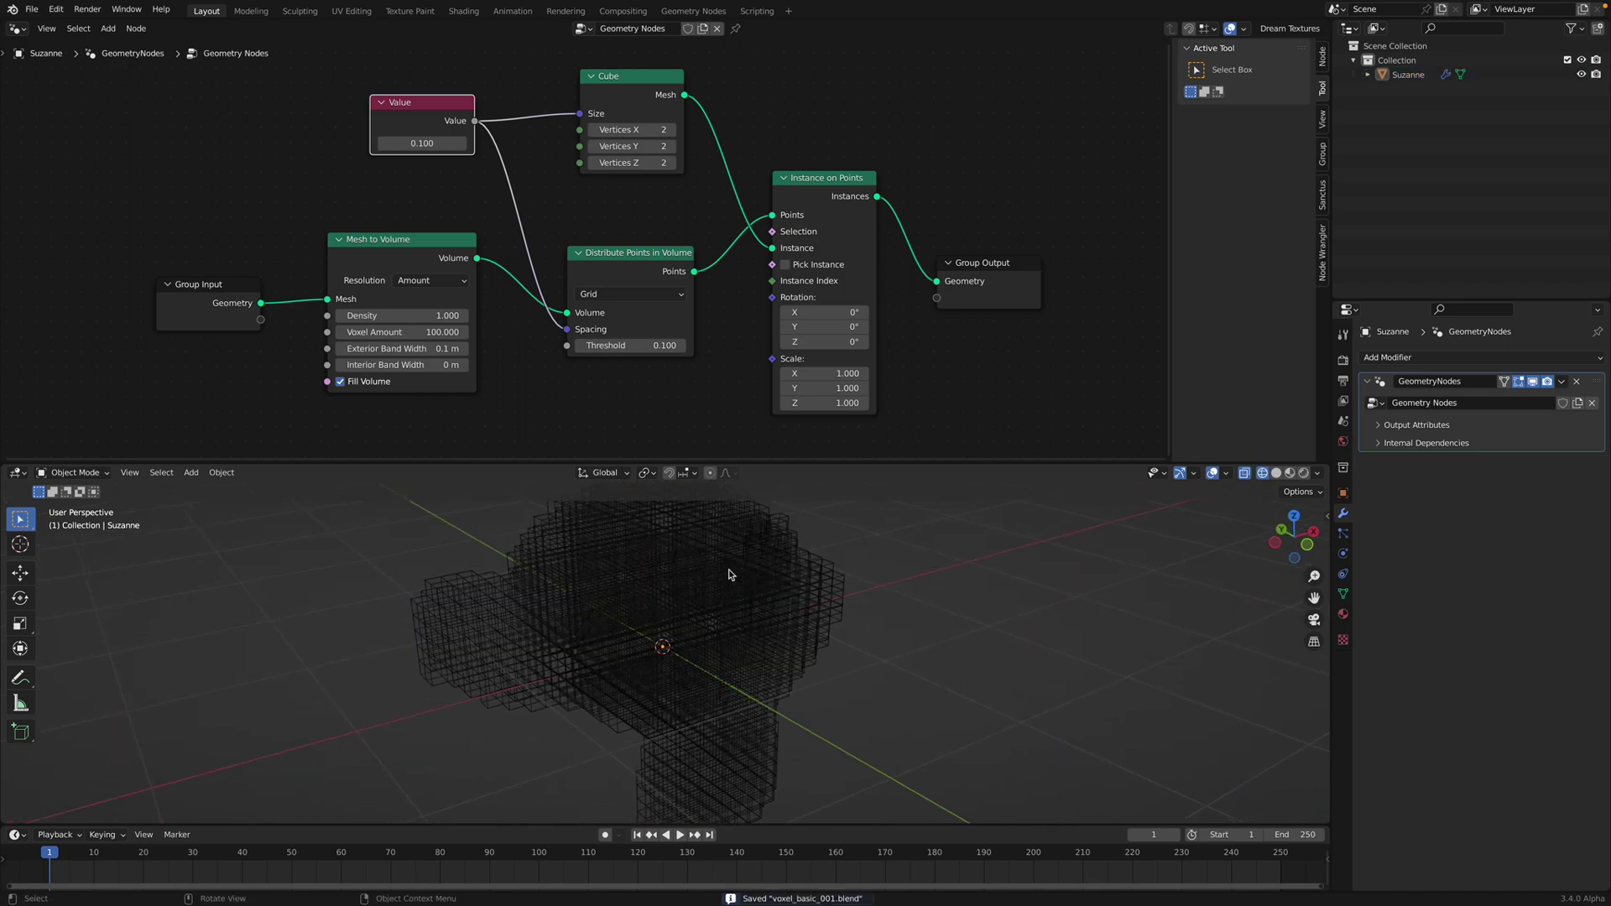
Step: Try the Mesh to Volume node with Fill Volume off, Interior Band Width at 0.04 m and Exterior Band Width at 0 m
scroll(413, 391, "up", 2)
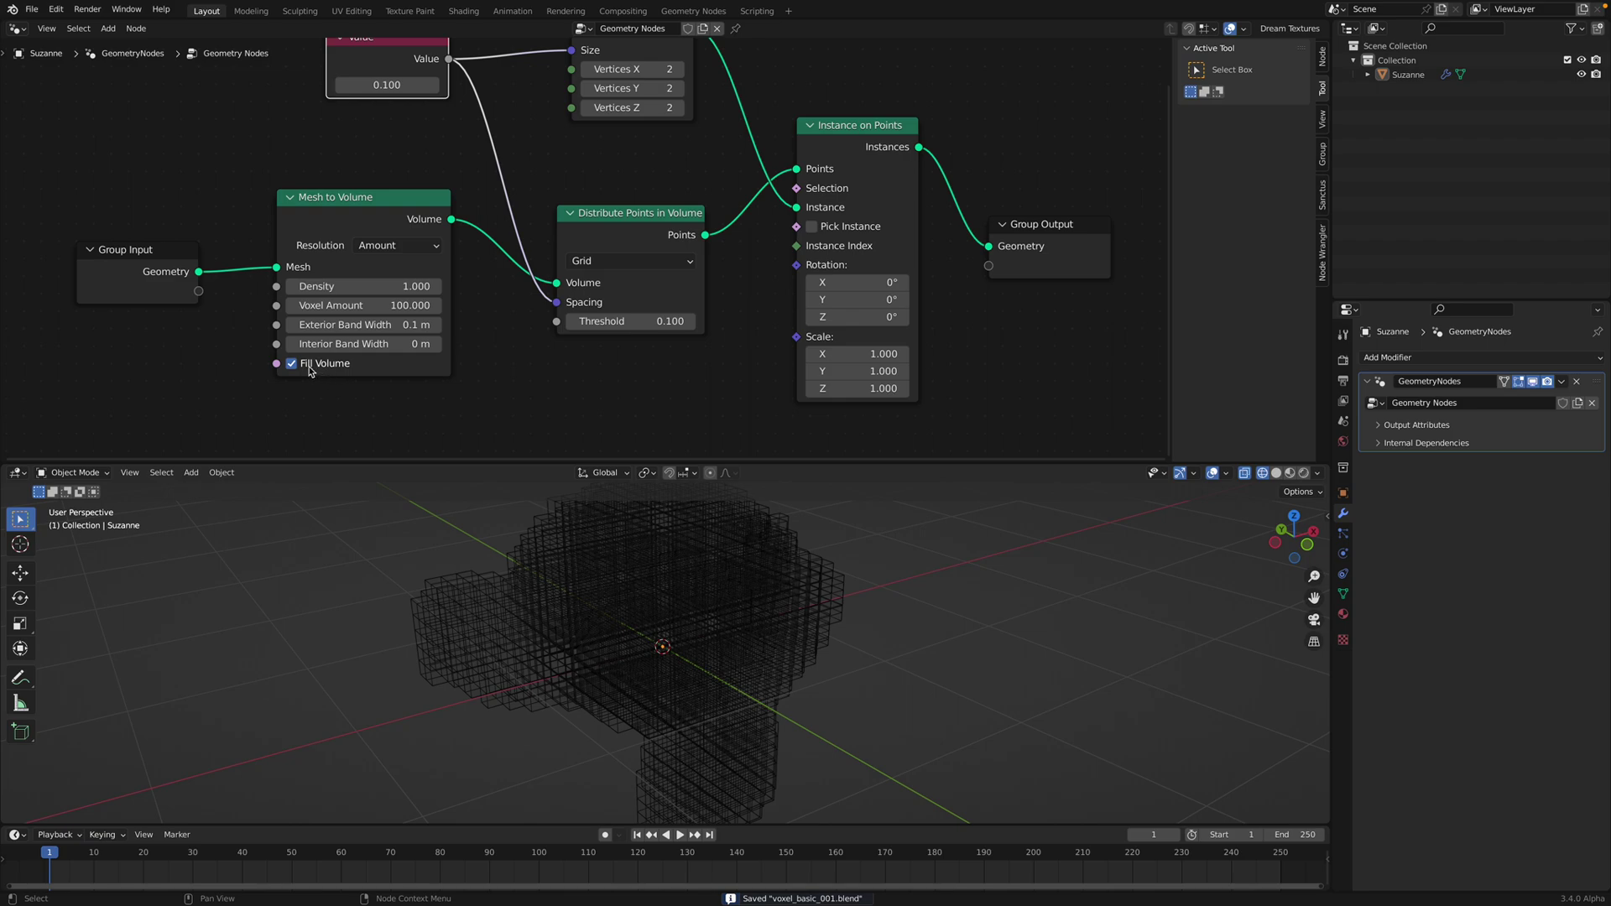
left_click(309, 370)
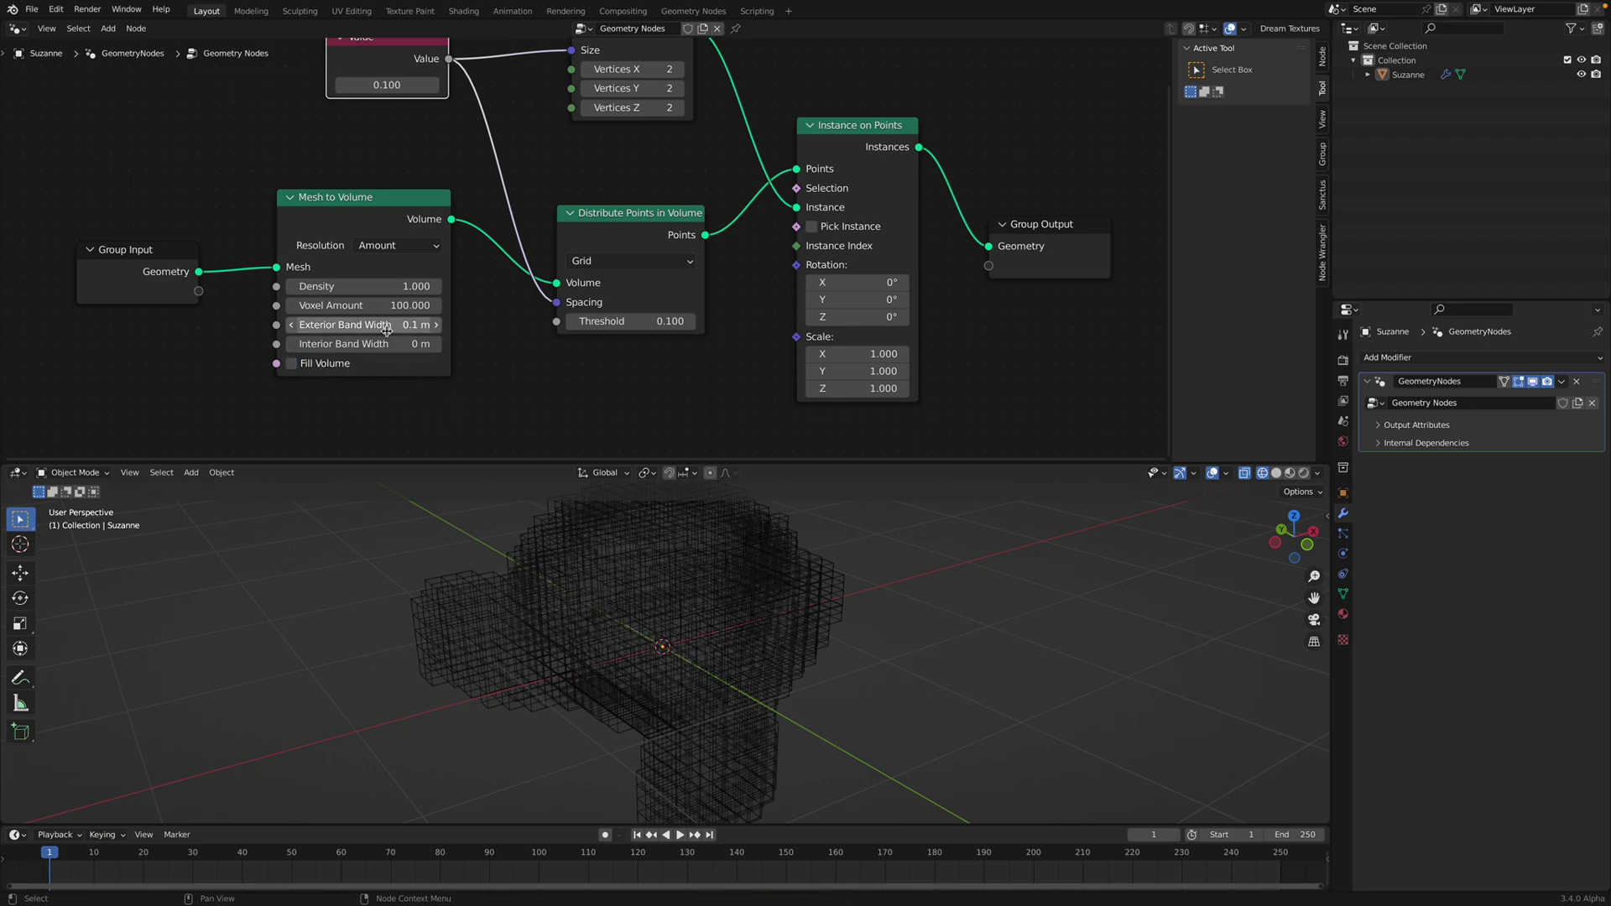
mouse_move(384, 324)
left_mouse_down("shift")
mouse_move(344, 324)
mouse_move(432, 325)
mouse_move(364, 344)
left_mouse_up("shift")
left_click_drag(563, 464, 563, 389)
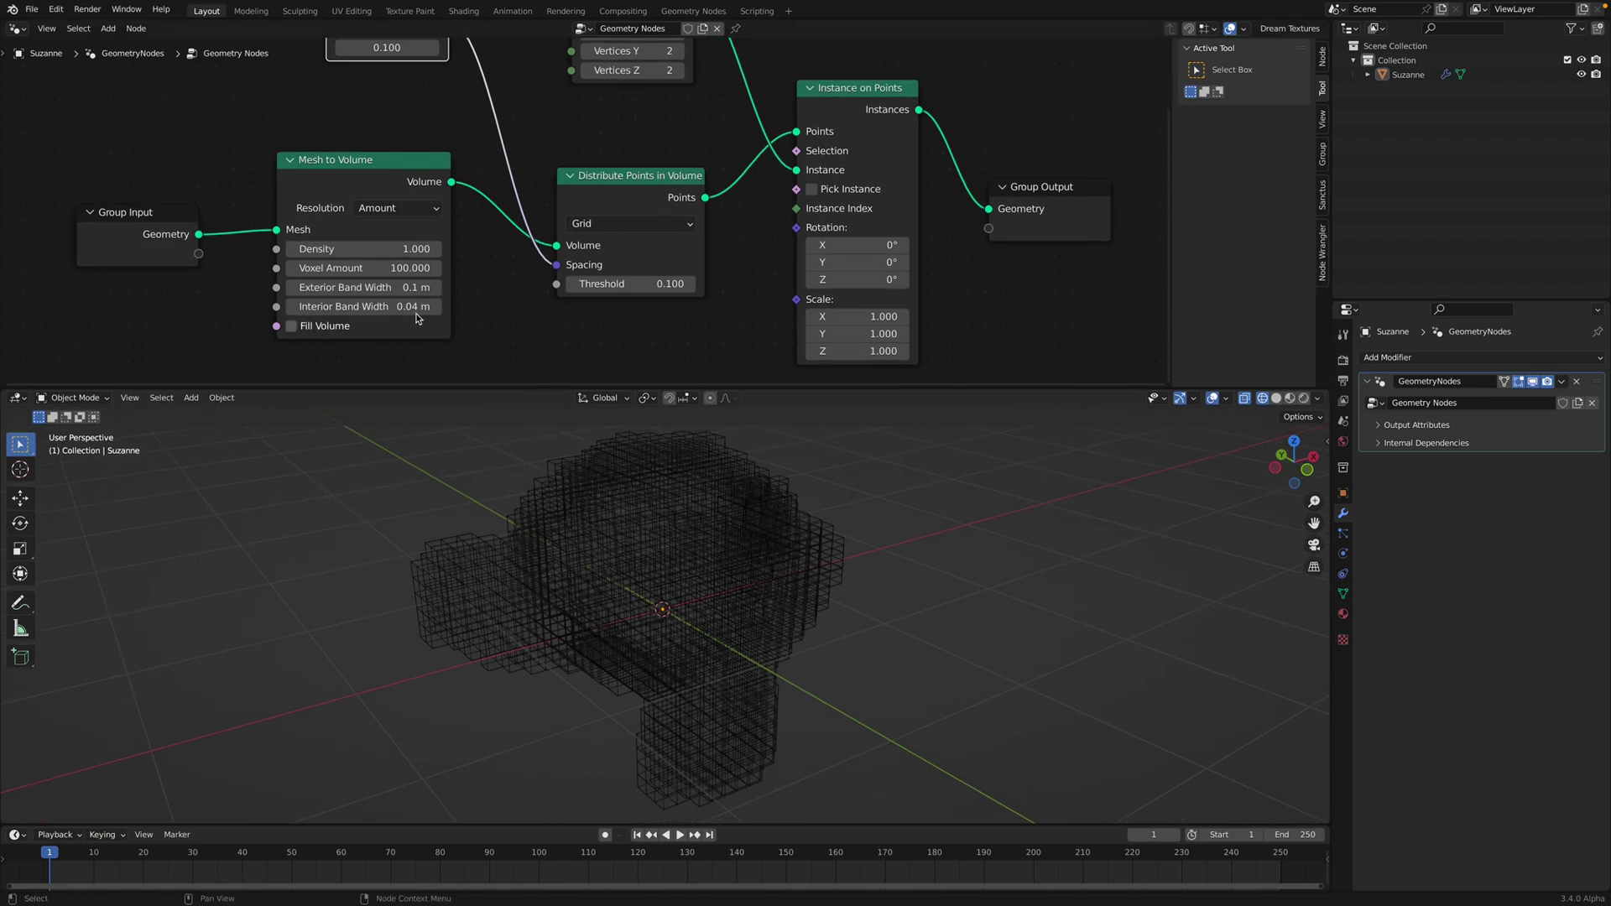
left_click_drag(361, 307, 351, 287)
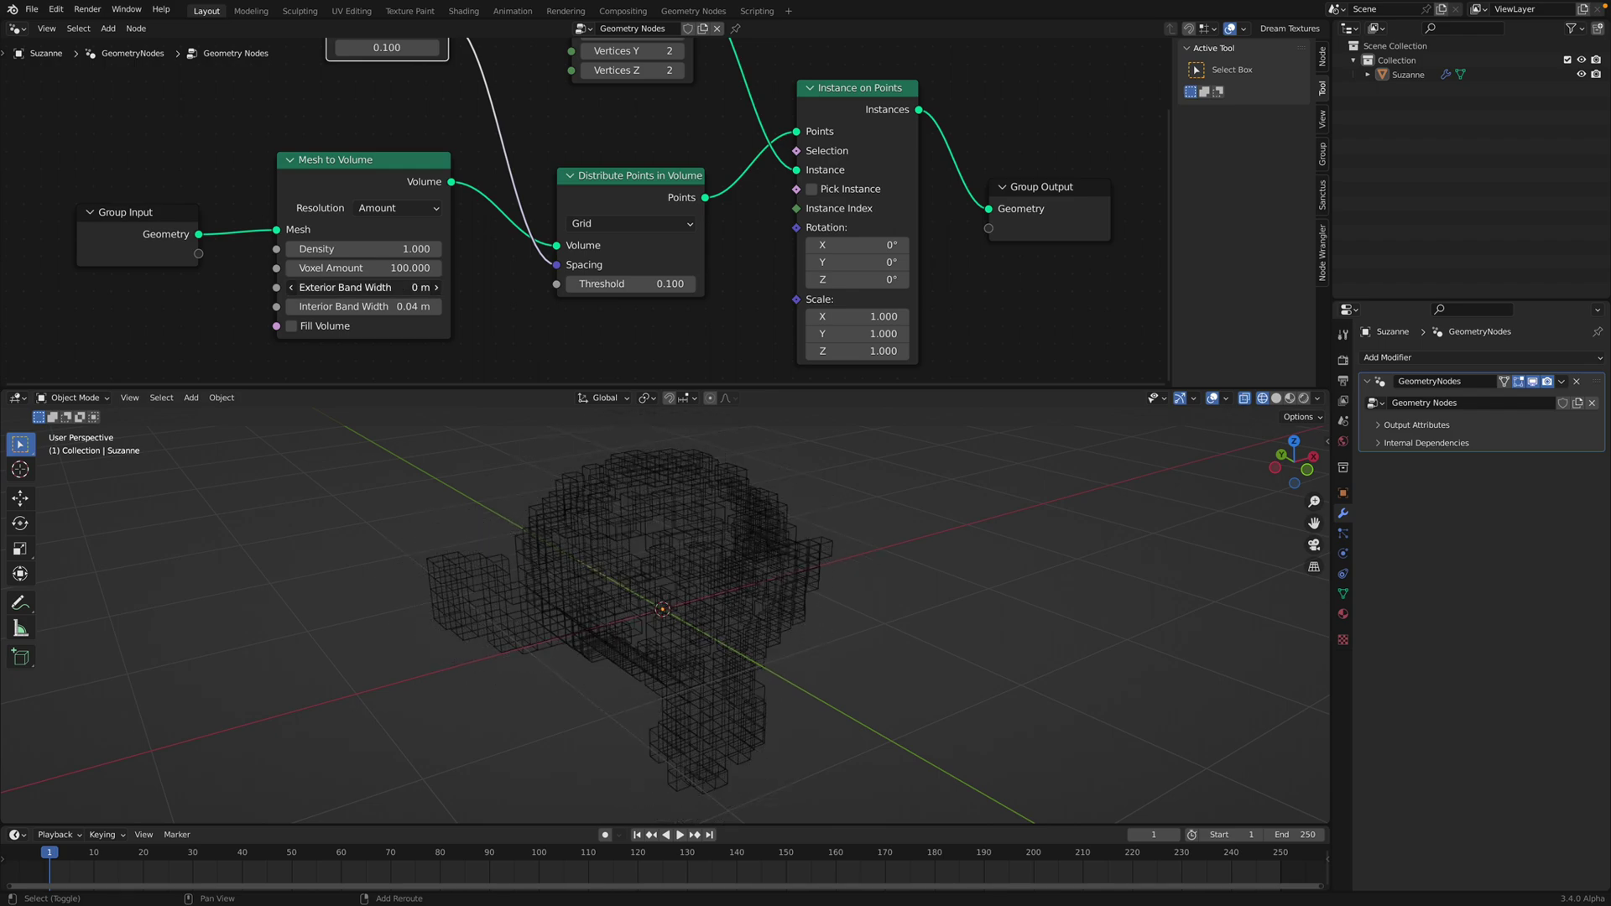
Step: Switch the viewport to Solid shading and save the file
key("z")
left_click(932, 530)
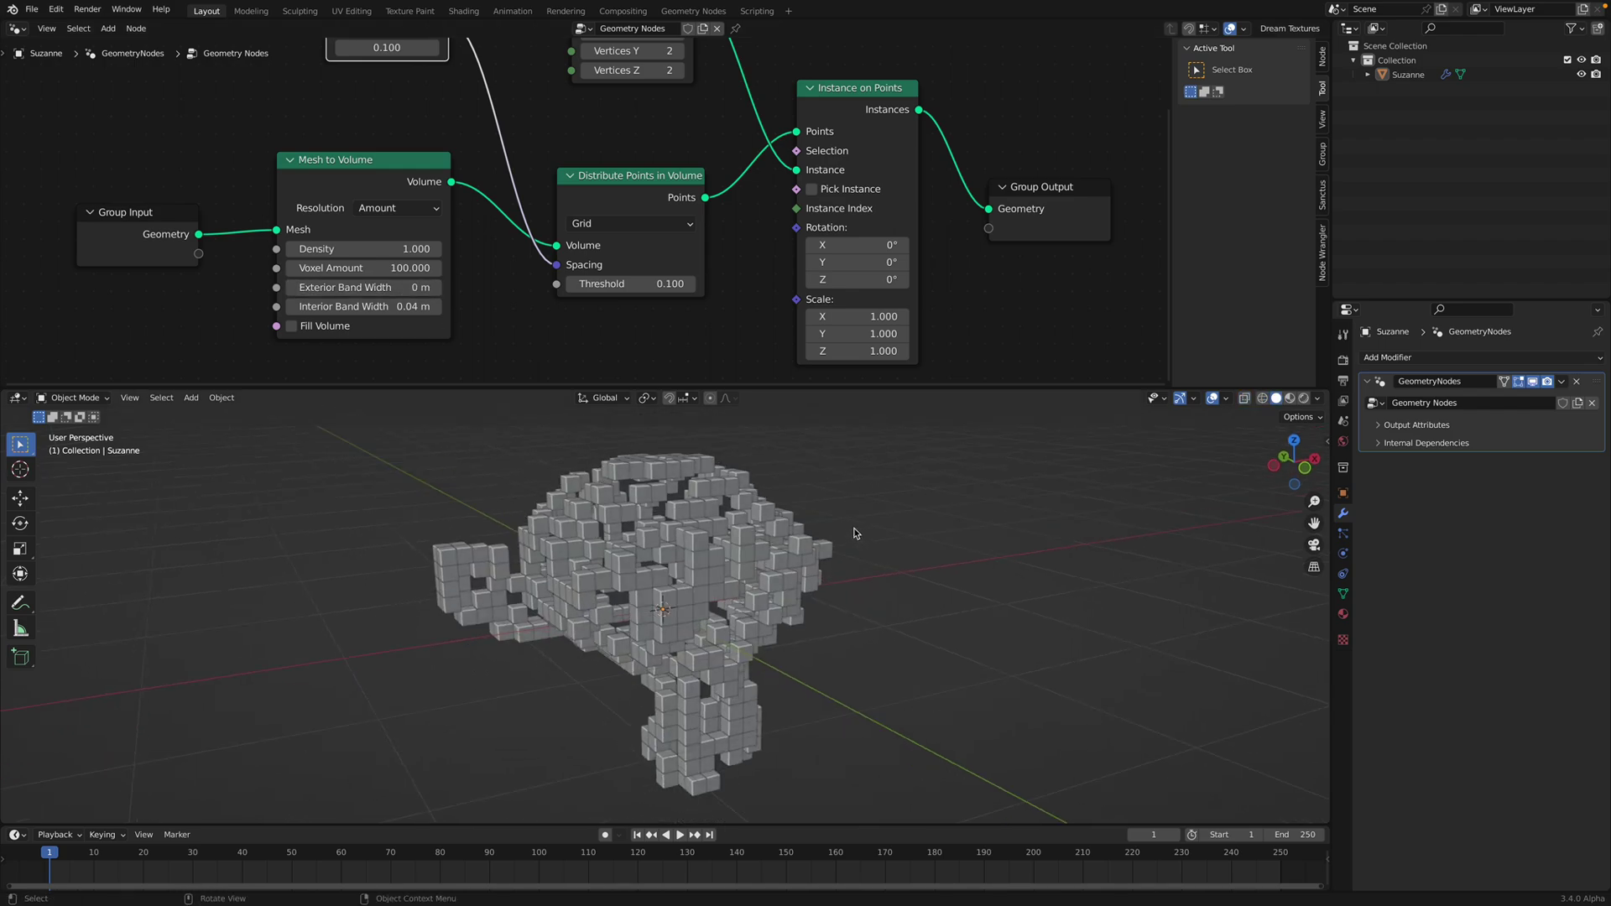
key("ctrl+s")
Step: Set Exterior Band Width to 0.06 m and Interior Band Width to 0.04 m in Mesh to Volume, and re-enable Fill Volume
left_click_drag(374, 293, 358, 306)
mouse_move(638, 612)
middle_mouse_down()
mouse_move(541, 607)
mouse_move(636, 601)
middle_mouse_up()
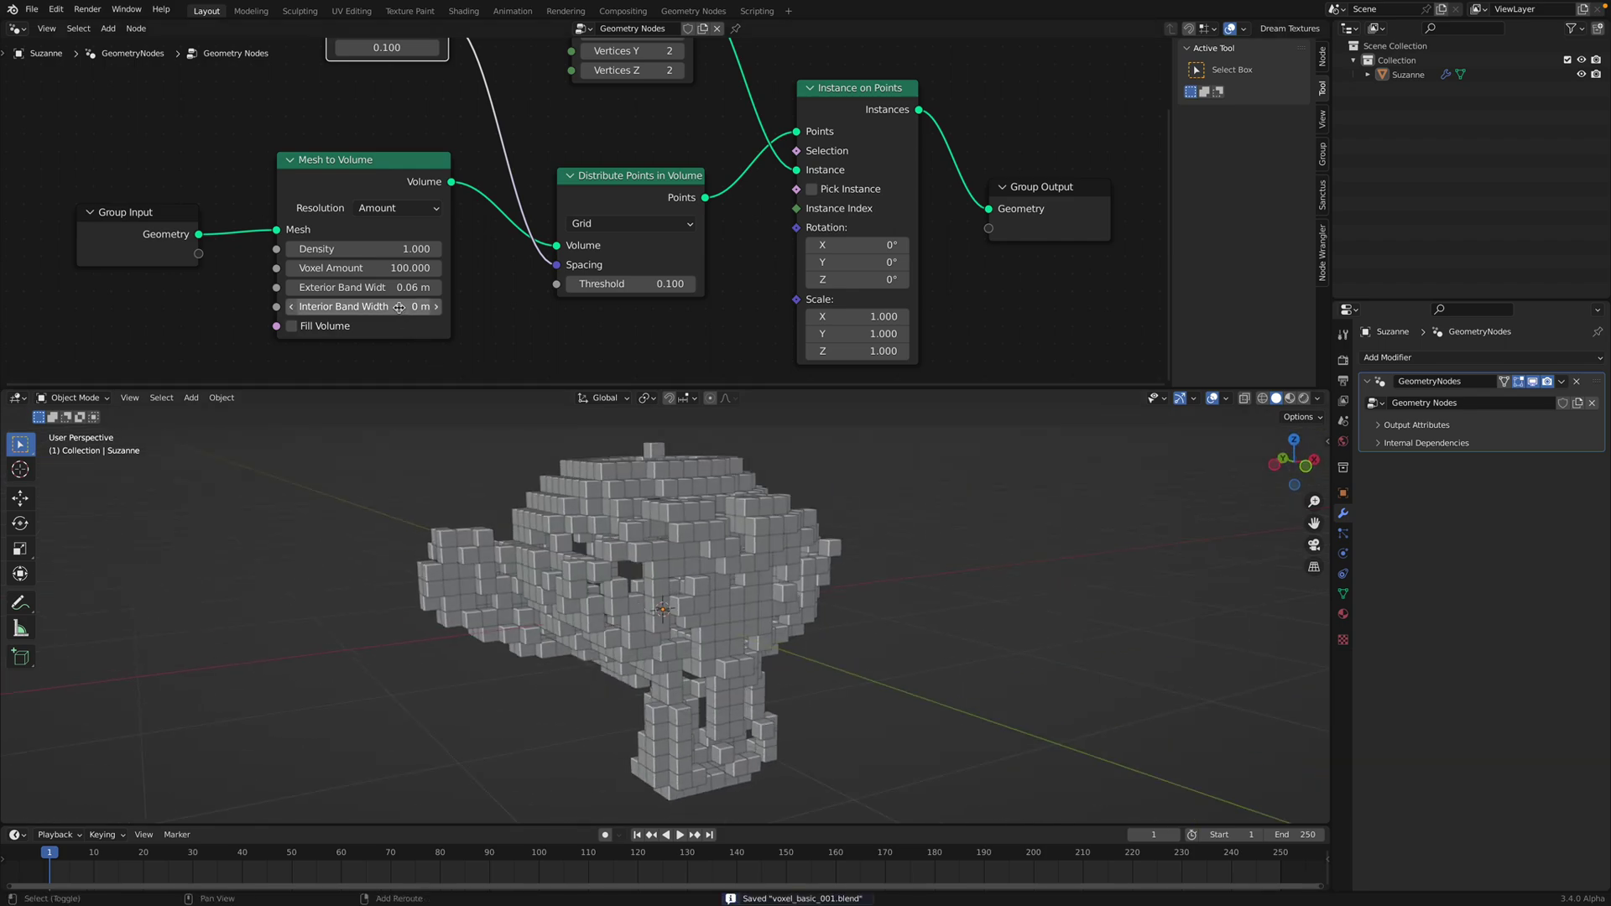
left_click_drag(385, 307, 391, 309)
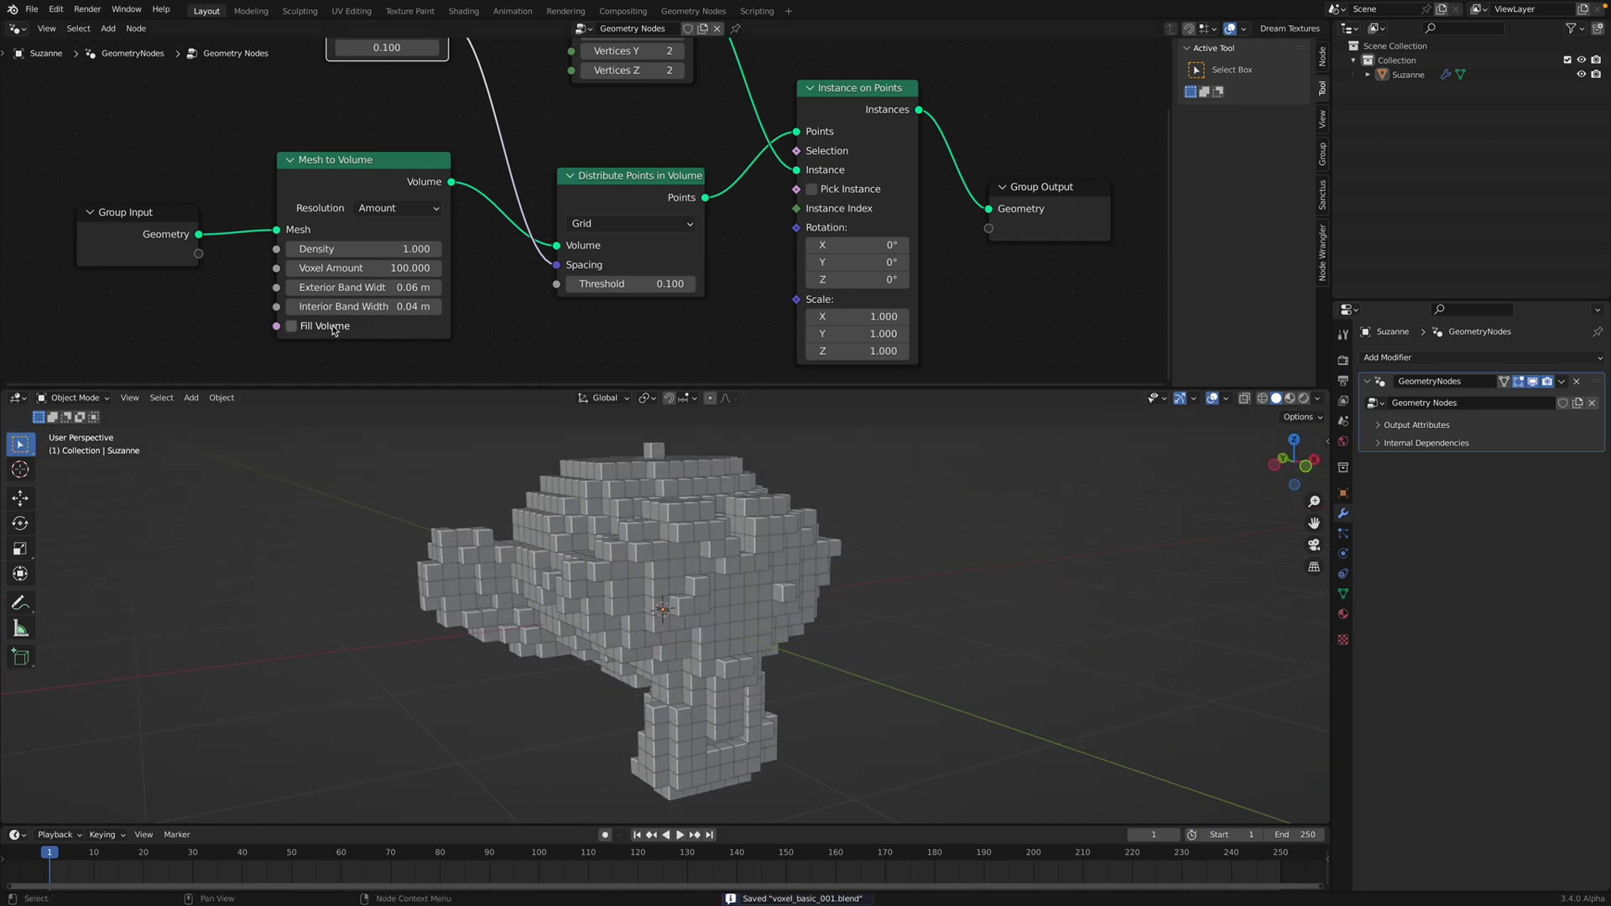
Step: Examine the monkey's interior cubes in Wireframe shading, and return the viewport to Solid
key("z")
left_click(641, 583)
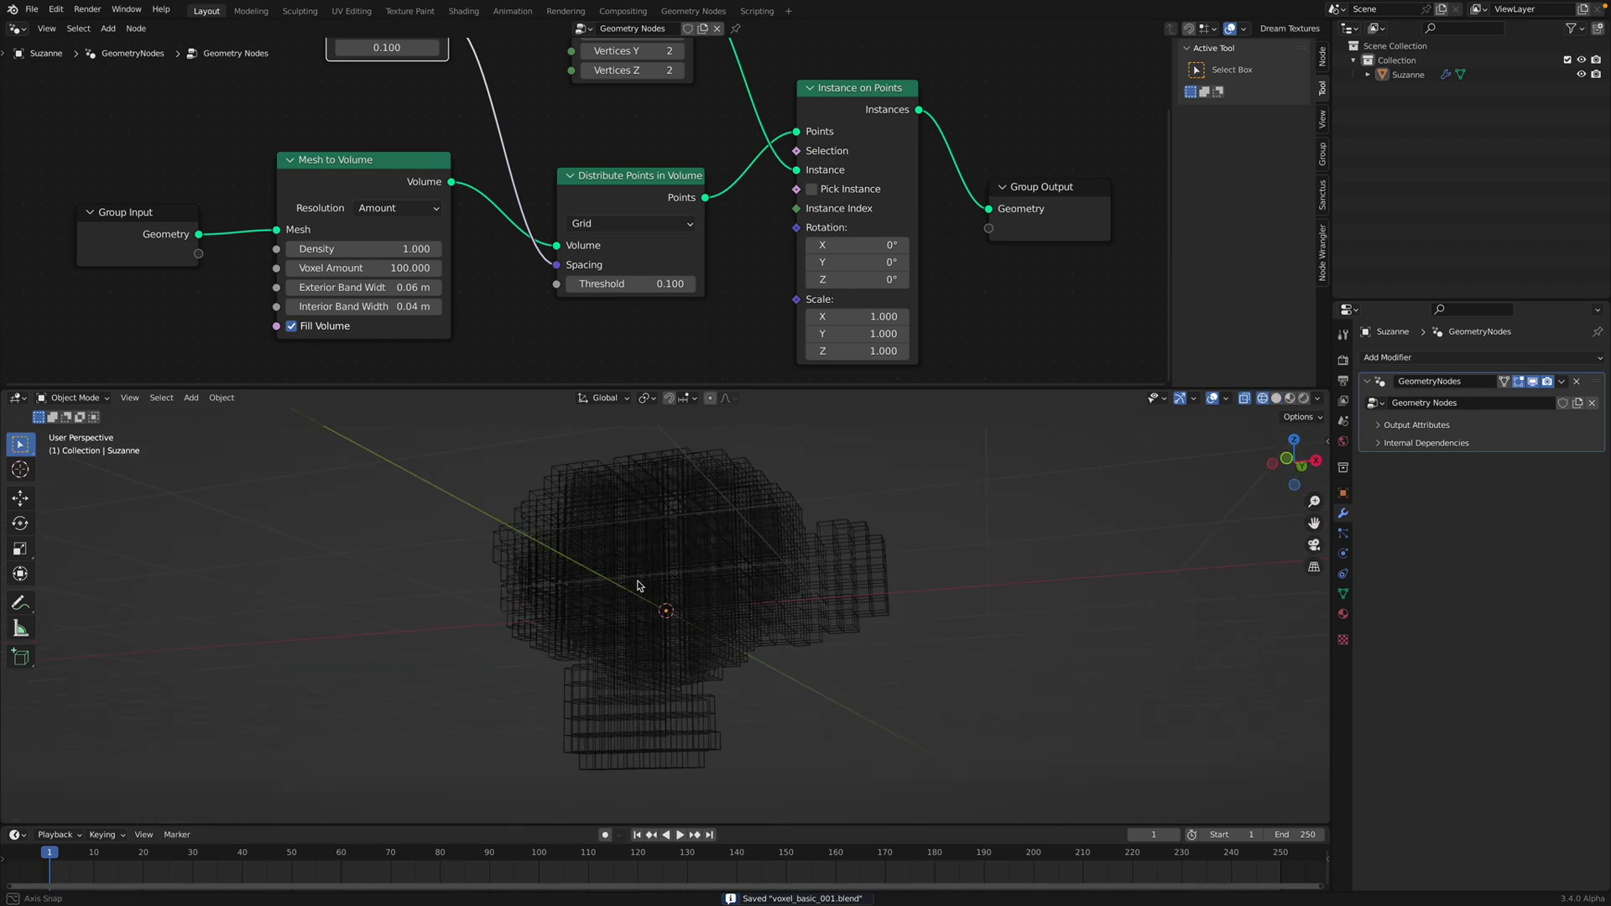
mouse_move(641, 583)
middle_mouse_down()
mouse_move(724, 634)
mouse_move(853, 631)
mouse_move(694, 594)
mouse_move(741, 629)
mouse_move(690, 558)
middle_mouse_up()
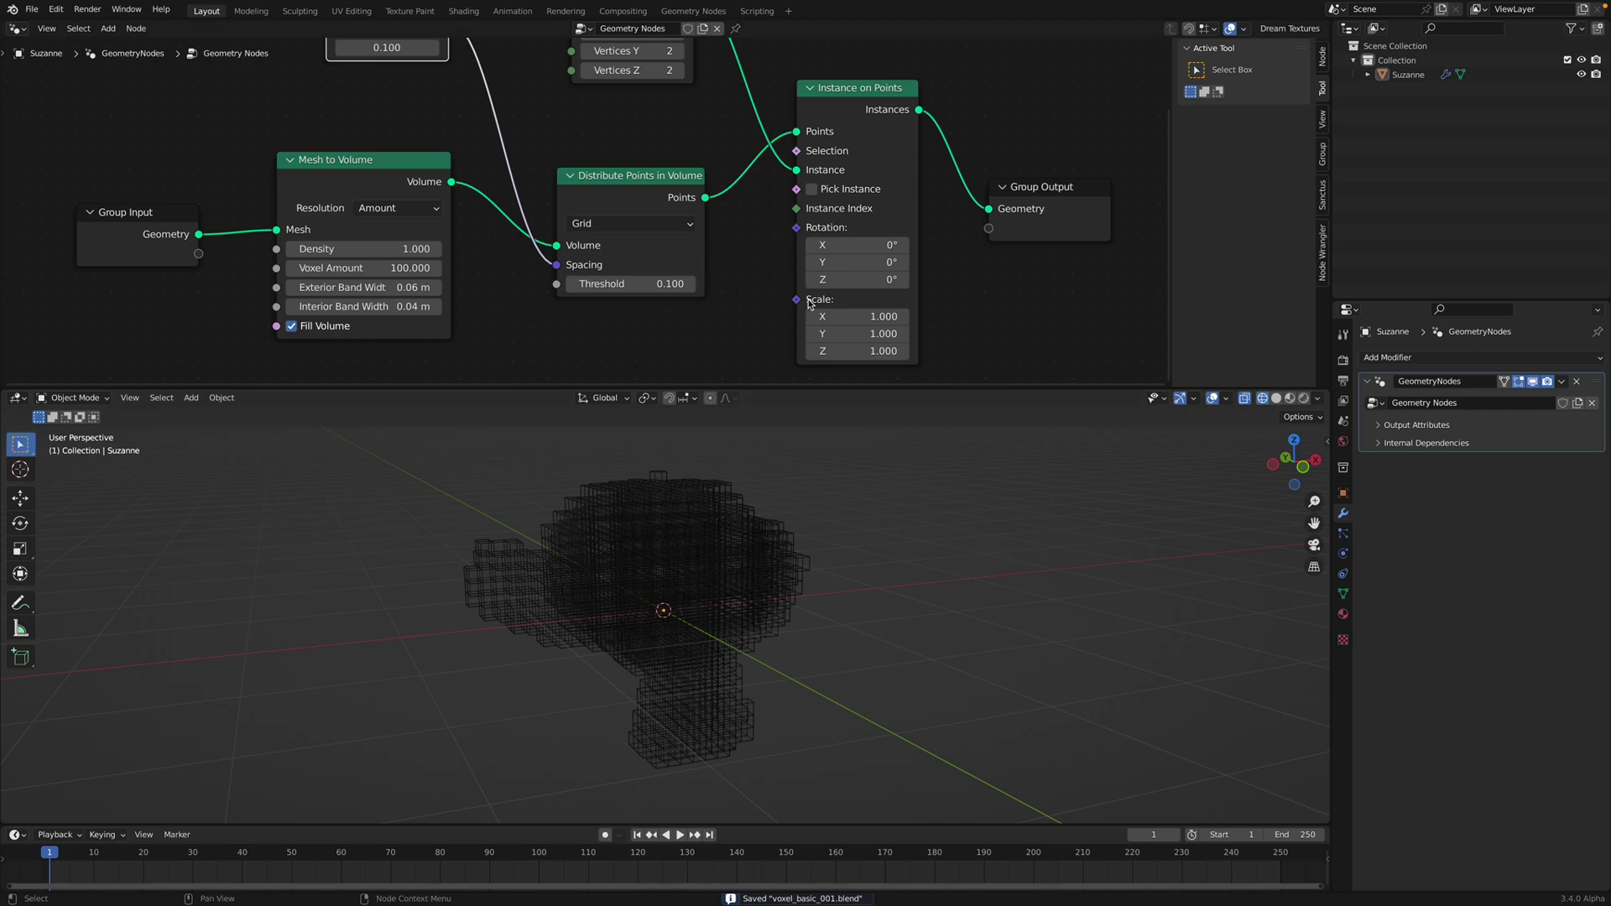
left_click(1277, 398)
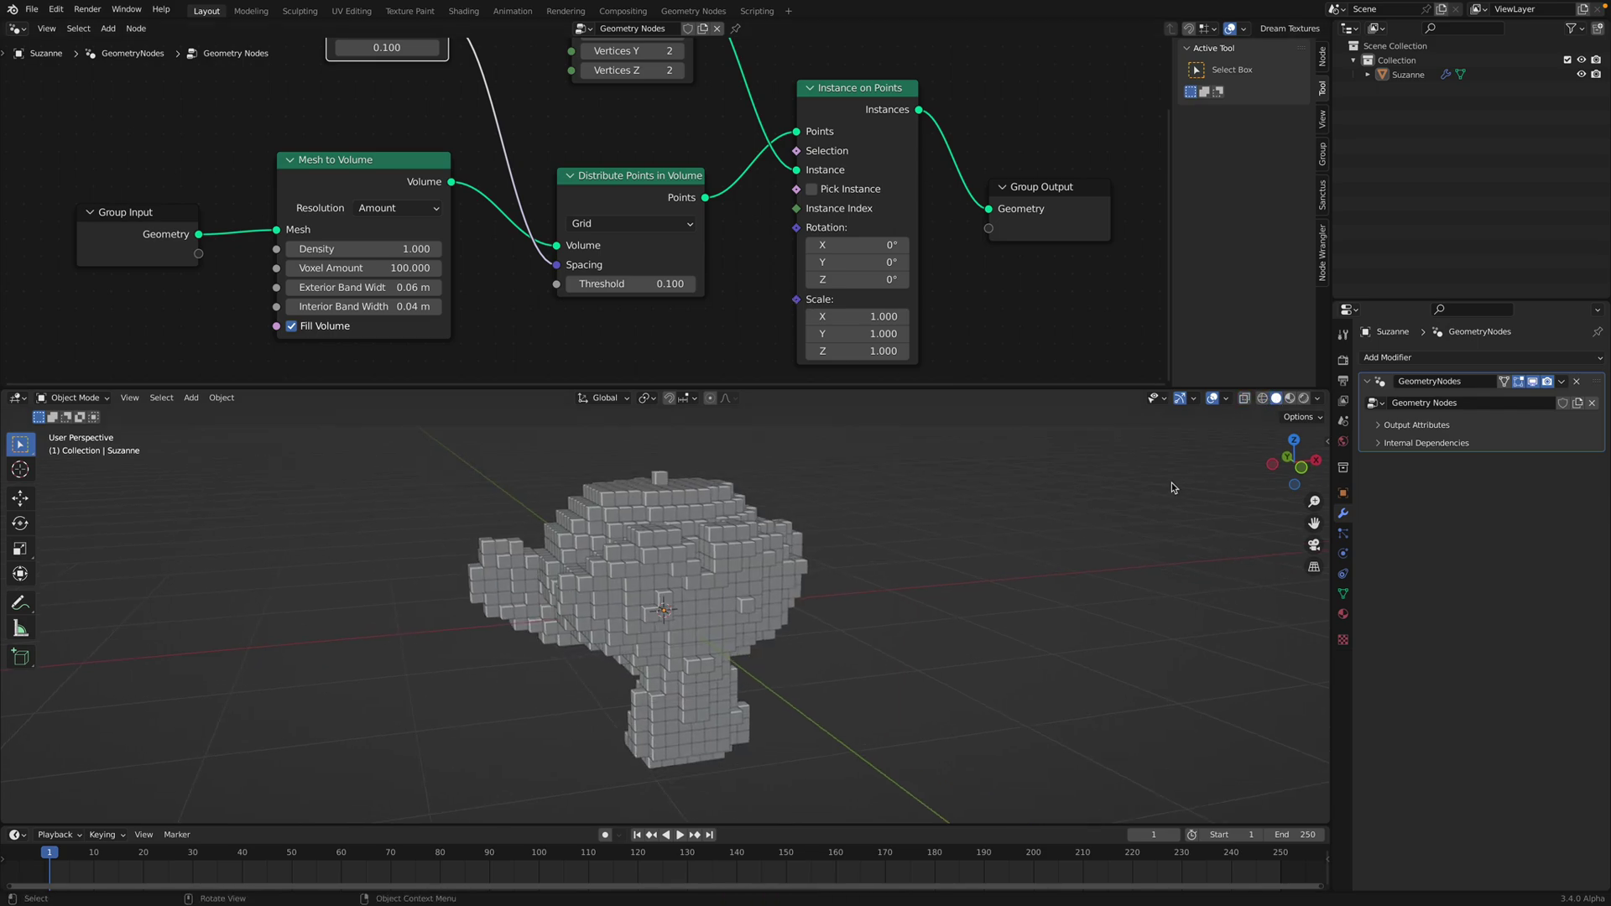
Step: Compare the viewport with Cavity off and on, toggle the Shadow option, and save the file
left_click(1317, 400)
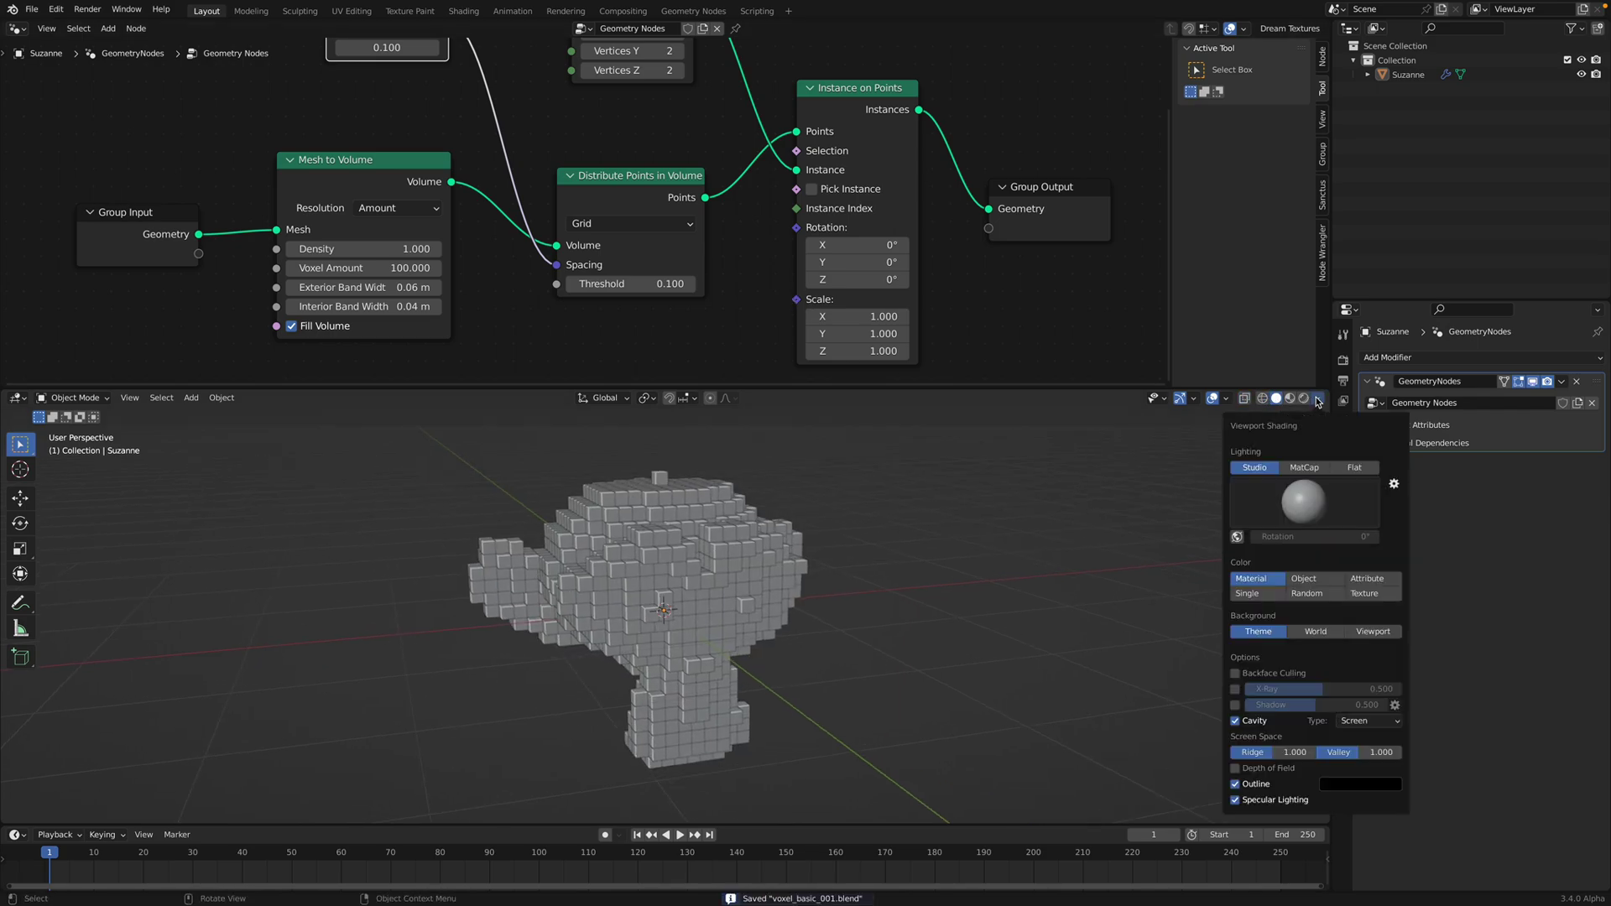
left_click(1236, 721)
left_click(1236, 721)
left_click(1235, 705)
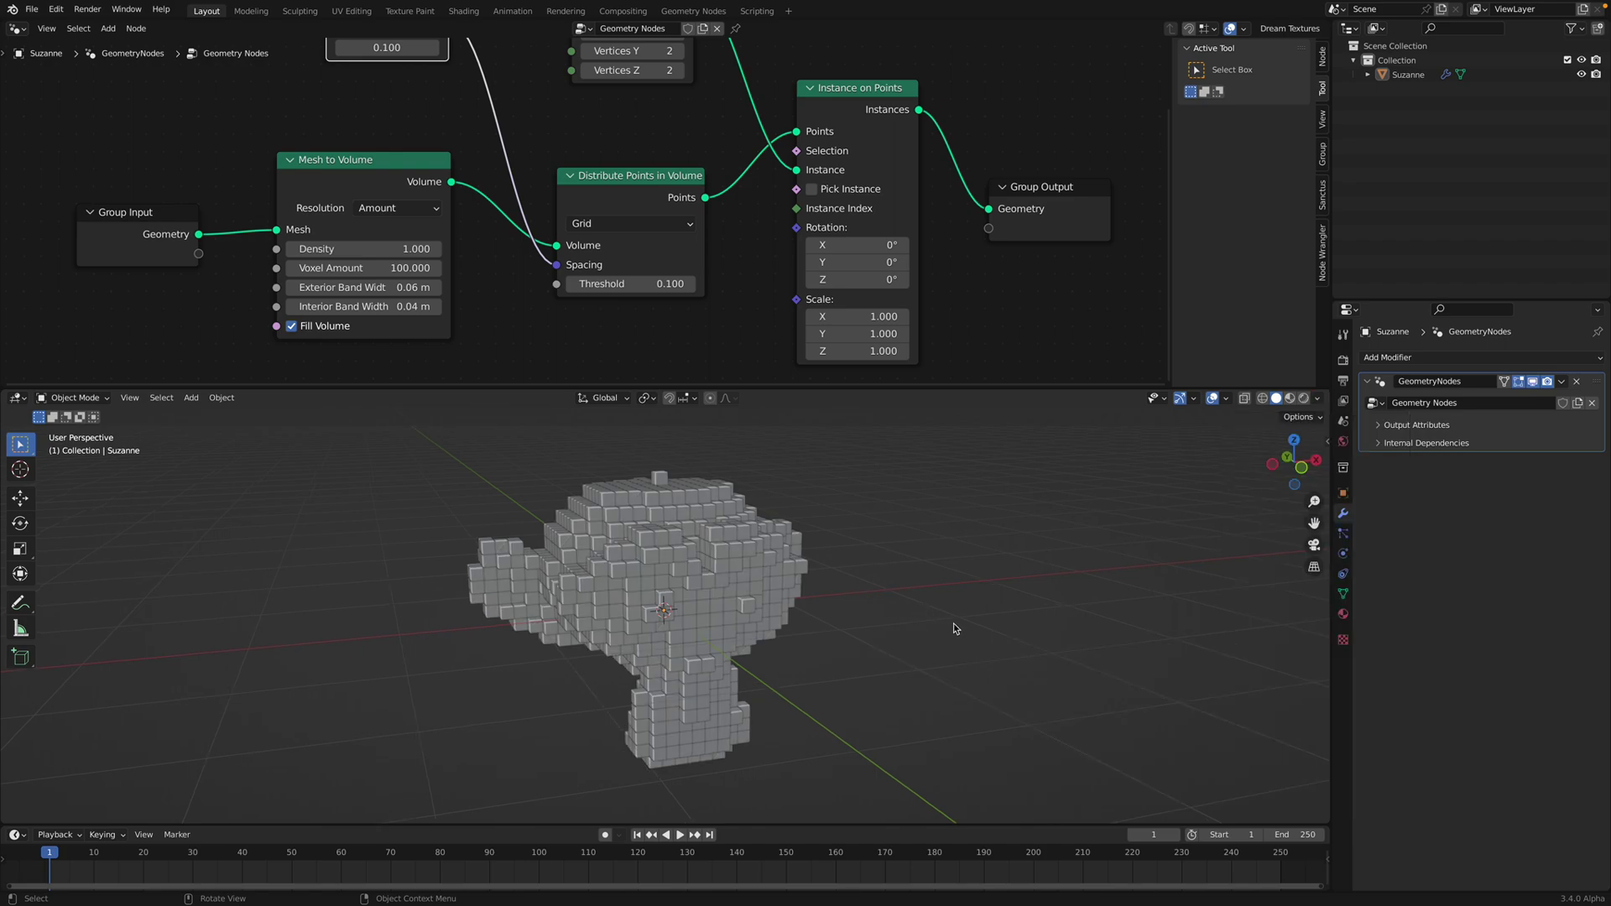
middle_click_drag(940, 616, 955, 618)
key("ctrl+s")
Step: Enable Eevee's Ambient Occlusion with a 0.7 m distance, show the viewport in Material Preview, and save the file
left_click(1344, 361)
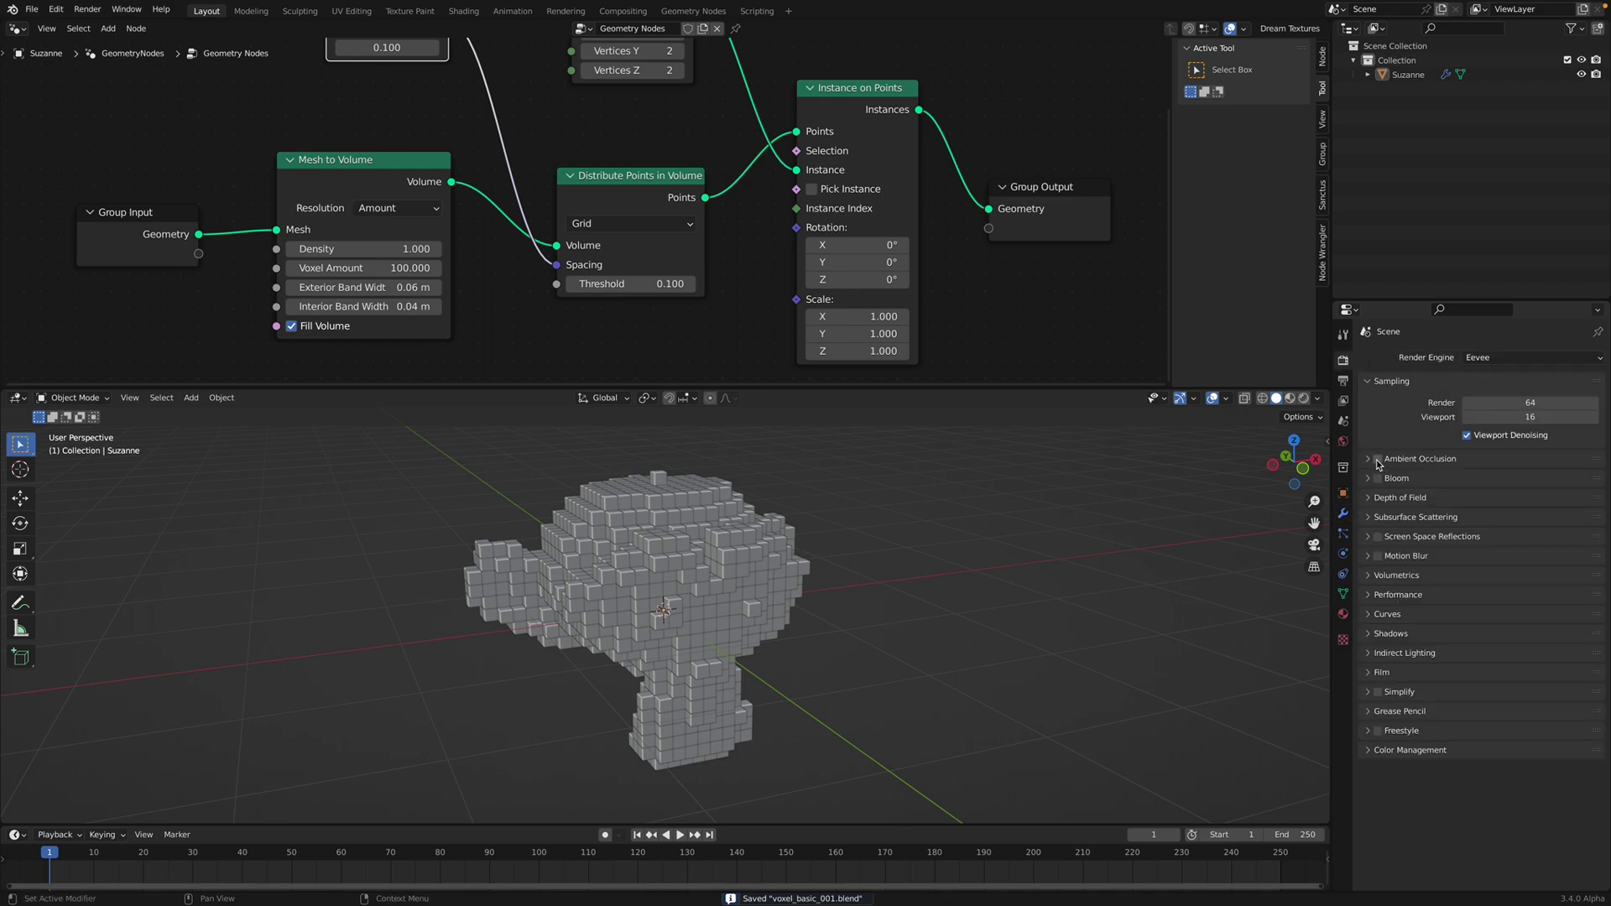
left_click(1293, 400)
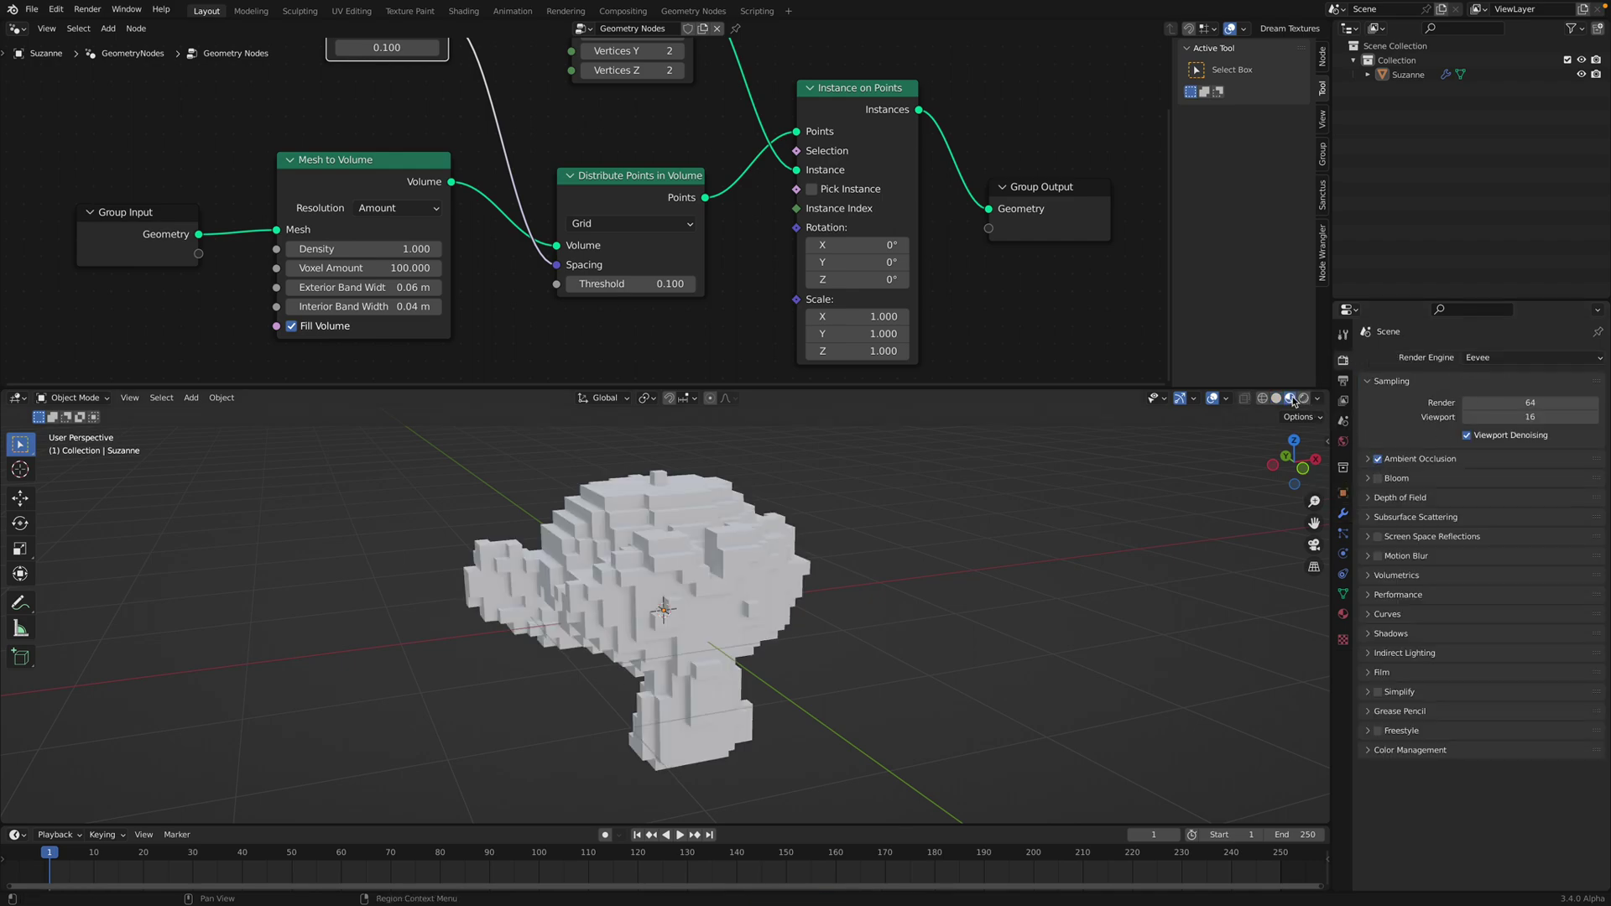
left_click(1386, 465)
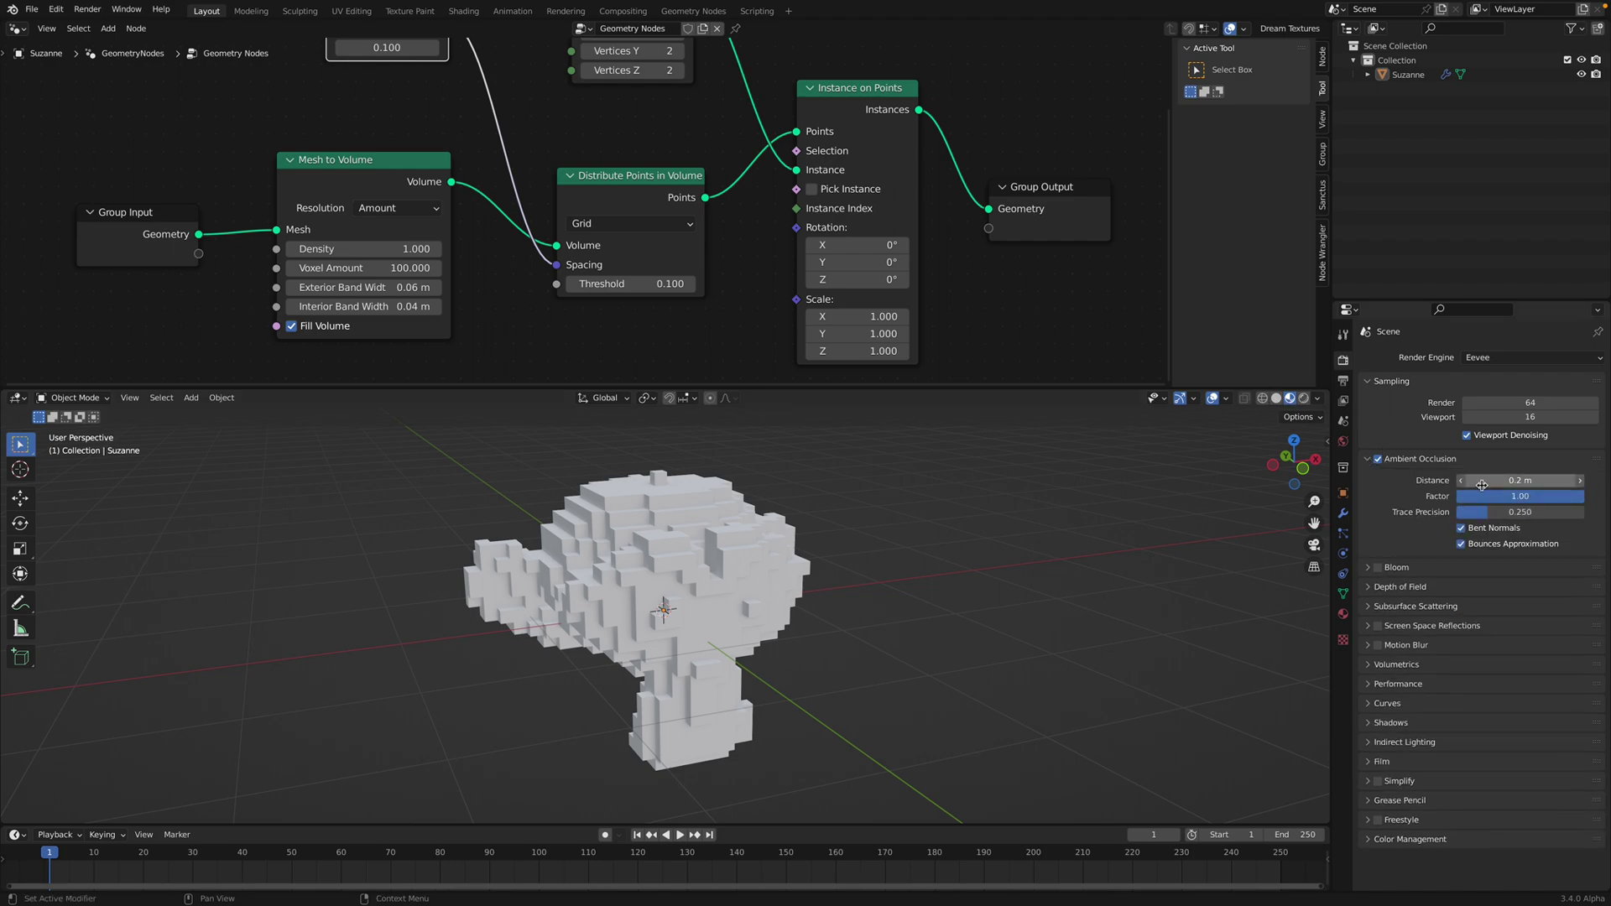
mouse_move(1520, 480)
left_mouse_down()
mouse_move(1465, 480)
mouse_move(1549, 480)
left_mouse_up()
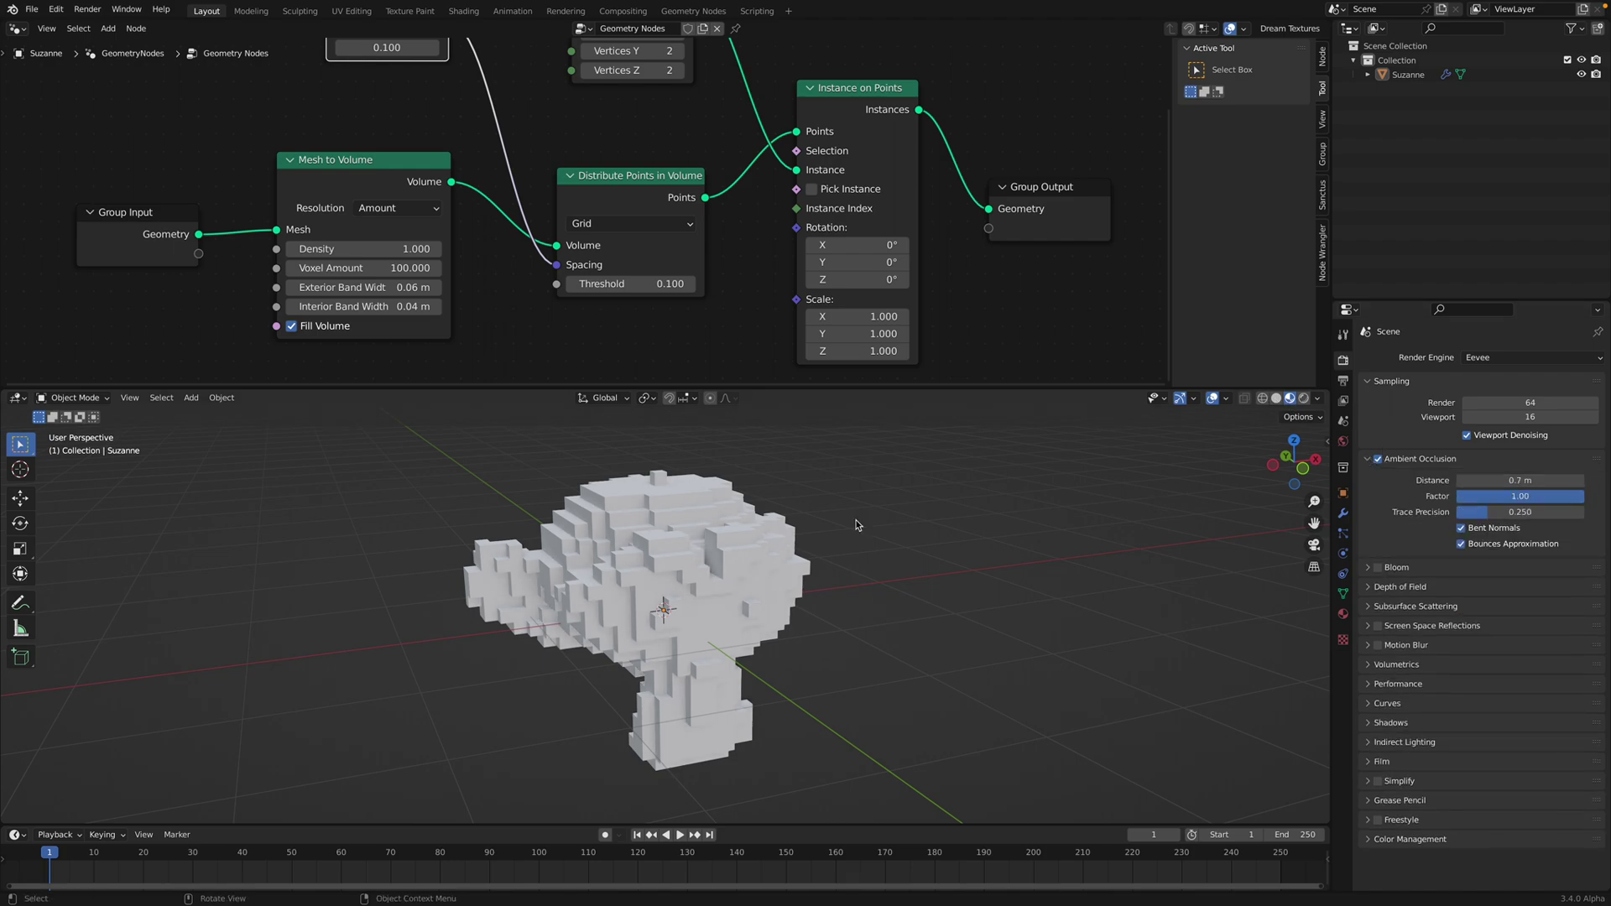
key("ctrl+s")
Step: Rearrange the node tree, repositioning the Value node and moving Group Output well away from Instance on Points
mouse_move(722, 571)
middle_mouse_down()
mouse_move(794, 570)
mouse_move(733, 568)
middle_mouse_up()
scroll(666, 226, "down", 2)
middle_click_drag(921, 181, 838, 263)
left_click_drag(923, 271, 918, 226)
middle_click_drag(630, 198, 637, 184)
left_click_drag(360, 112, 374, 142)
scroll(663, 184, "down", 3)
middle_click_drag(869, 225, 782, 165)
left_click_drag(764, 153, 939, 158)
middle_click_drag(857, 218, 909, 291)
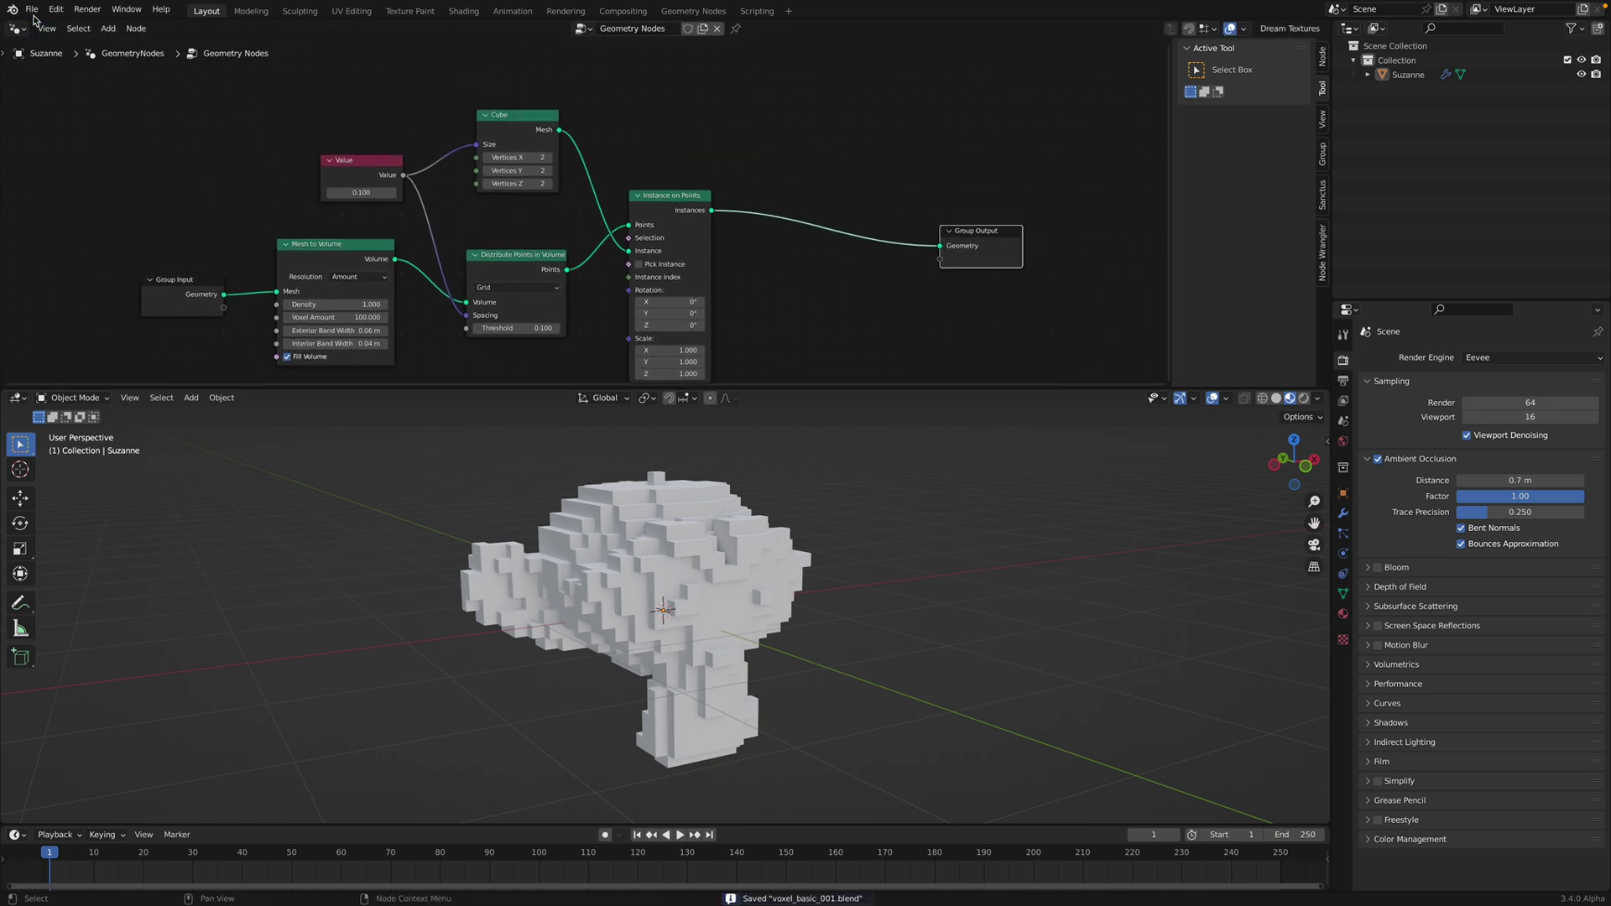
Step: Save the project as a new version named voxel_basic_002.blend
left_click(32, 9)
left_click(51, 118)
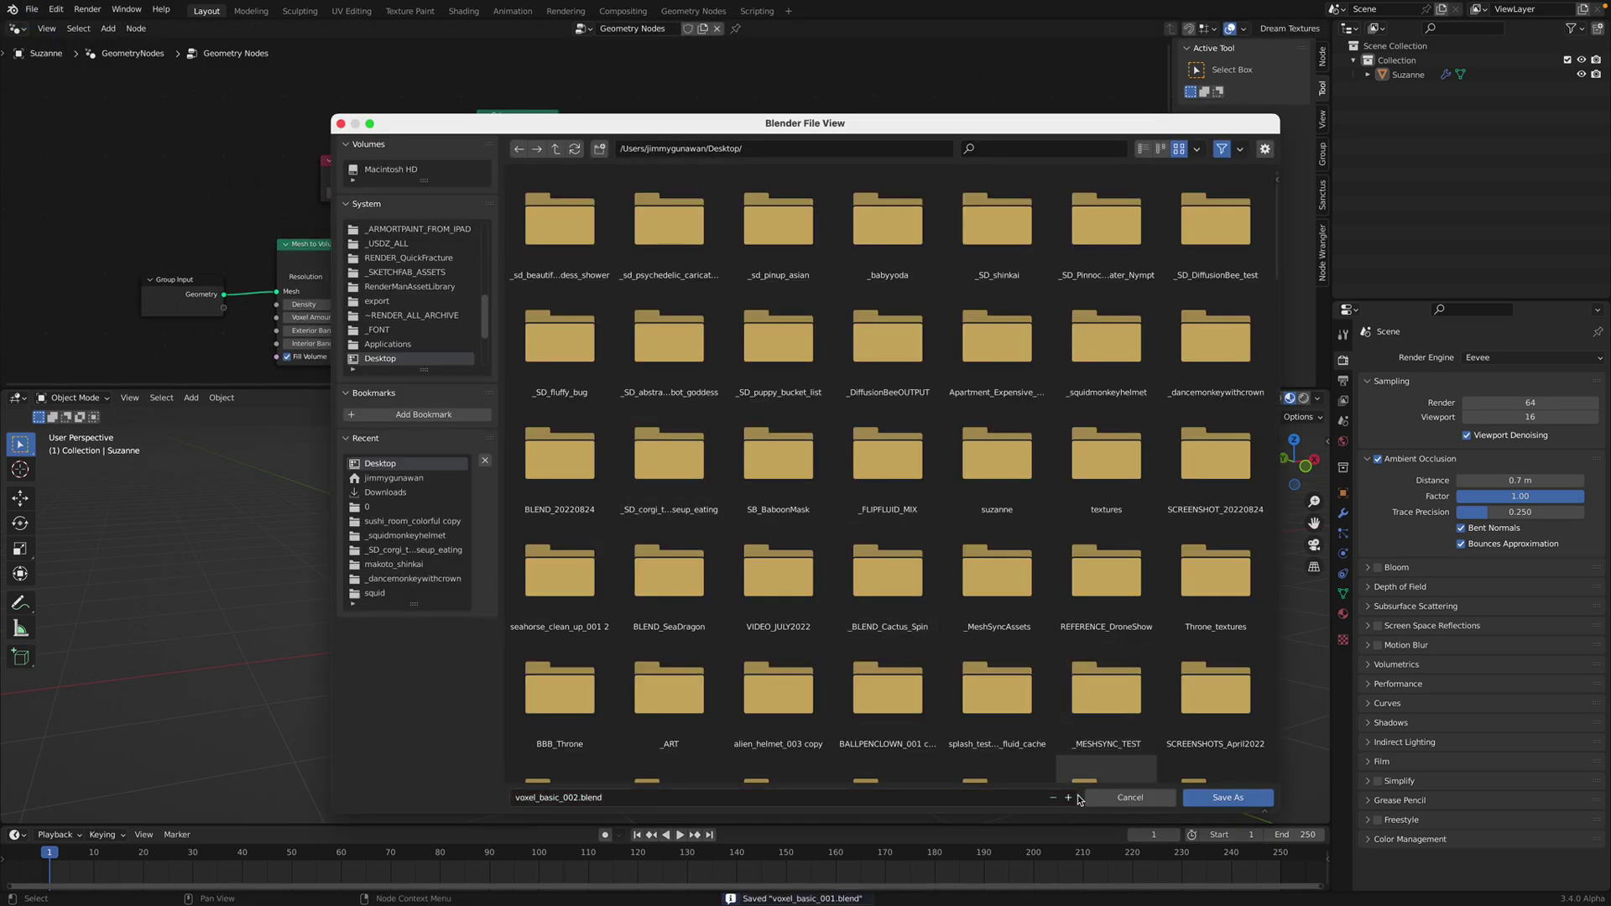
left_click(1227, 797)
Step: Hide the node editor's sidebar and move Group Output further from Instance on Points
middle_click_drag(835, 266, 782, 238)
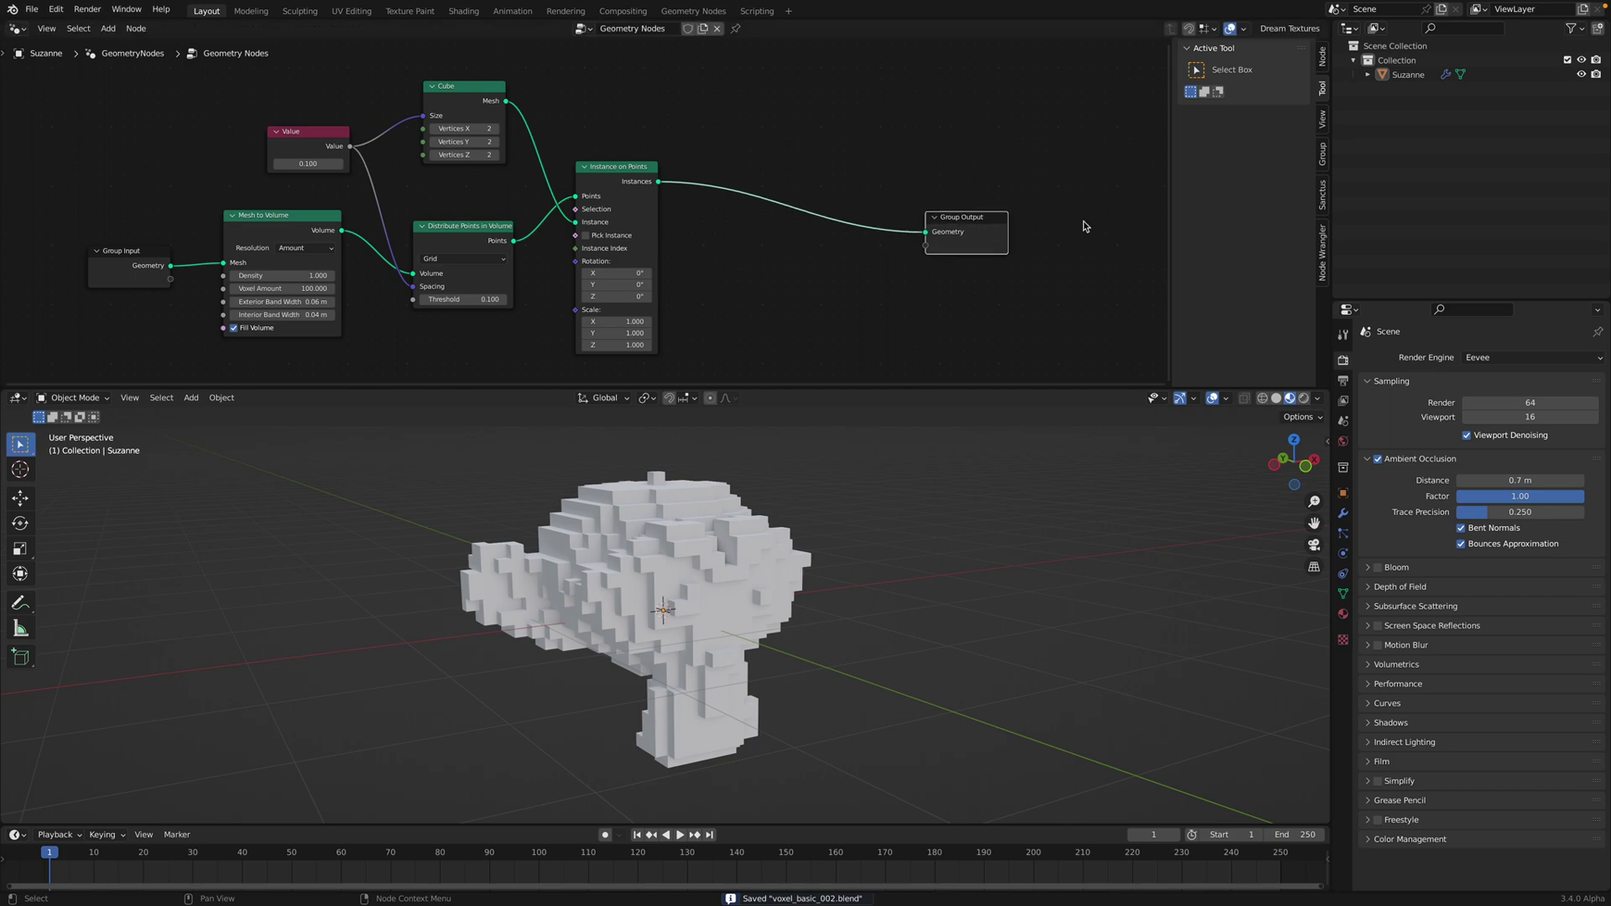
left_click_drag(1171, 220, 1293, 219)
middle_click_drag(863, 202, 844, 173)
left_click_drag(1031, 192, 1108, 201)
Step: Insert a Translate Instances node between Instance on Points and Group Output
key("shift+a")
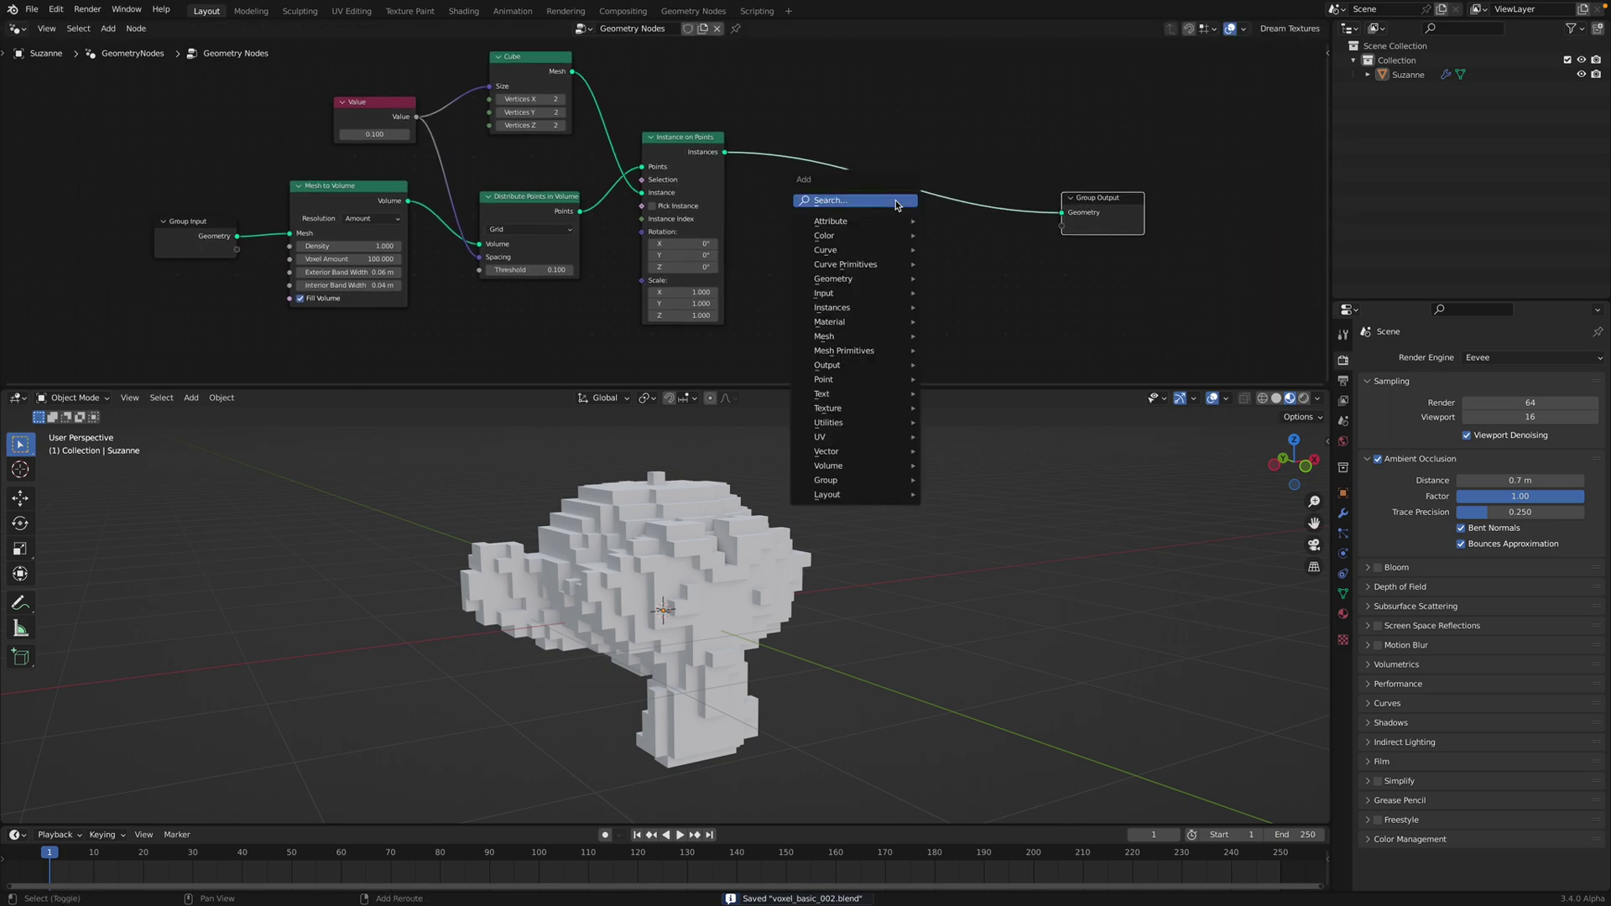
left_click(896, 204)
type("tran")
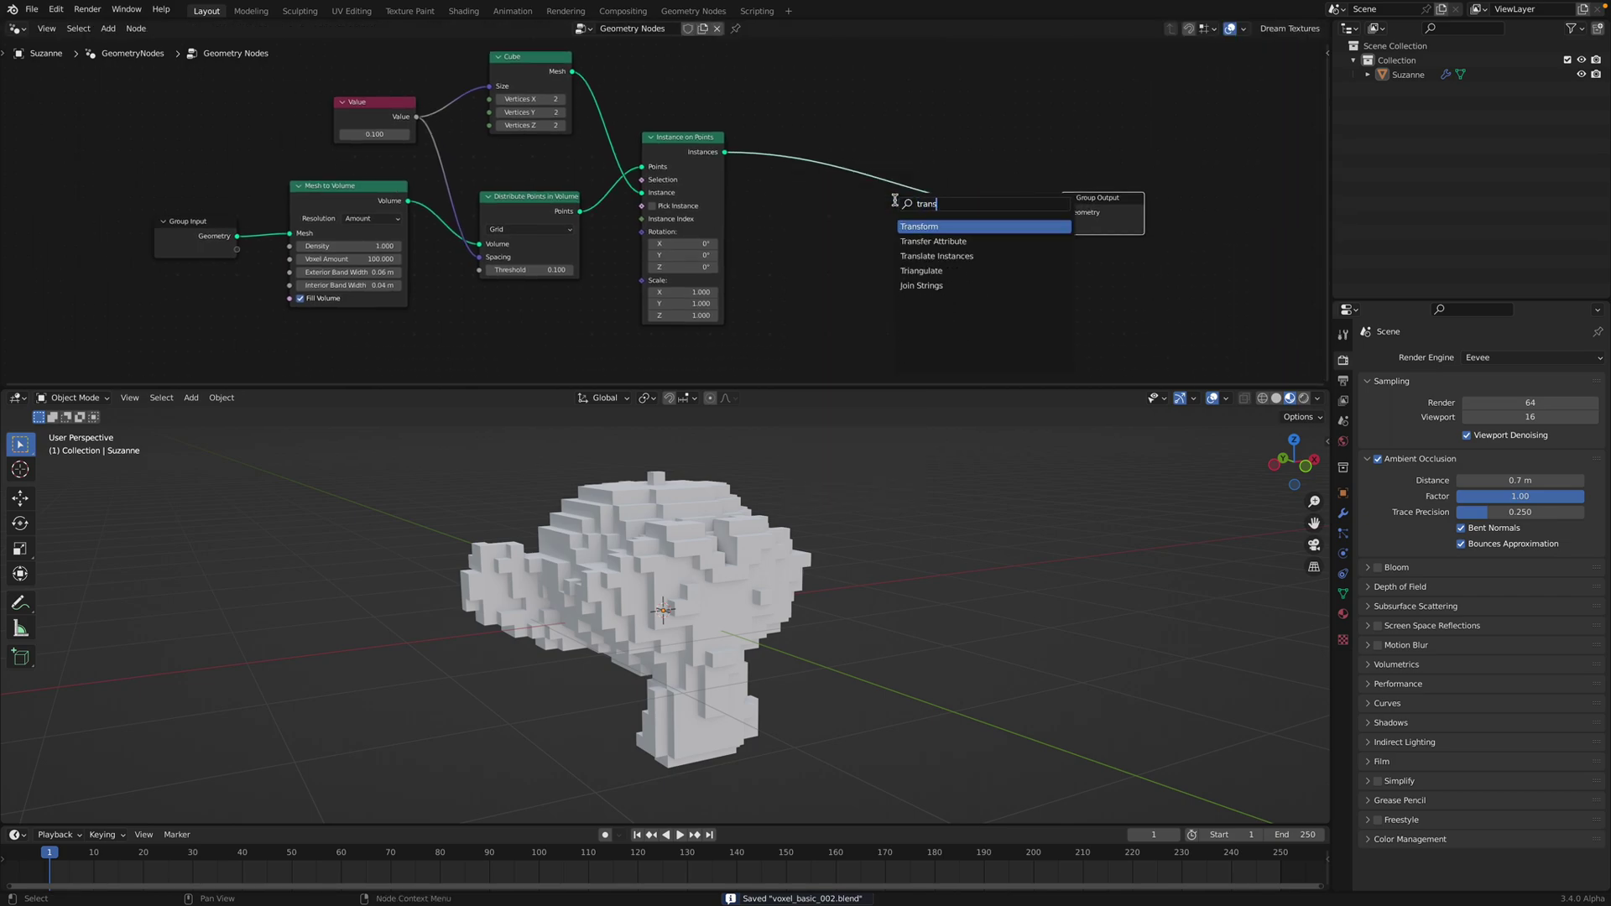
type("s")
key("BackSpace")
key("BackSpace")
key("BackSpace")
key("BackSpace")
key("BackSpace")
type("ins")
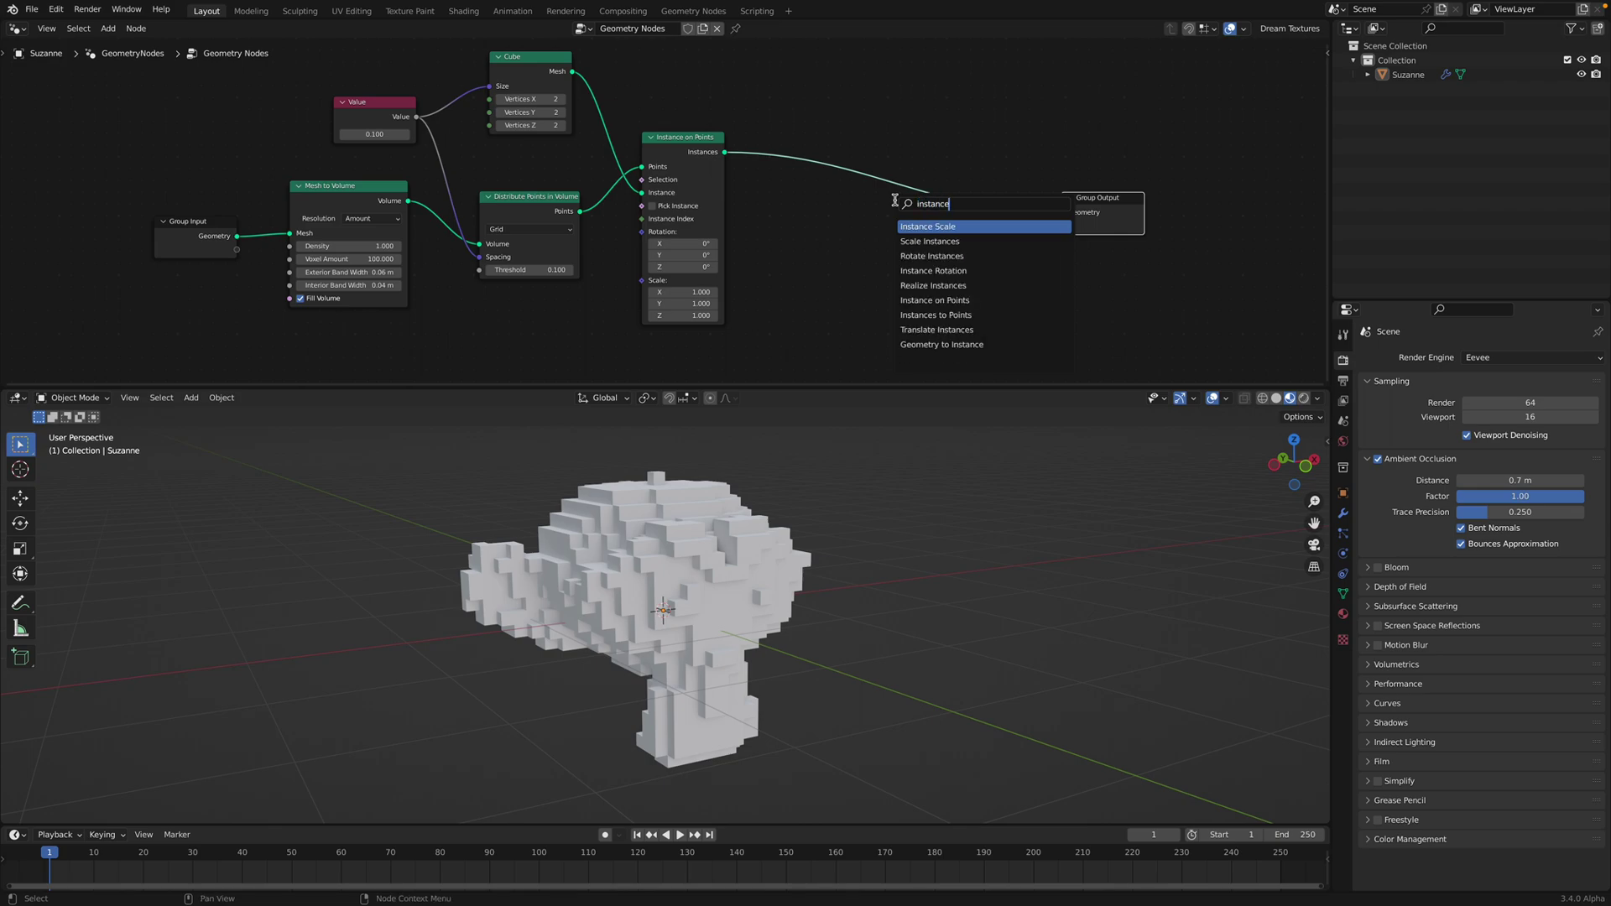
left_click(940, 330)
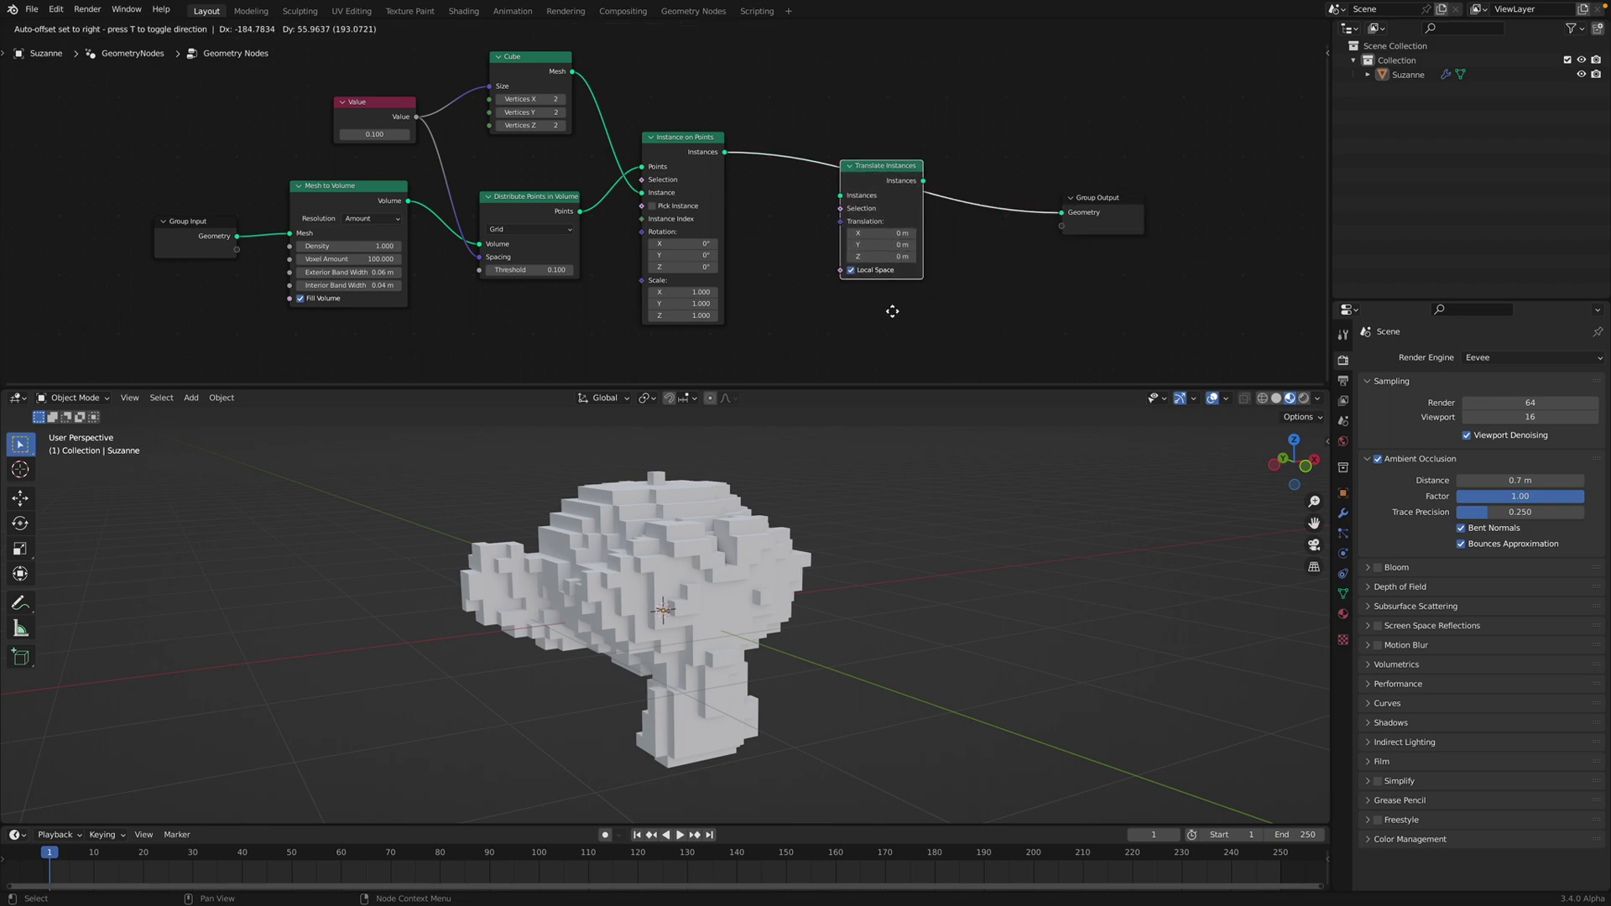
left_click(862, 312)
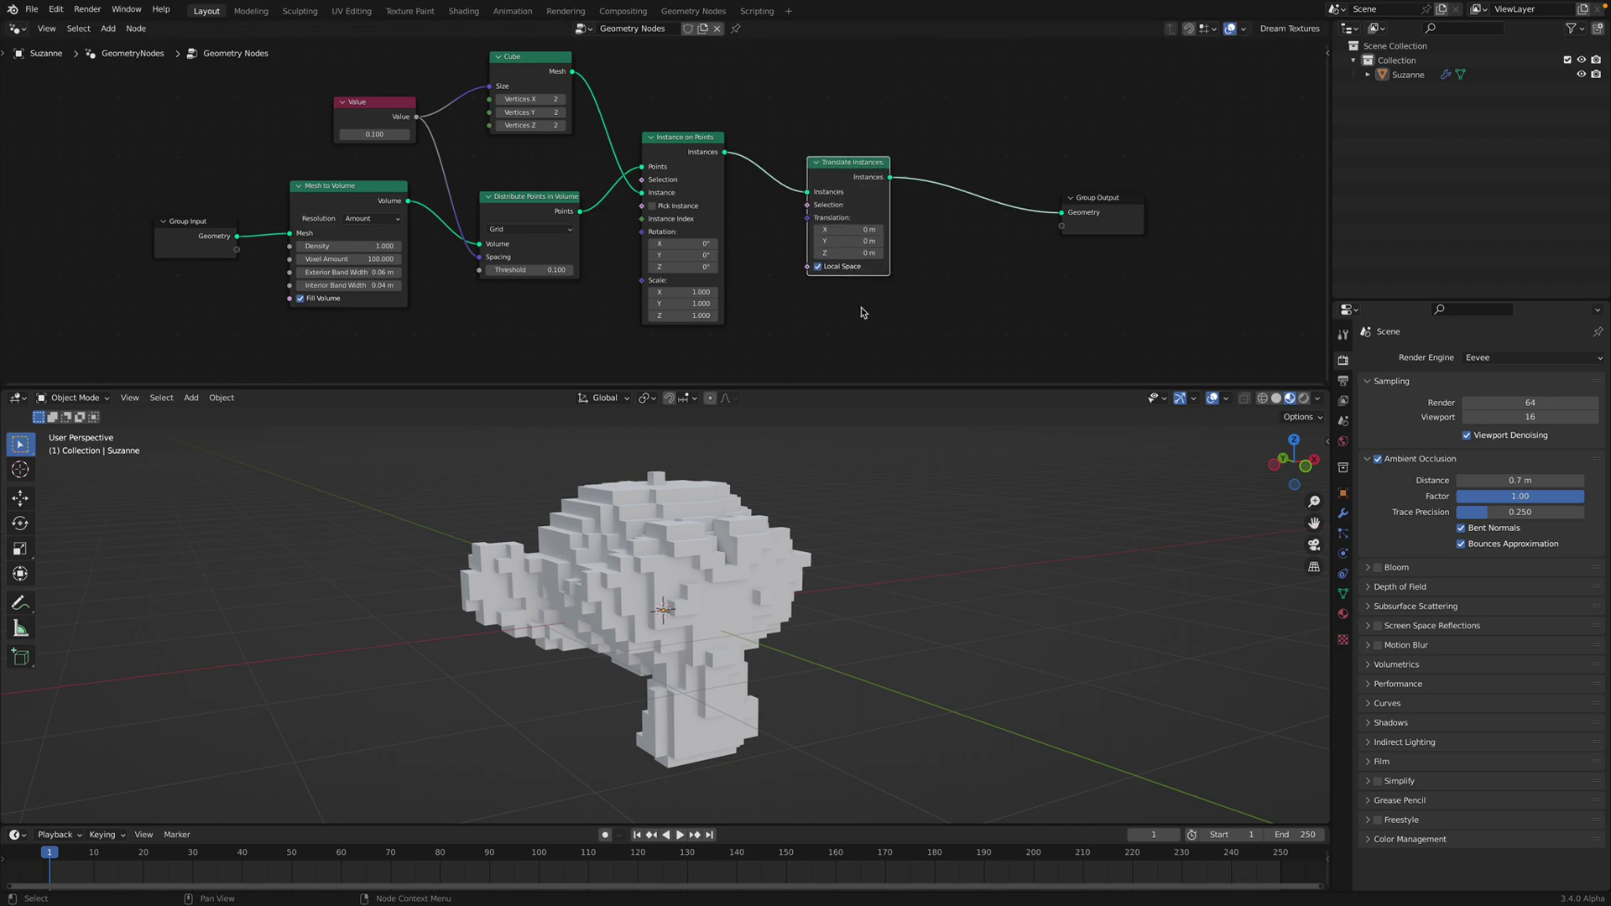
Step: Space out the Translate Instances and Group Output nodes, and save the file
left_click_drag(860, 179, 902, 185)
middle_click_drag(868, 157, 830, 130)
key("ctrl+s")
left_click_drag(1034, 176, 1078, 180)
left_click_drag(856, 149, 911, 147)
middle_click_drag(844, 169, 858, 118)
Step: Add a Noise Texture node below Translate Instances and connect its Color output to the Translation input
key("shift+a")
type("s")
type("noise")
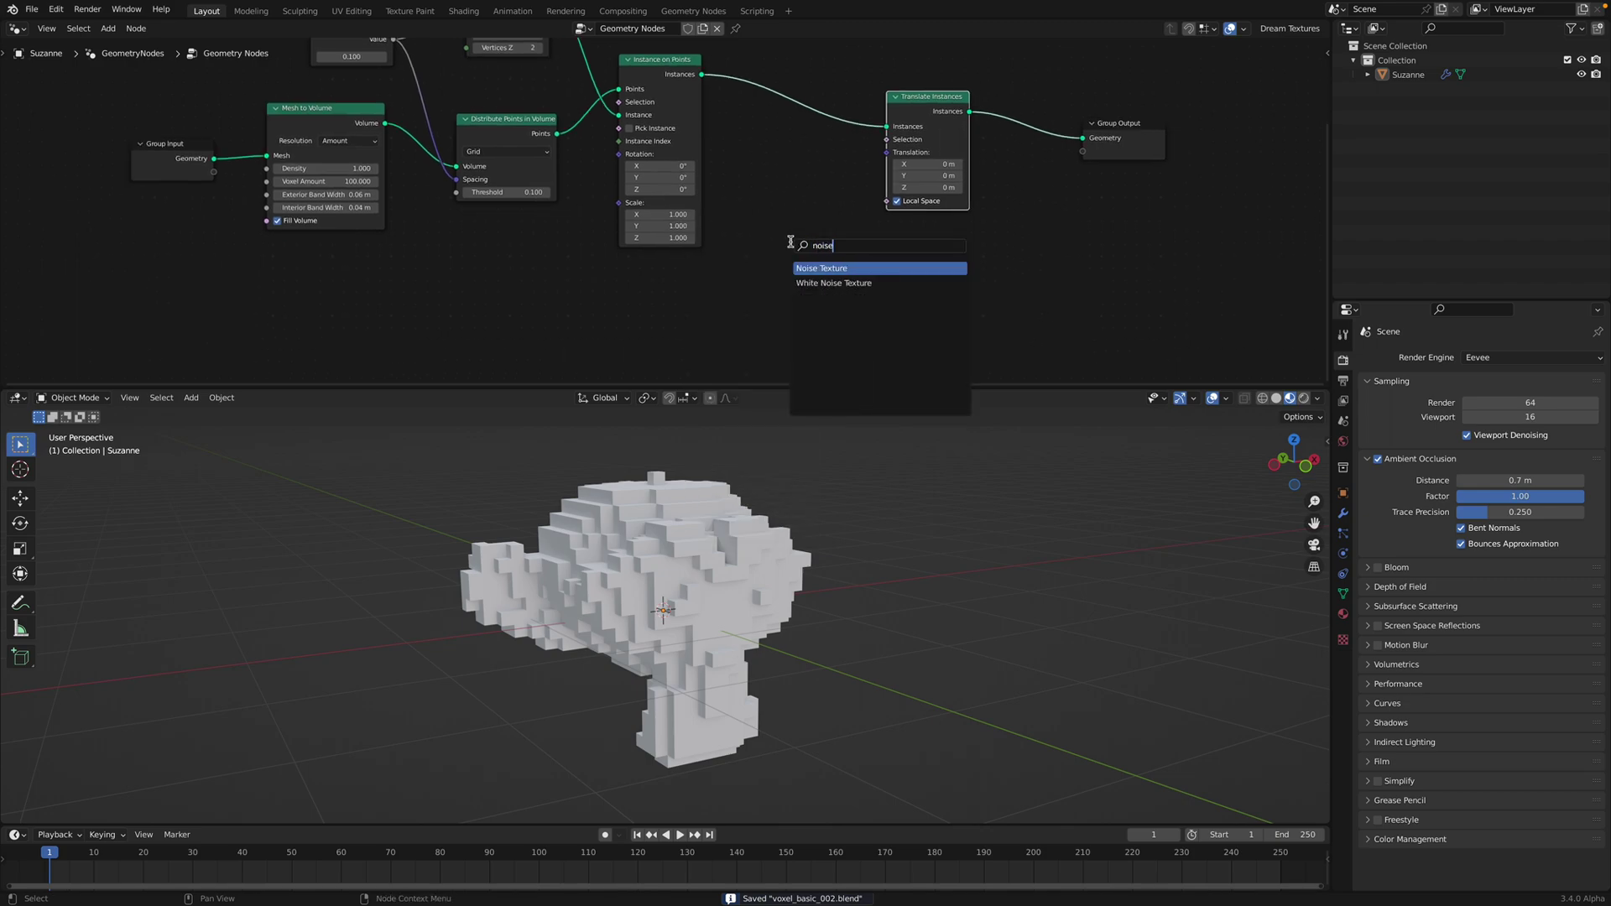
left_click(802, 268)
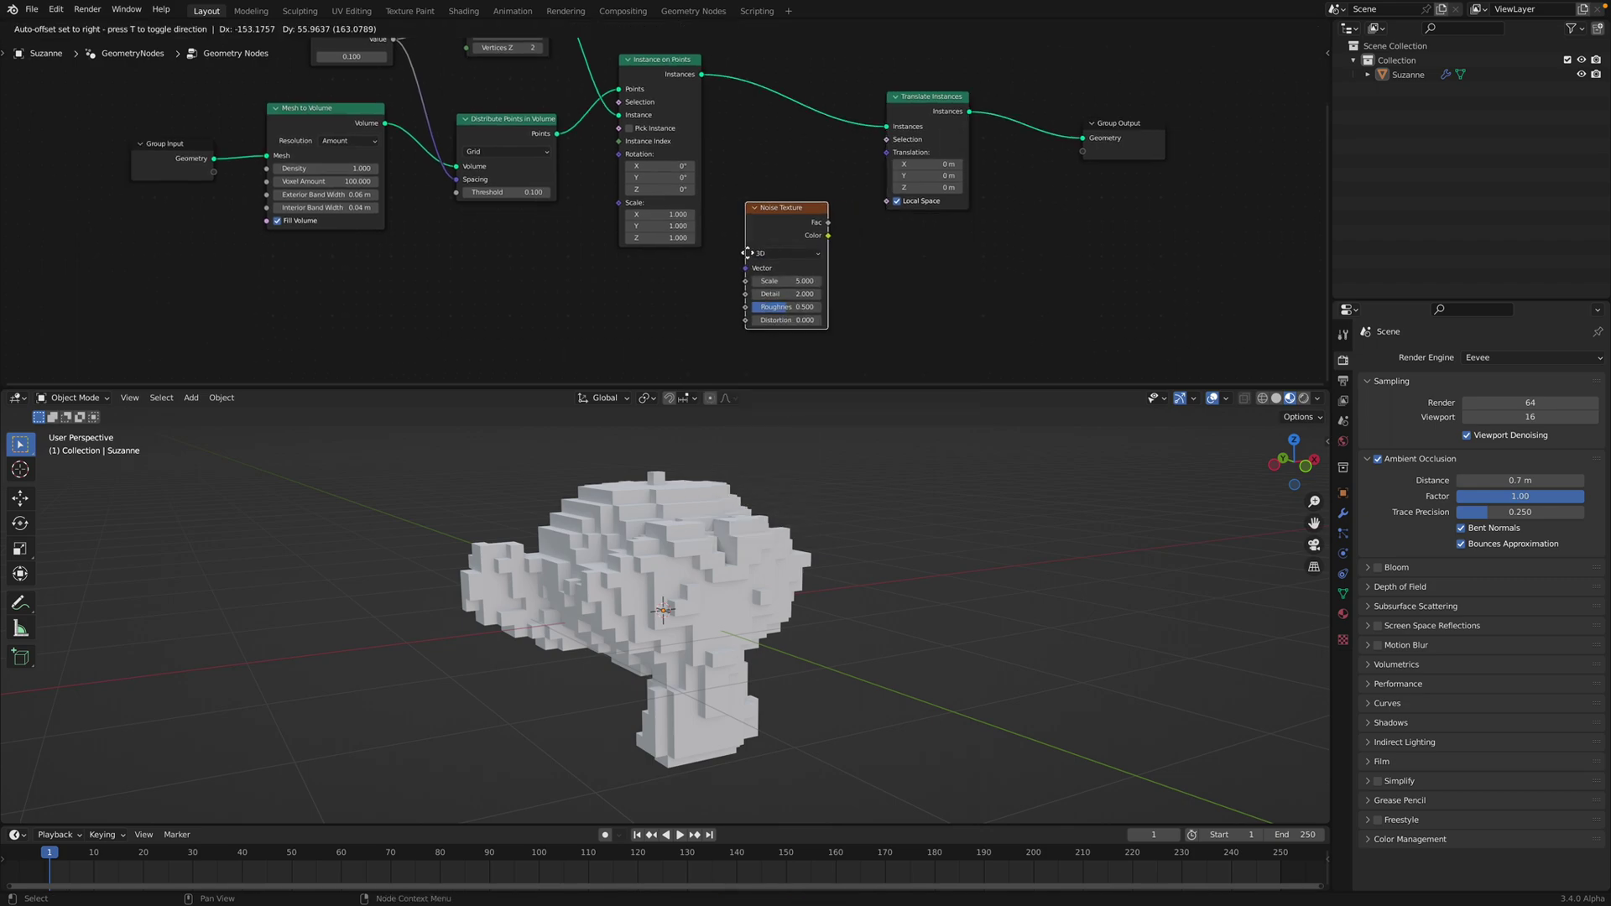
left_click(794, 255)
scroll(814, 262, "up", 1)
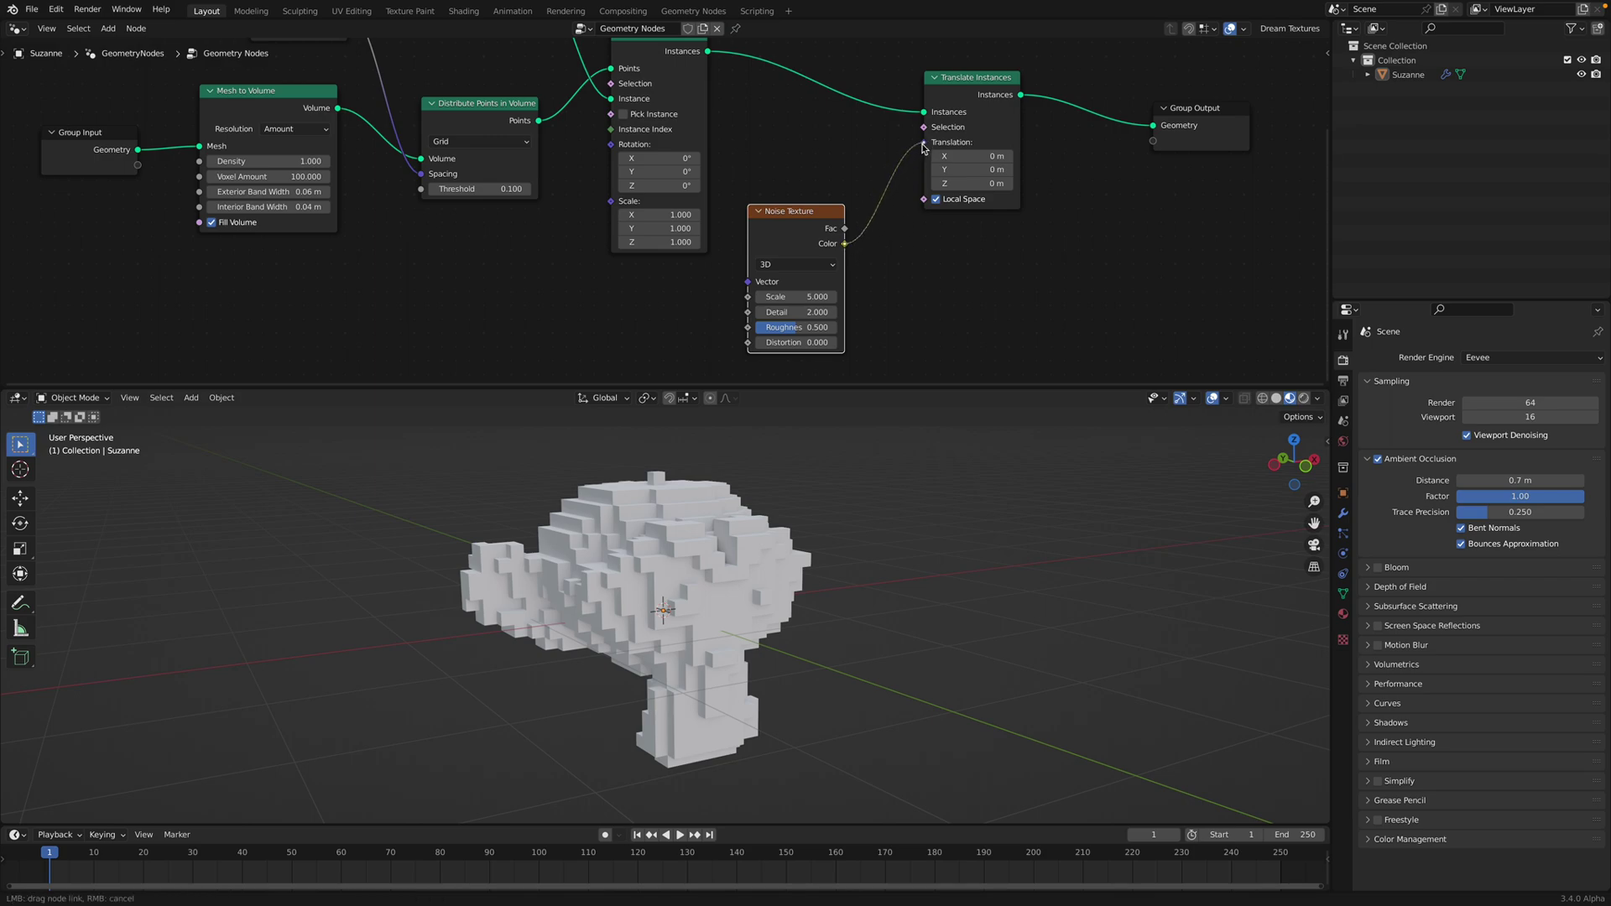
left_click_drag(924, 148, 924, 150)
left_click_drag(782, 243, 769, 252)
Step: Insert a Vector Math node set to Add between the Noise Texture's Color and the Translation input
key("shift+a")
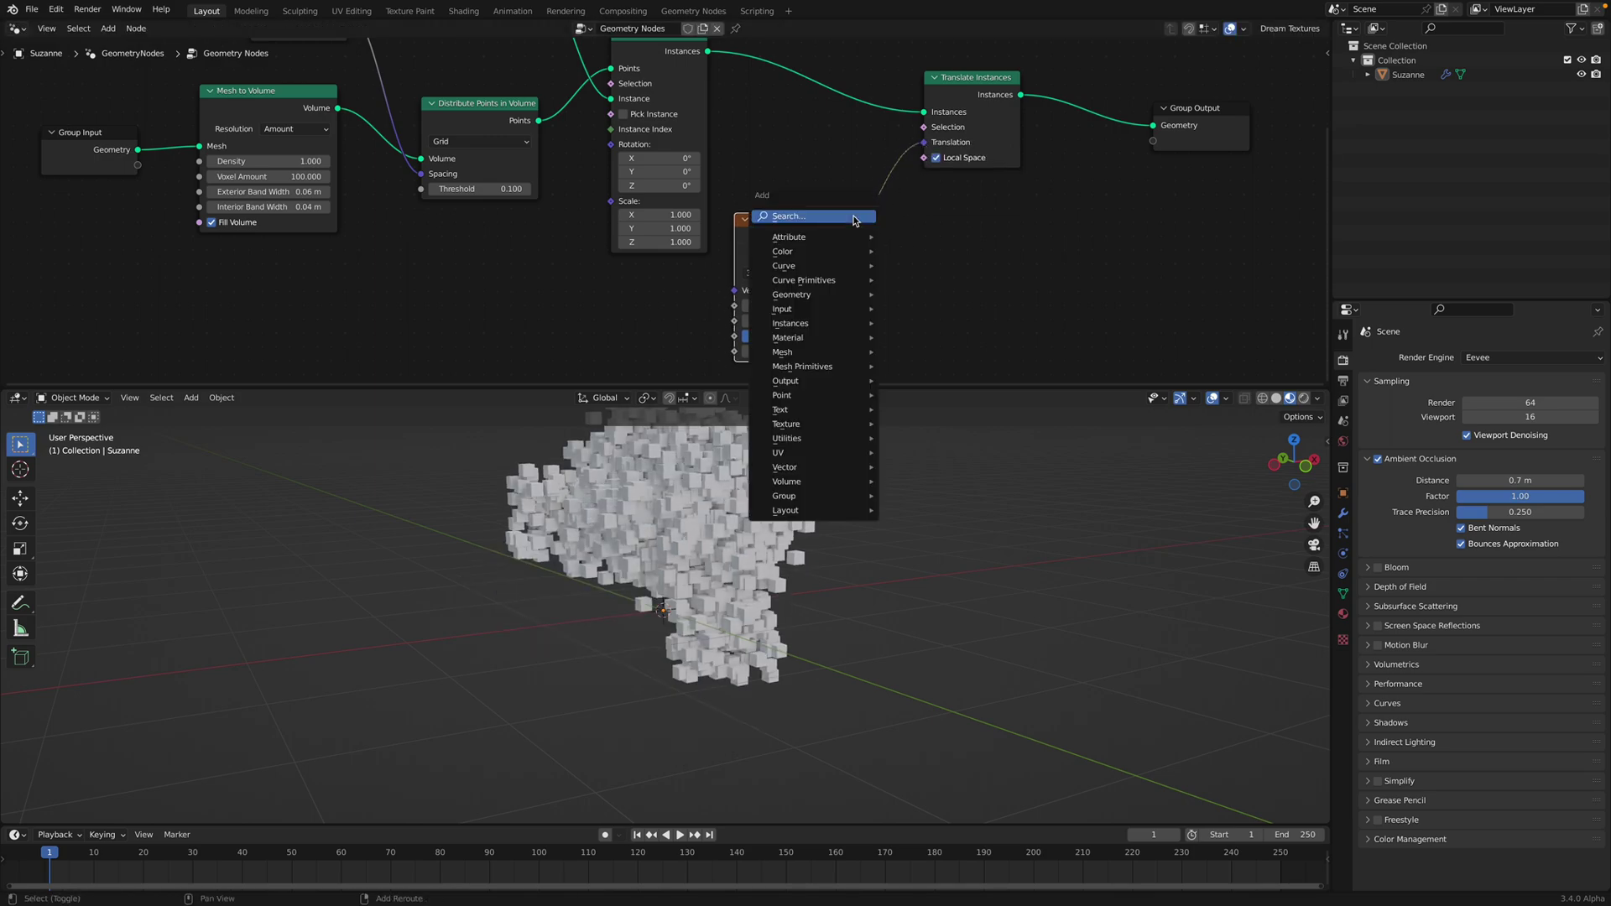
left_click(859, 218)
type("vec")
left_click(874, 256)
left_click(914, 257)
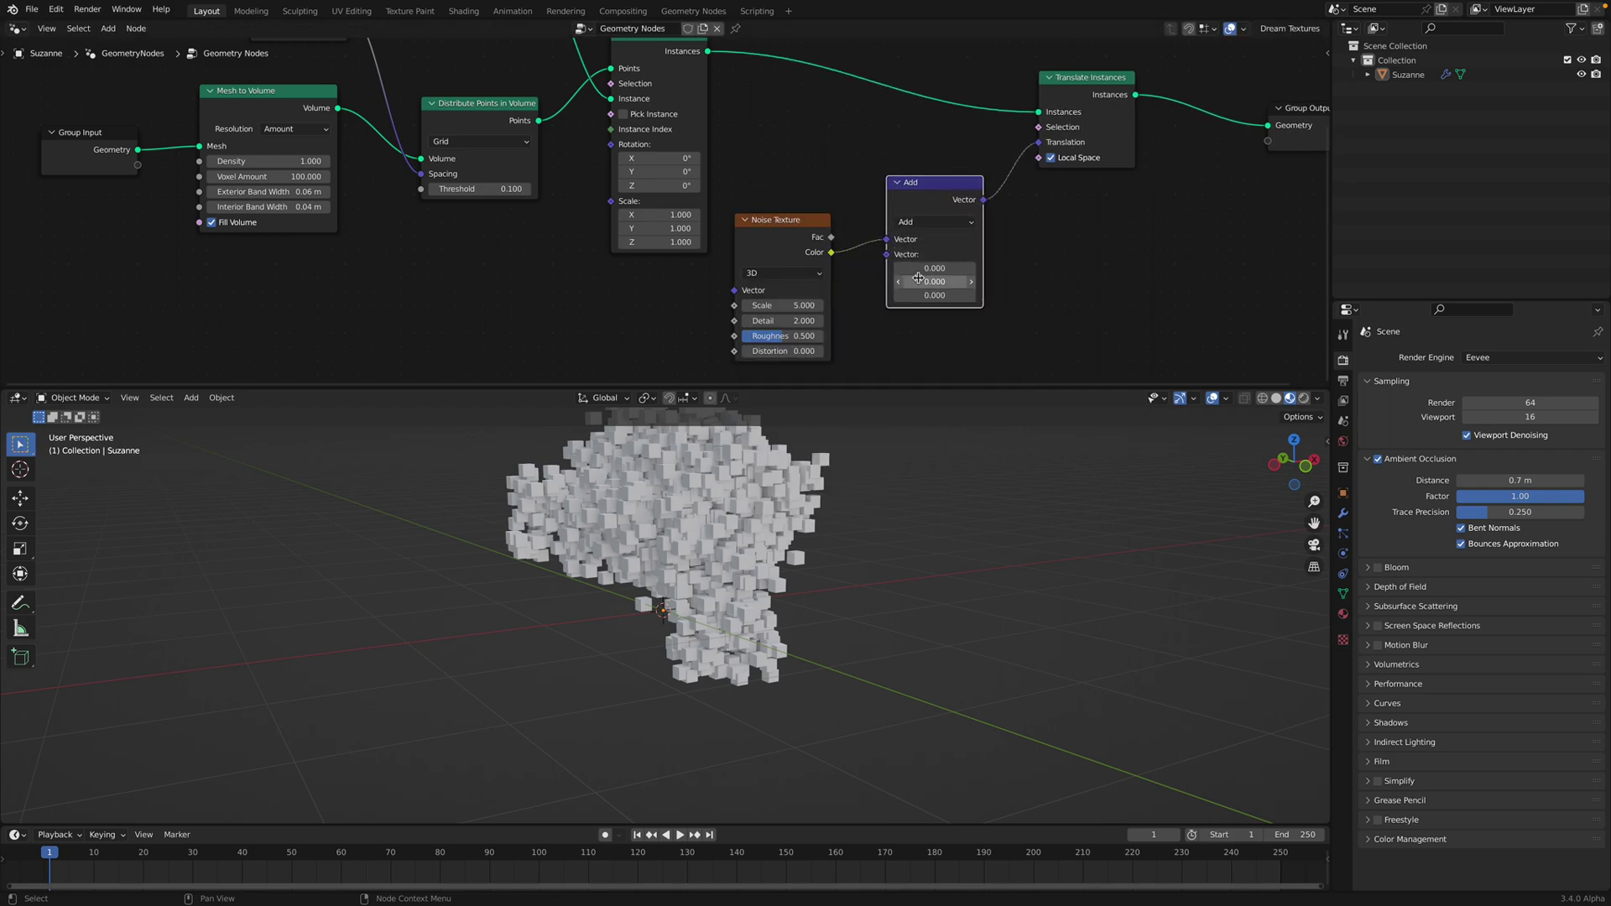
Step: Set all three components of the Add node's second vector to -0.5, and save the file
left_click(919, 269)
type("-0.5")
key("Return")
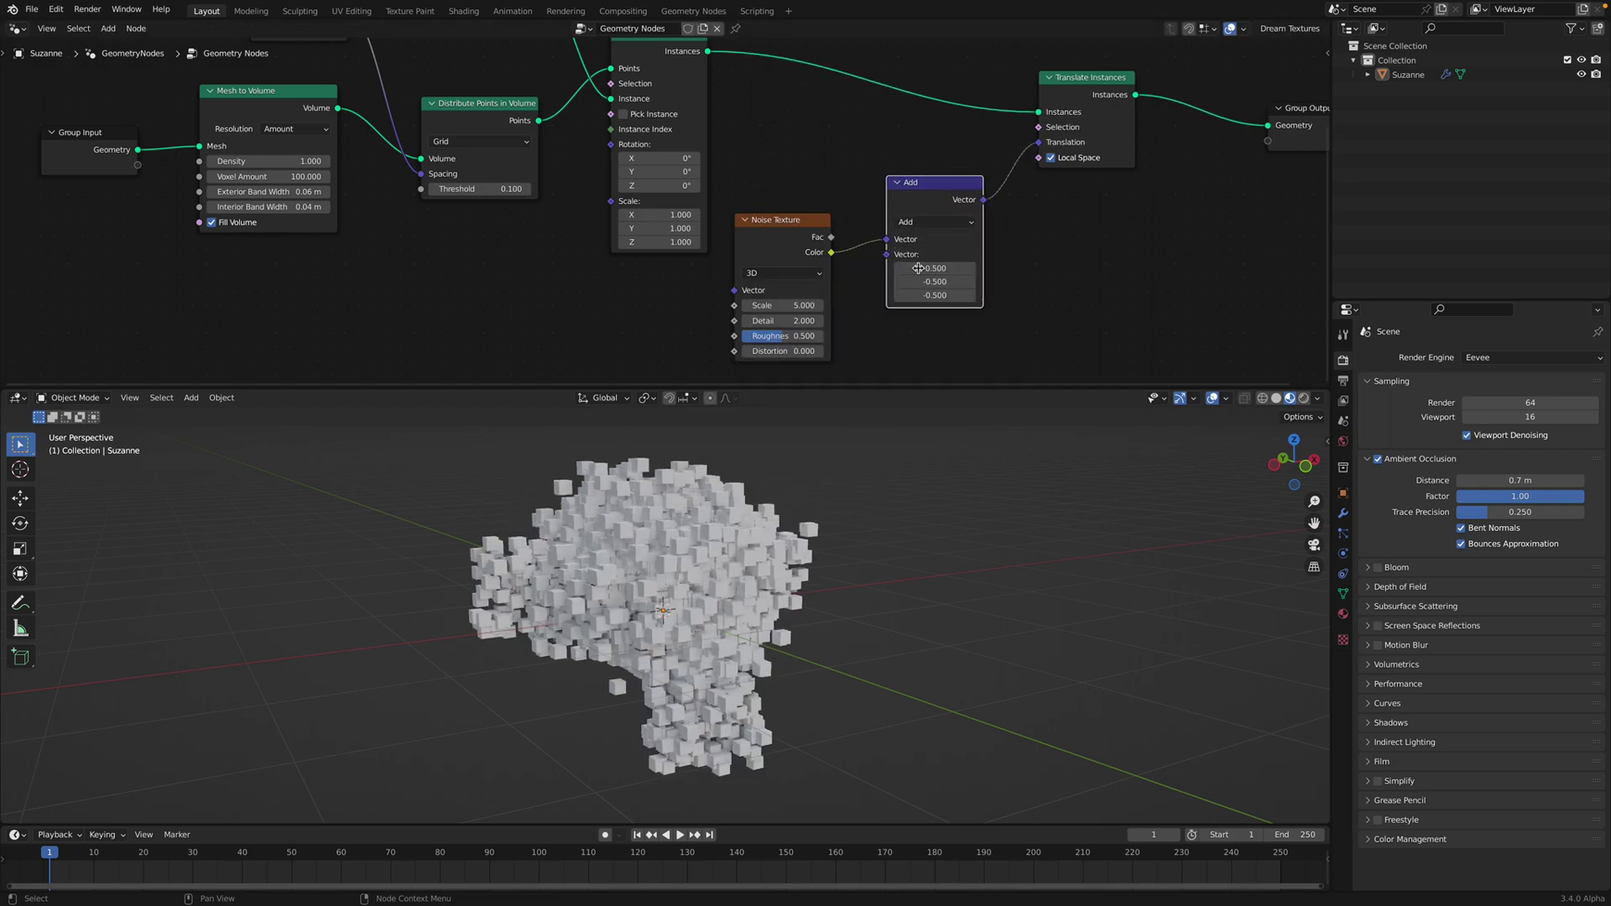
key("ctrl+s")
Step: Switch the Noise Texture to 4D and vary its W value up to 6.58, viewing the monkey from the front
middle_click_drag(818, 271, 730, 252)
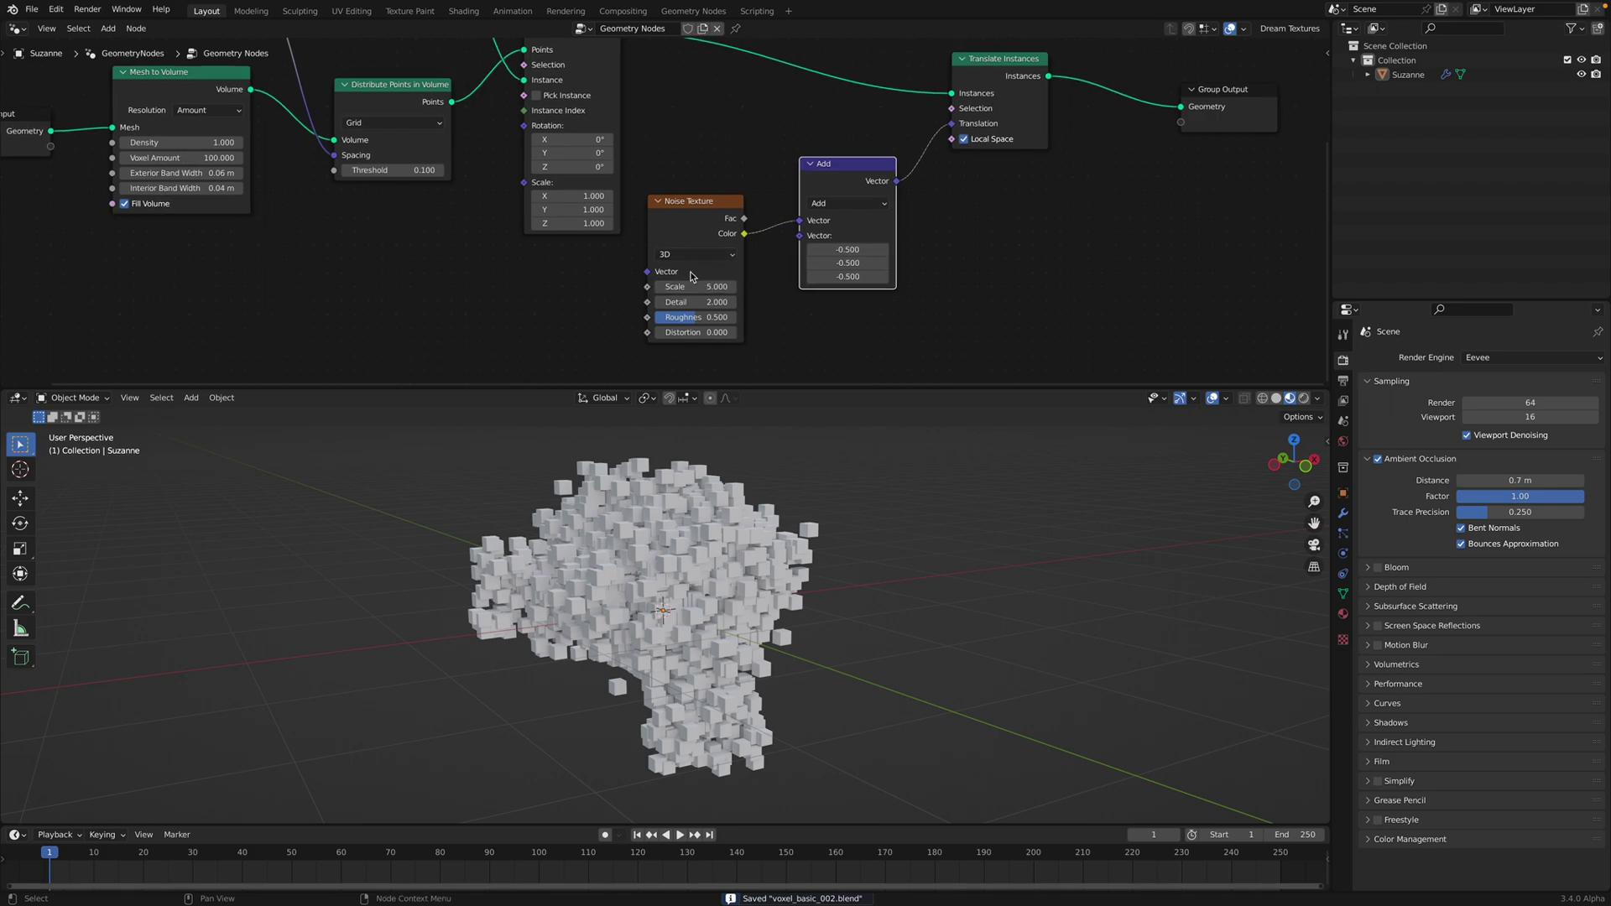
left_click(693, 255)
left_click(692, 306)
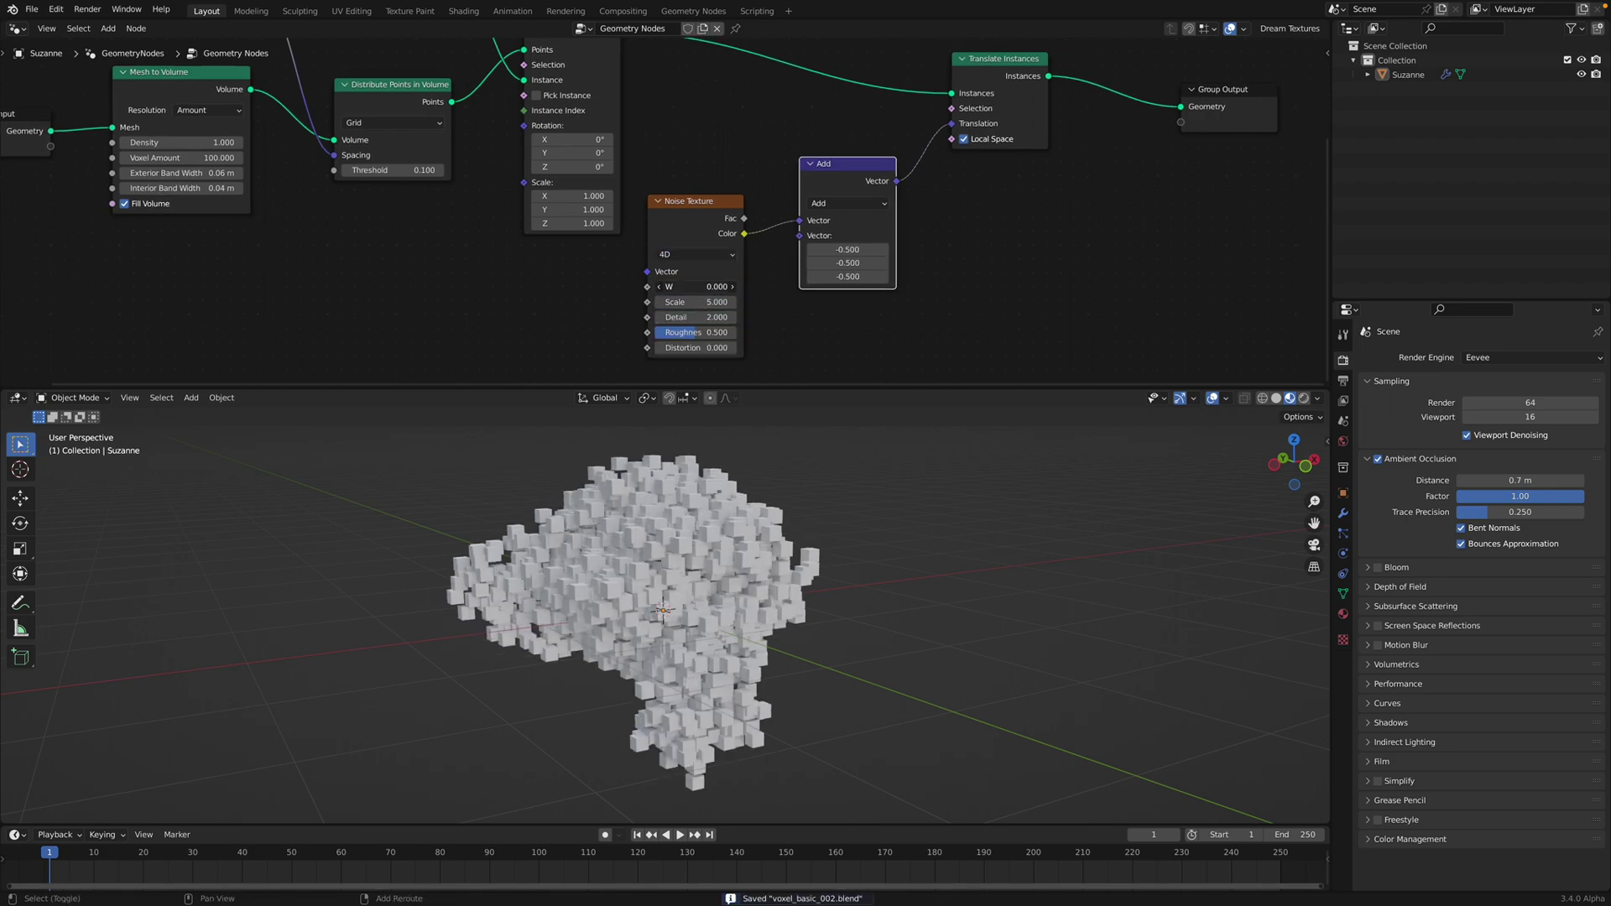
left_click_drag(705, 286, 768, 286)
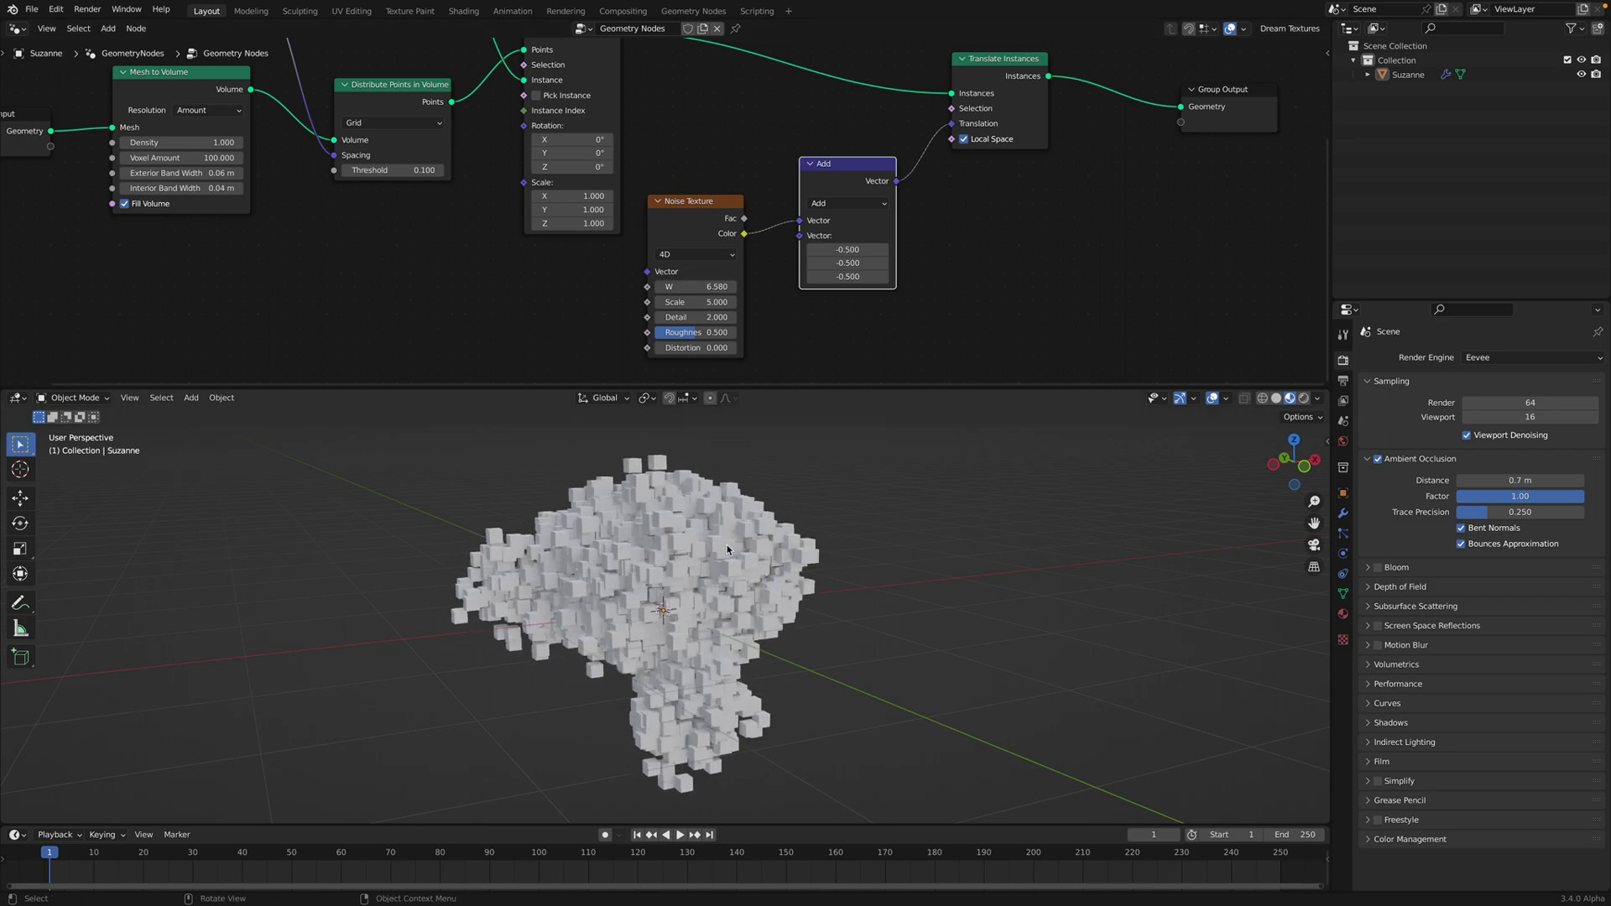
middle_click_drag(727, 550, 669, 572)
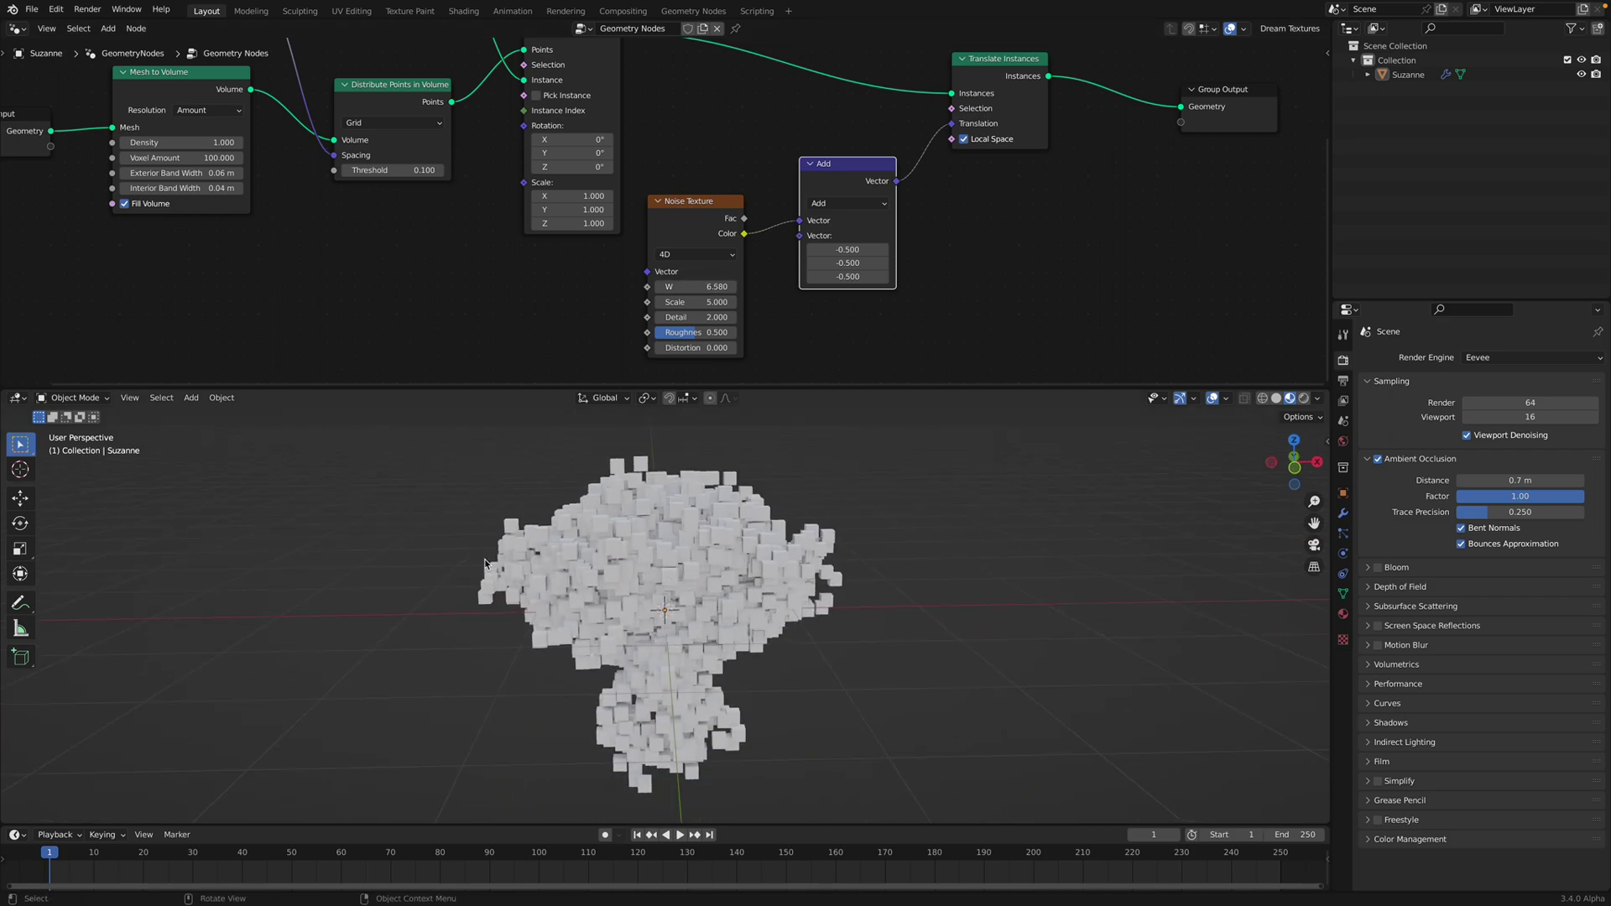
Step: Set the Noise Texture's W to 5.82, save the file, and shift the node slightly
left_click_drag(663, 284, 634, 283)
key("ctrl+s")
left_click_drag(705, 219, 710, 215)
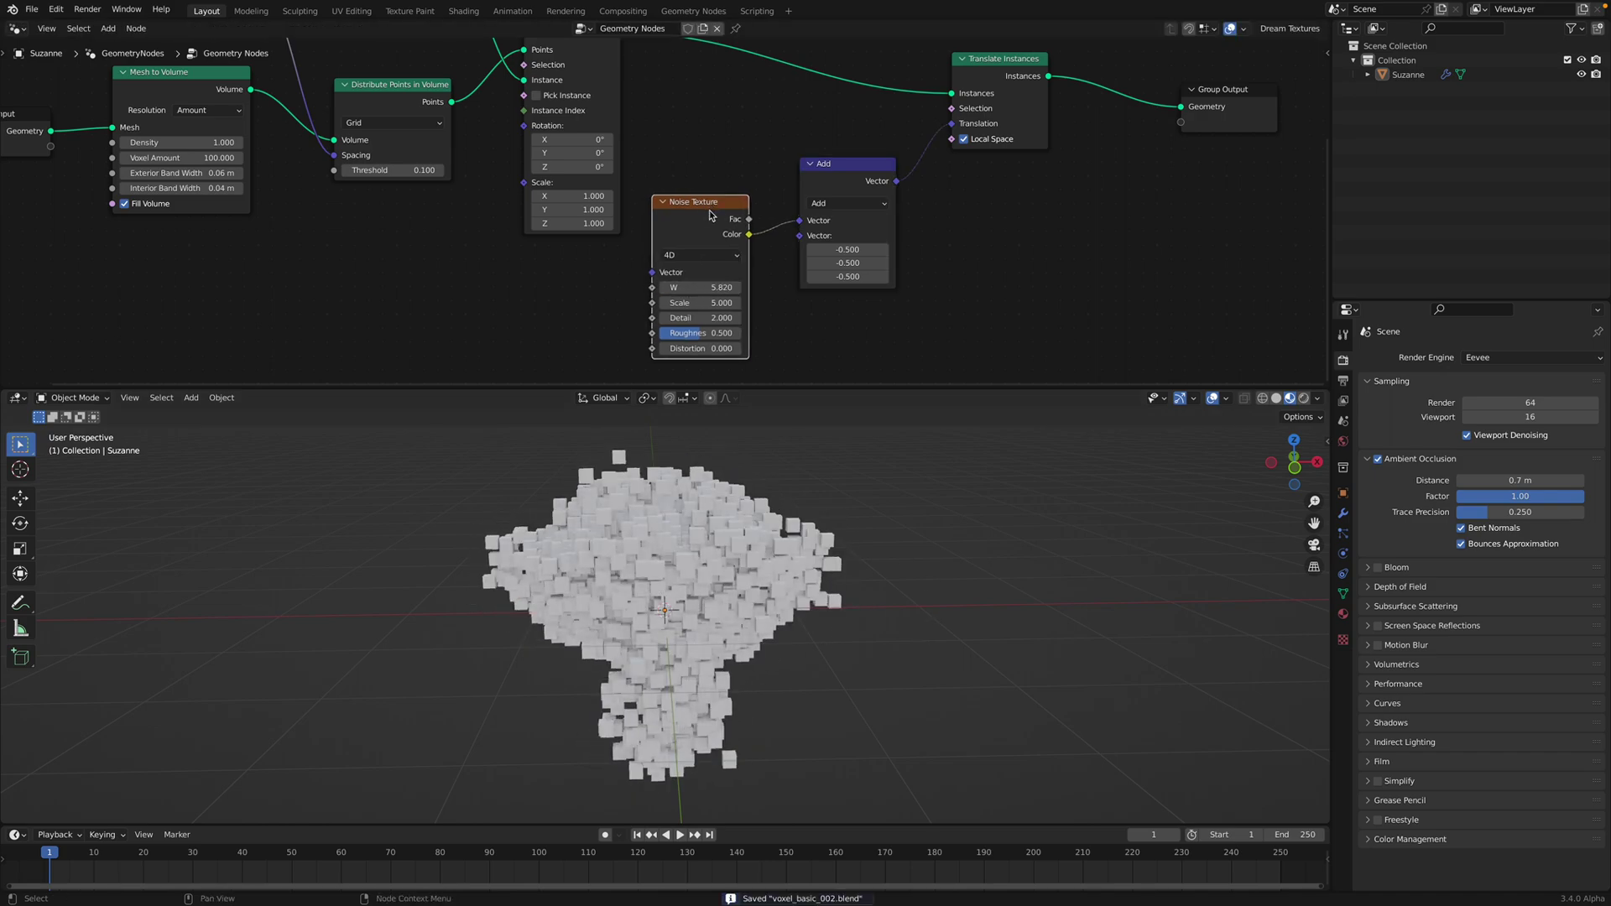
Step: Spread out the Translate Instances, Group Output, Value and Cube nodes to make room between Cube and Instance on Points
scroll(711, 215, "down", 3)
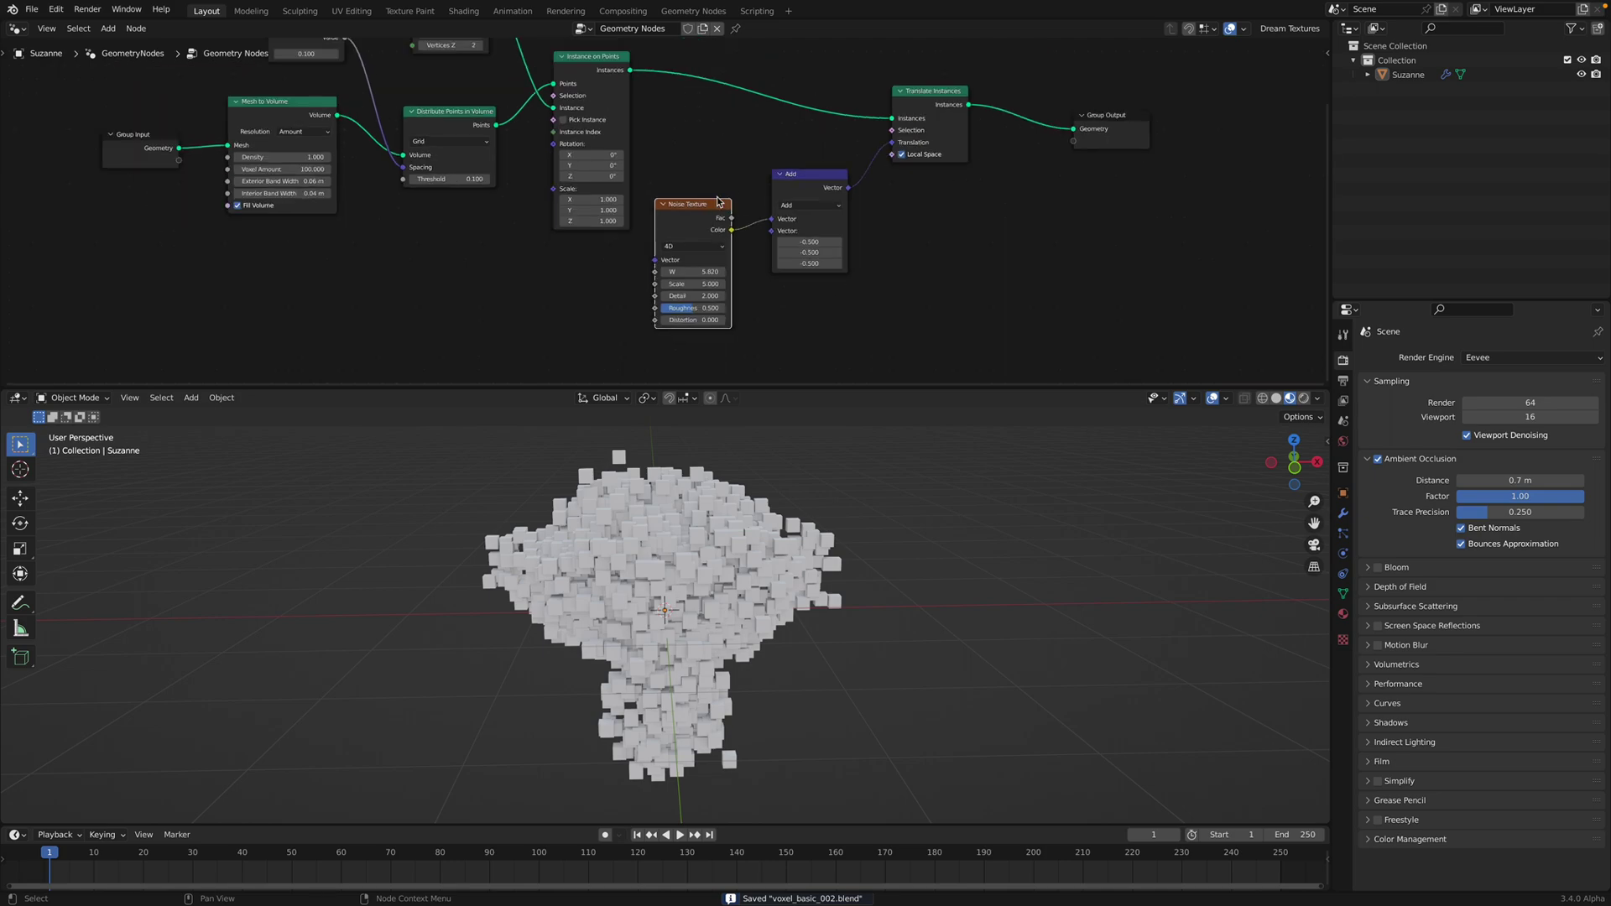
middle_click_drag(801, 179, 756, 234)
left_click(856, 146)
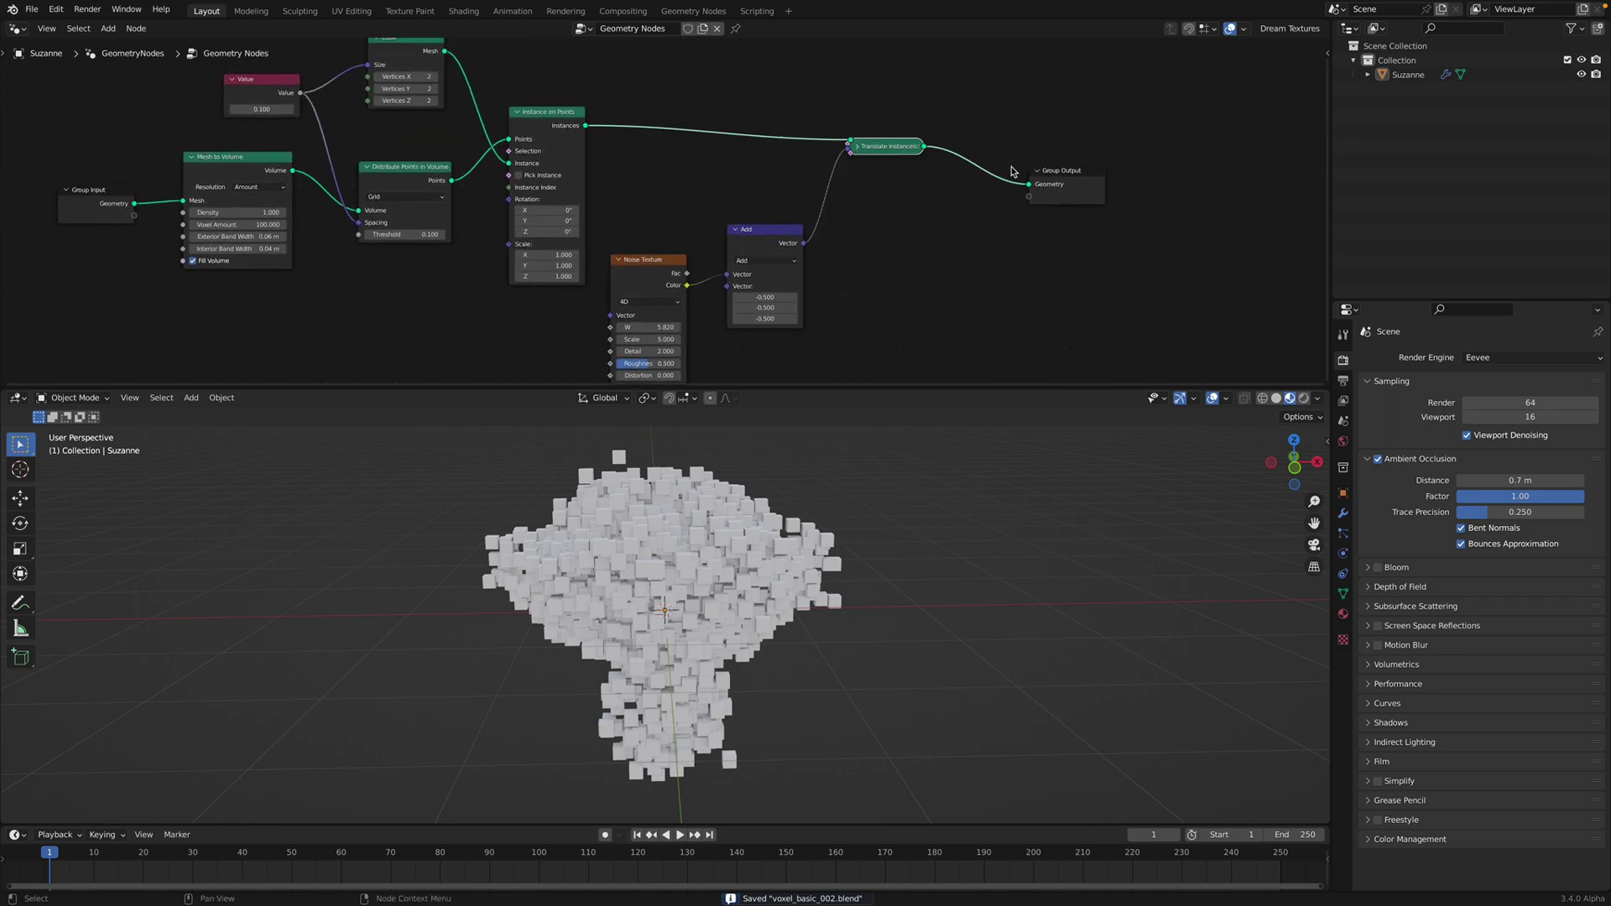
left_click(860, 146)
left_click_drag(883, 148, 893, 149)
left_click_drag(1043, 170, 1097, 173)
middle_click_drag(610, 144, 619, 159)
left_click_drag(554, 149, 577, 135)
middle_click_drag(398, 94, 519, 151)
left_click_drag(404, 153, 260, 141)
left_click_drag(529, 132, 483, 125)
middle_click_drag(599, 104, 589, 134)
Step: Insert a Delete Geometry node between the Cube's Mesh output and the Instance input of Instance on Points
key("shift+a")
left_click(585, 131)
type("de")
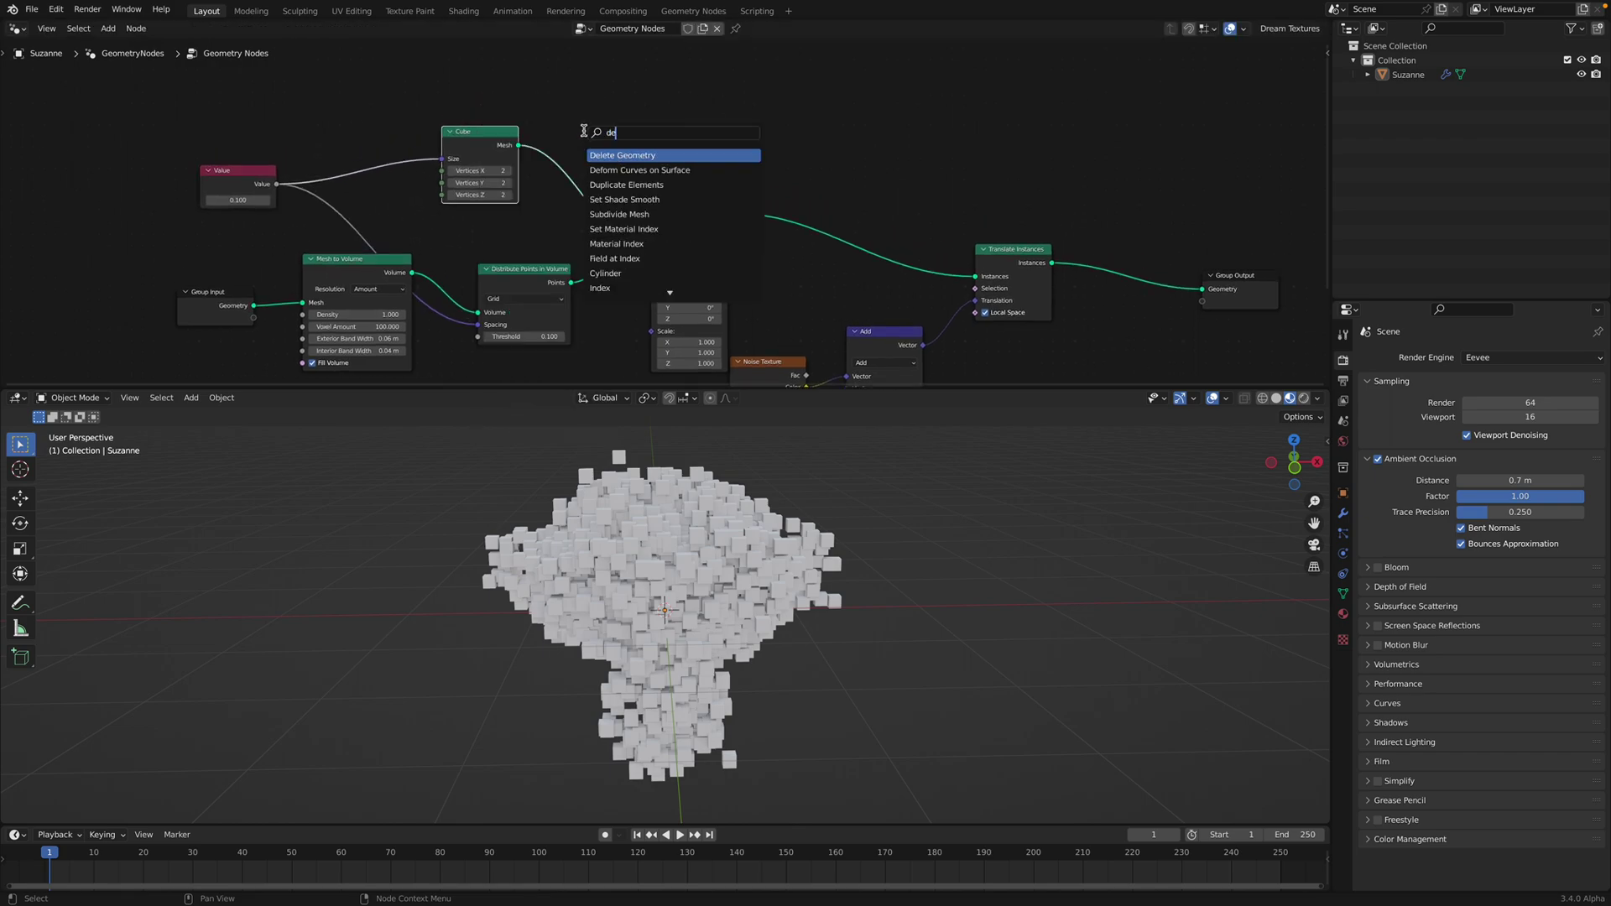
left_click(598, 154)
left_click(581, 144)
scroll(496, 151, "up", 1)
middle_click_drag(496, 151, 513, 199)
Step: Add an Index node above the Value node and connect it to the Delete Geometry node's Selection
key("shift+a")
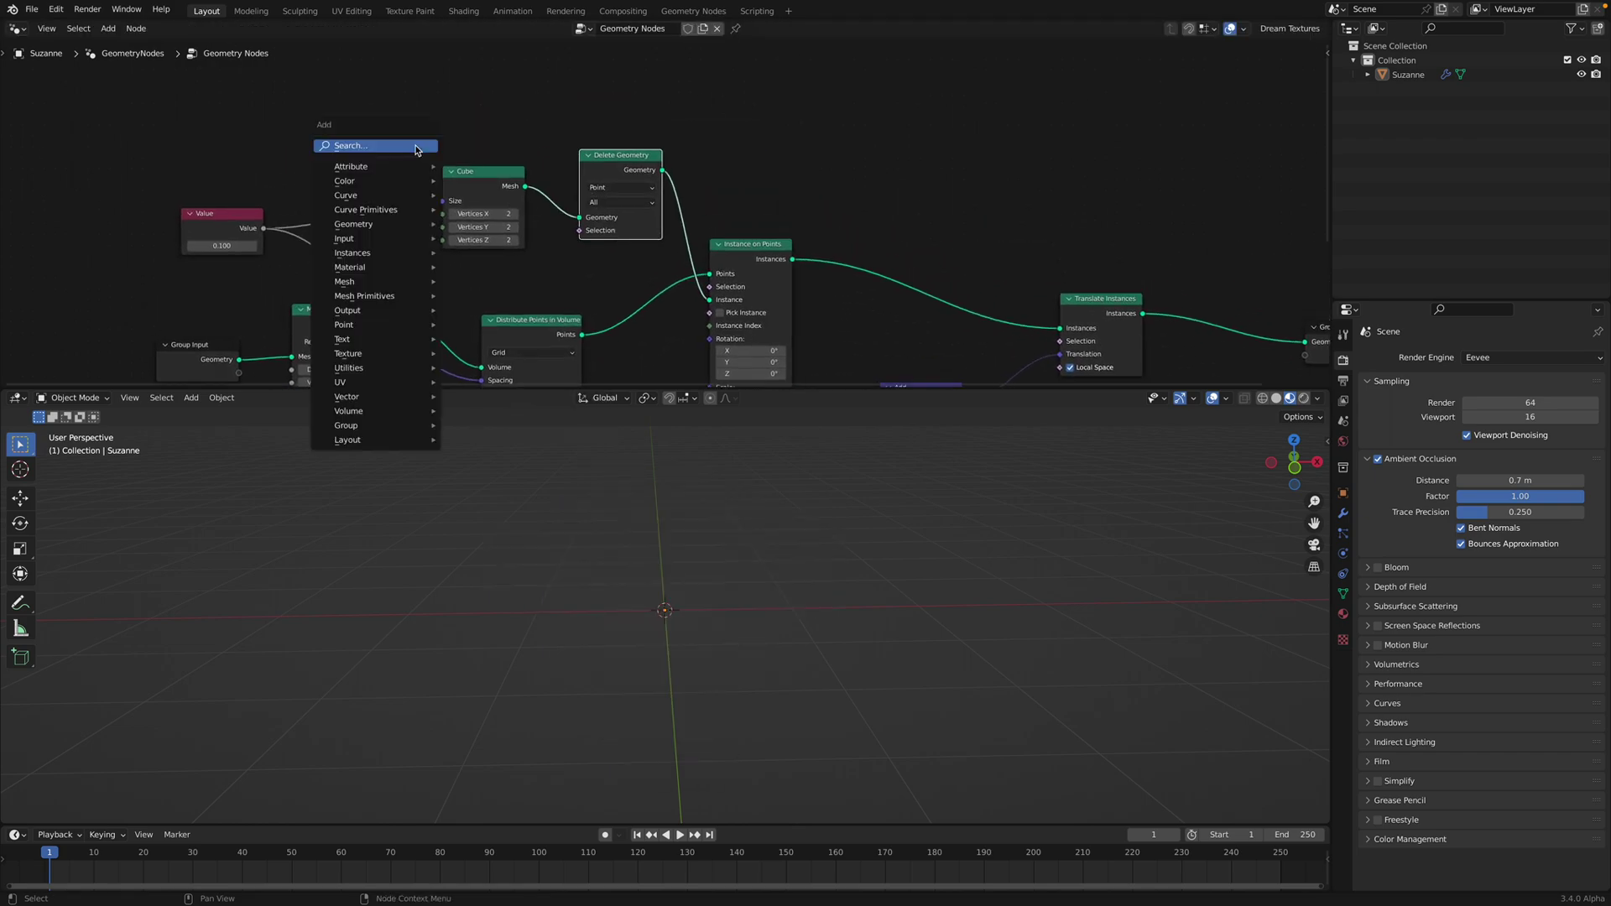
left_click(416, 147)
type("index")
key("Return")
left_click(384, 159)
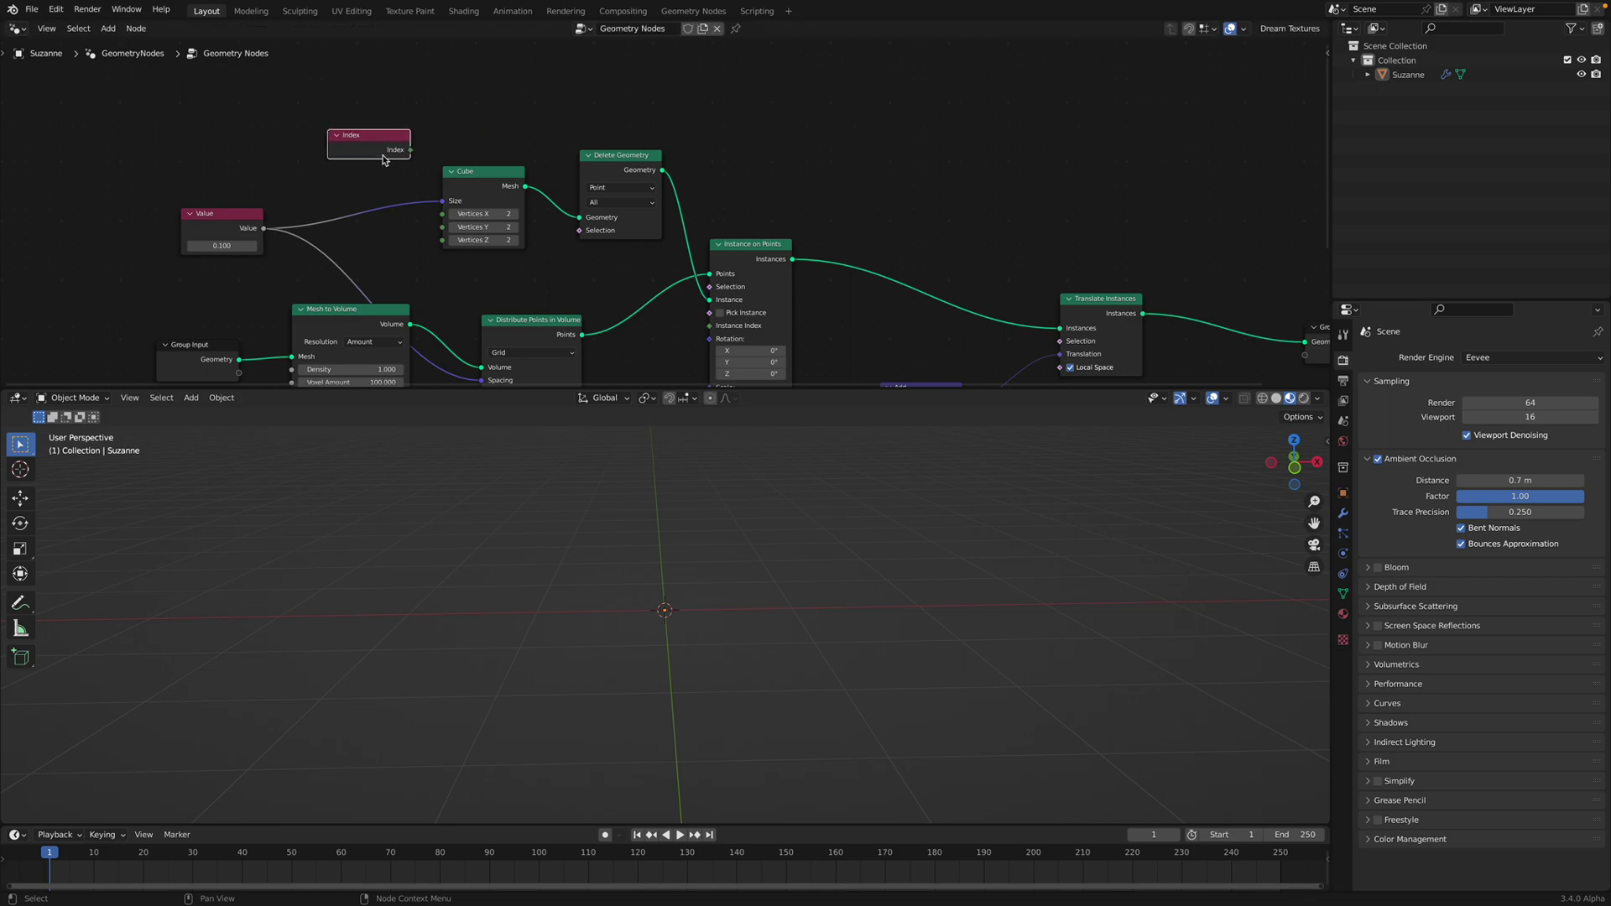
left_click_drag(580, 222, 580, 230)
left_click_drag(391, 150, 293, 123)
Step: Insert a Greater Than comparison between the Index node and the Delete Geometry Selection, with B at 1.54
scroll(352, 138, "up", 1)
key("shift+a")
left_click(366, 137)
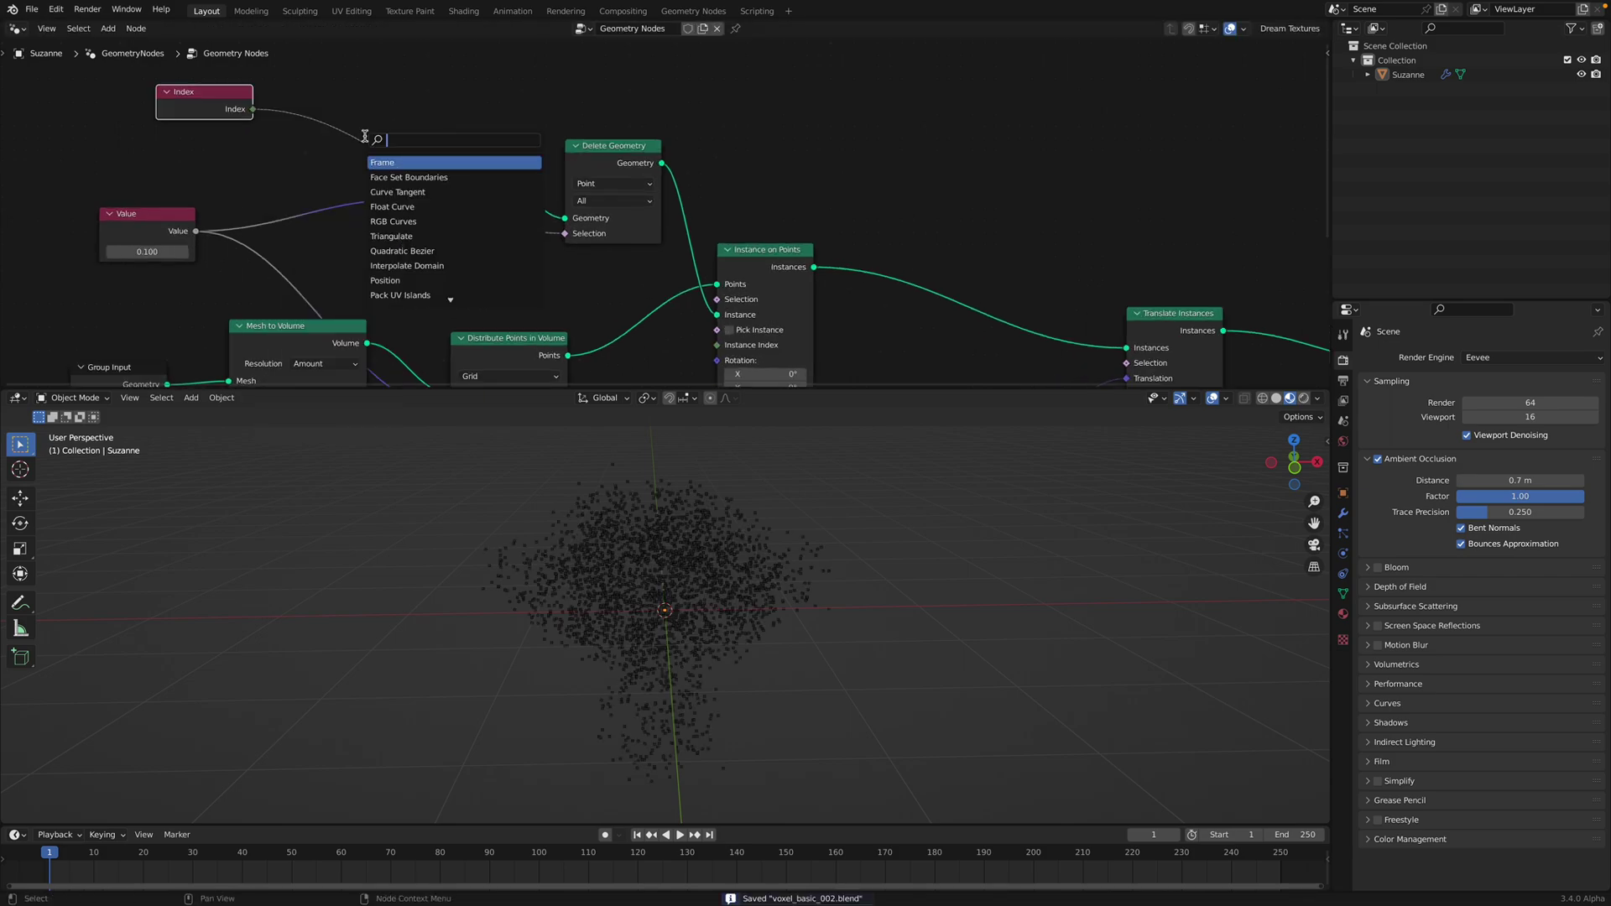
type("greater")
key("Return")
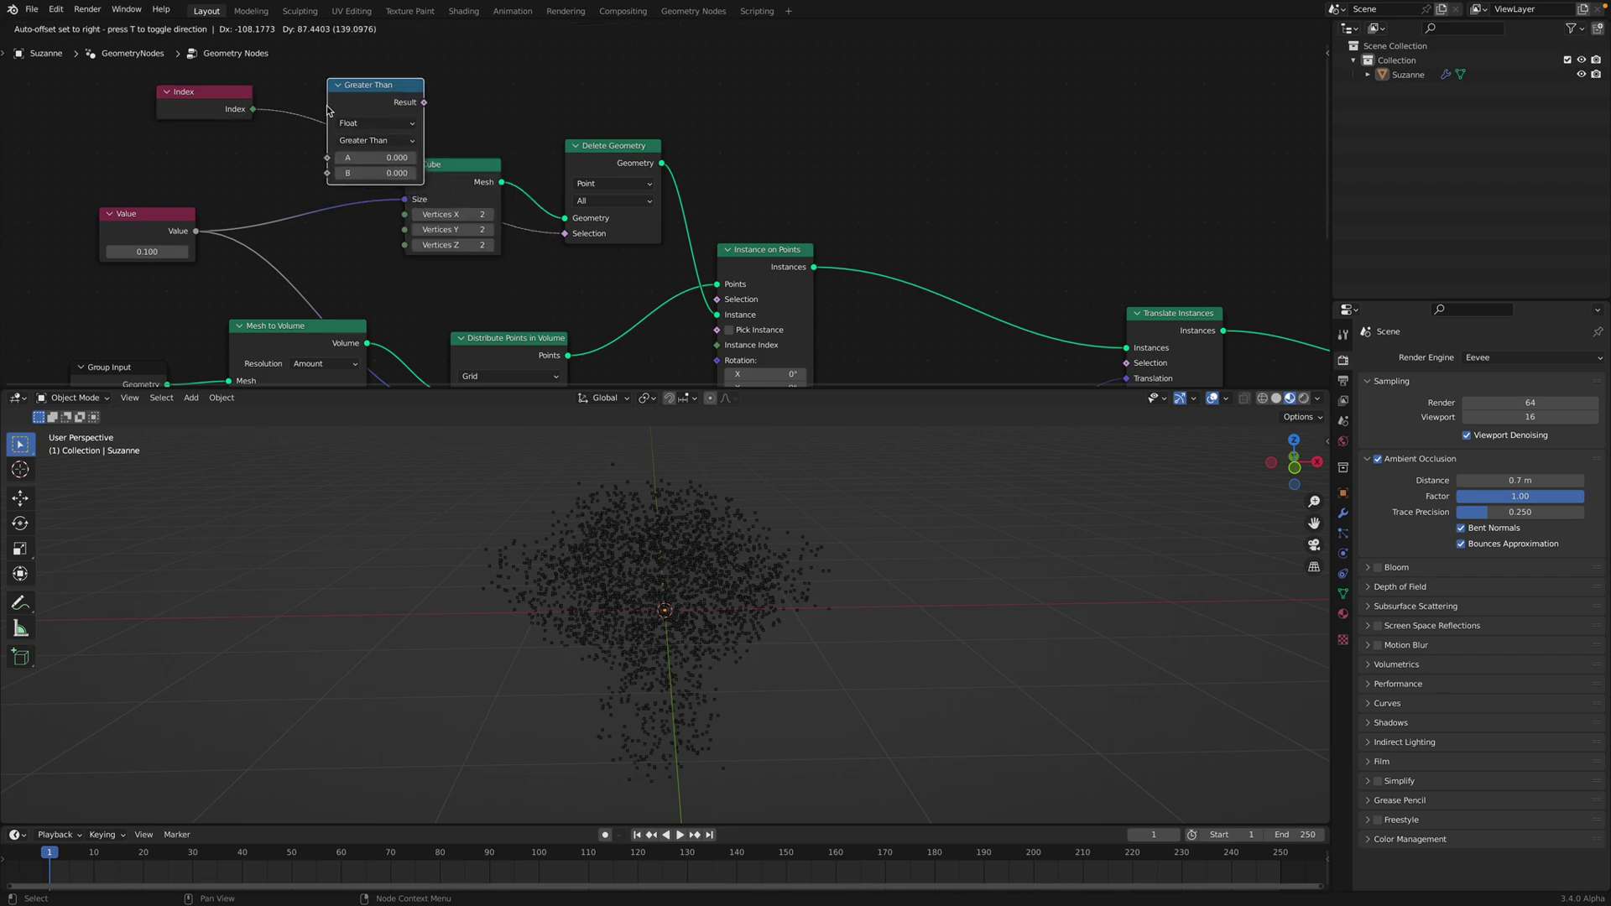
left_click(328, 110)
left_click_drag(375, 173, 504, 173)
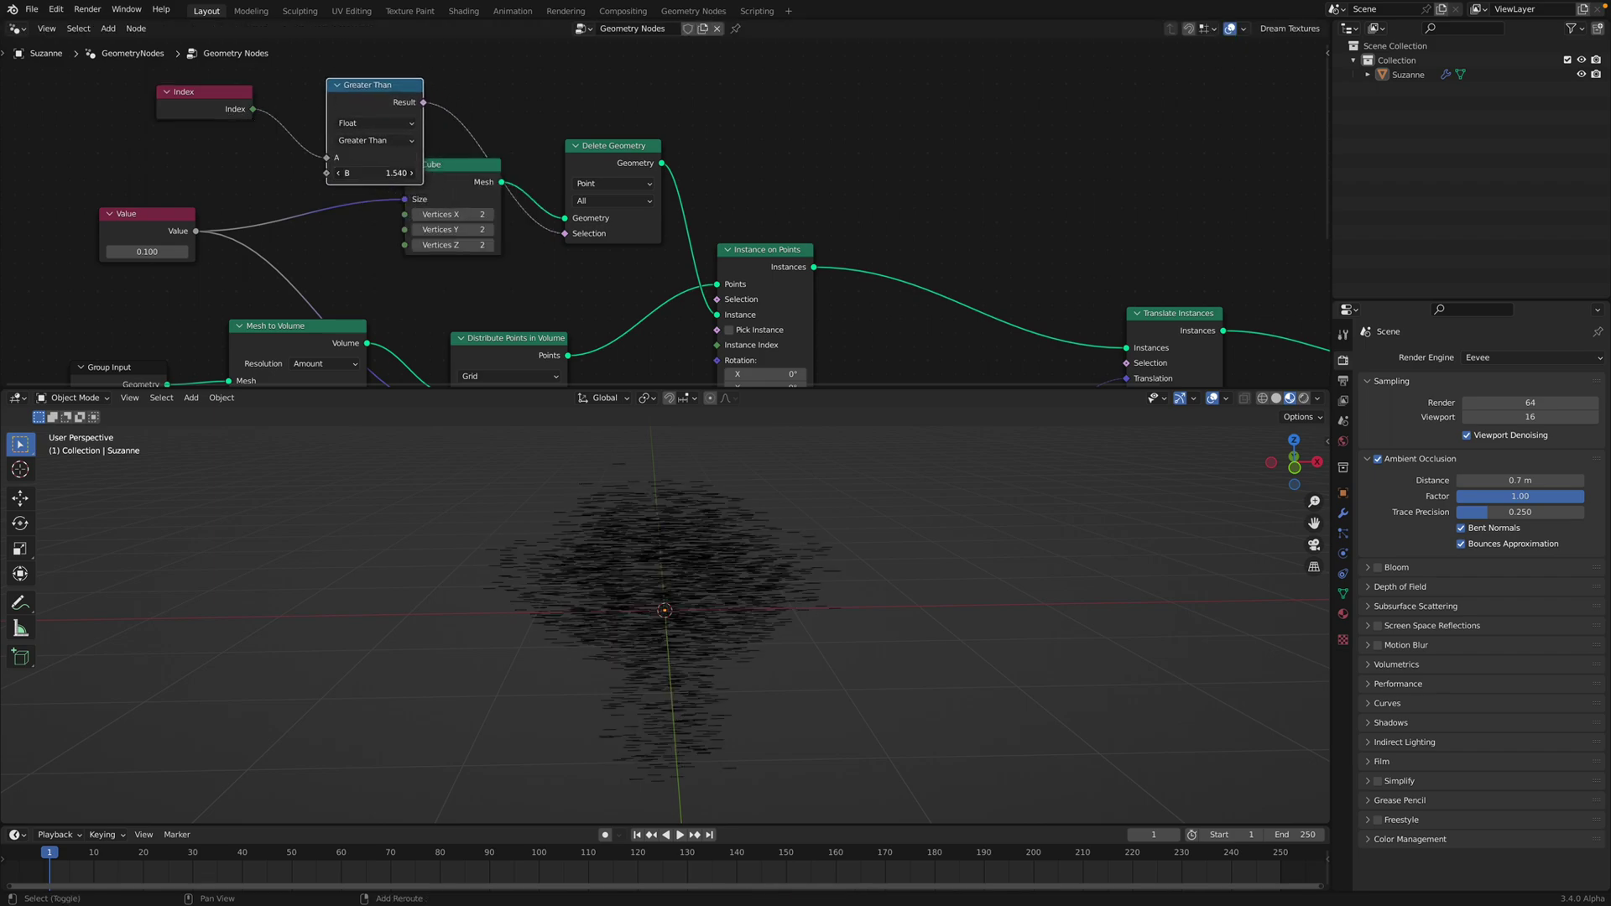
Step: Switch the comparison to Integer and Less Than, with the Index connected to A and B at 780
left_click(375, 123)
left_click(375, 145)
left_click(374, 141)
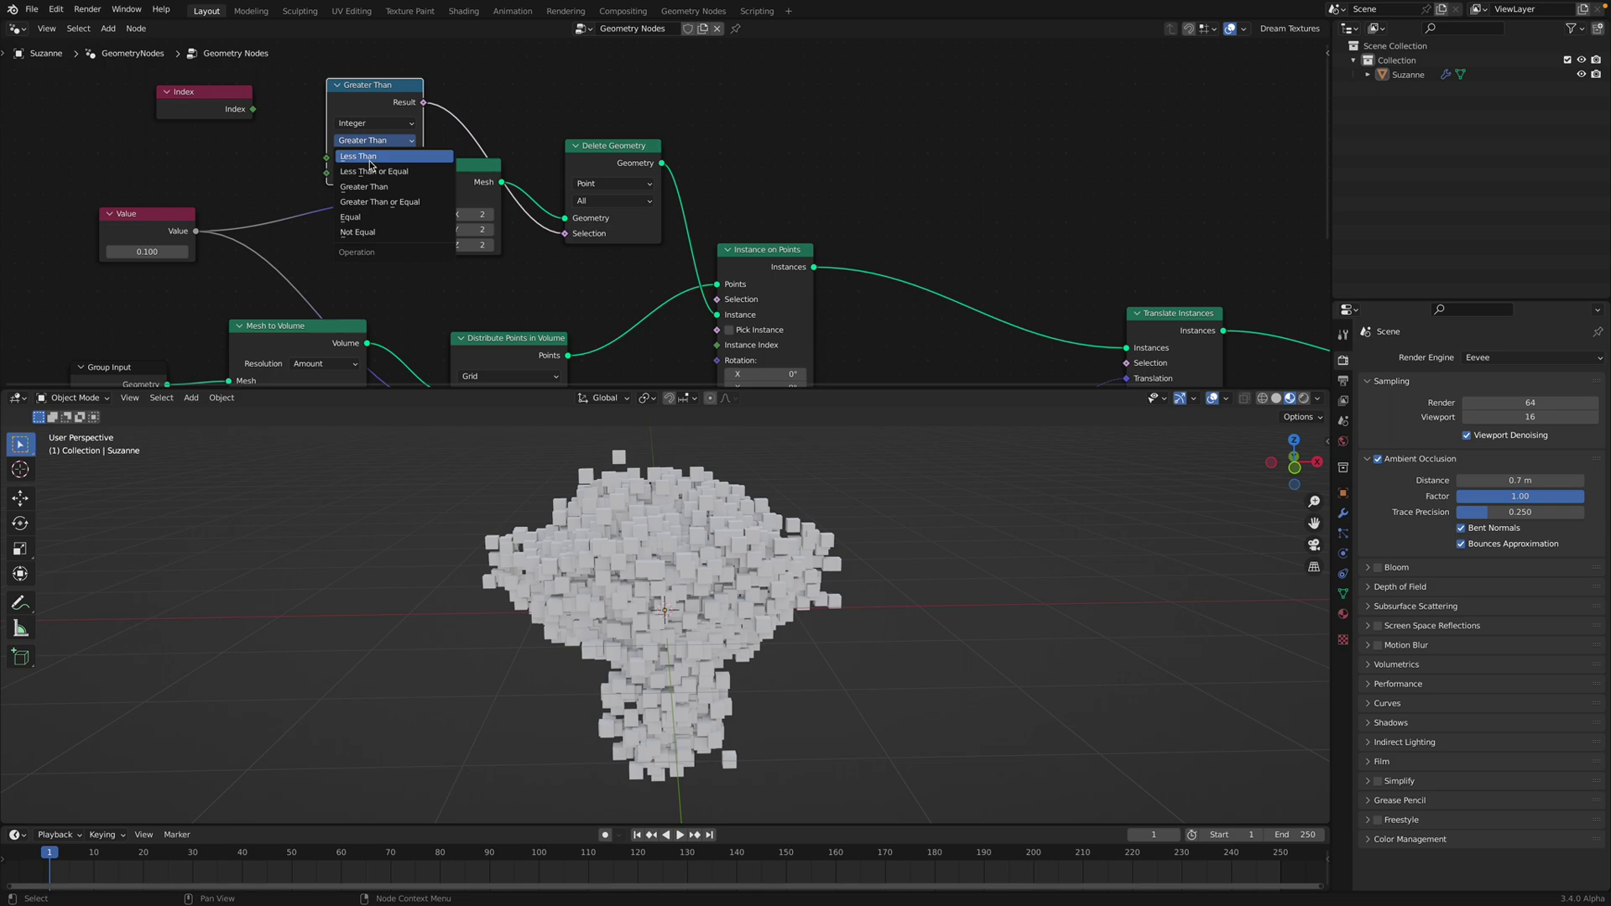
left_click(369, 157)
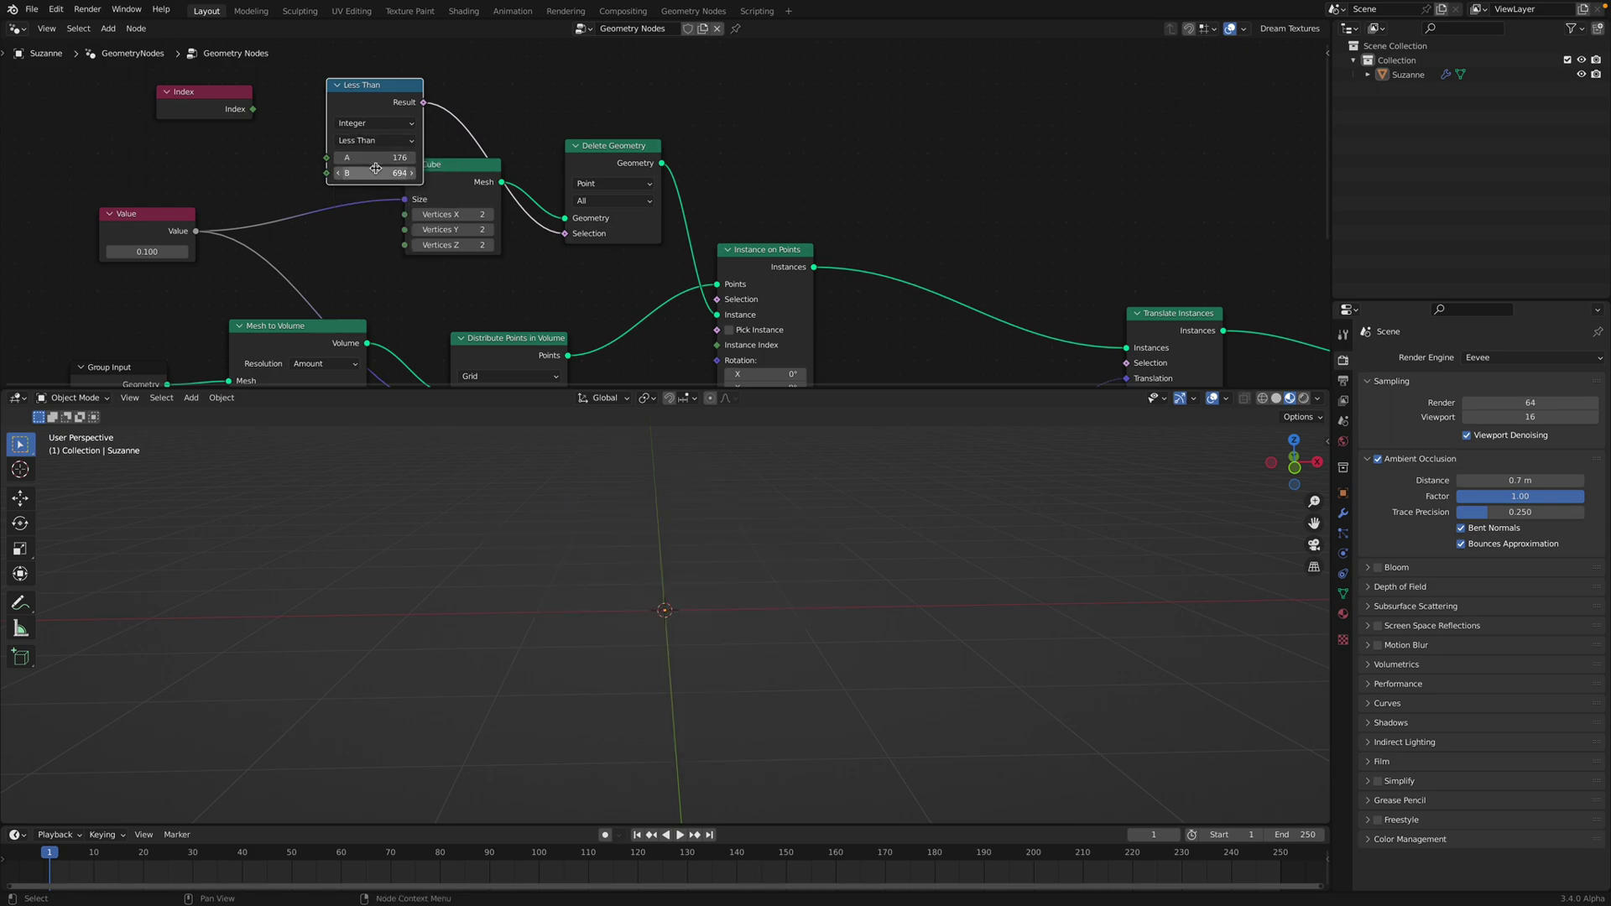
left_click_drag(269, 122, 253, 110)
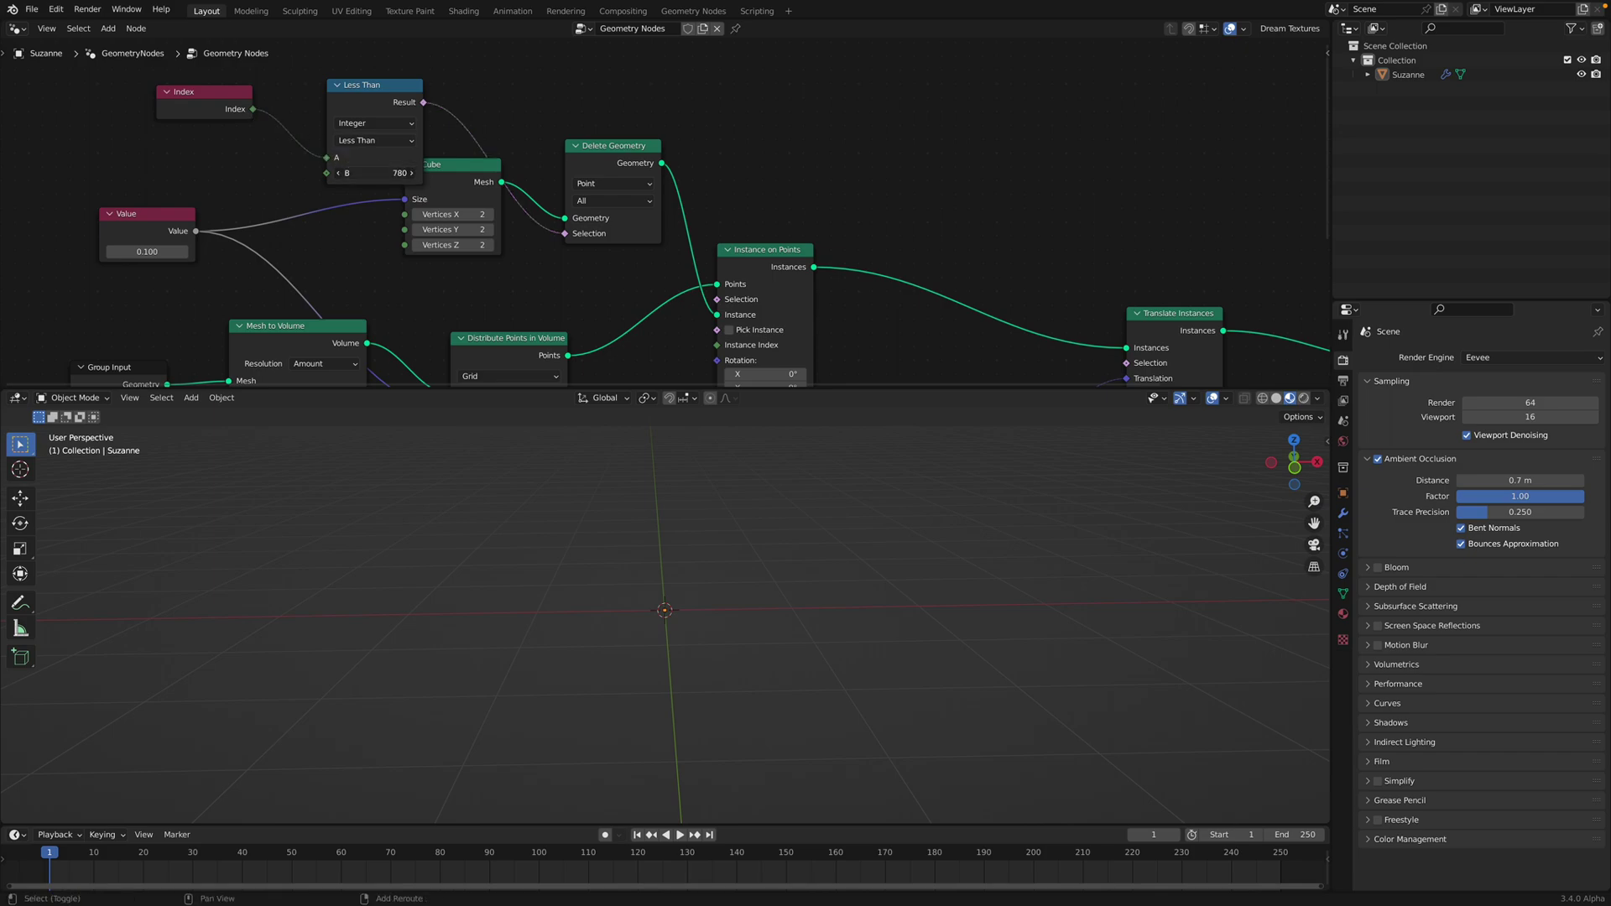
Step: Set the integer comparison back to Greater Than with B at 8
left_click(376, 141)
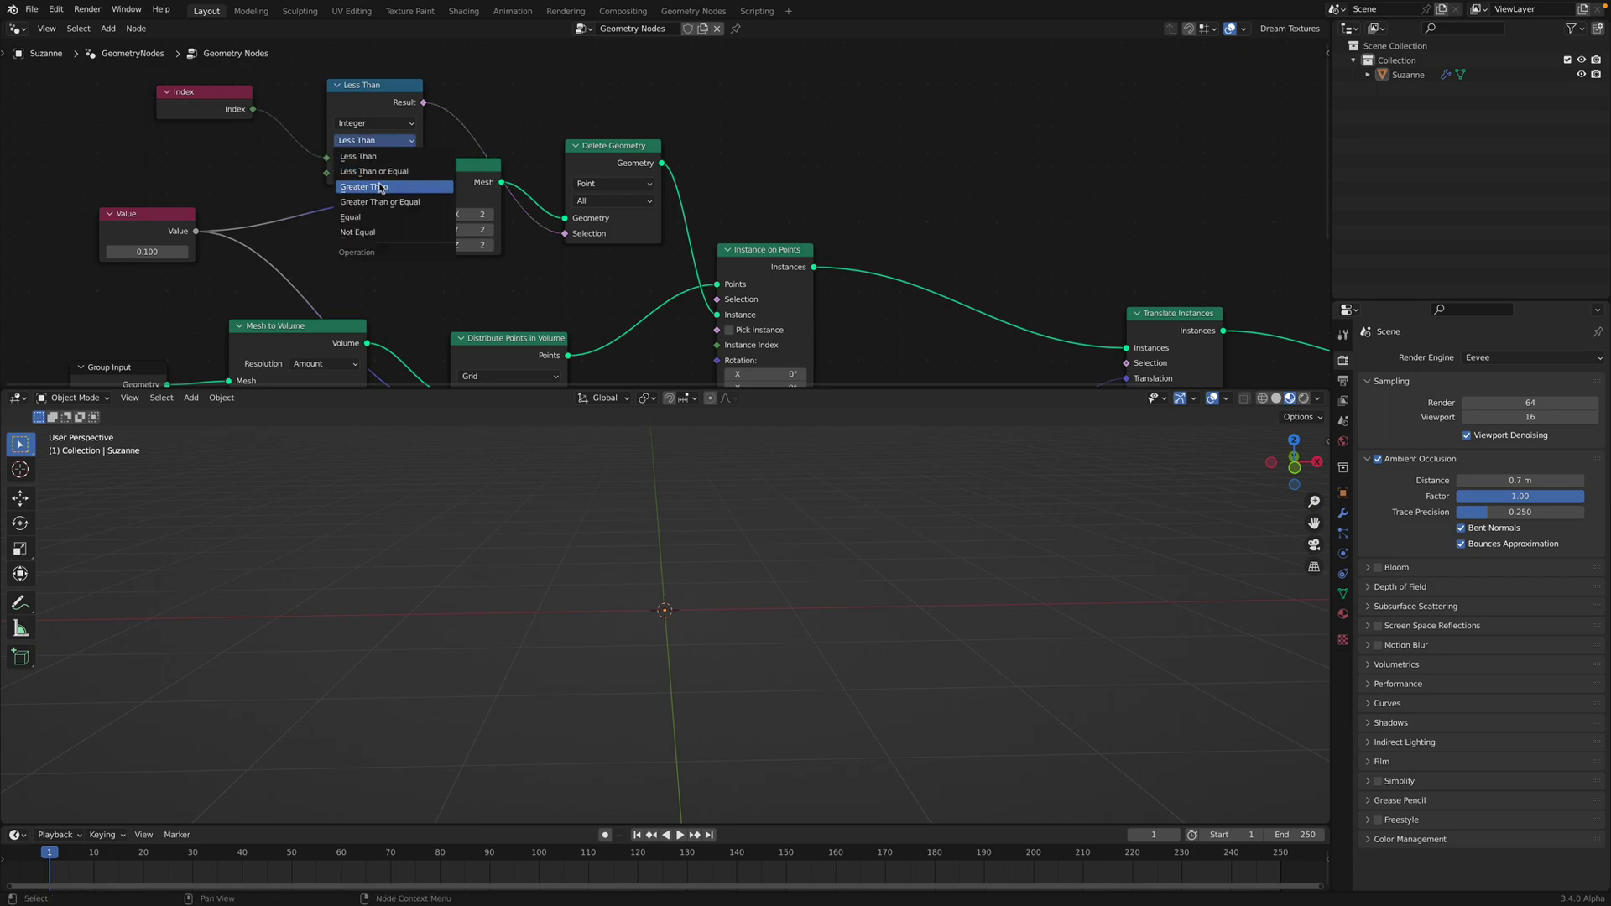
left_click(377, 187)
mouse_move(378, 173)
left_mouse_down()
mouse_move(352, 173)
mouse_move(390, 173)
left_mouse_up()
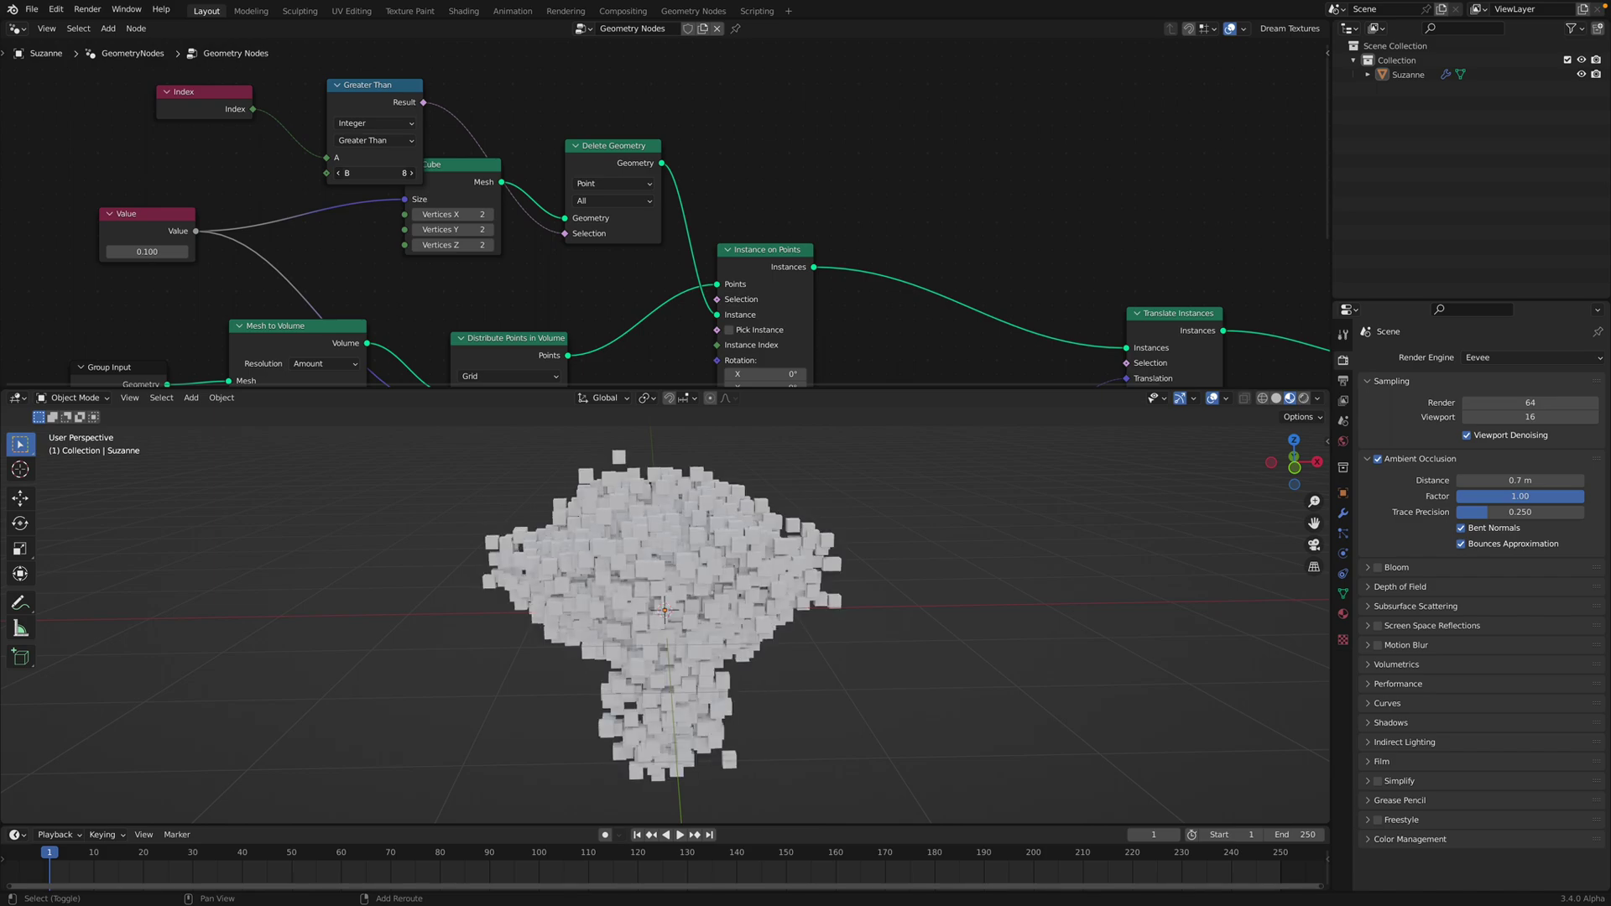
left_click(600, 158)
left_click(602, 203)
Step: Move the Greater Than, Delete Geometry and Cube nodes apart so they no longer overlap
left_click_drag(389, 110, 380, 72)
scroll(599, 181, "down", 1)
middle_click_drag(715, 229, 681, 223)
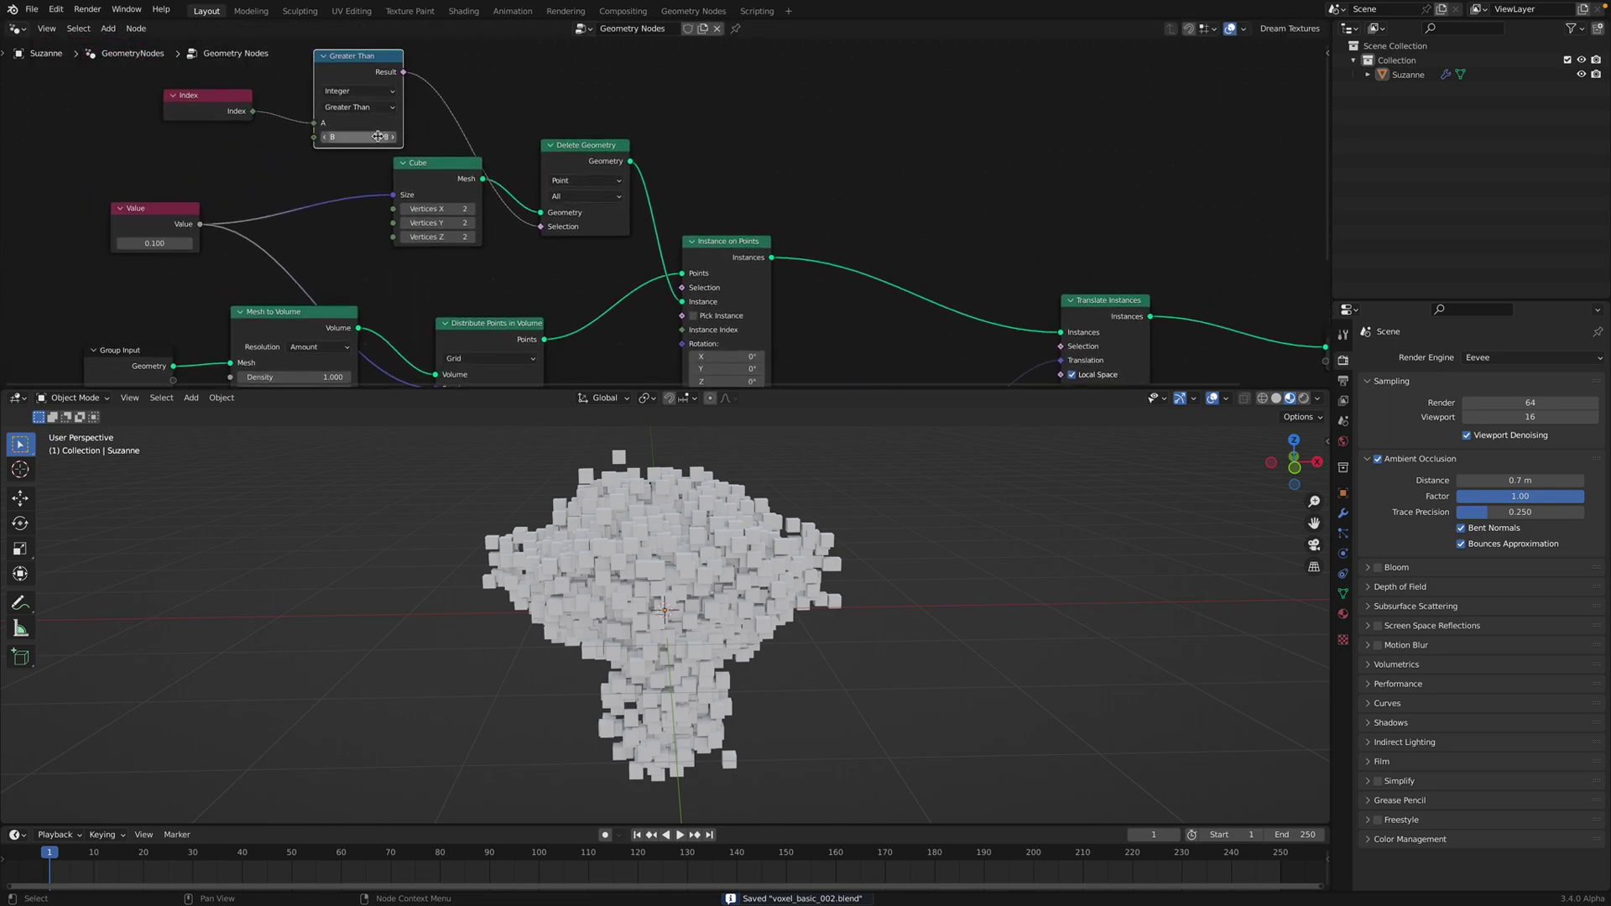
mouse_move(569, 147)
left_mouse_down()
mouse_move(591, 147)
mouse_move(570, 137)
left_mouse_up()
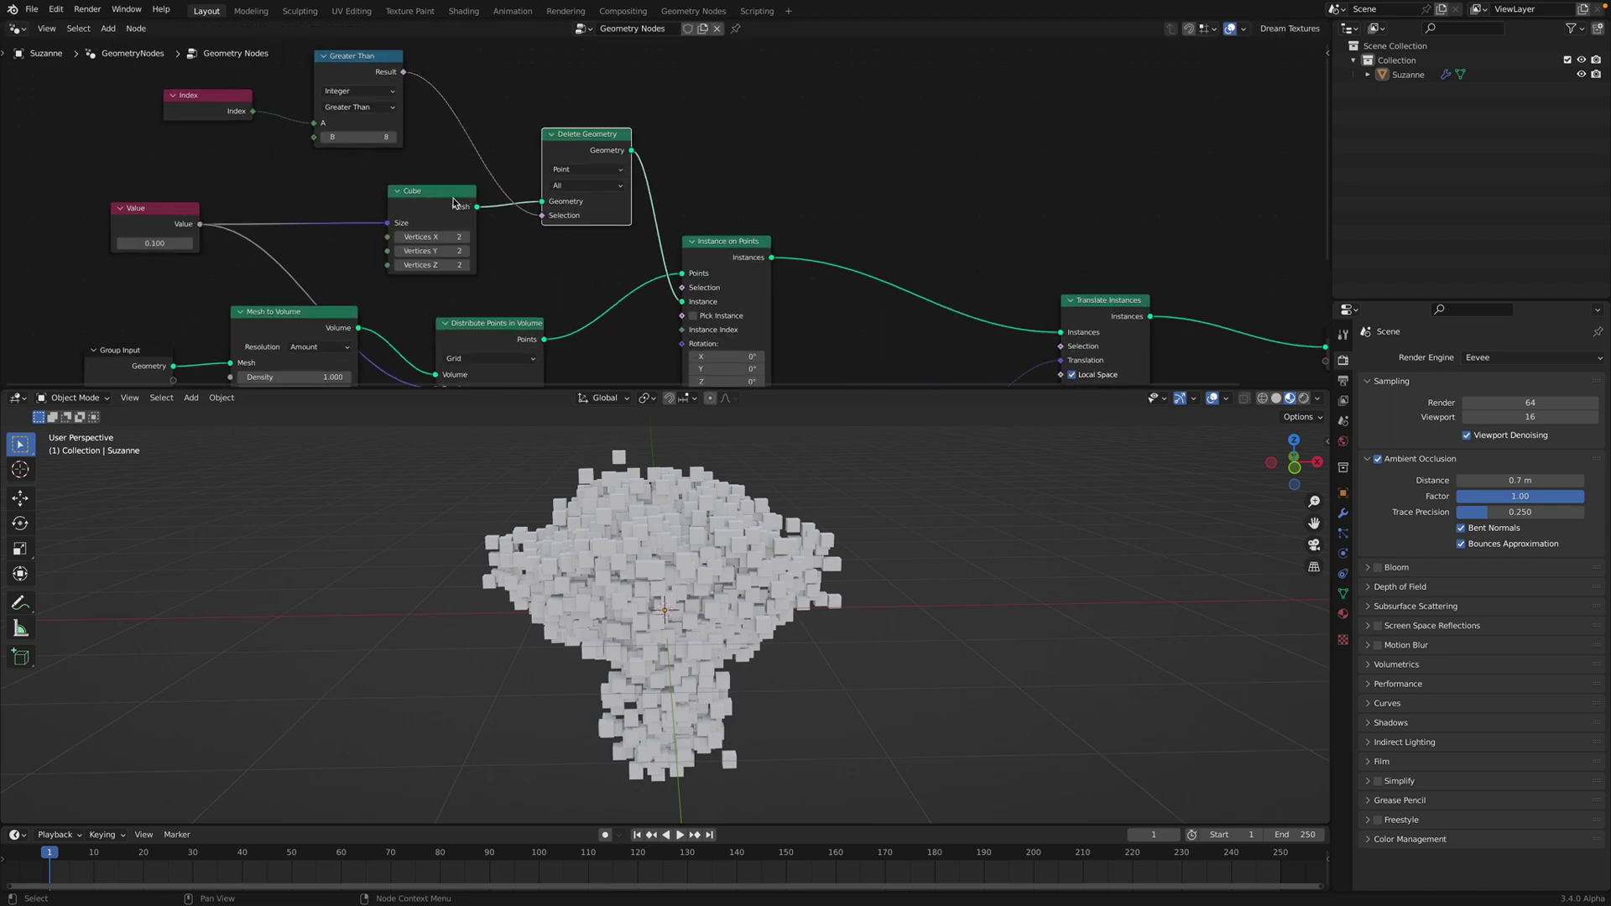
Step: Wire the Cube directly into Instance, and route the Distribute Points in Volume output through Delete Geometry into Points
left_click_drag(476, 208, 681, 302)
middle_click_drag(539, 334, 536, 314)
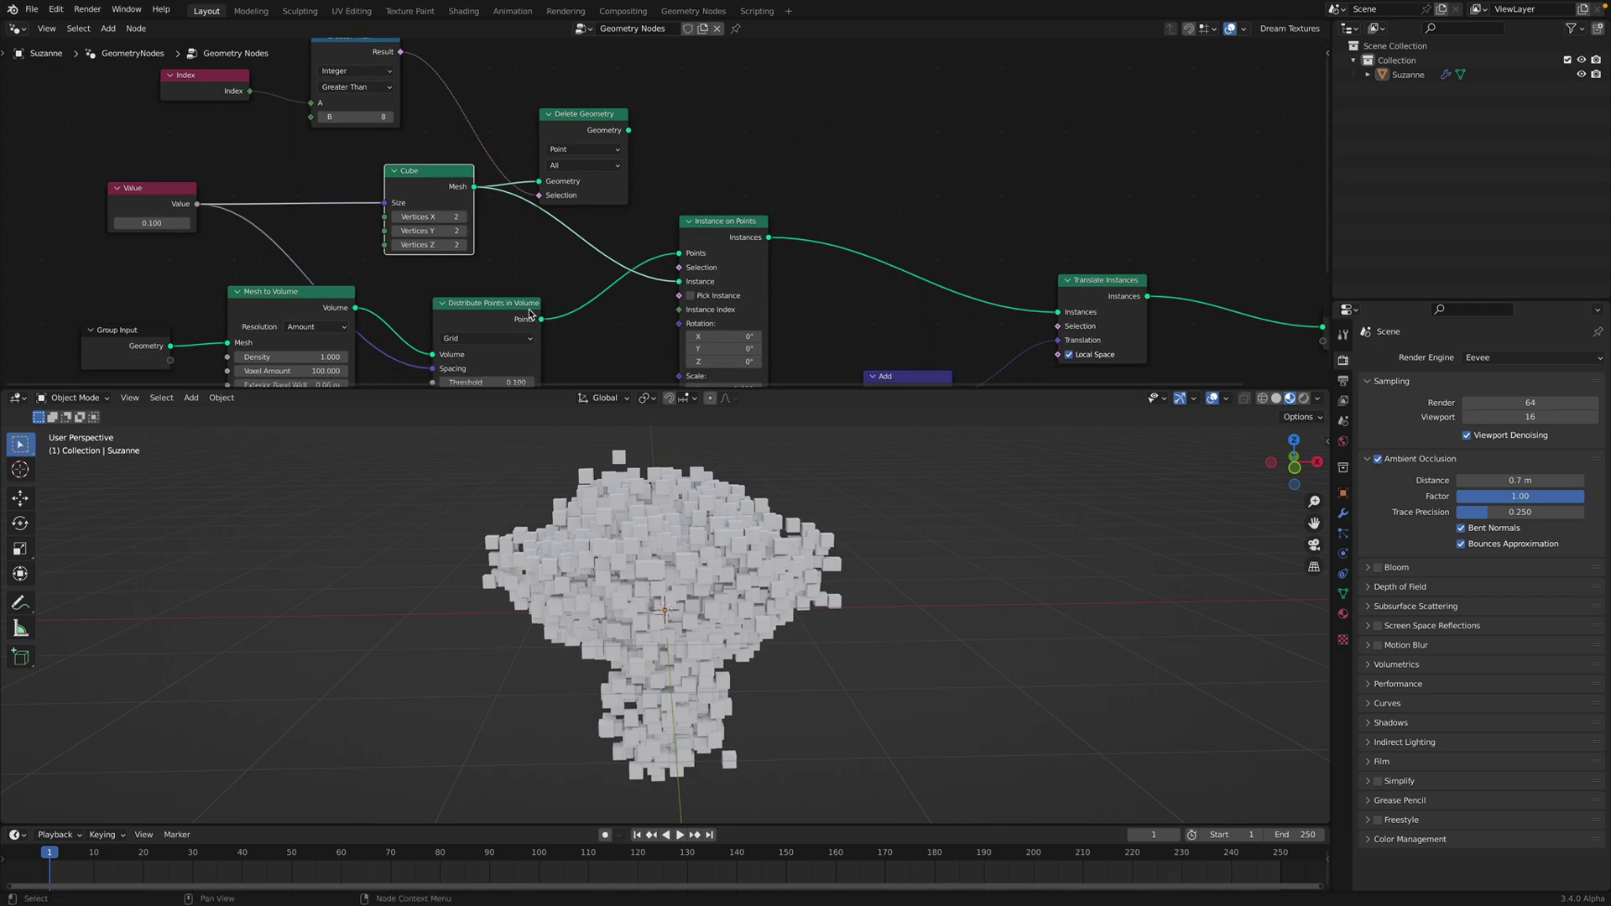
left_click_drag(535, 309, 525, 282)
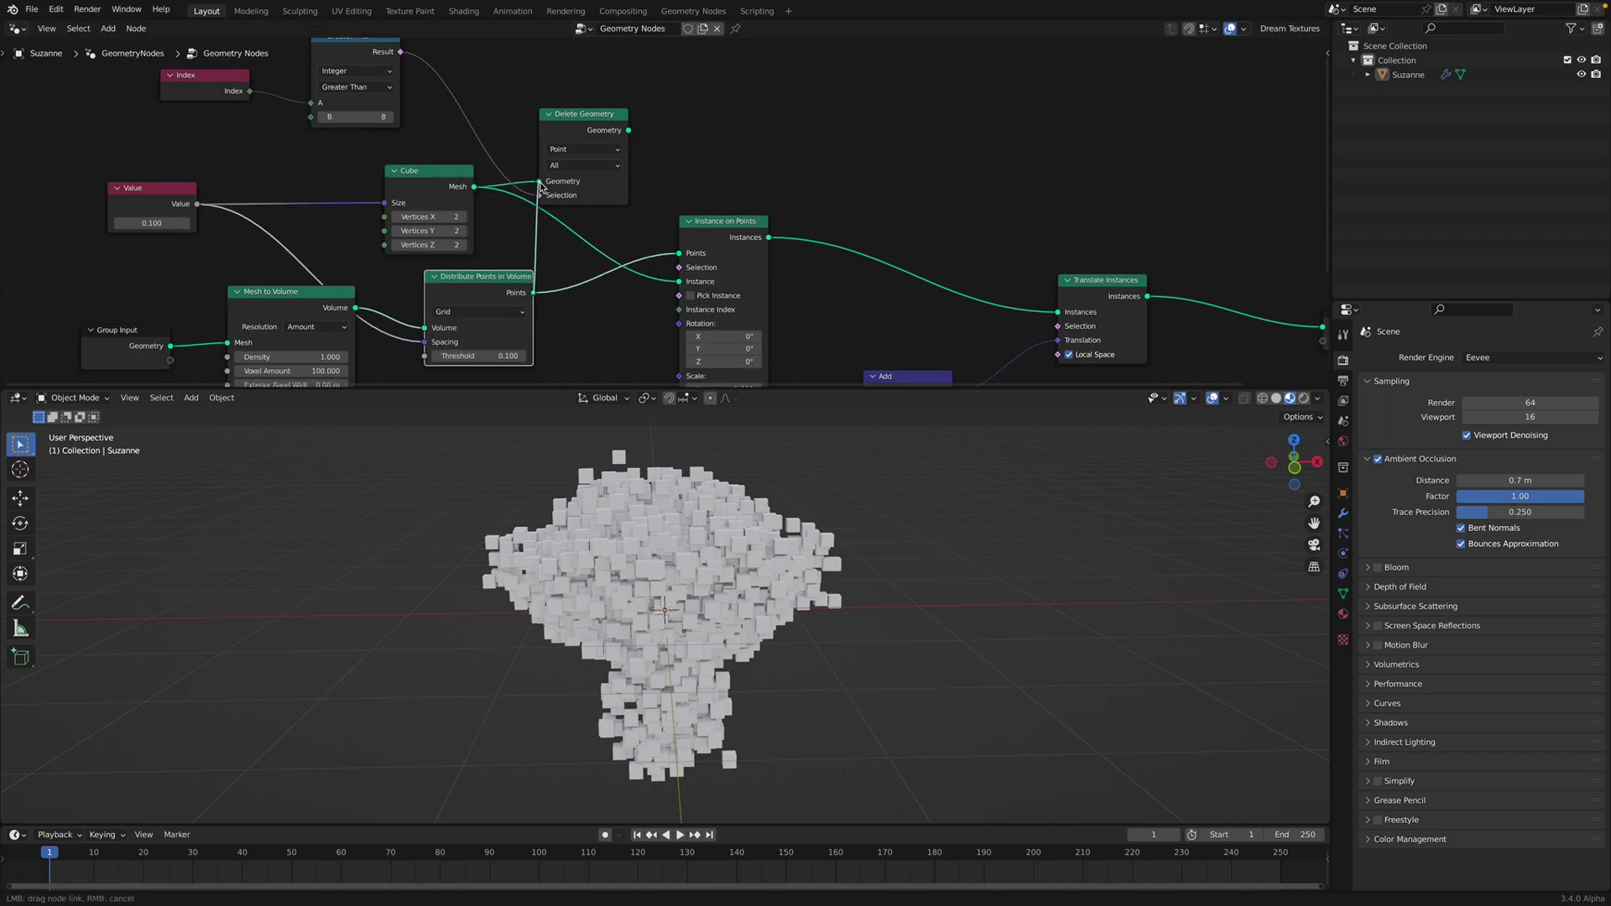
left_click_drag(540, 186, 538, 181)
left_click_drag(629, 130, 679, 252)
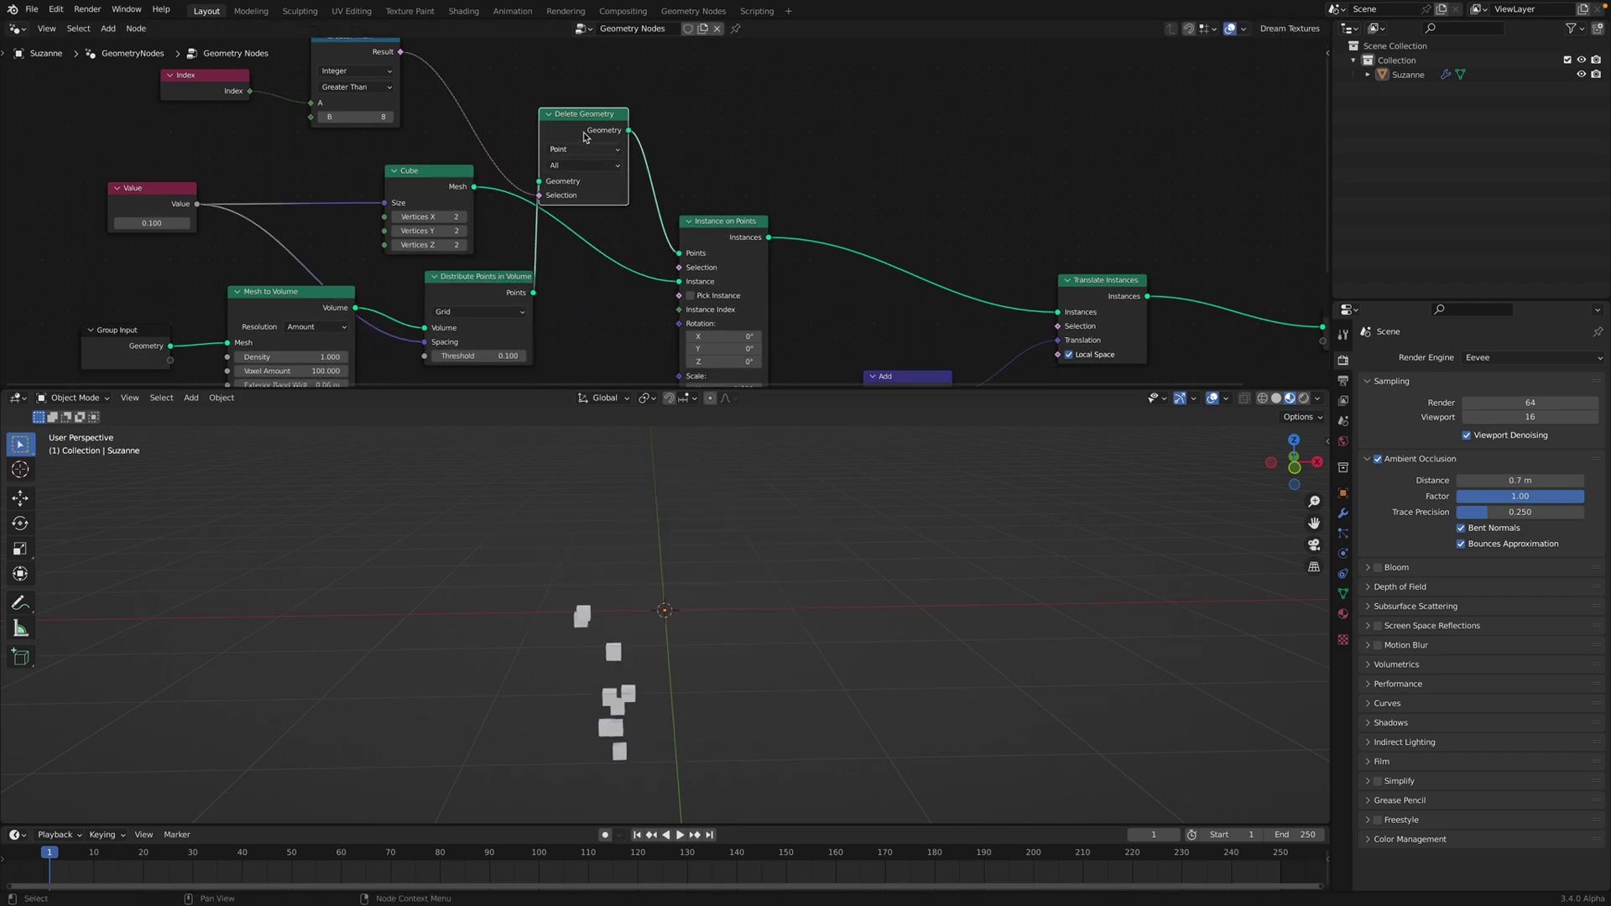
left_click_drag(567, 131, 585, 130)
Step: Raise the Greater Than node's B value to 1112, view the partial monkey at an angle, and save the file
left_click_drag(361, 117, 466, 117)
scroll(676, 633, "down", 2)
middle_click_drag(676, 633, 722, 633)
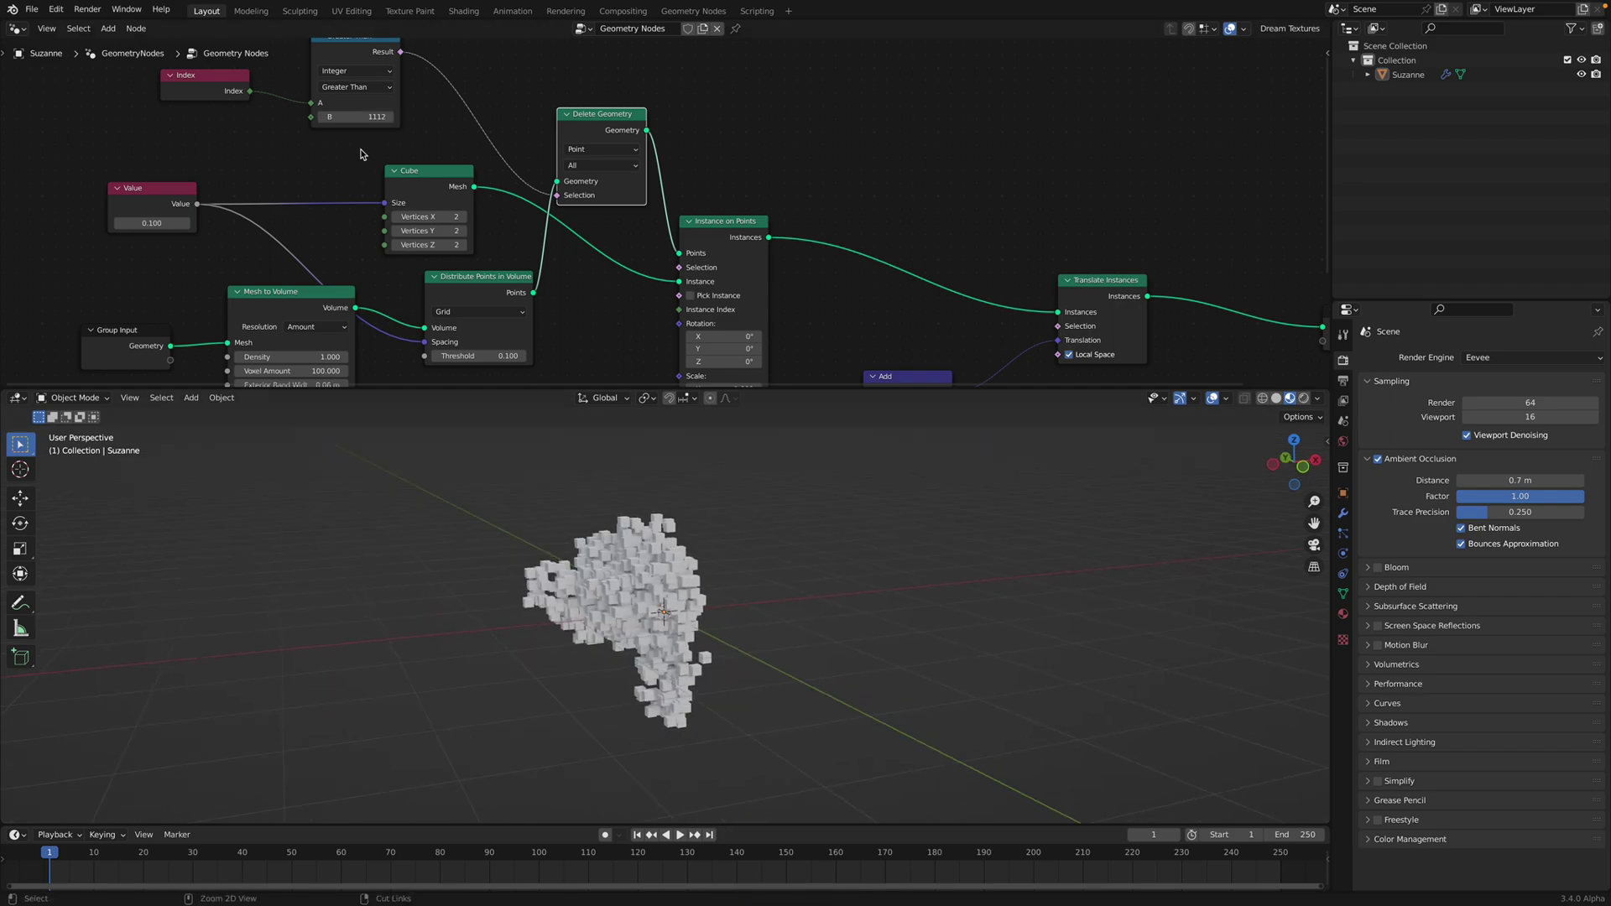
key("ctrl+s")
Step: Raise the Greater Than node's B value to 1920 and mute the Delete Geometry node
middle_click_drag(362, 151, 421, 195)
left_click(406, 102)
left_click_drag(399, 165, 458, 166)
left_click(663, 155)
middle_click_drag(664, 155, 640, 158)
key("m")
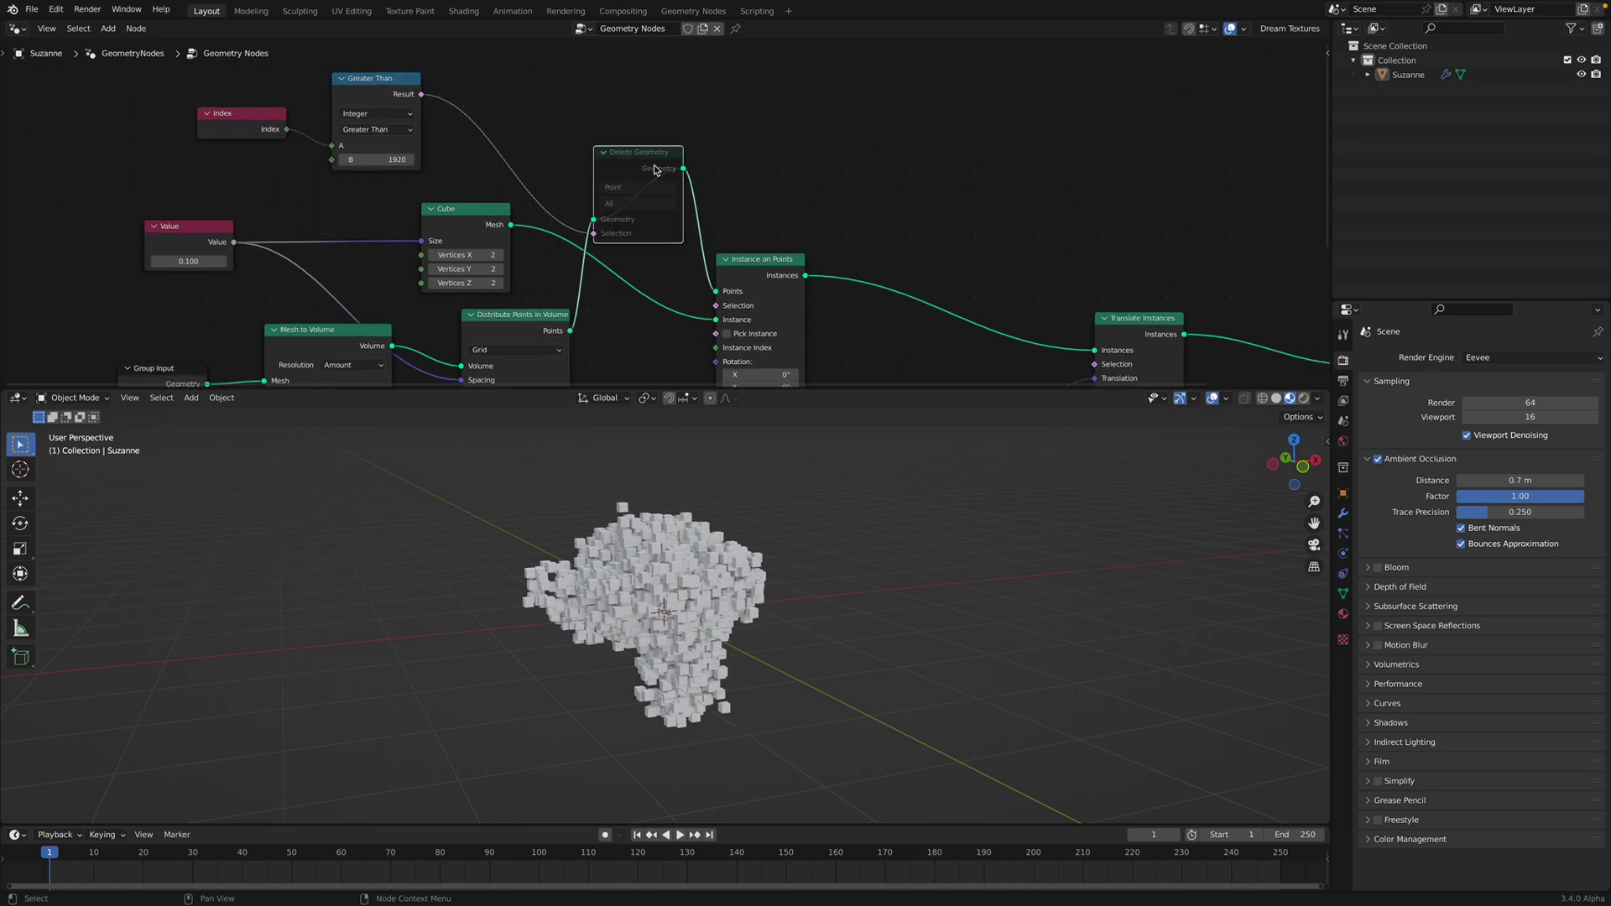
Step: Move the Index and Greater Than nodes up, clear of the Cube and Value nodes, and save the file
middle_click_drag(763, 328, 738, 311)
middle_click_drag(631, 323, 592, 309)
left_click(357, 168)
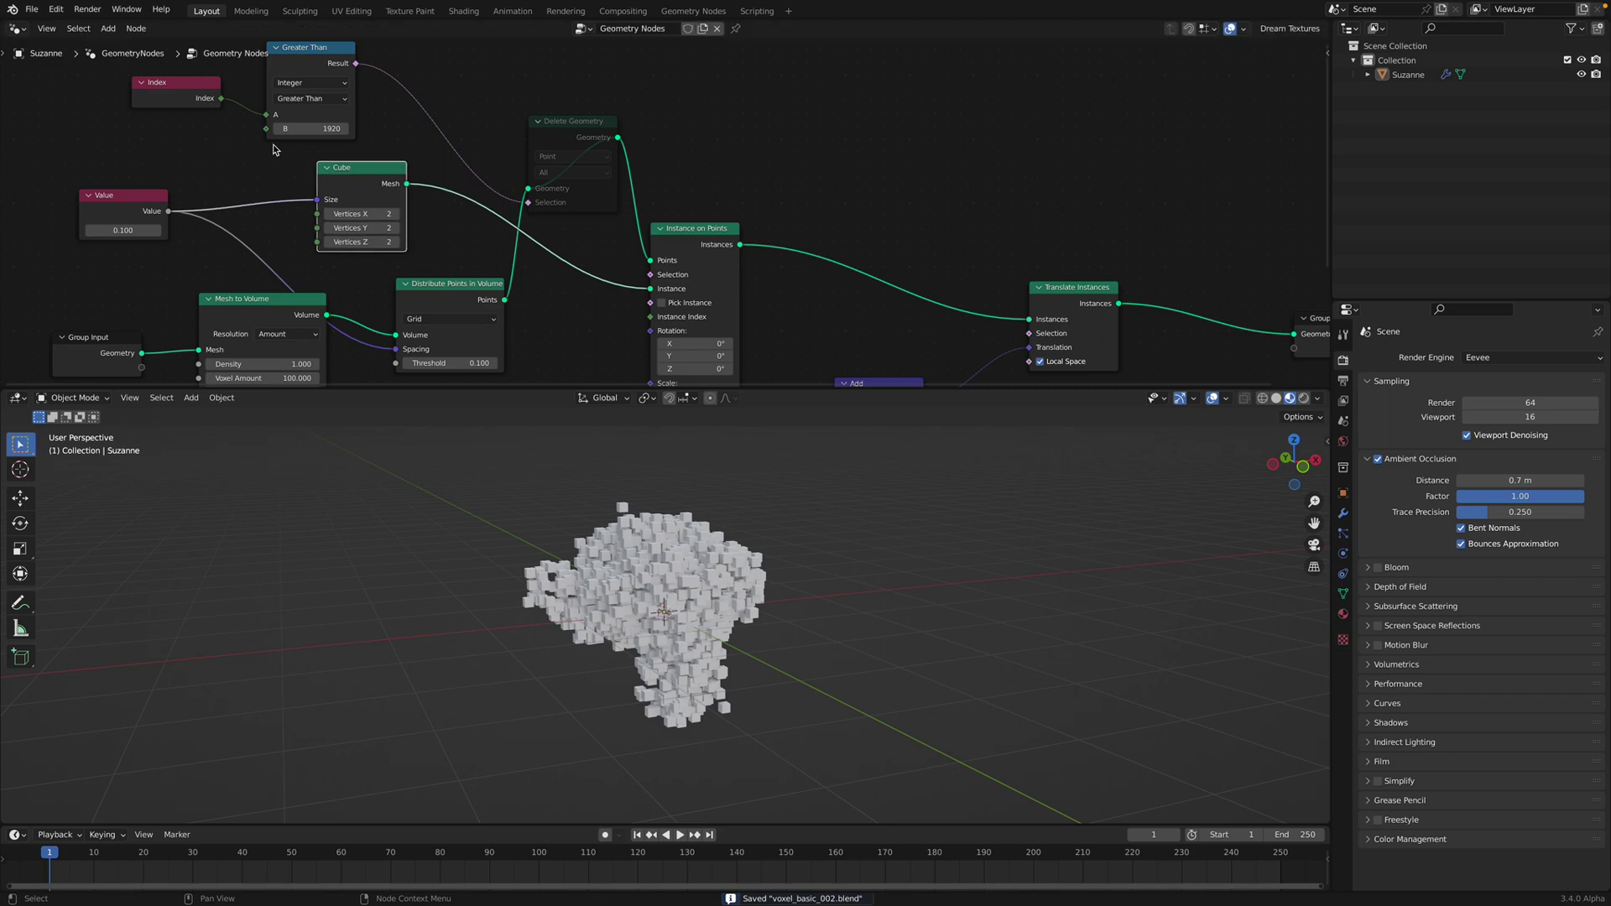
middle_click_drag(156, 81, 184, 119)
left_click_drag(184, 119, 149, 91)
middle_click_drag(211, 118, 230, 198)
key("g")
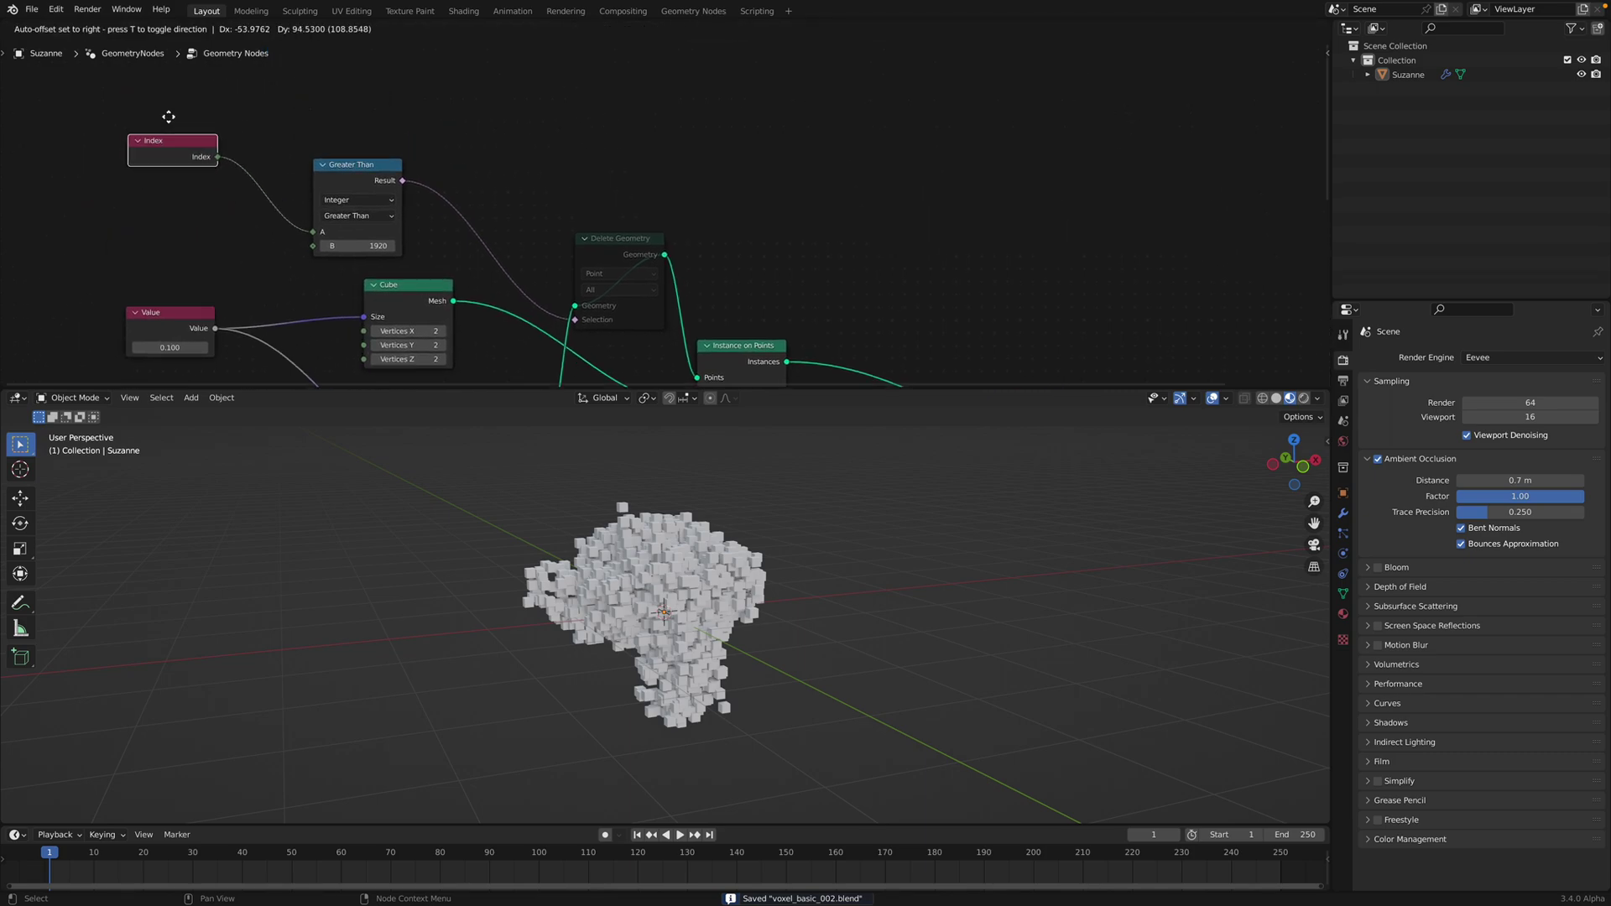
left_click(167, 110)
left_click(345, 171)
left_click_drag(344, 172, 347, 142)
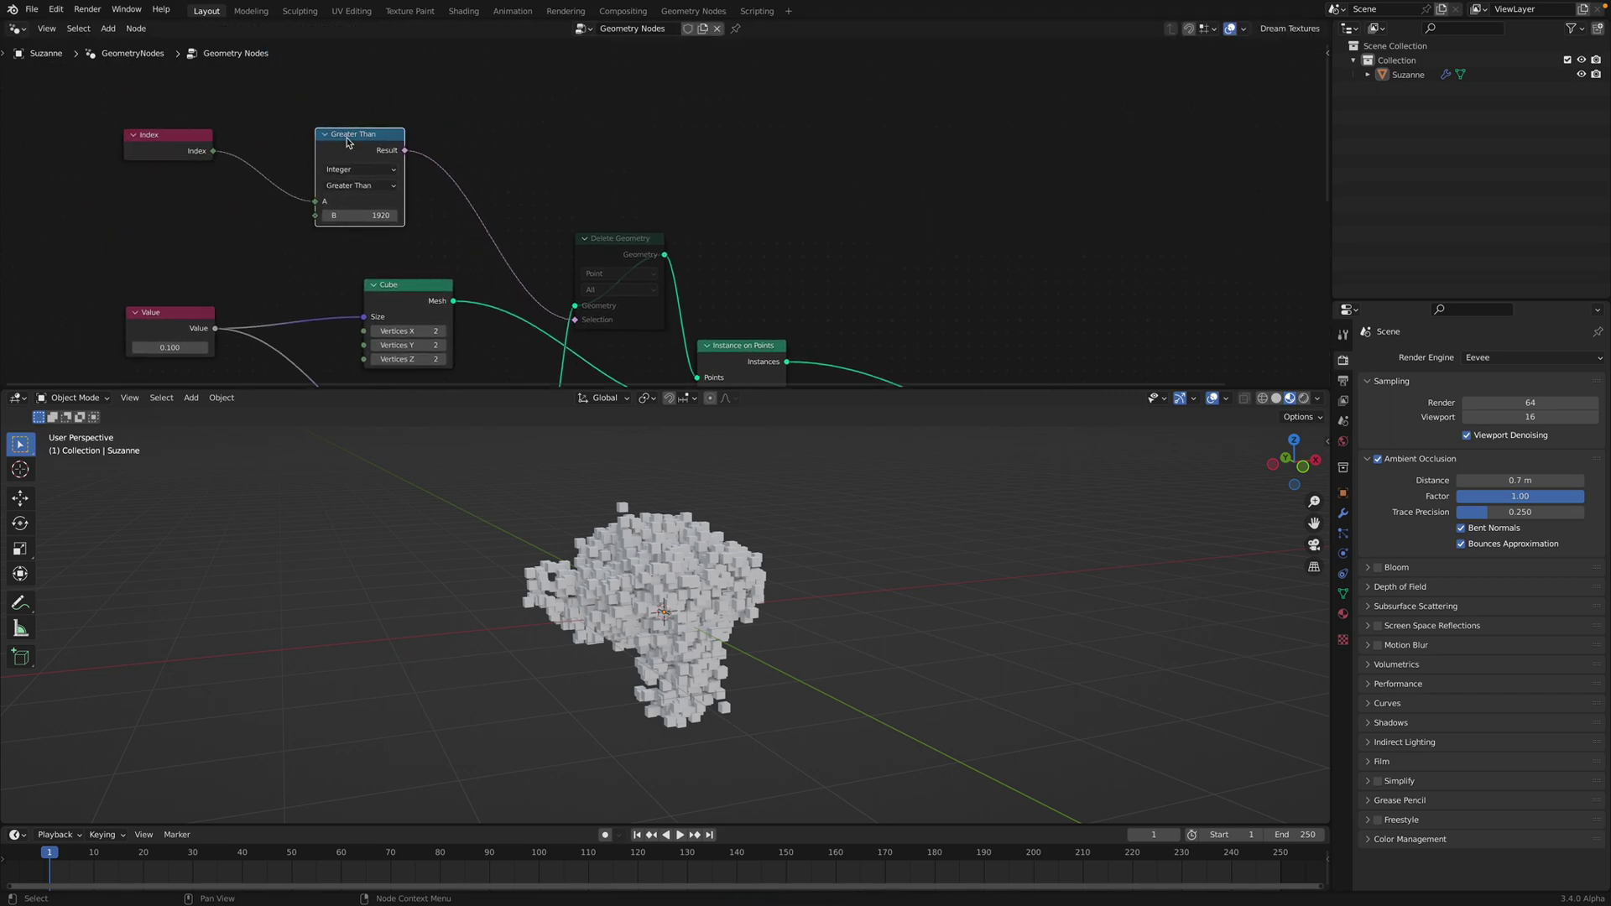
middle_click_drag(672, 571, 601, 569)
scroll(588, 570, "up", 1)
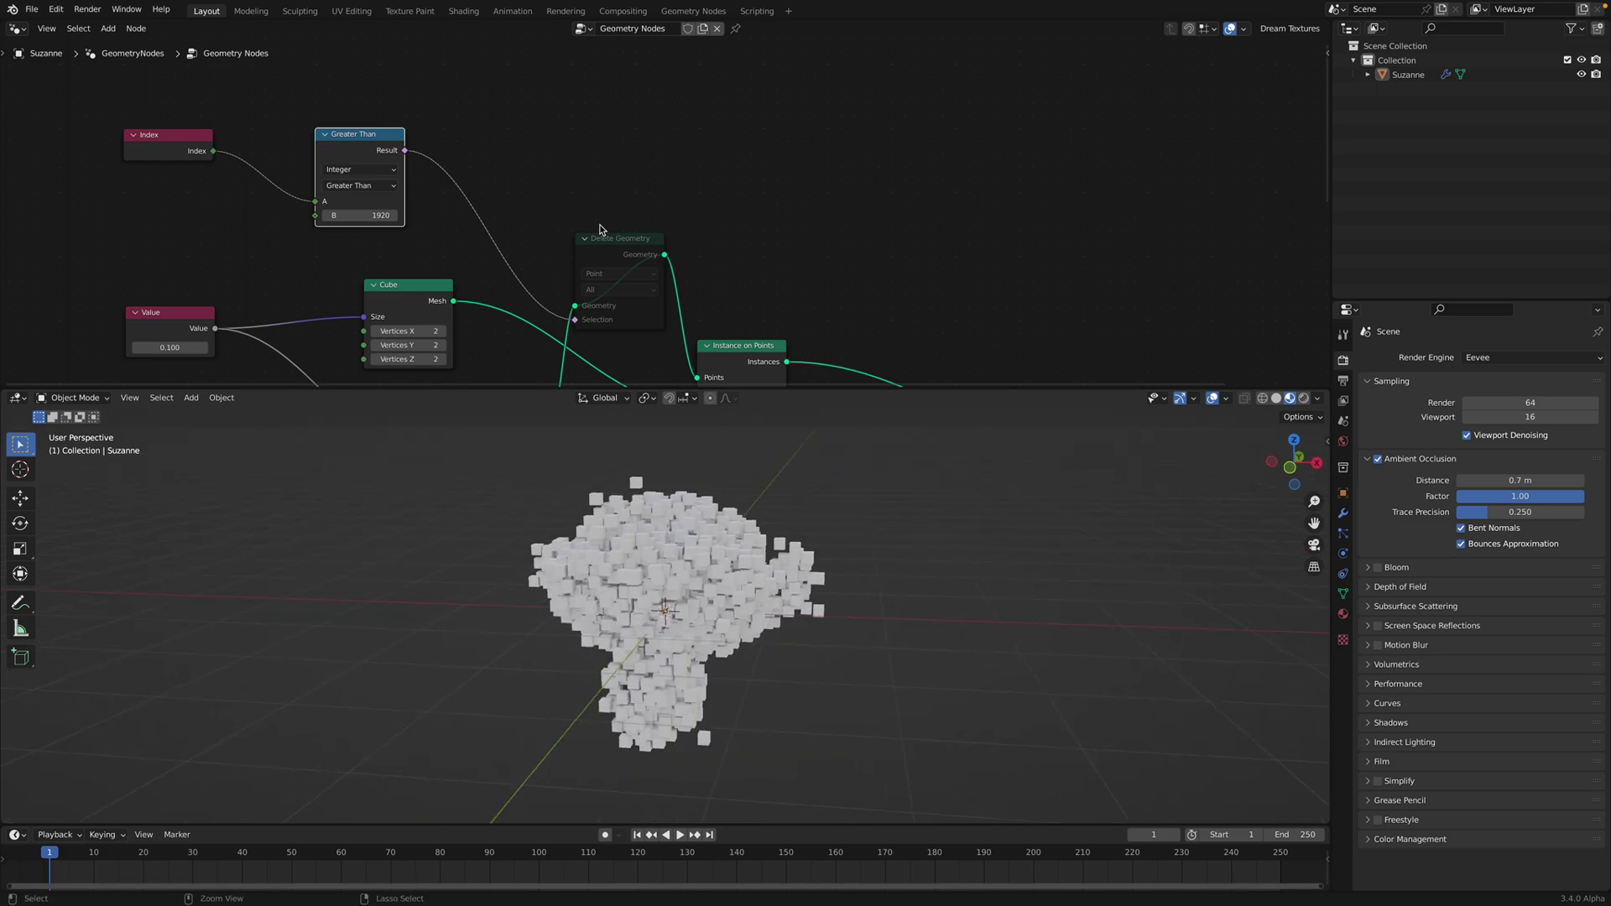
scroll(554, 226, "down", 1)
middle_click_drag(523, 227, 527, 208)
key("ctrl+s")
Step: Reposition the Add and Noise Texture nodes beneath Translate Instances, clear of the Instance on Points node
middle_click_drag(858, 587, 873, 546)
middle_click_drag(746, 252, 485, 41)
left_click(676, 246)
key("g")
left_click(803, 290)
middle_click_drag(803, 290, 799, 248)
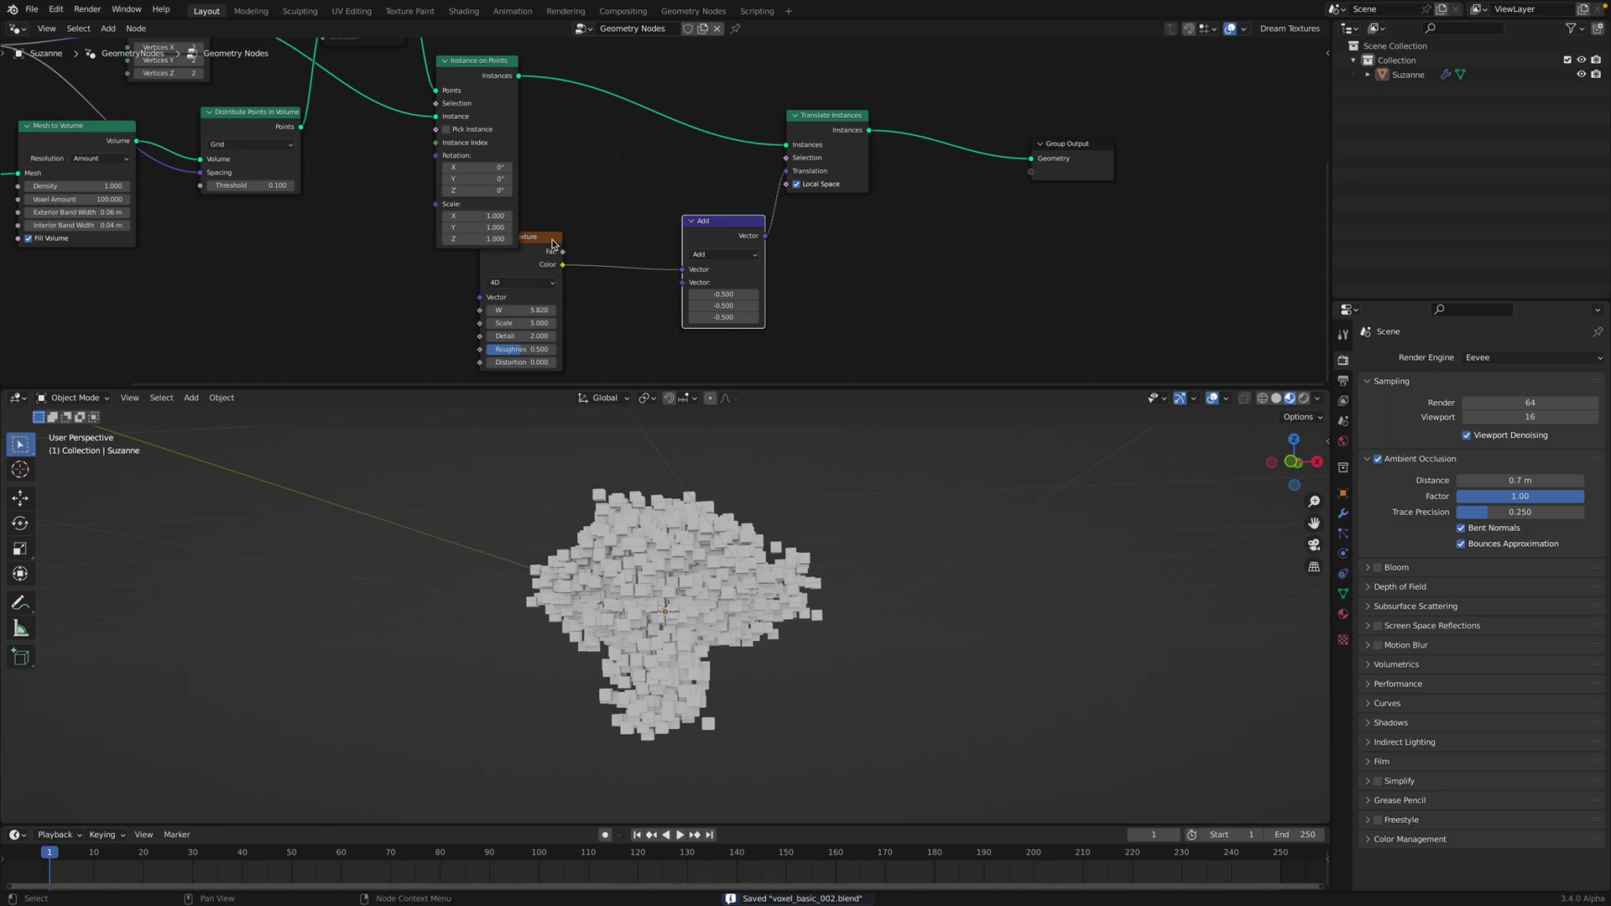
left_click_drag(554, 244, 632, 200)
Step: Raise the Noise Texture's W to 10.06 while viewing the monkey from the front, keeping the Add node close by
scroll(667, 195, "up", 2)
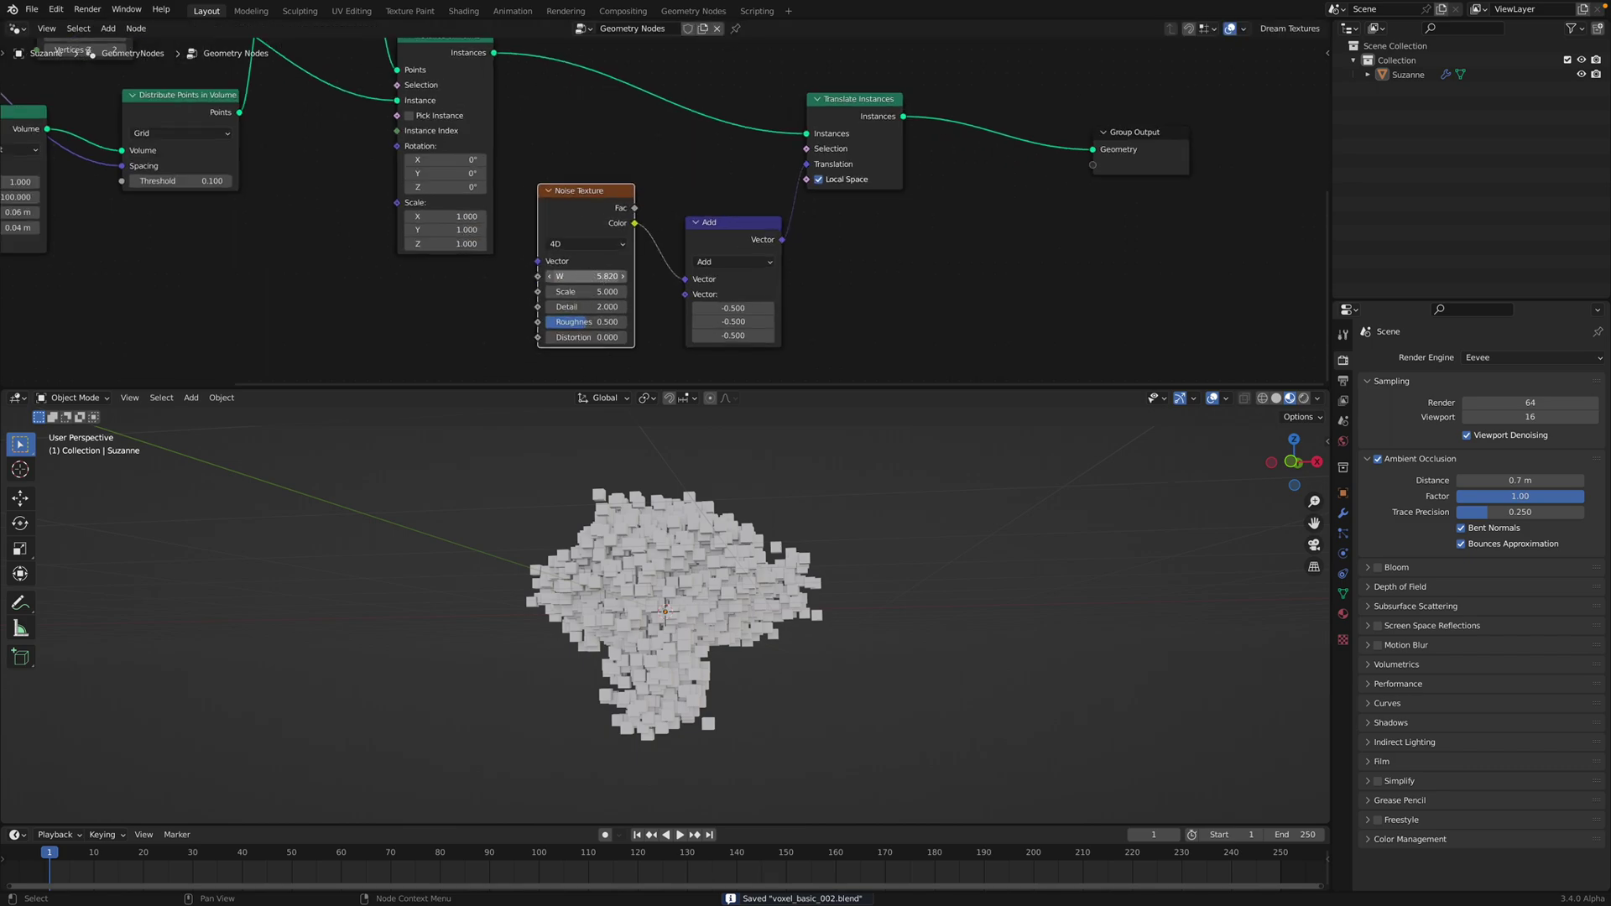
left_click_drag(591, 276, 781, 276)
middle_click_drag(654, 466, 676, 502)
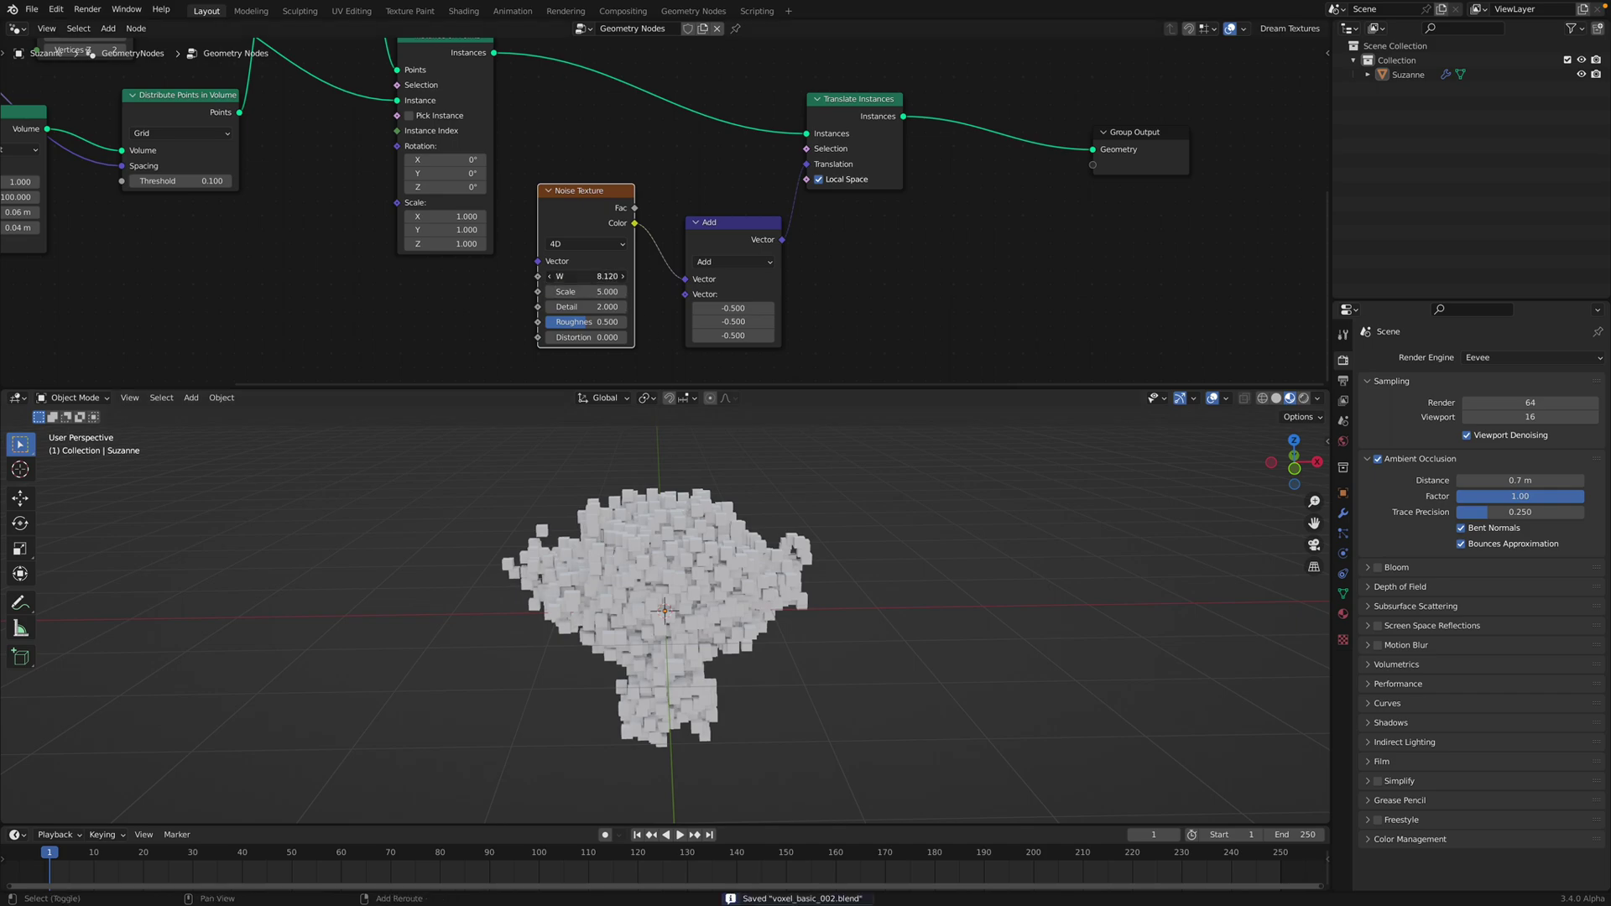
left_click_drag(591, 277, 719, 189, "shift")
Step: Adjust the Translate Instances node's position and move Group Output farther away to leave space between them
left_click_drag(855, 100, 863, 97)
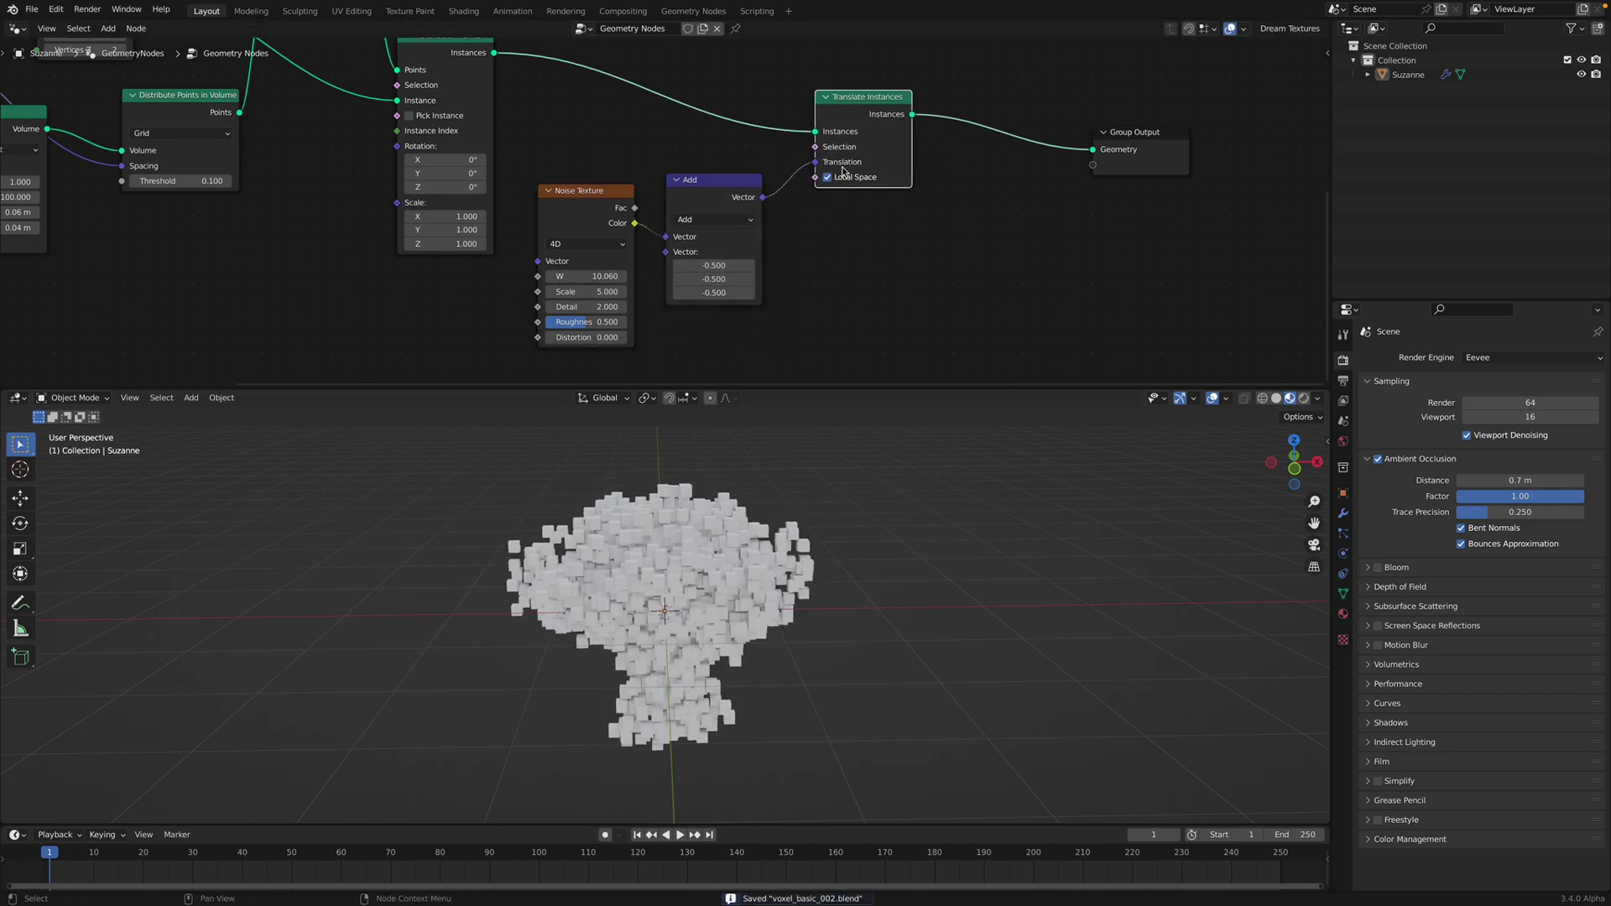
middle_click_drag(891, 159, 874, 188)
left_click_drag(862, 134, 867, 123)
left_click_drag(1107, 171, 1140, 147)
middle_click_drag(941, 145, 866, 152)
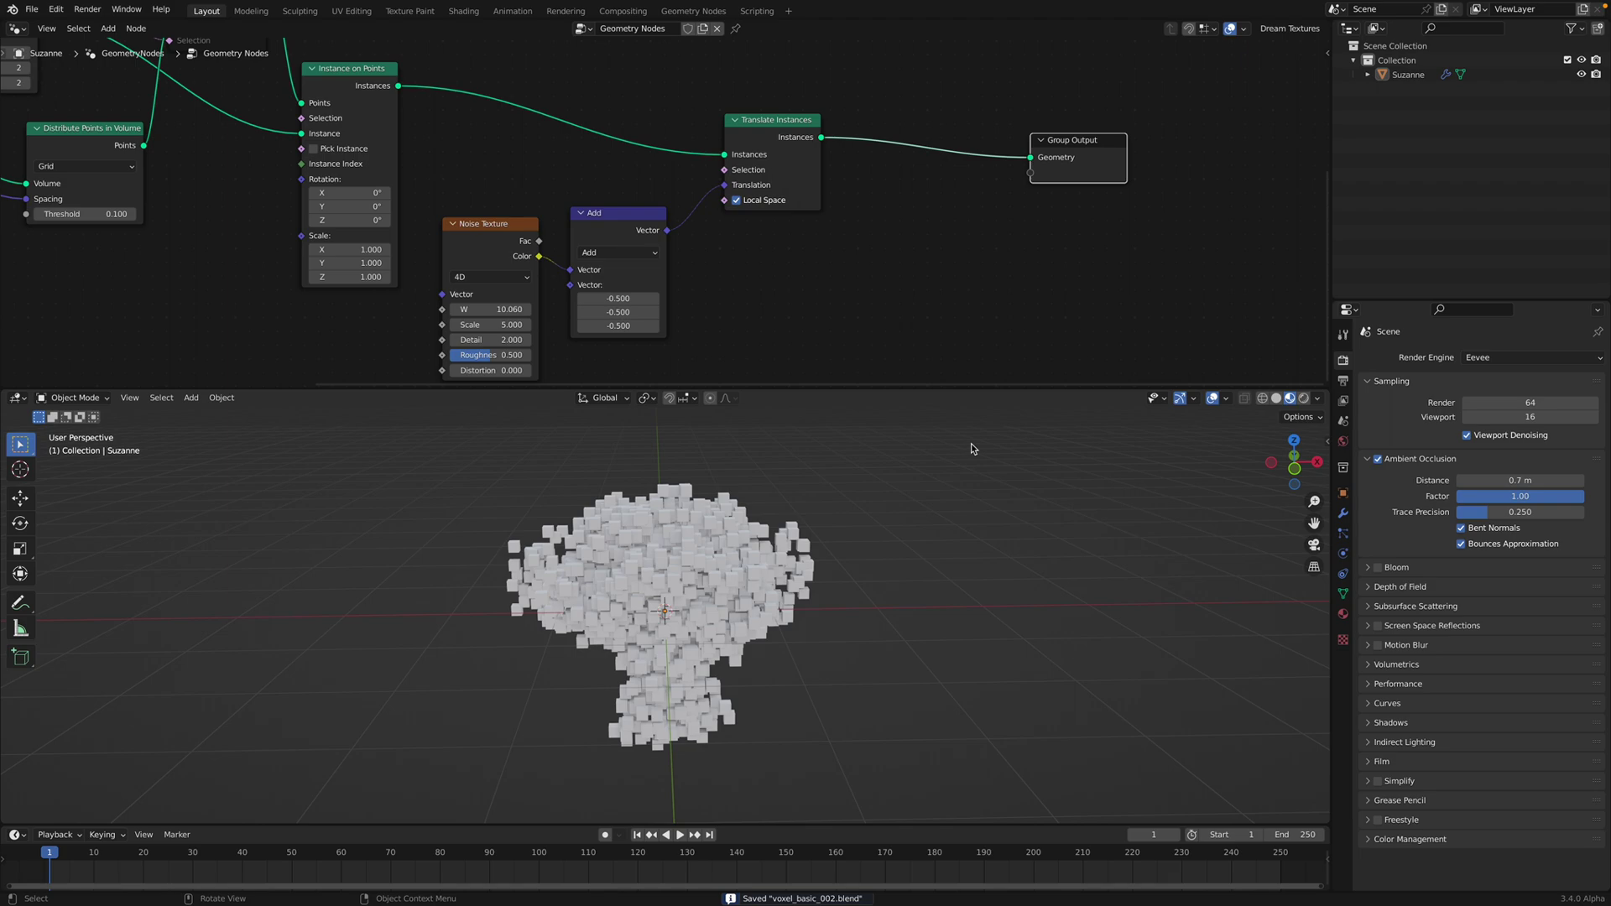
left_click(867, 248)
key("shift+a")
type("sca")
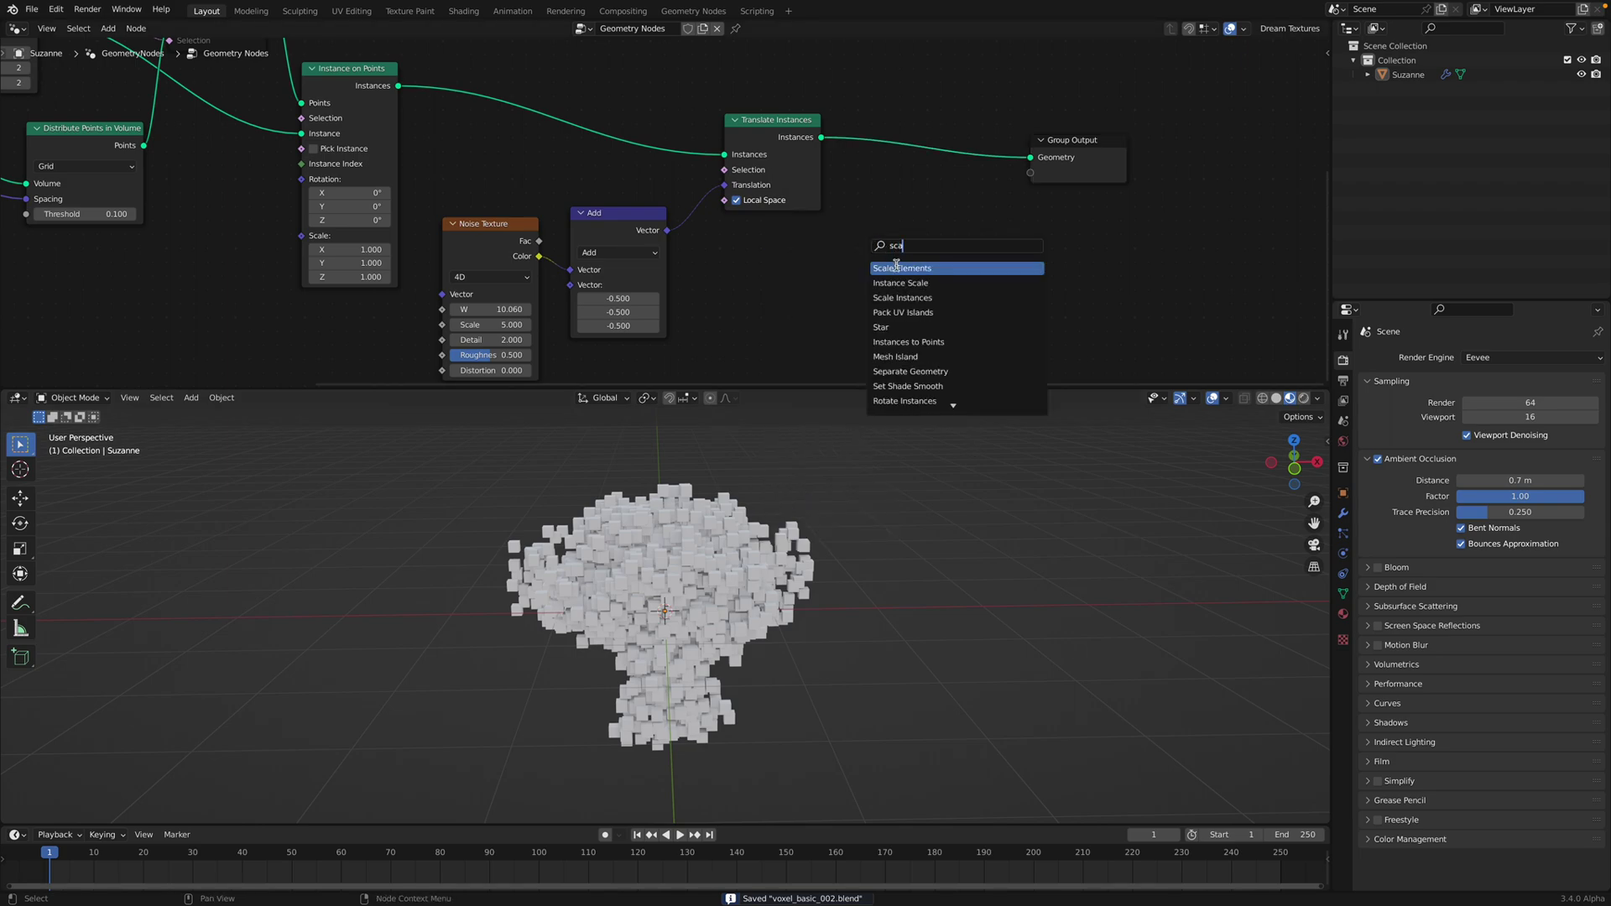
key("Return")
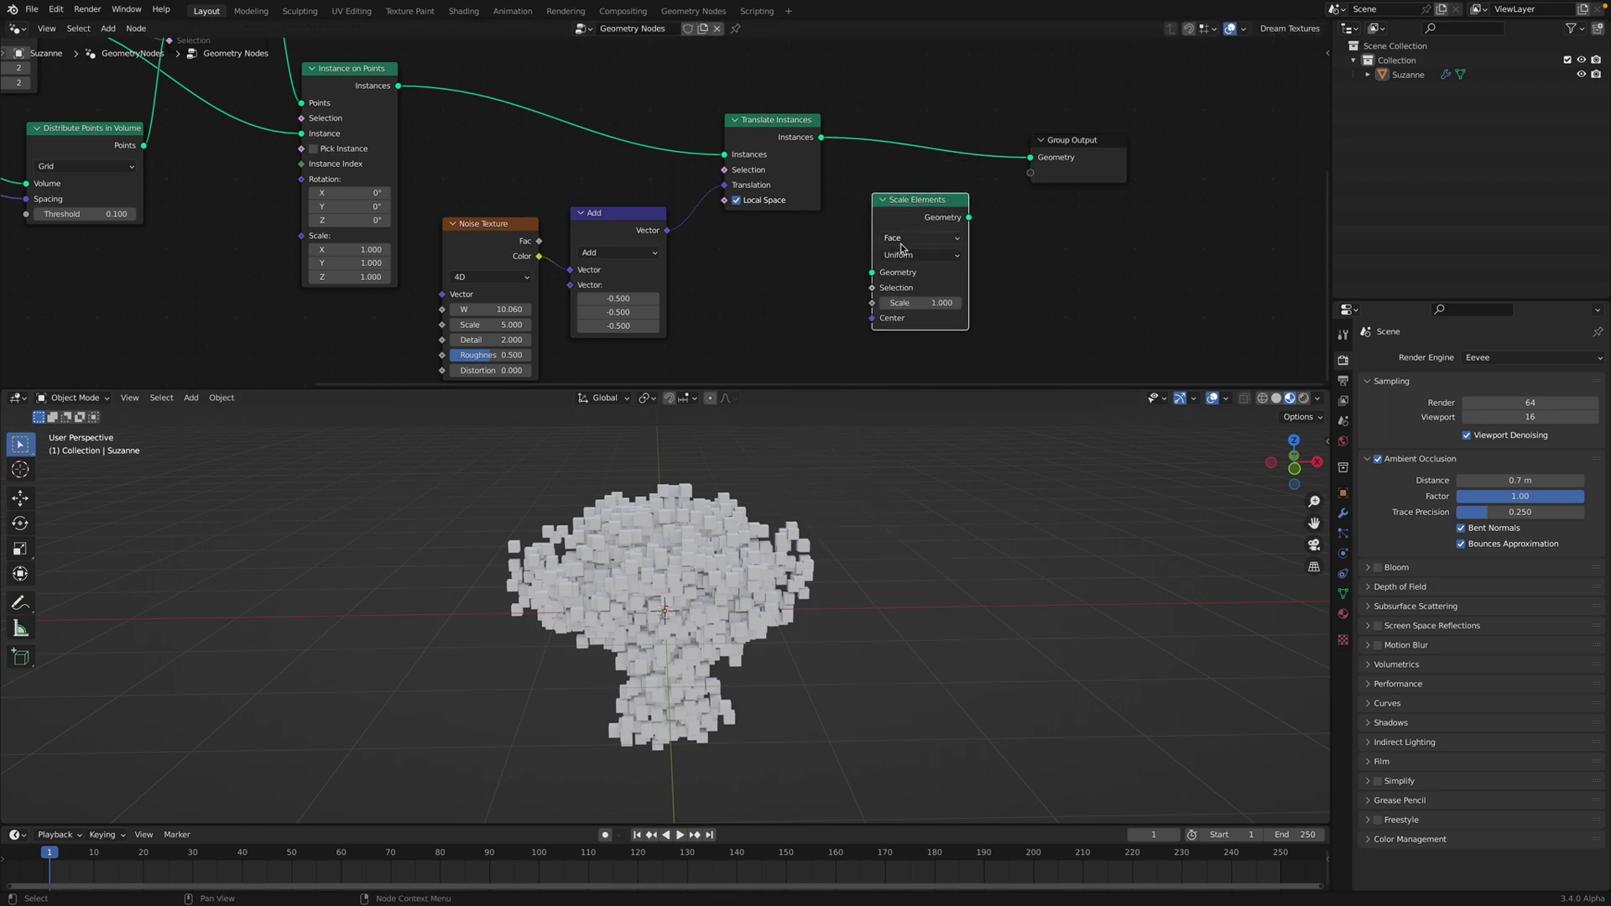
key("Escape")
Step: Insert a Scale Instances node between Translate Instances and Group Output, and save the file
key("shift+a")
type("scale insta")
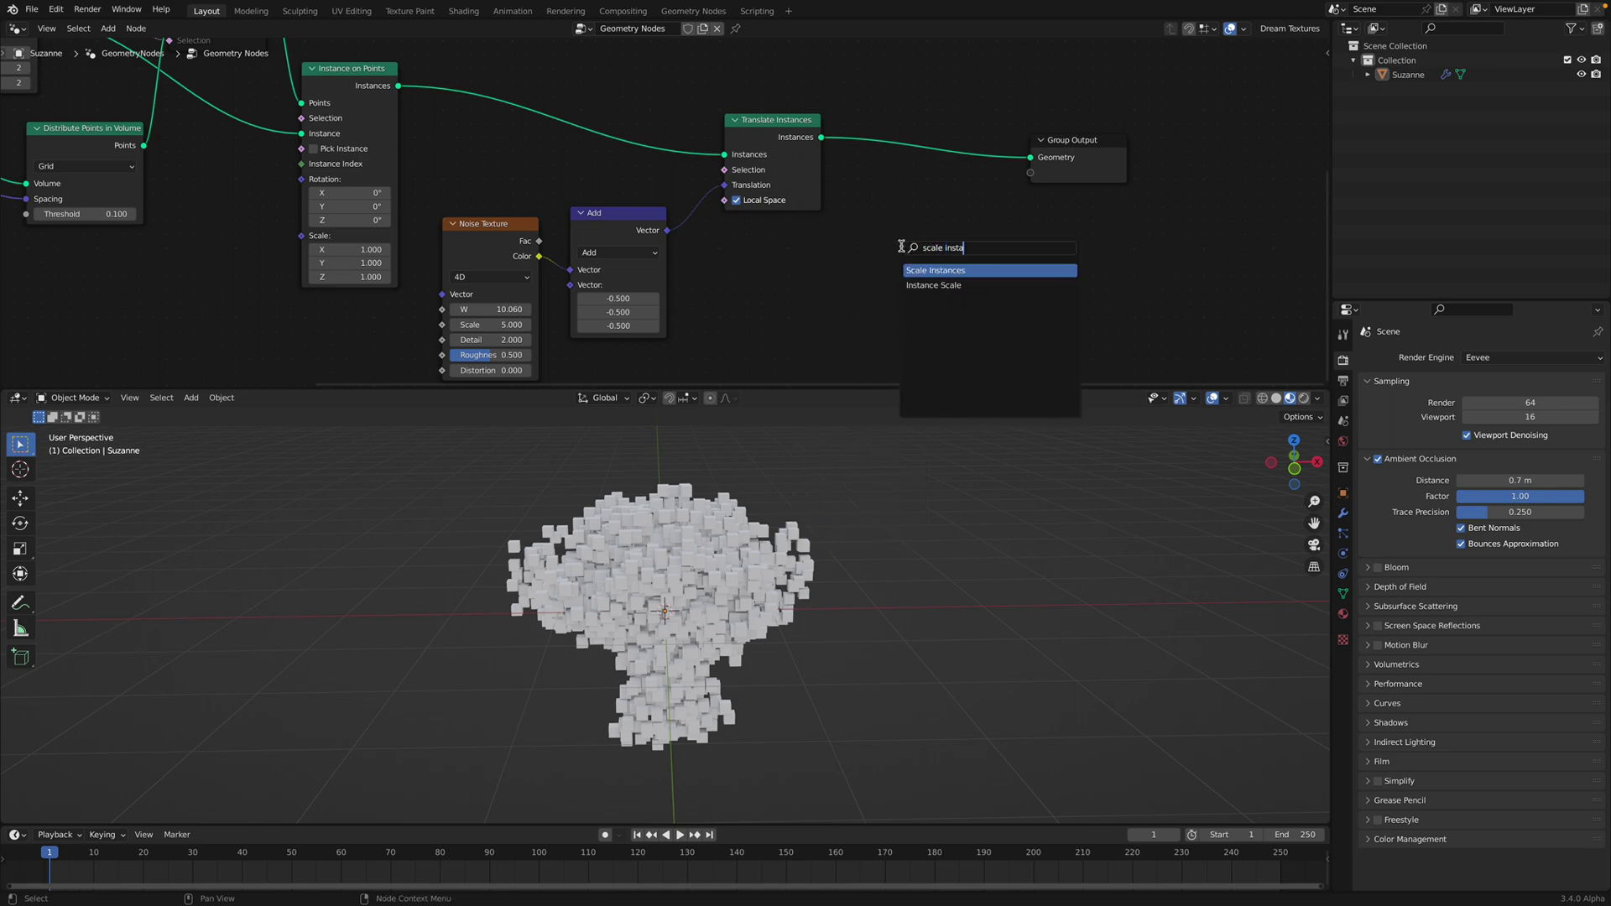
key("Return")
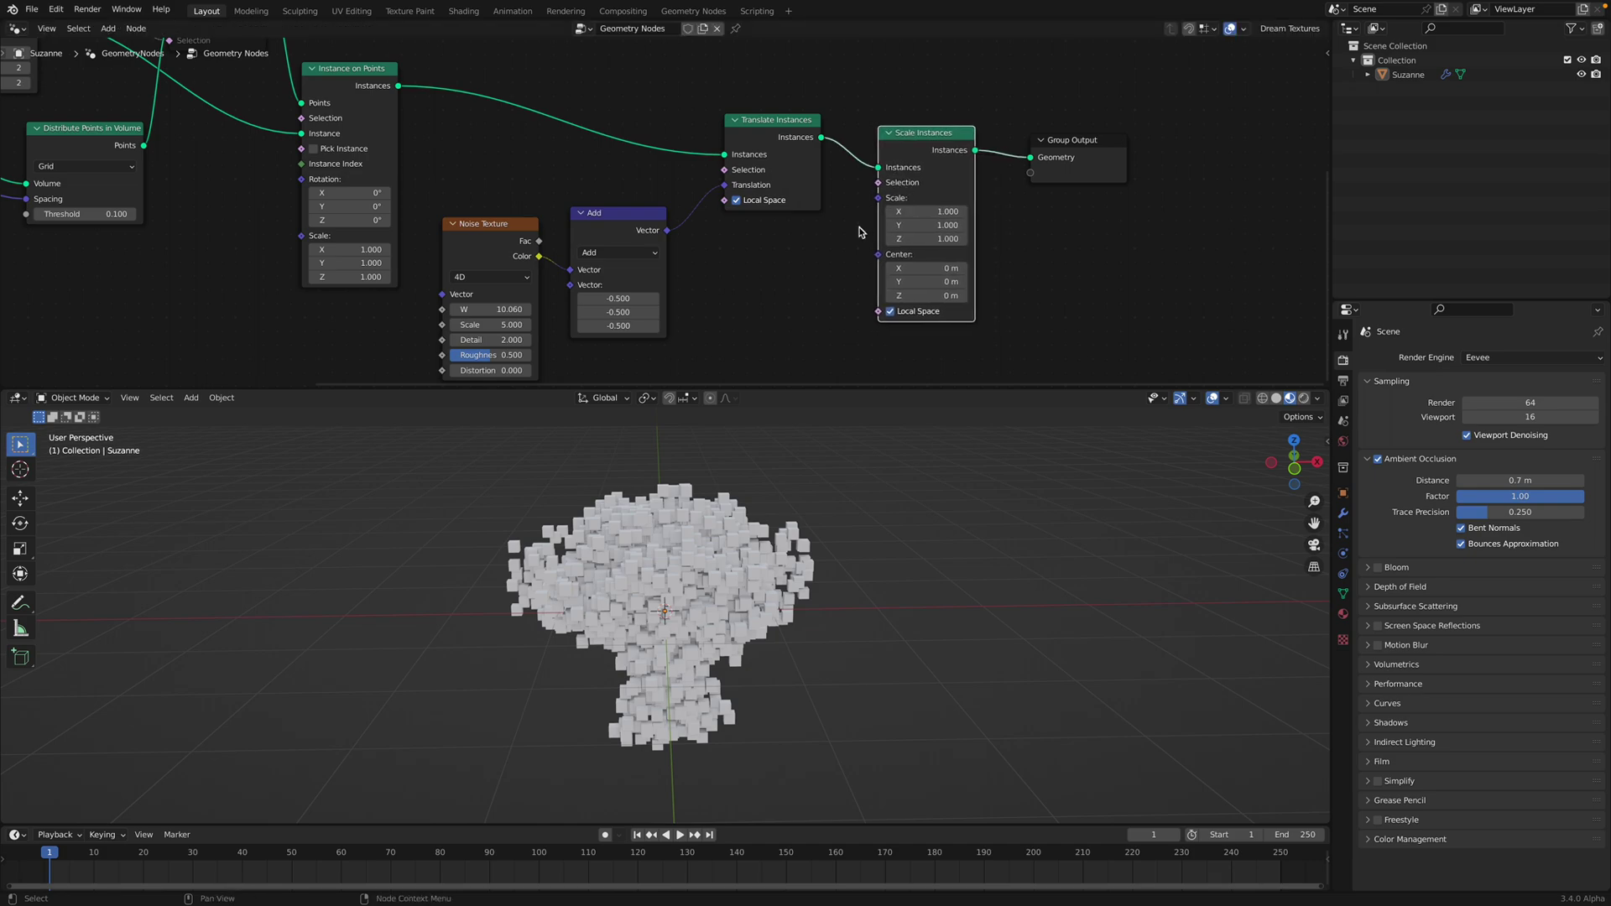
left_click(966, 149)
key("ctrl+s")
left_click_drag(965, 149, 1013, 167)
middle_click_drag(1013, 166, 1016, 119)
Step: Set the Noise Texture's W to 10.6 while viewing the monkey at an angle
middle_click_drag(730, 527, 769, 527)
scroll(769, 526, "up", 1)
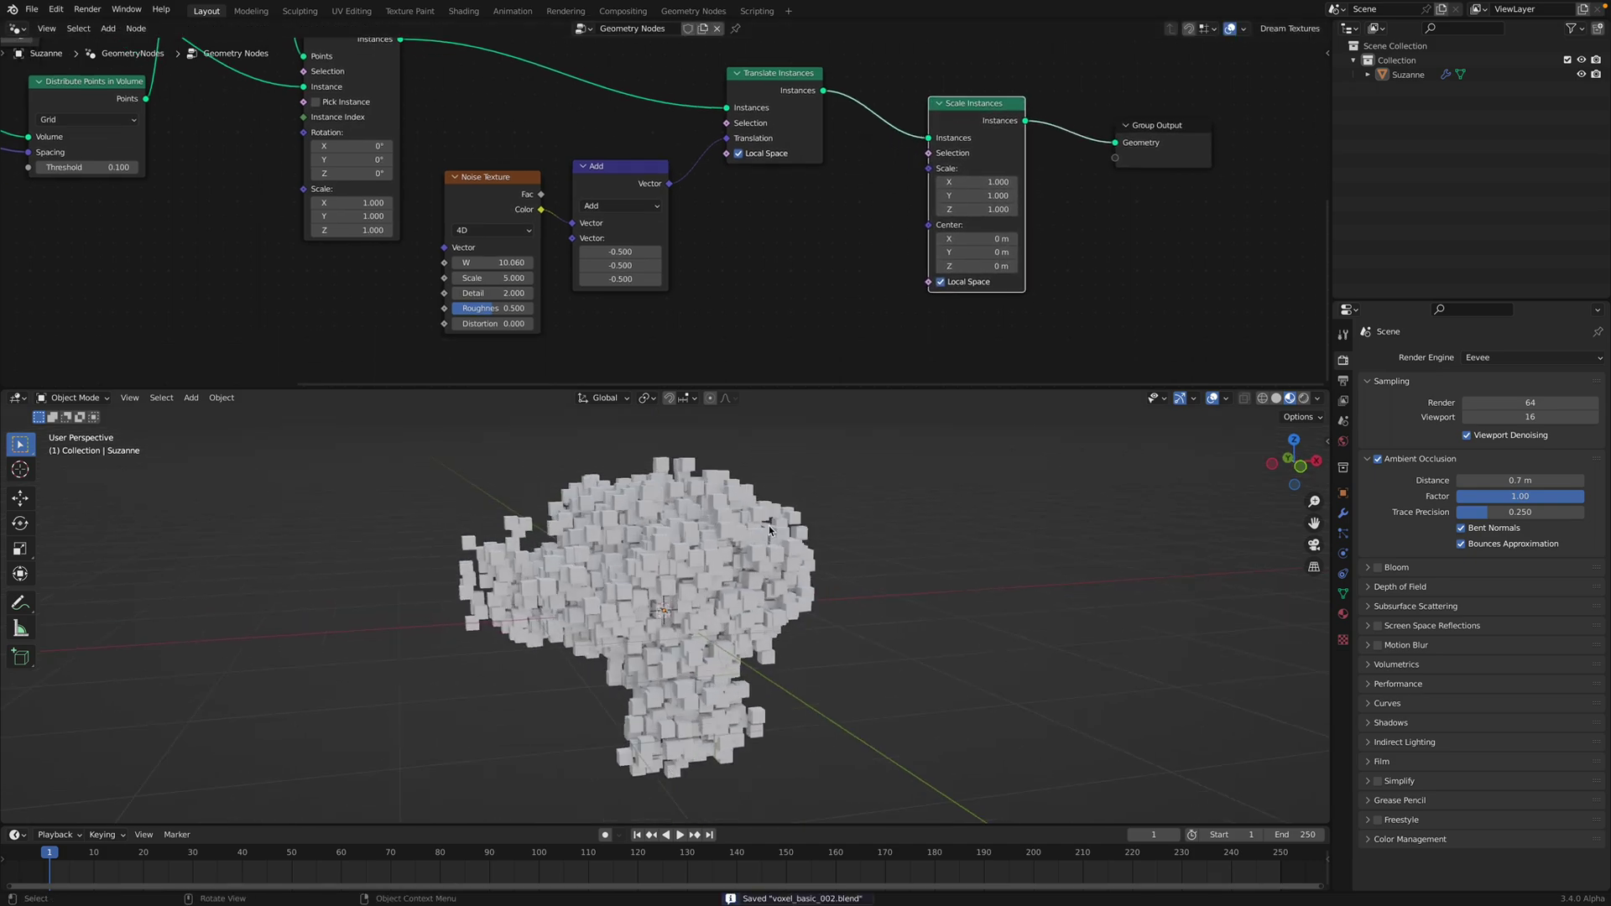
middle_click_drag(581, 309, 584, 300)
left_click_drag(495, 253, 541, 253, "shift")
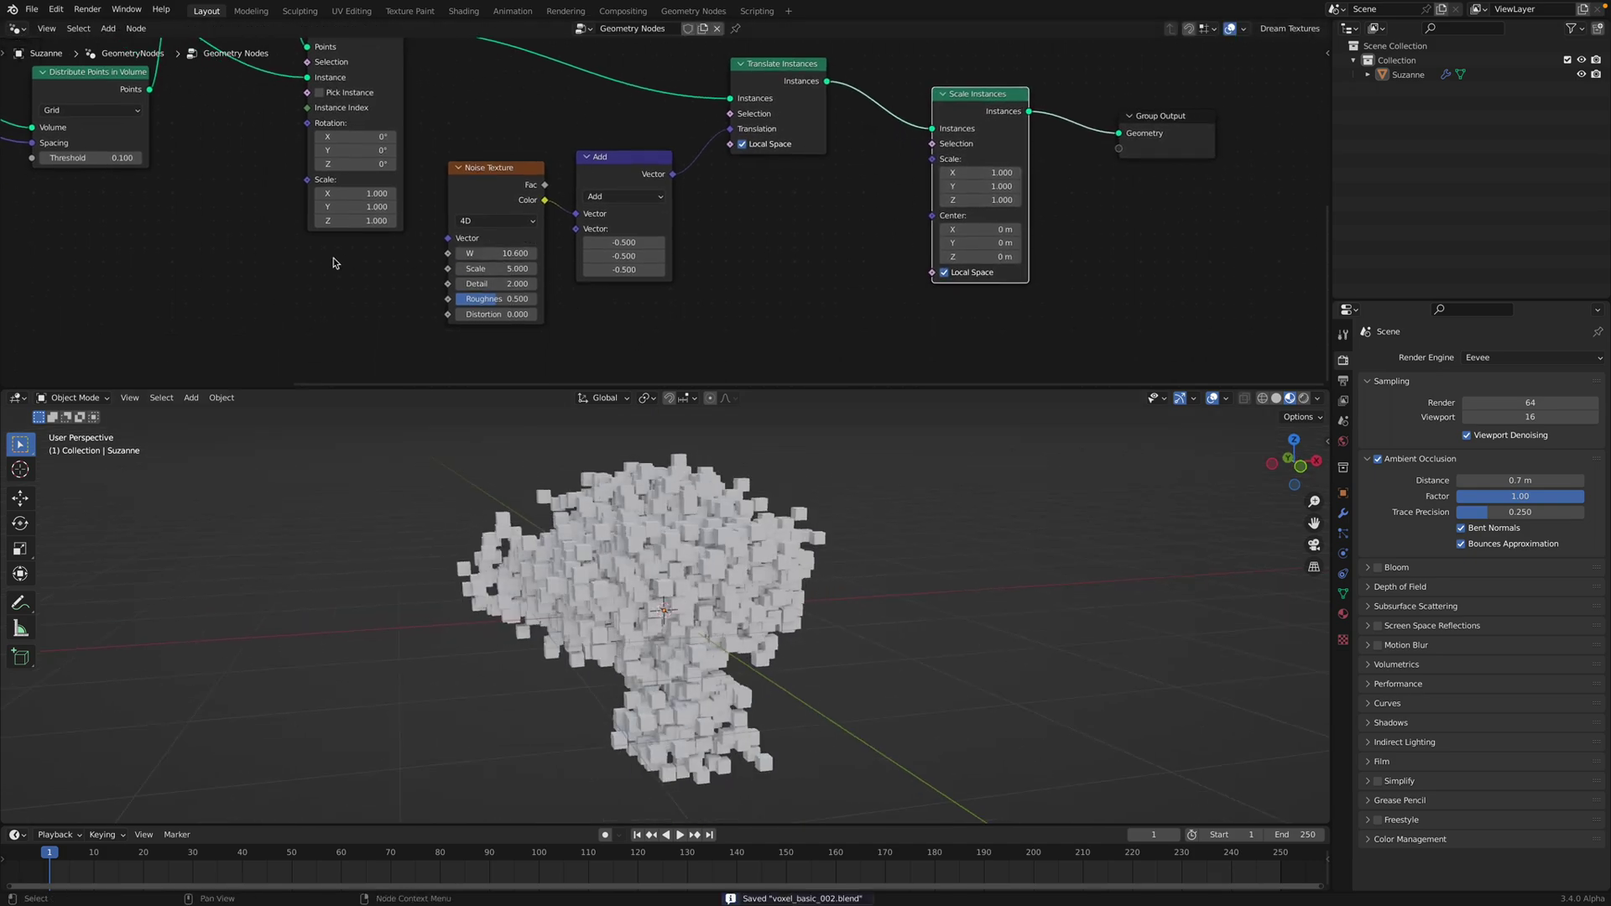
Step: Add a Scene Time node and connect its Seconds output to the Noise Texture's W input
key("shift+a")
left_click(332, 261)
type("sce")
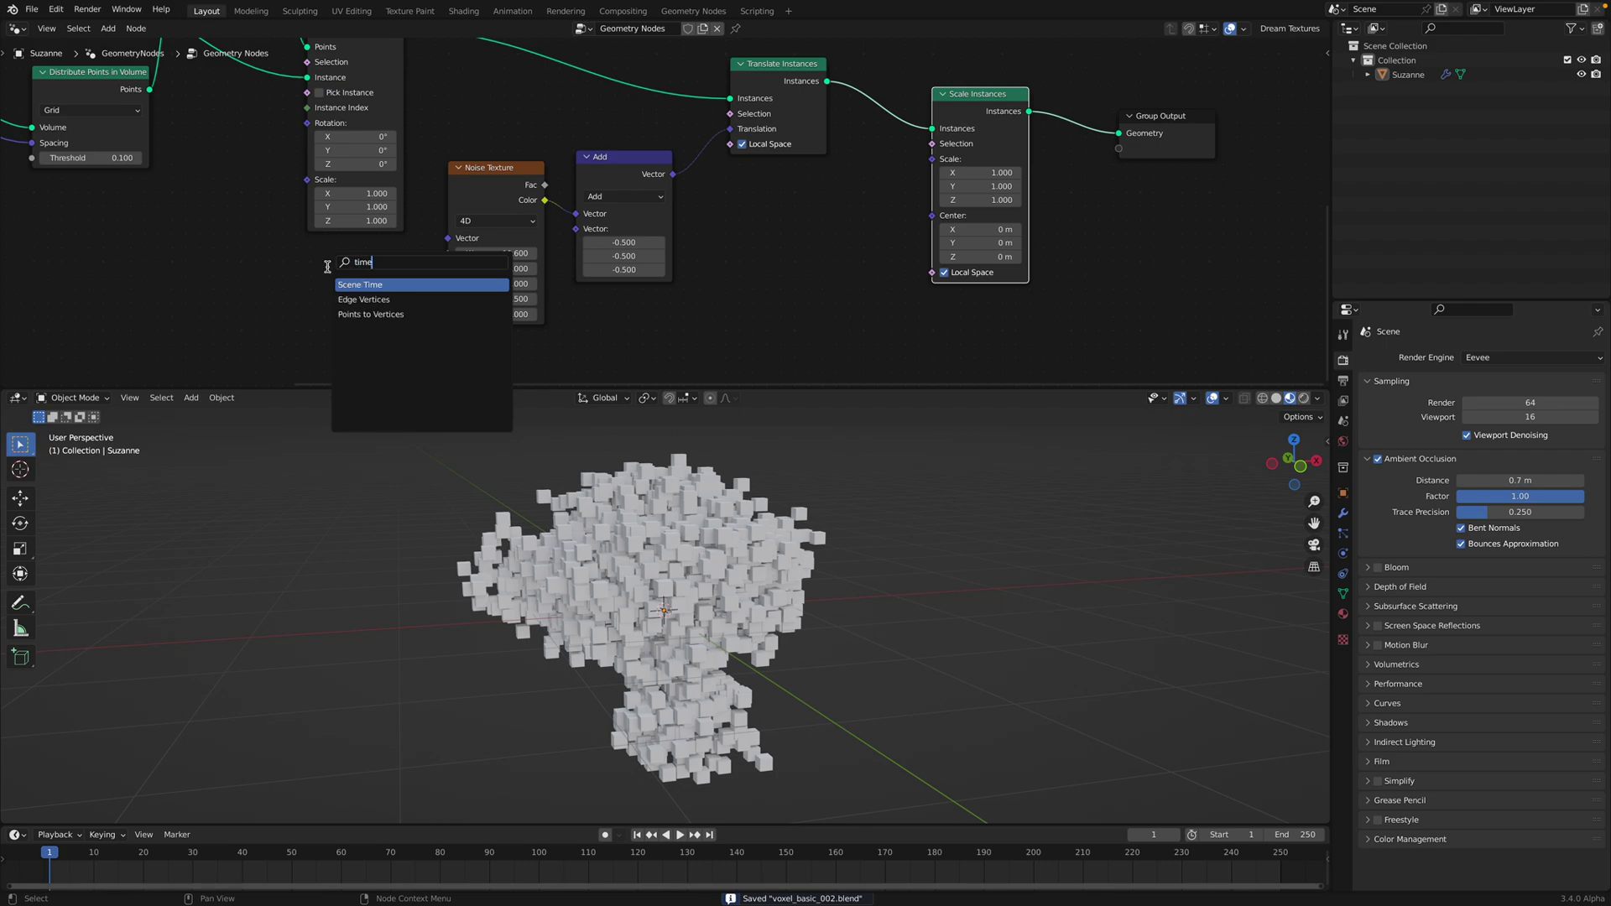
key("Return")
left_click(278, 300)
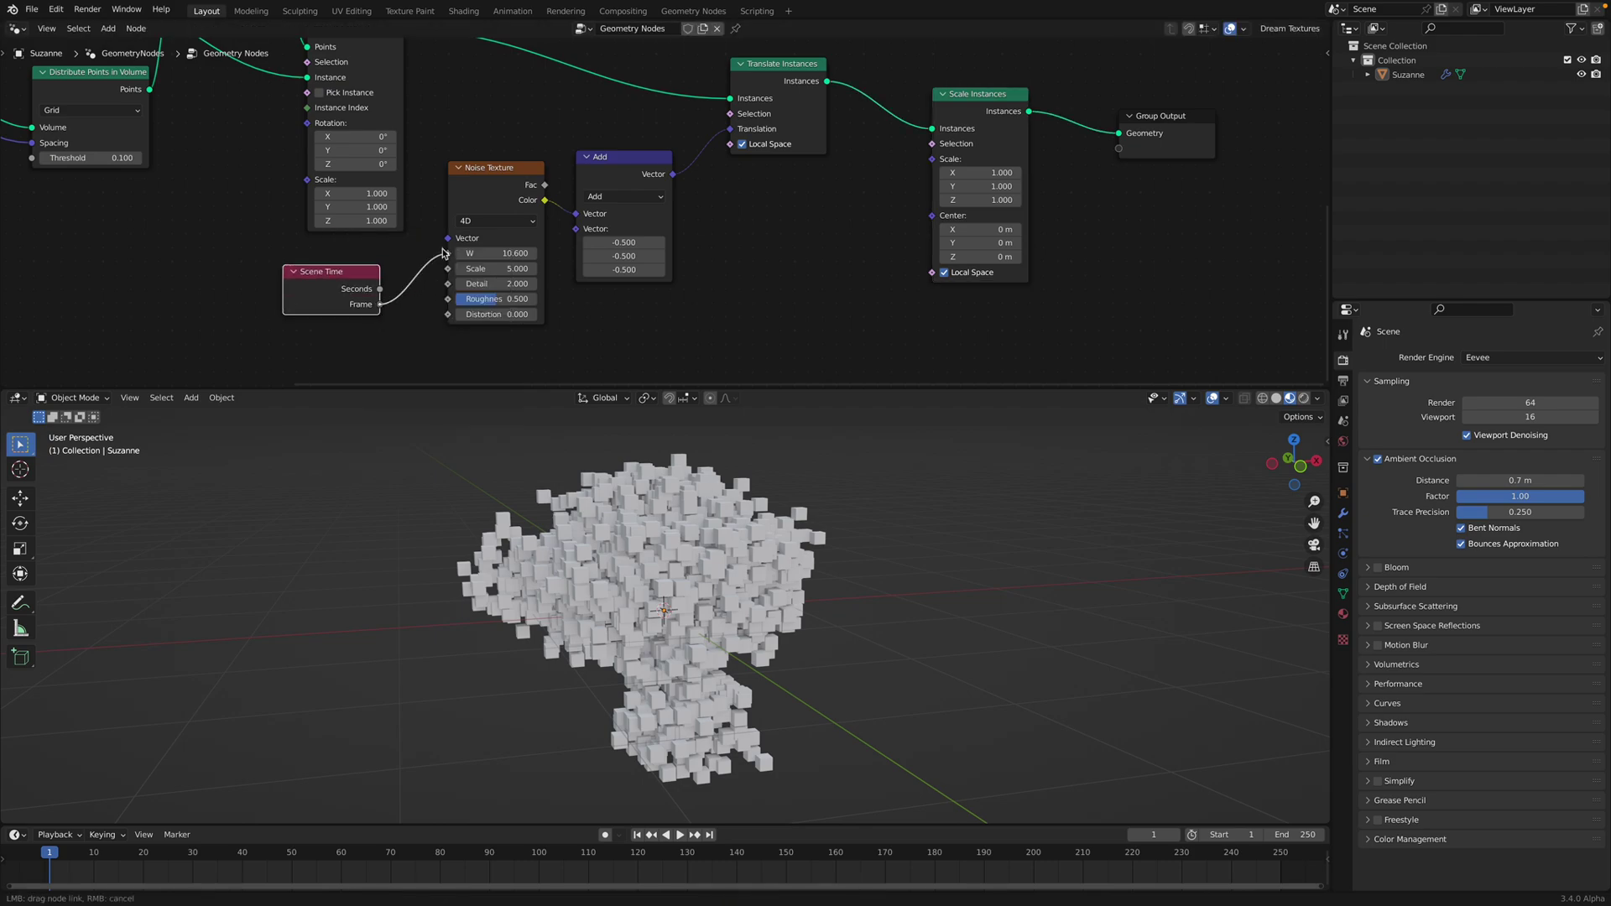
left_click_drag(416, 284, 447, 254)
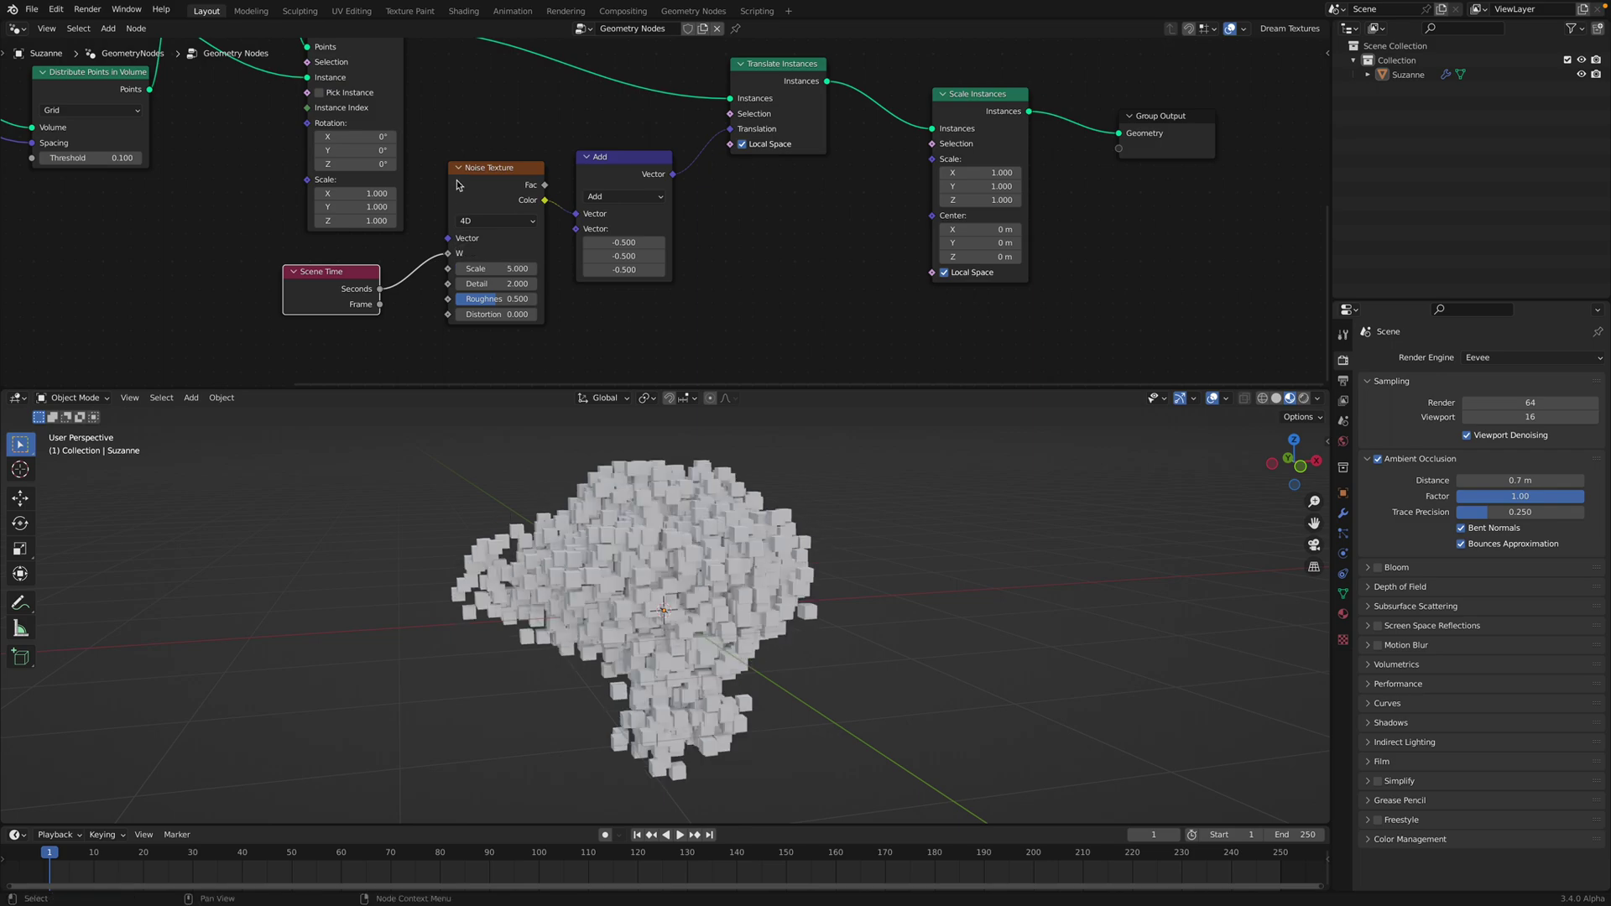
Step: Save the file and briefly play the animation of the time-driven noise
key("ctrl+s")
key("space")
key("space")
Step: Insert a Math node set to Multiply between Scene Time and the Noise Texture, moving Scene Time aside for room
left_click_drag(306, 287, 237, 289)
key("shift+a")
type("smath")
key("Return")
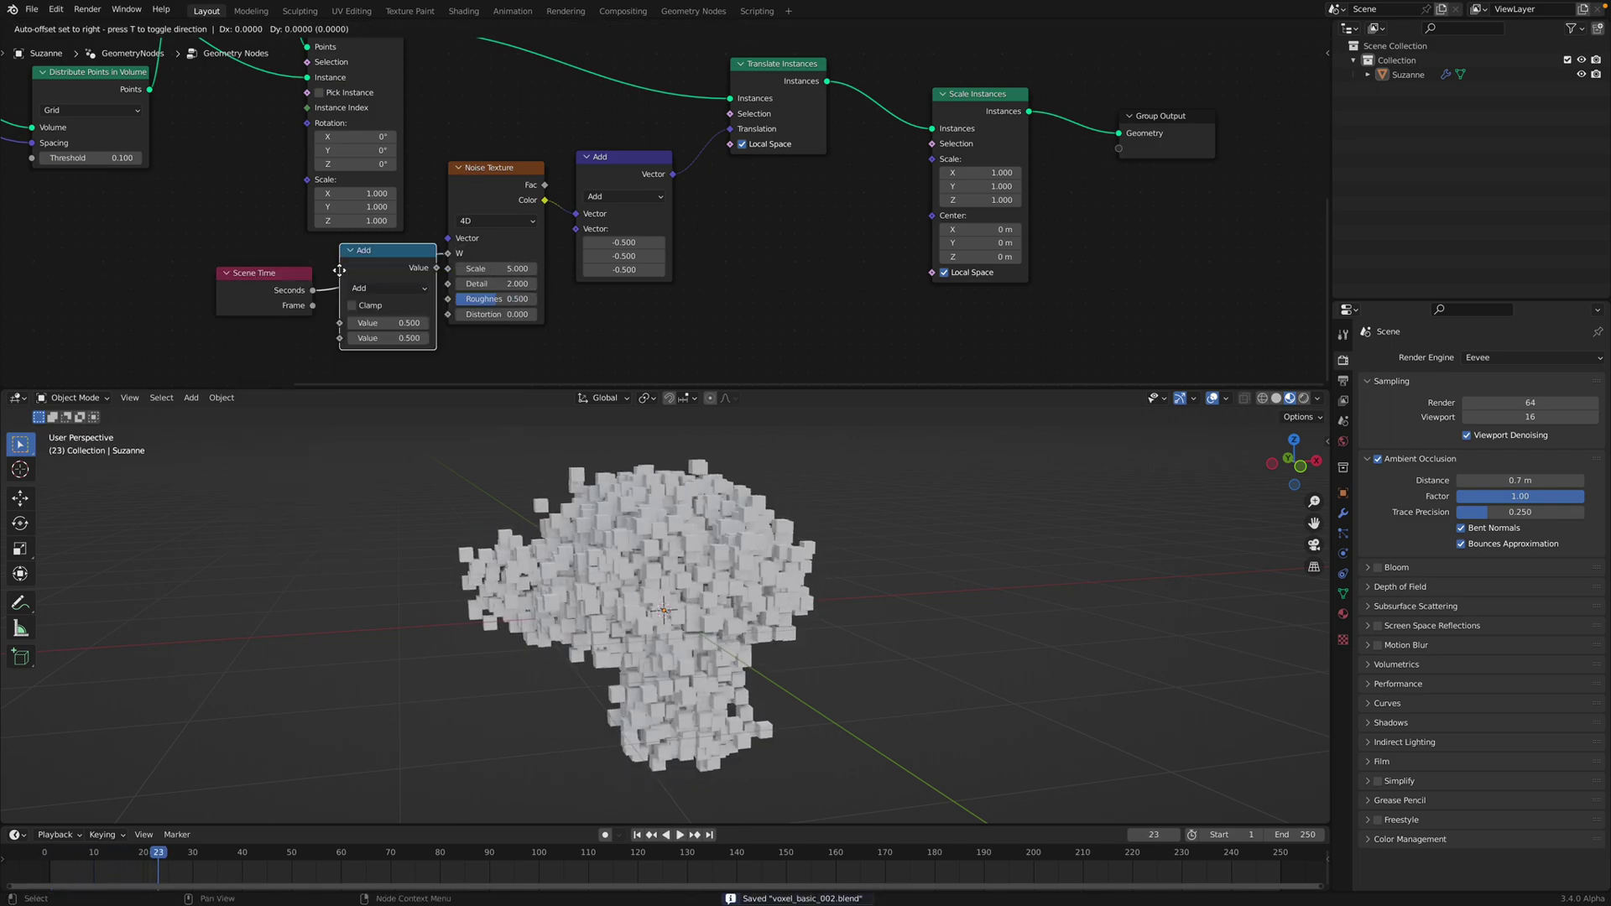
left_click(367, 271)
left_click(408, 288)
left_click(396, 357)
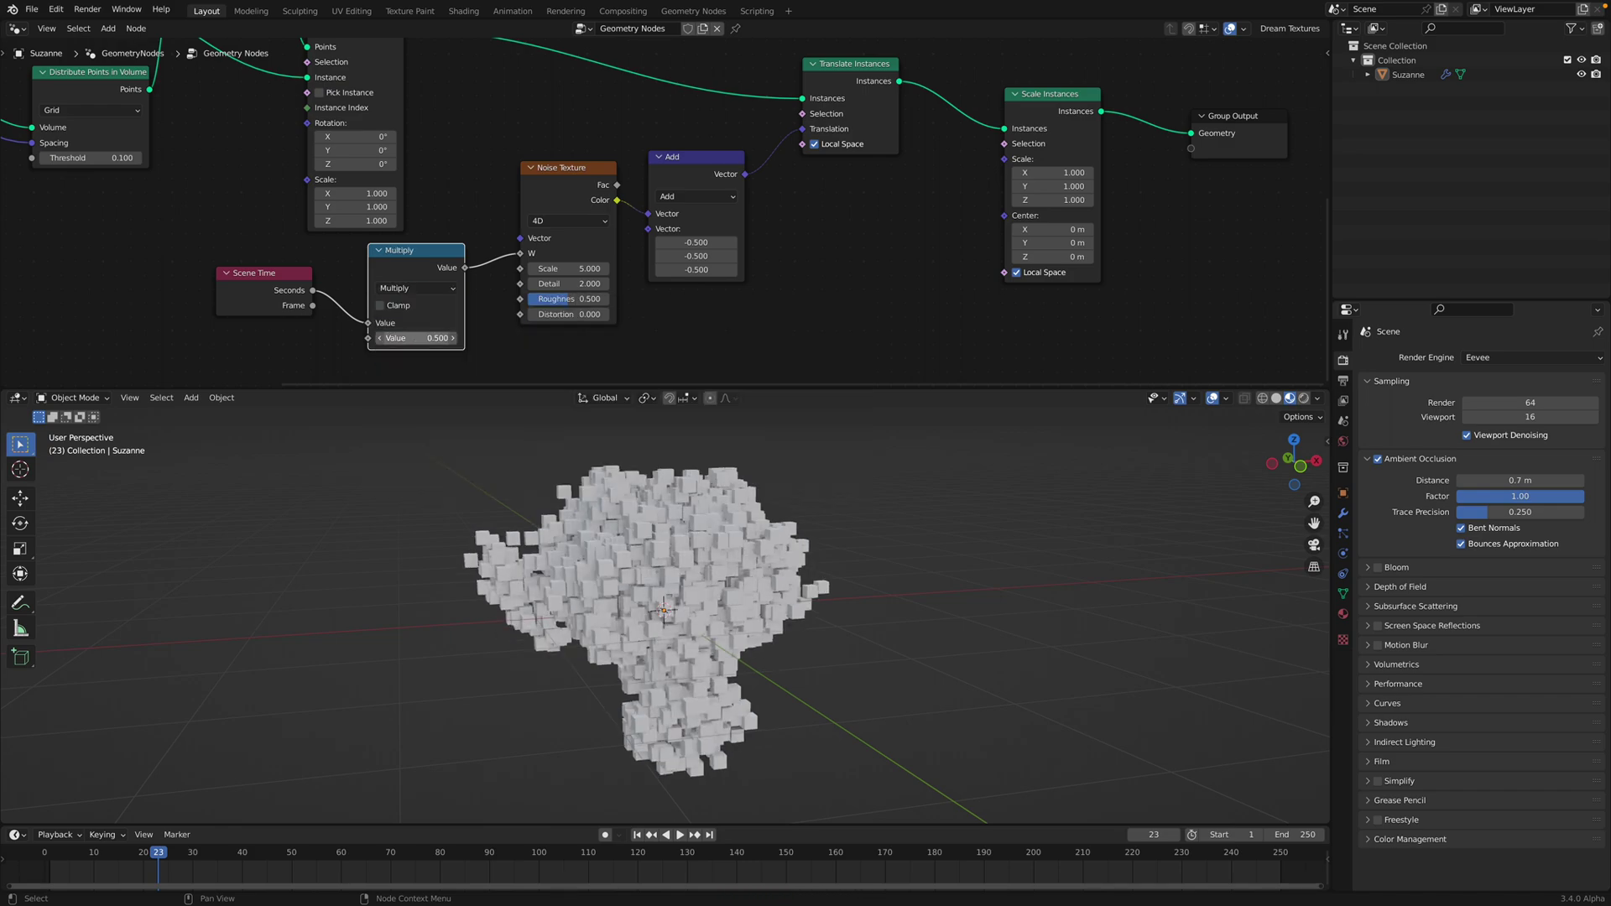
Step: Set the Multiply node's second value to 0.22, save the file and play the animation
left_click_drag(416, 338, 426, 338)
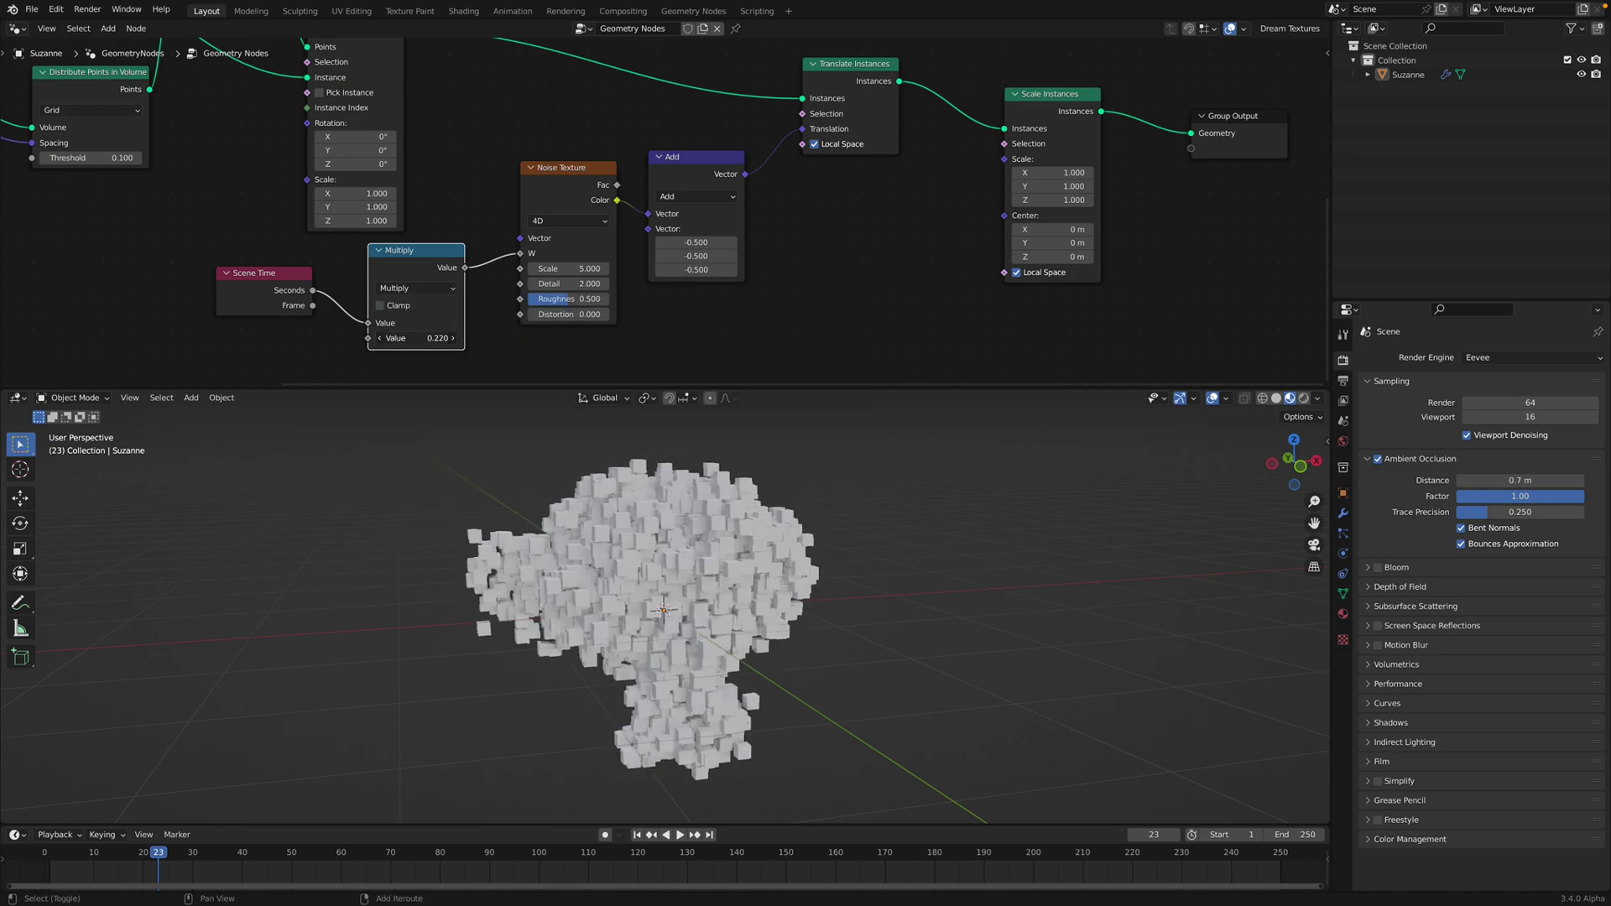
key("ctrl+s")
key("space")
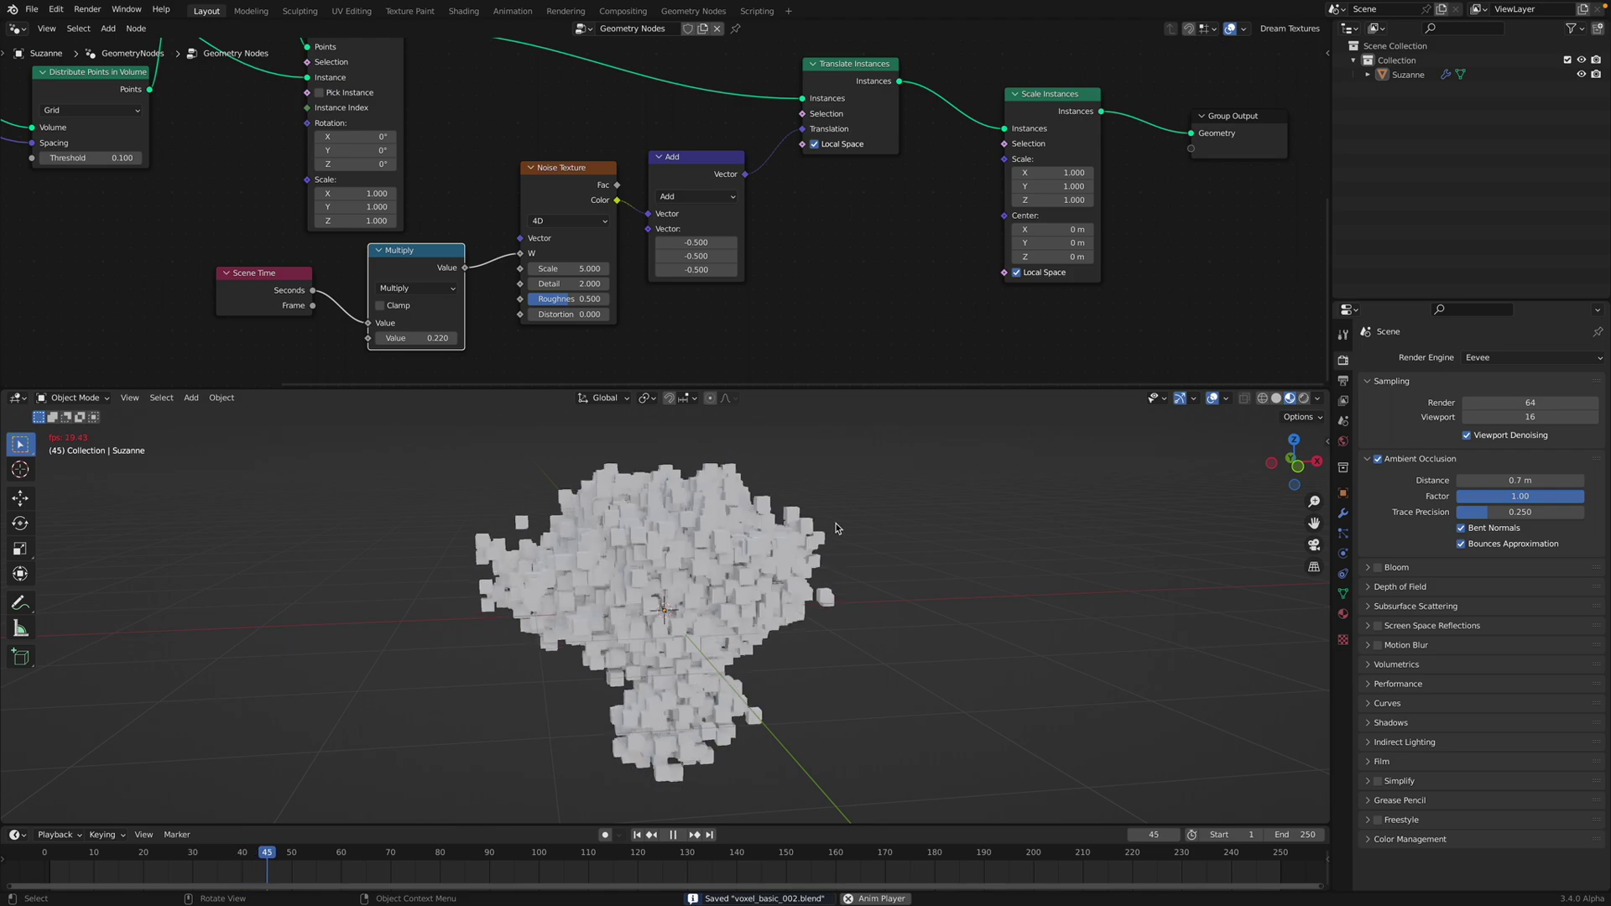
key("space")
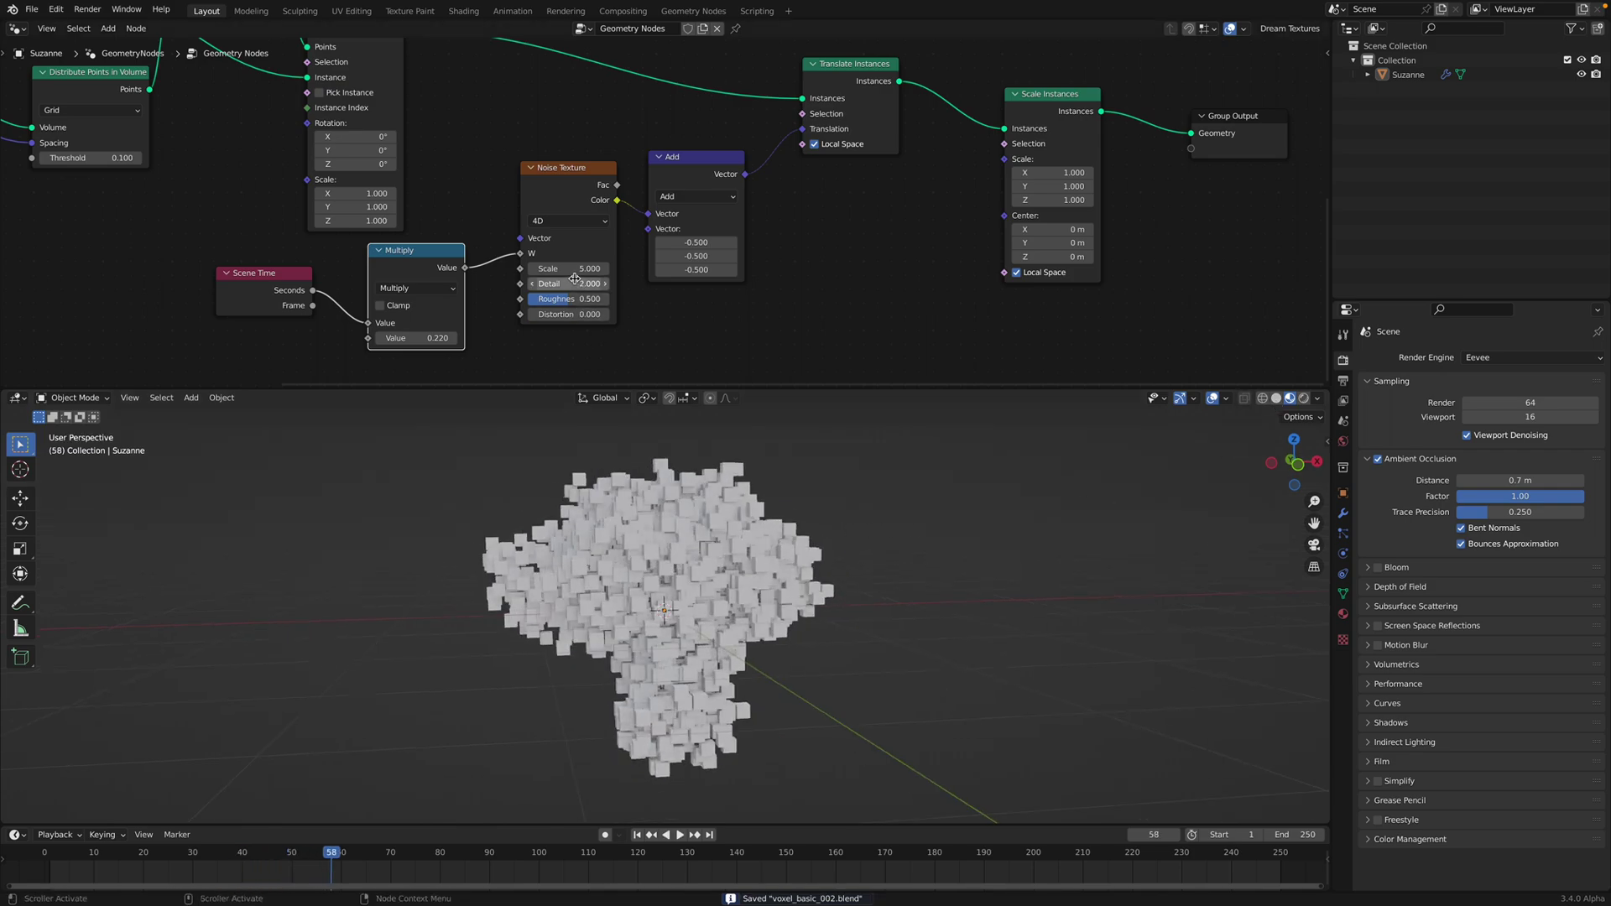
Step: Set the Noise Texture's Scale to 2.44, checking the motion in playback, and save the file
left_click_drag(576, 269, 545, 269)
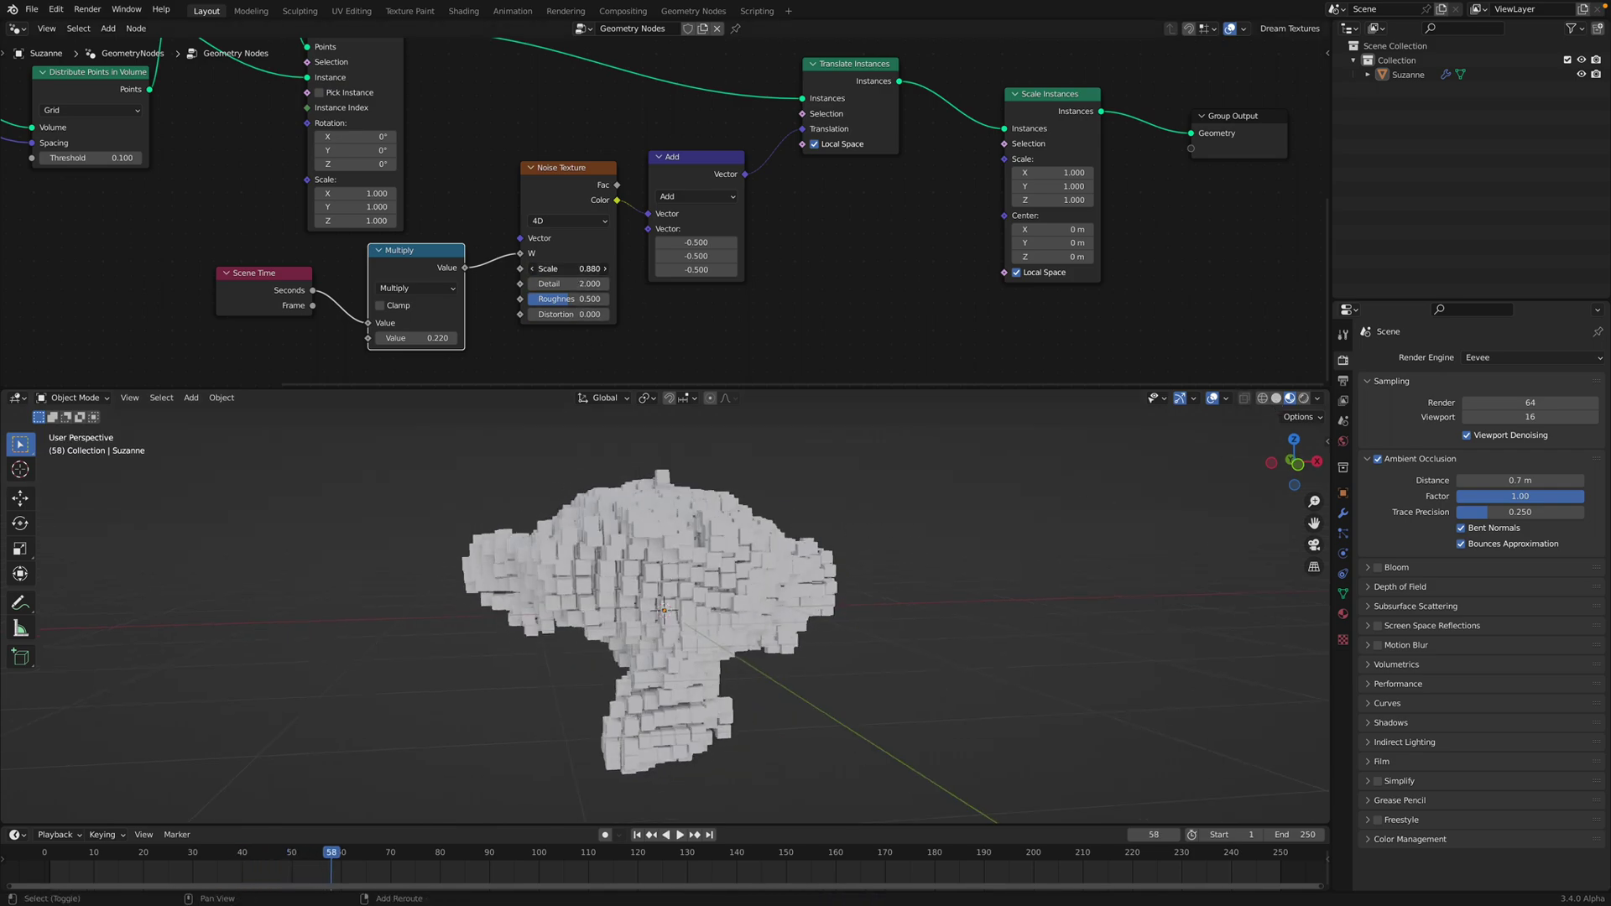
key("space")
left_click_drag(568, 268, 660, 269)
key("space")
middle_click_drag(827, 558, 845, 557)
key("ctrl+s")
key("space")
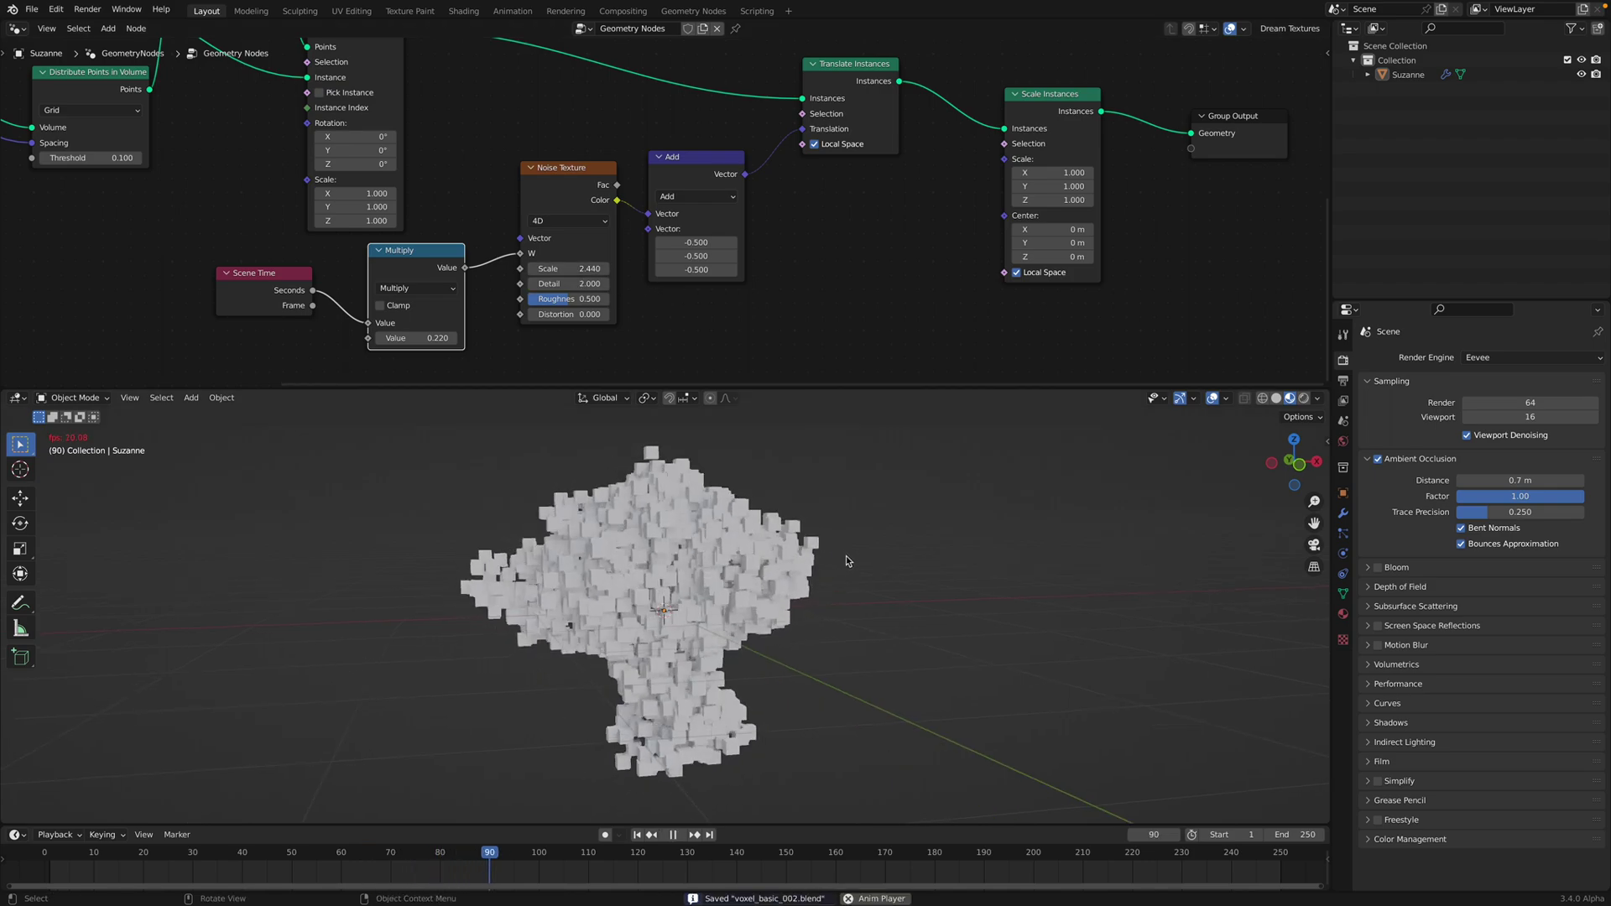
key("space")
middle_click_drag(846, 556, 791, 581)
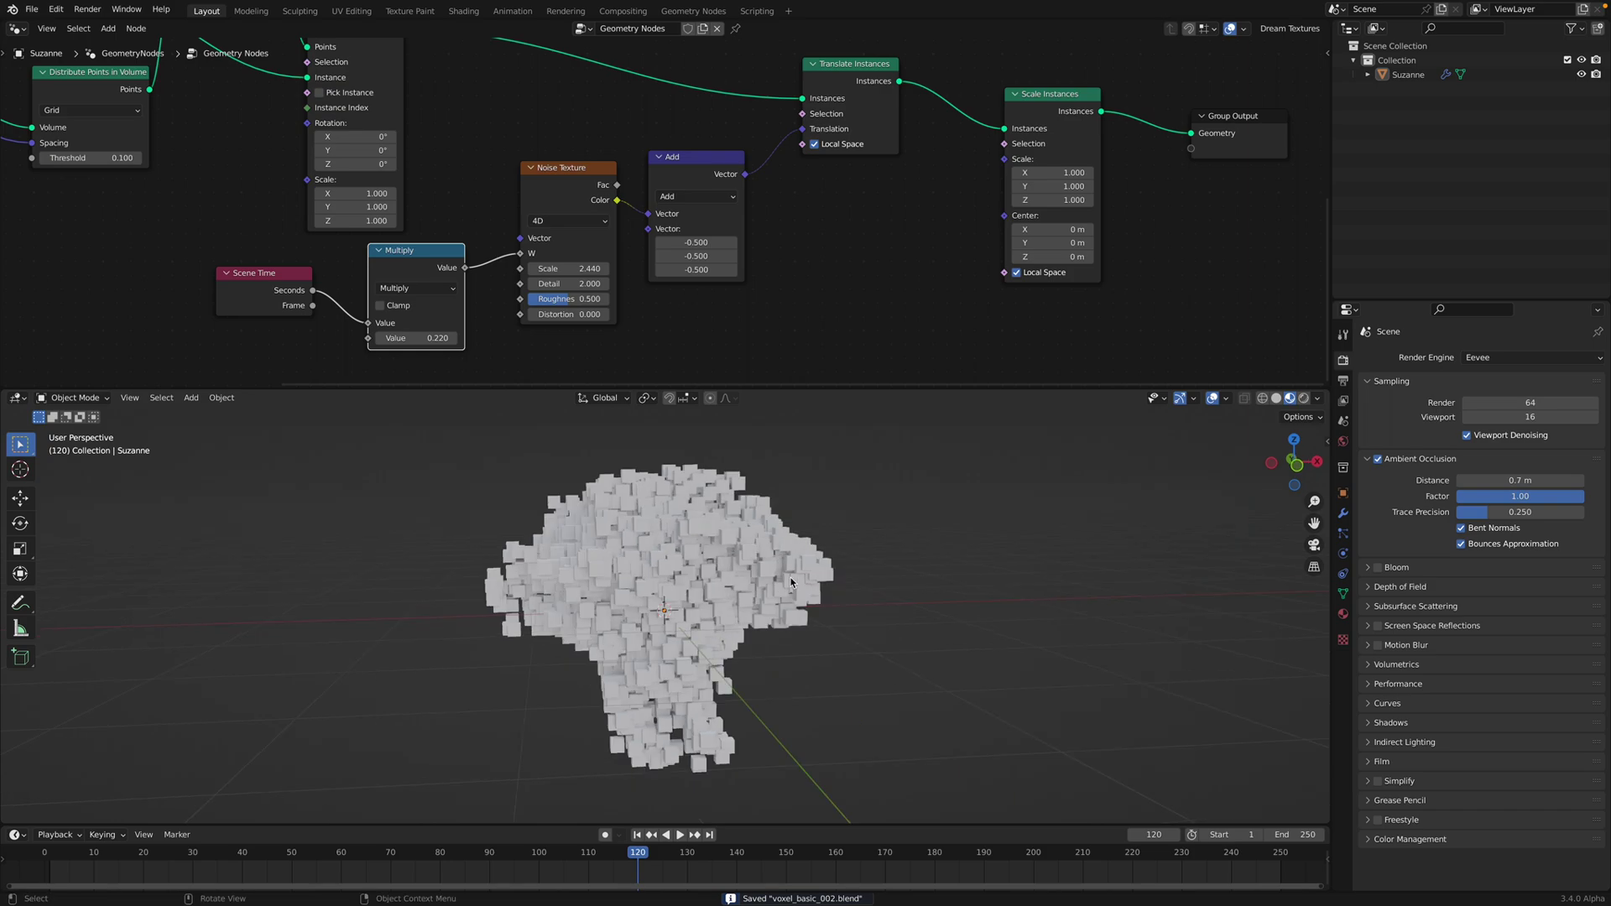
Step: Switch the viewport to solid shading and move Scale Instances and Group Output farther from Translate Instances
left_click(1276, 401)
middle_click_drag(933, 233, 805, 291)
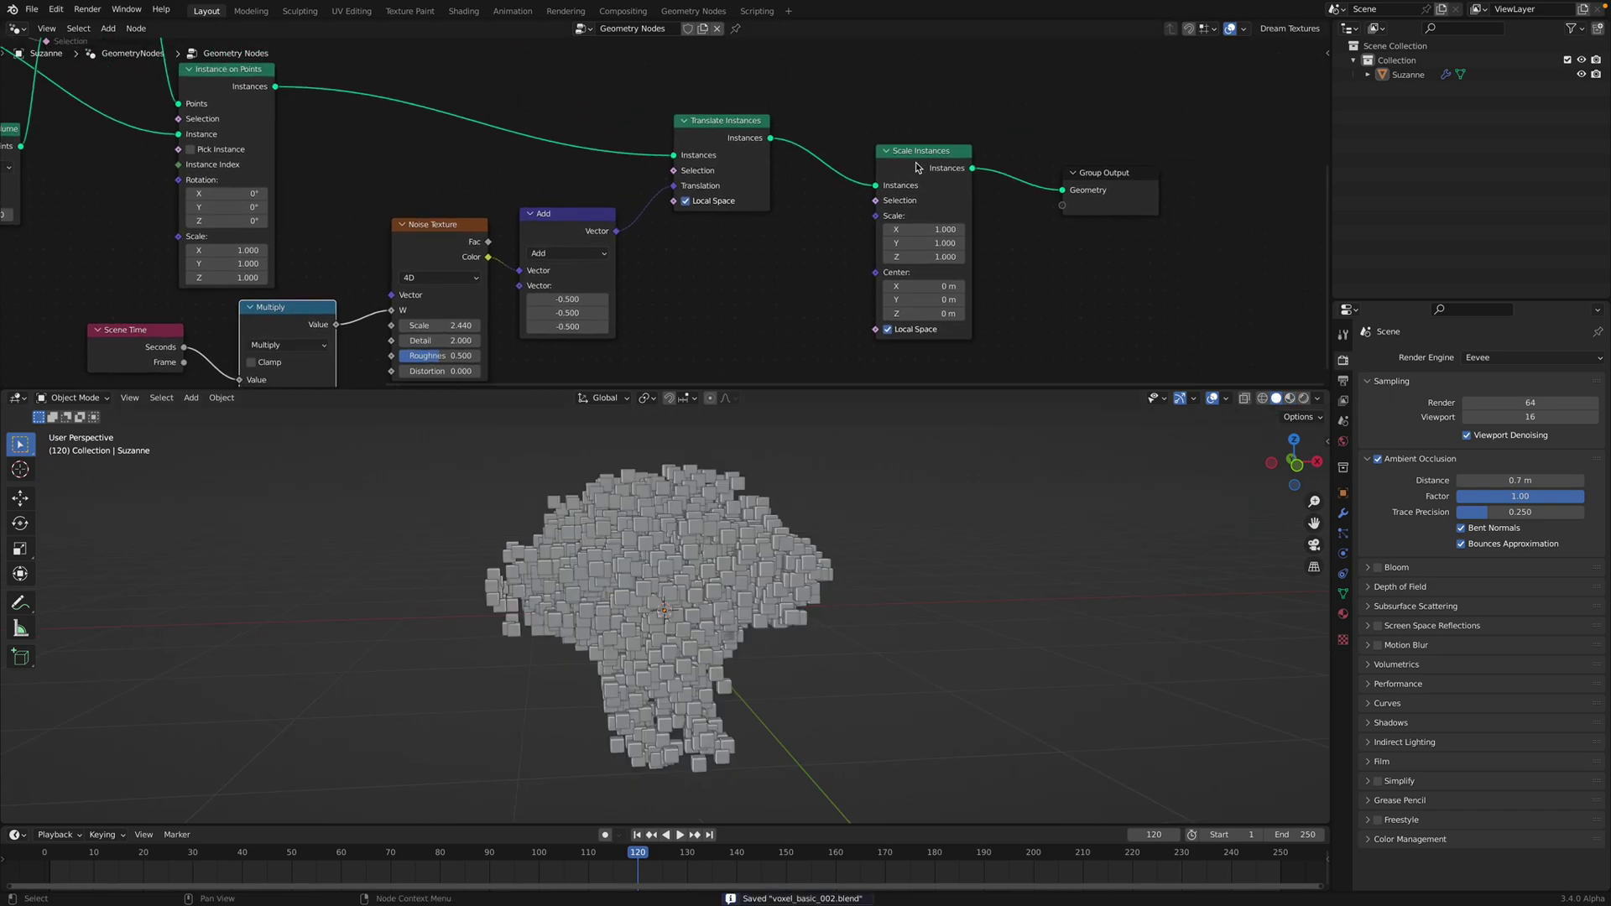
left_click_drag(917, 165, 959, 164)
left_click_drag(1095, 178, 1125, 178)
middle_click_drag(940, 209, 941, 153)
scroll(942, 156, "down", 2)
middle_click_drag(783, 134, 835, 169)
left_click(941, 139)
scroll(835, 194, "up", 2)
middle_click_drag(820, 453, 857, 478)
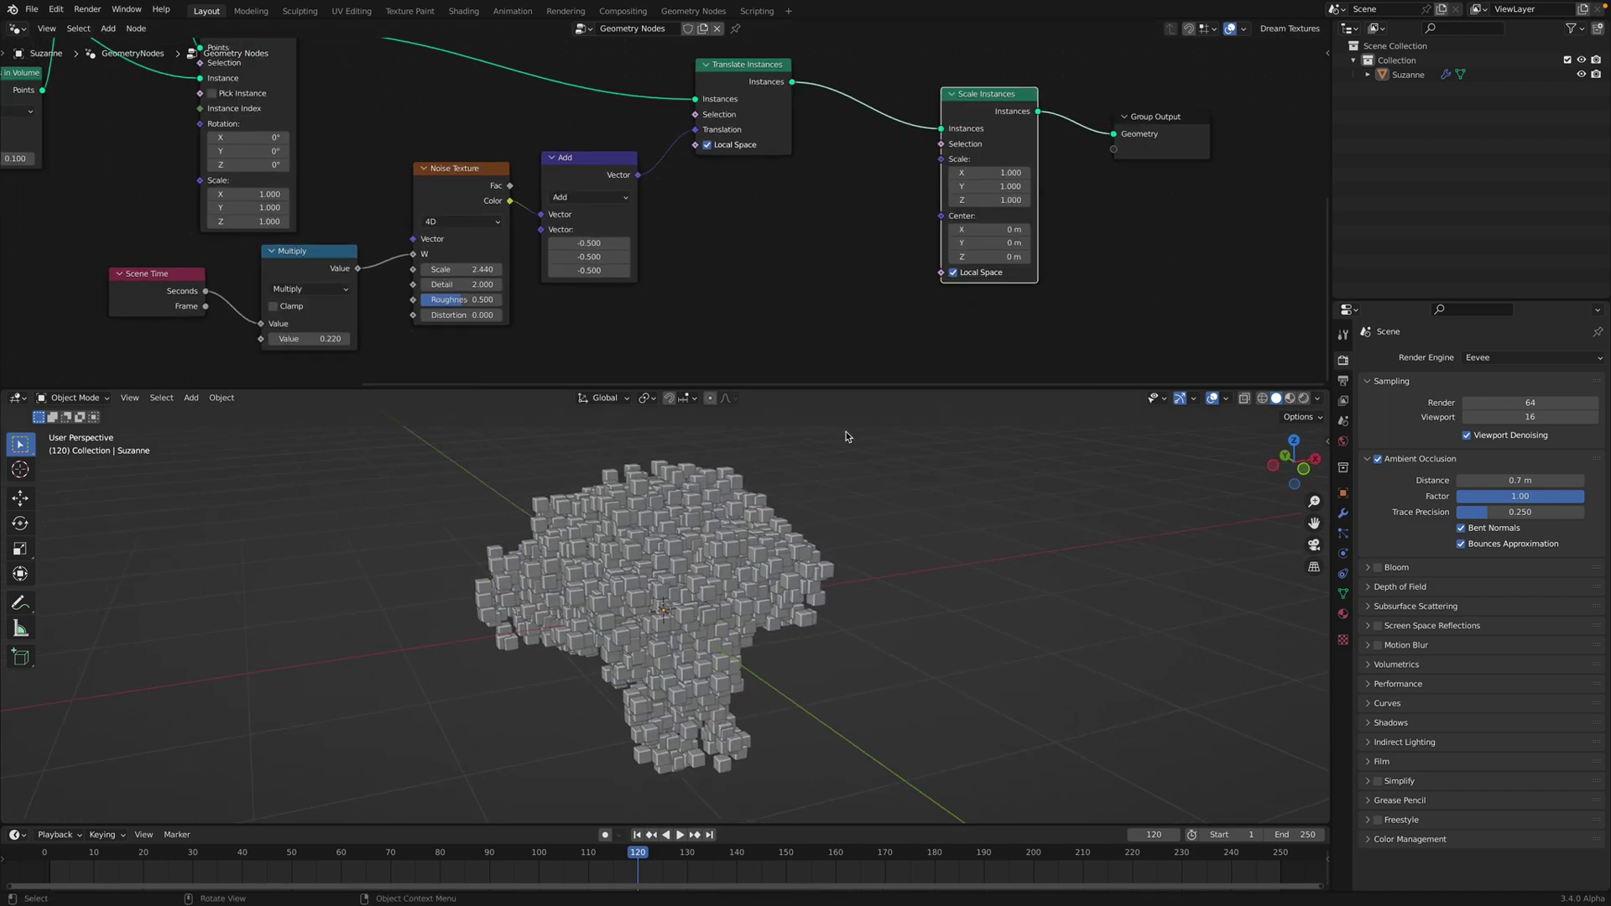
Step: Add a Geometry Proximity node in the space before Scale Instances and save the file
scroll(811, 289, "down", 1)
middle_click_drag(804, 242, 778, 259)
key("shift+a")
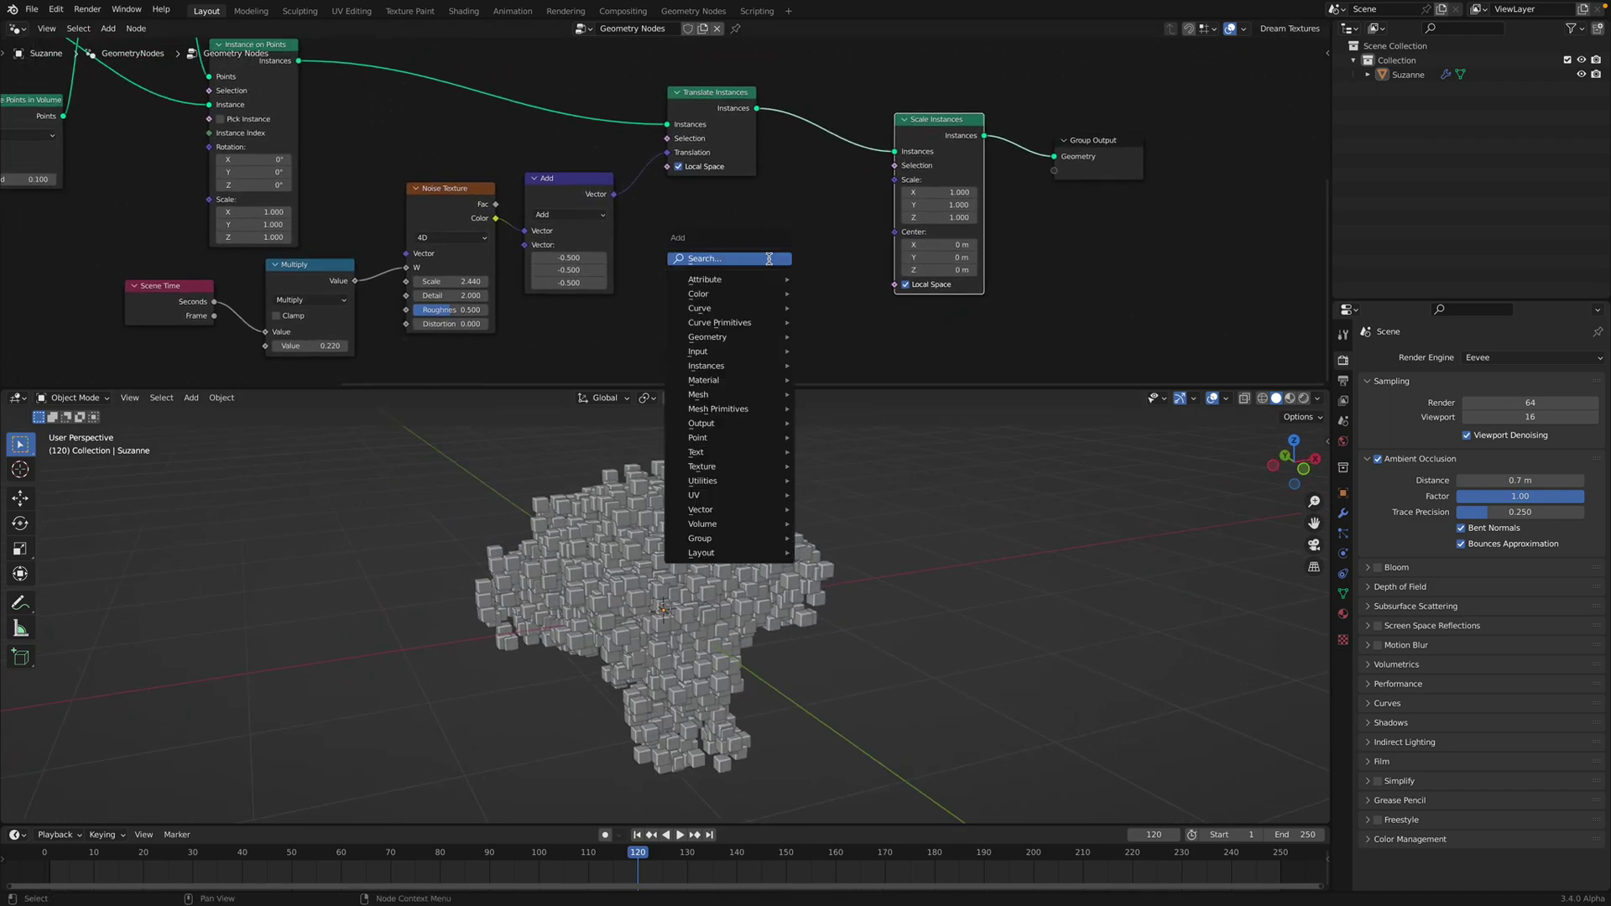
left_click(771, 260)
type("dist")
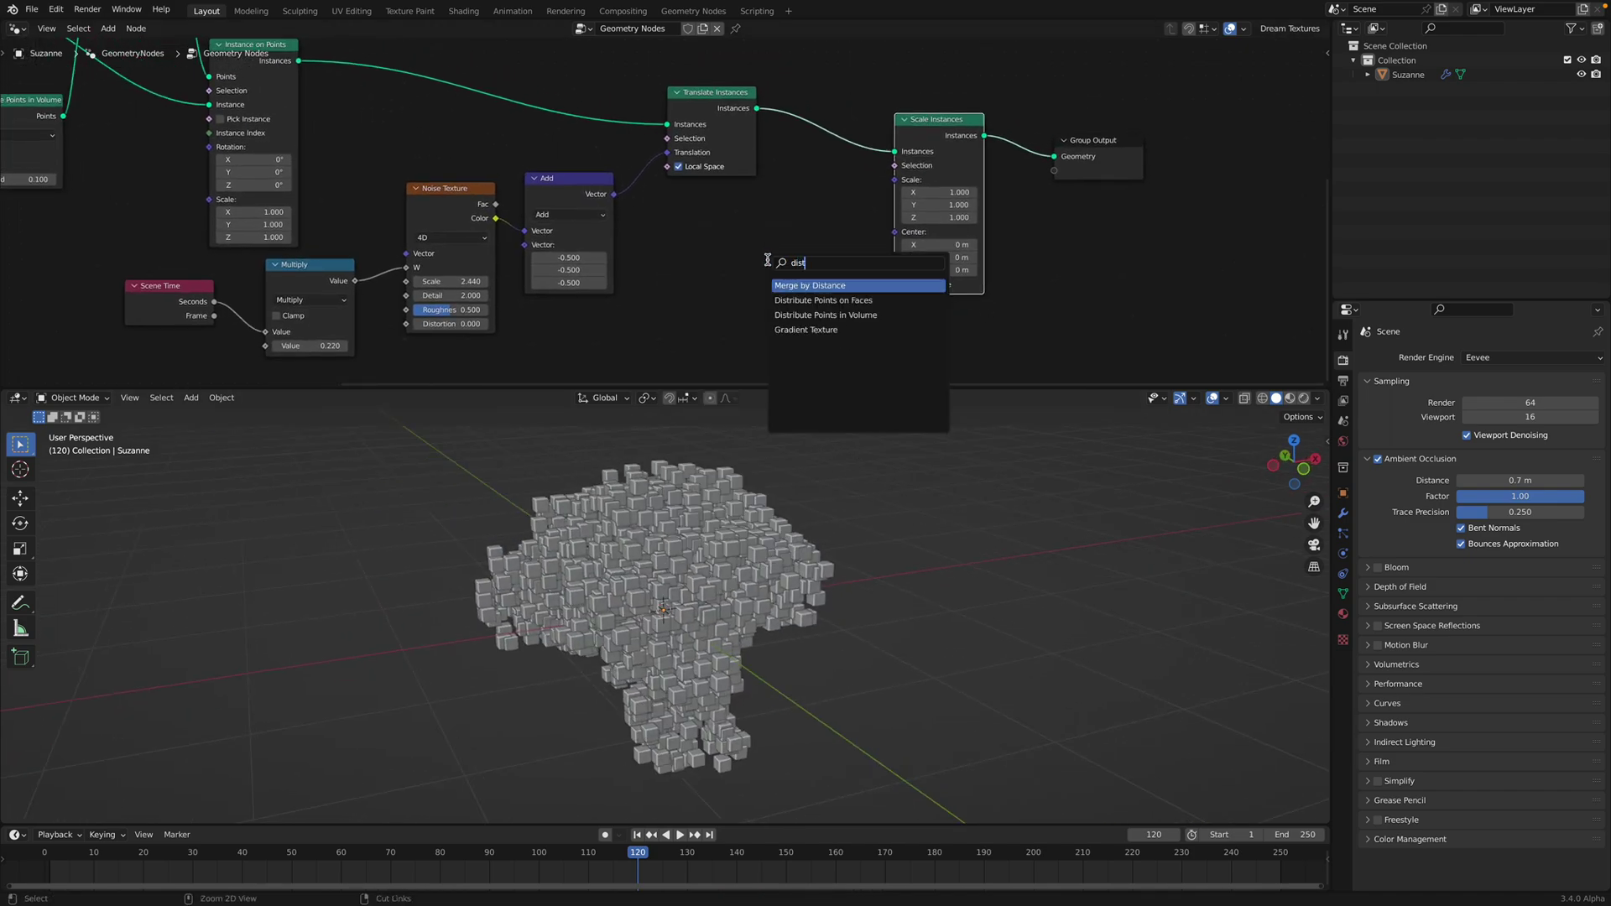
key("BackSpace")
key("BackSpace")
key("BackSpace")
key("BackSpace")
type("proxi")
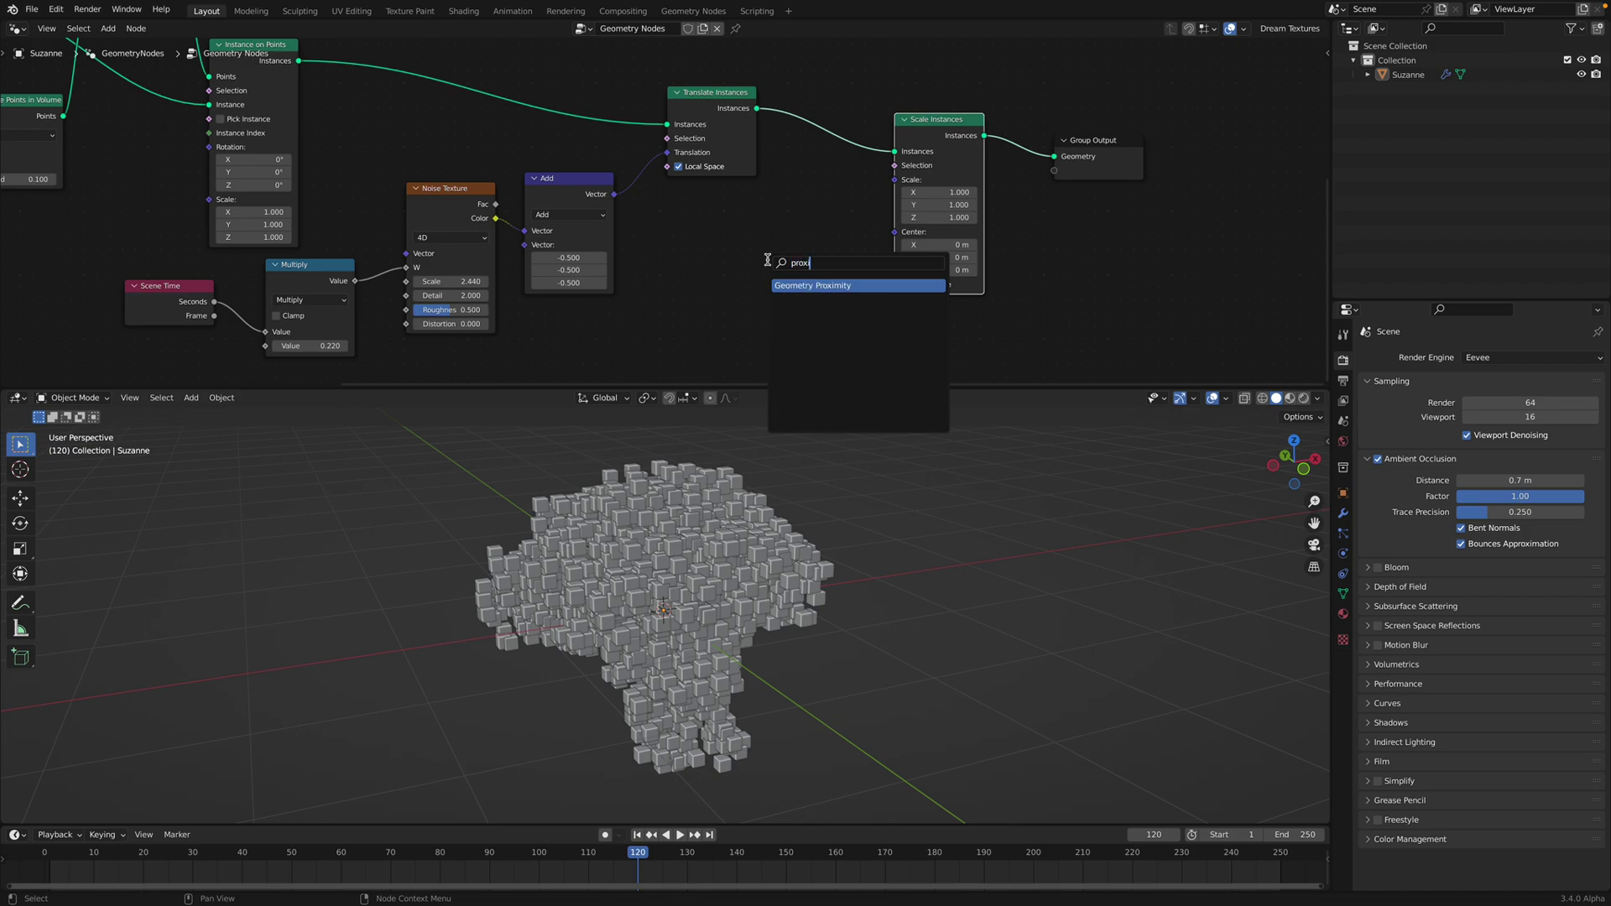
key("Return")
left_click(752, 282)
scroll(752, 282, "up", 1)
key("ctrl+s")
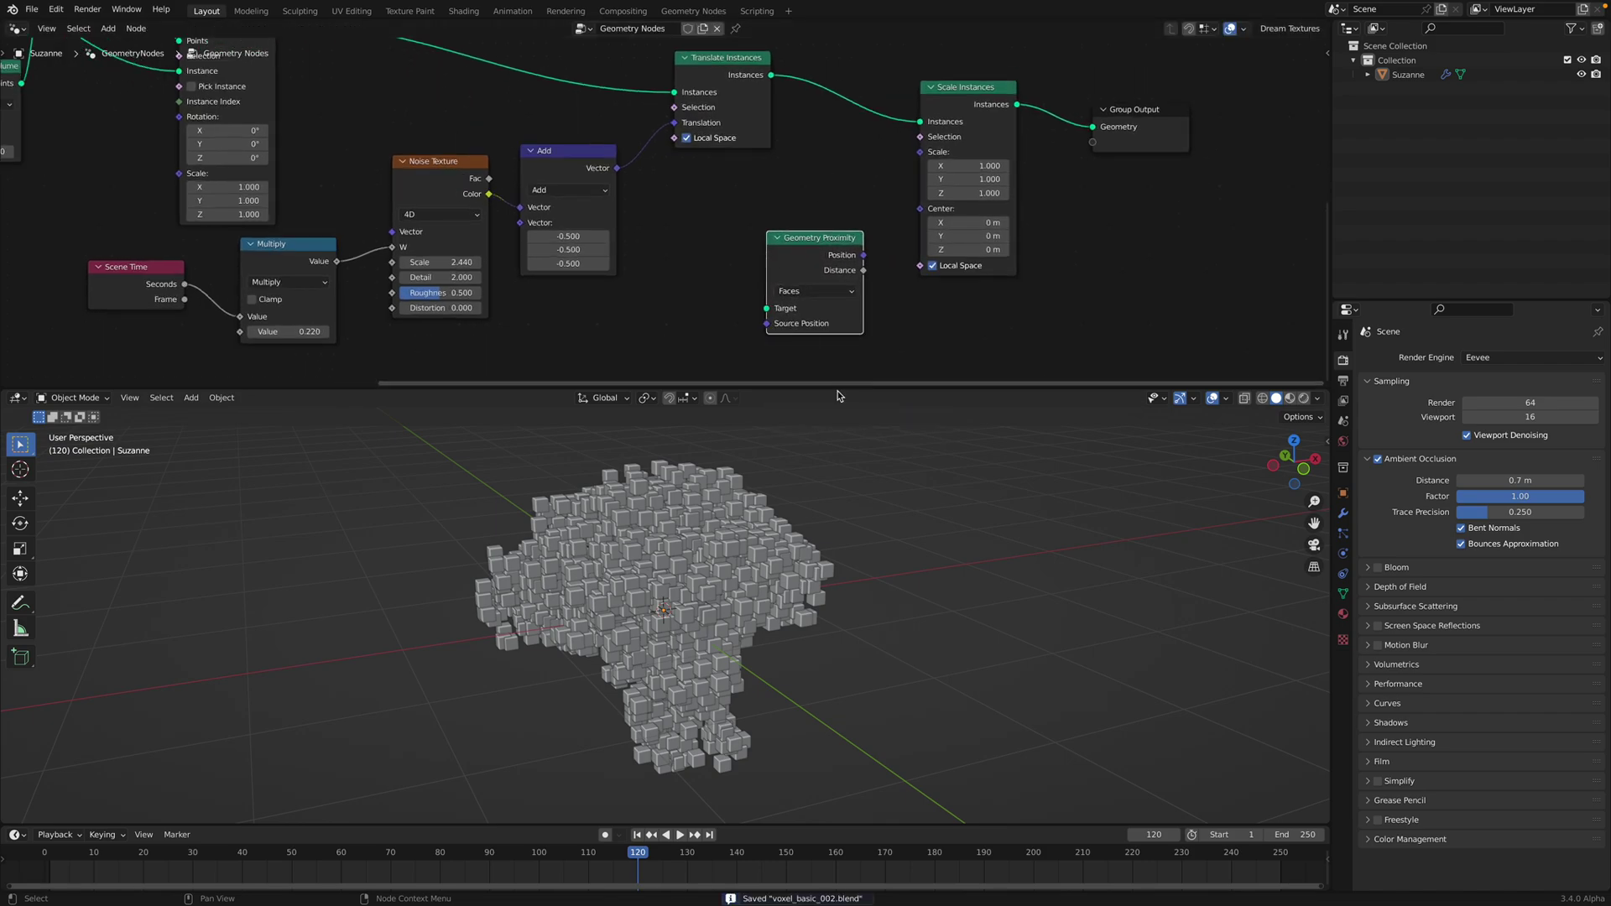
Step: Enlarge the node editor and add an Ico Sphere node connected to Geometry Proximity's Target
left_click_drag(839, 388, 839, 482)
scroll(854, 329, "up", 1)
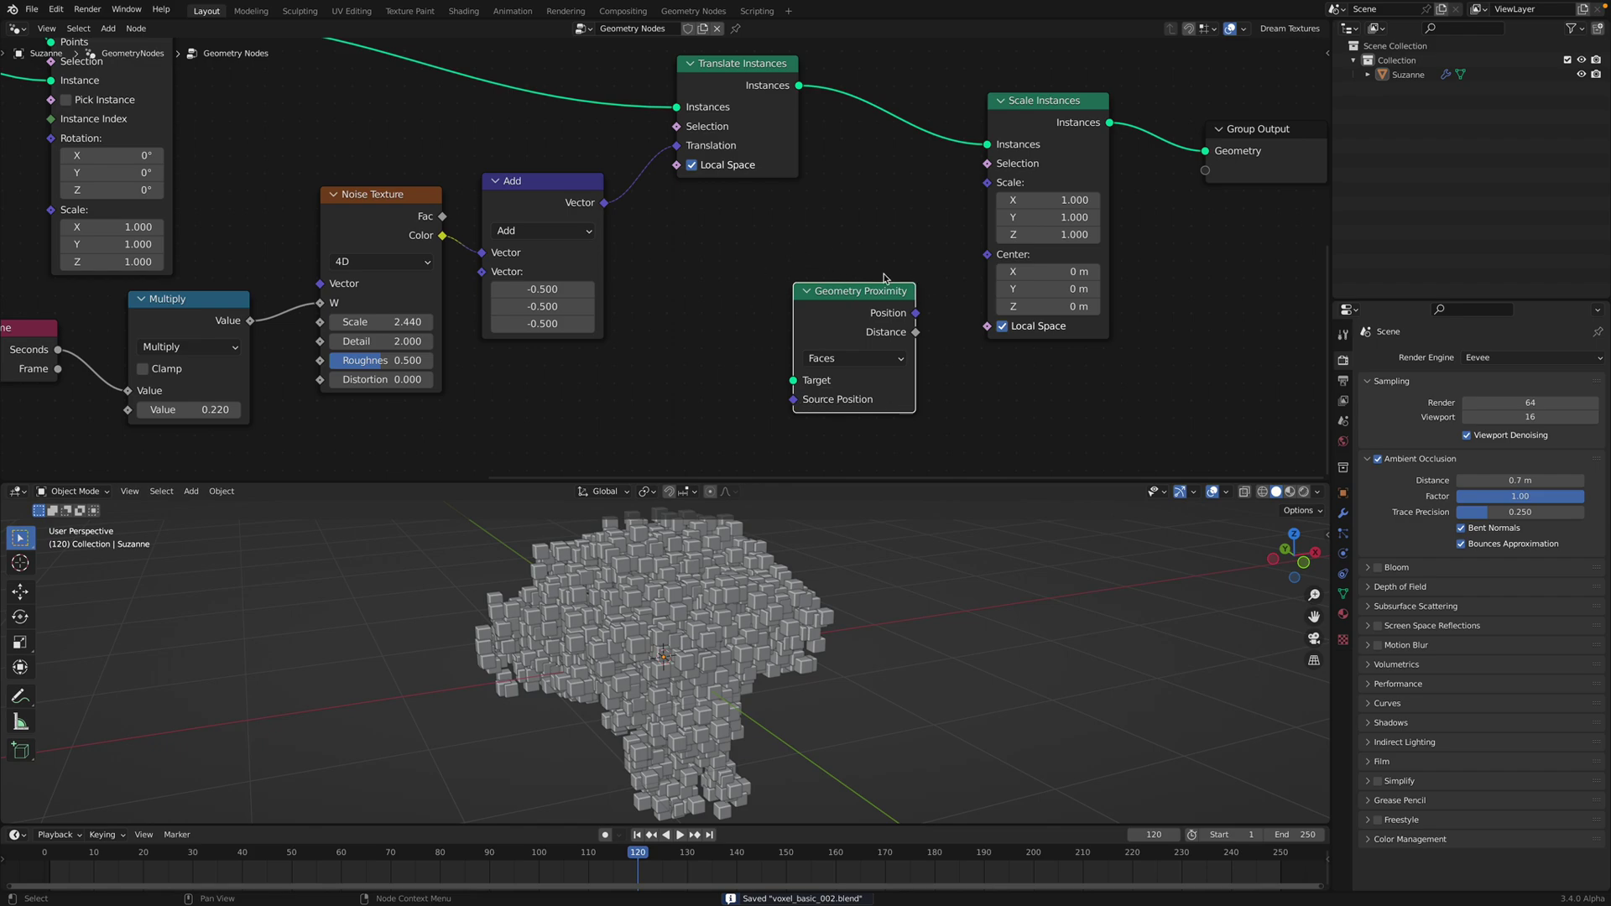
scroll(884, 278, "down", 2)
key("shift+a")
left_click(772, 288)
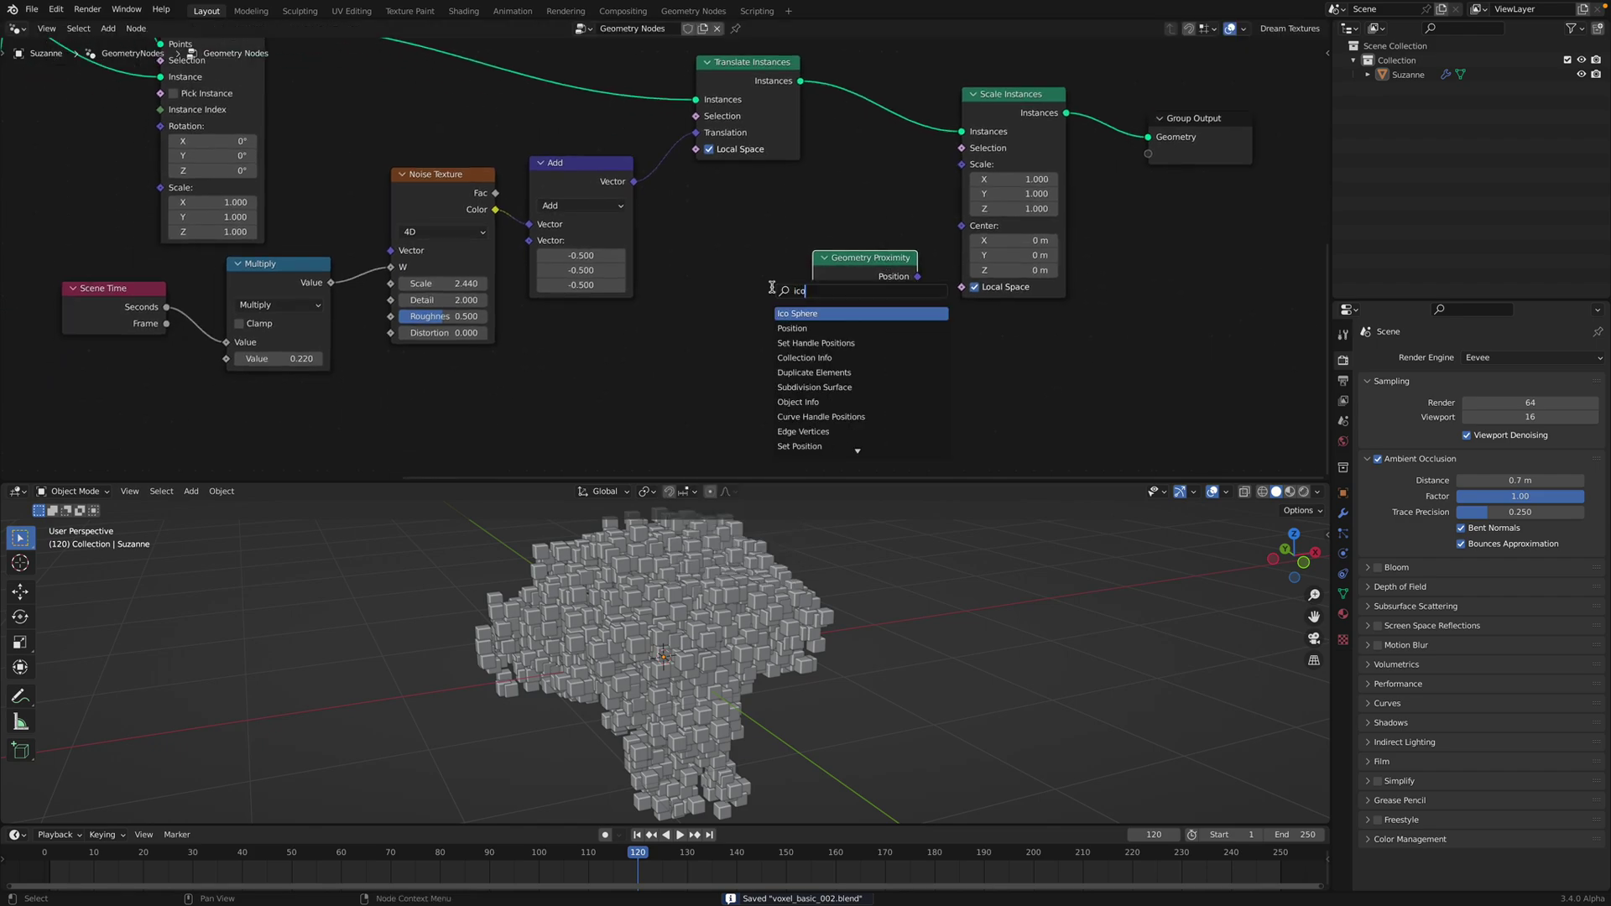
key("Return")
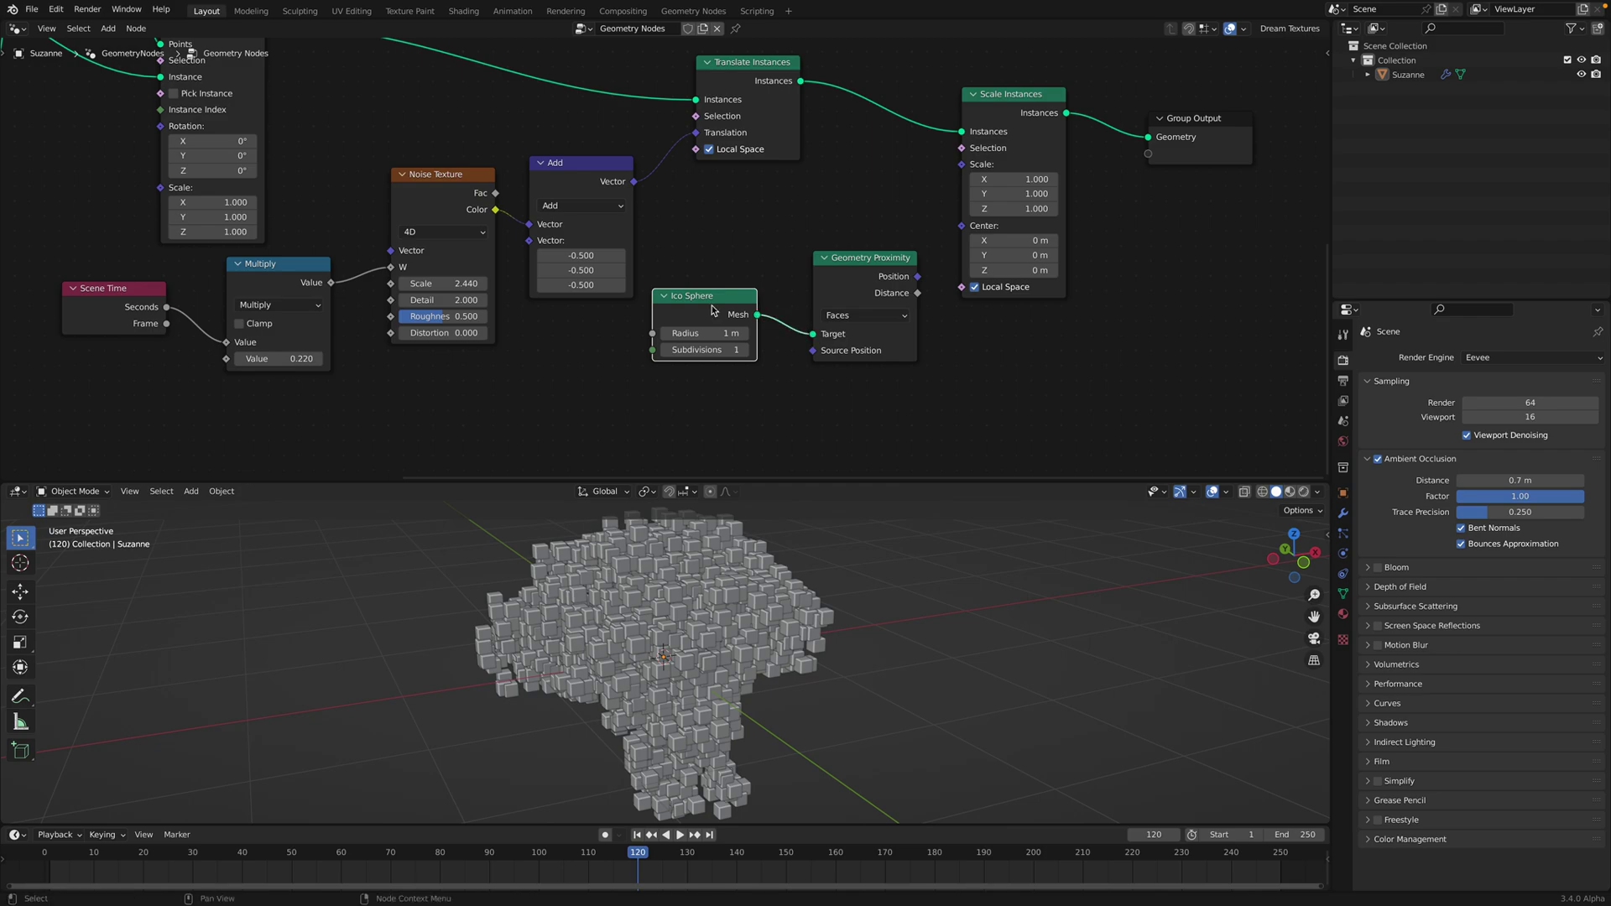
scroll(713, 312, "up", 1)
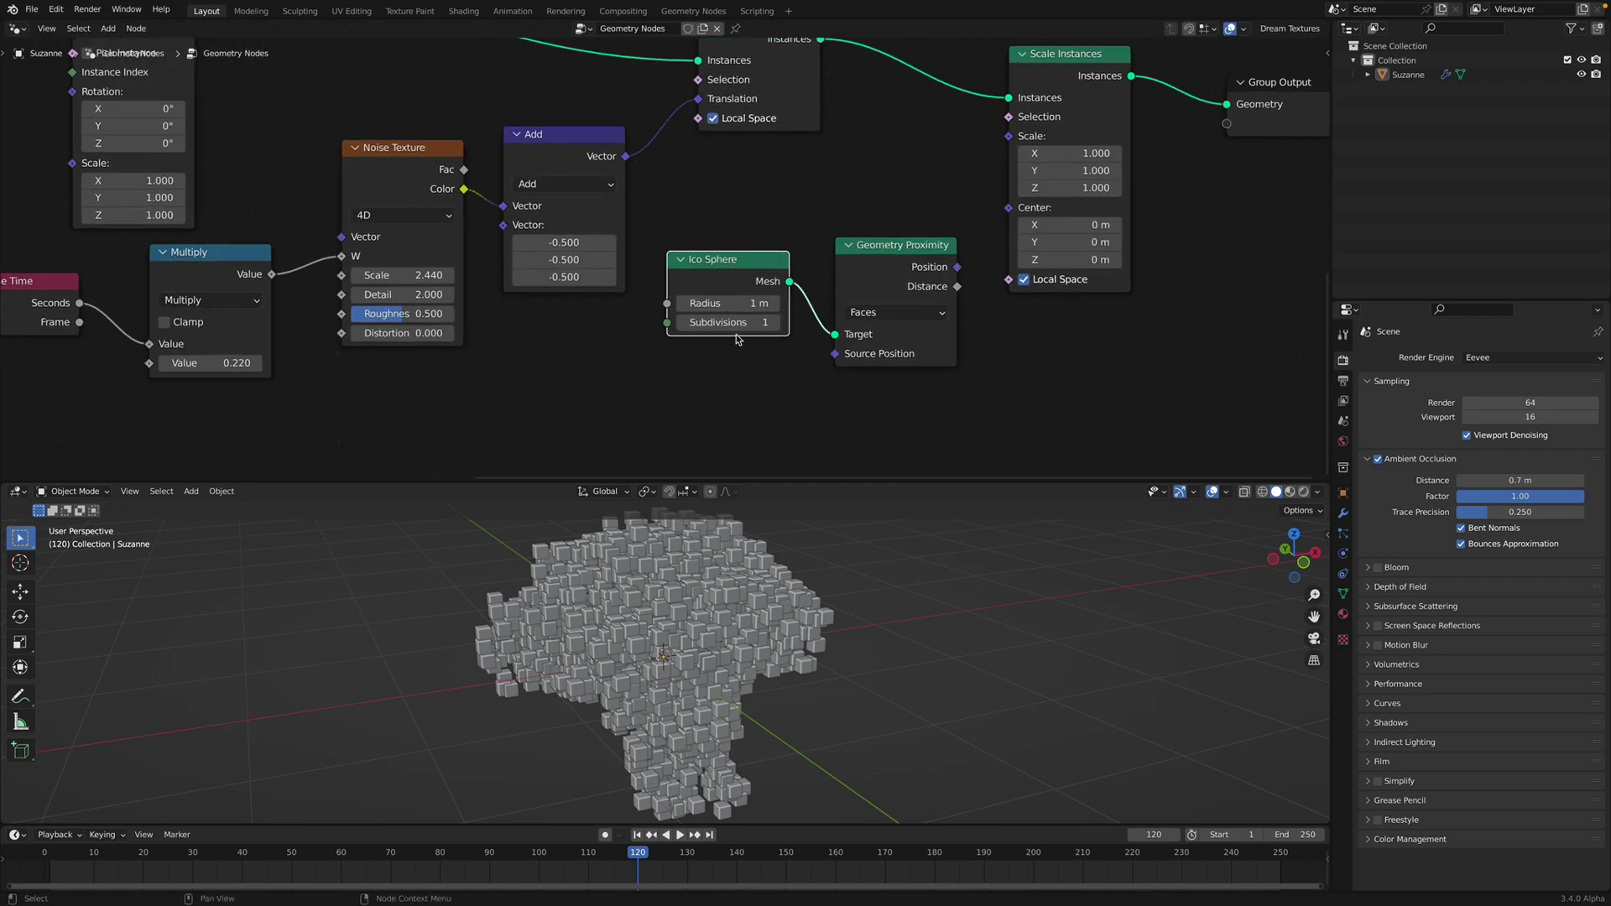
Step: Preview the Ico Sphere's mesh through Group Output and reconnect Scale Instances to the output
scroll(744, 330, "down", 3)
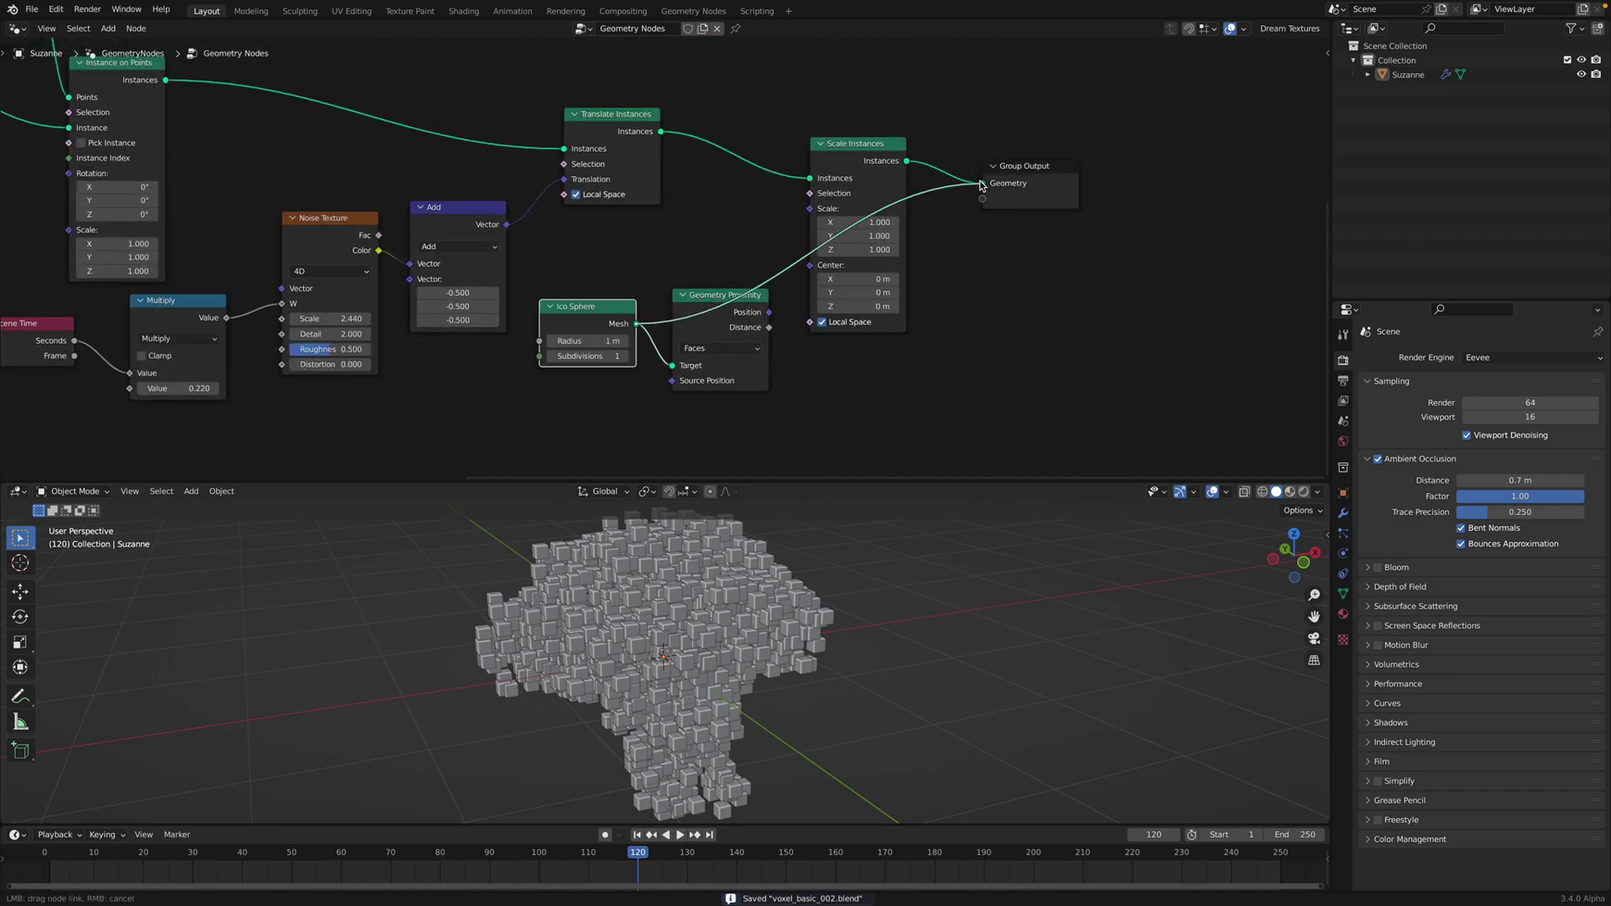
left_click_drag(981, 184, 982, 183)
middle_click_drag(722, 645, 843, 600)
left_click_drag(906, 162, 983, 183)
scroll(554, 281, "up", 1)
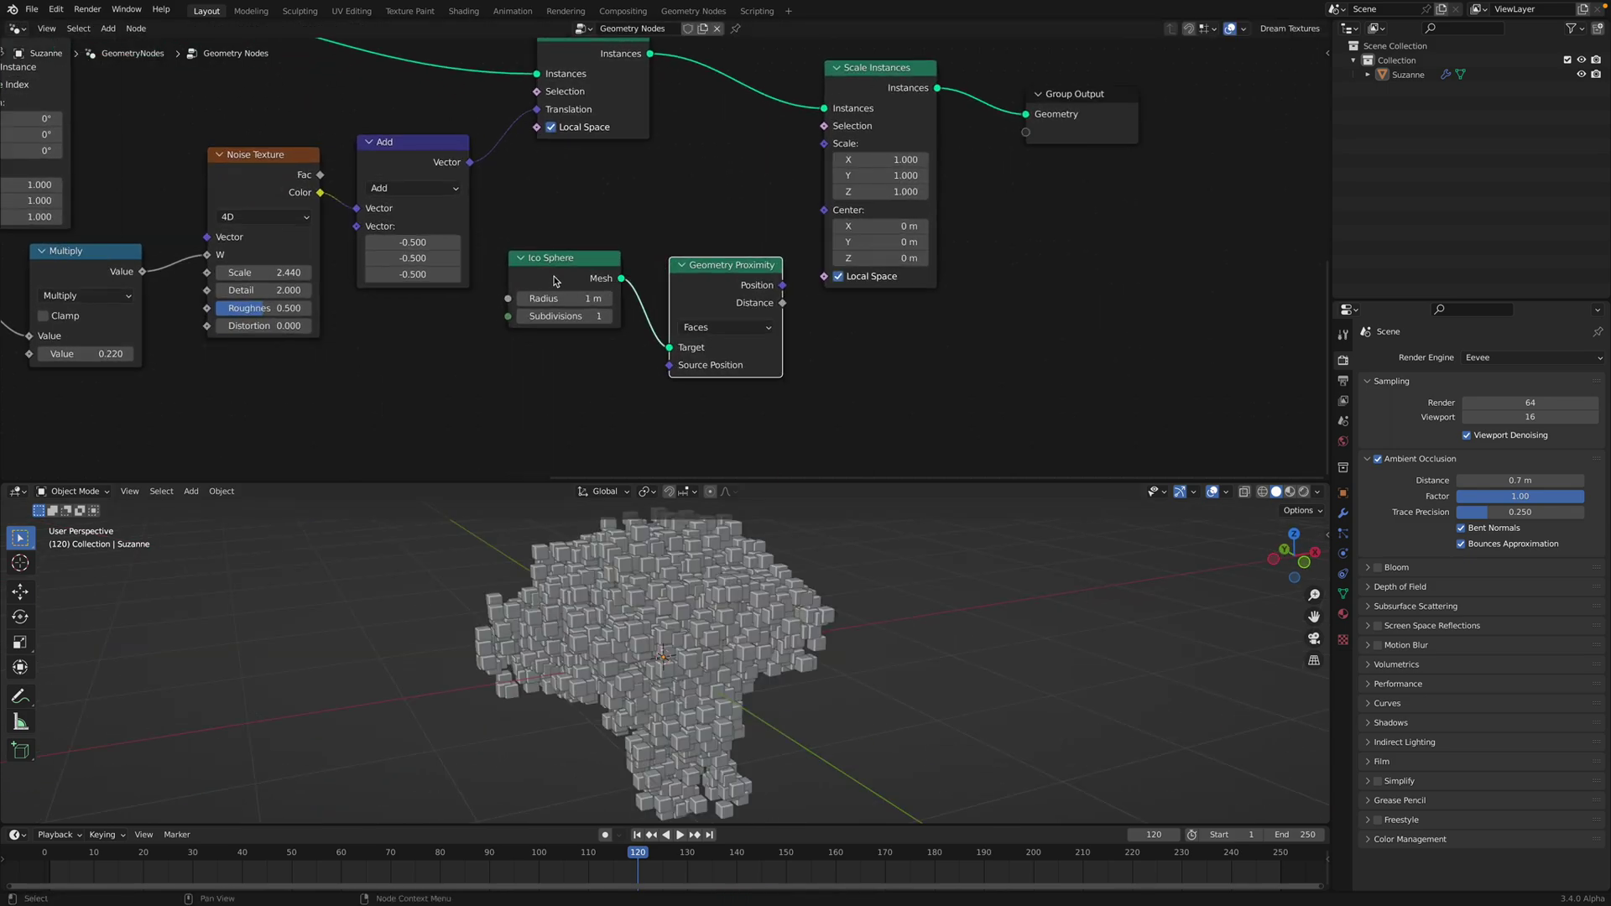
Step: Set Geometry Proximity's target element to Points, move the node slightly and save the file
left_click(743, 331)
left_click(721, 346)
left_click_drag(739, 279, 736, 255)
scroll(755, 250, "down", 1)
middle_click_drag(769, 243, 752, 246)
key("ctrl+s")
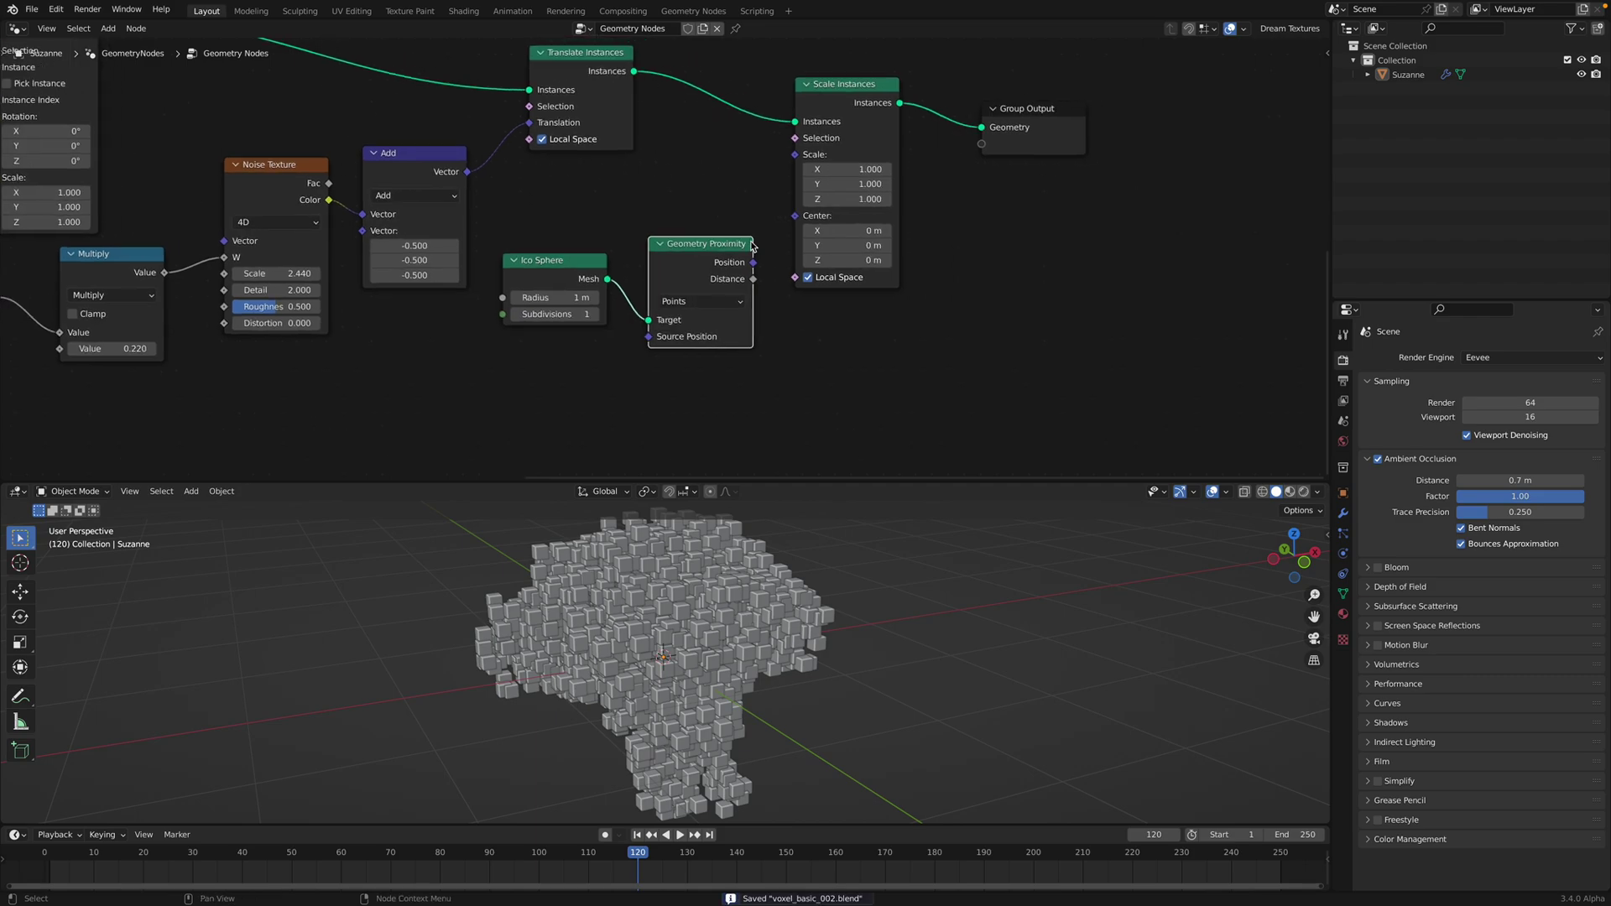
Step: Add a Position node feeding Geometry Proximity's Source Position and align it beneath the Ico Sphere node
scroll(753, 246, "down", 2)
key("shift+a")
type("po")
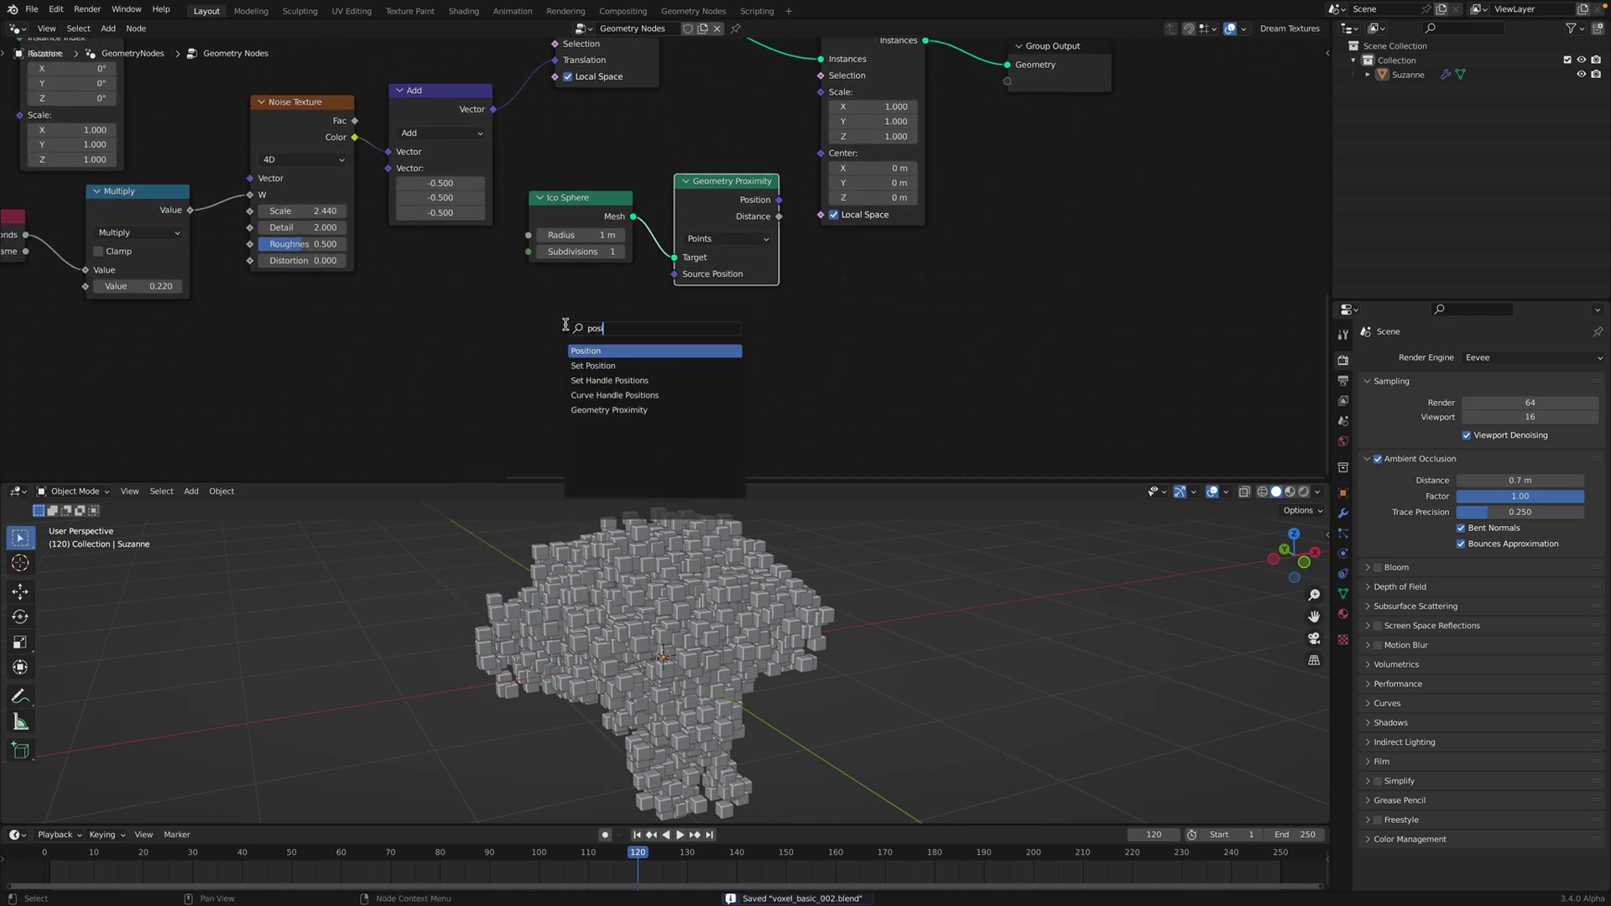
type("s")
key("Return")
left_click(625, 310)
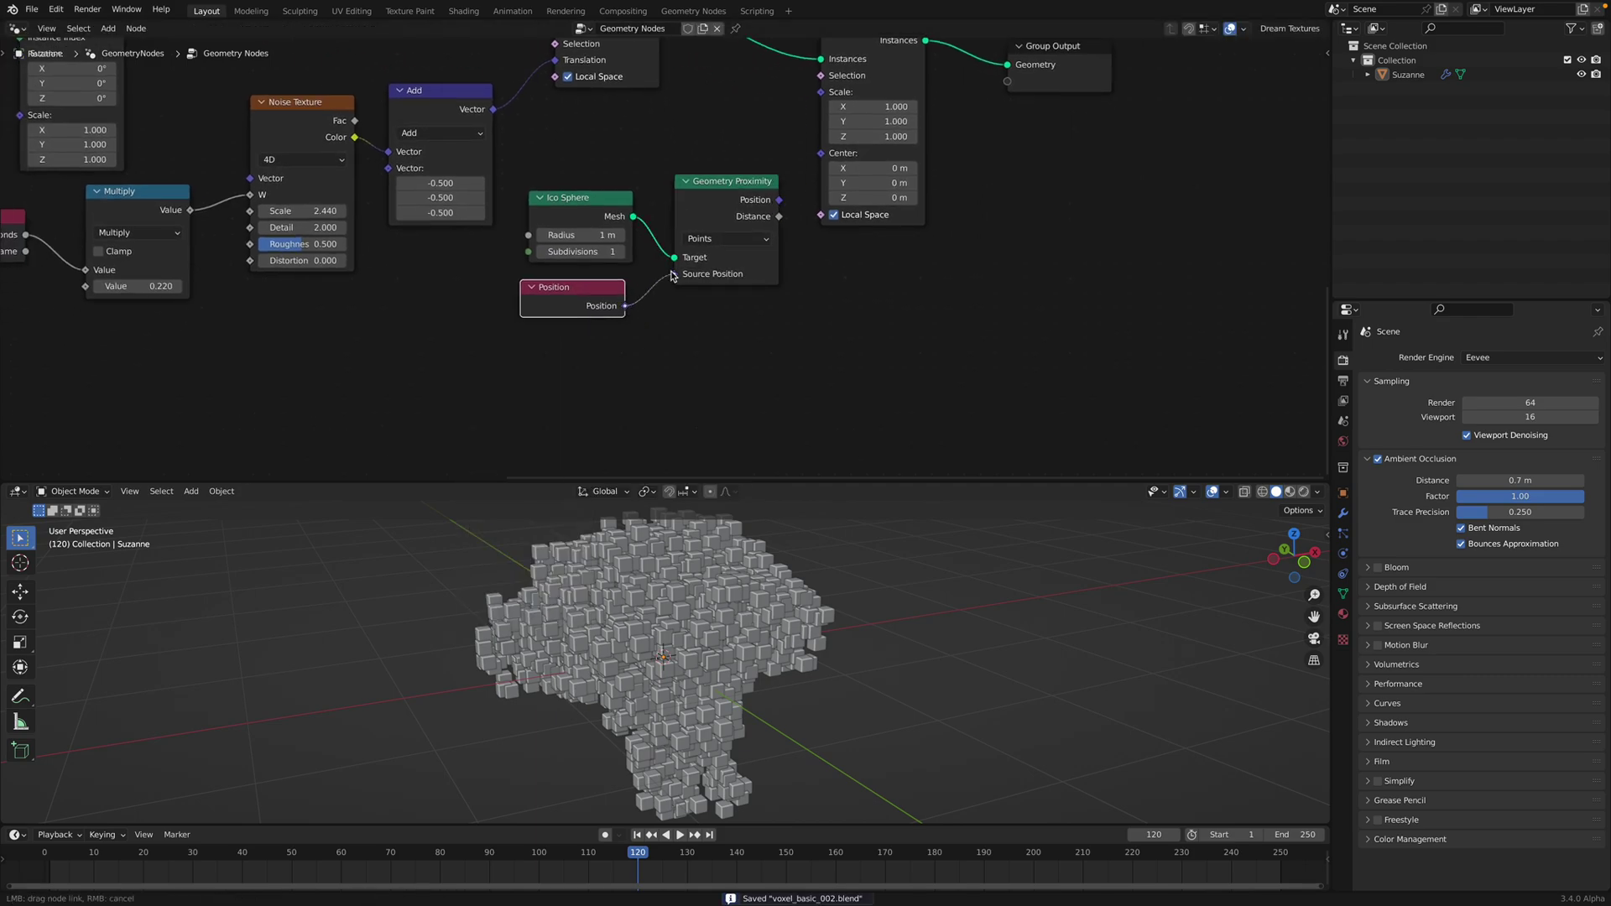
left_click_drag(595, 220, 602, 225)
left_click_drag(612, 296, 623, 304)
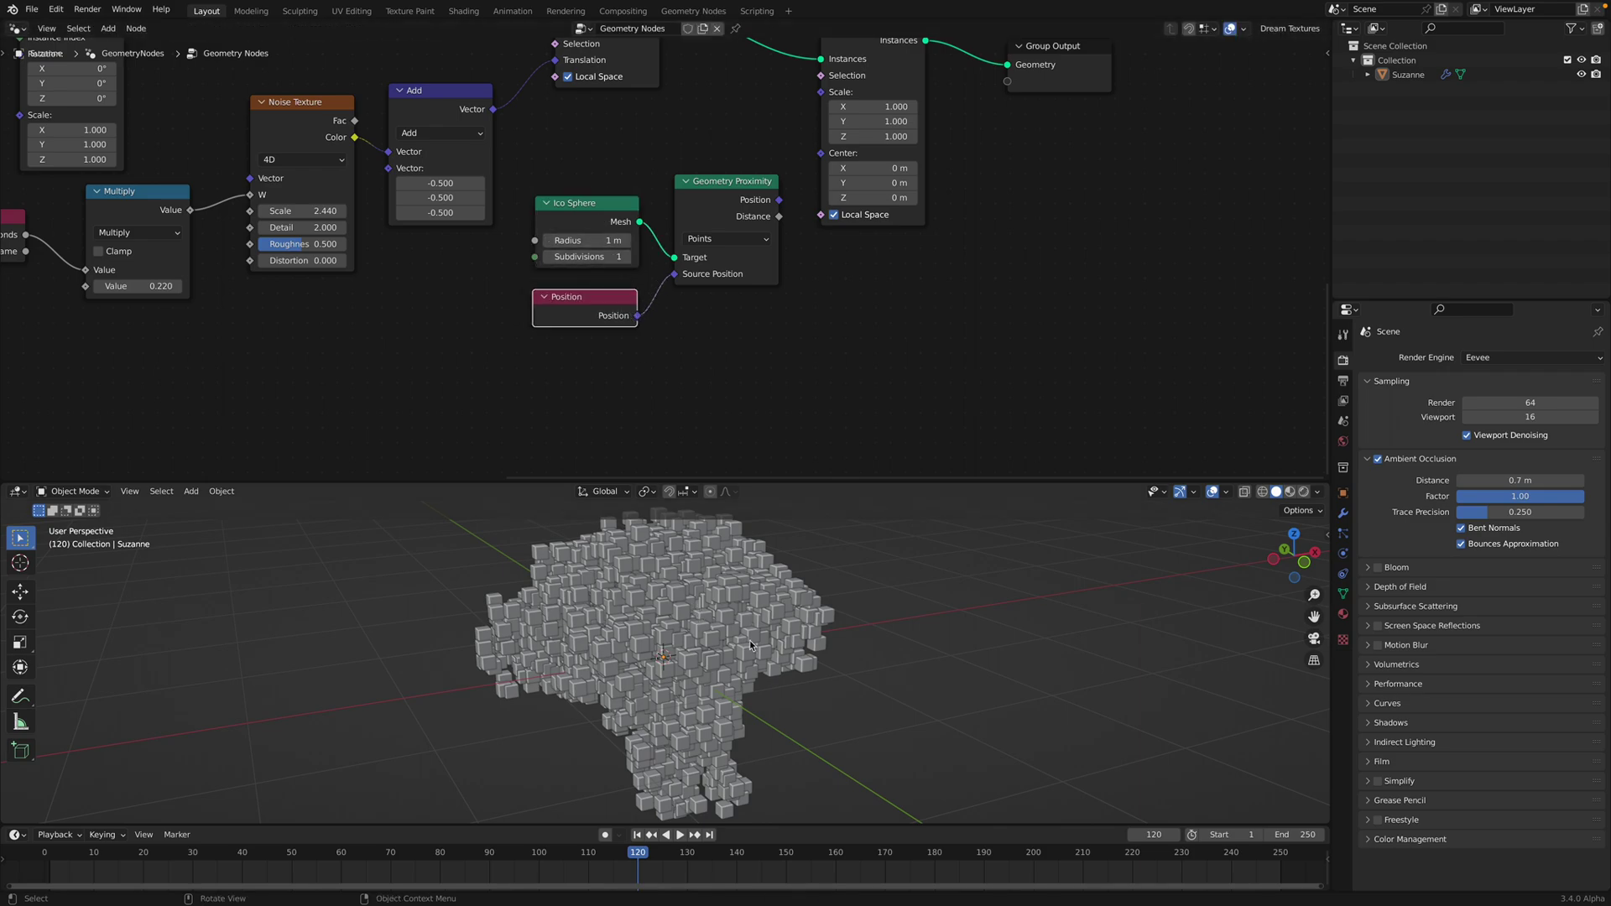
Step: Move Scale Instances and Group Output farther away from Geometry Proximity to make room, and save the file
middle_click_drag(755, 219, 692, 284)
left_click_drag(831, 88, 855, 81)
left_click_drag(1012, 118, 1069, 124)
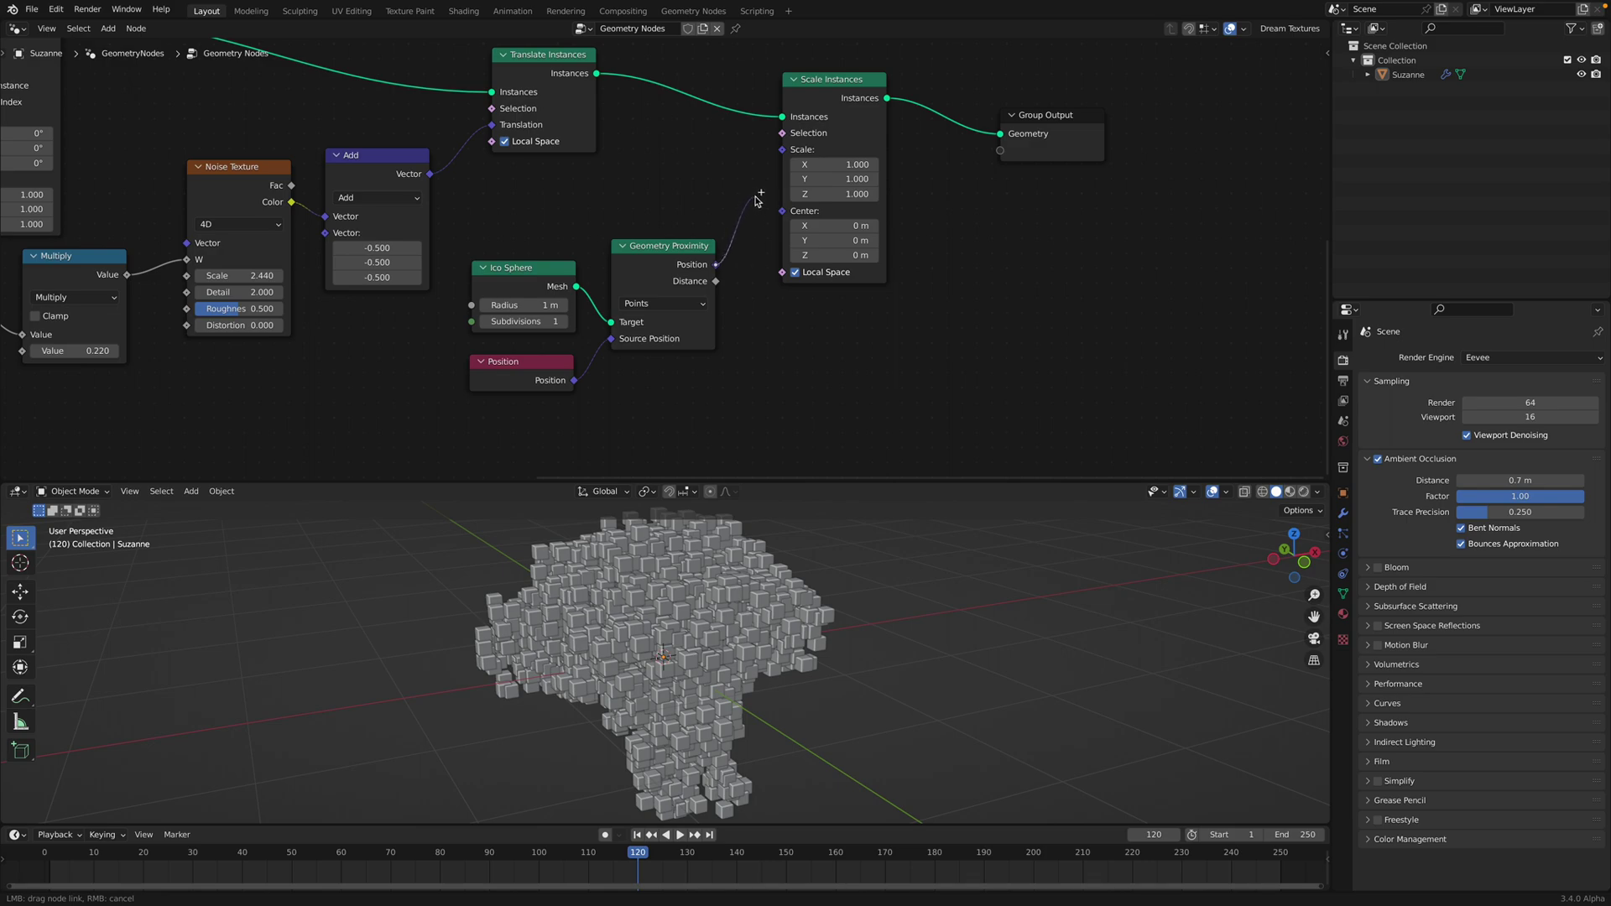
left_click_drag(845, 82, 929, 78)
left_click_drag(1045, 115, 1117, 113)
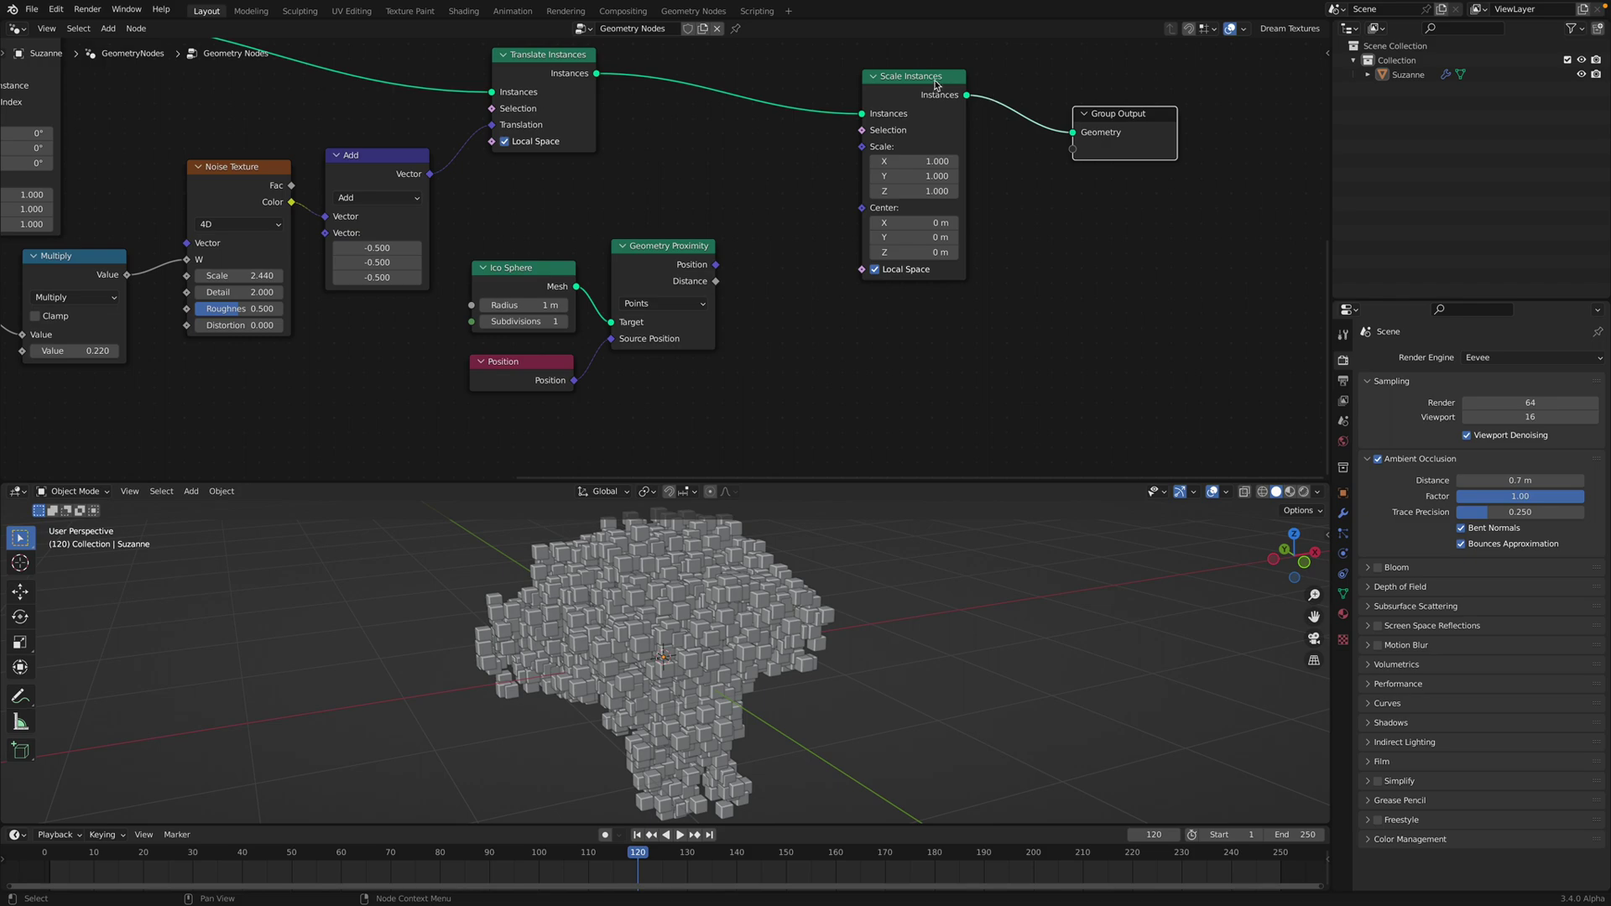
key("ctrl+s")
left_click_drag(716, 281, 839, 207)
left_click_drag(751, 268, 752, 270)
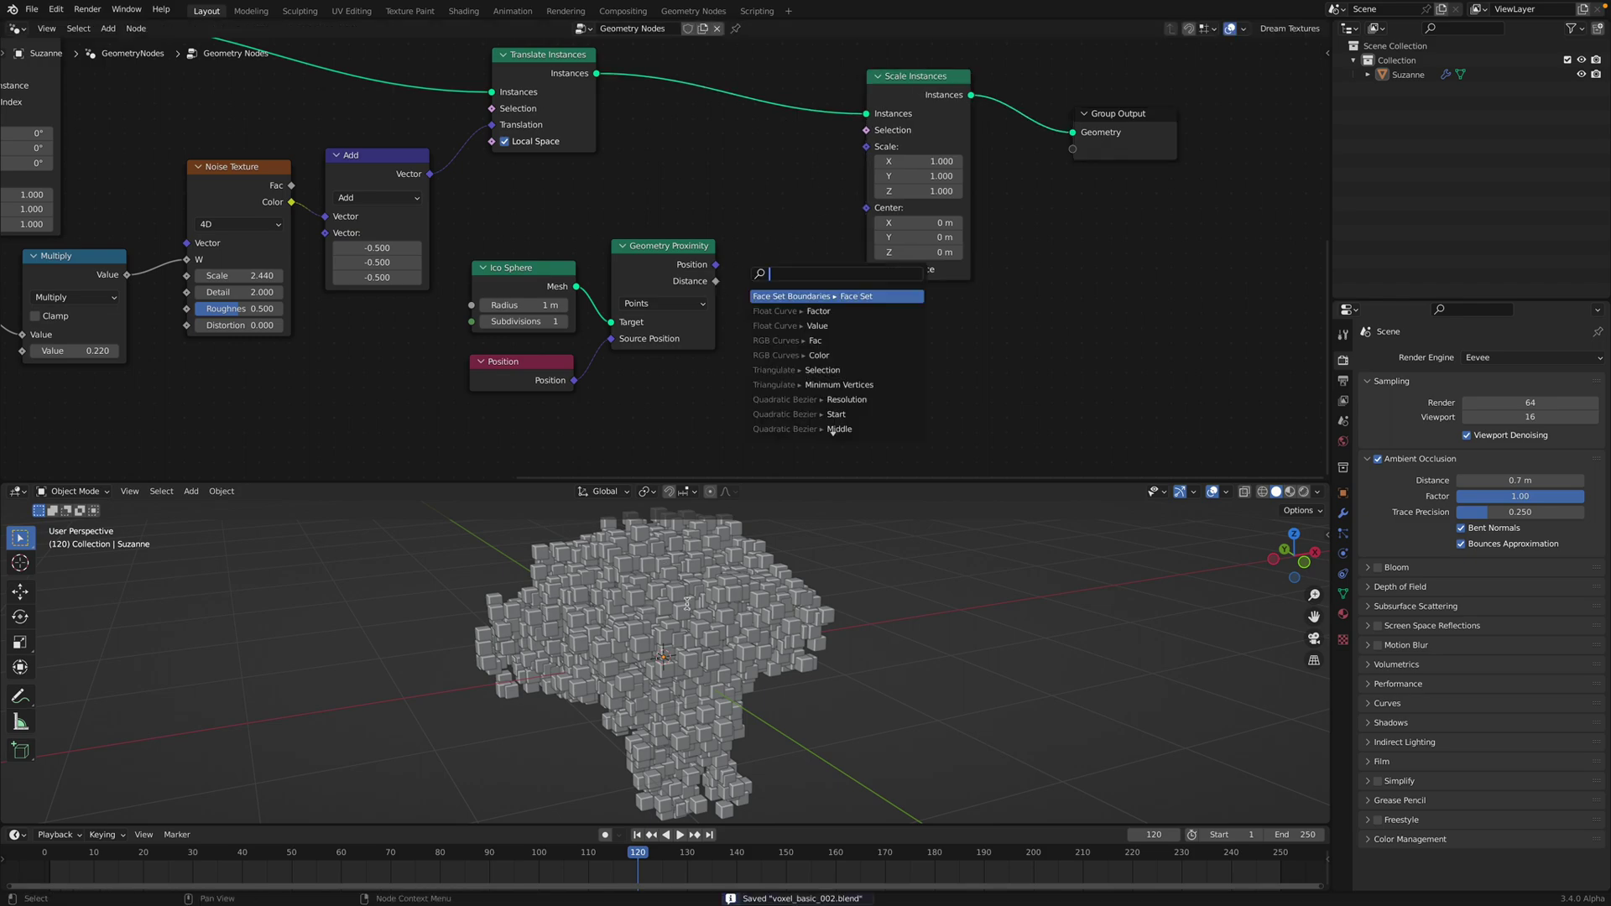
key("Escape")
middle_click_drag(740, 176, 738, 159)
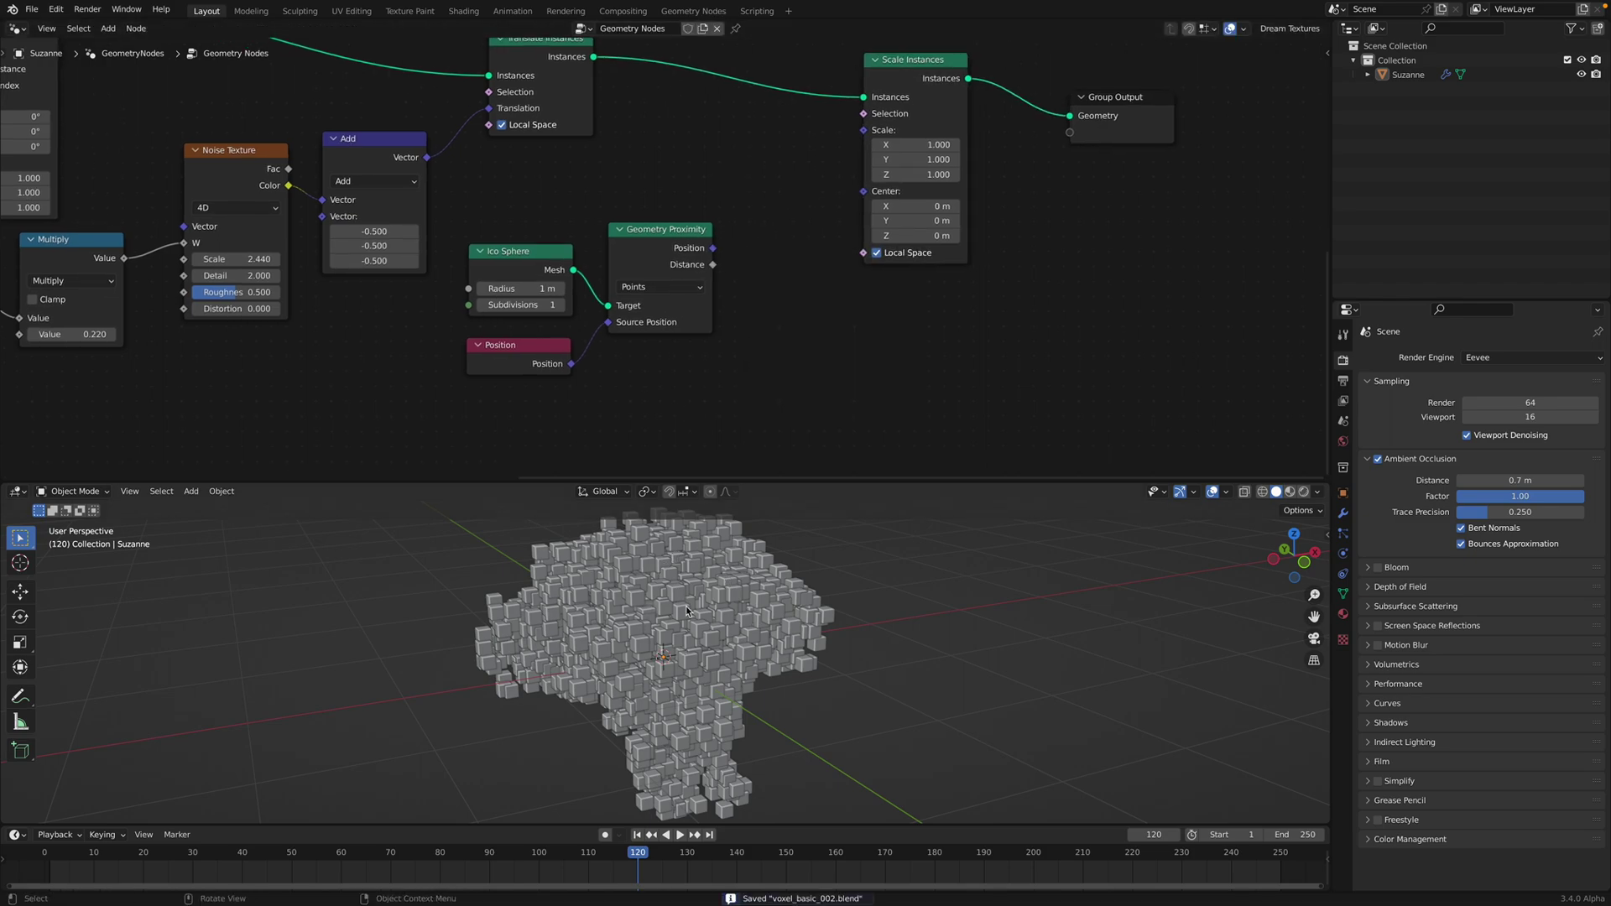
middle_click_drag(687, 611, 631, 708)
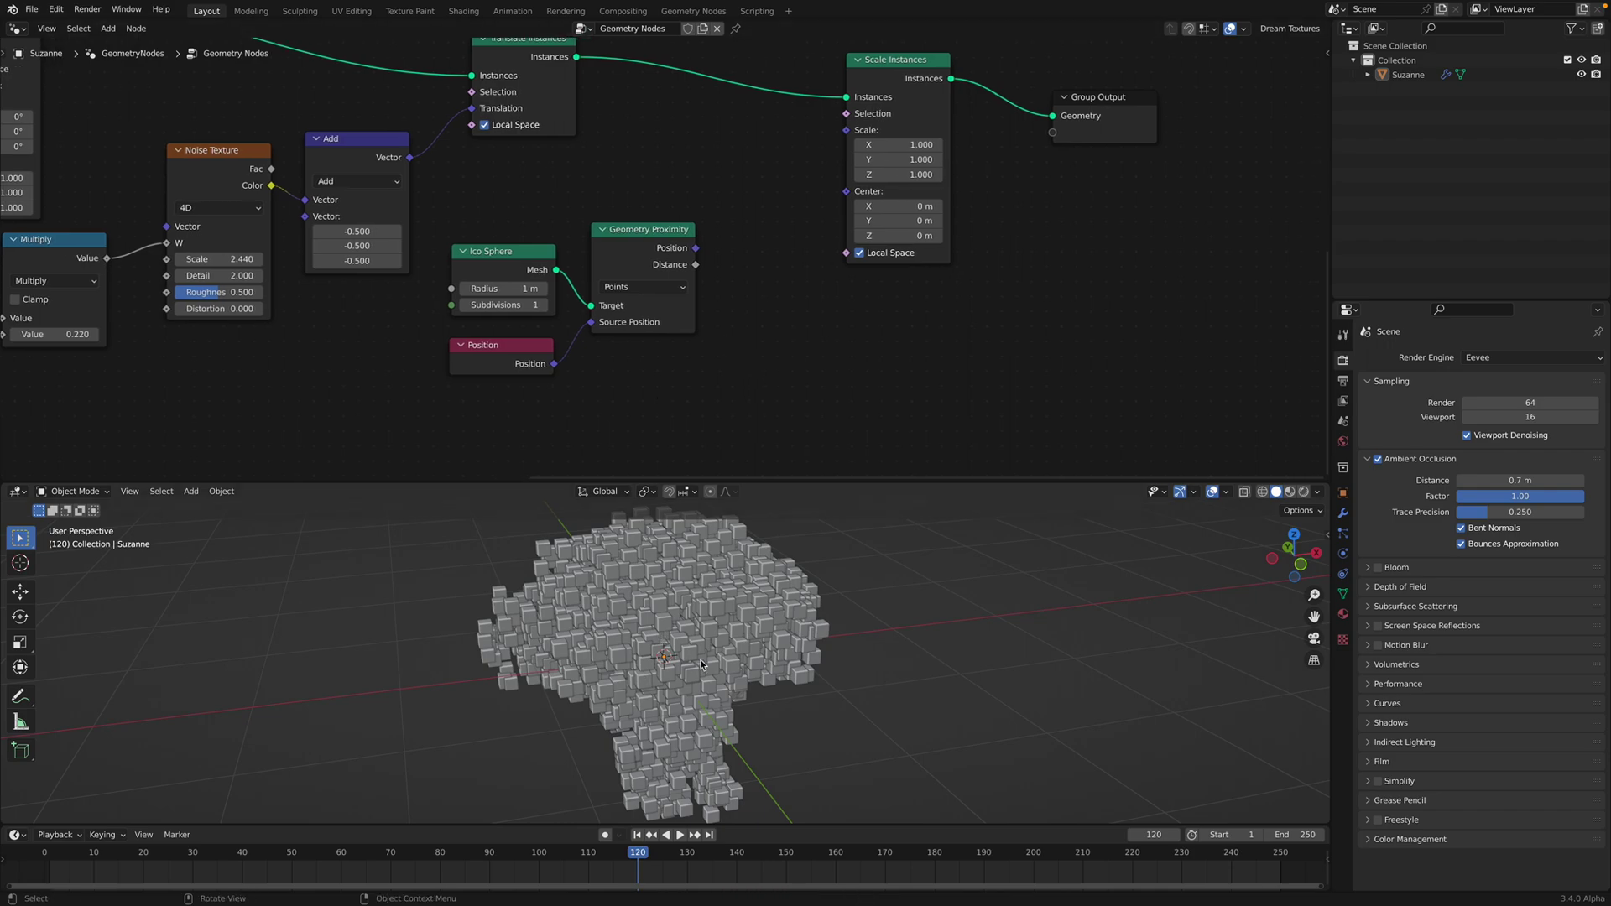
Step: Add a Map Range node fed by Geometry Proximity's Distance, with To Min 1 and To Max 0, and move Scale Instances aside
middle_click_drag(756, 267, 741, 266)
key("shift+a")
key("s")
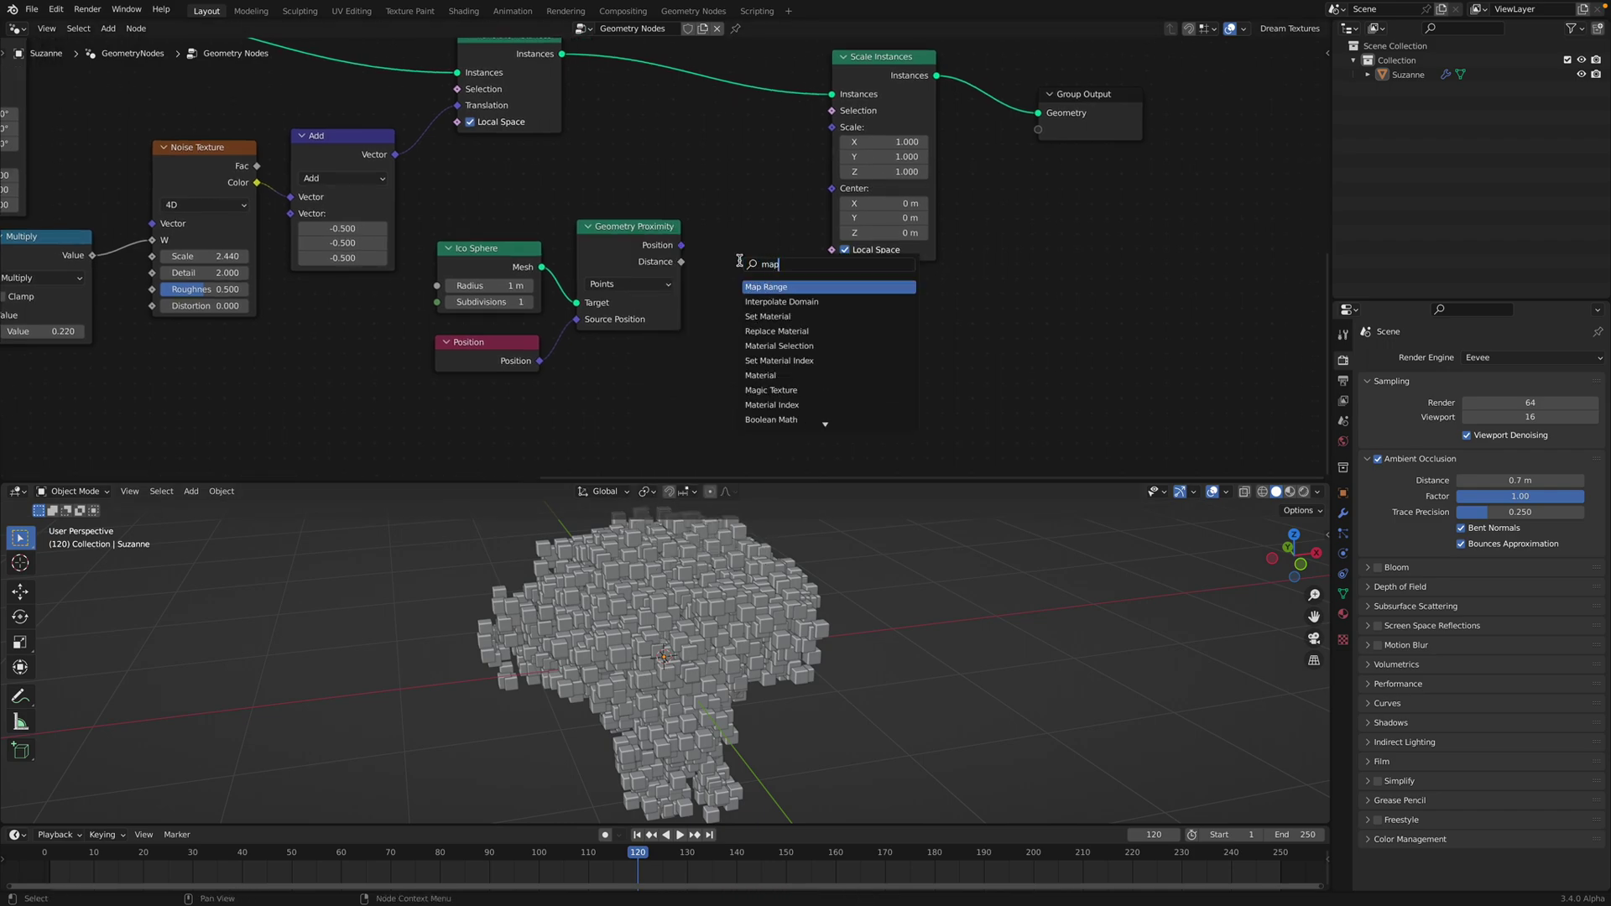
key("Return")
left_click(714, 228)
key("ctrl+s")
left_click_drag(682, 262, 703, 271)
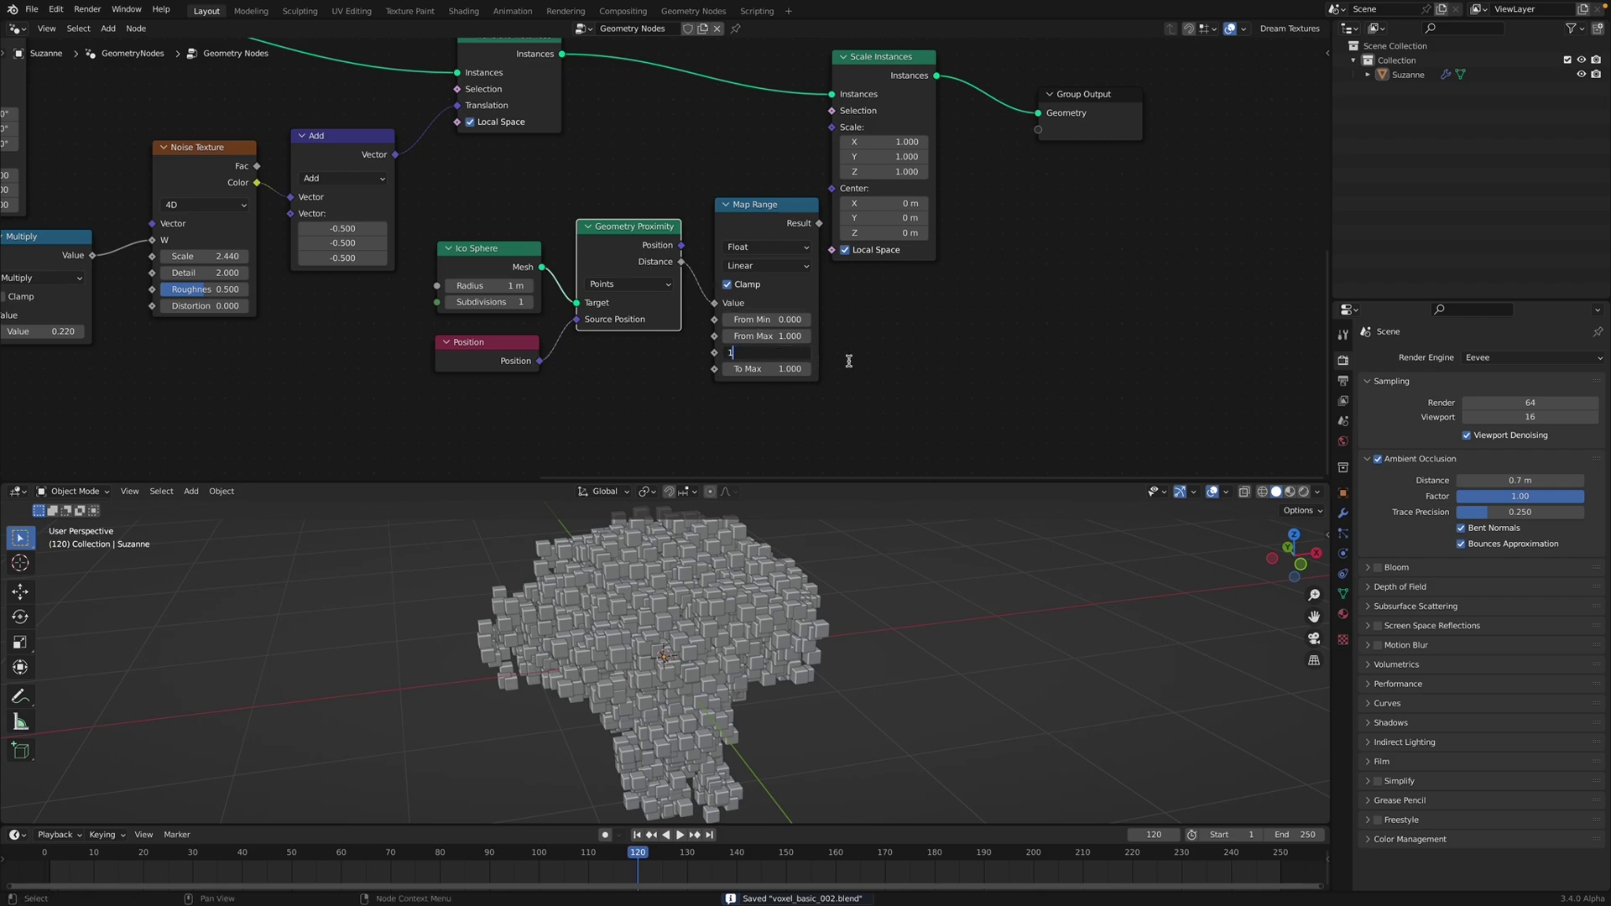
left_click_drag(864, 107, 923, 104)
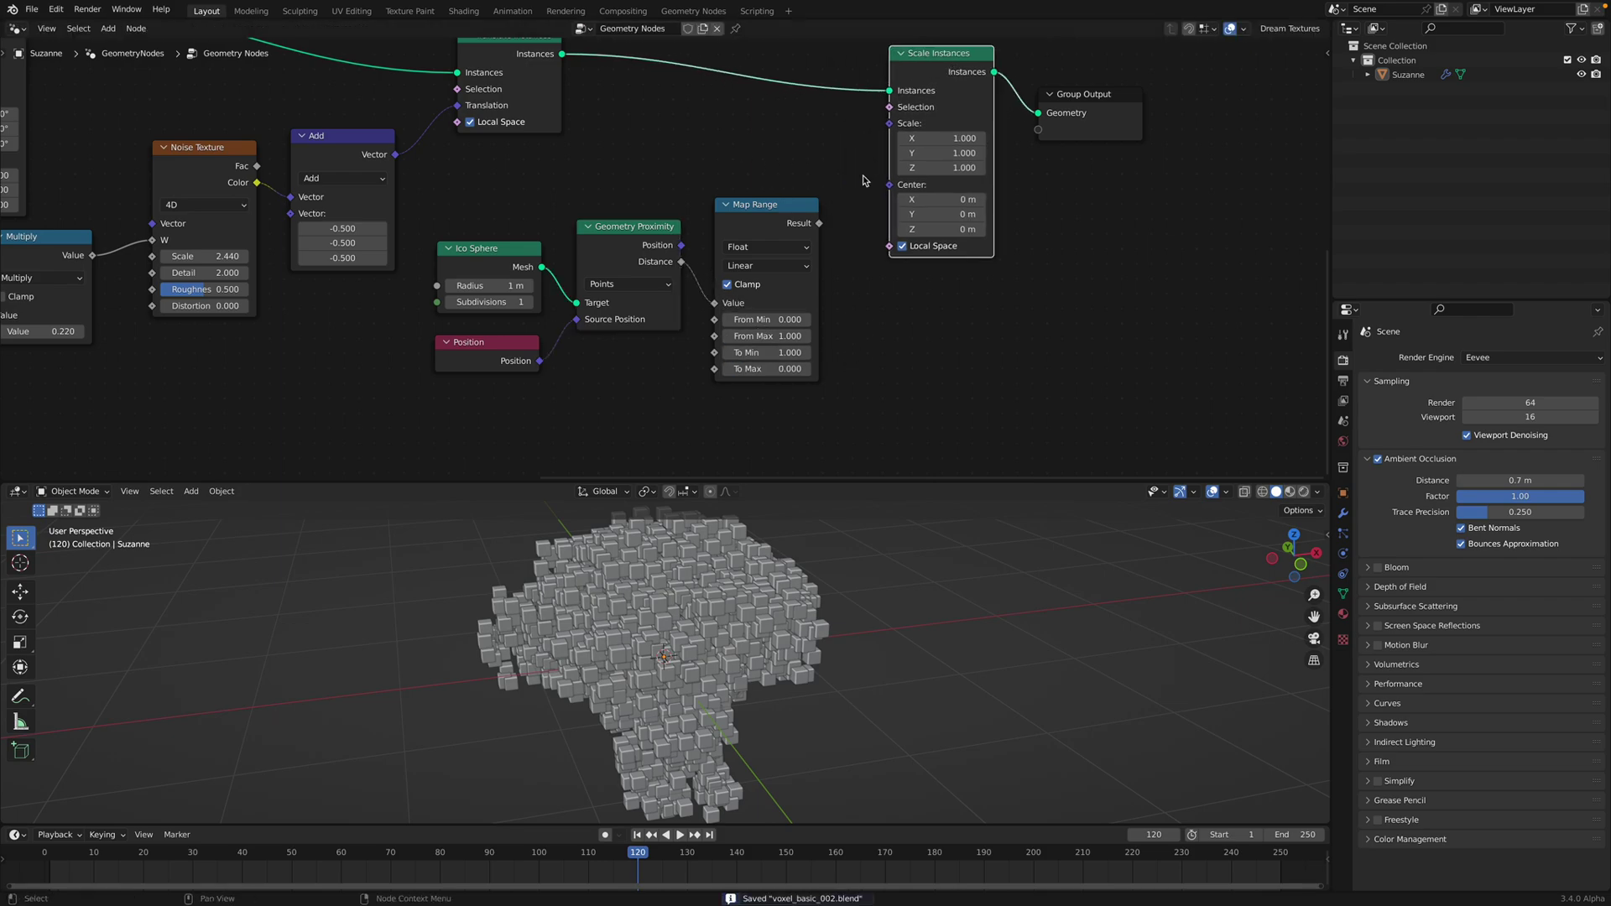
Step: Connect Map Range's Result to the Scale of Scale Instances and move Map Range slightly up
left_click_drag(820, 223, 850, 203)
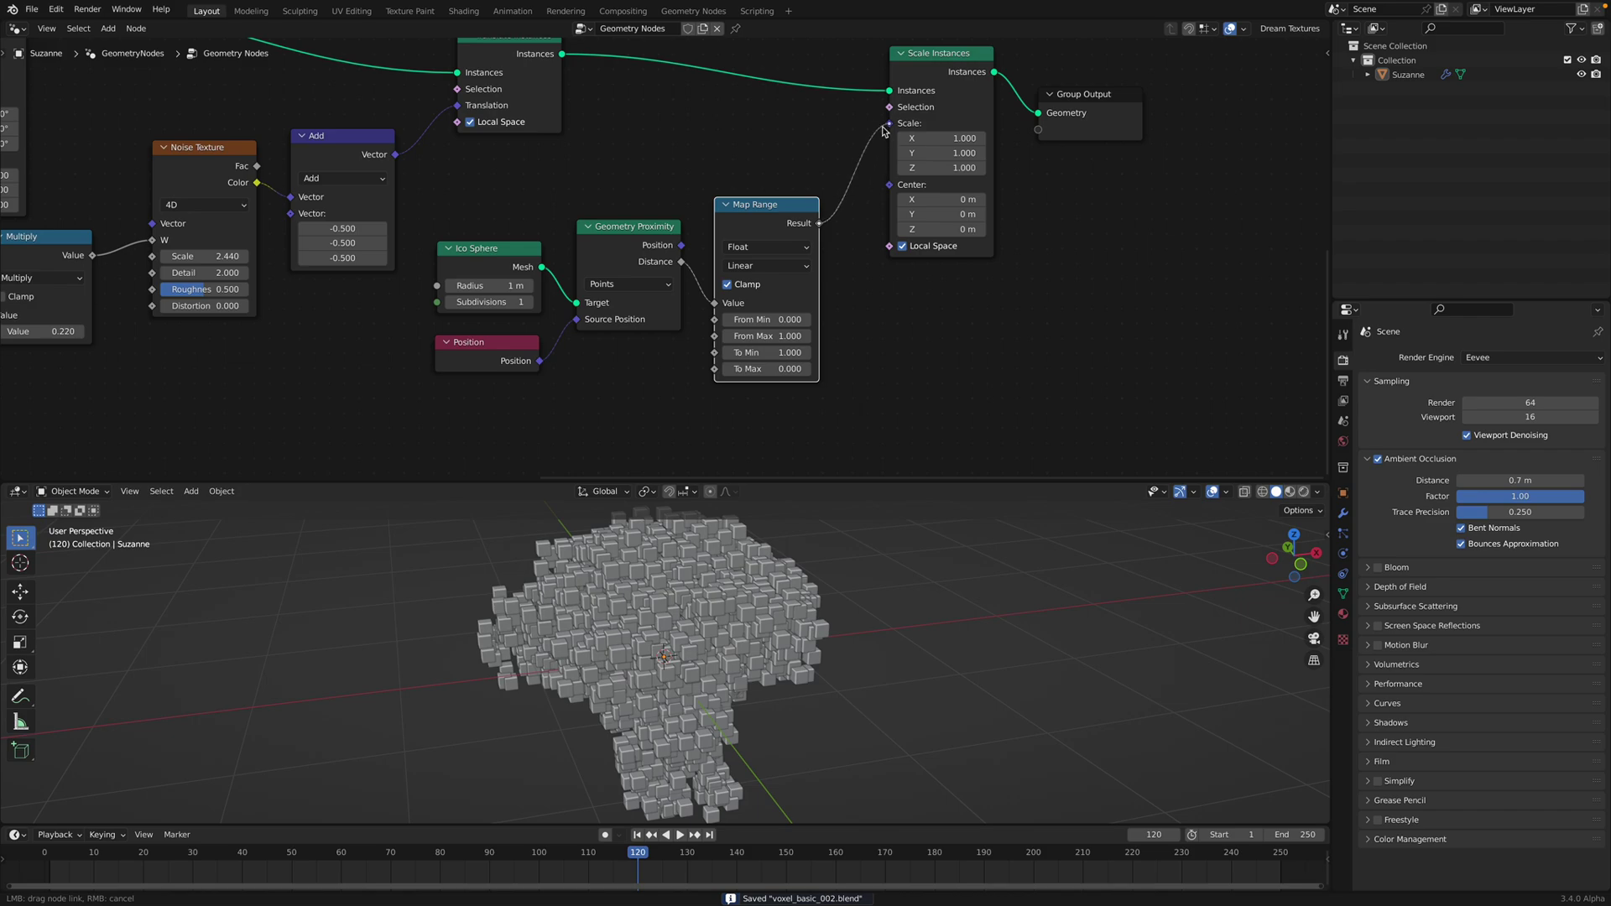
left_click_drag(883, 129, 890, 123)
left_click_drag(755, 204, 763, 178)
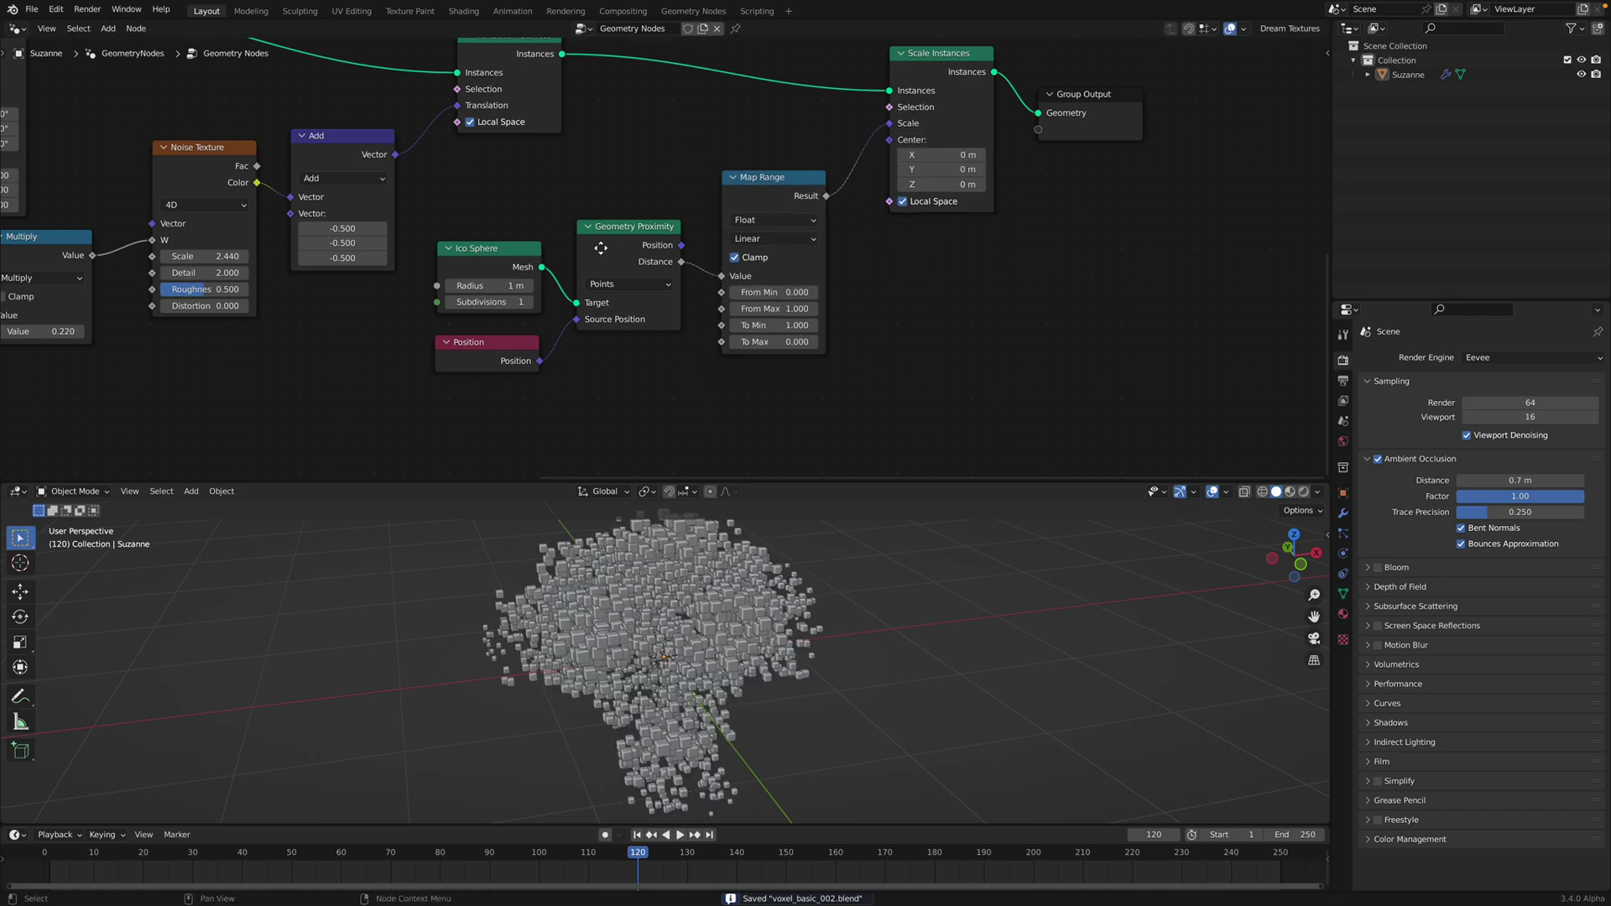
Step: Space out the proximity nodes and insert a Transform node between Ico Sphere and Geometry Proximity
left_click_drag(601, 249, 606, 281)
left_click(482, 260)
left_click_drag(488, 349, 475, 388)
left_click_drag(495, 255, 410, 303)
key("shift+a")
left_click(472, 294)
type("t")
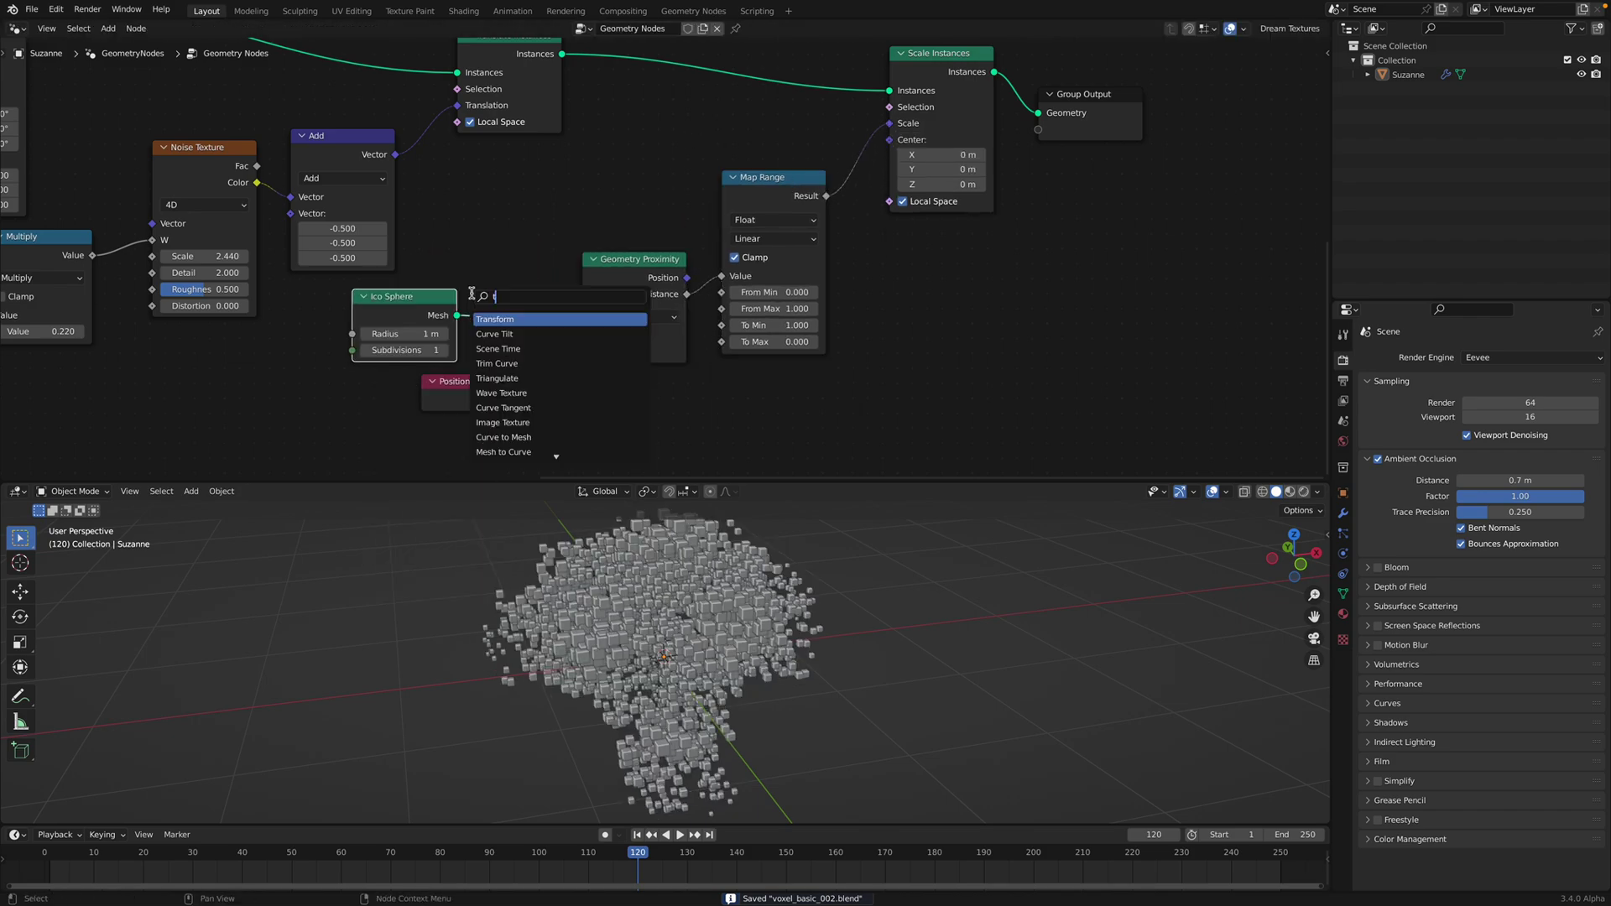
type("tra")
left_click(499, 319)
left_click(526, 290)
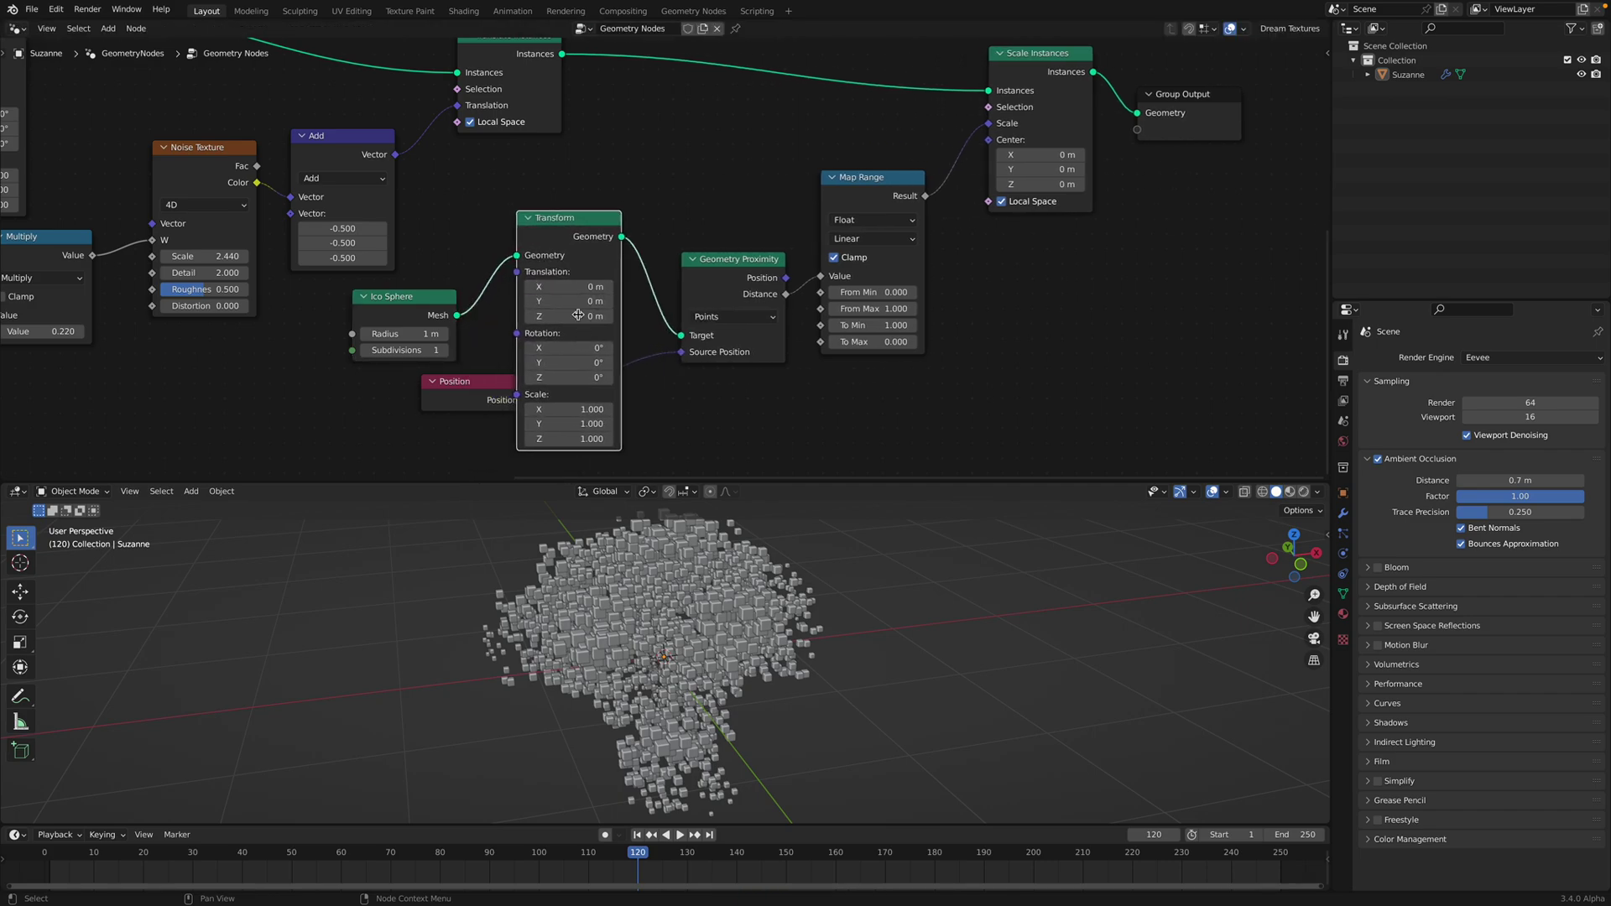
Step: Enlarge the 3D viewport, vary Transform's X translation during playback, leave it at 0.28 m and save the file
left_click_drag(568, 287, 619, 287)
left_click_drag(792, 483, 756, 334)
scroll(681, 244, "down", 2)
middle_click_drag(681, 244, 669, 197)
mouse_move(571, 163)
left_mouse_down()
mouse_move(621, 163)
mouse_move(573, 163)
left_mouse_up()
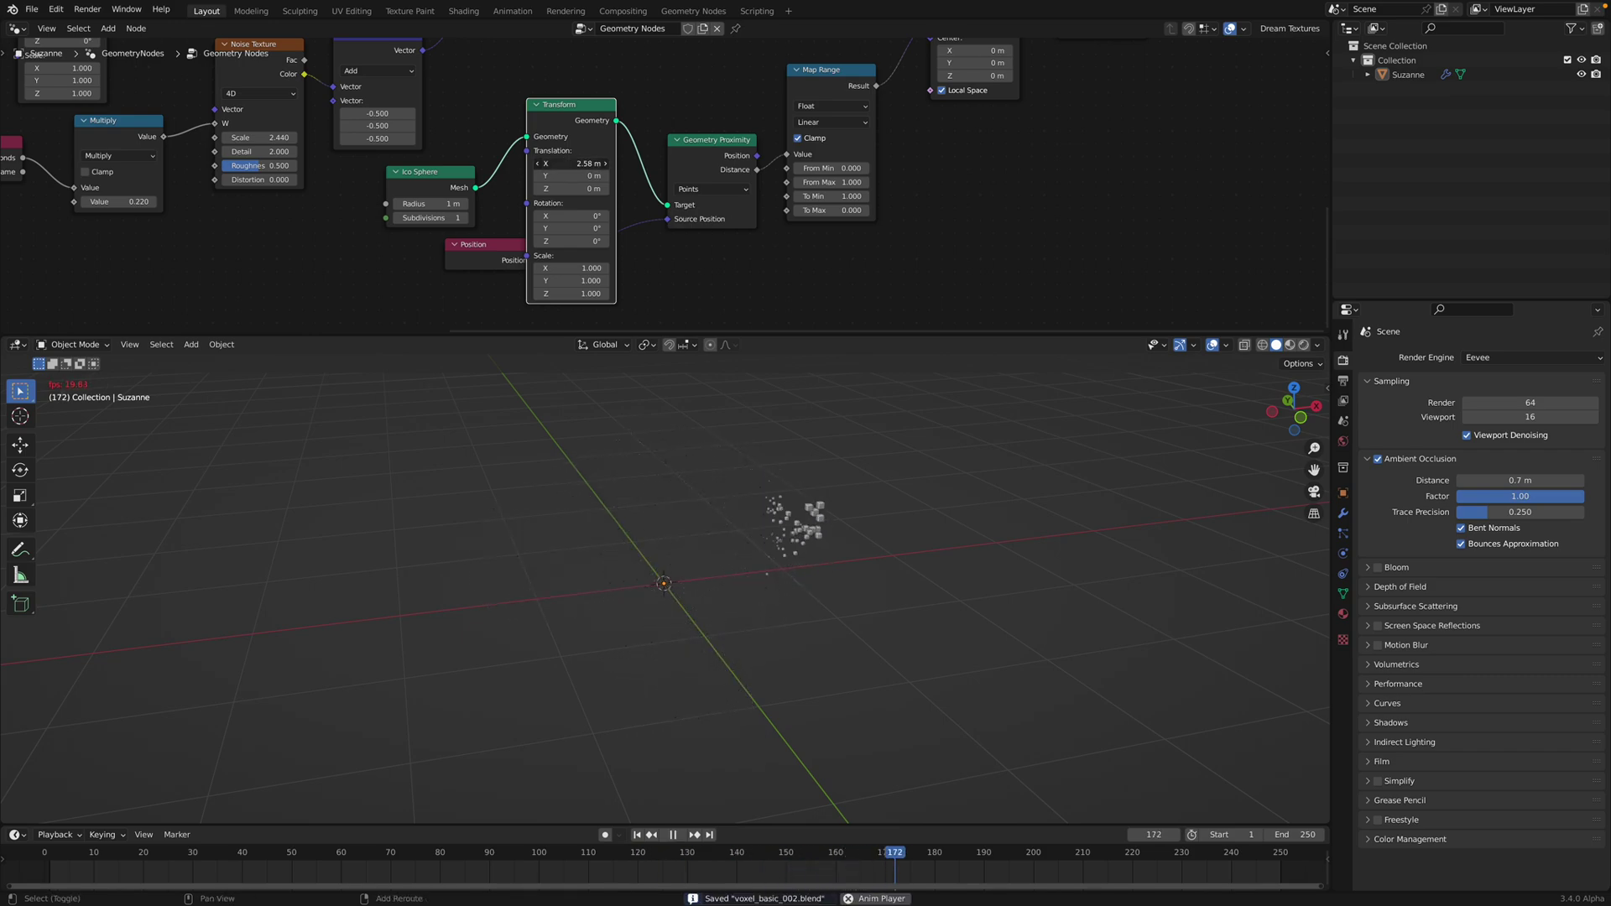
left_click_drag(594, 163, 486, 163)
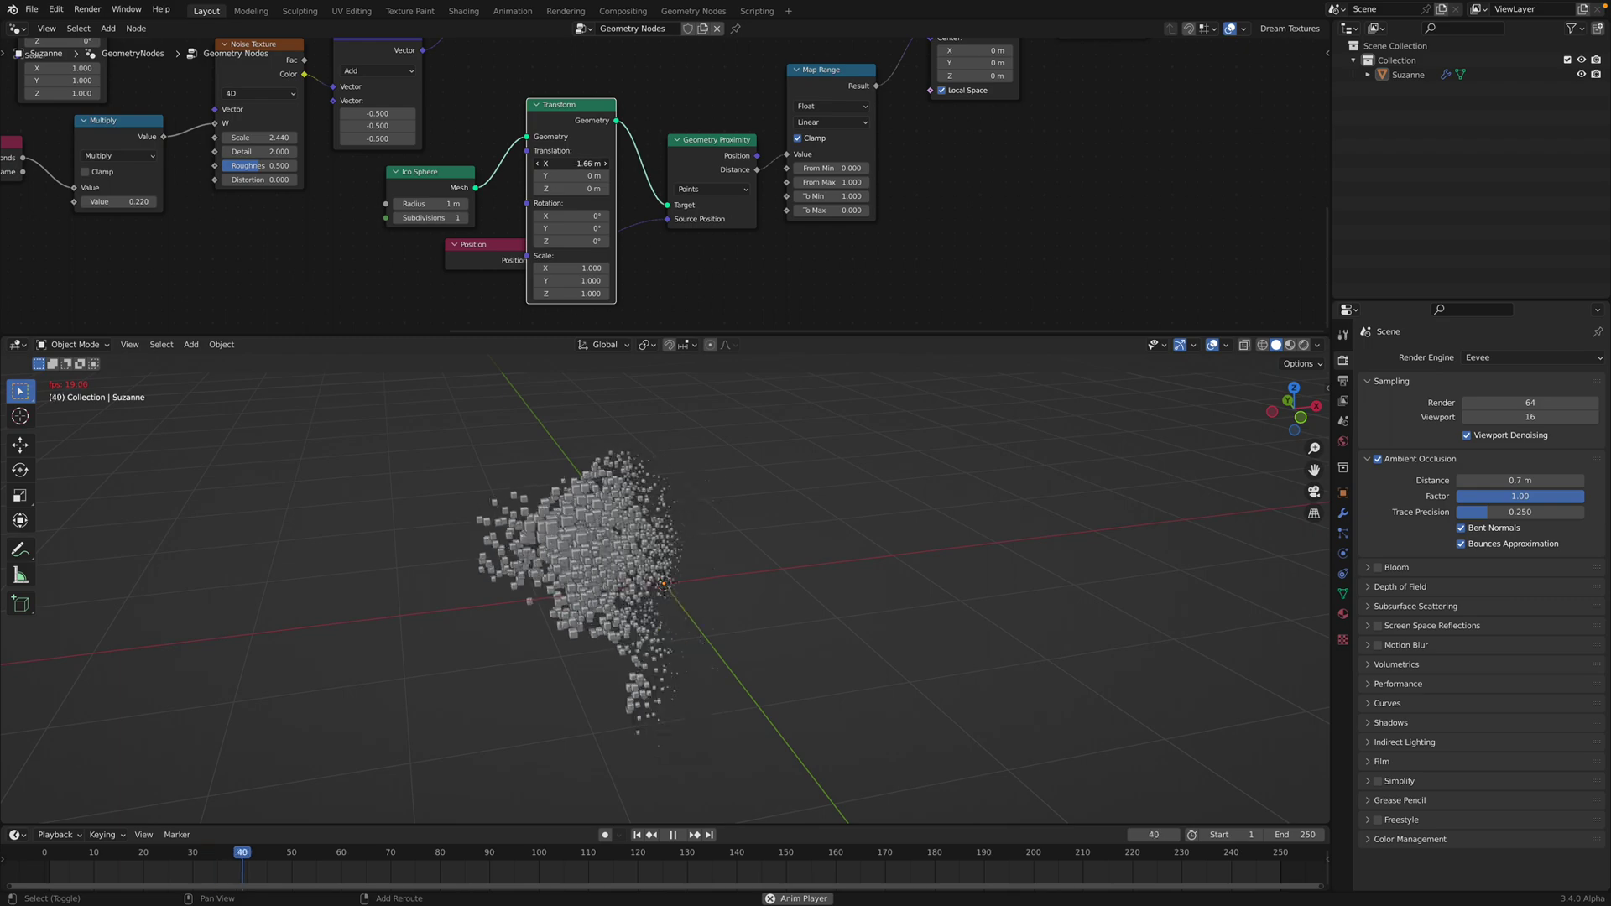
mouse_move(547, 163)
left_mouse_down()
mouse_move(618, 163)
mouse_move(537, 163)
left_mouse_up()
key("space")
key("ctrl+s")
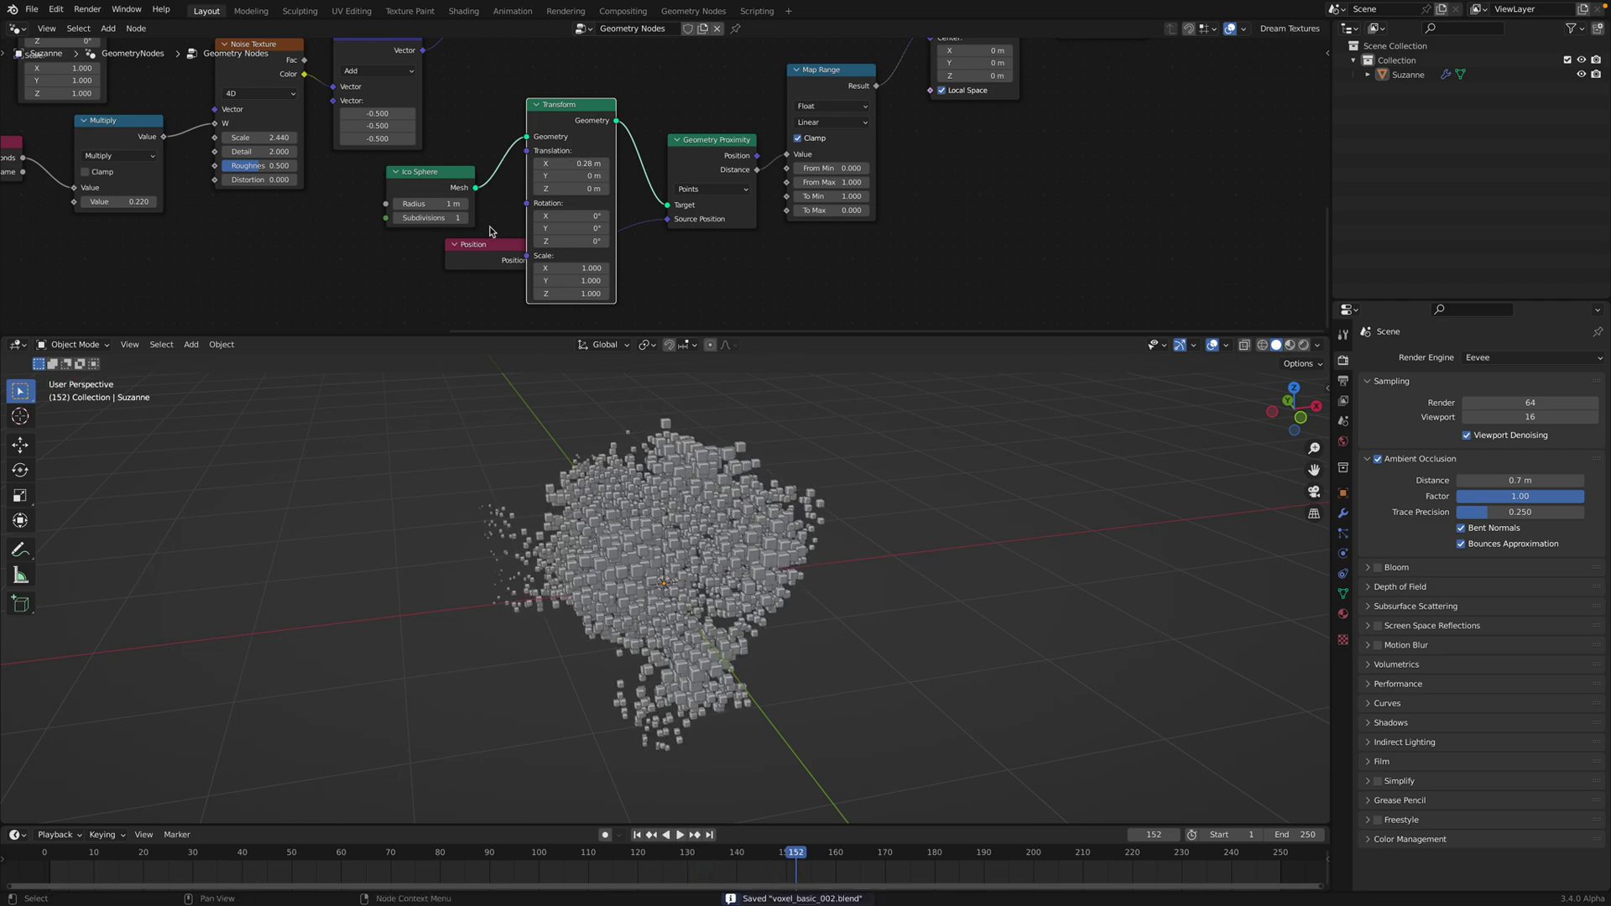
left_click_drag(413, 194, 412, 196)
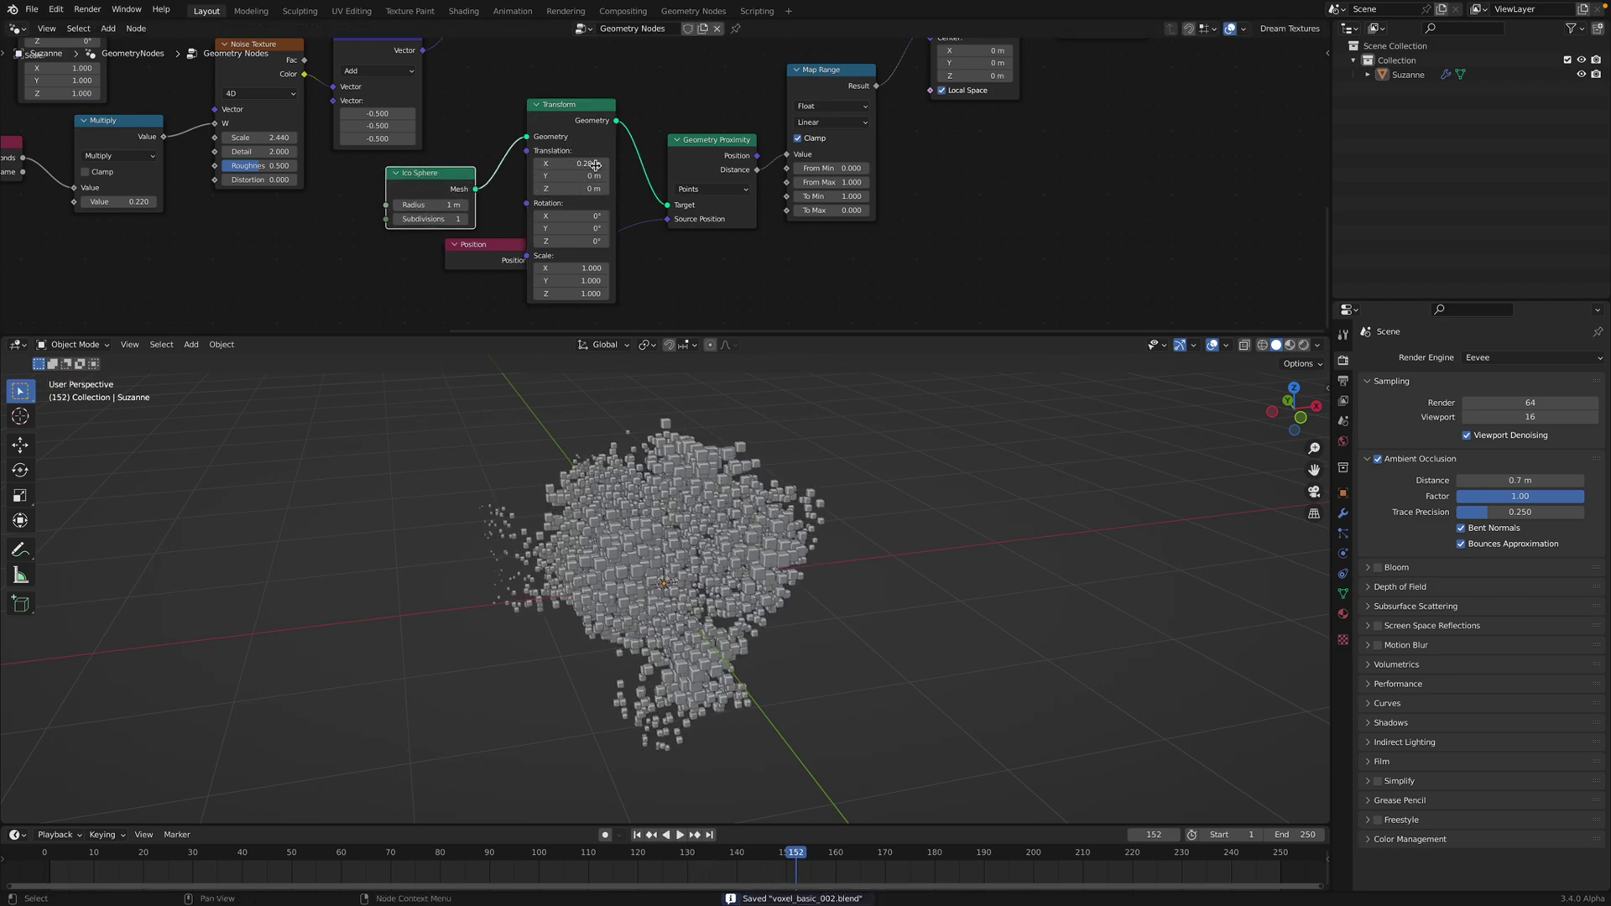
middle_click_drag(595, 165, 601, 202, "ctrl")
middle_click_drag(812, 463, 862, 471)
key("shift+a")
mouse_move(862, 471)
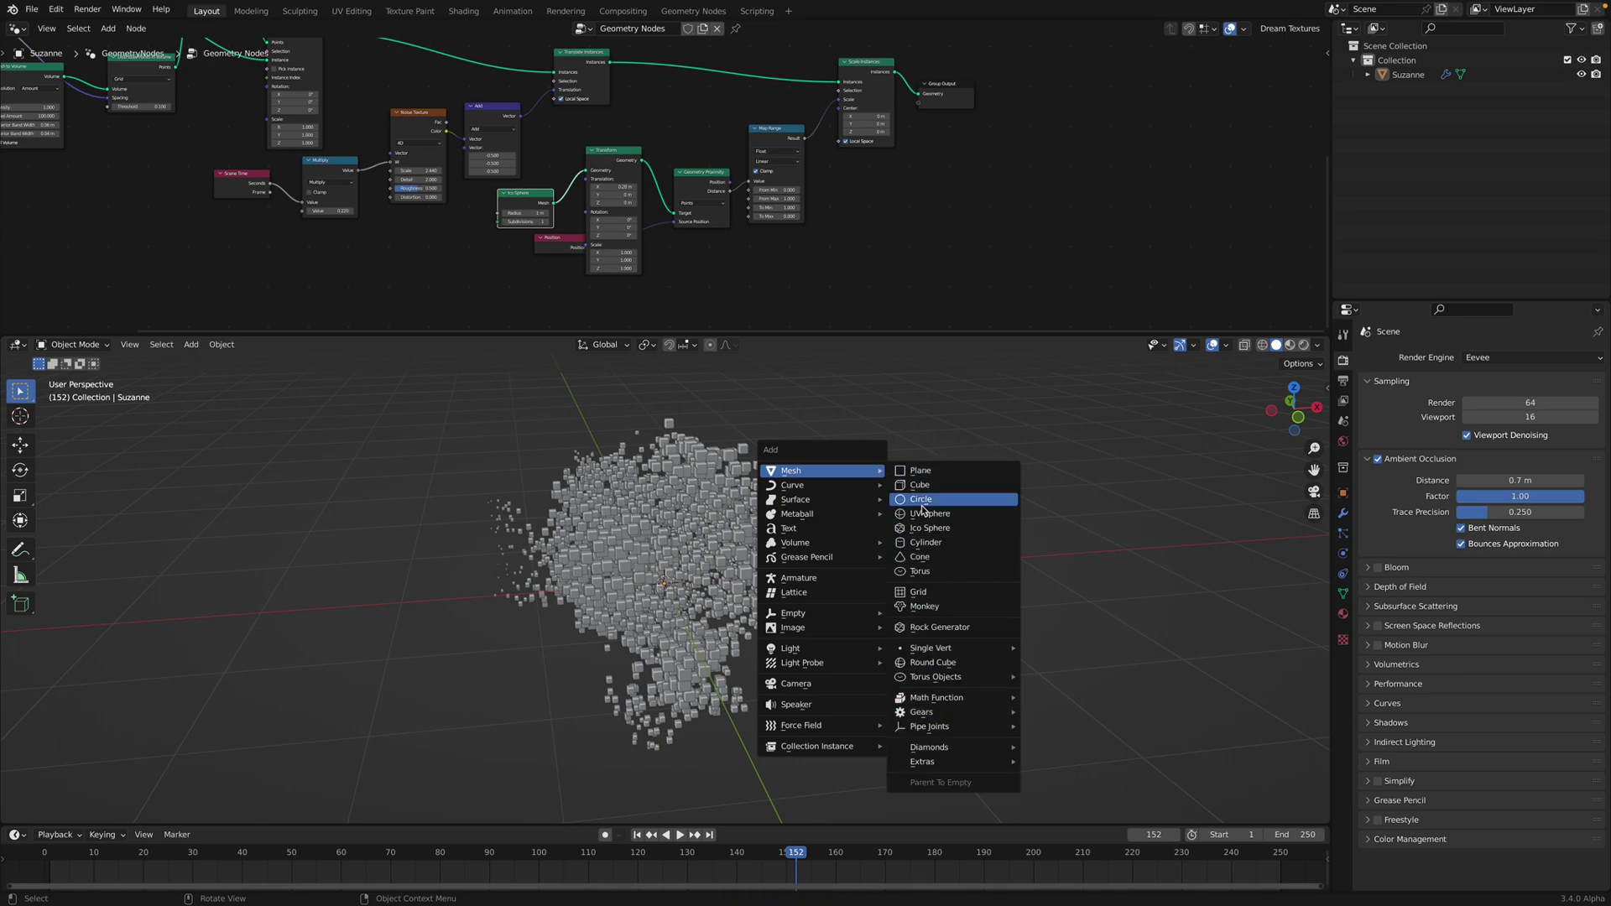
scroll(546, 307, "up", 2)
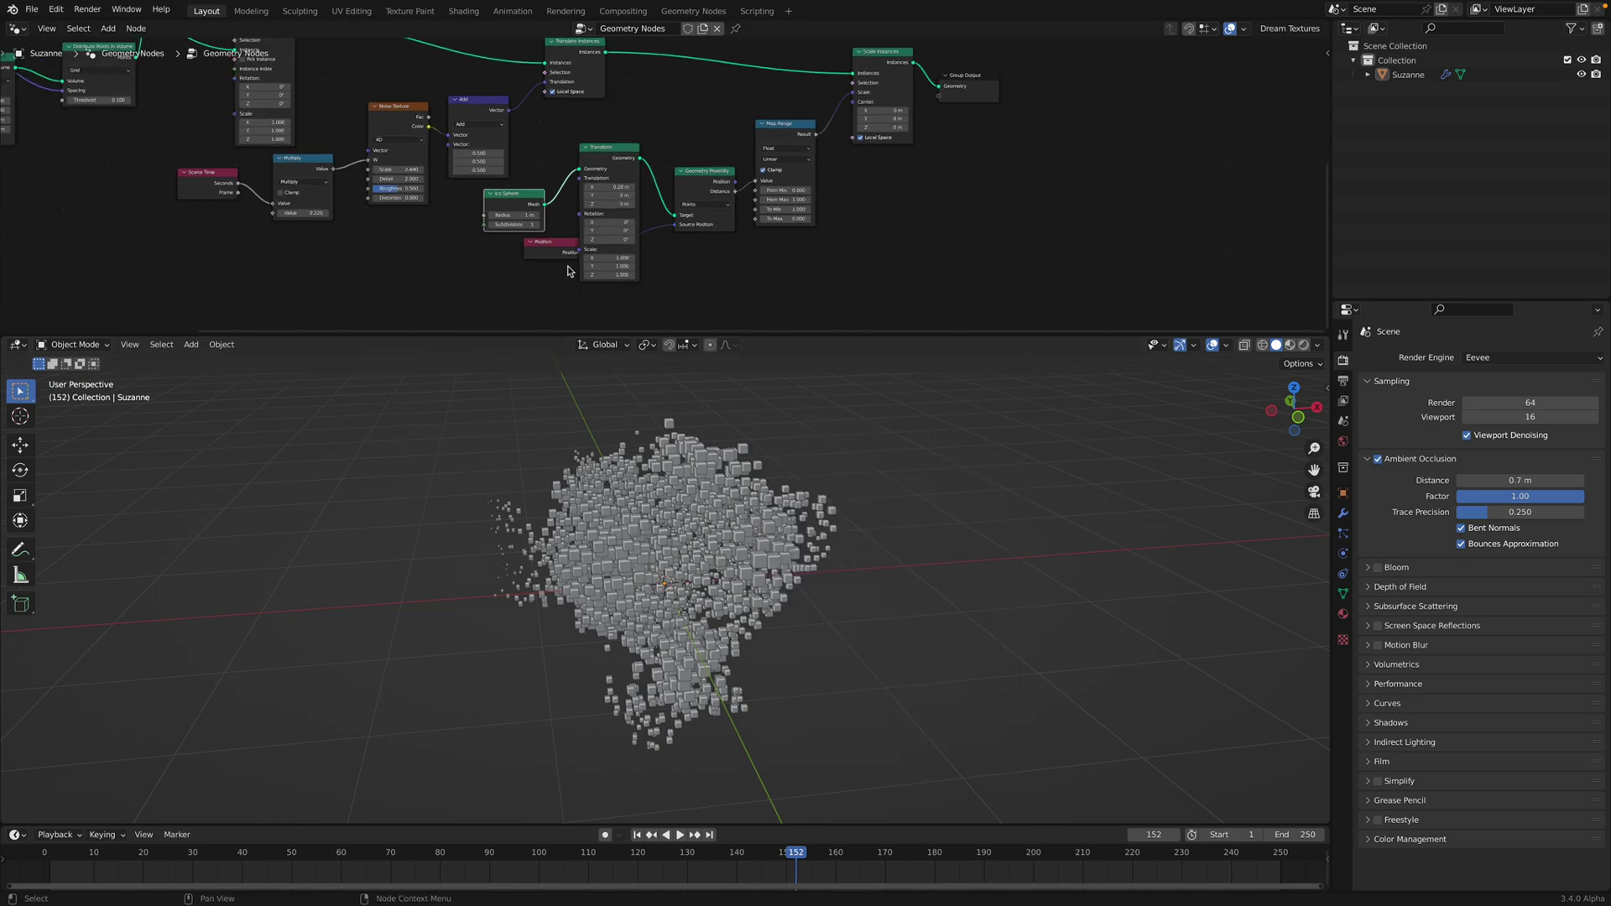
key("shift+a")
left_click(371, 271)
type("pb")
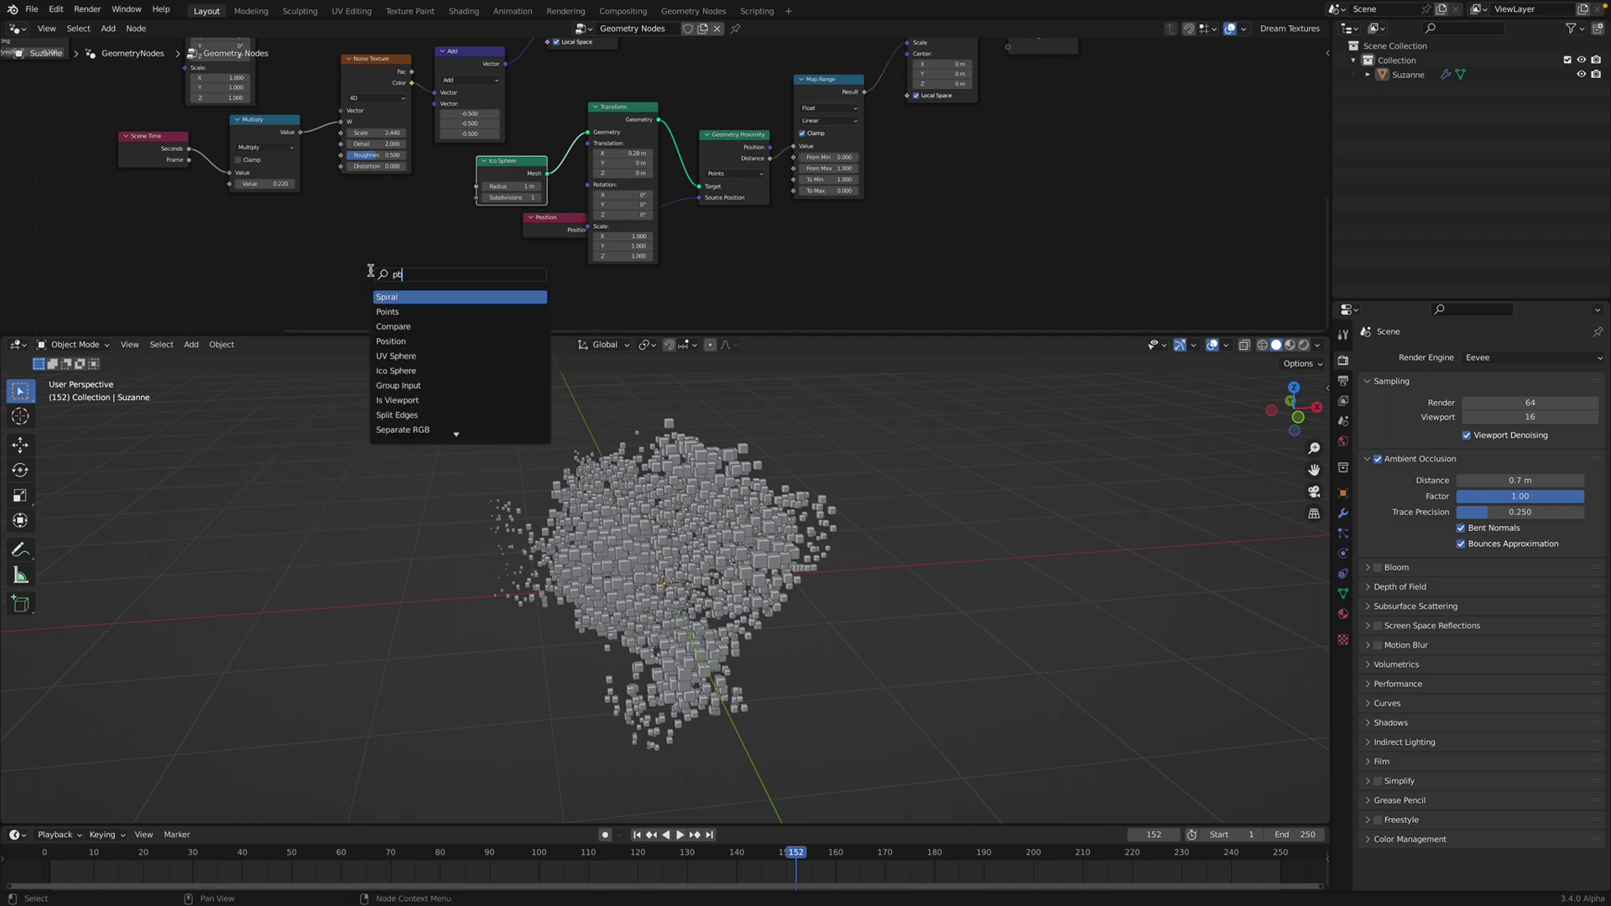
key("BackSpace")
key("BackSpace")
type("objet")
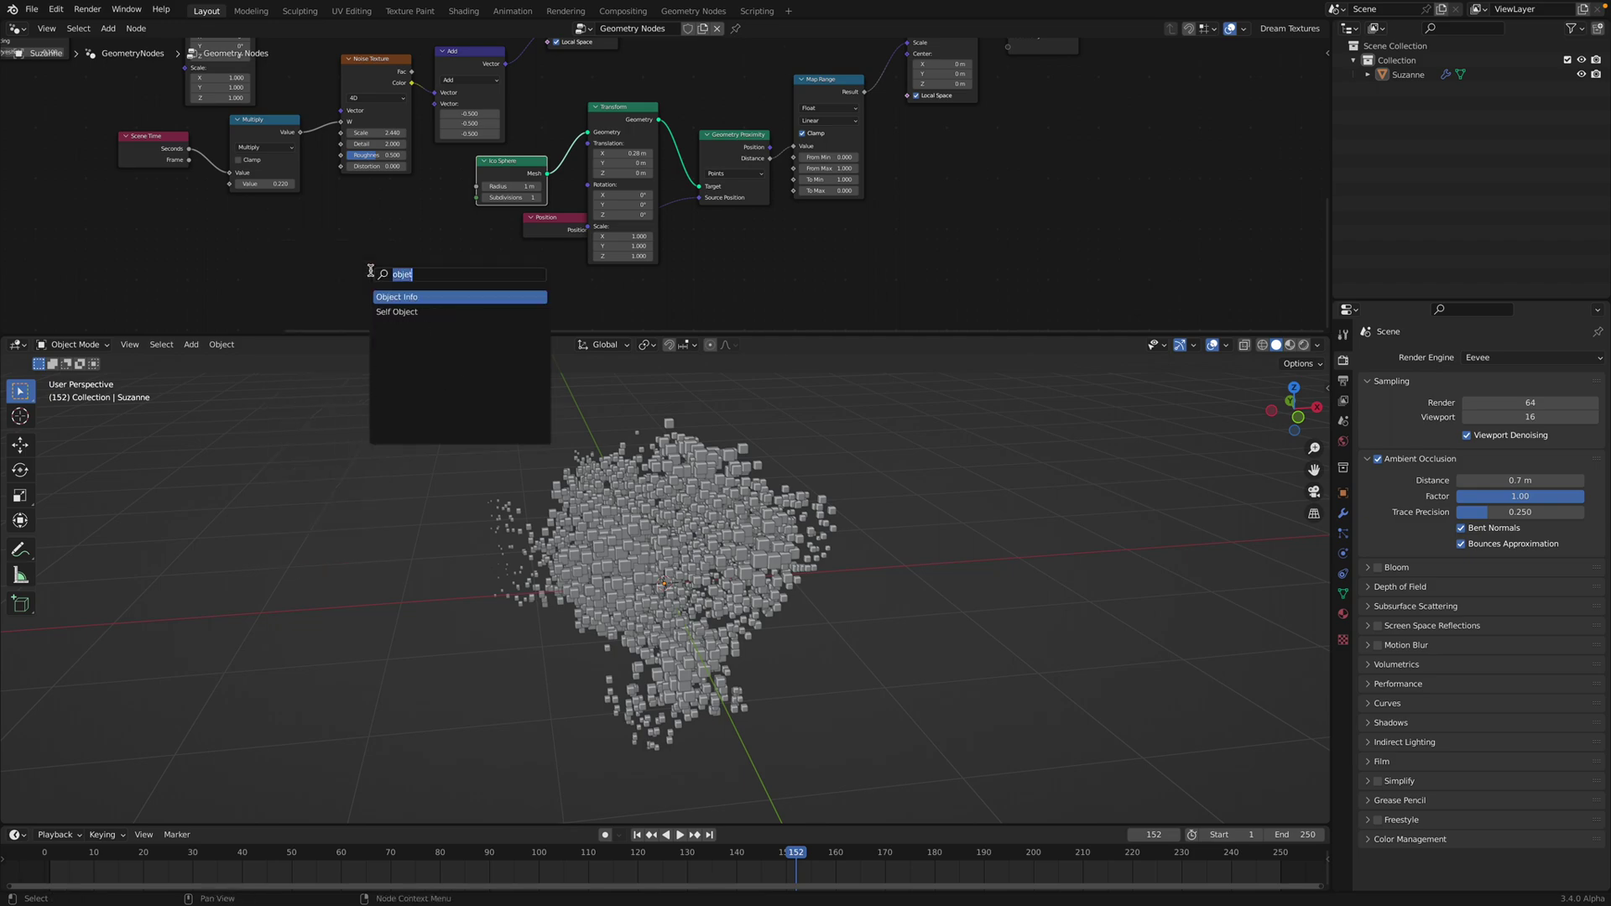
type("get obje")
type("o")
key("Escape")
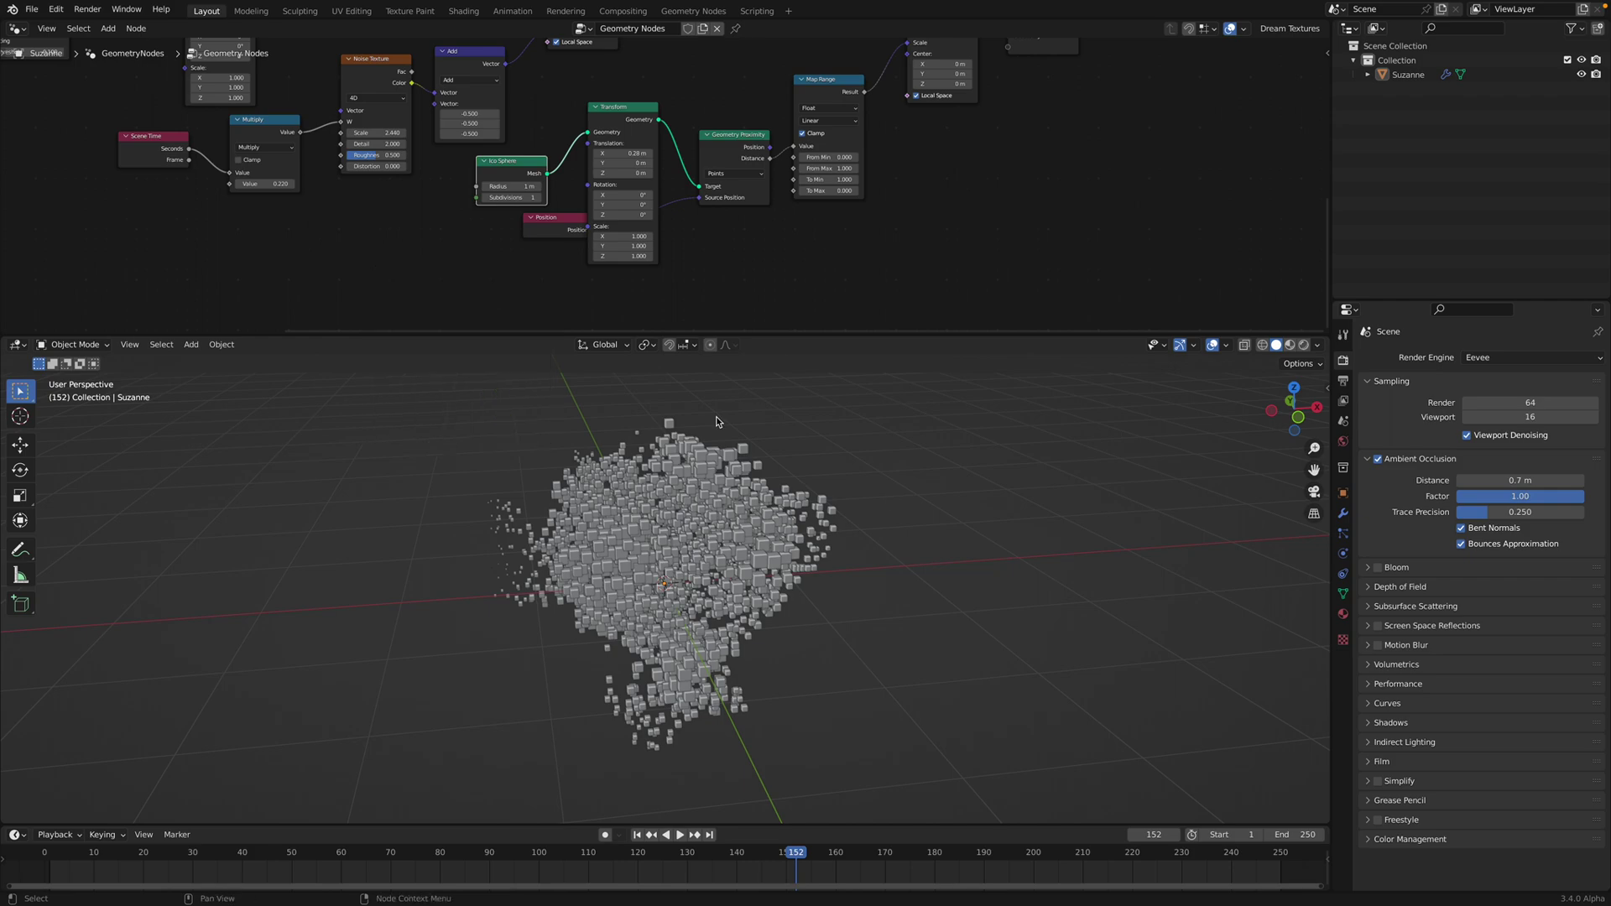
Step: Add an ico sphere mesh object to the scene and place it beside the cube monkey
key("shift+a")
mouse_move(915, 501)
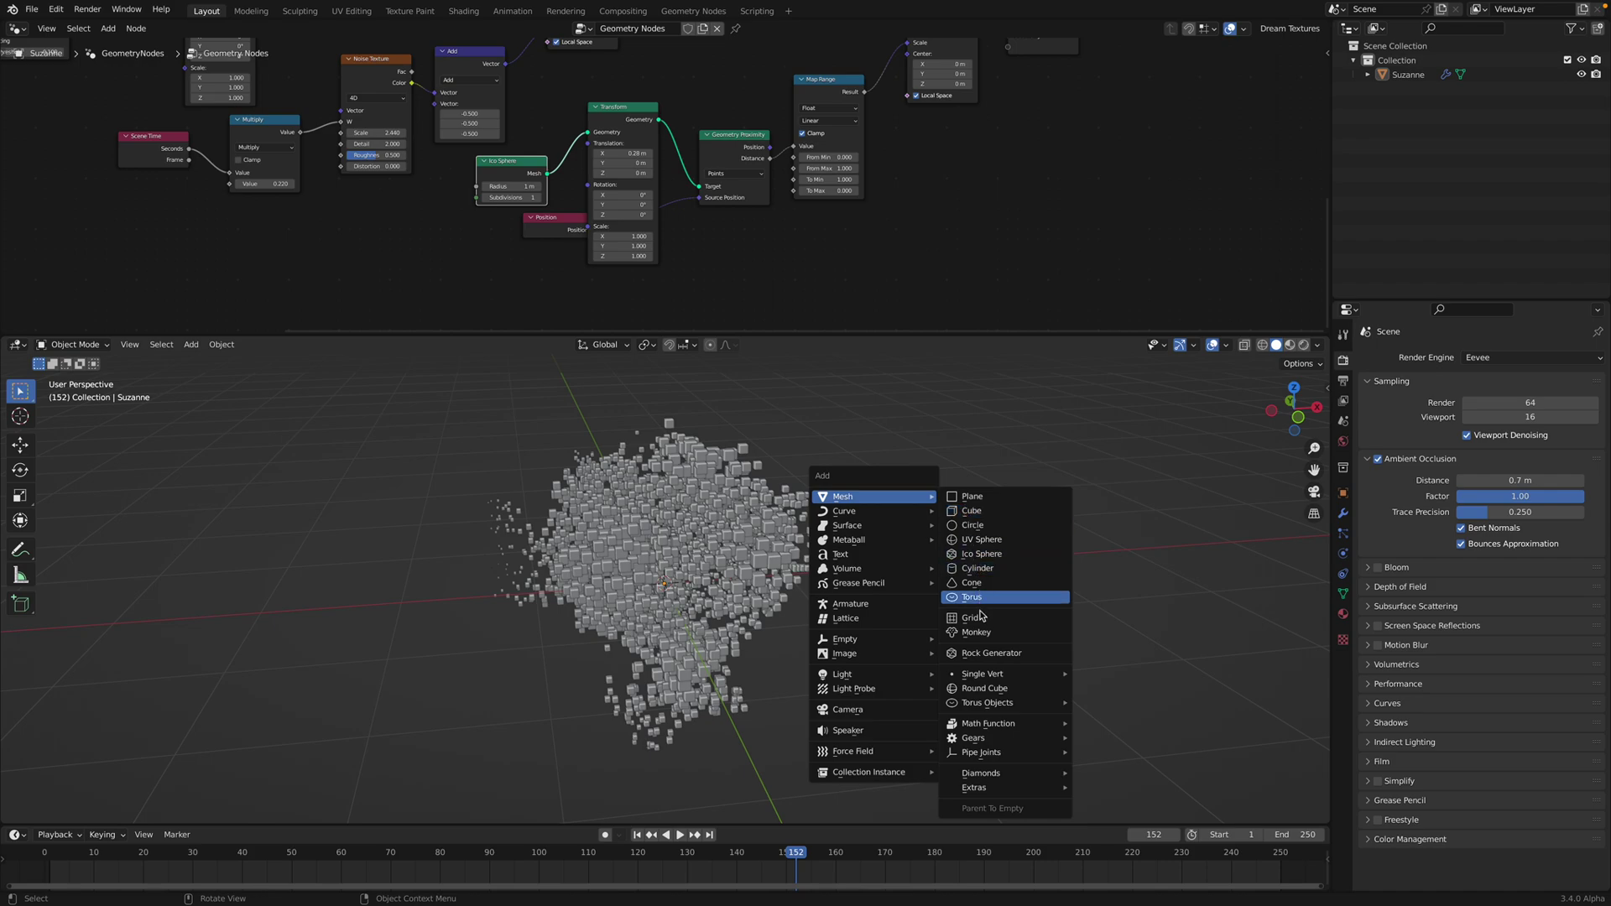
left_click(980, 554)
left_click_drag(668, 583, 920, 526)
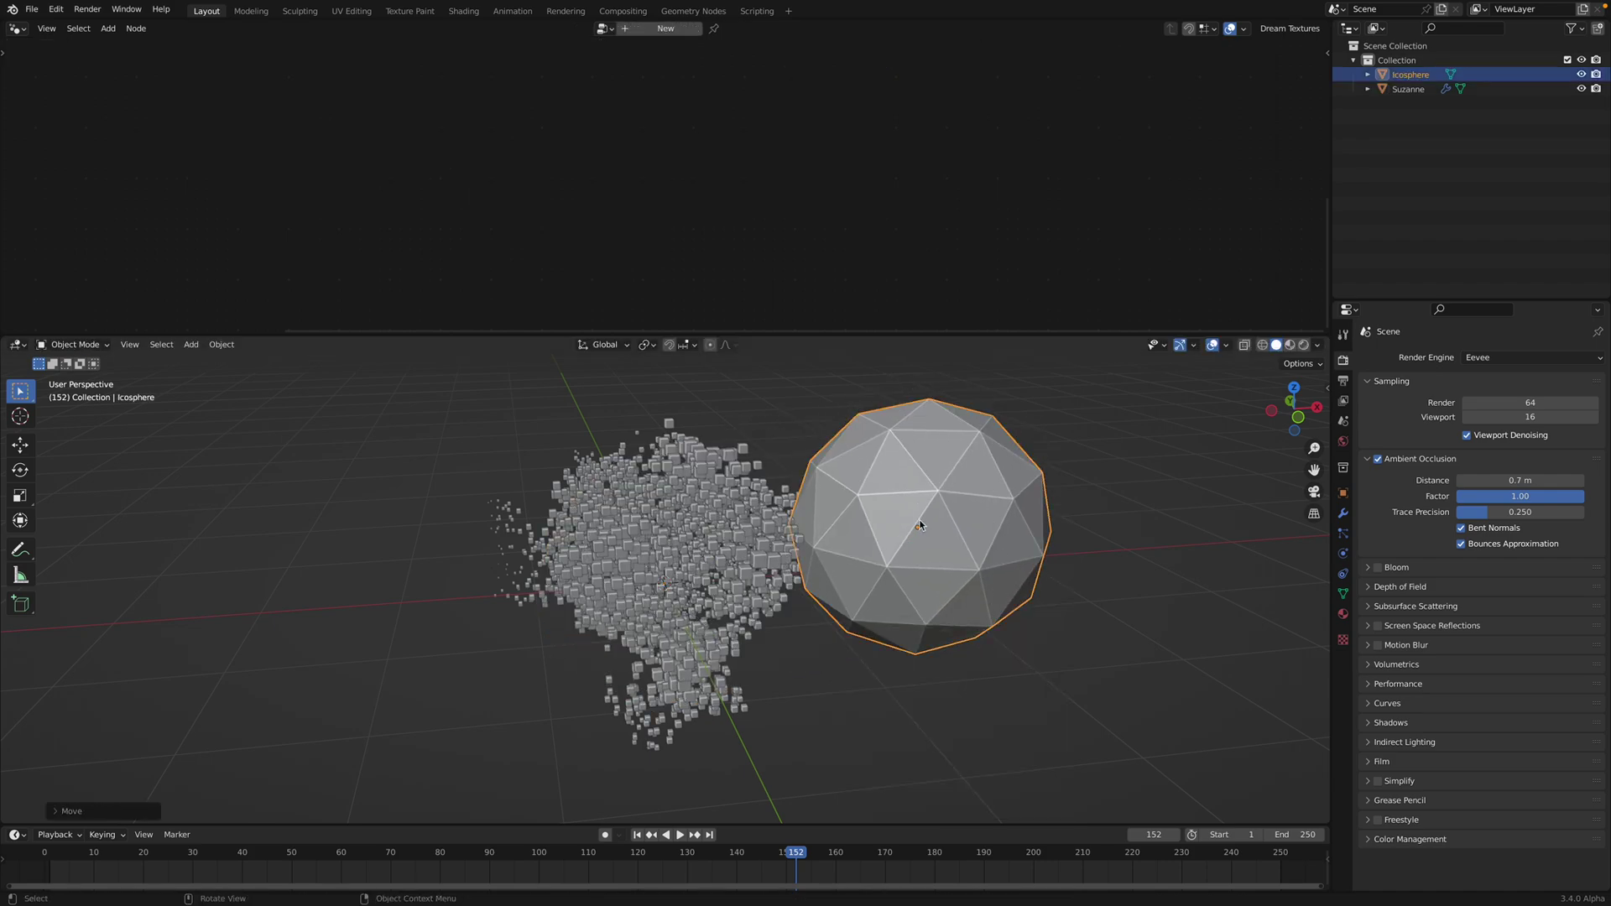
Step: Bring the Icosphere object into Suzanne's node tree as an Object Info node set to Relative, placed below the Position node
left_click(1413, 89)
left_click_drag(1410, 74, 755, 294)
middle_click_drag(826, 262, 842, 198)
left_click_drag(792, 243, 576, 245)
left_click_drag(732, 331, 722, 435)
scroll(588, 367, "up", 2)
left_click_drag(569, 304, 506, 288)
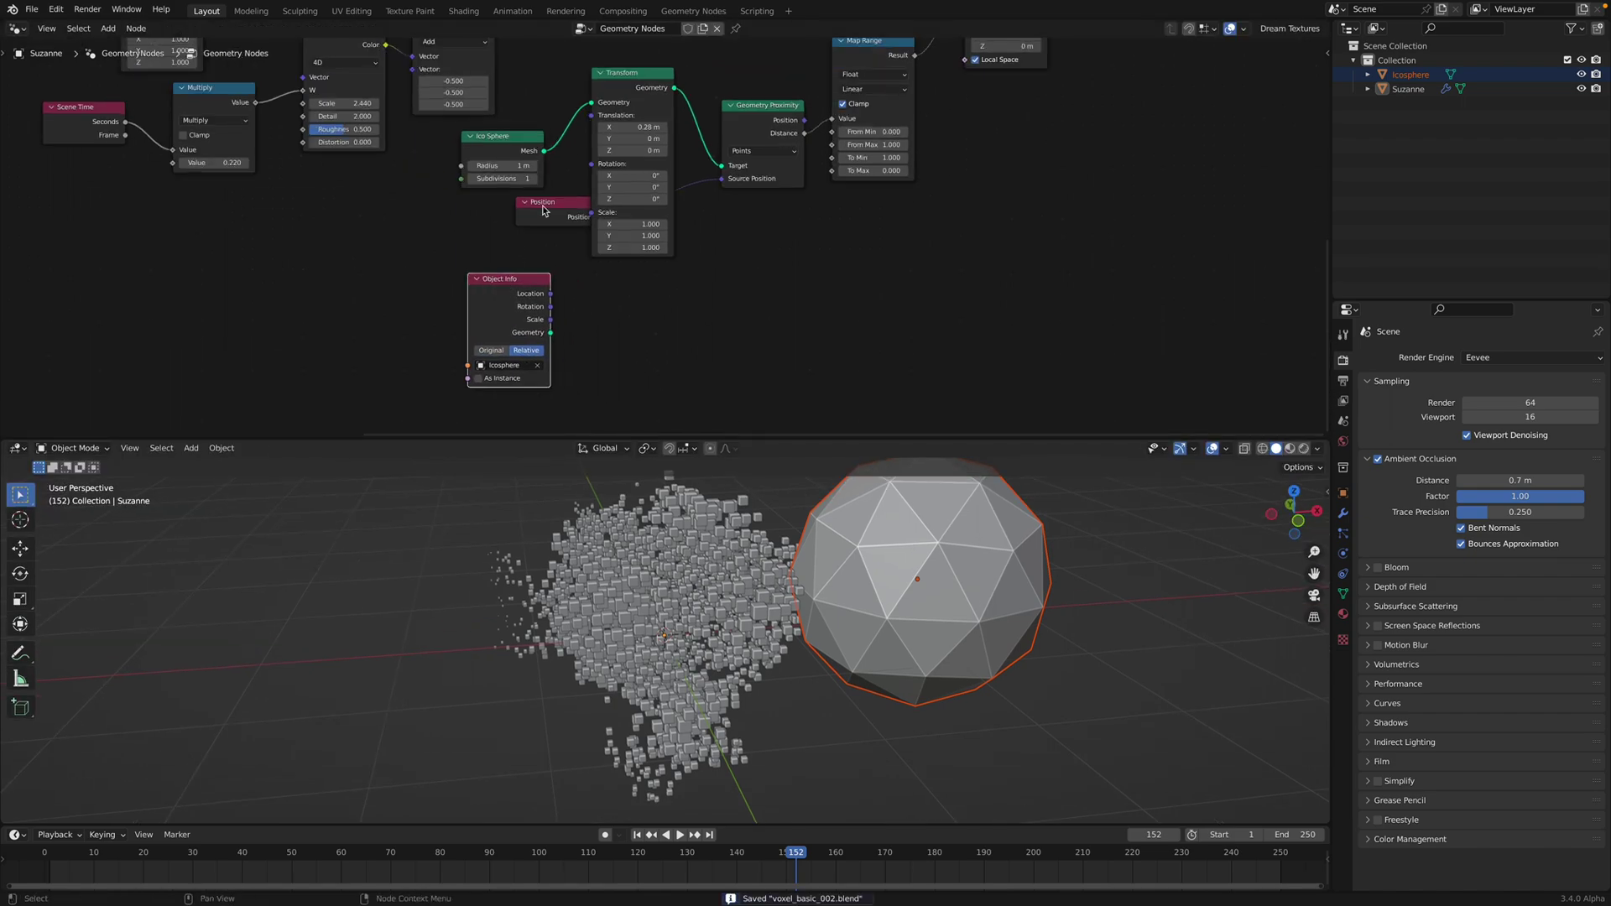
Step: Rearrange the Position, Ico Sphere and Object Info nodes and connect Object Info's Geometry to Geometry Proximity's Target
left_click_drag(543, 211, 510, 236)
left_click_drag(504, 136, 471, 138)
left_click_drag(541, 313, 435, 288)
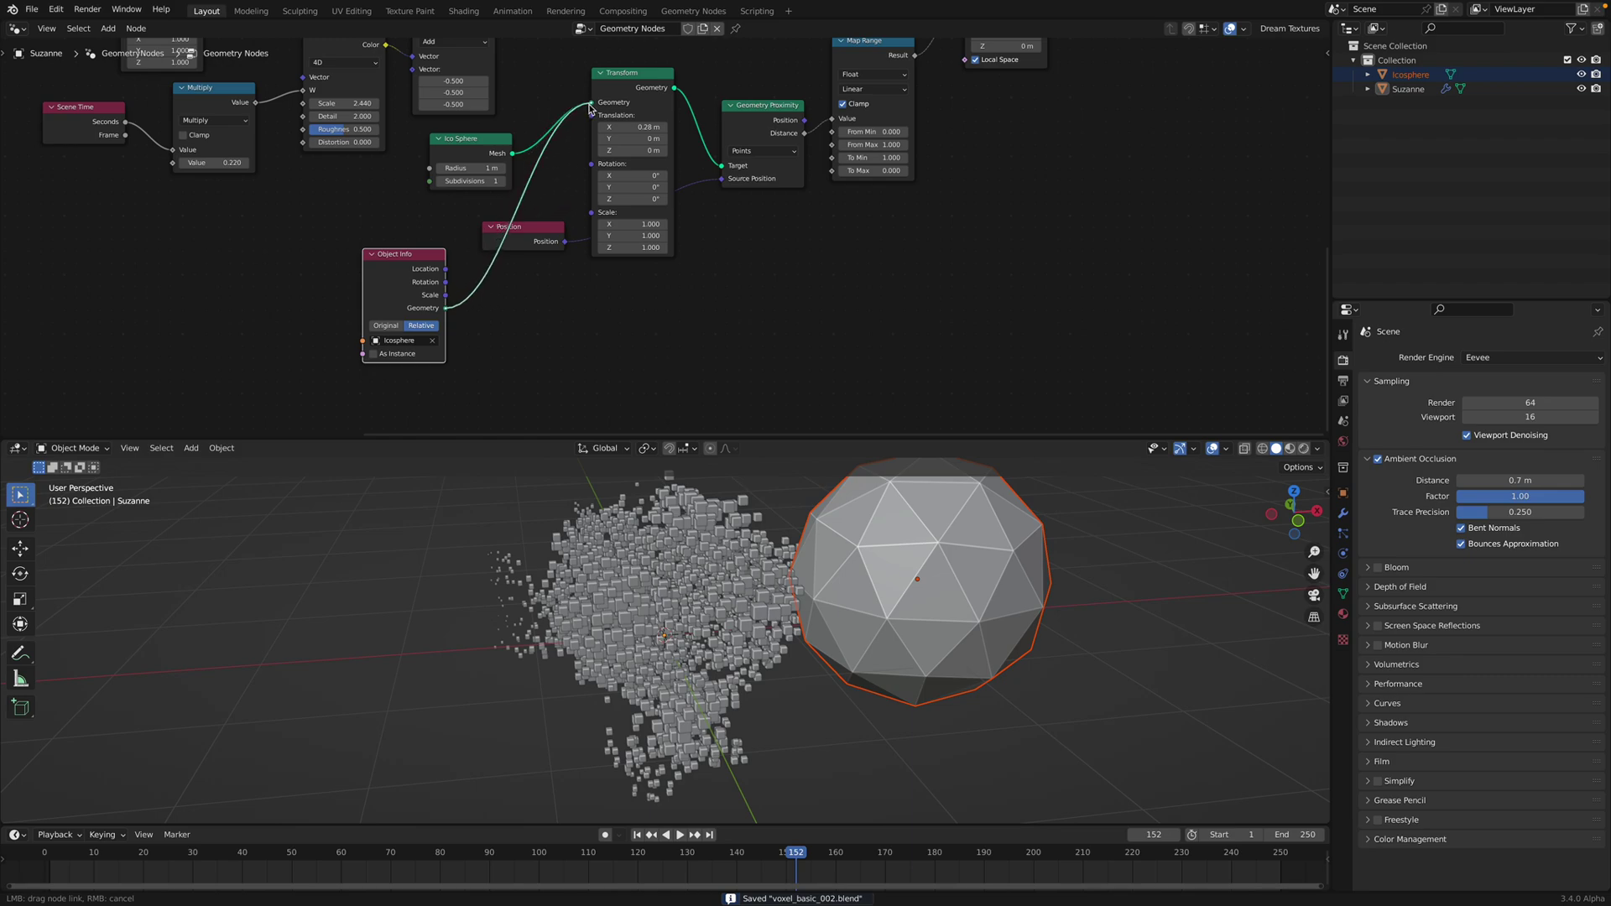
left_click_drag(725, 169, 723, 167)
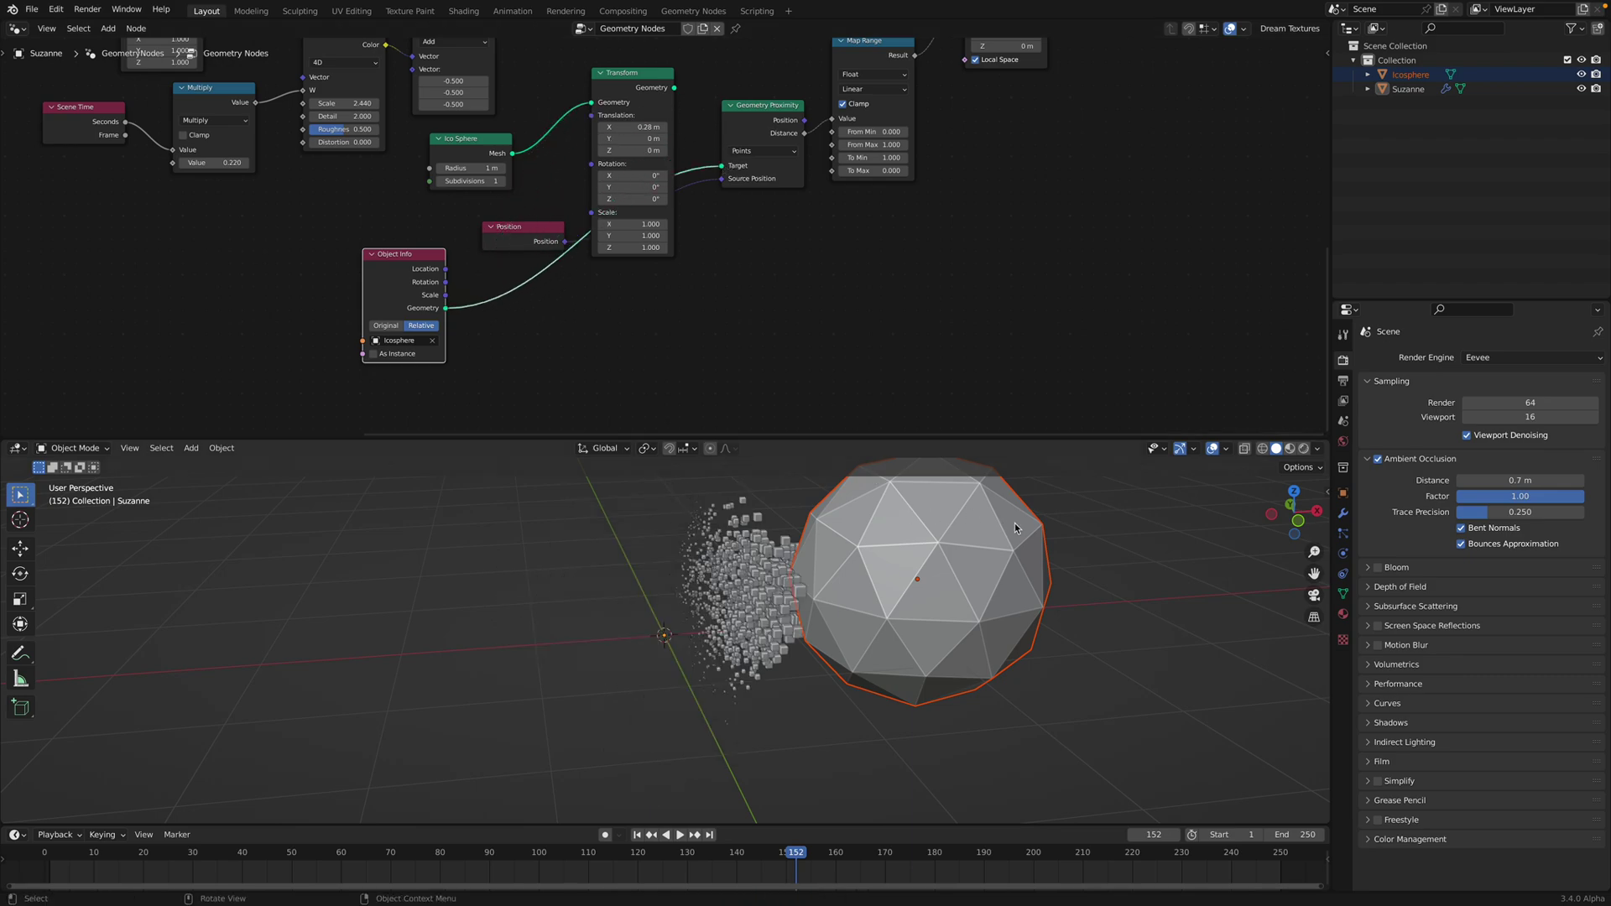
Step: Save the file and move the icosphere past the monkey and back to about X 2.08 m to test the scaling
left_click(985, 541)
key("ctrl+s")
key("g")
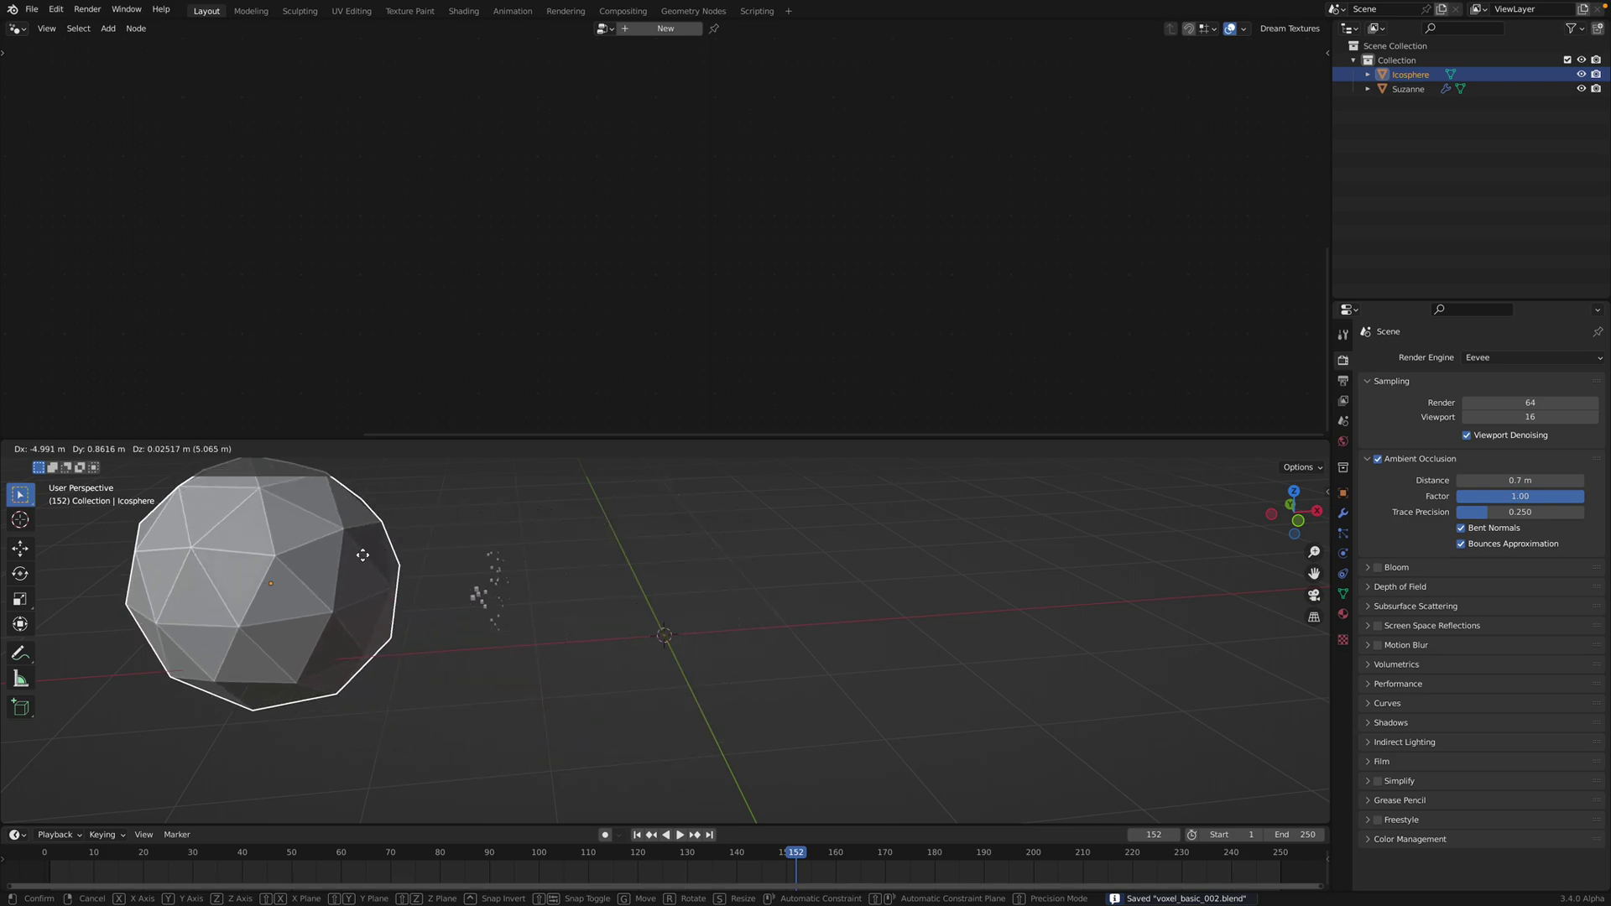
left_click(1009, 590)
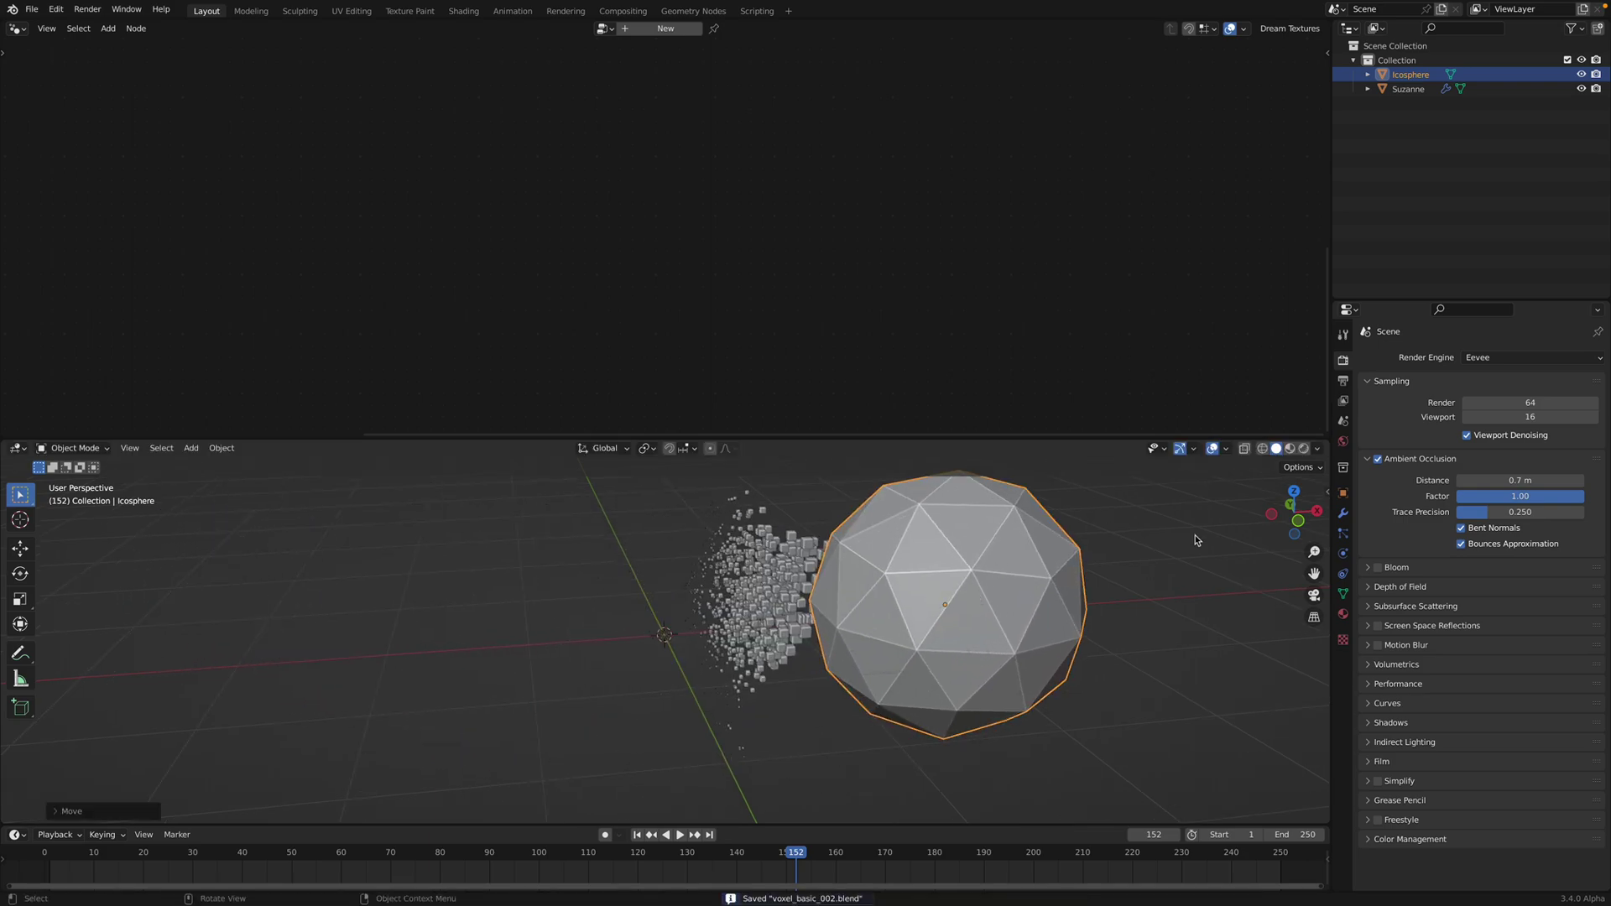
Step: Set the icosphere's viewport display to Wire in its object properties
left_click(1344, 494)
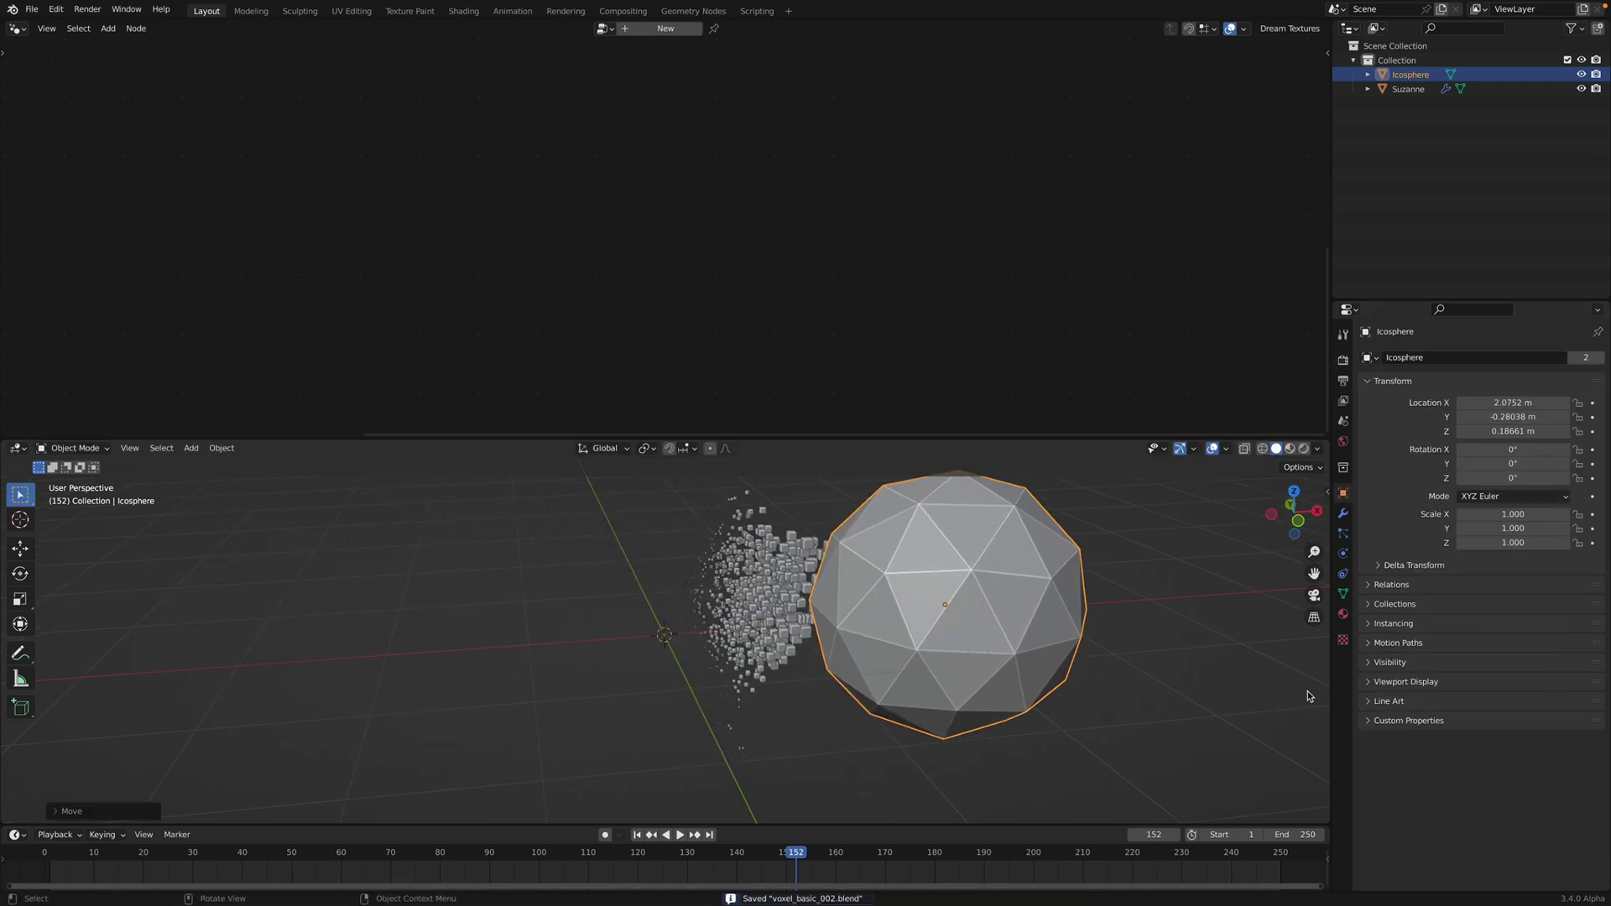
left_click(1393, 682)
scroll(1471, 789, "down", 1)
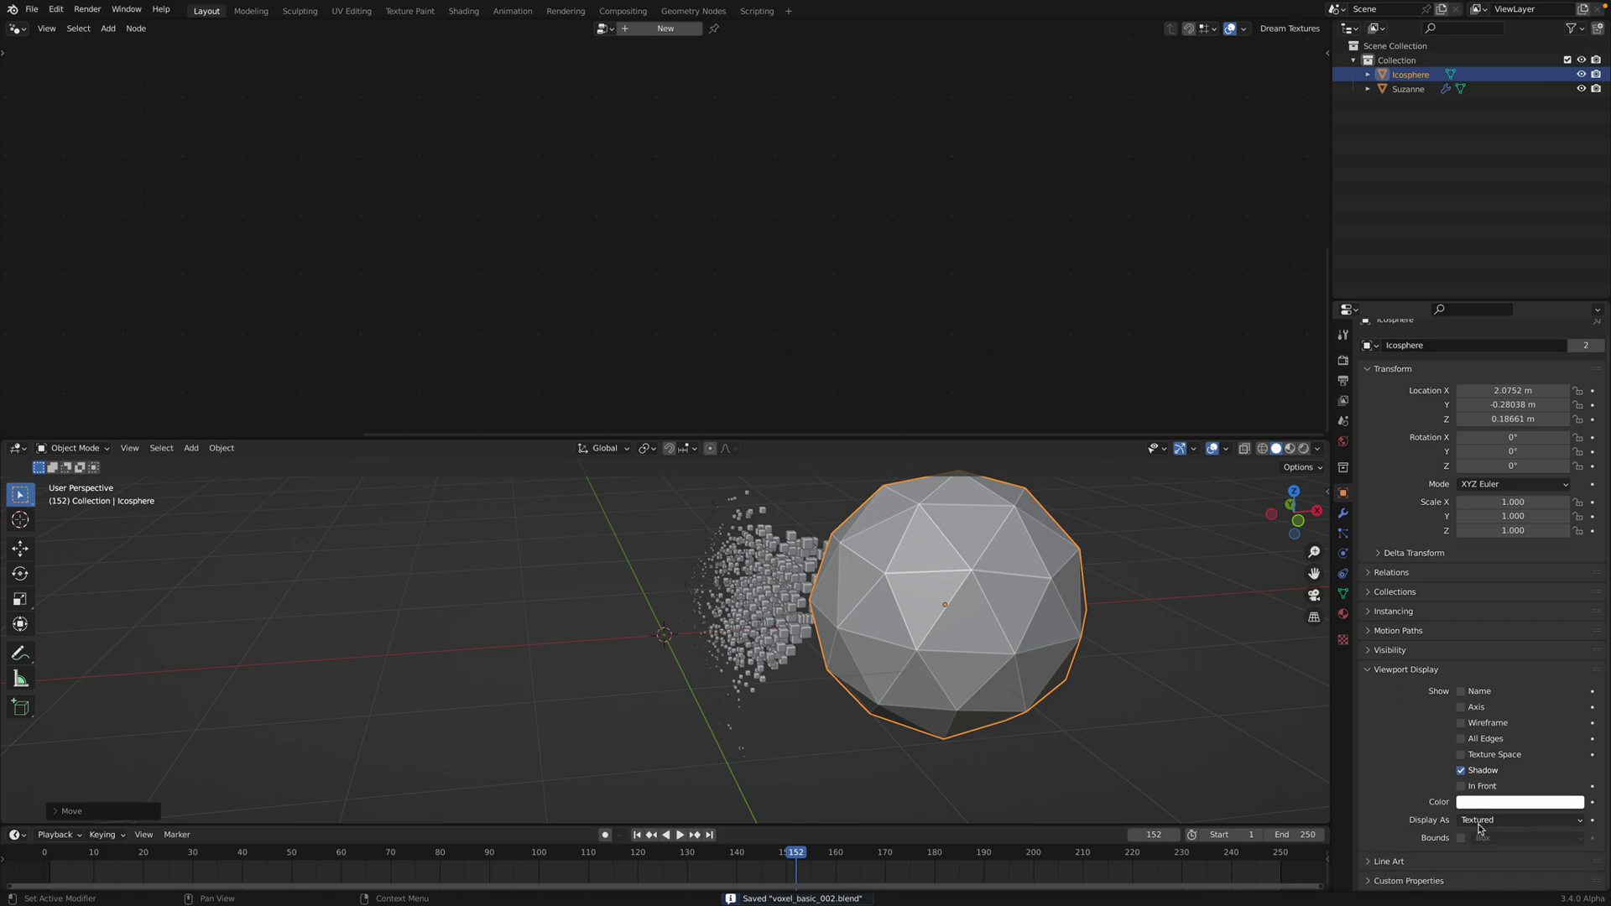
left_click(1480, 822)
left_click(1481, 789)
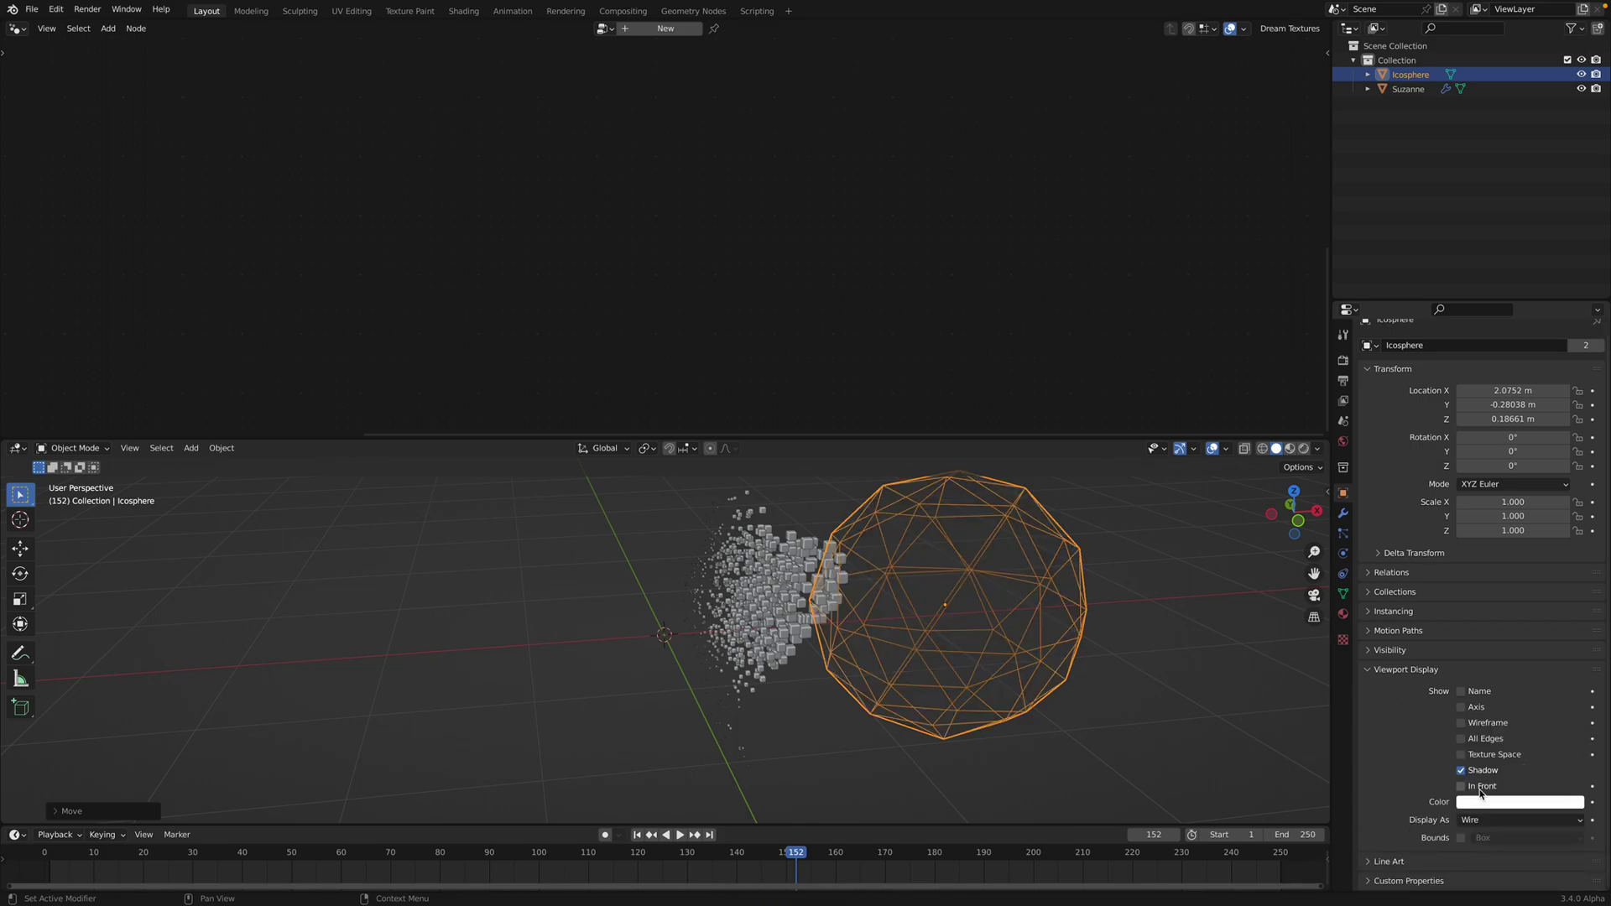
Step: Disable the icosphere's visibility in renders while keeping it shown in viewports
left_click(1393, 651)
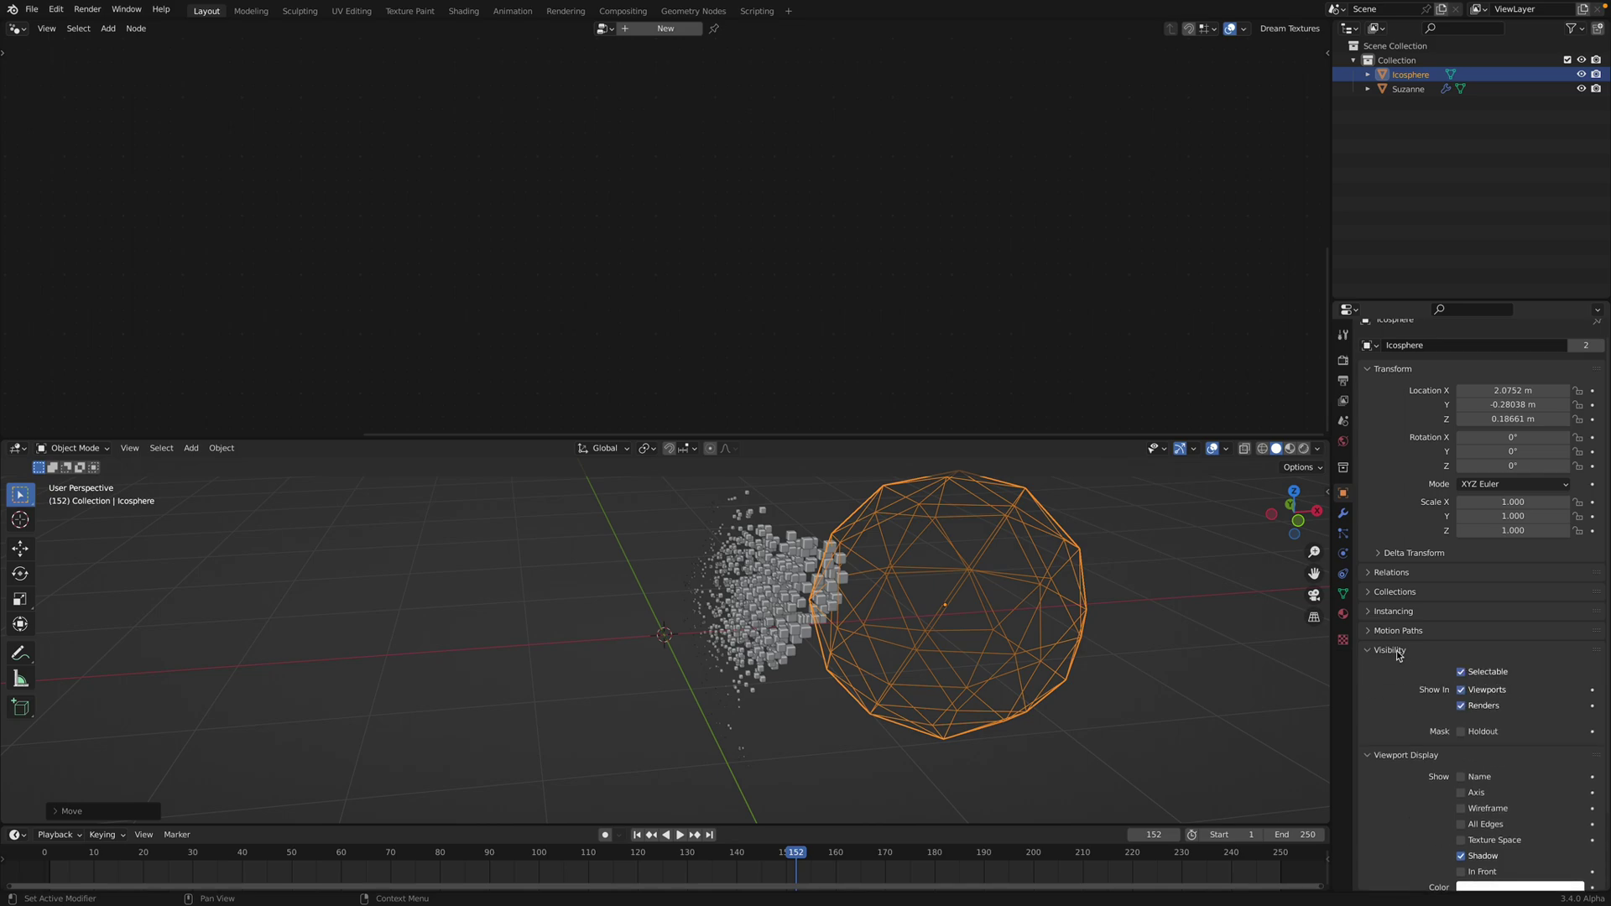
left_click(1462, 691)
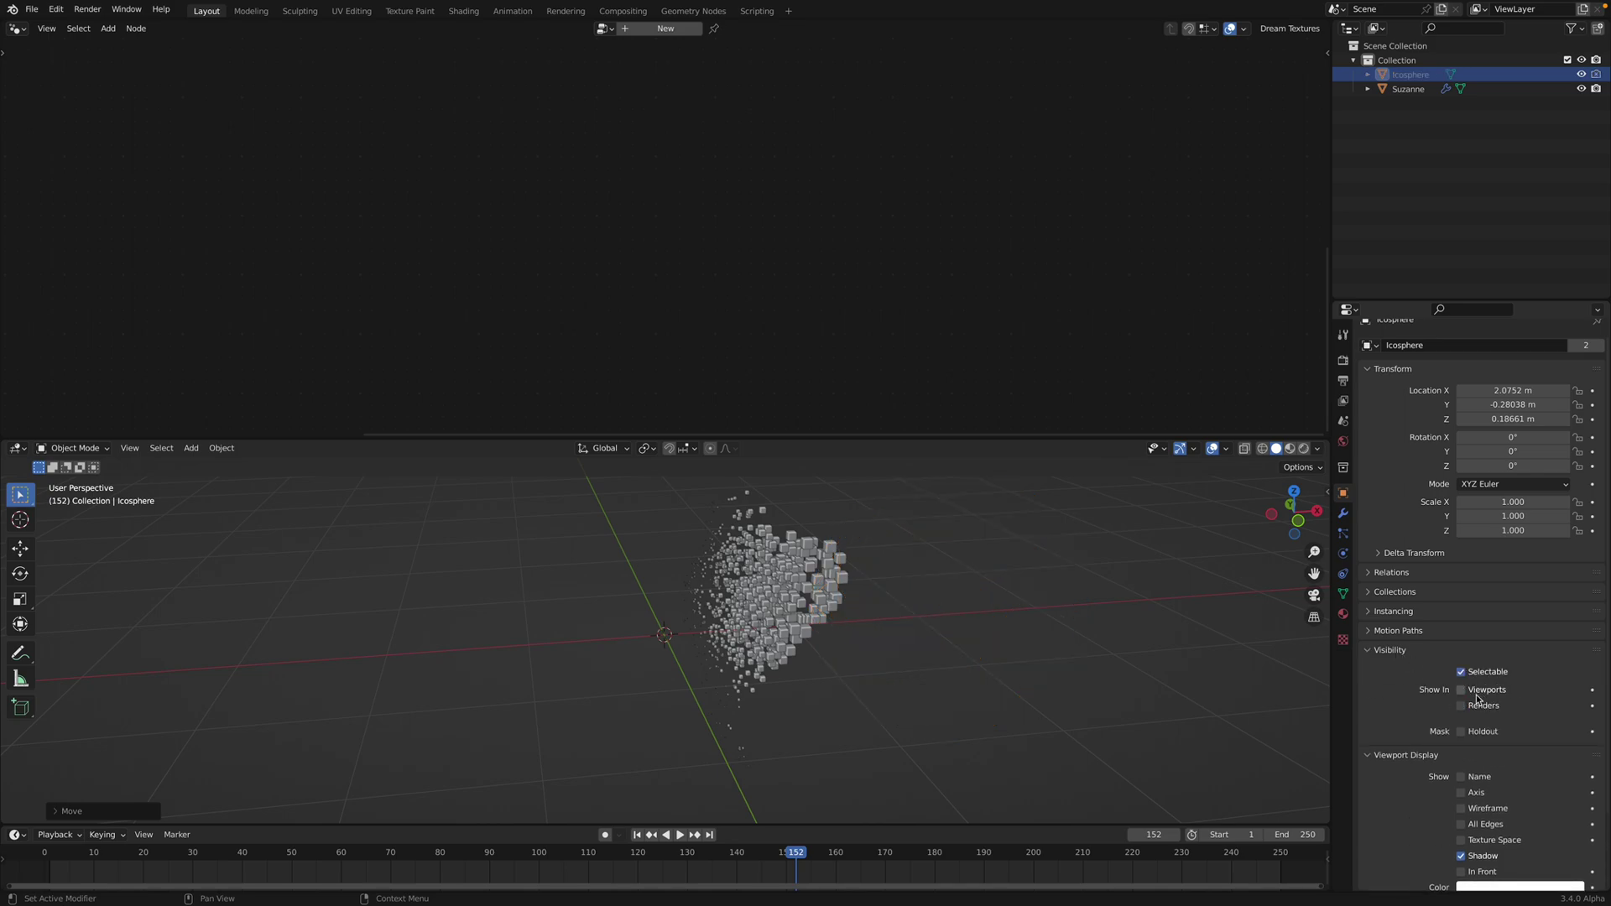
left_click(1462, 690)
Step: Scale the icosphere down to about 0.566, move it inside the monkey's head and save the file
left_click(1084, 610)
middle_click_drag(1126, 604, 1117, 602)
key("s")
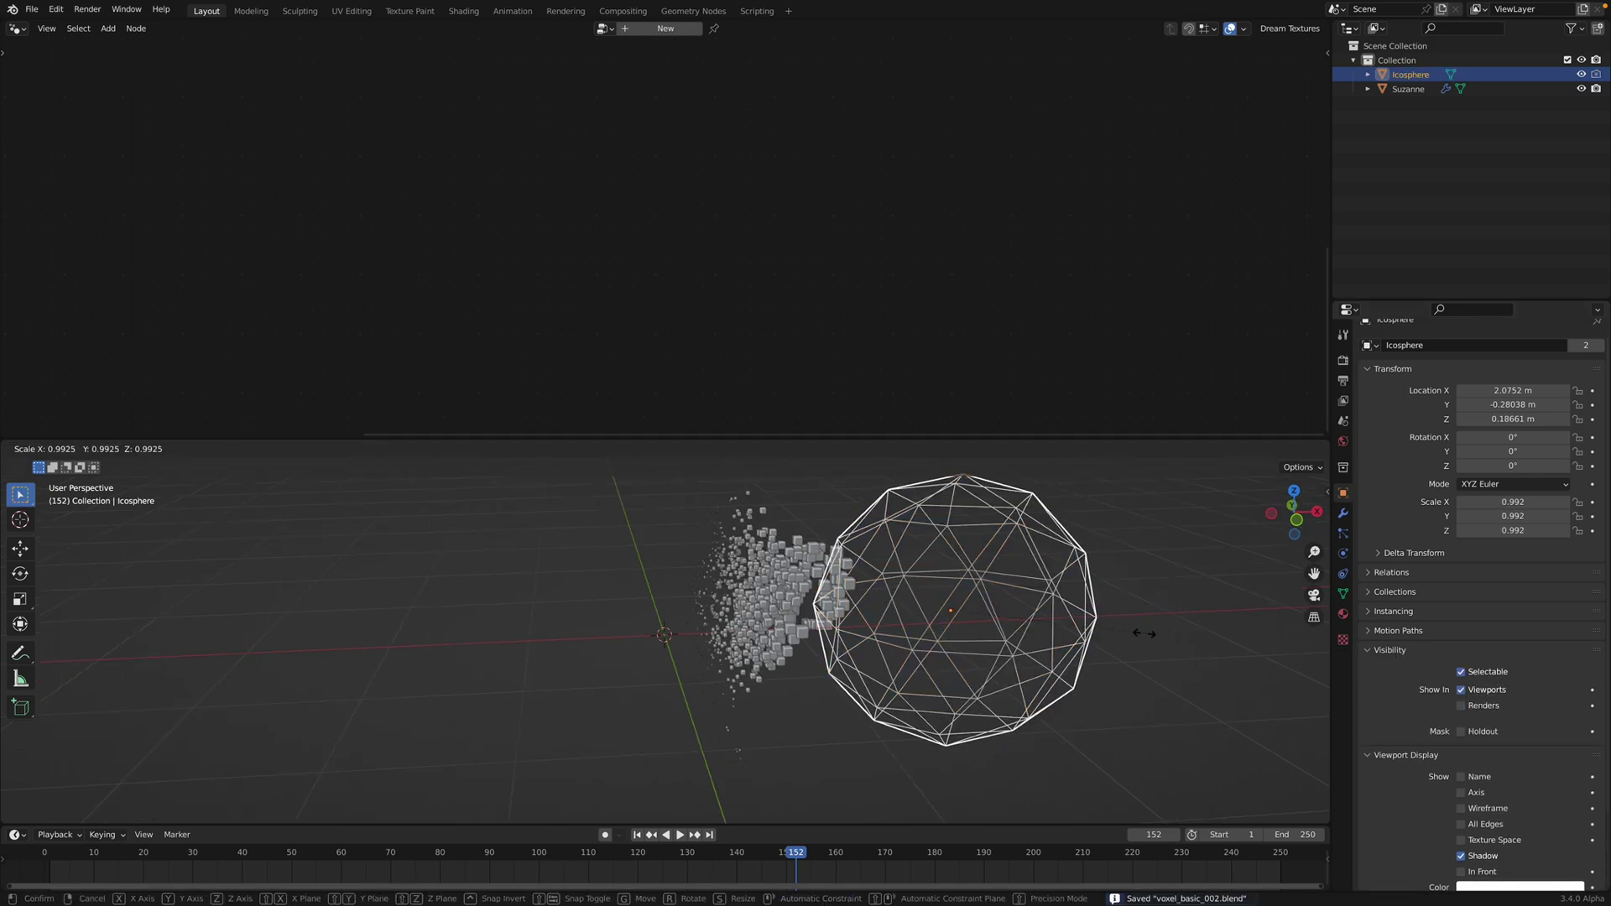
left_click(1065, 618)
key("g")
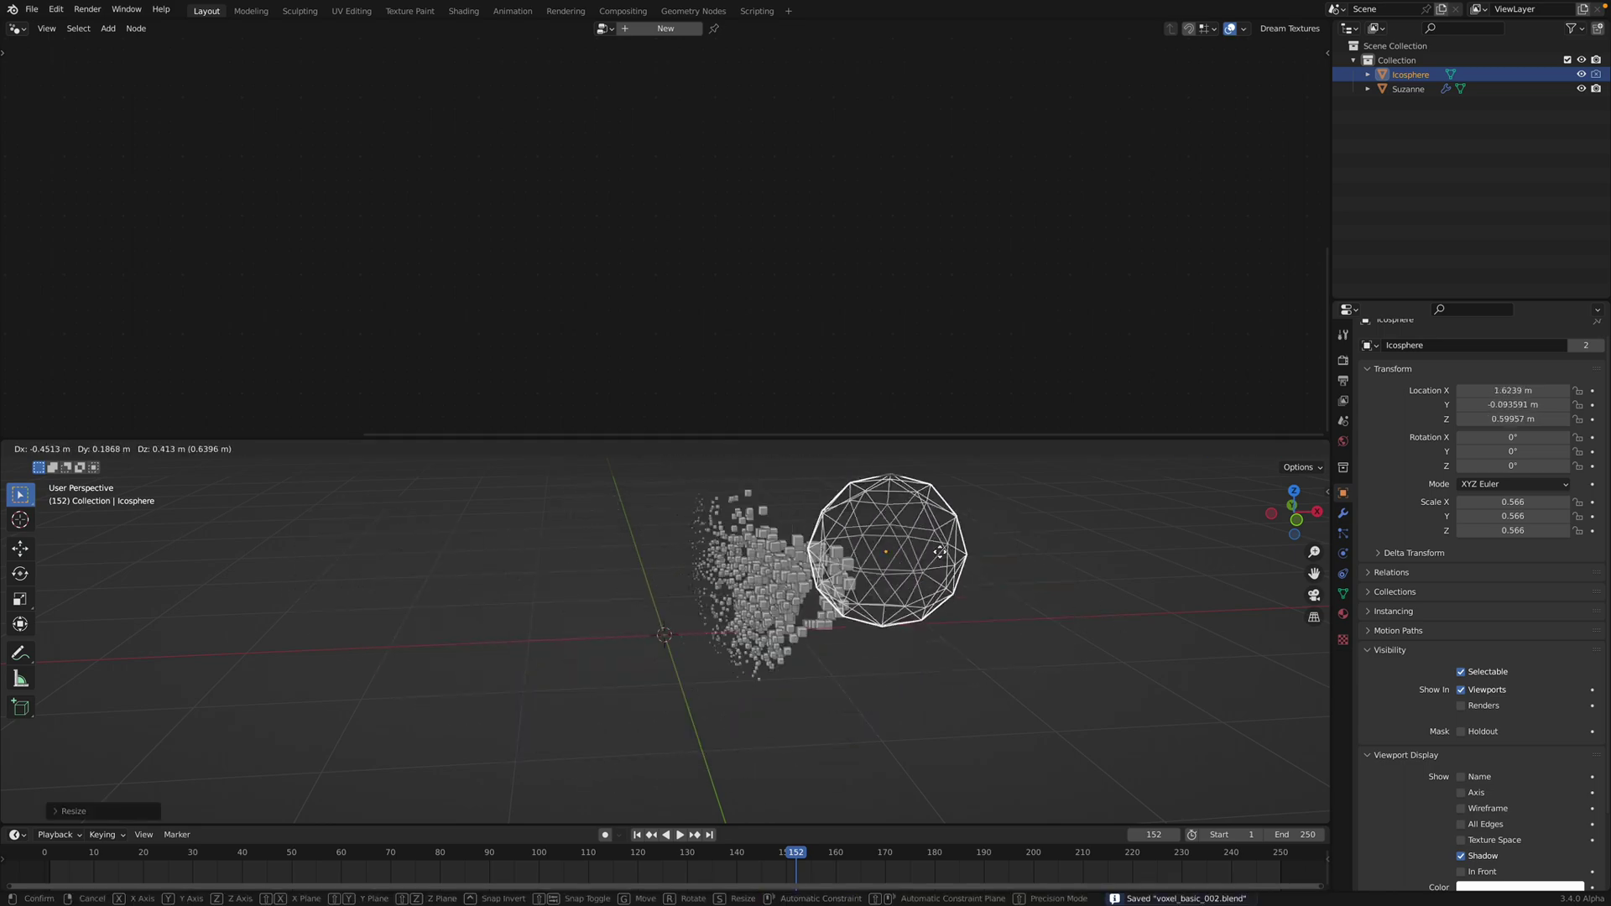
left_click(829, 582)
scroll(829, 582, "up", 1)
middle_click_drag(830, 582, 814, 582)
key("ctrl+s")
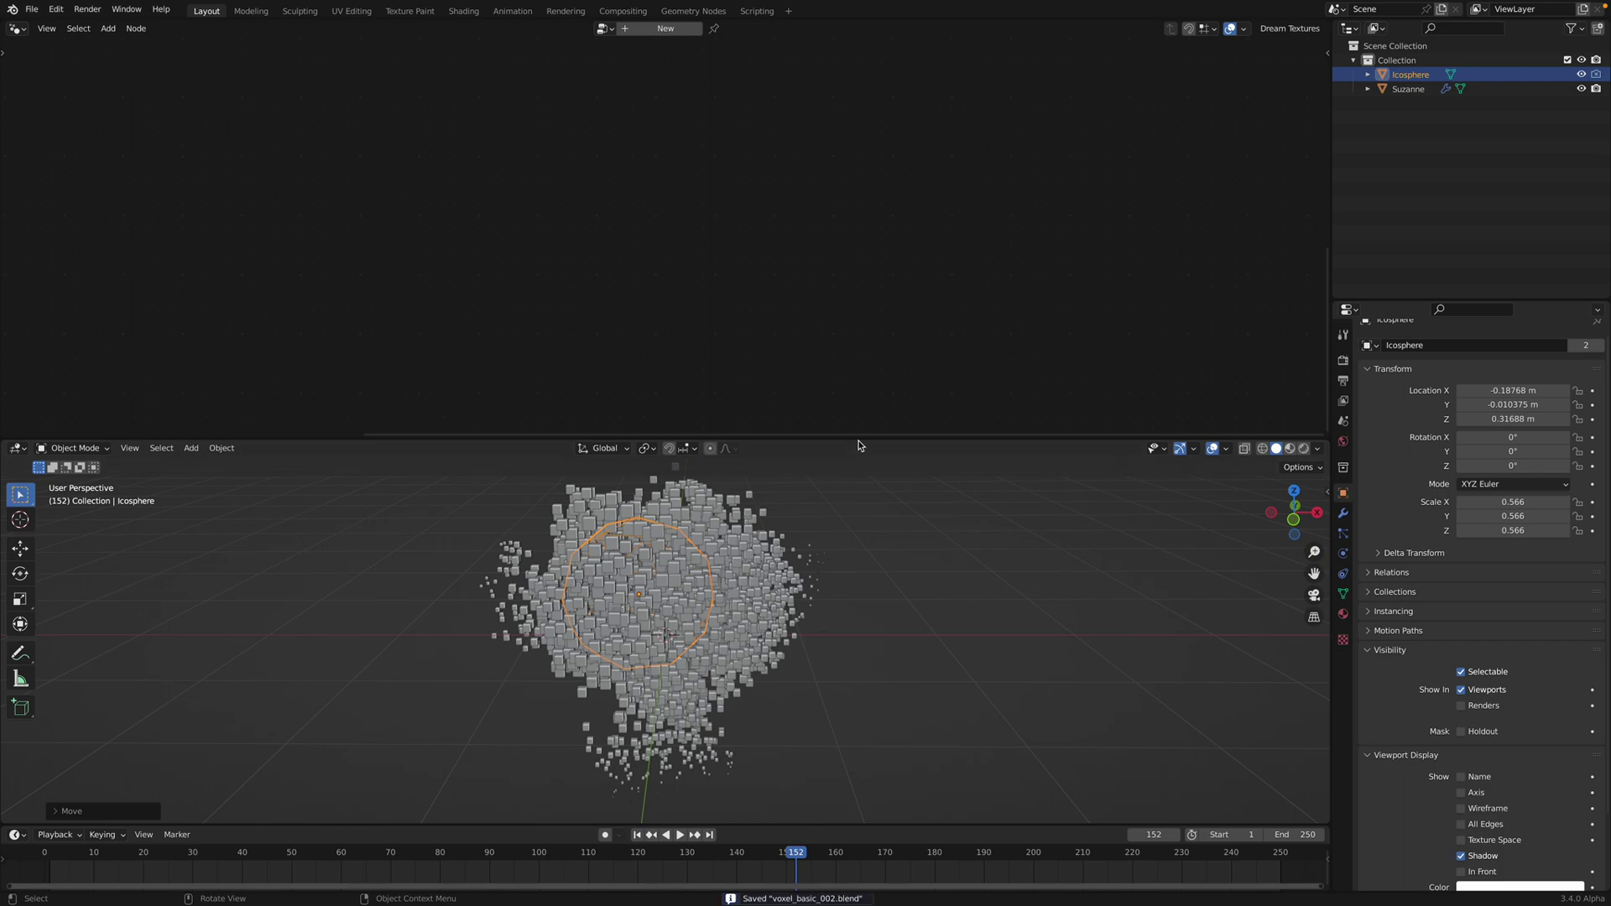
Step: Enlarge the 3D viewport, lower the icosphere to about Z -0.25 m and shift it along Y to about -0.52 m
left_click_drag(856, 438, 842, 304)
key("g")
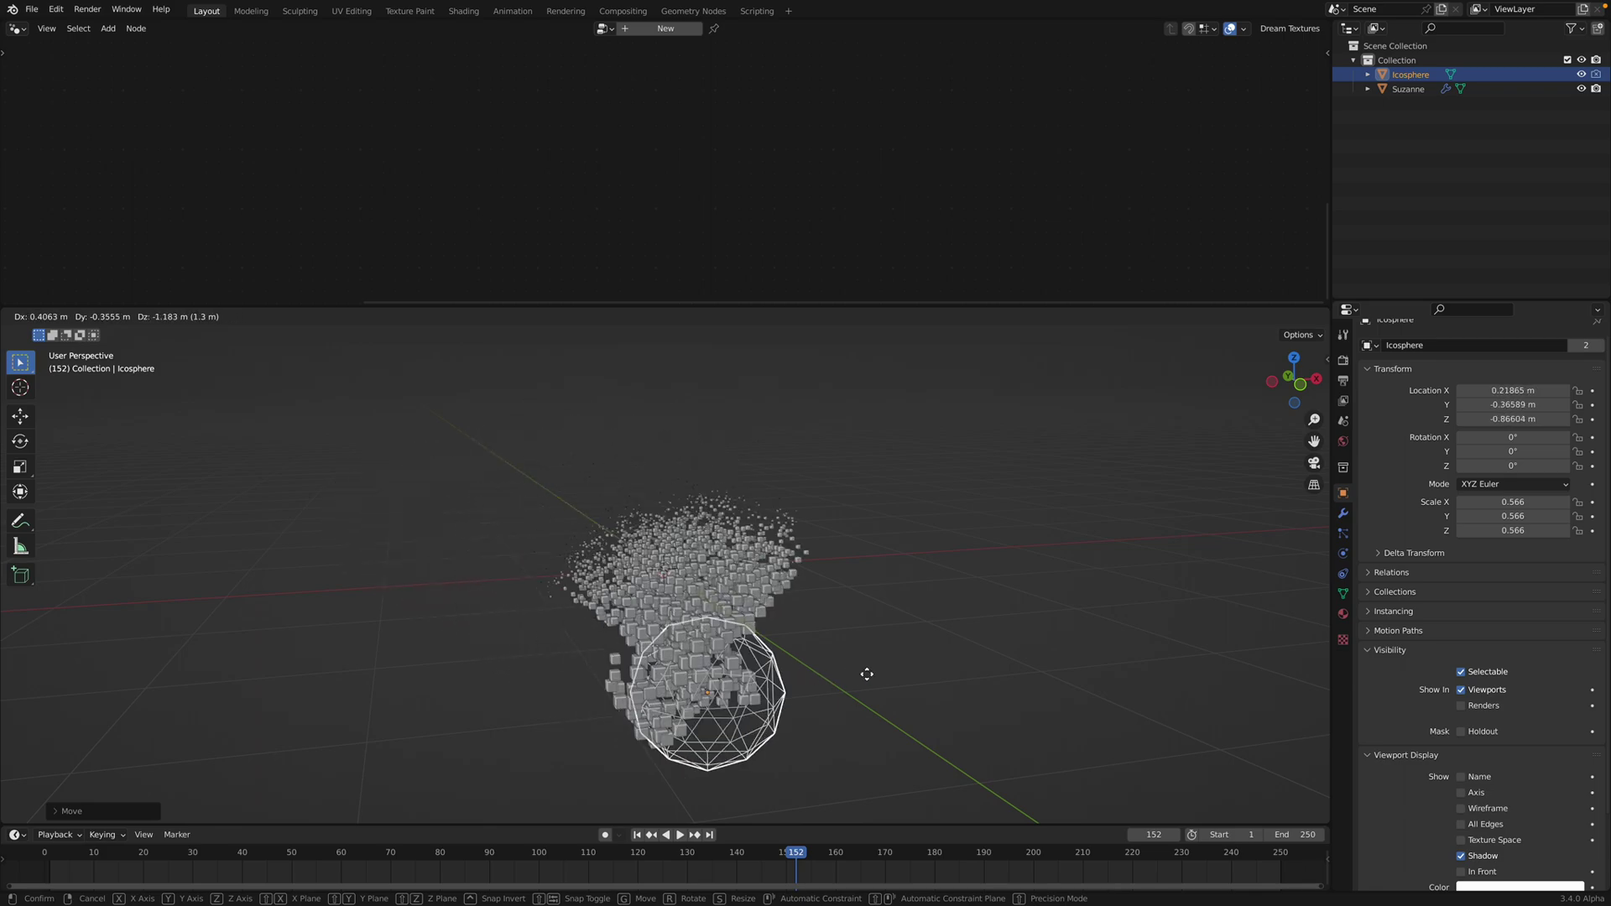
left_click(716, 520)
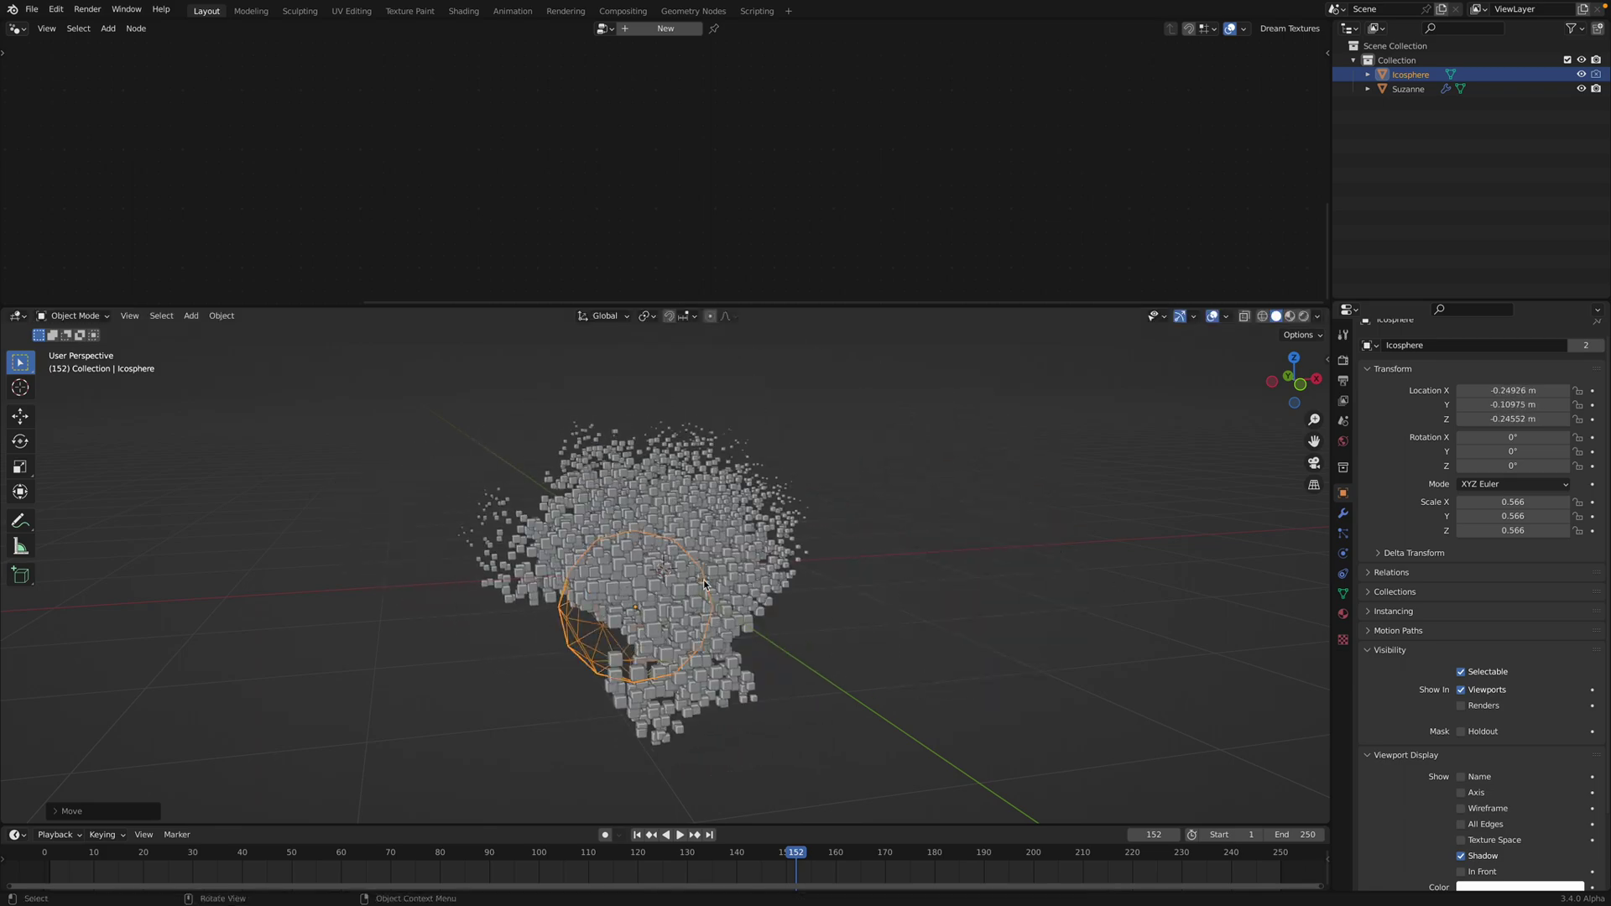
middle_click_drag(716, 520, 859, 599)
key("g")
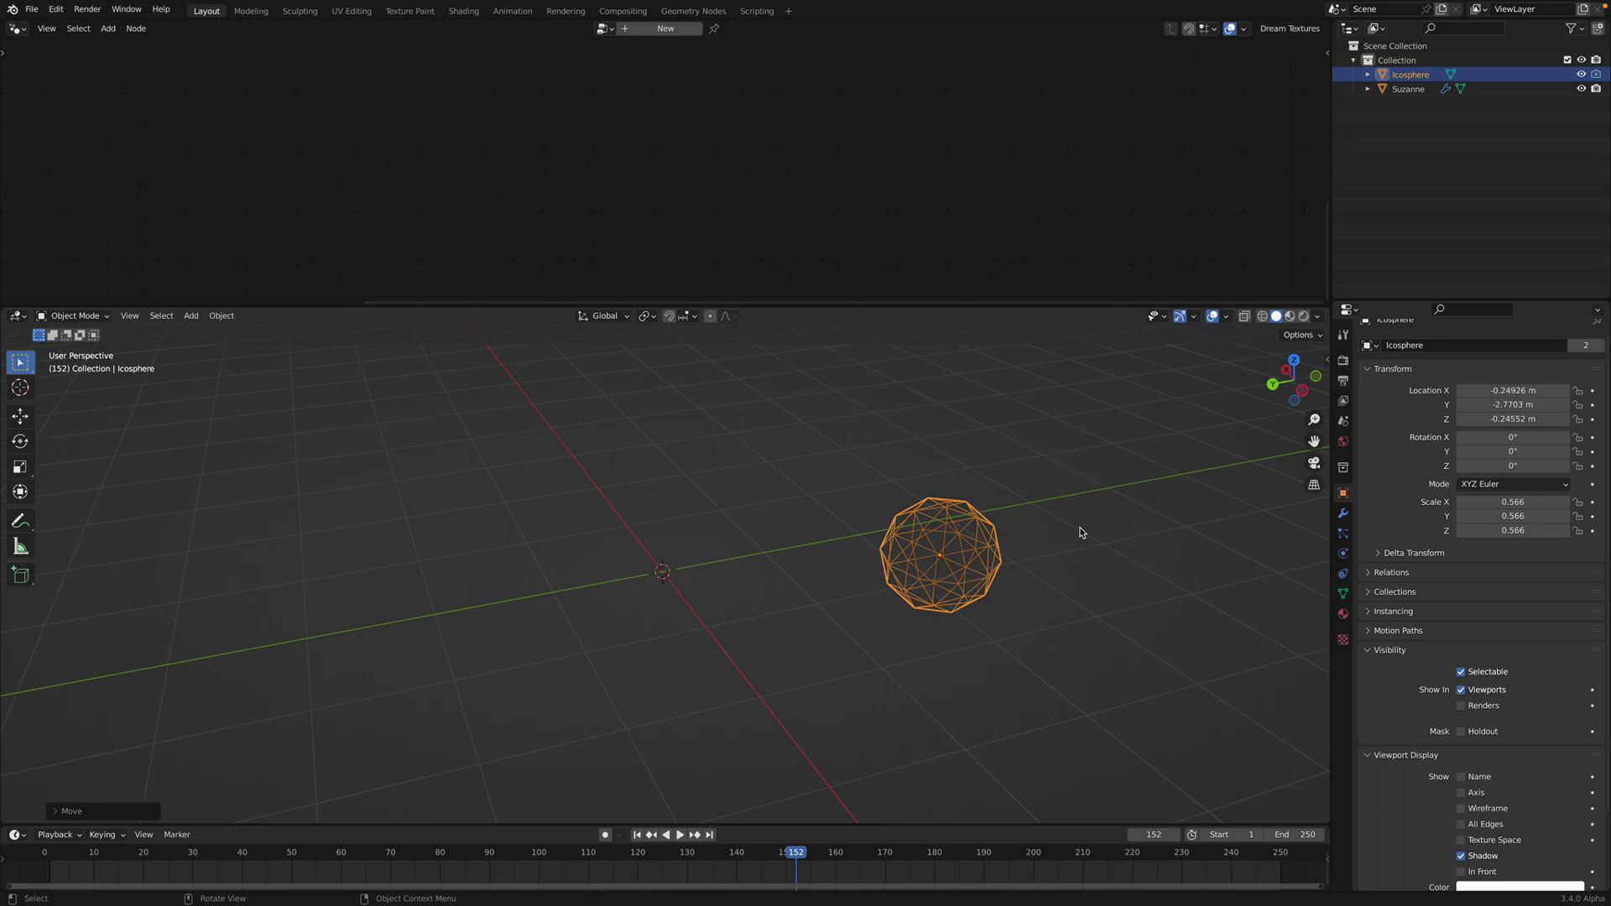
key("y")
left_click(813, 526)
Step: Scale the icosphere up to about 1.06 and move it along Y to about 0.5 m
middle_click_drag(813, 525, 524, 493)
key("s")
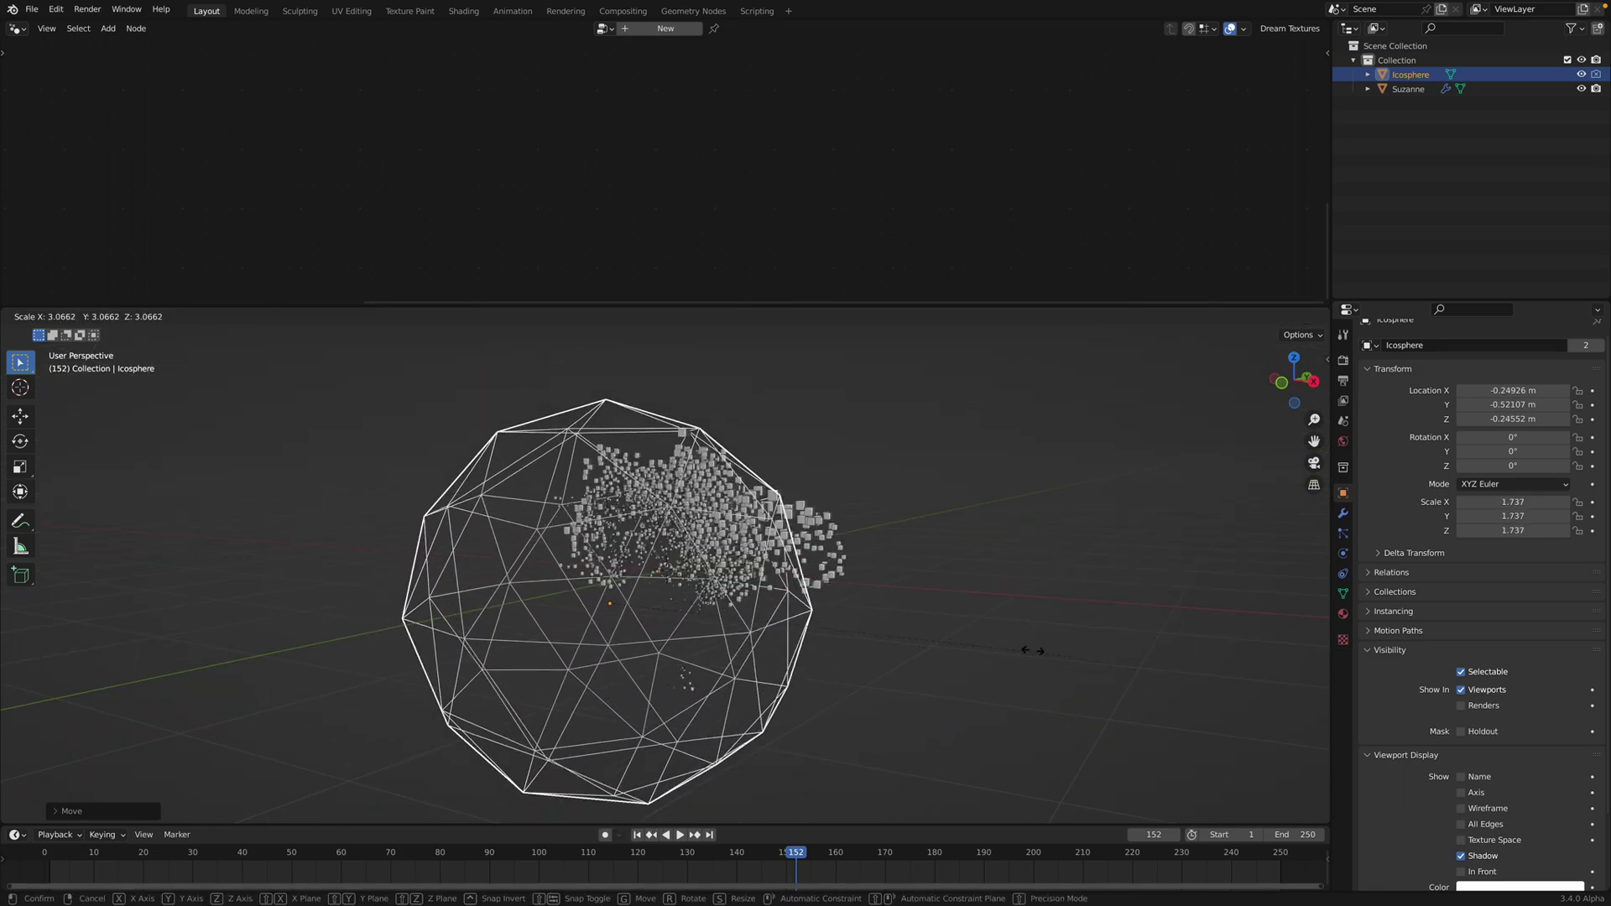
left_click(865, 645)
key("g")
key("y")
left_click(923, 604)
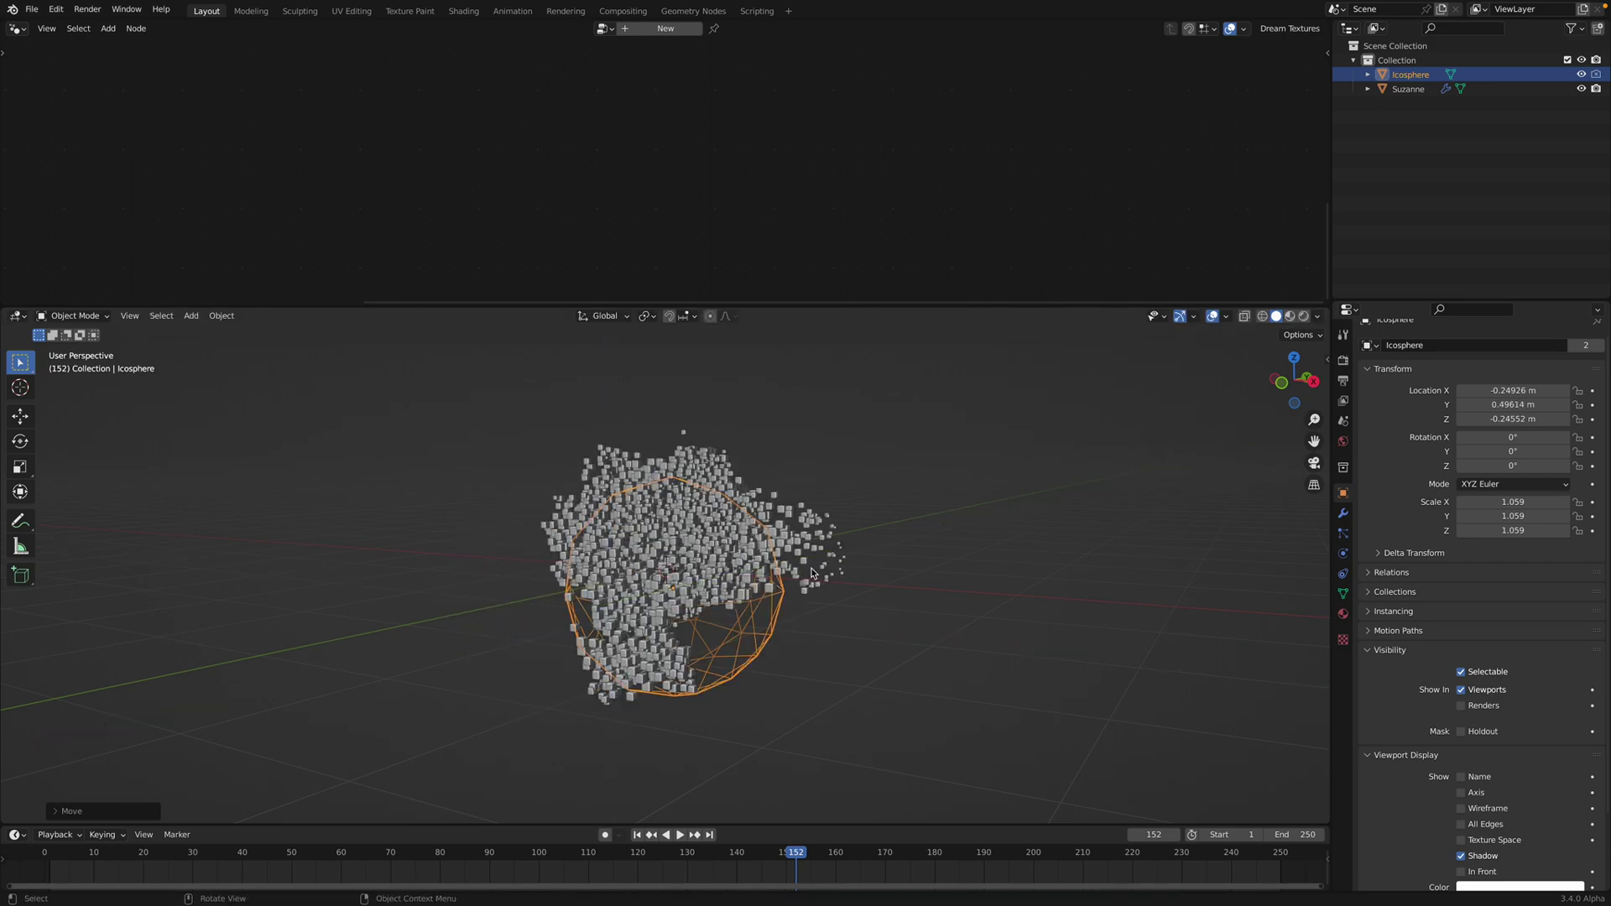
Step: Select the voxelized monkey and look over its Geometry Nodes tree
middle_click_drag(923, 604, 836, 598)
scroll(789, 587, "up", 2)
middle_click_drag(726, 579, 880, 564)
left_click(777, 528)
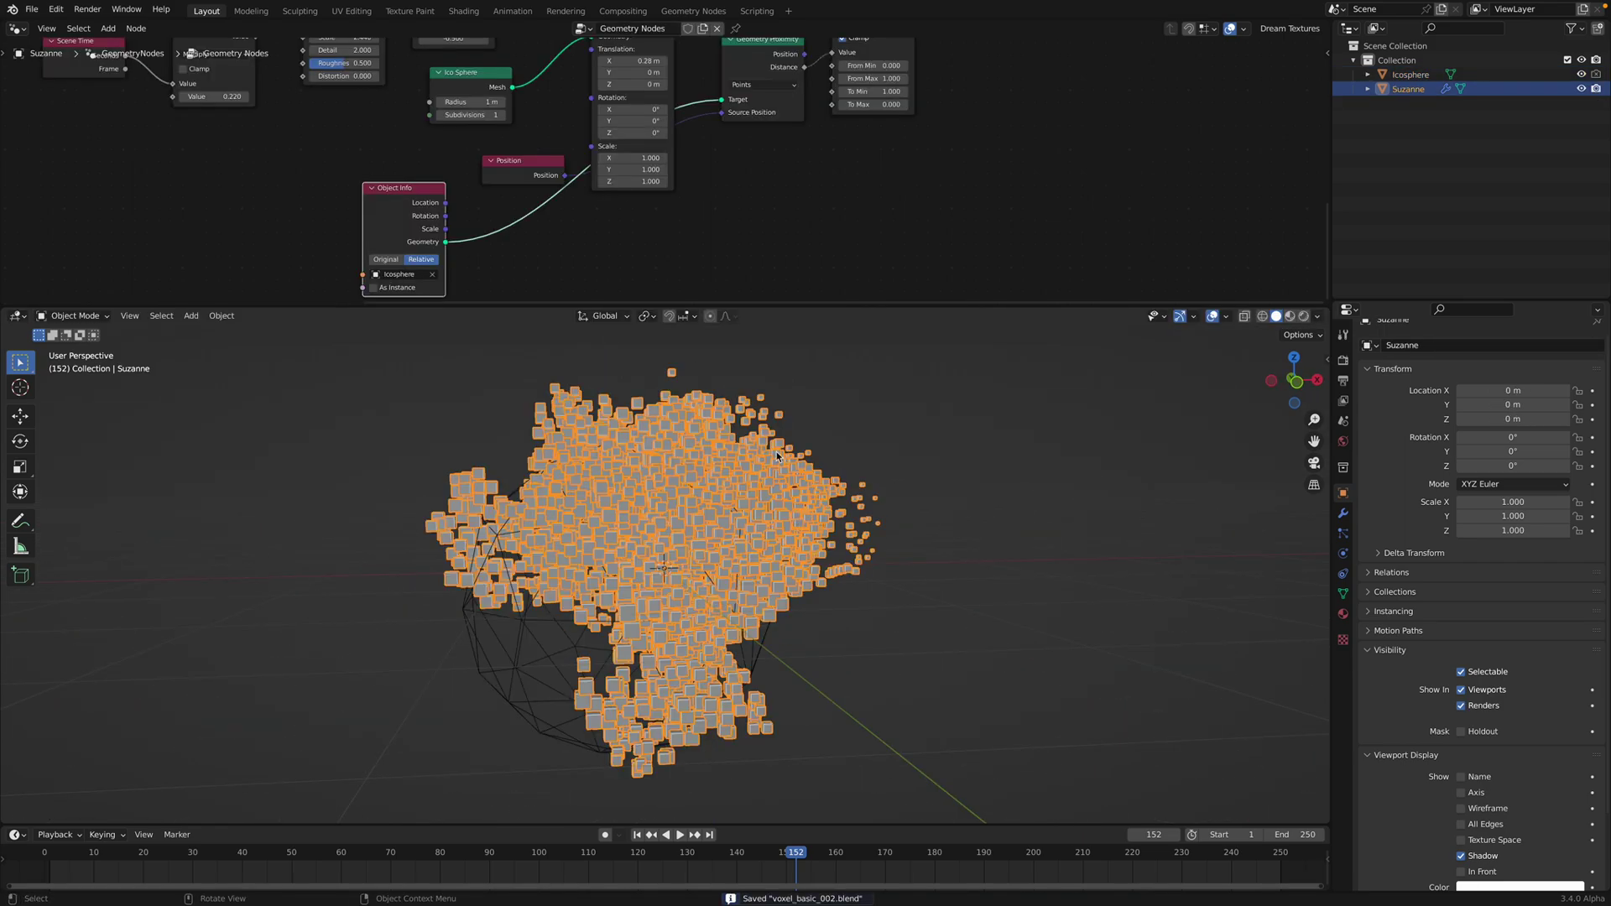
middle_click_drag(587, 243, 973, 299)
scroll(680, 220, "down", 3)
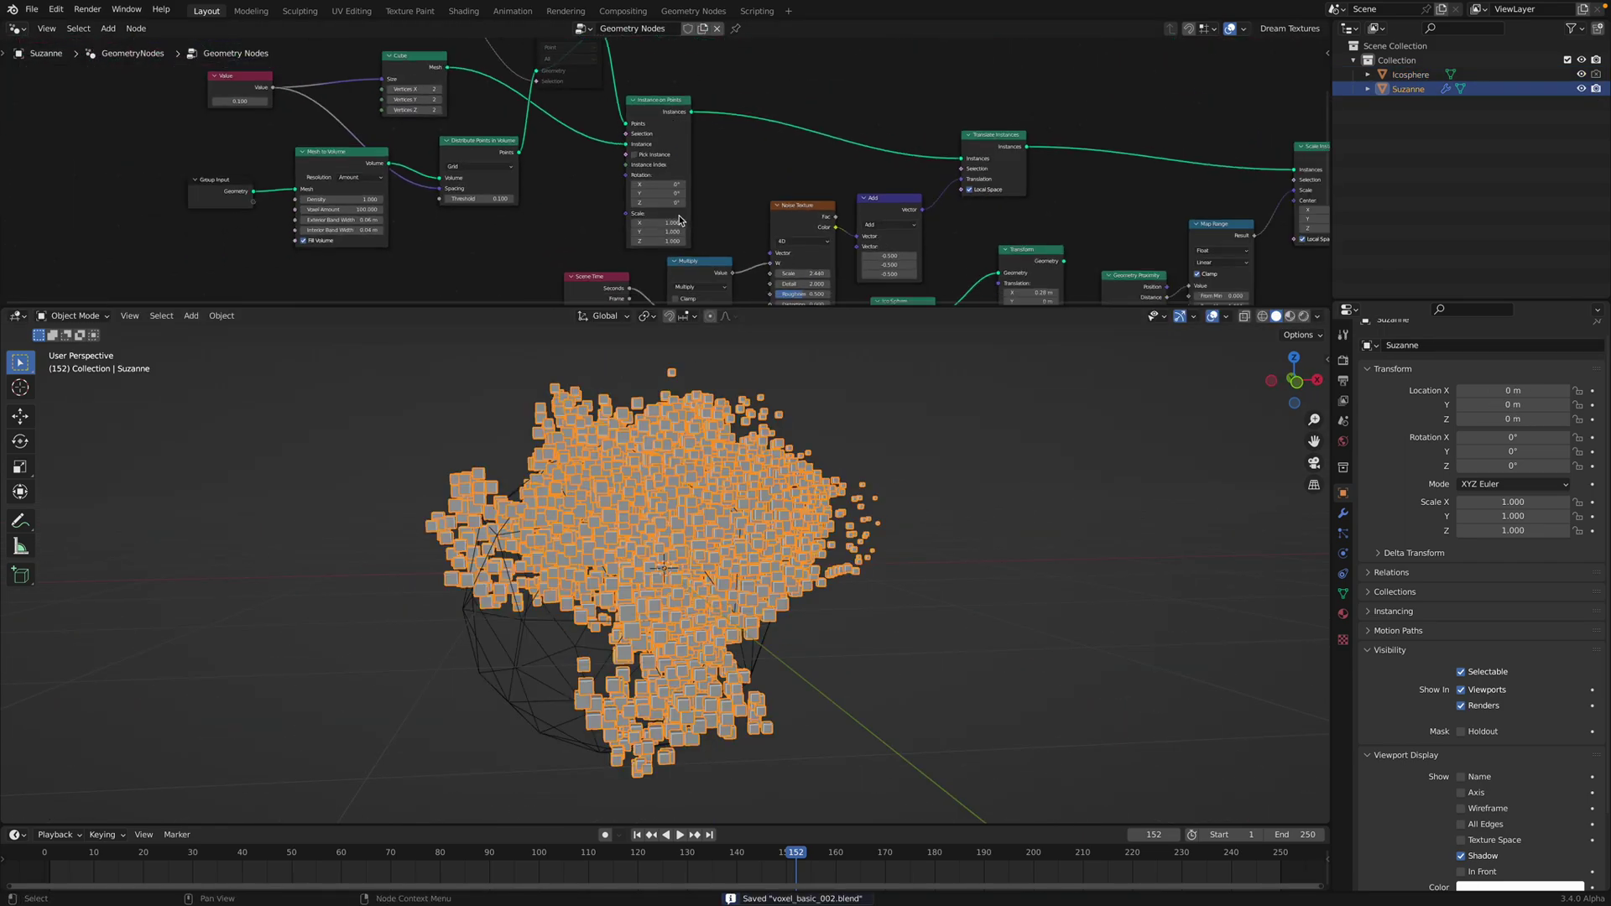
Step: Switch to the browser and review the developer task on distributing points in a volume, from its description through the comments
key("ctrl+Left")
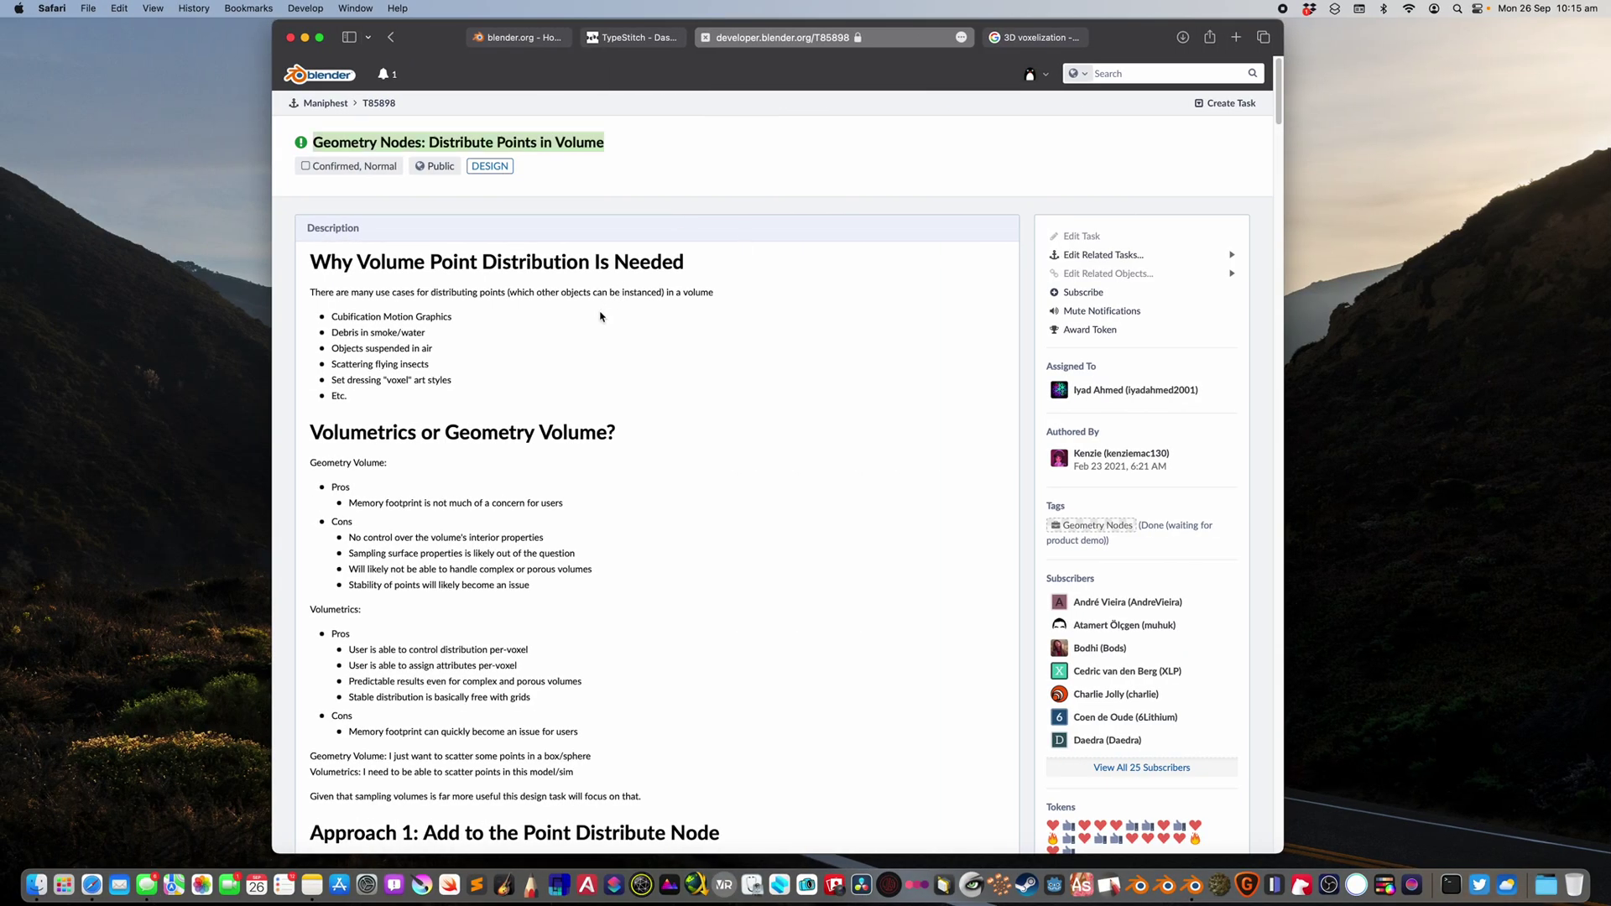
scroll(601, 317, "down", 20)
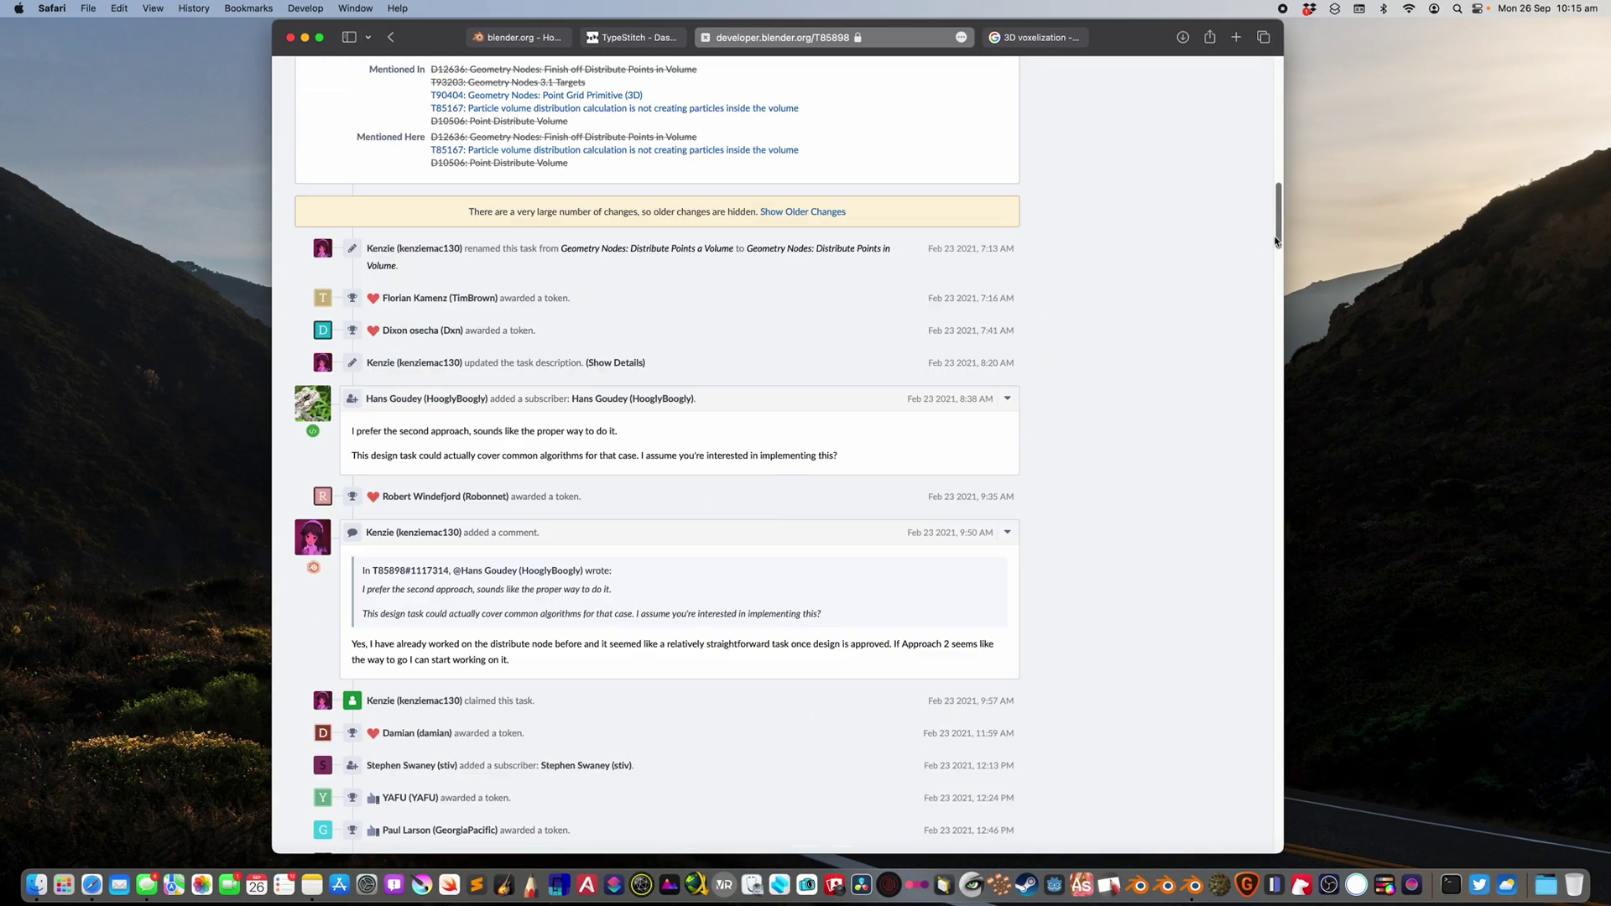
scroll(478, 323, "down", 20)
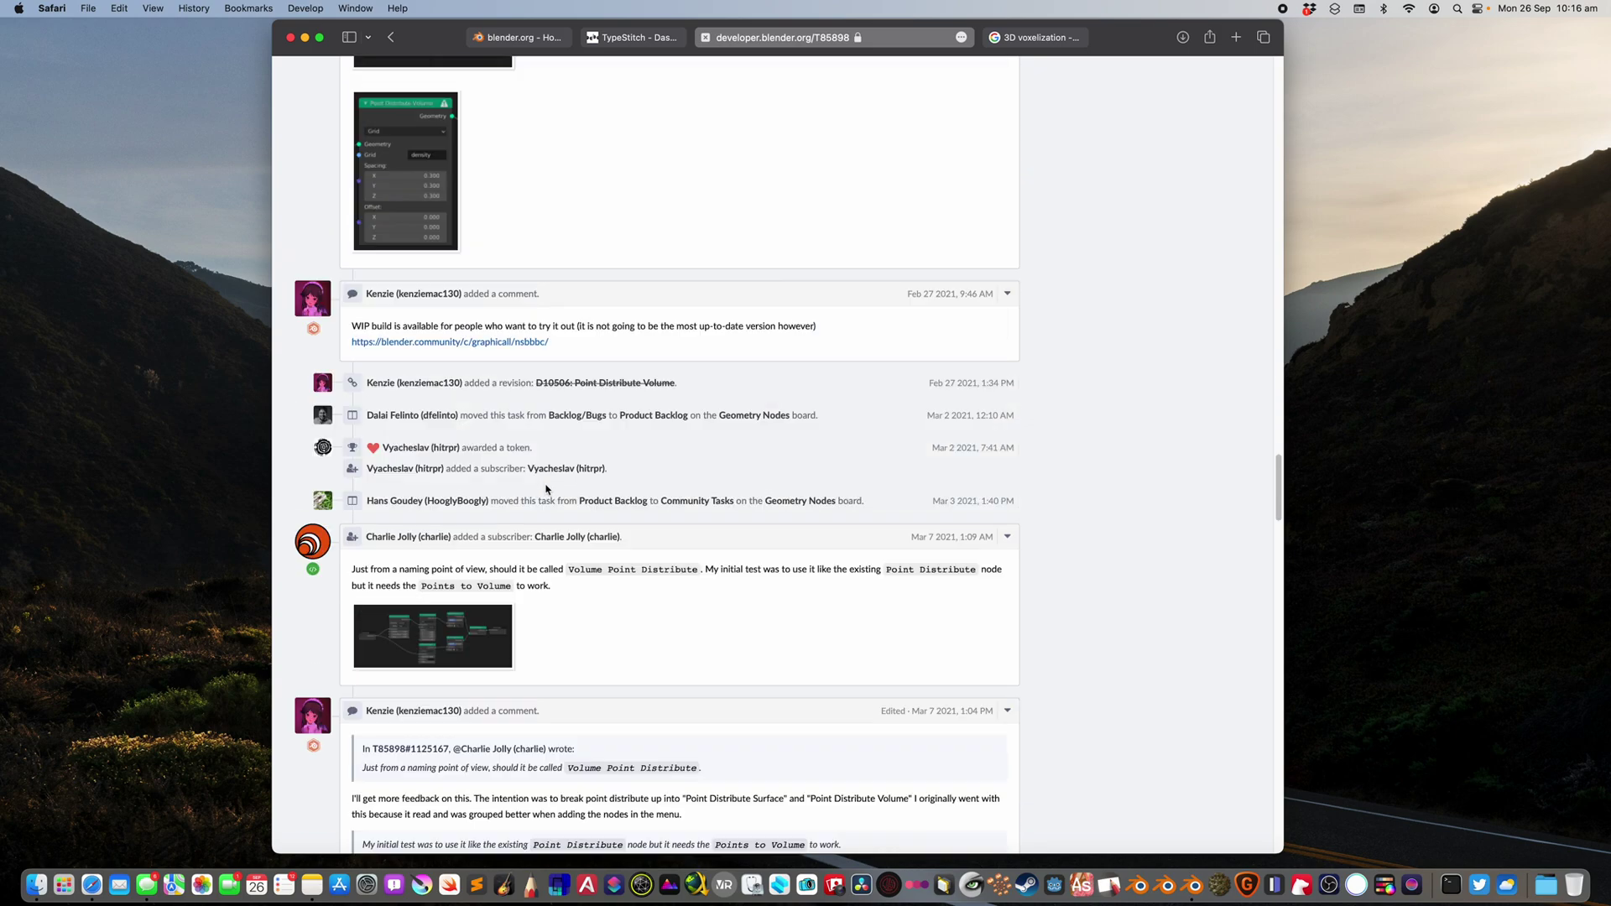
scroll(548, 487, "down", 20)
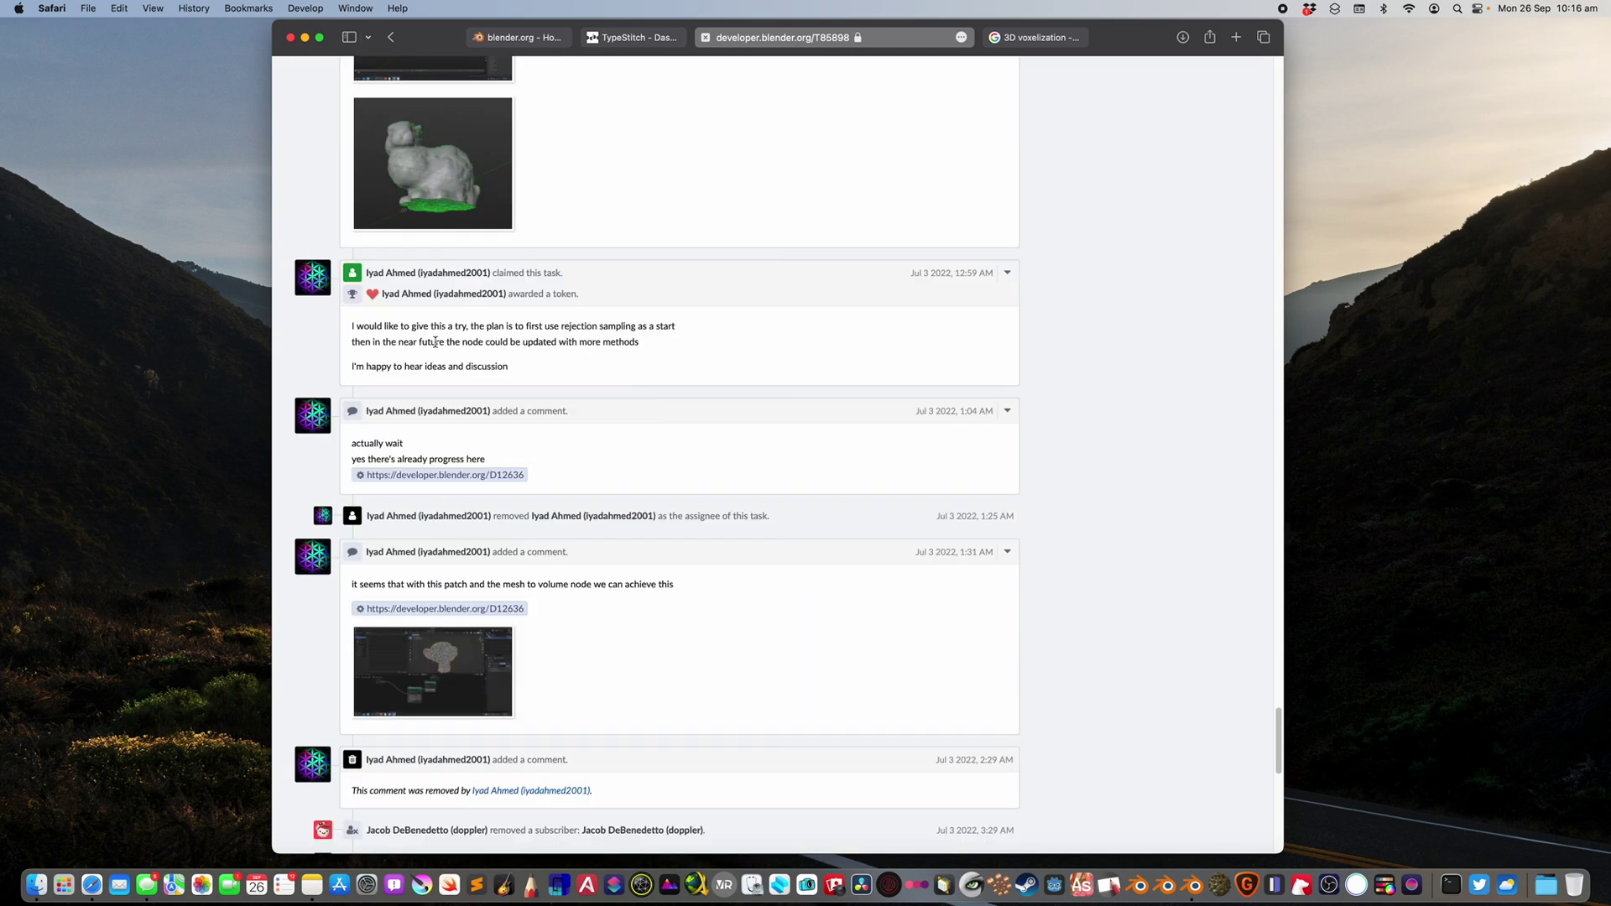
scroll(386, 361, "up", 4)
scroll(447, 349, "up", 1)
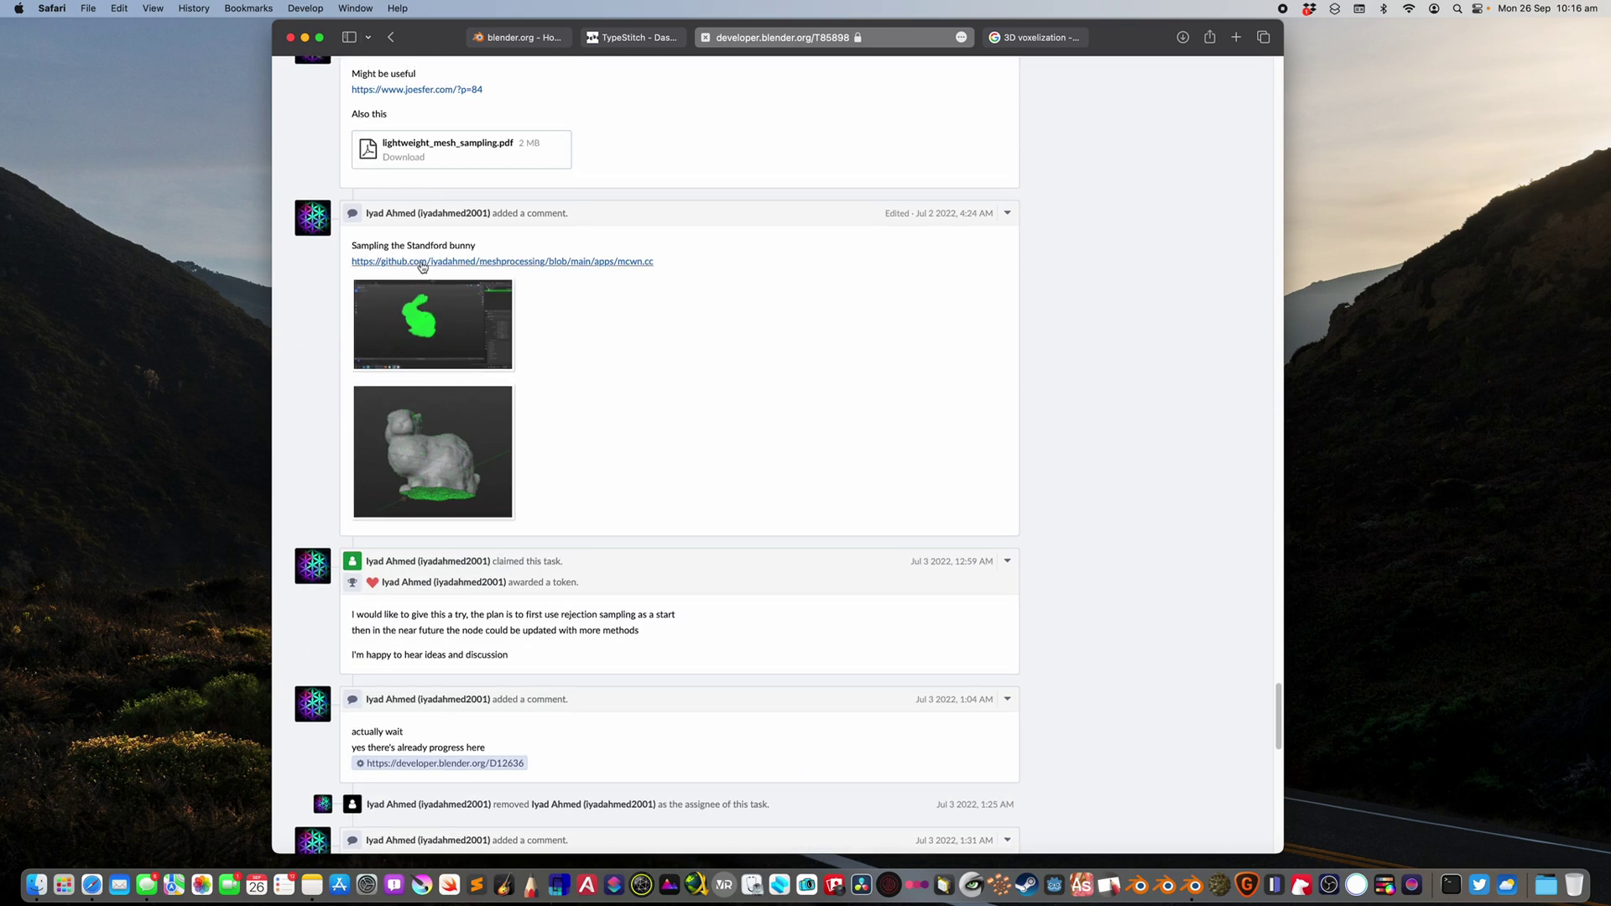
scroll(465, 463, "down", 2)
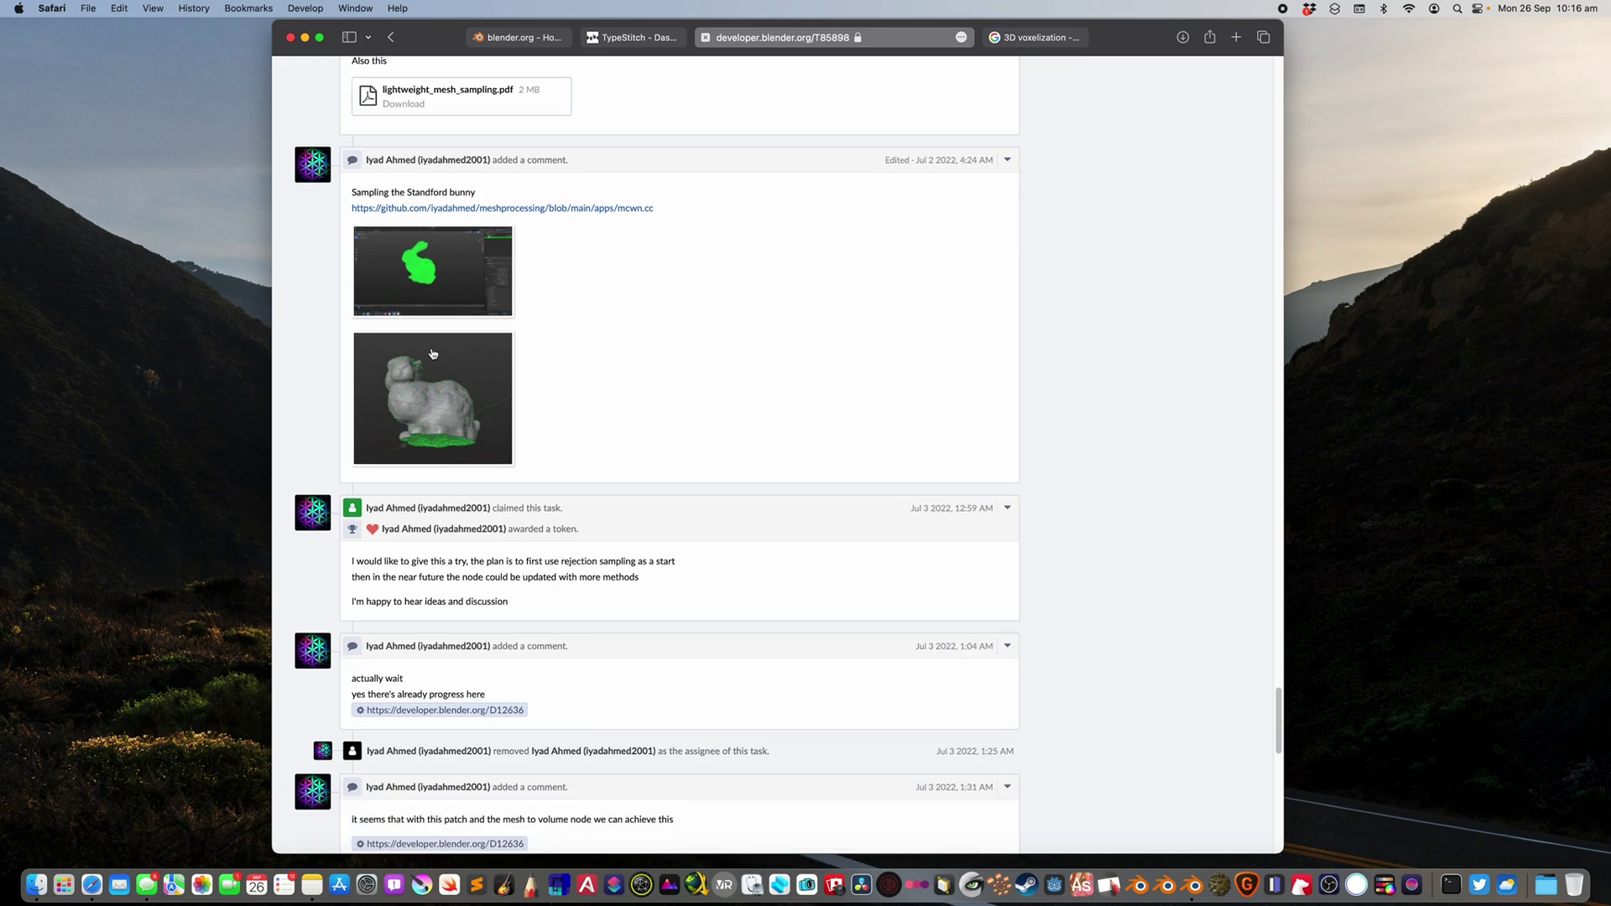
scroll(454, 466, "down", 20)
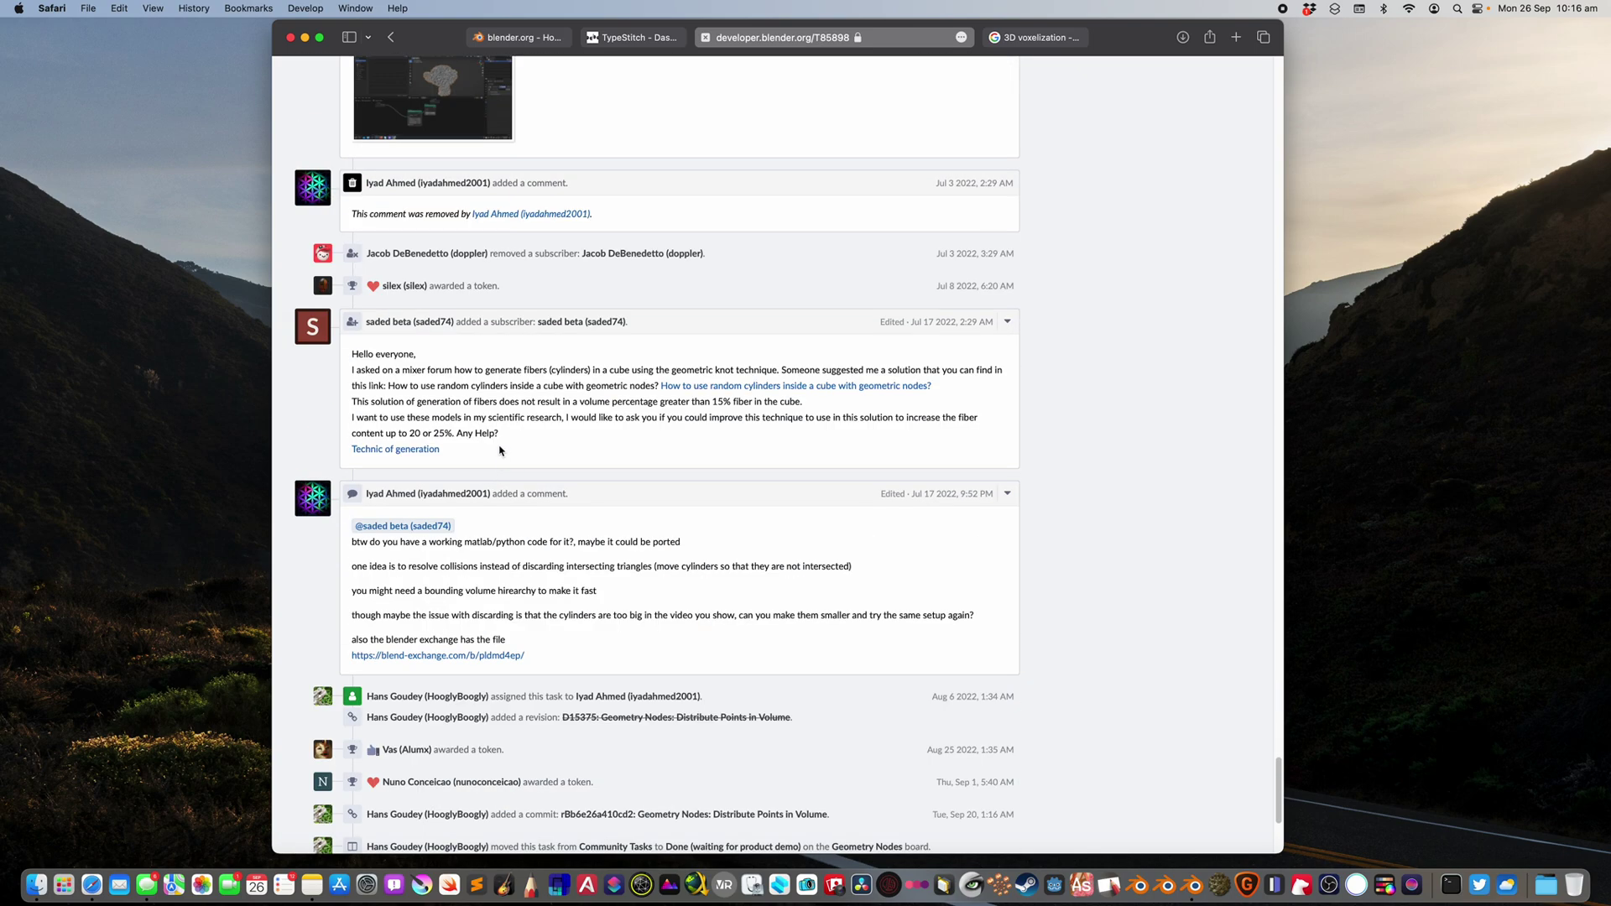
scroll(519, 483, "up", 20)
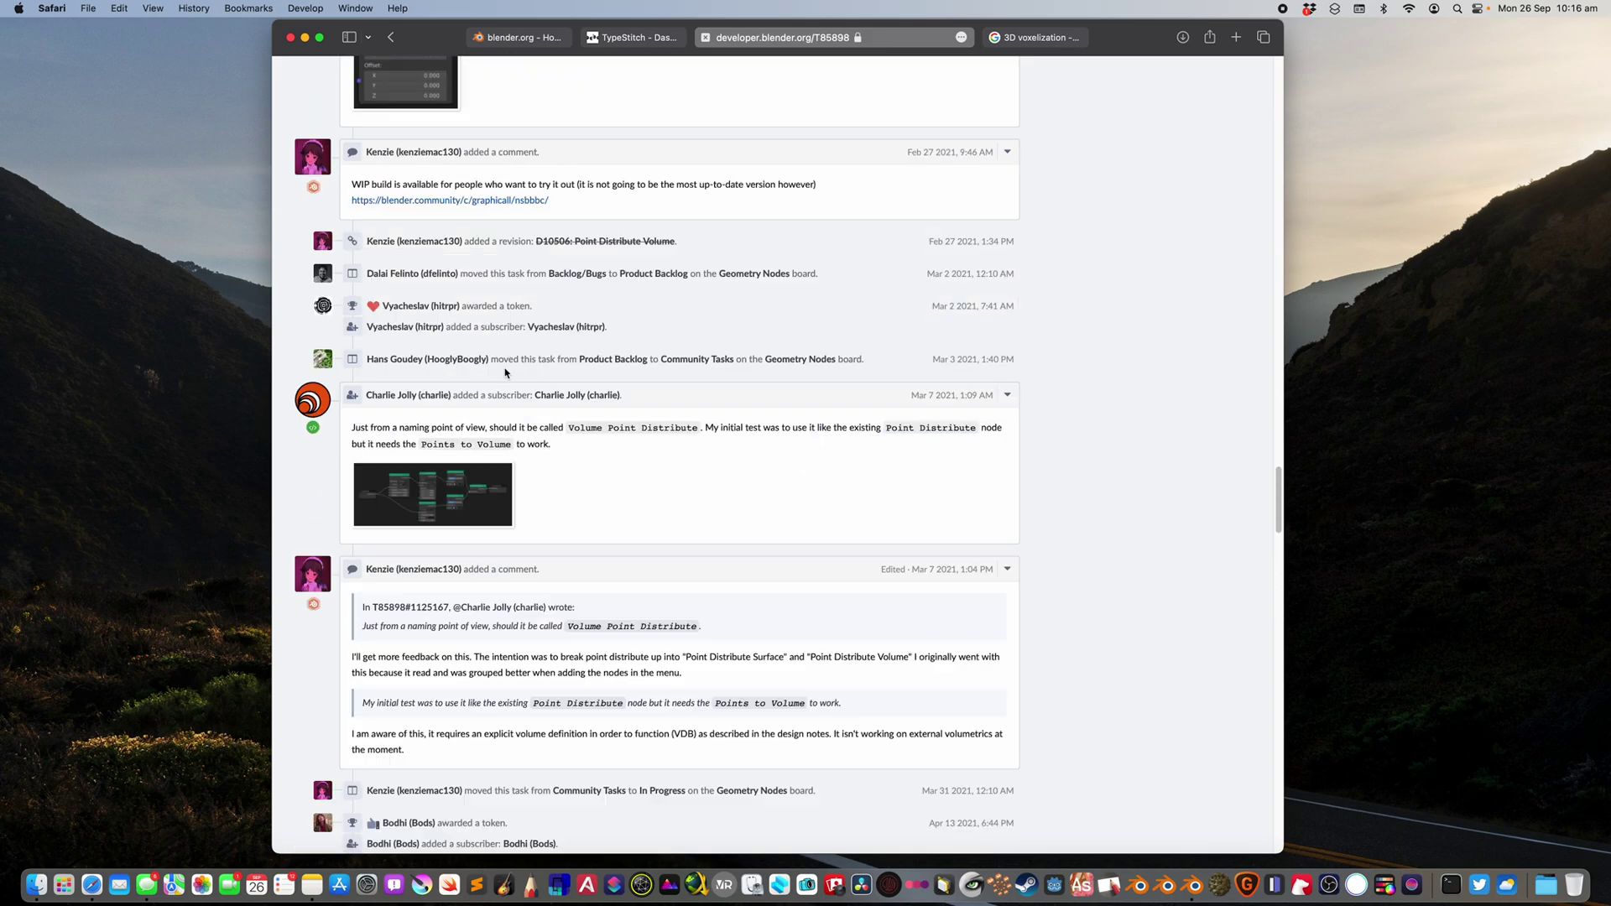
scroll(491, 333, "up", 20)
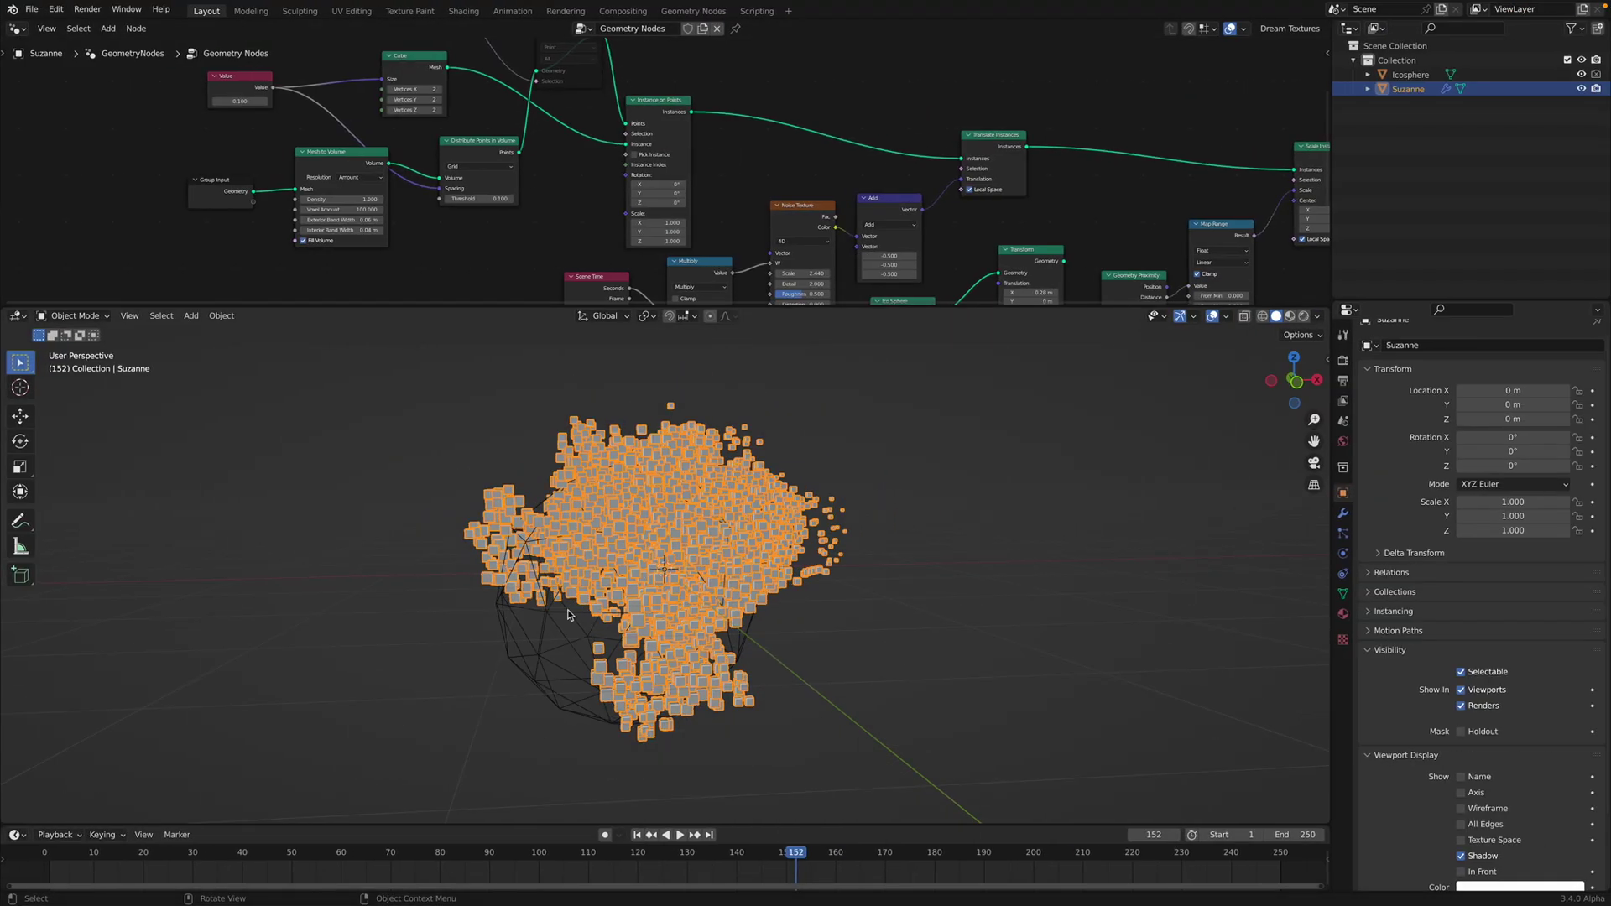
Step: Save the Blender file and enlarge the node editor to show the monkey's complete node tree
left_click(628, 621)
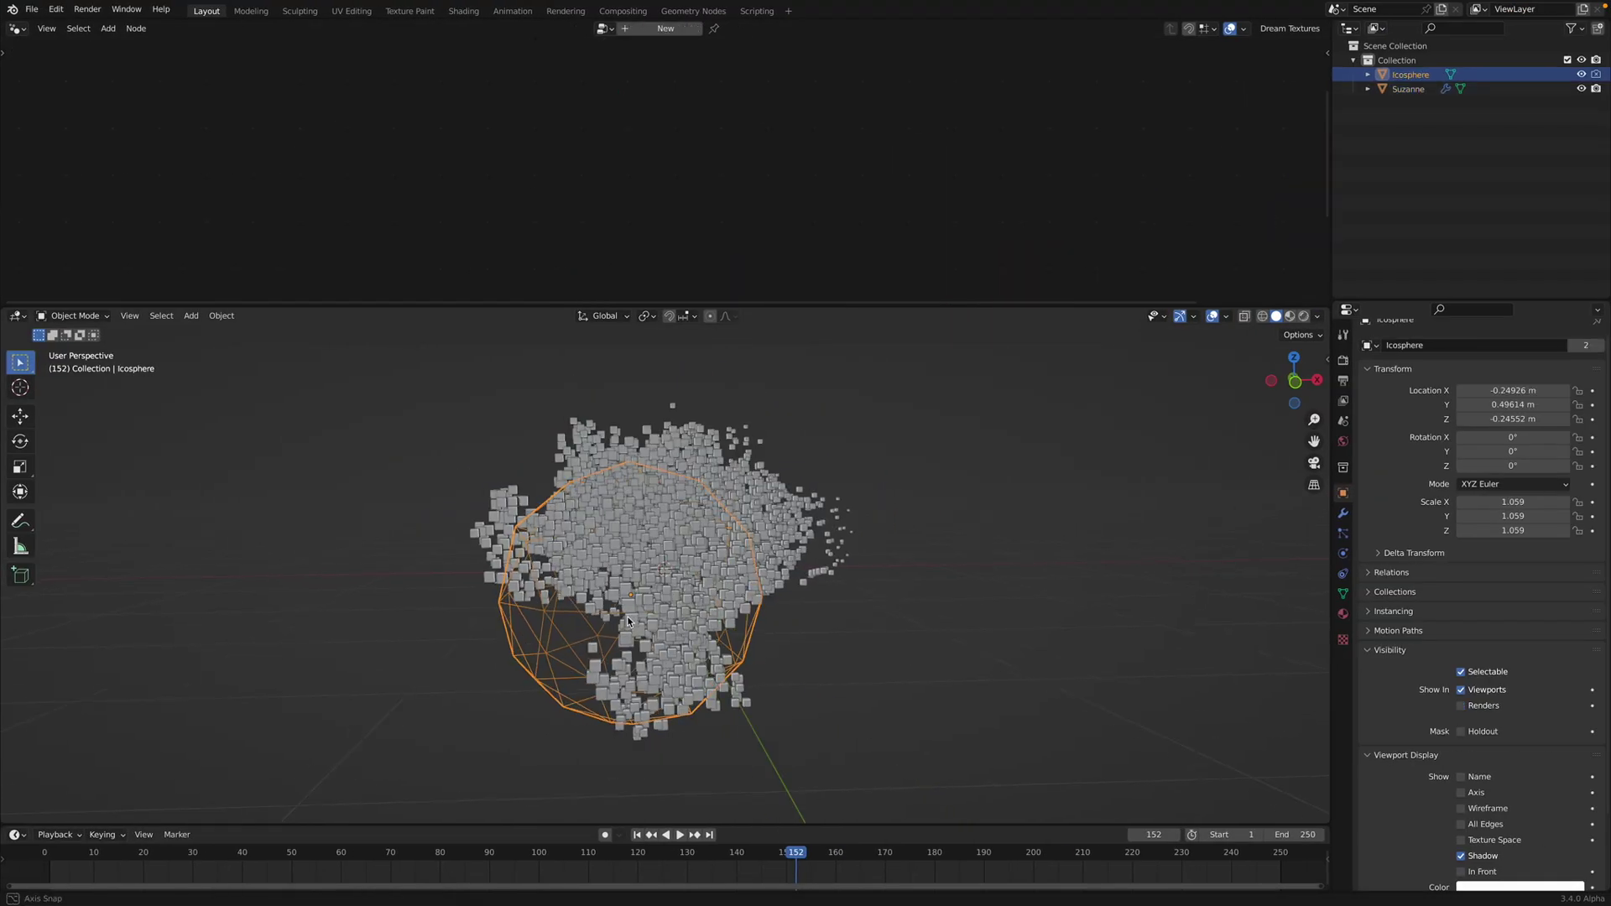
key("ctrl+s")
left_click(789, 516)
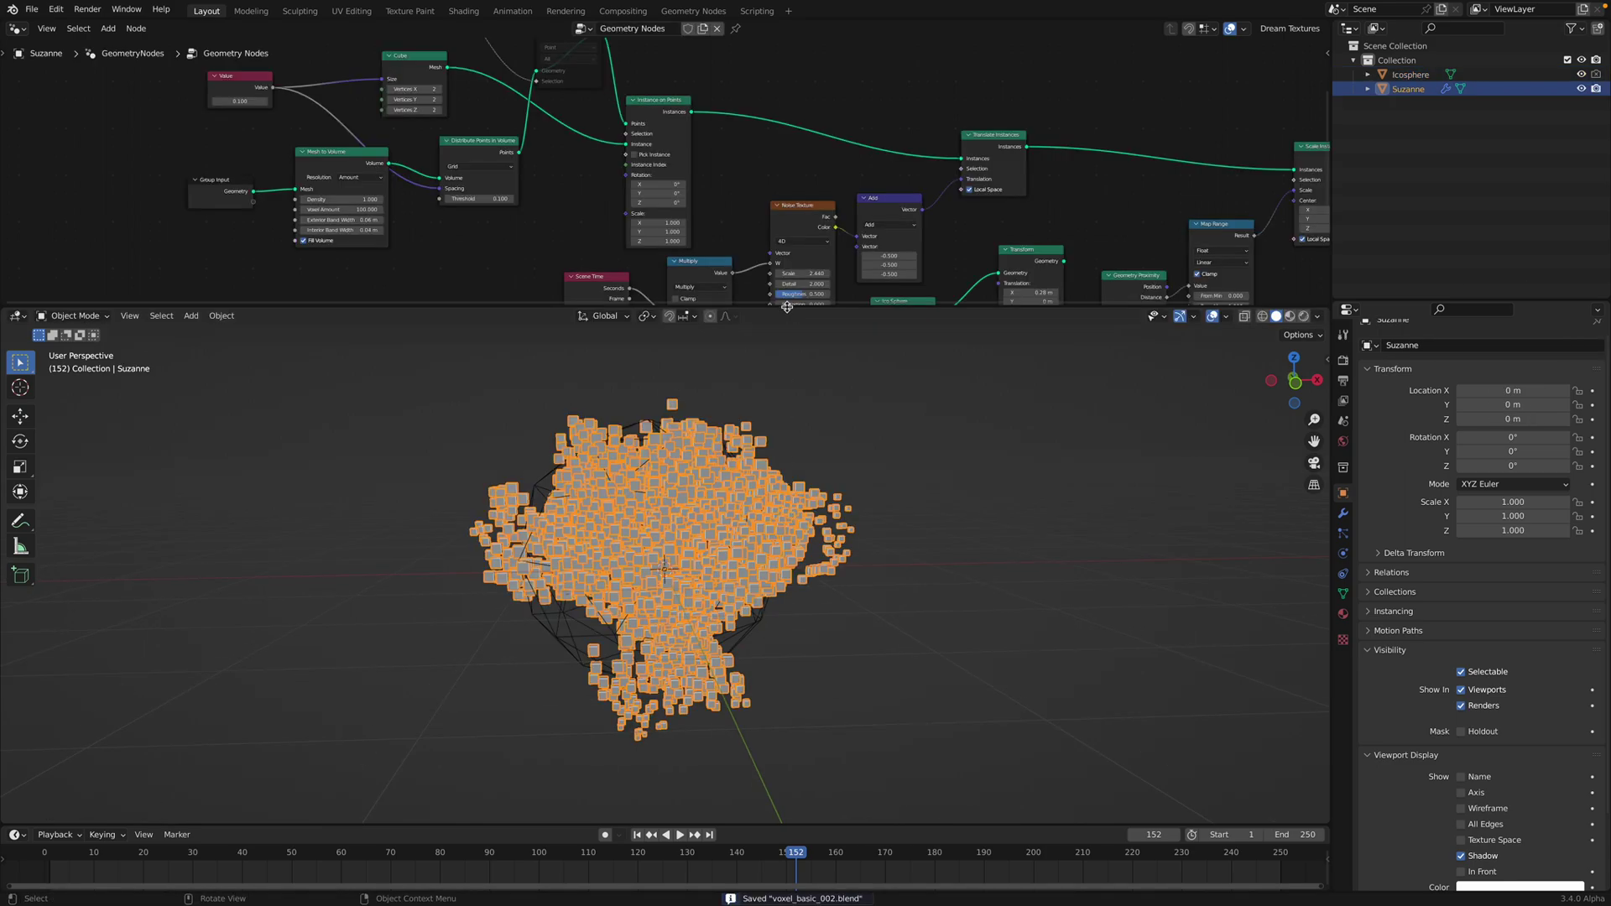
left_click_drag(787, 307, 788, 418)
key("Home")
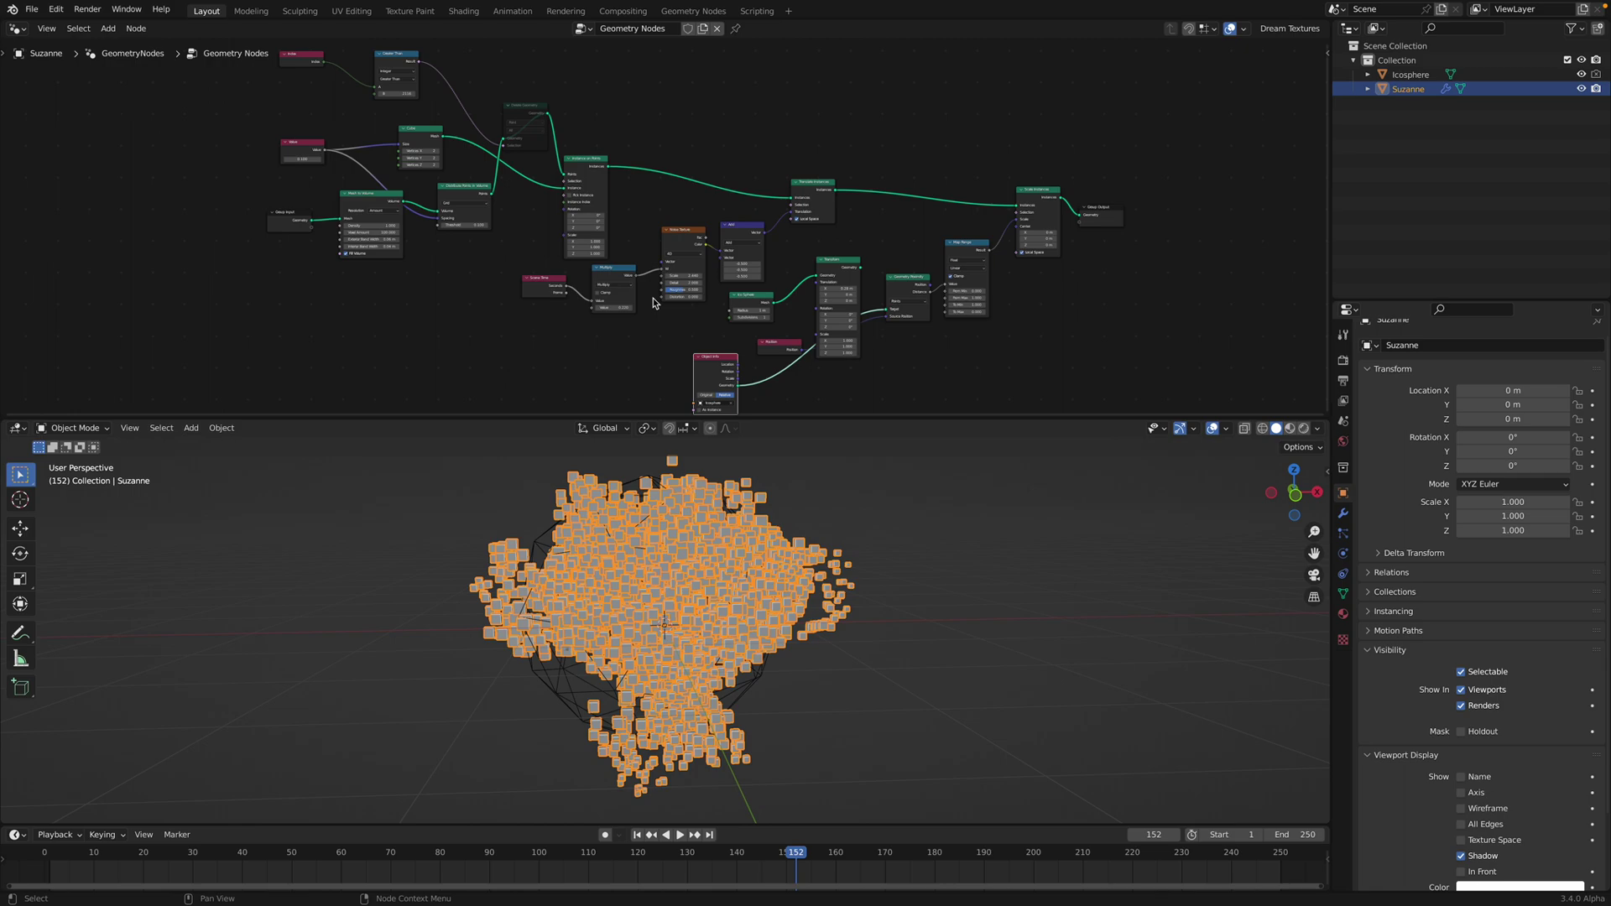
middle_click_drag(697, 314, 686, 326)
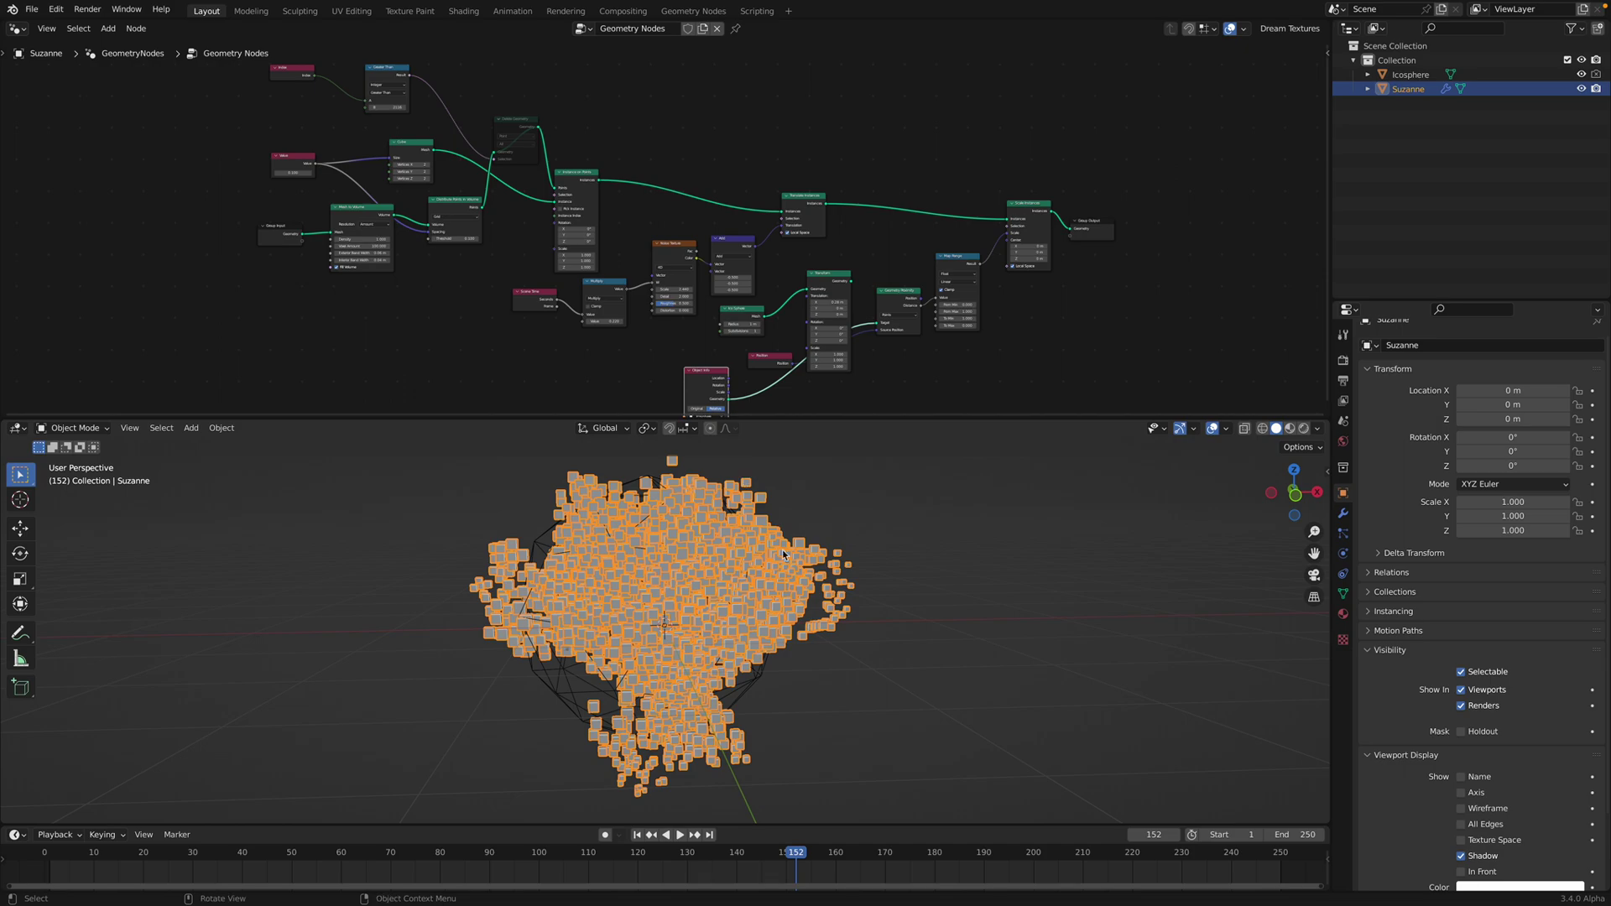
Step: Move the icosphere to about X 0.25 m, Y 0.36 m, Z -0.19 m, over the monkey's head
middle_click_drag(638, 537, 547, 517)
left_click(547, 517)
key("g")
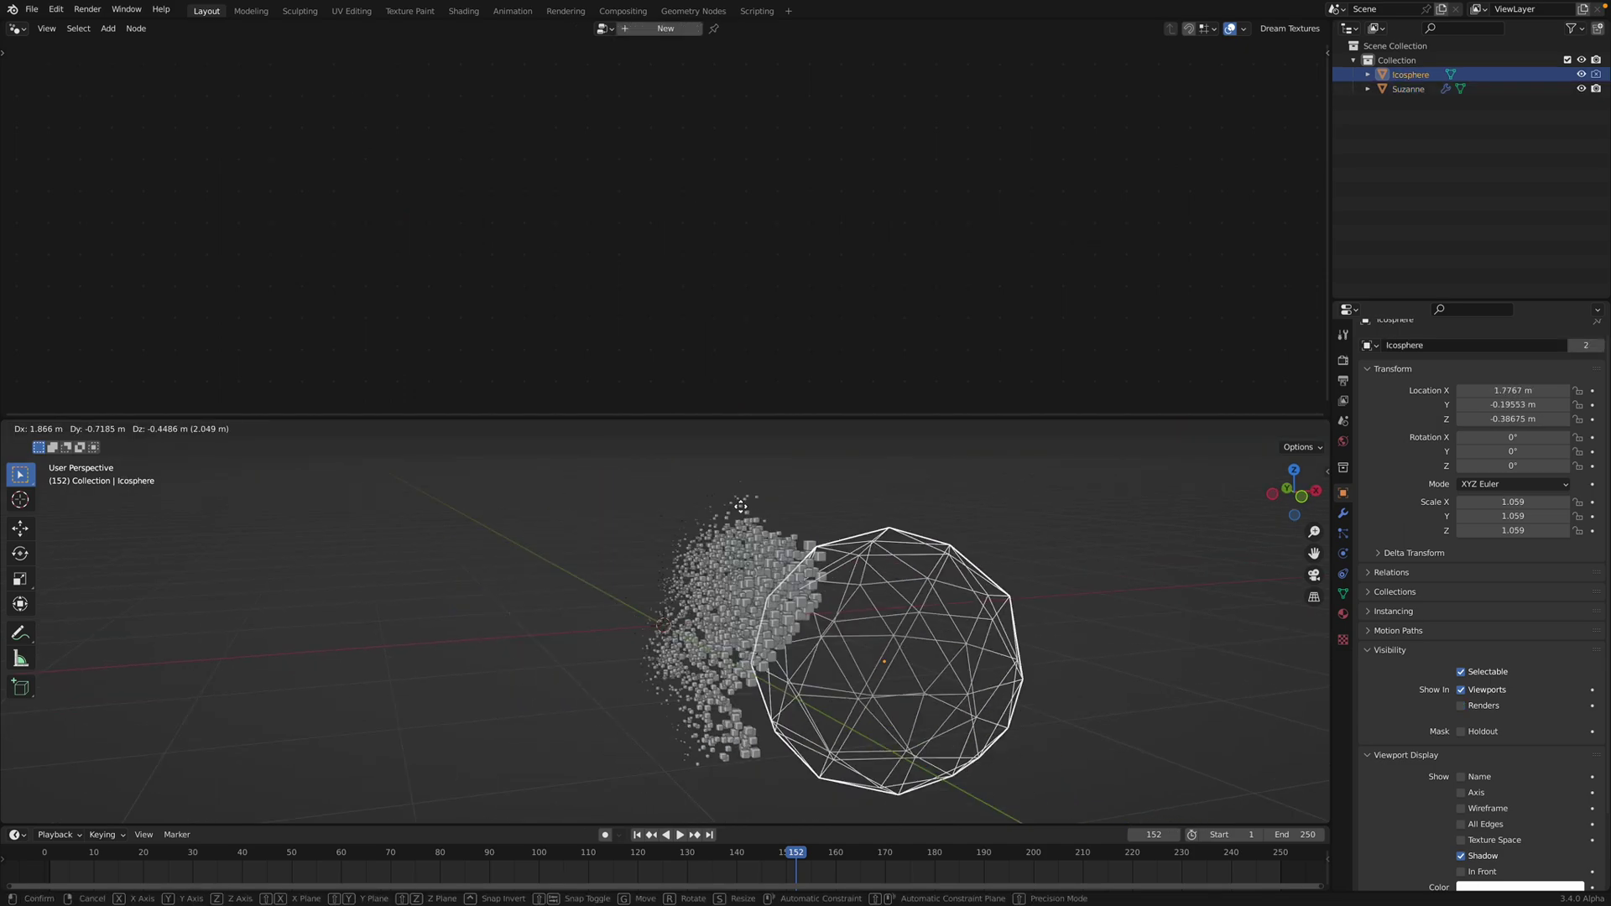
left_click(630, 559)
scroll(693, 573, "up", 1)
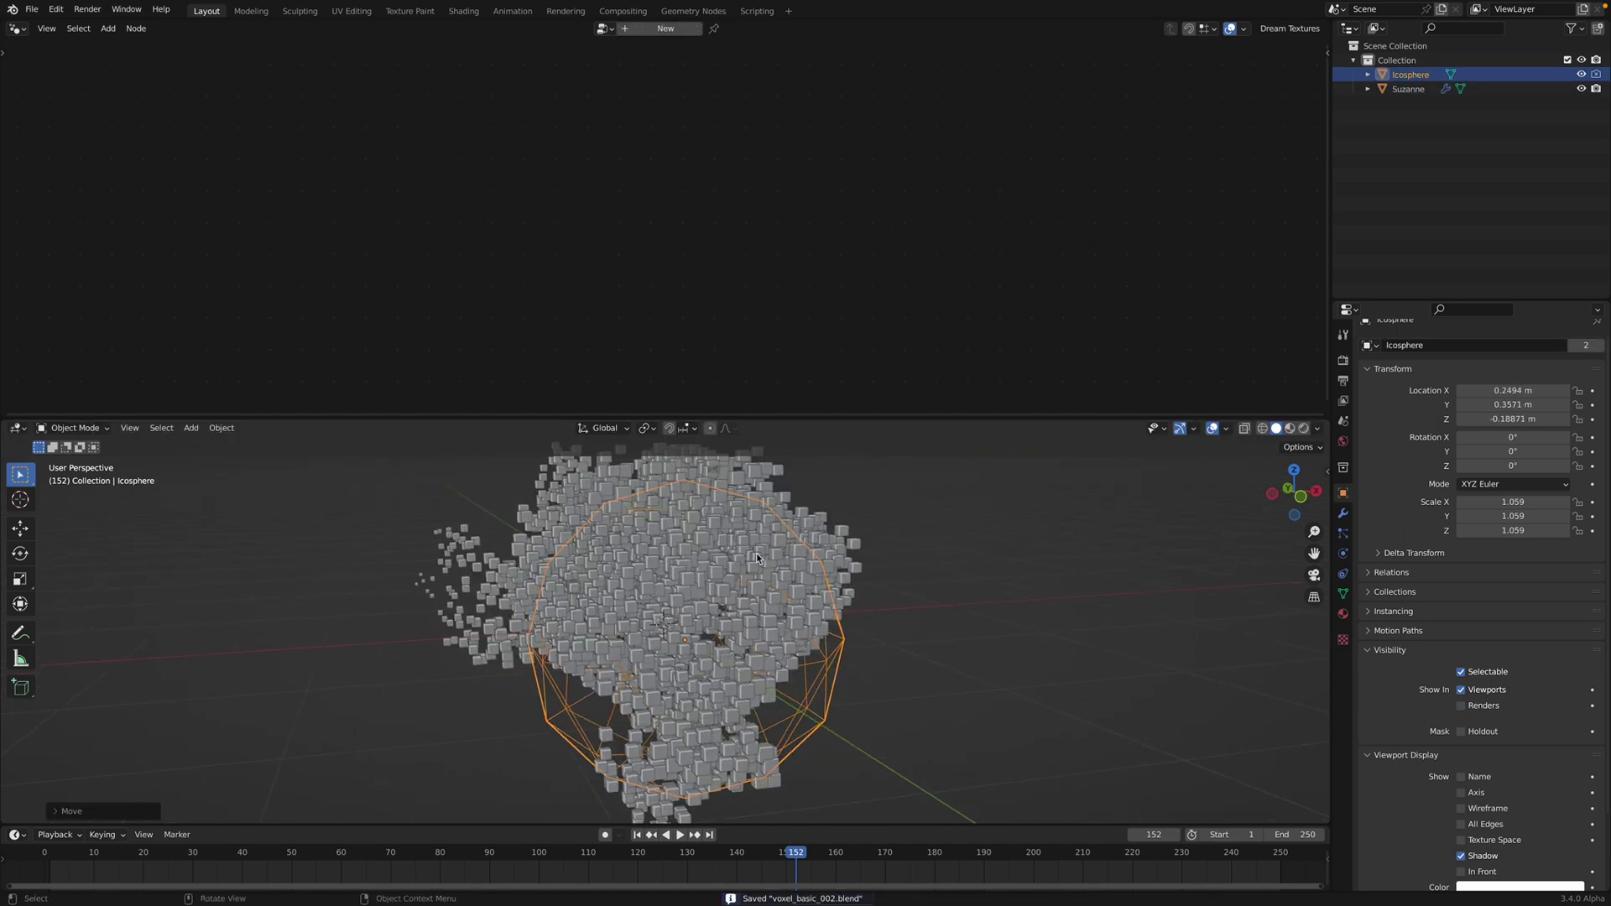
Step: Switch the 3D viewport to Material Preview shading and enlarge it over the node editor, with nothing selected
left_click(757, 553)
middle_click_drag(821, 562, 1050, 522)
left_click(1288, 429)
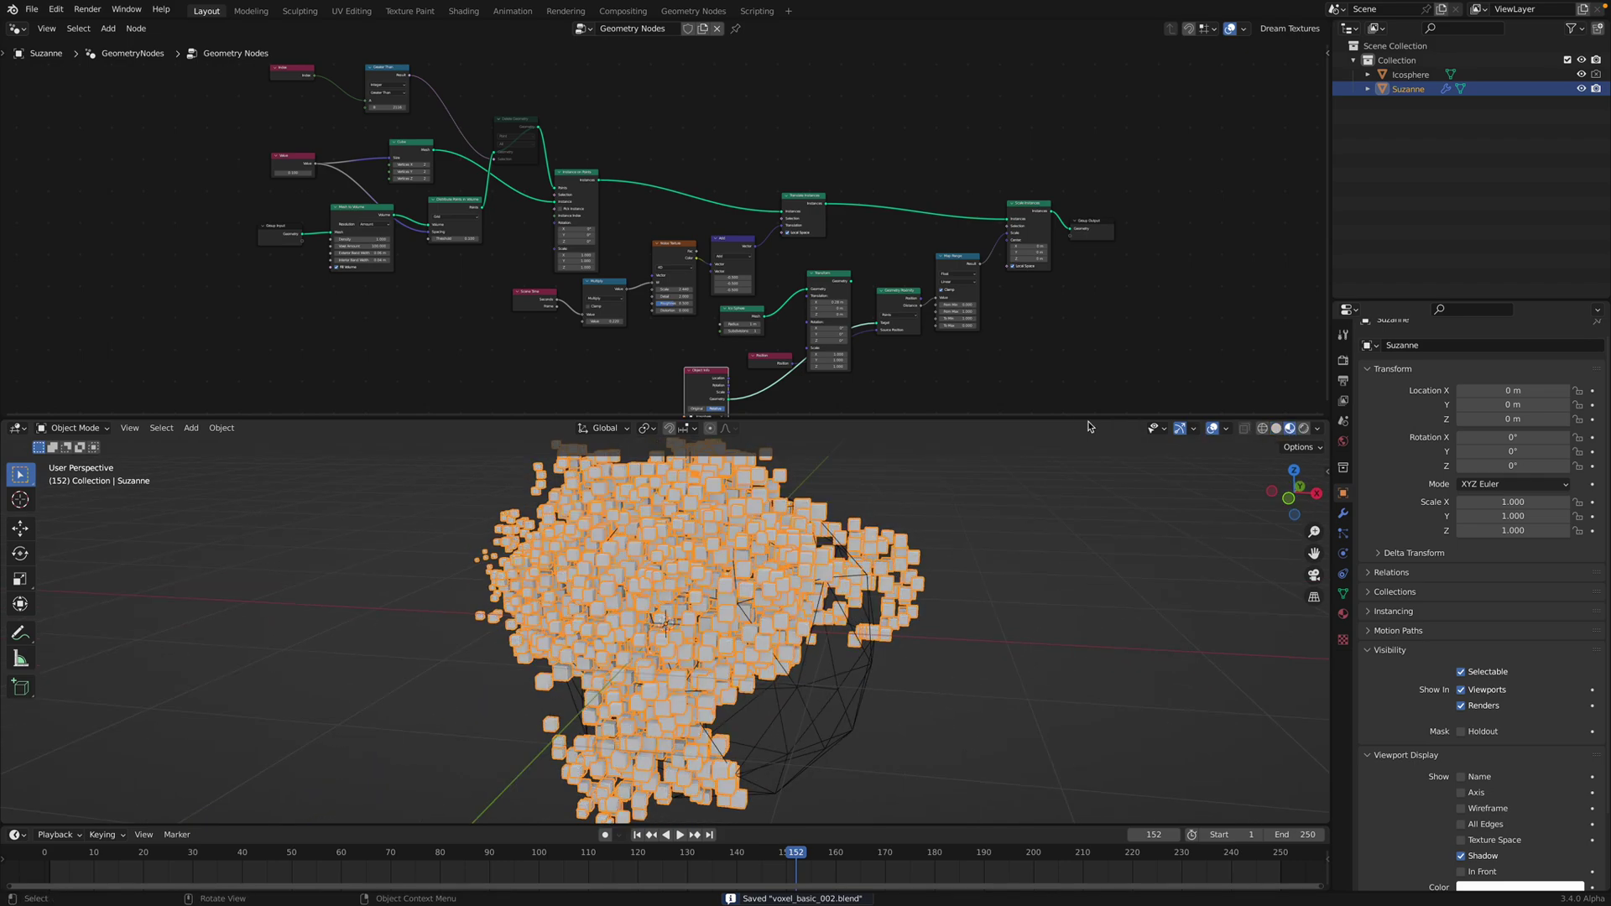
left_click_drag(1080, 420, 1080, 291)
left_click(924, 638)
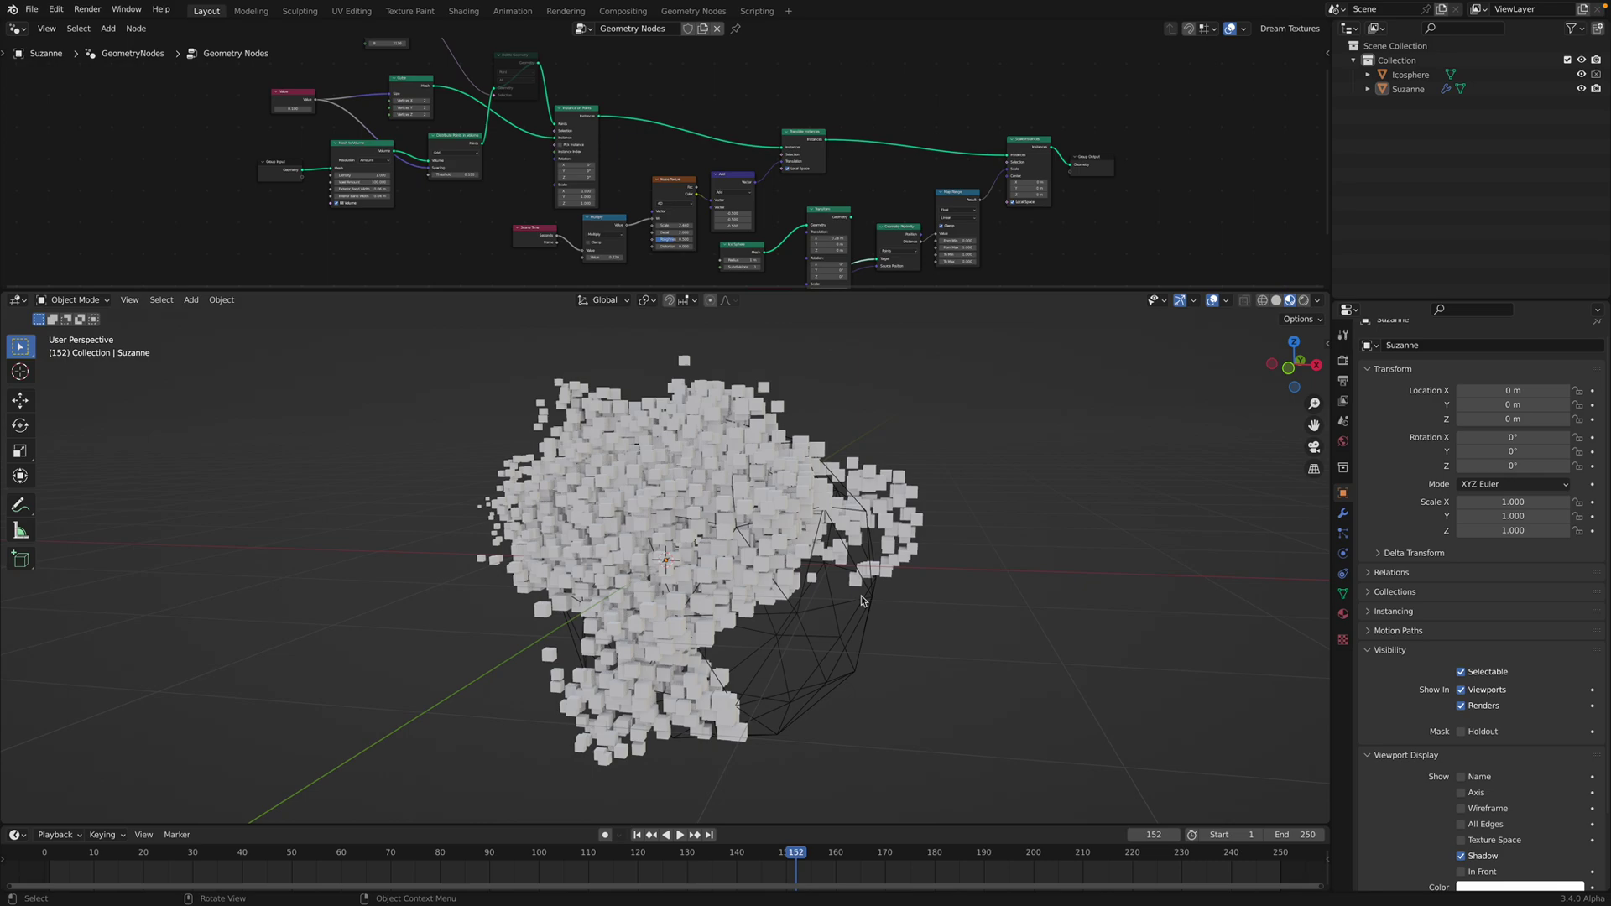
Step: Reposition the icosphere around the monkey, ending at about X -0.33 m, Y 0.17 m, Z 0 m, and save the file
left_click(865, 603)
key("g")
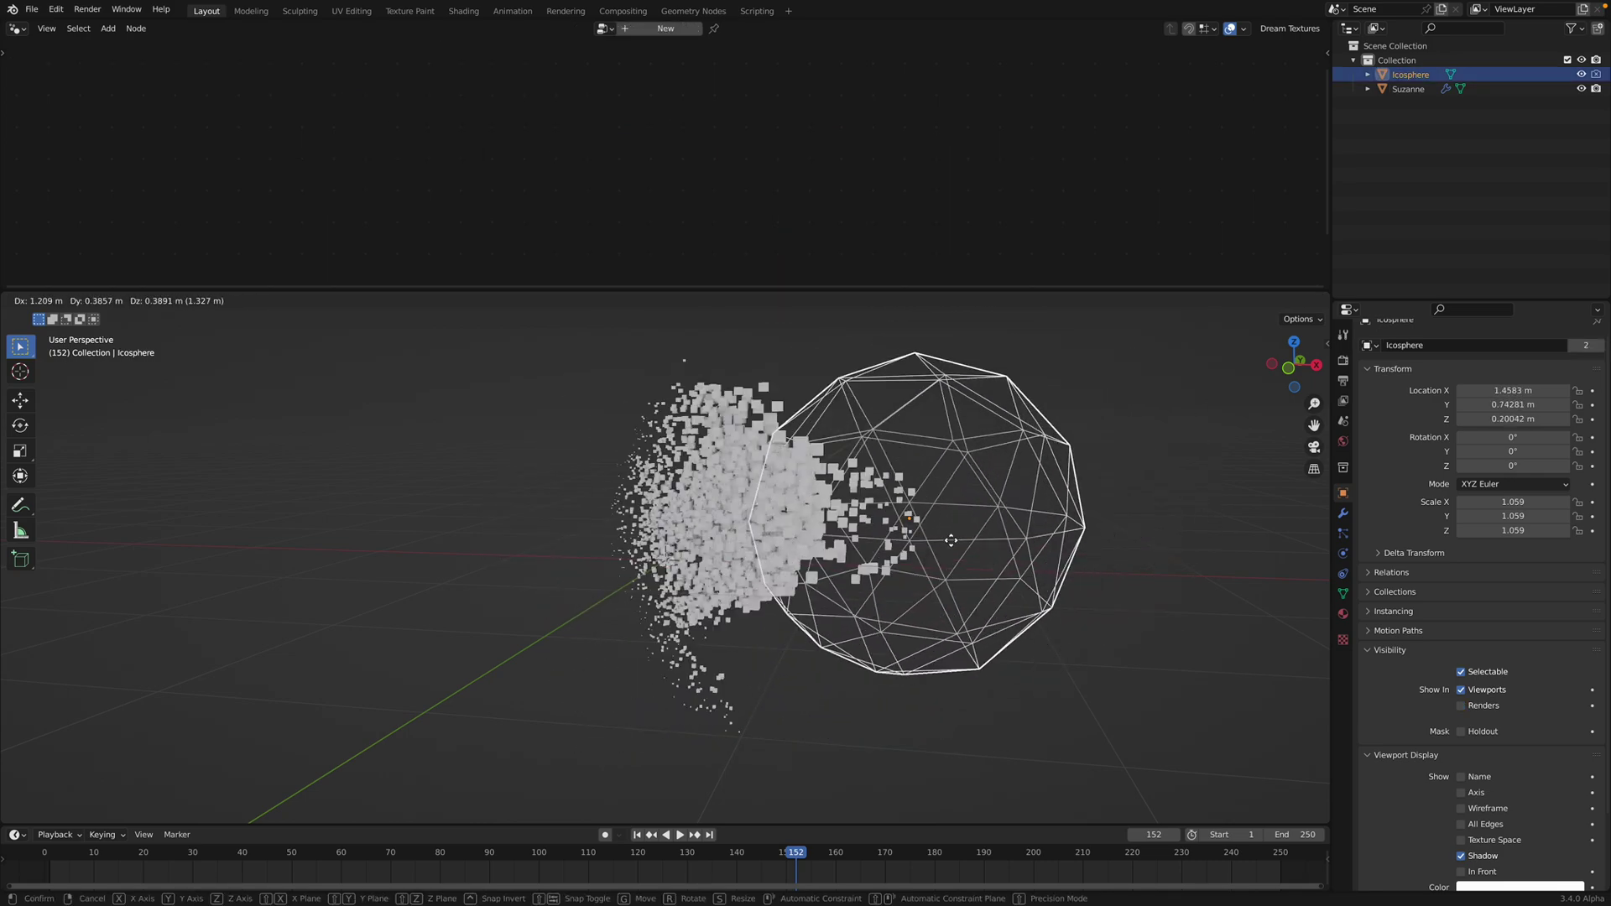
left_click(867, 552)
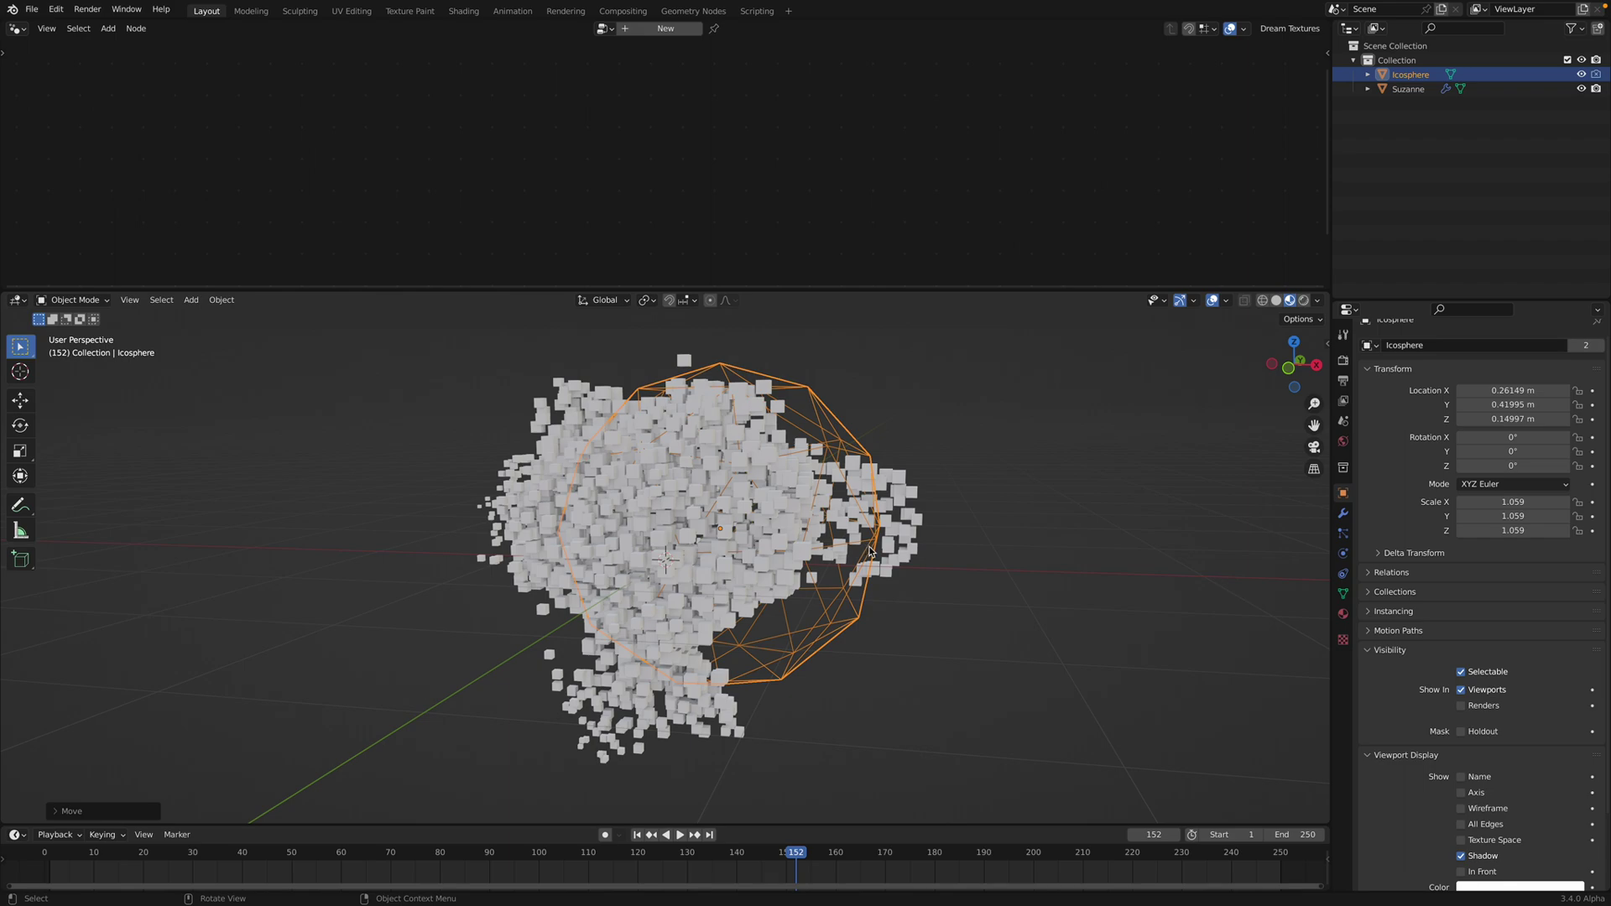
key("g")
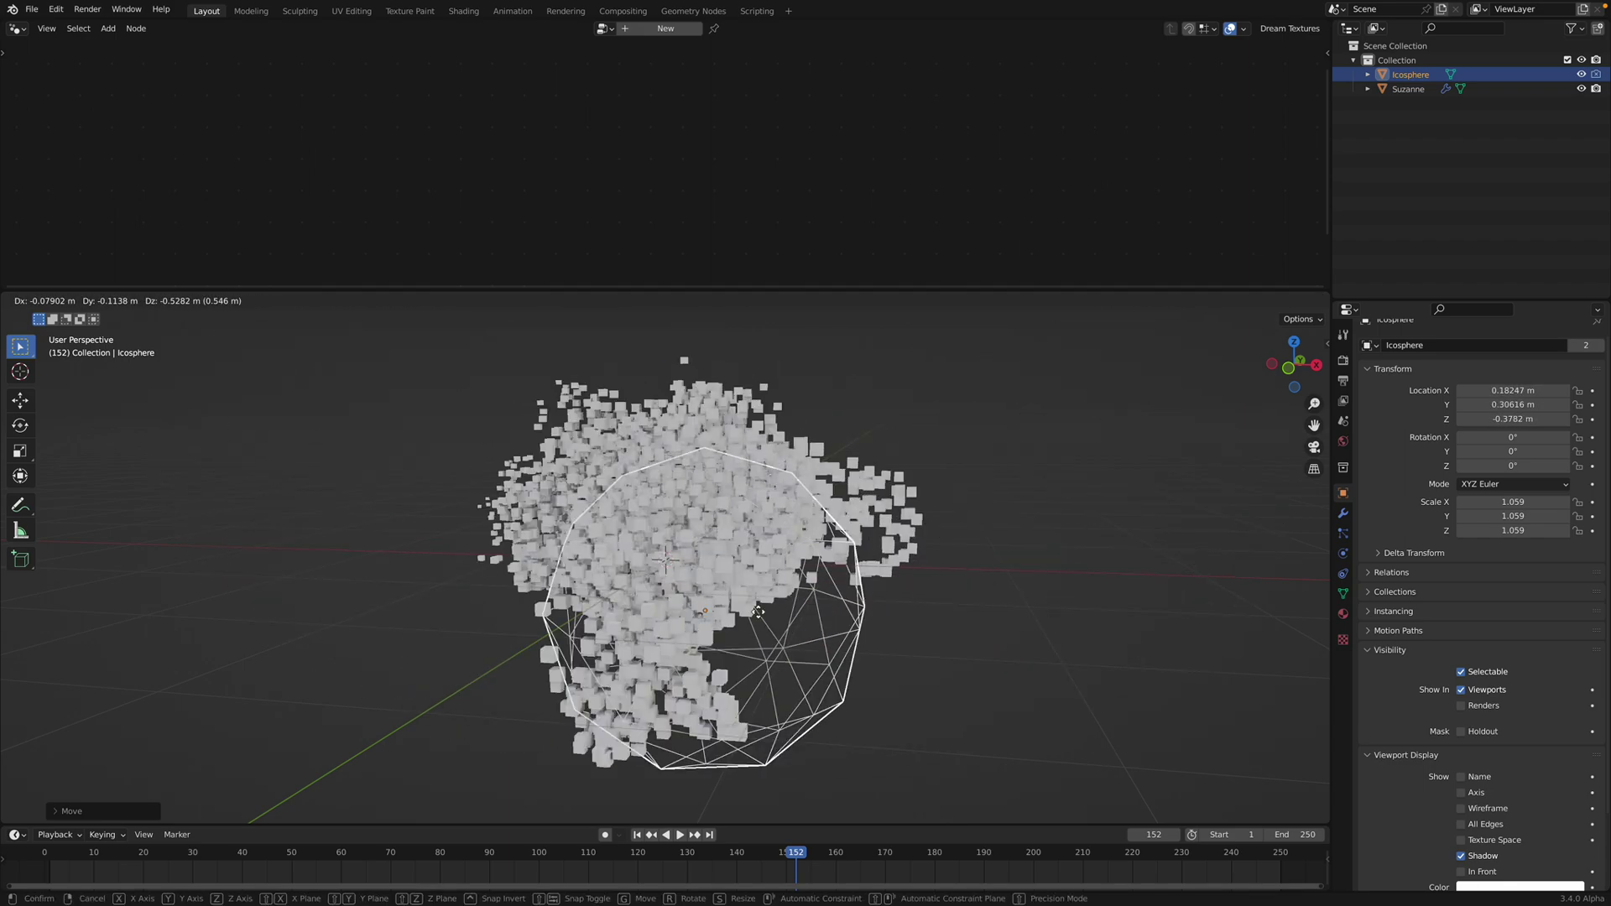
left_click(796, 596)
middle_click_drag(668, 597, 748, 598)
key("ctrl+s")
key("g")
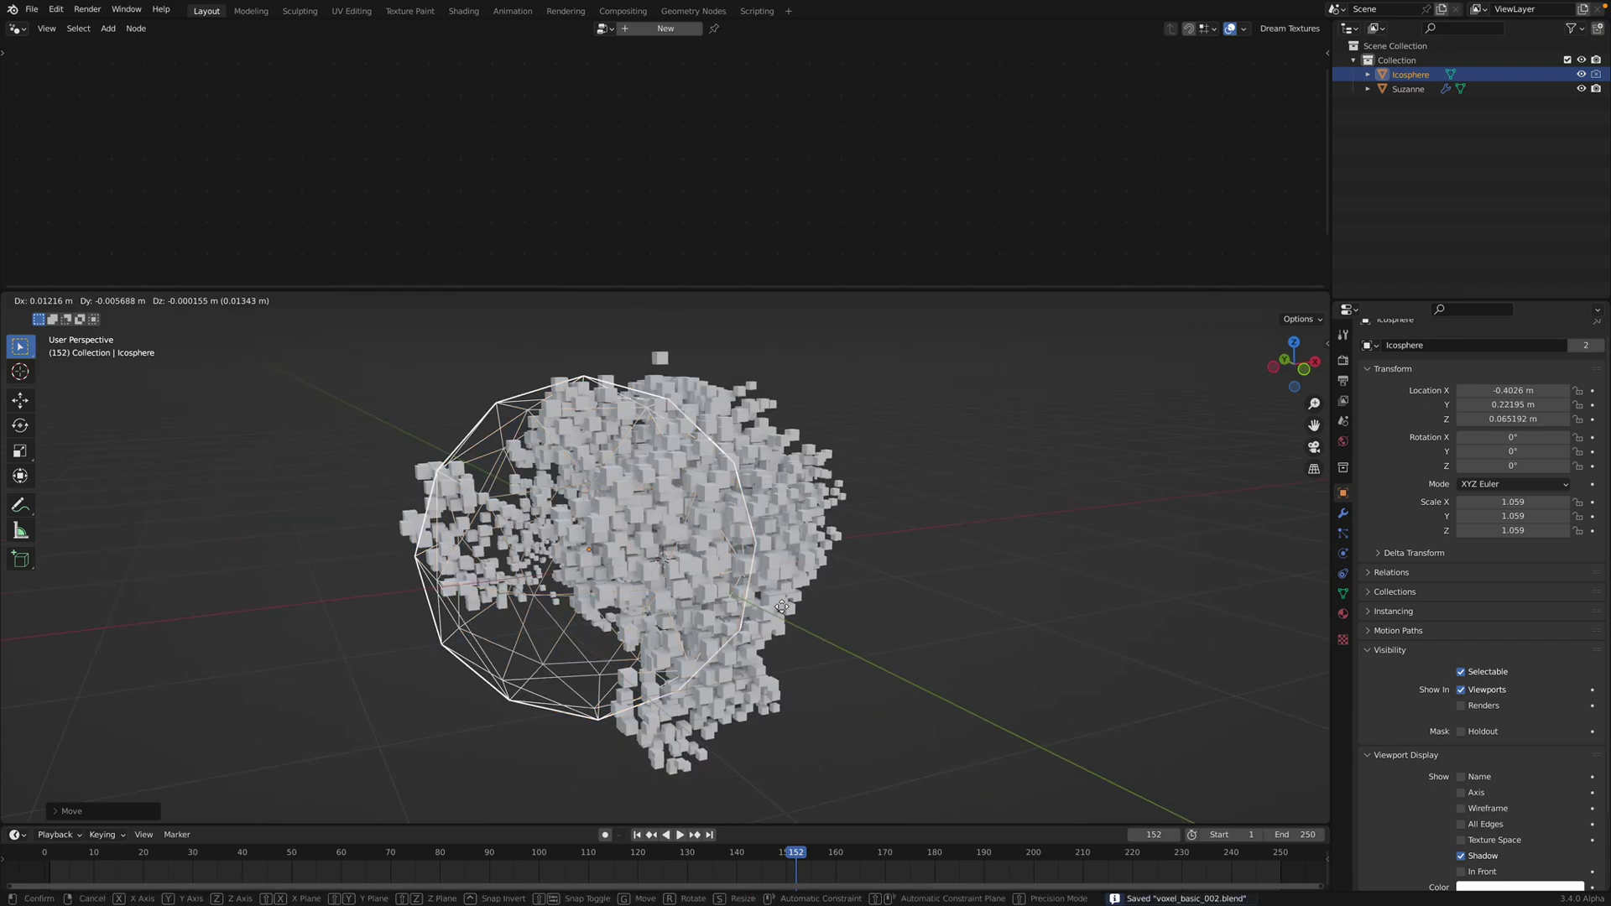
left_click(783, 601)
Step: Set the Noise Texture scale in the monkey's node tree to 2.62 and save the file
left_click(821, 507)
middle_click_drag(822, 507, 789, 512)
scroll(741, 184, "up", 5)
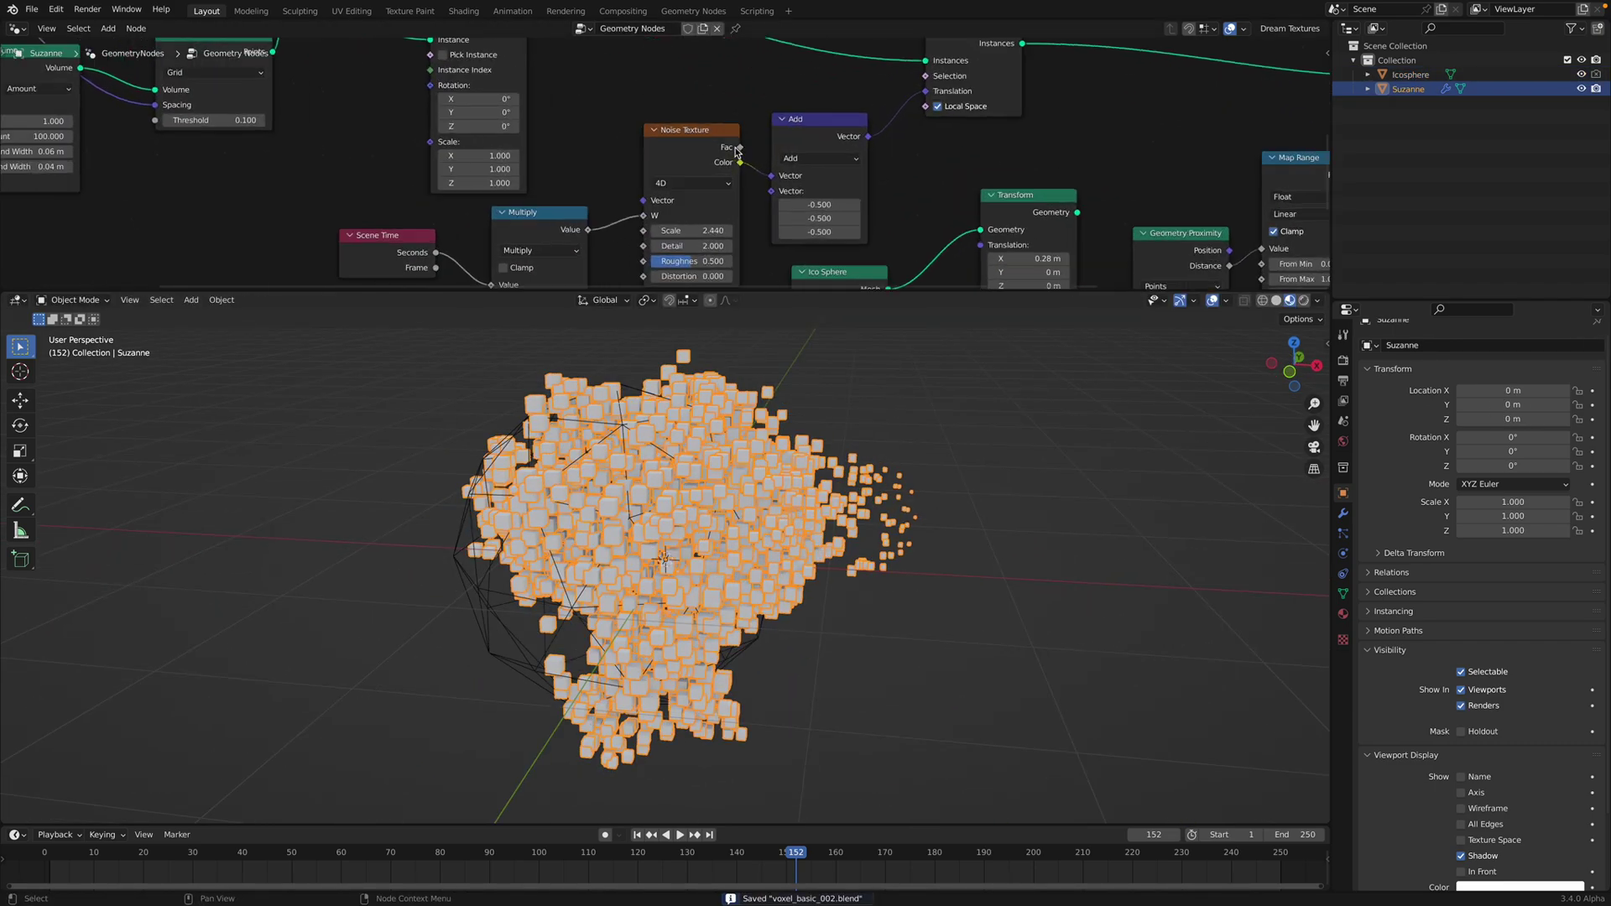
middle_click_drag(801, 144, 743, 188)
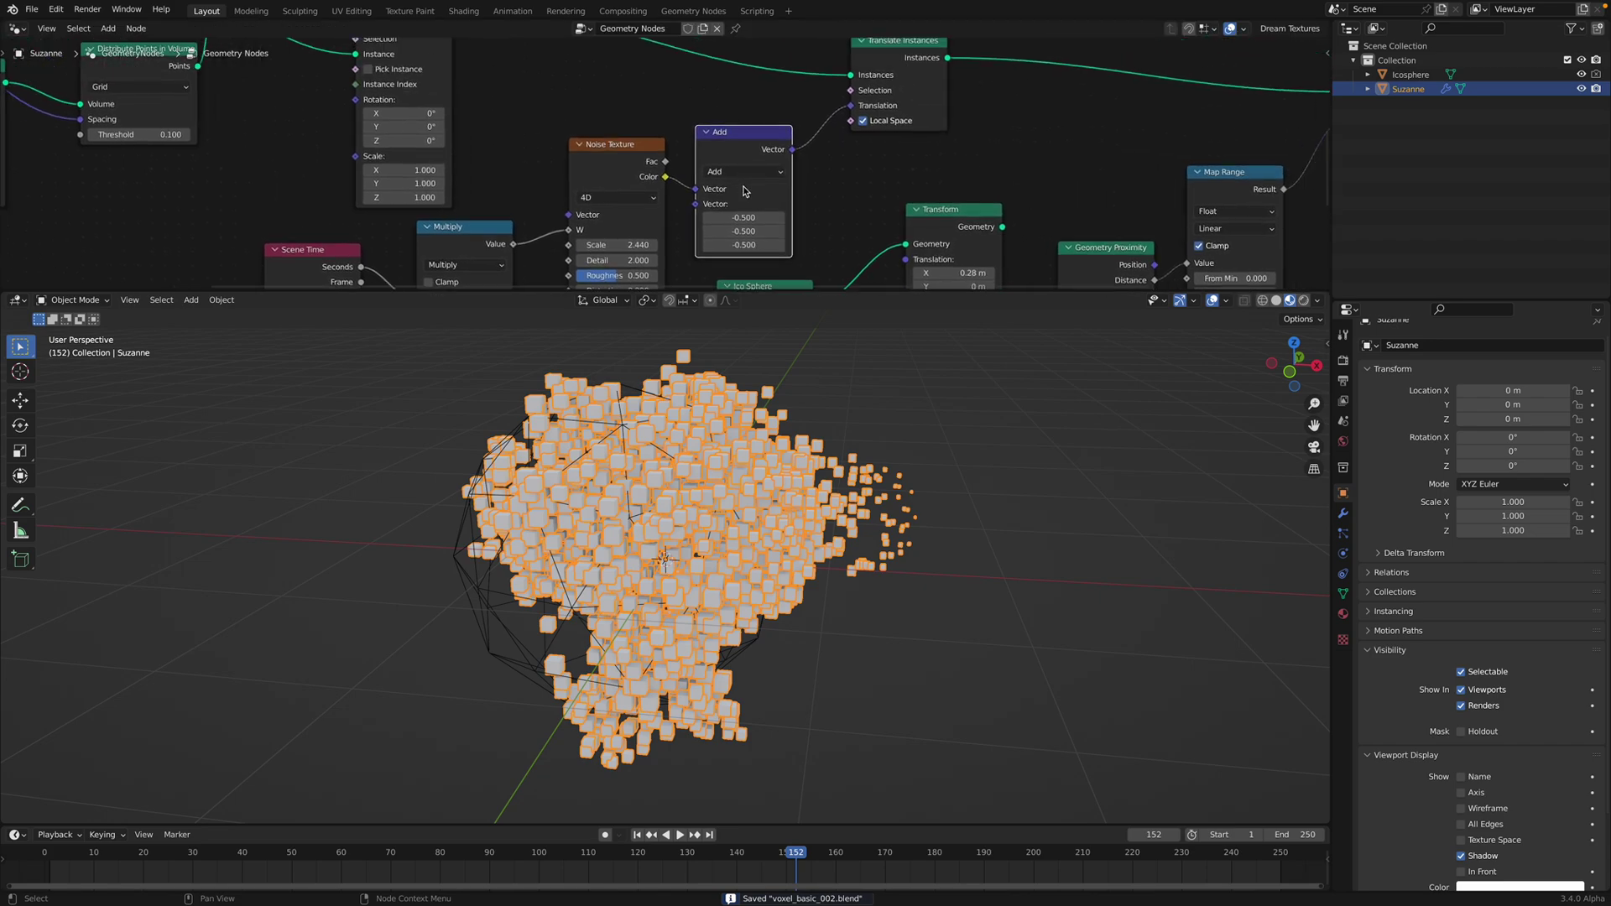
middle_click_drag(825, 146, 854, 119)
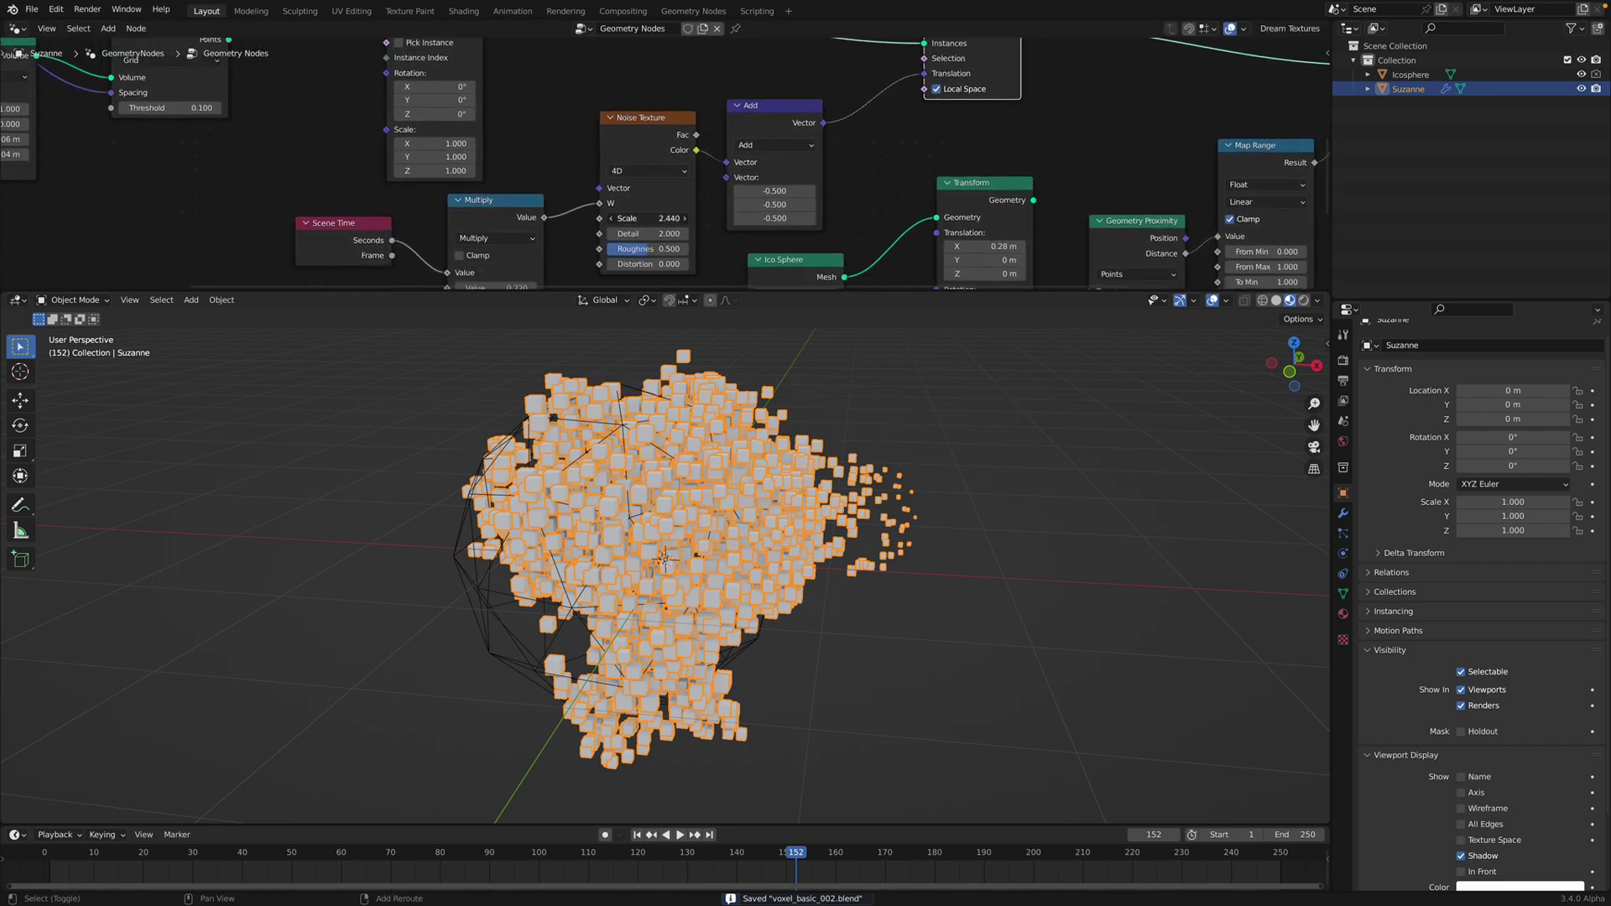
left_click_drag(646, 219, 673, 219)
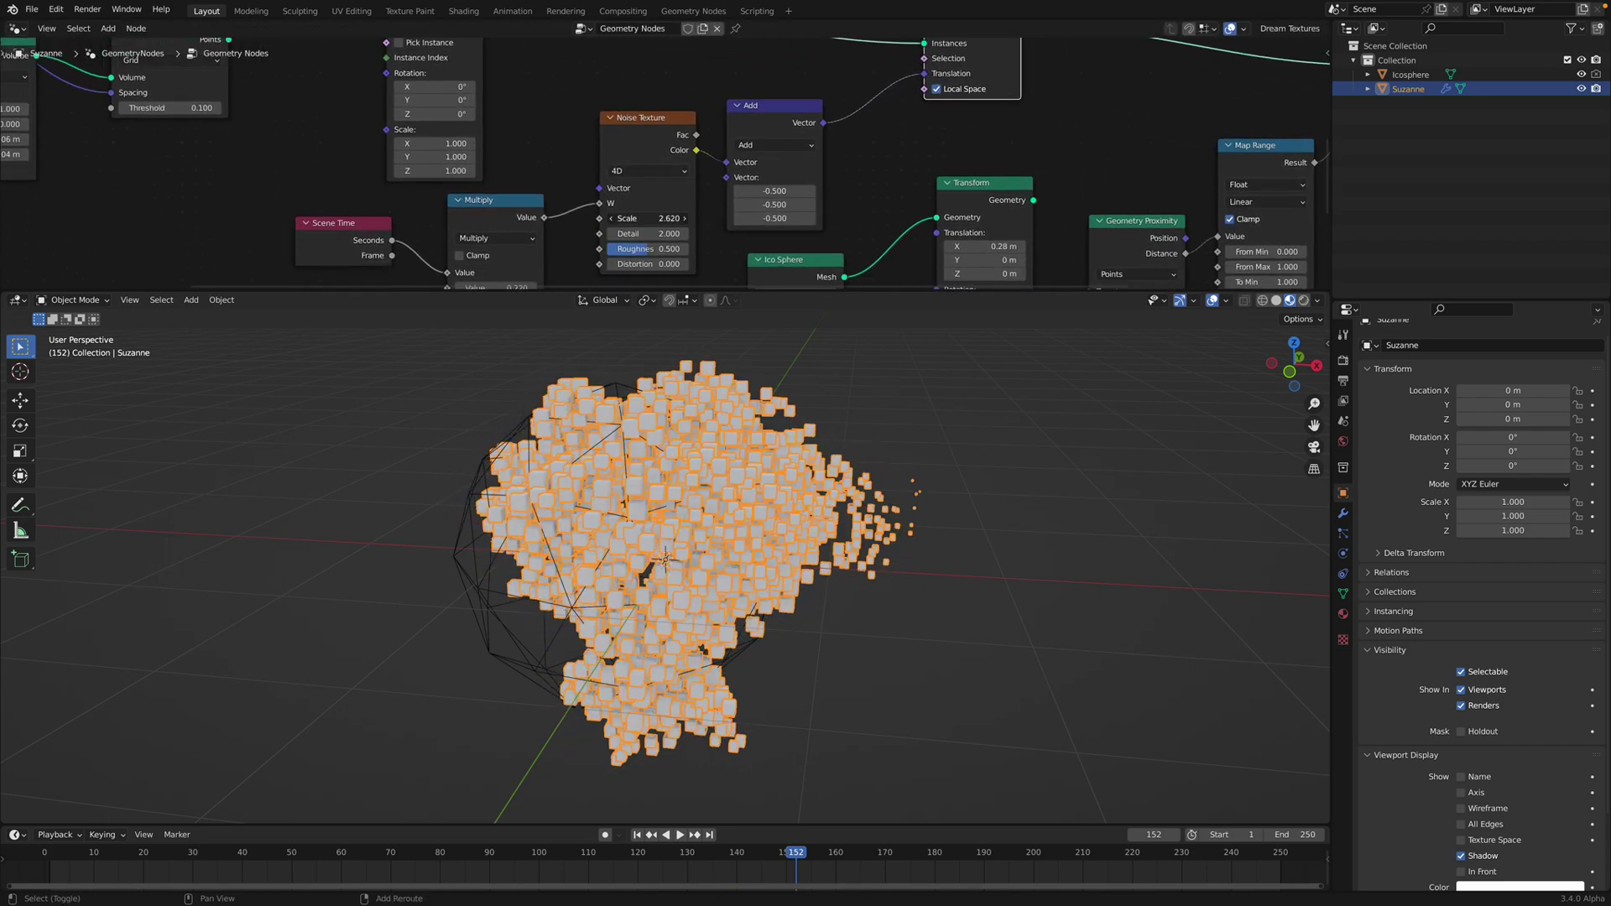
scroll(695, 149, "down", 1)
key("ctrl+s")
Step: Add a Math node on the link between the vector Add node and the Translate Instances translation
scroll(695, 149, "down", 2)
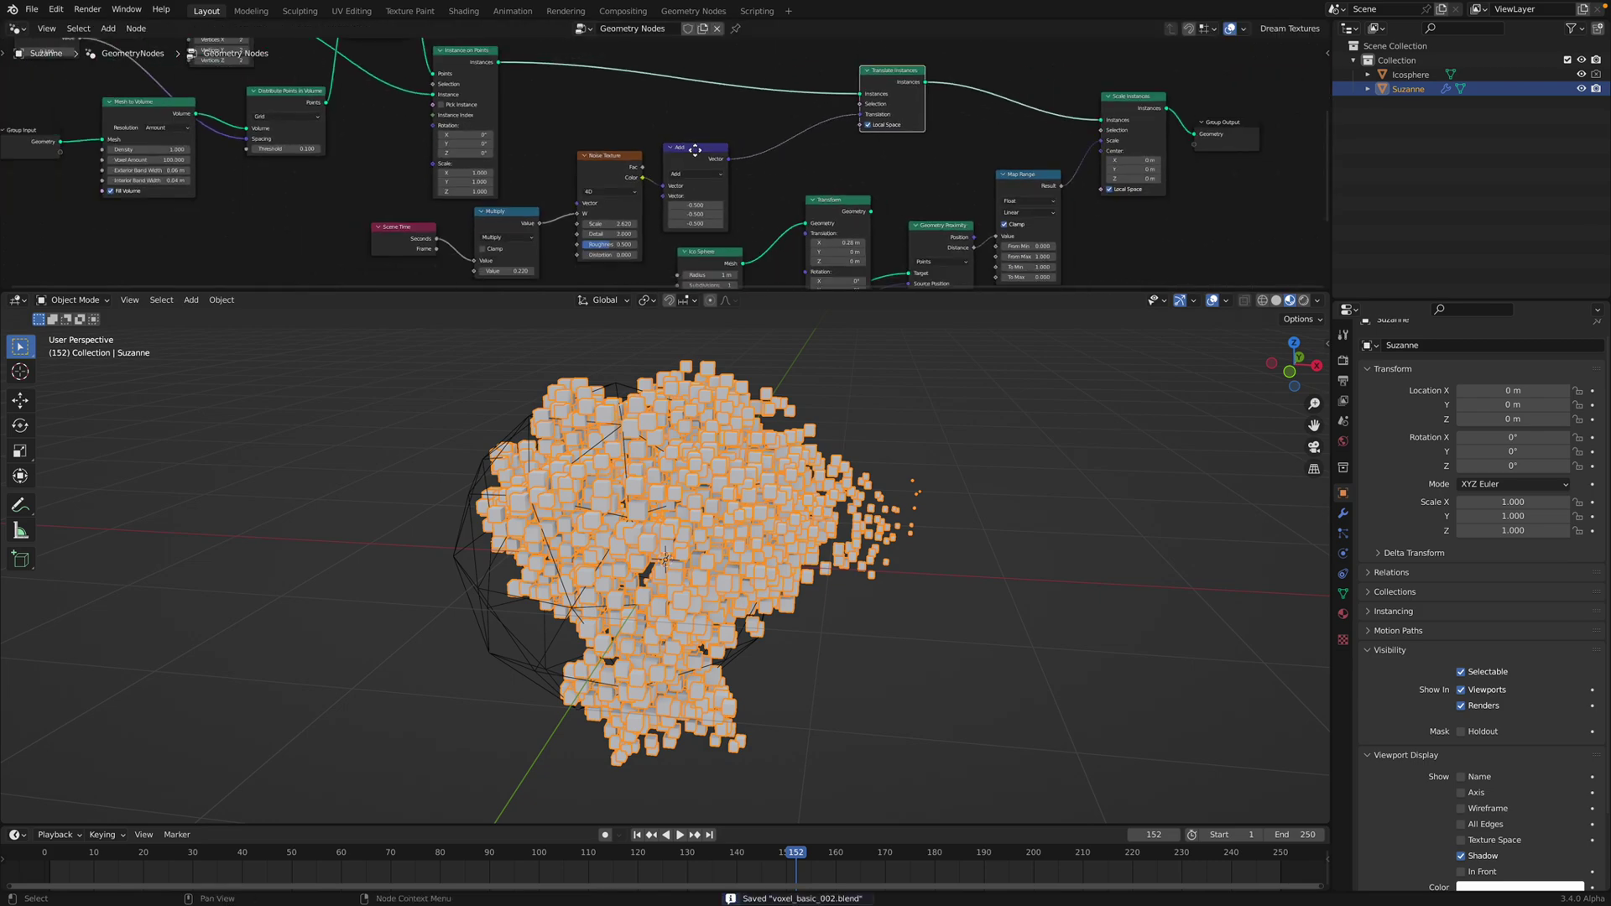
scroll(721, 144, "up", 1)
key("shift+a")
mouse_move(747, 134)
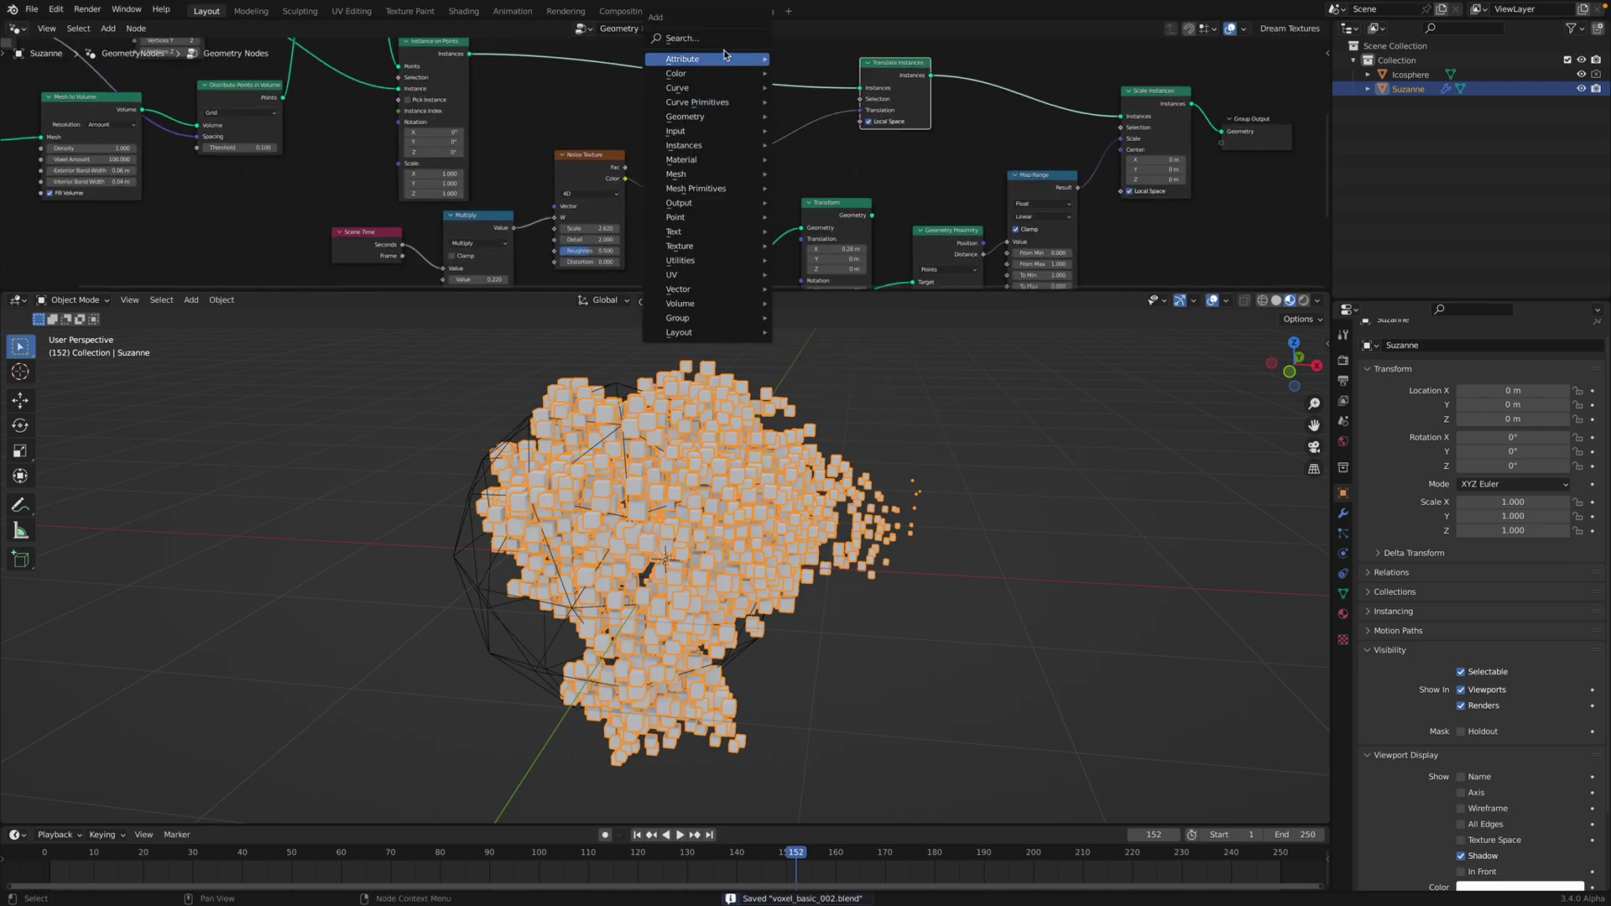
left_click(715, 37)
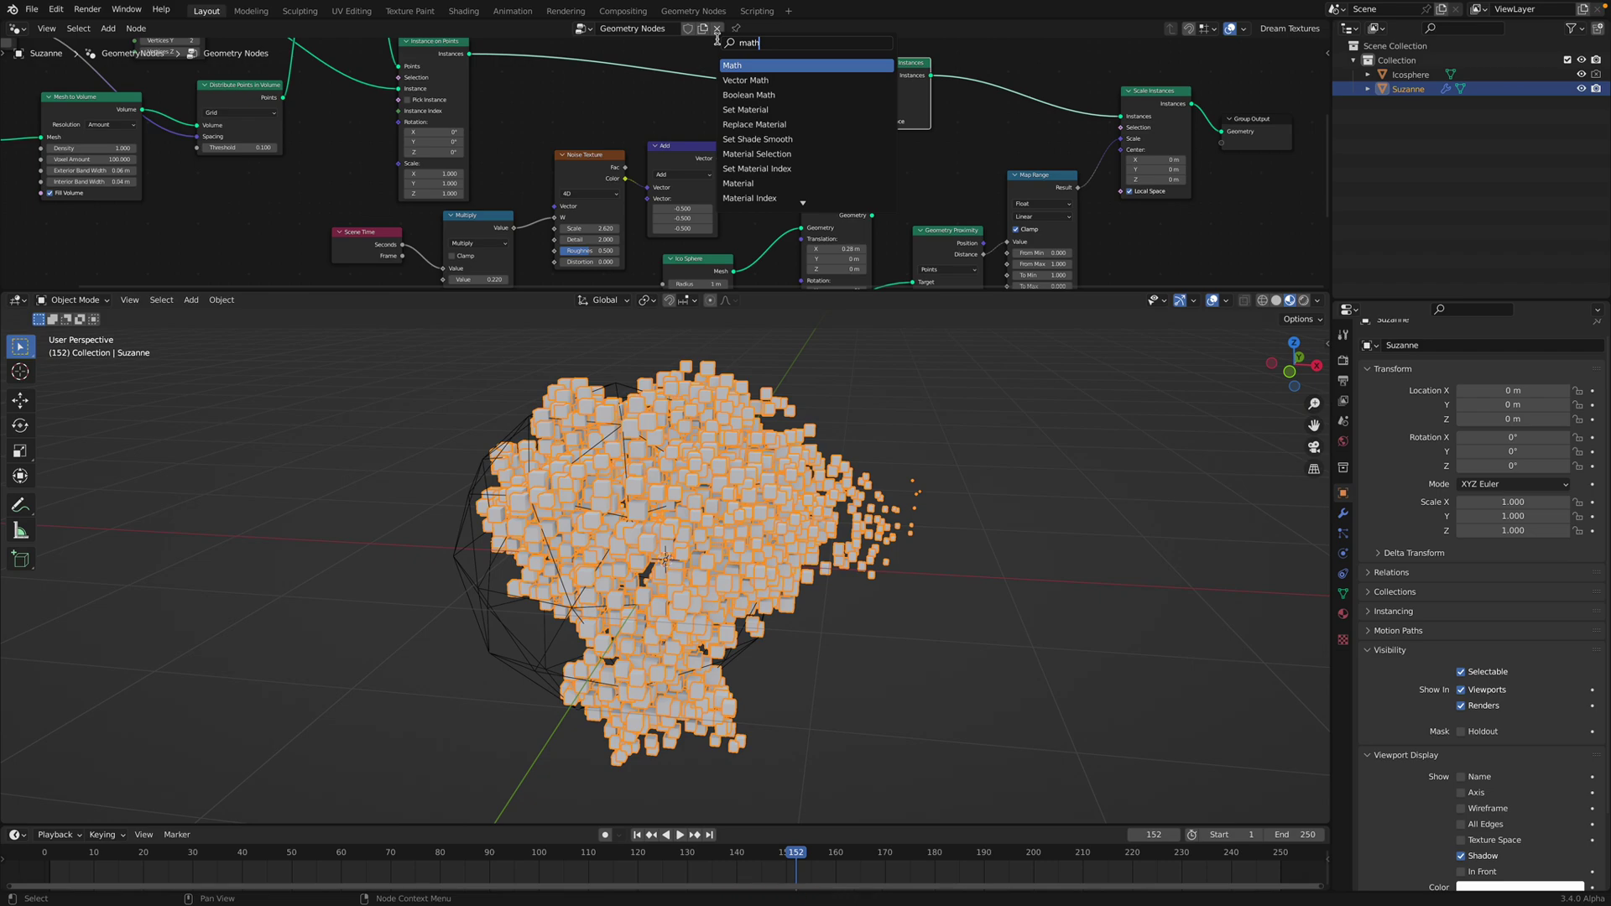
key("Return")
left_click(810, 125)
Step: Set the new Math node to Multiply, lower its factor to reduce the cube displacement and save the file
left_click(814, 148)
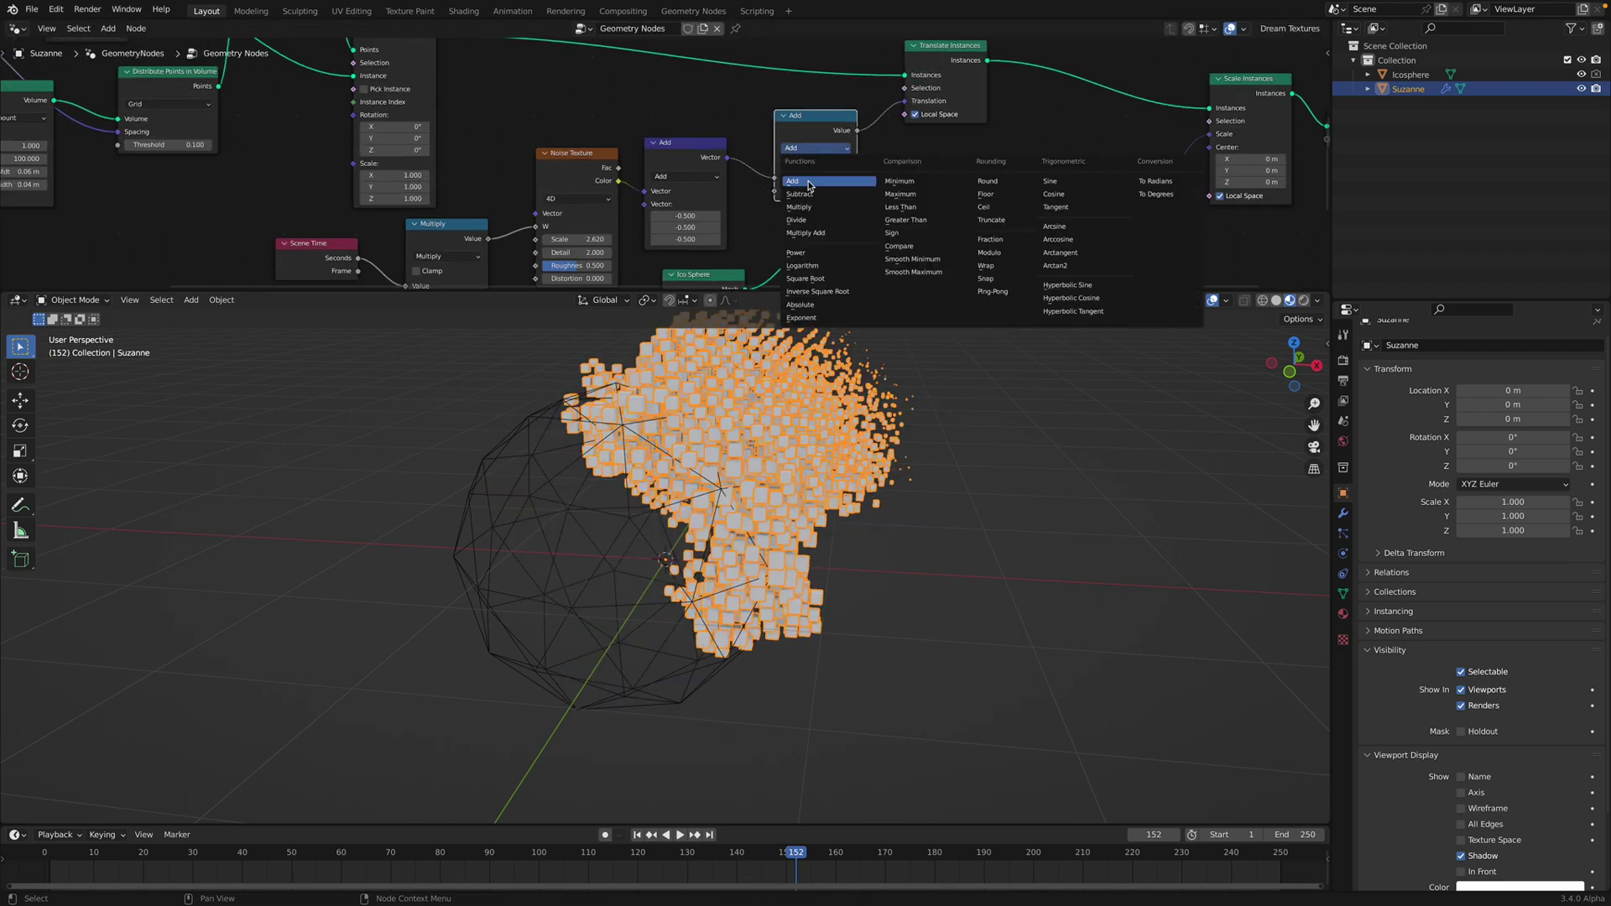
left_click(813, 207)
mouse_move(816, 190)
left_mouse_down()
mouse_move(725, 190)
mouse_move(827, 191)
left_mouse_up()
middle_click_drag(630, 461, 681, 467)
scroll(684, 467, "down", 1)
key("ctrl+s")
Step: Set the Value node driving cube size and point spacing to 0.05, save the file and deselect everything
scroll(620, 189, "down", 3)
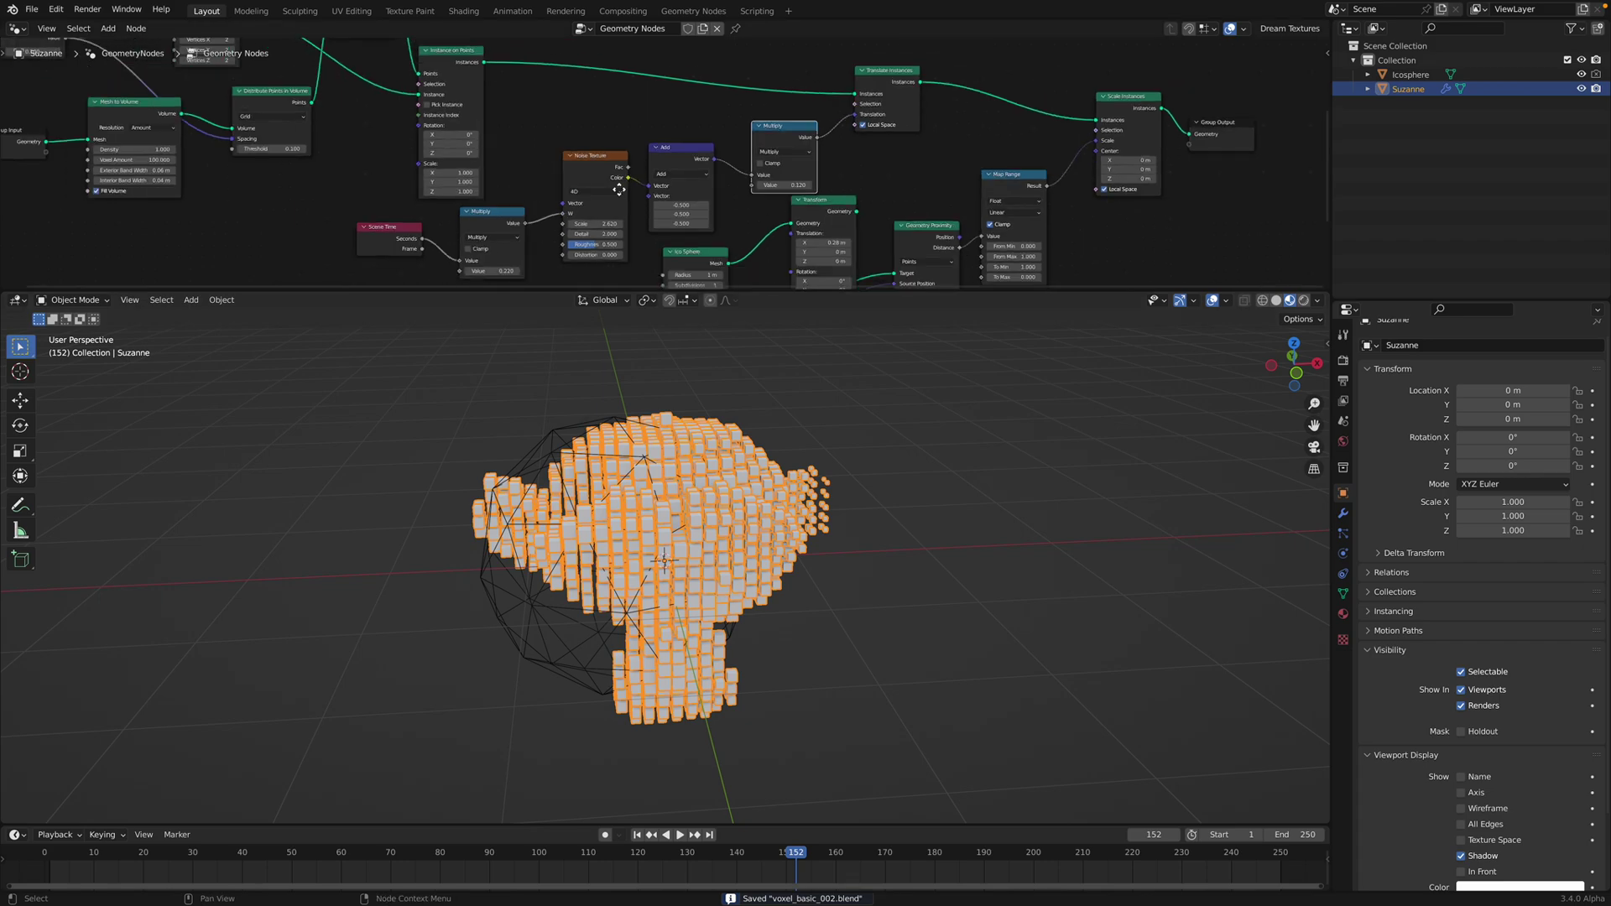
scroll(619, 193, "up", 1)
middle_click_drag(620, 190, 596, 59)
scroll(626, 193, "up", 1)
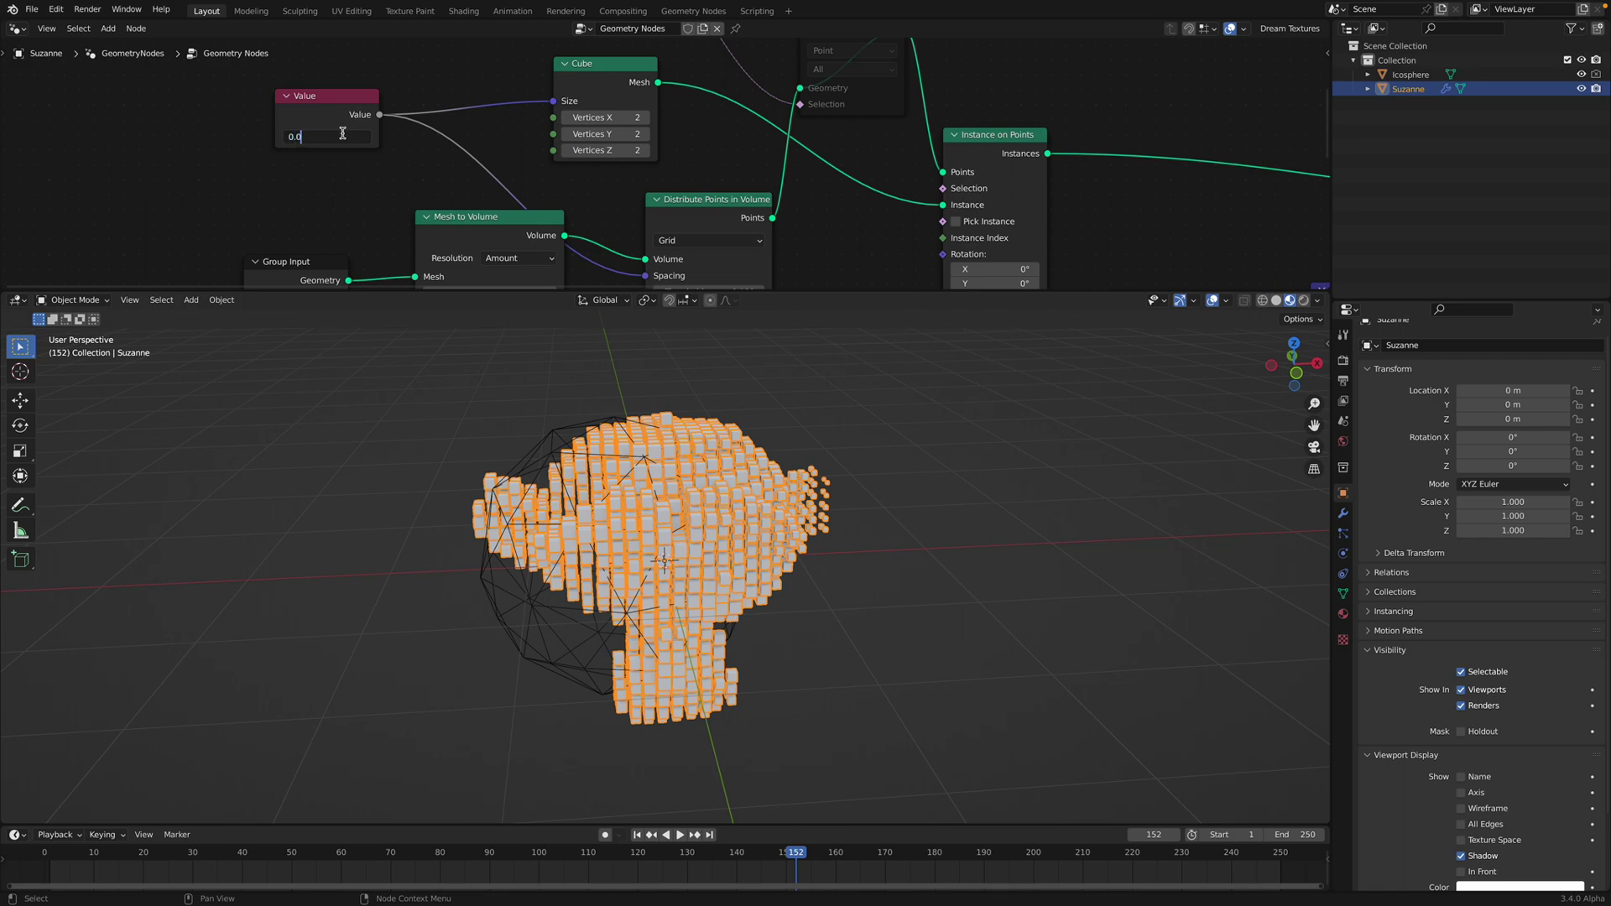
key("Return")
key("alt+a")
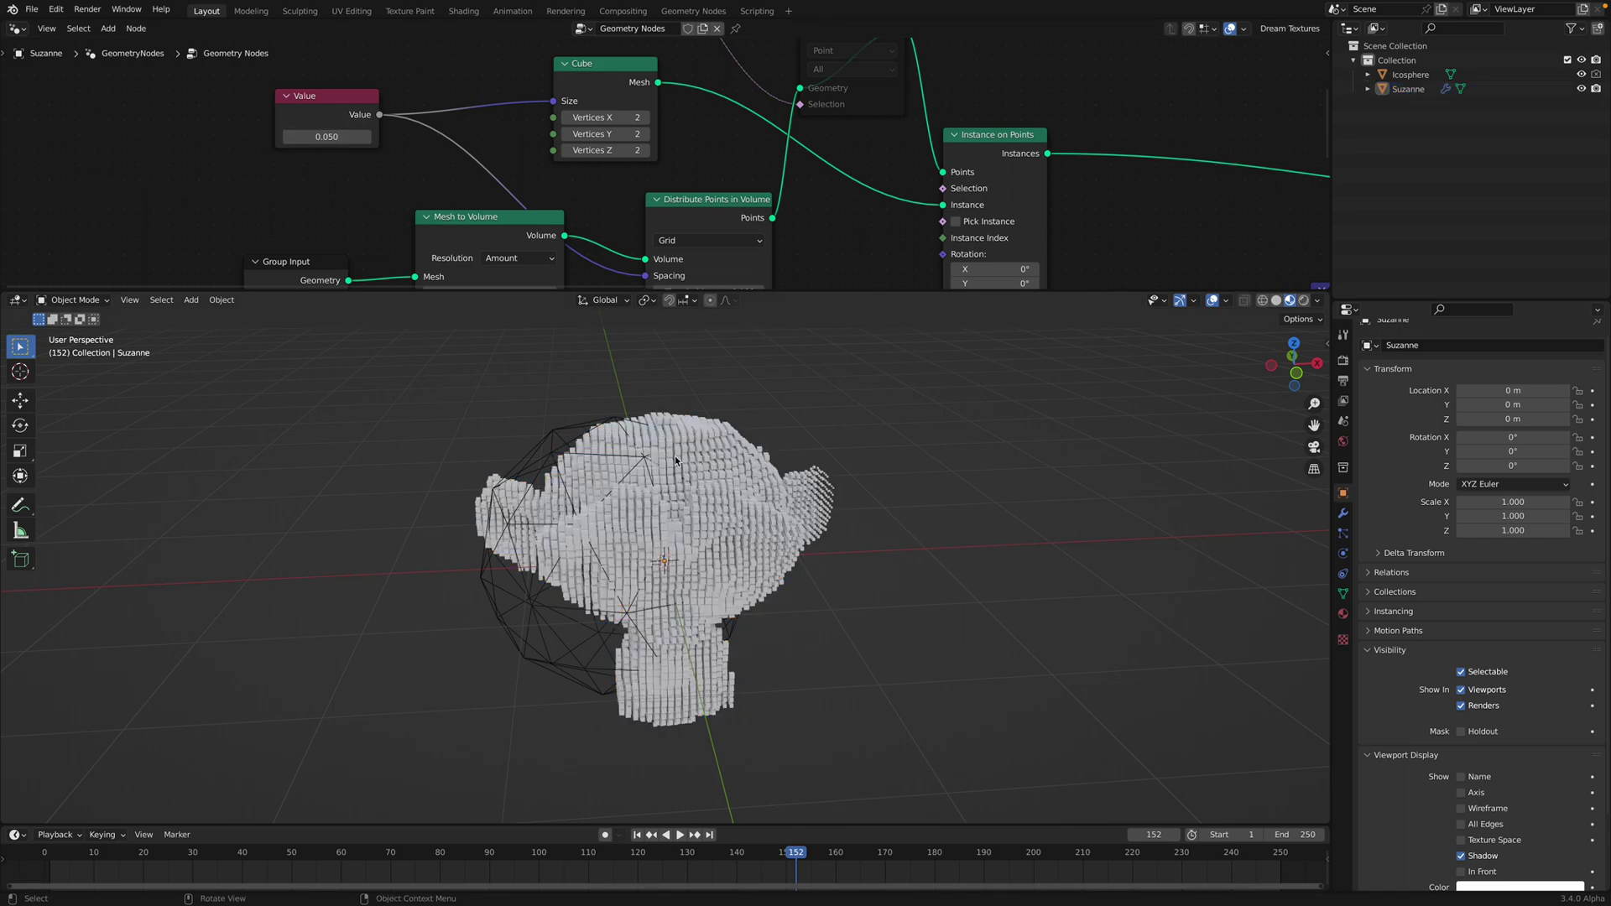
left_click(644, 456)
key("ctrl+s")
middle_click_drag(802, 451, 785, 429)
key("alt+a")
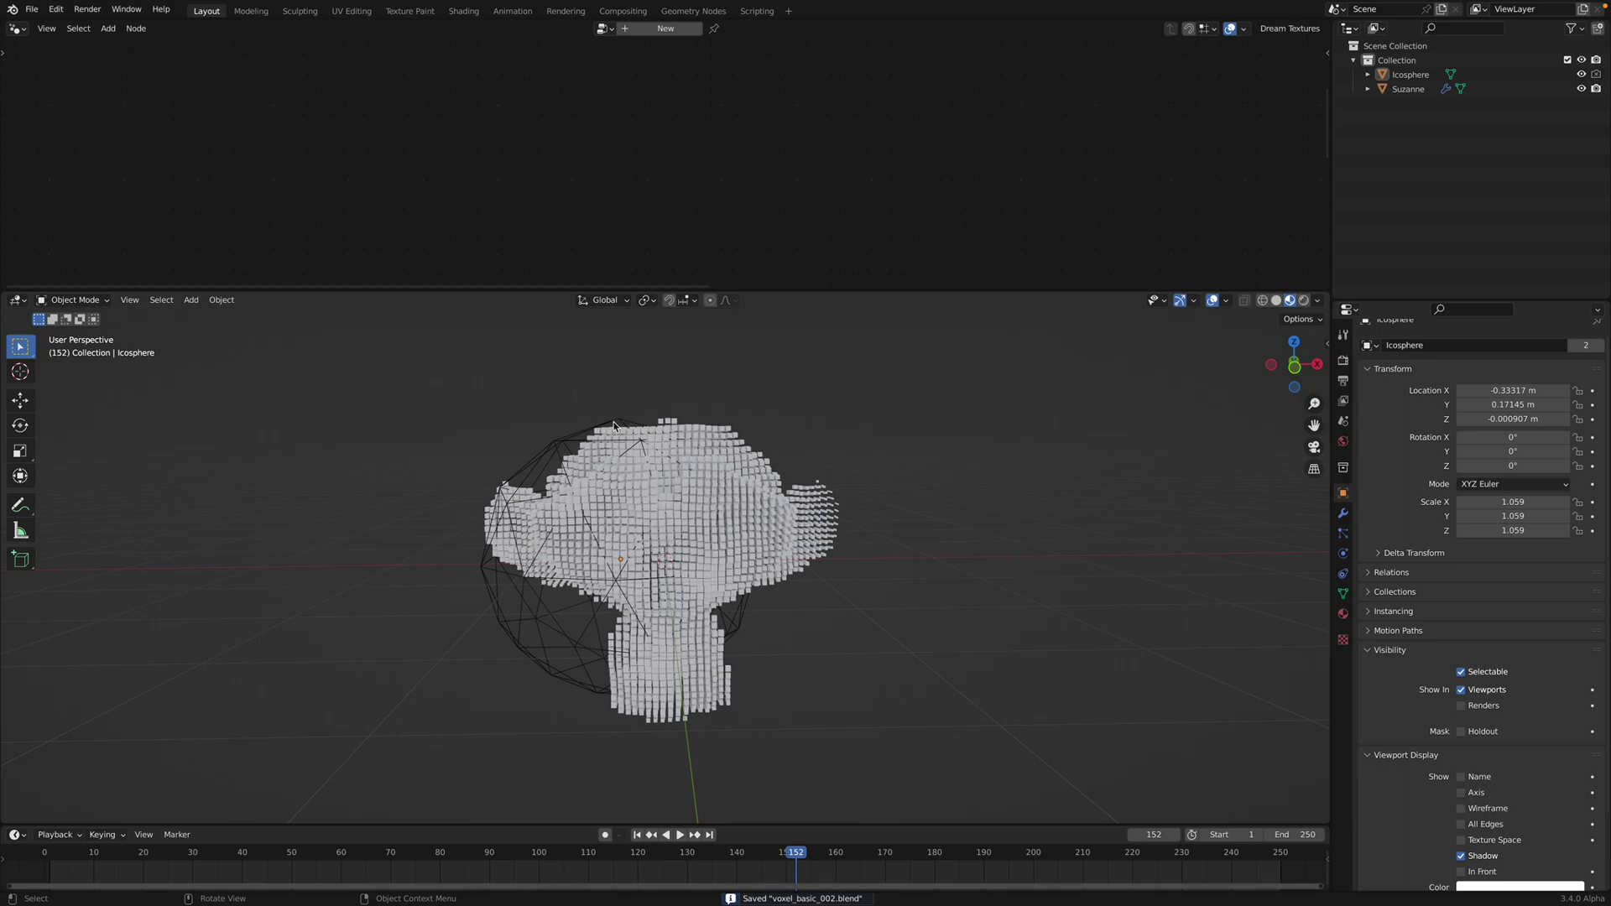
Step: Move the icosphere away from the voxelized monkey and back over it to test the proximity scaling
left_click(614, 426)
key("g")
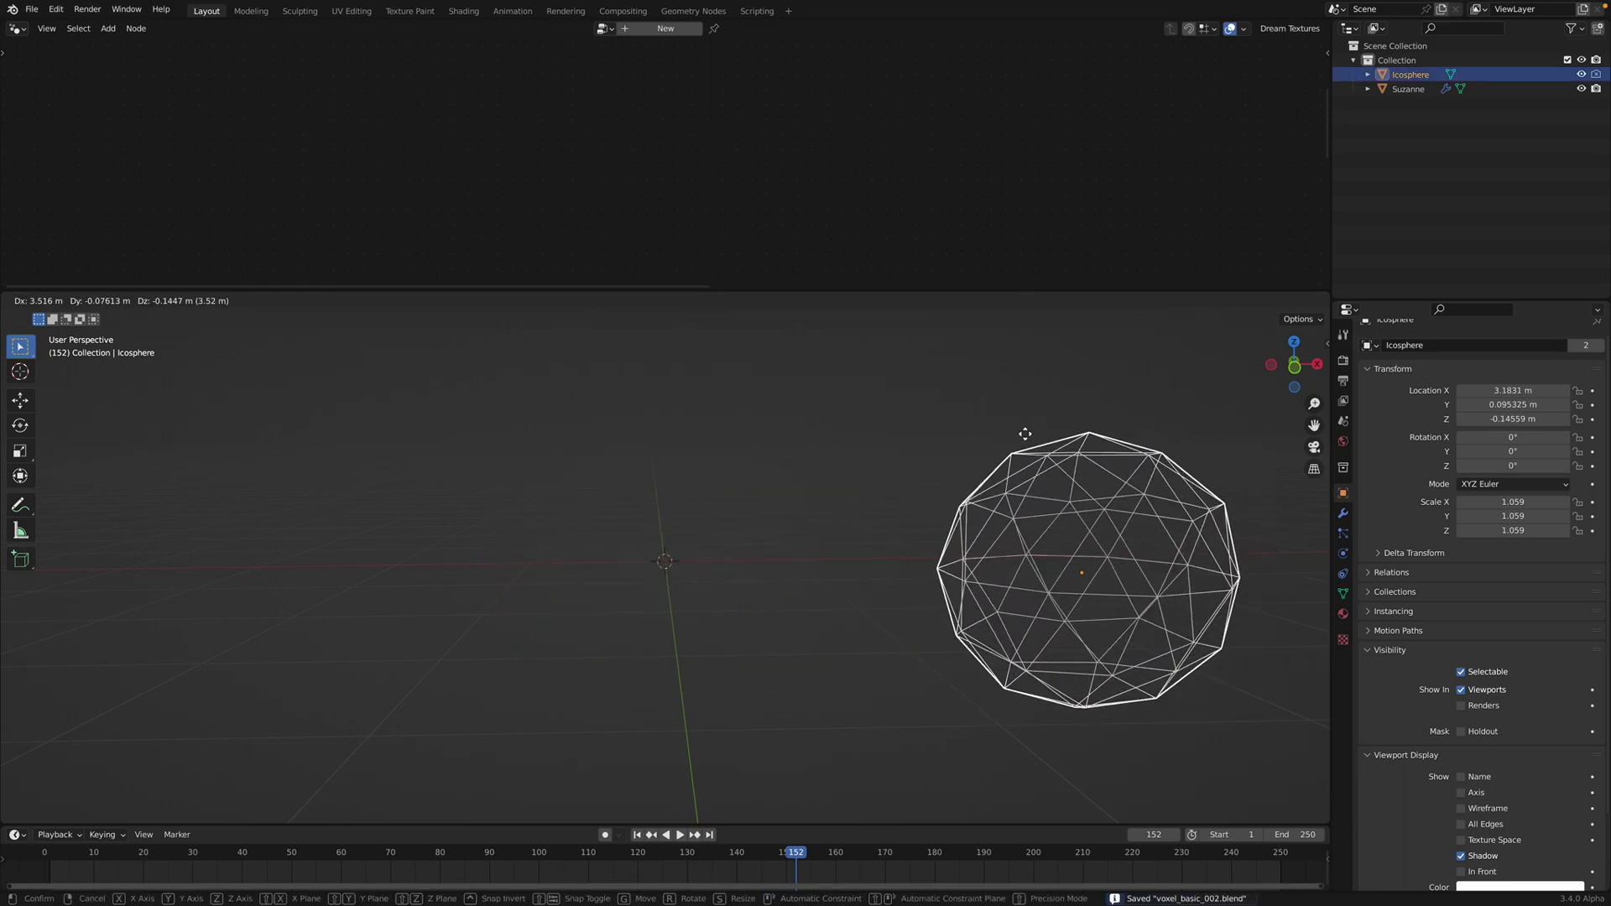
left_click(646, 418)
Step: Play the animation briefly to preview the cube displacement, stop it and save the file
key("space")
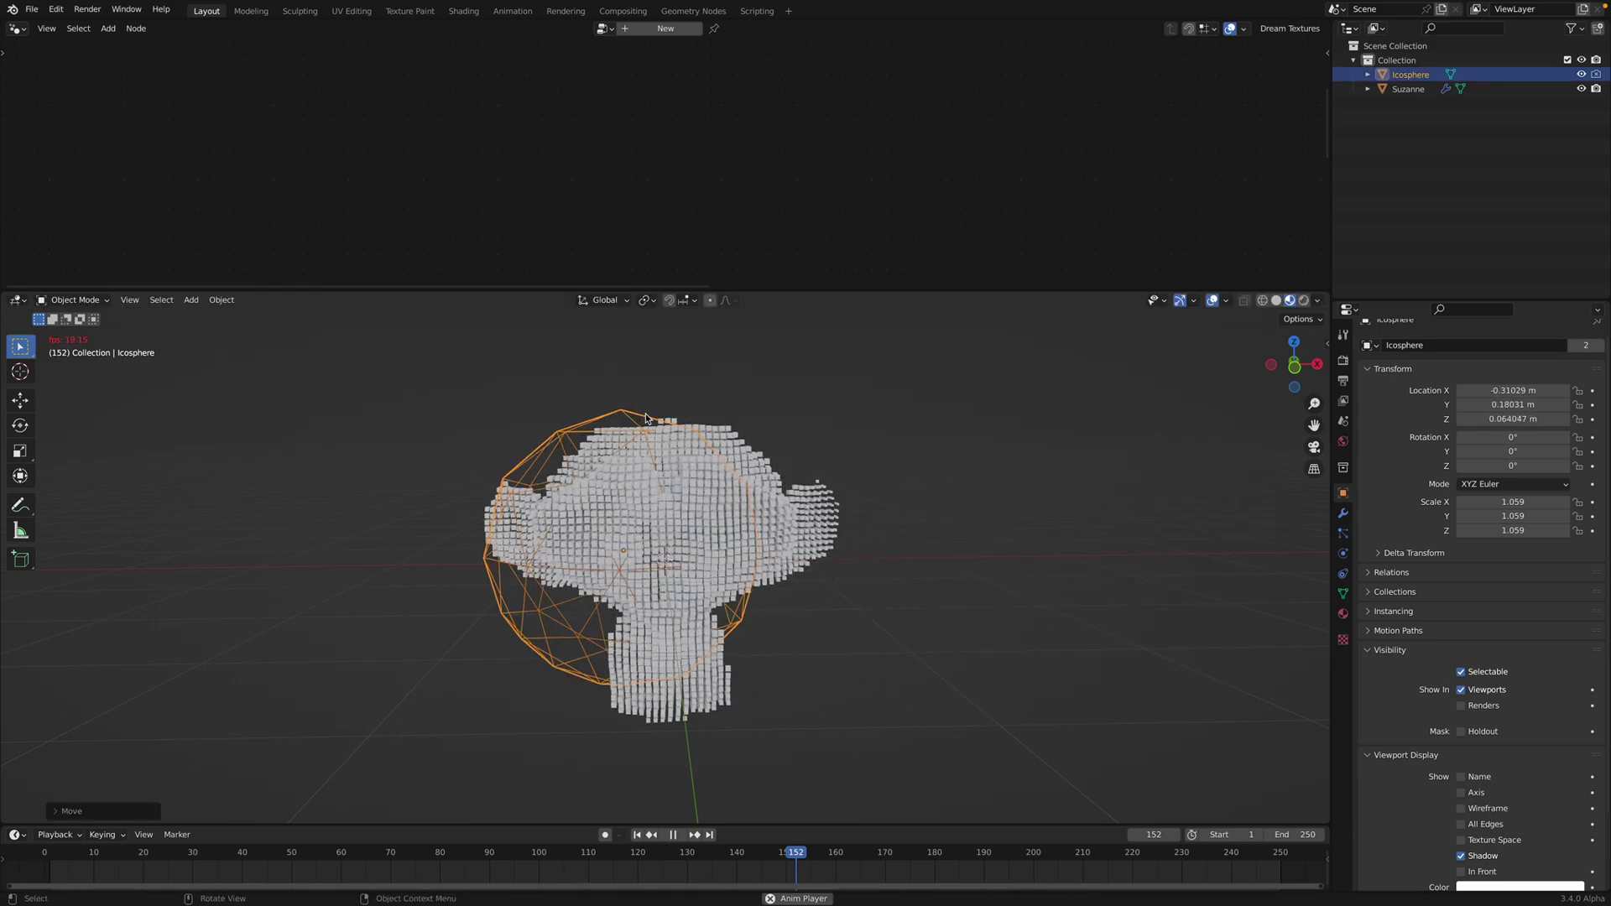
key("space")
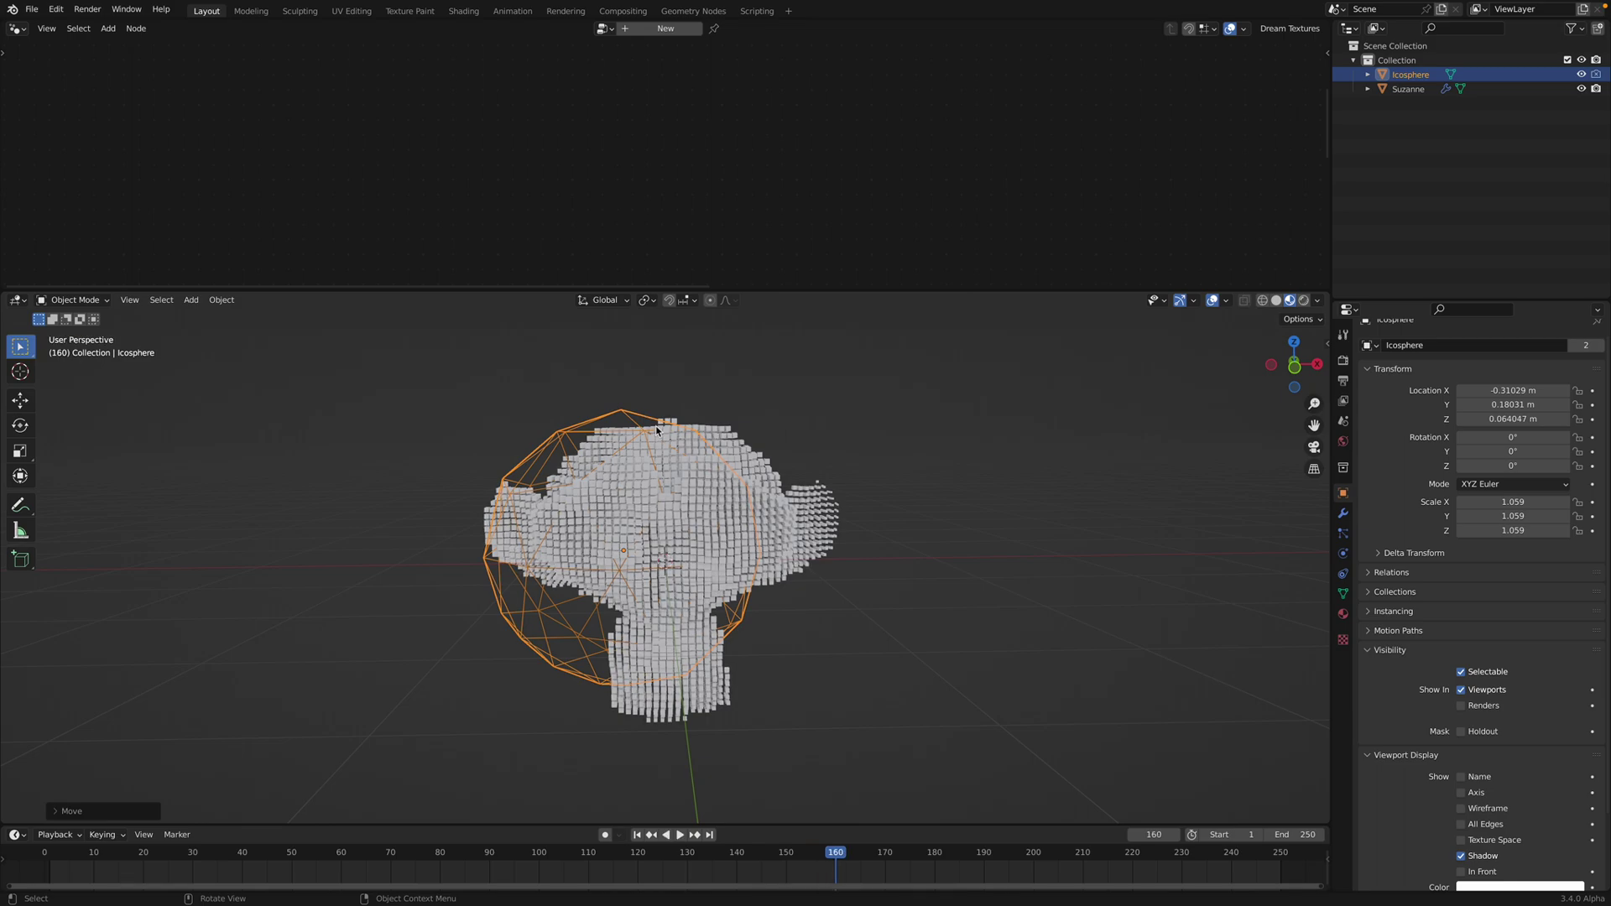
middle_click_drag(657, 425, 781, 477)
key("ctrl+s")
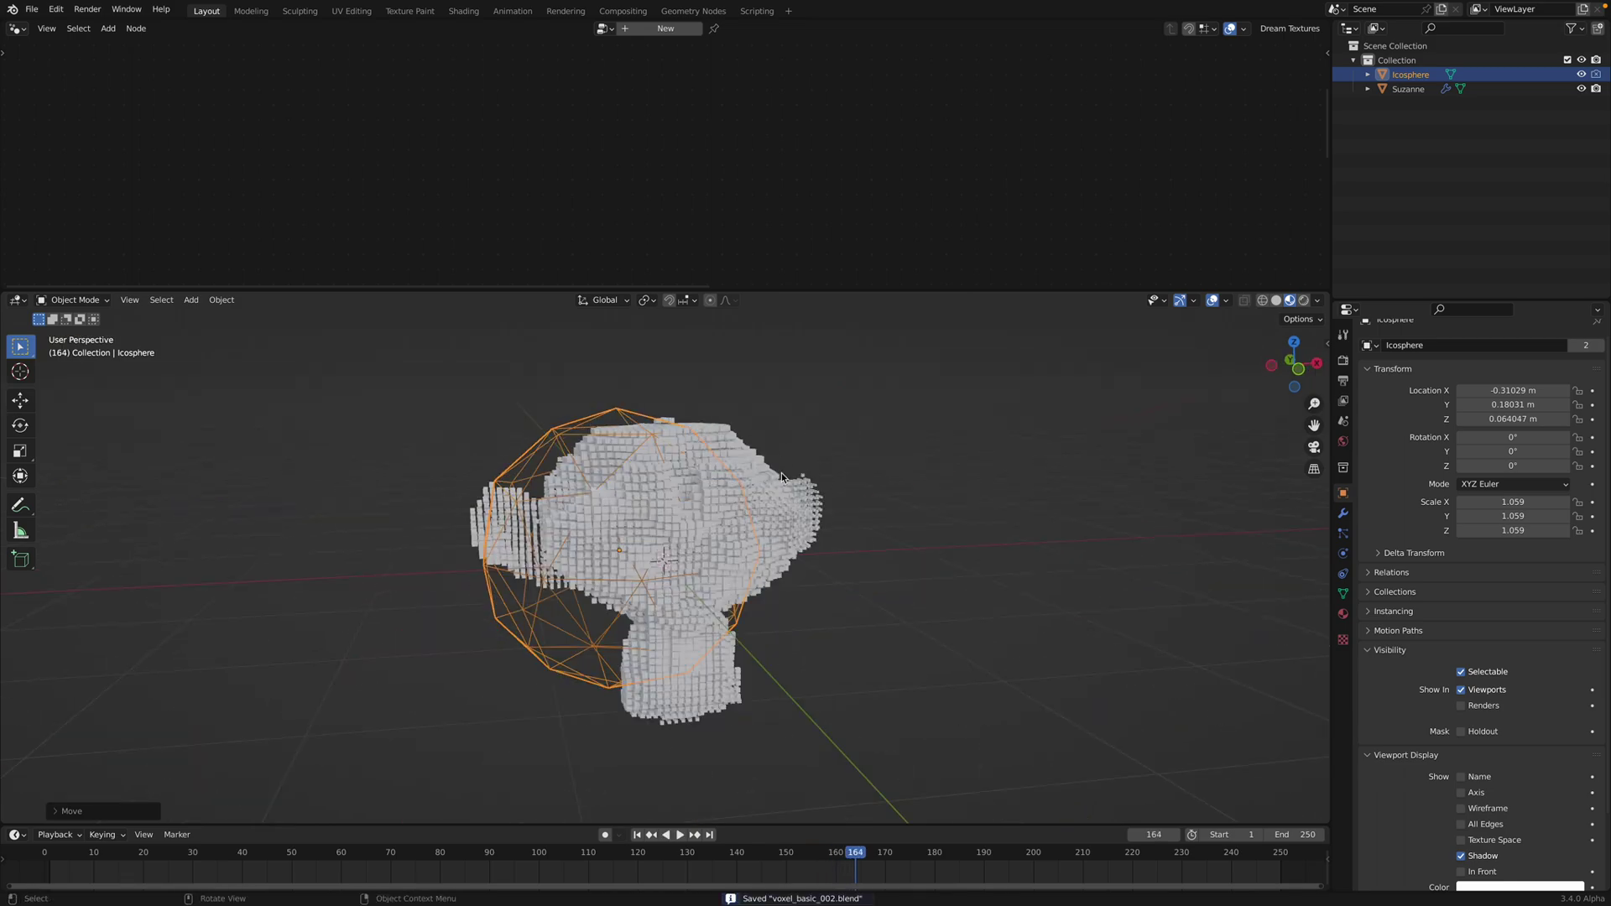
Step: Select the voxelized monkey and bring its complete geometry node tree into view for a final overview
left_click(769, 472)
scroll(852, 183, "down", 6)
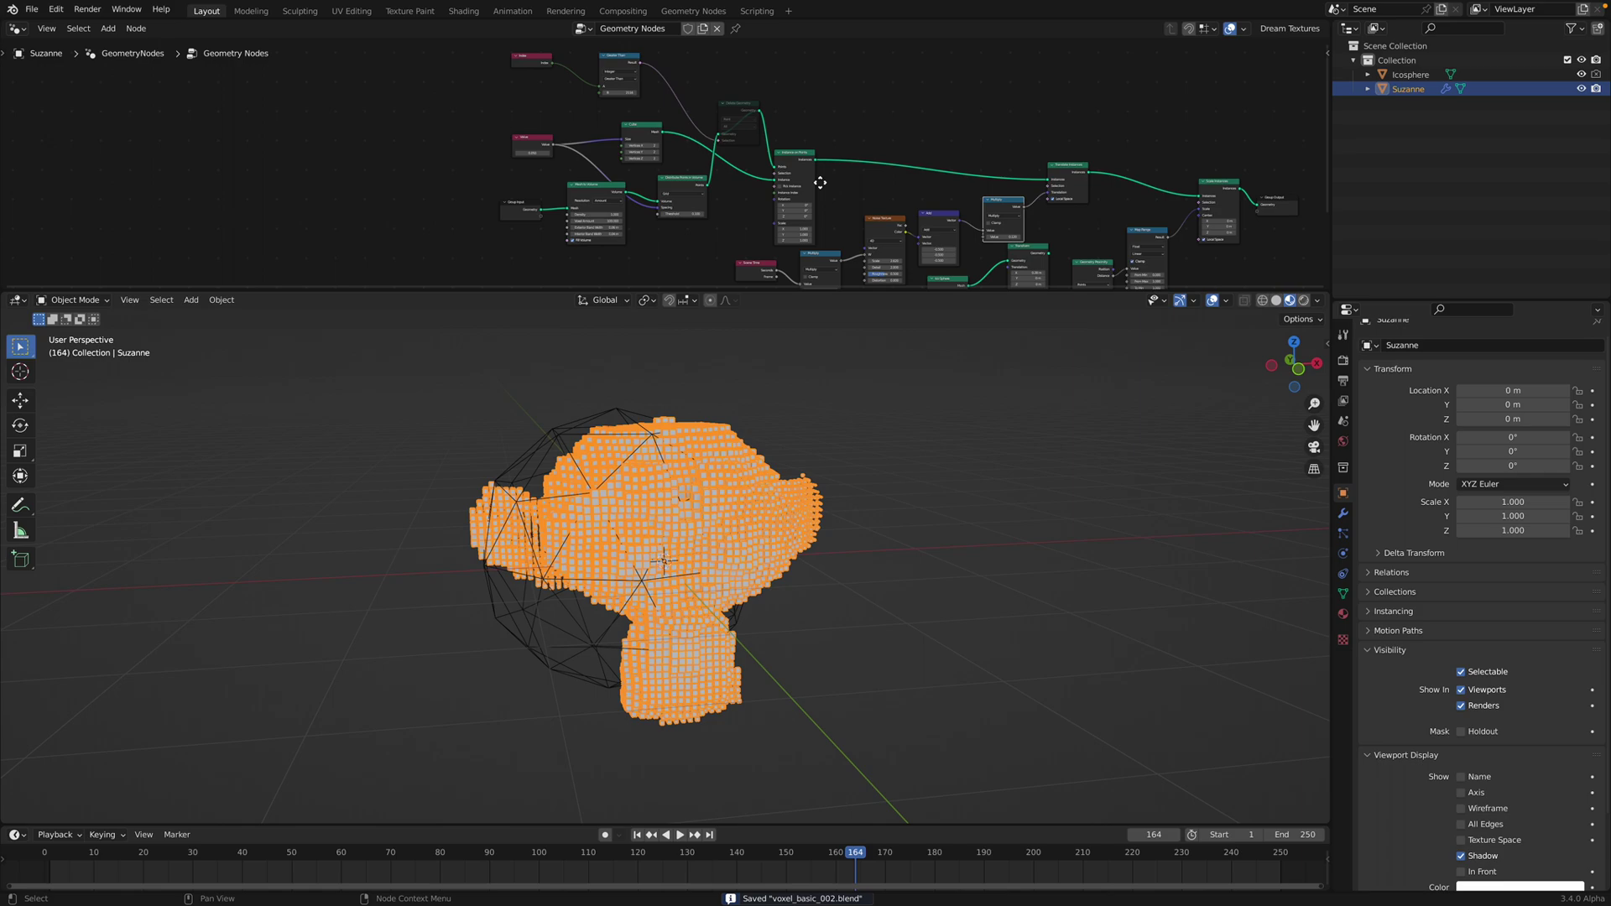
mouse_move(1285, 20)
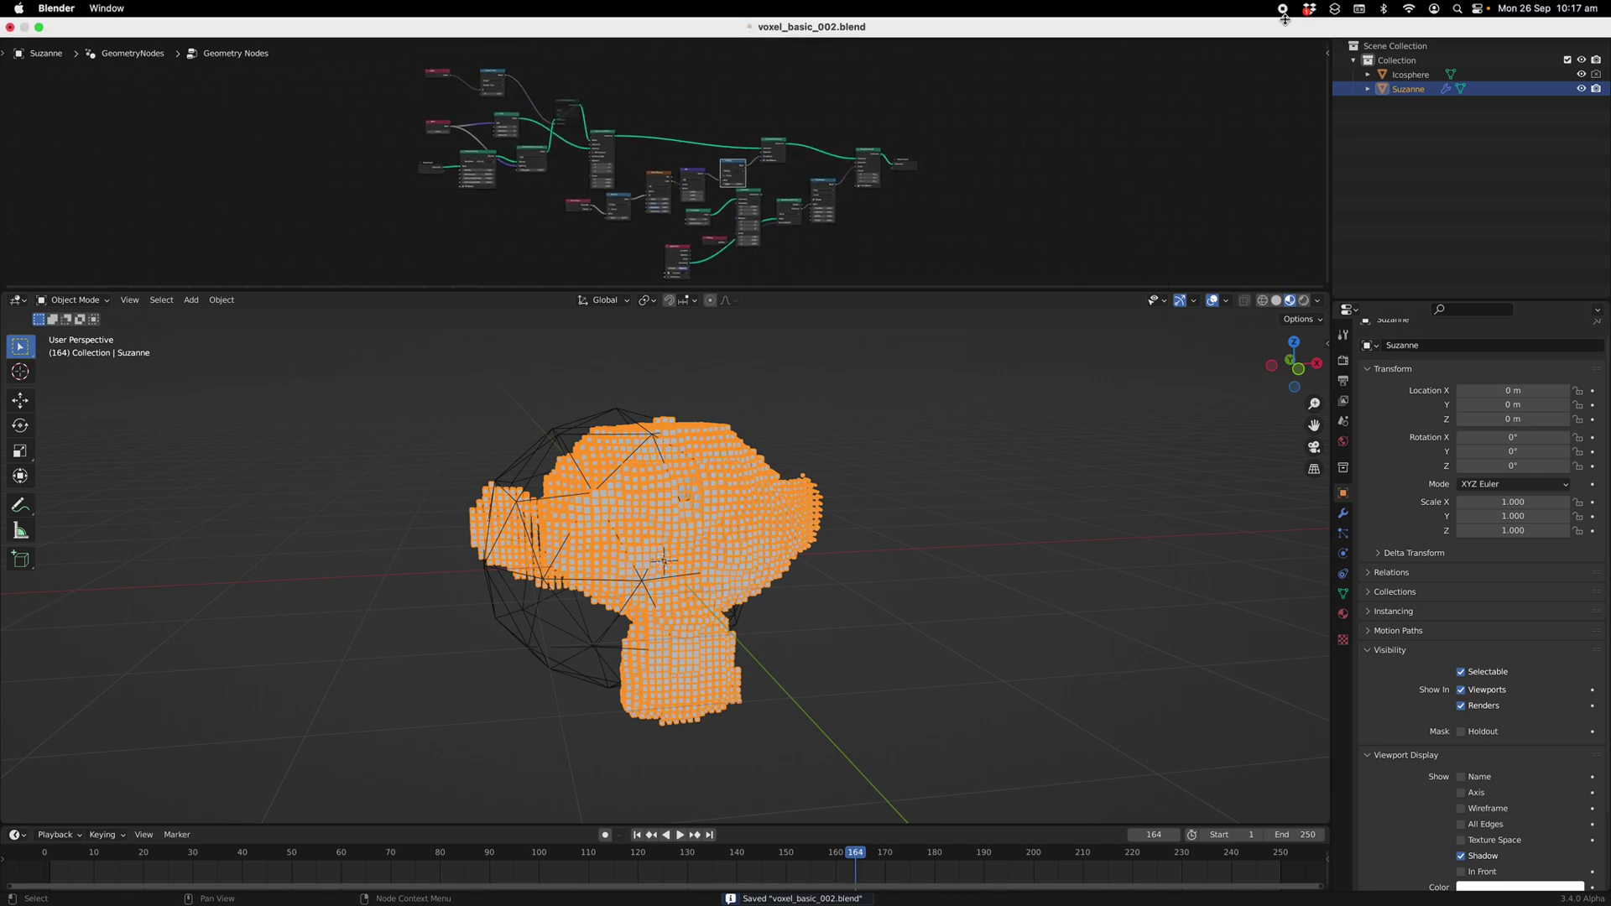